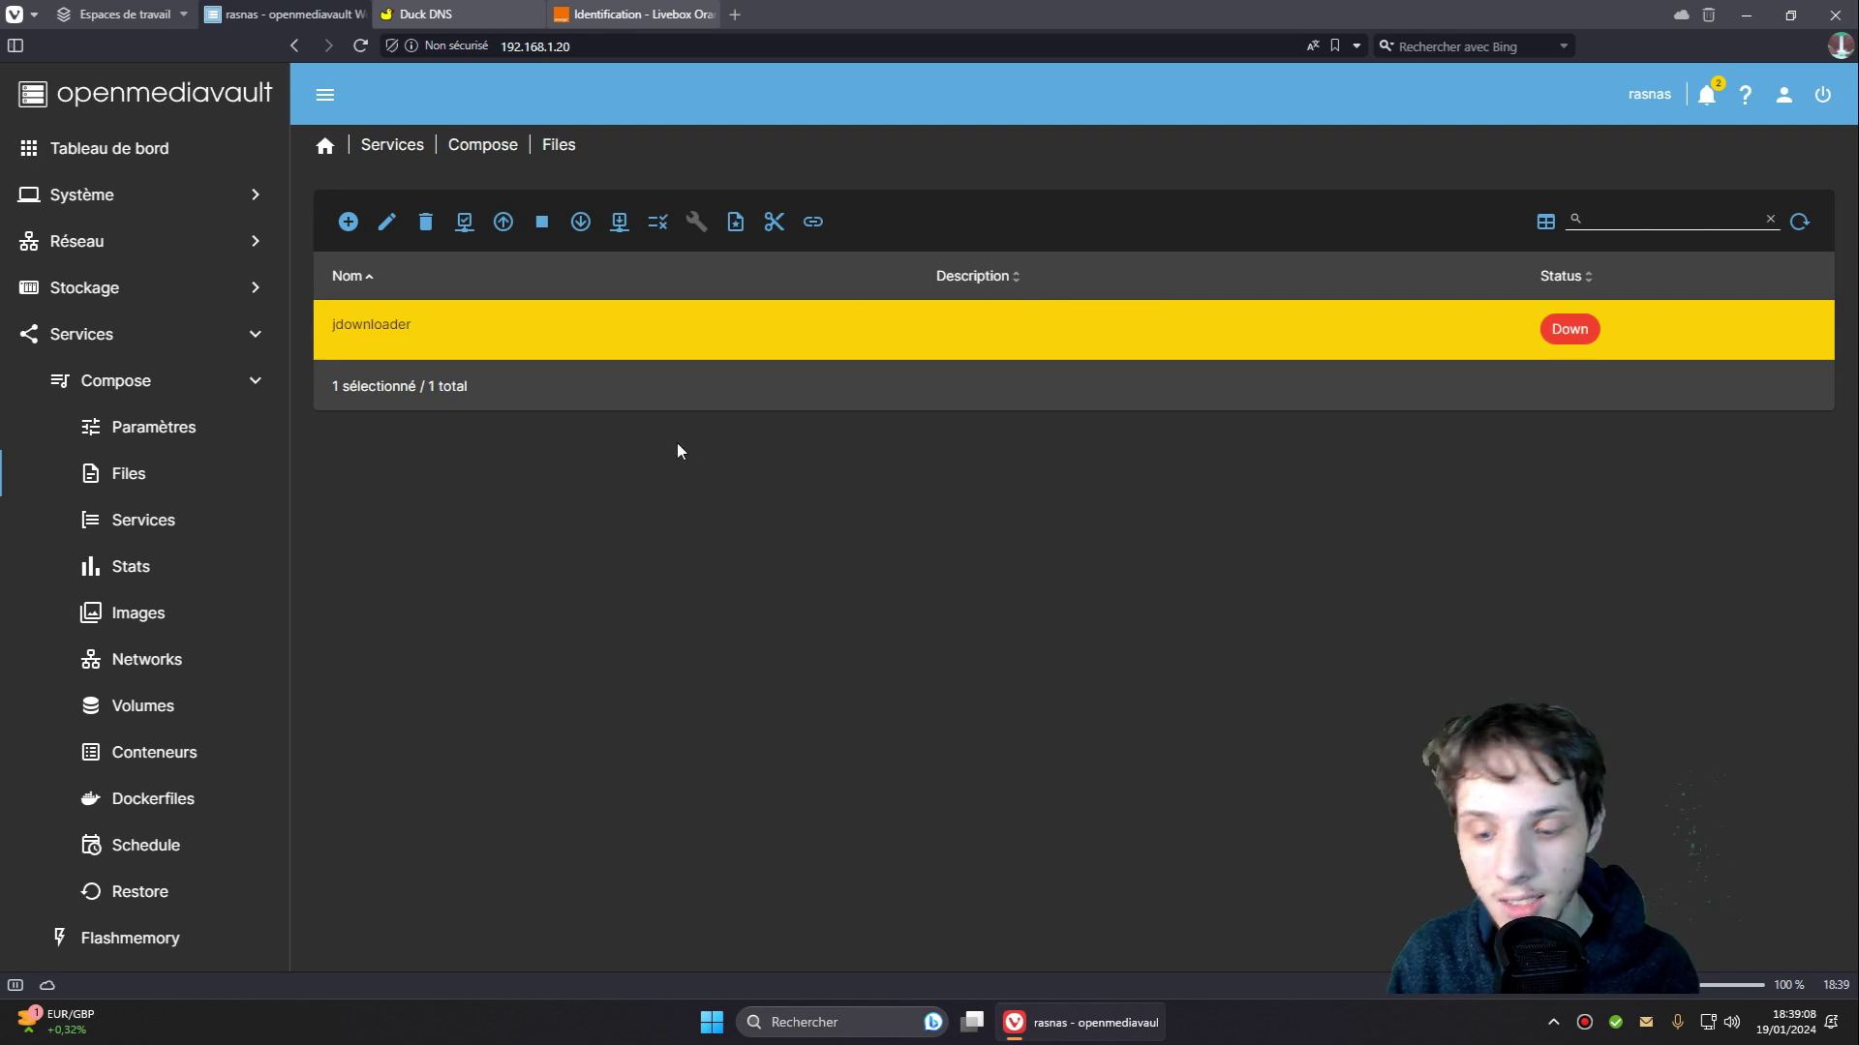
# Step: Open openmediavault's Réseau > Interfaces list and select the wlan0 row
pyautogui.click(148, 247)
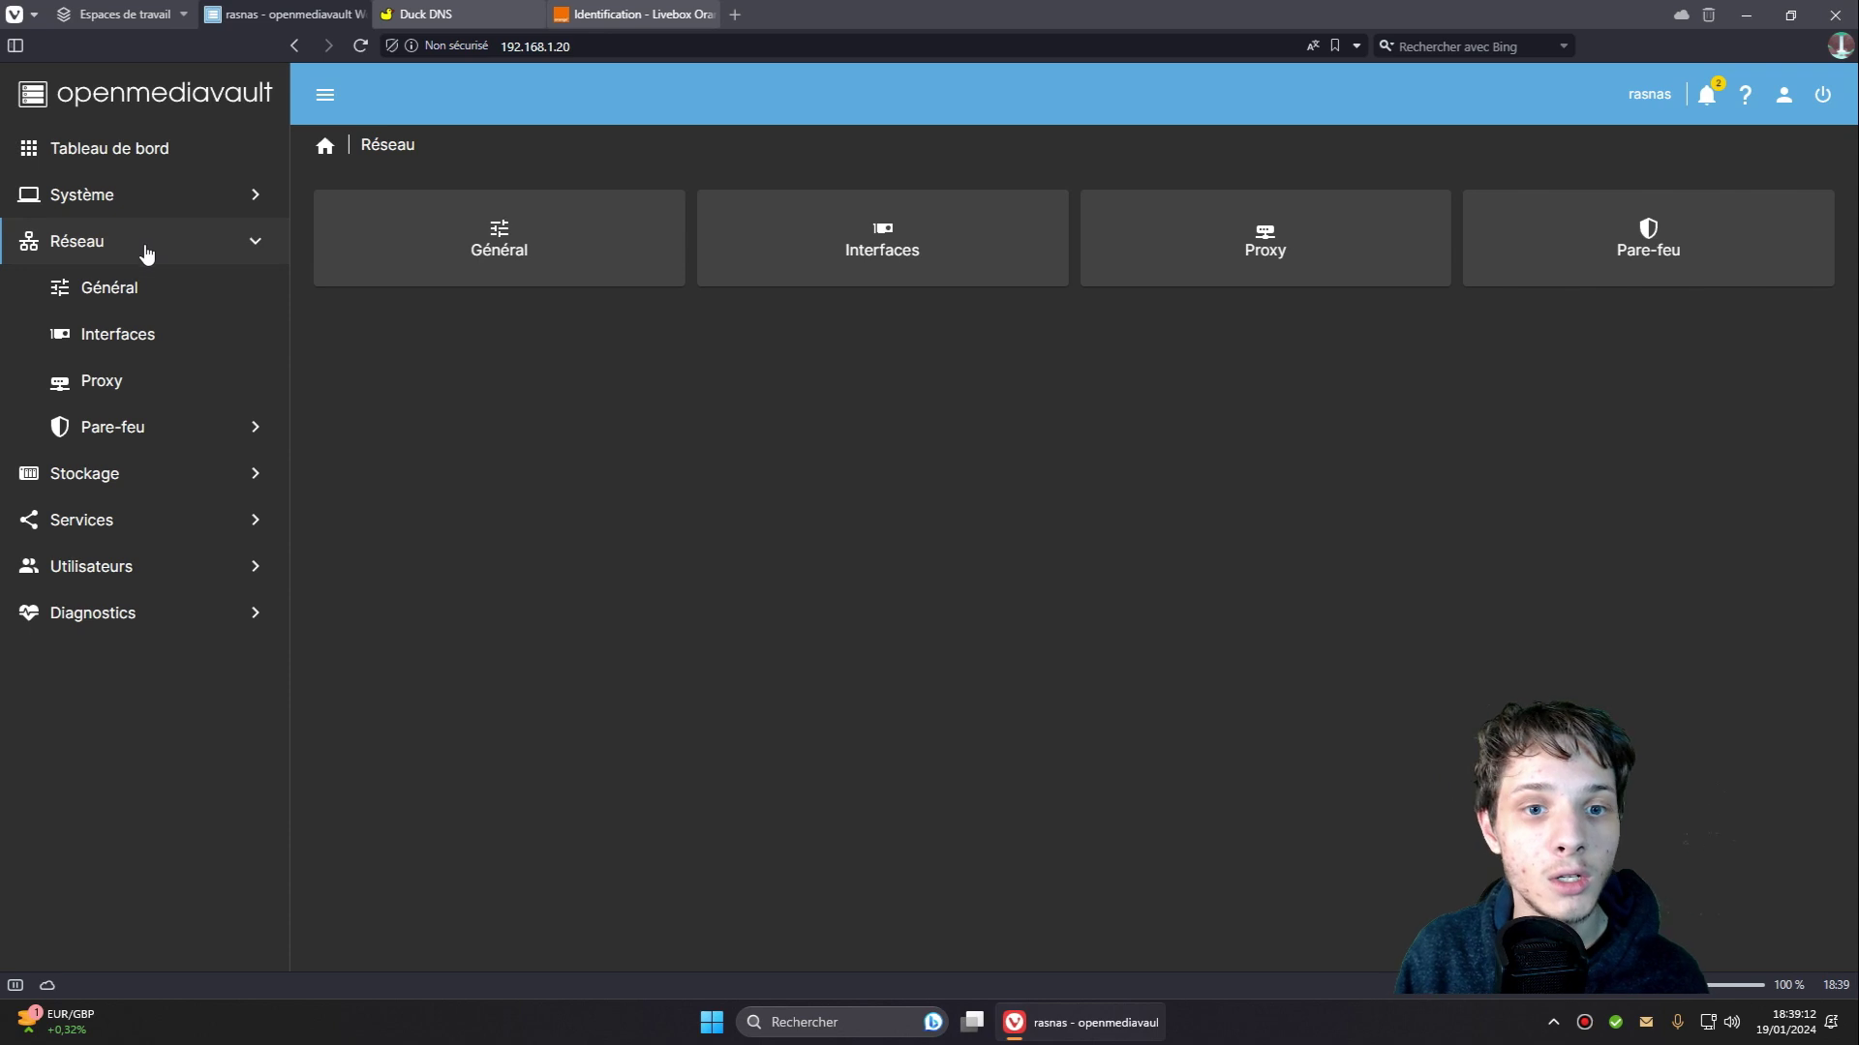
pyautogui.click(750, 268)
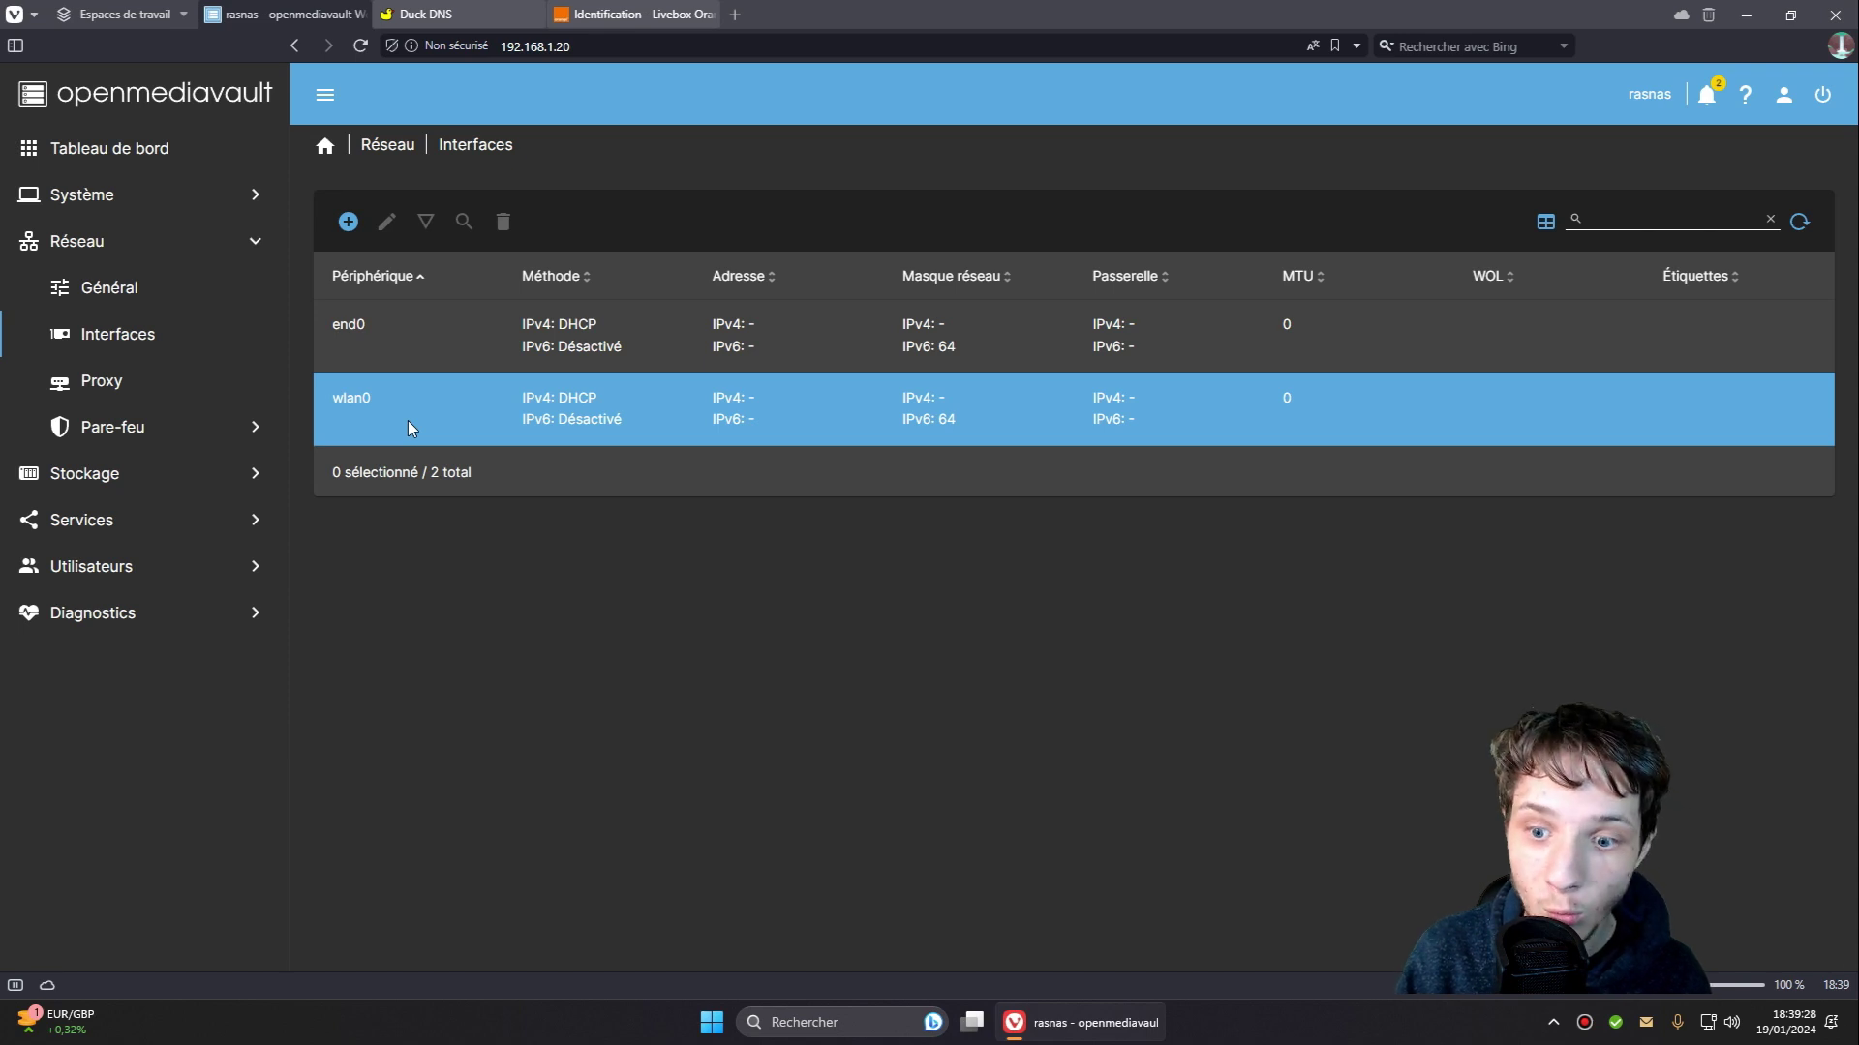
pyautogui.click(408, 420)
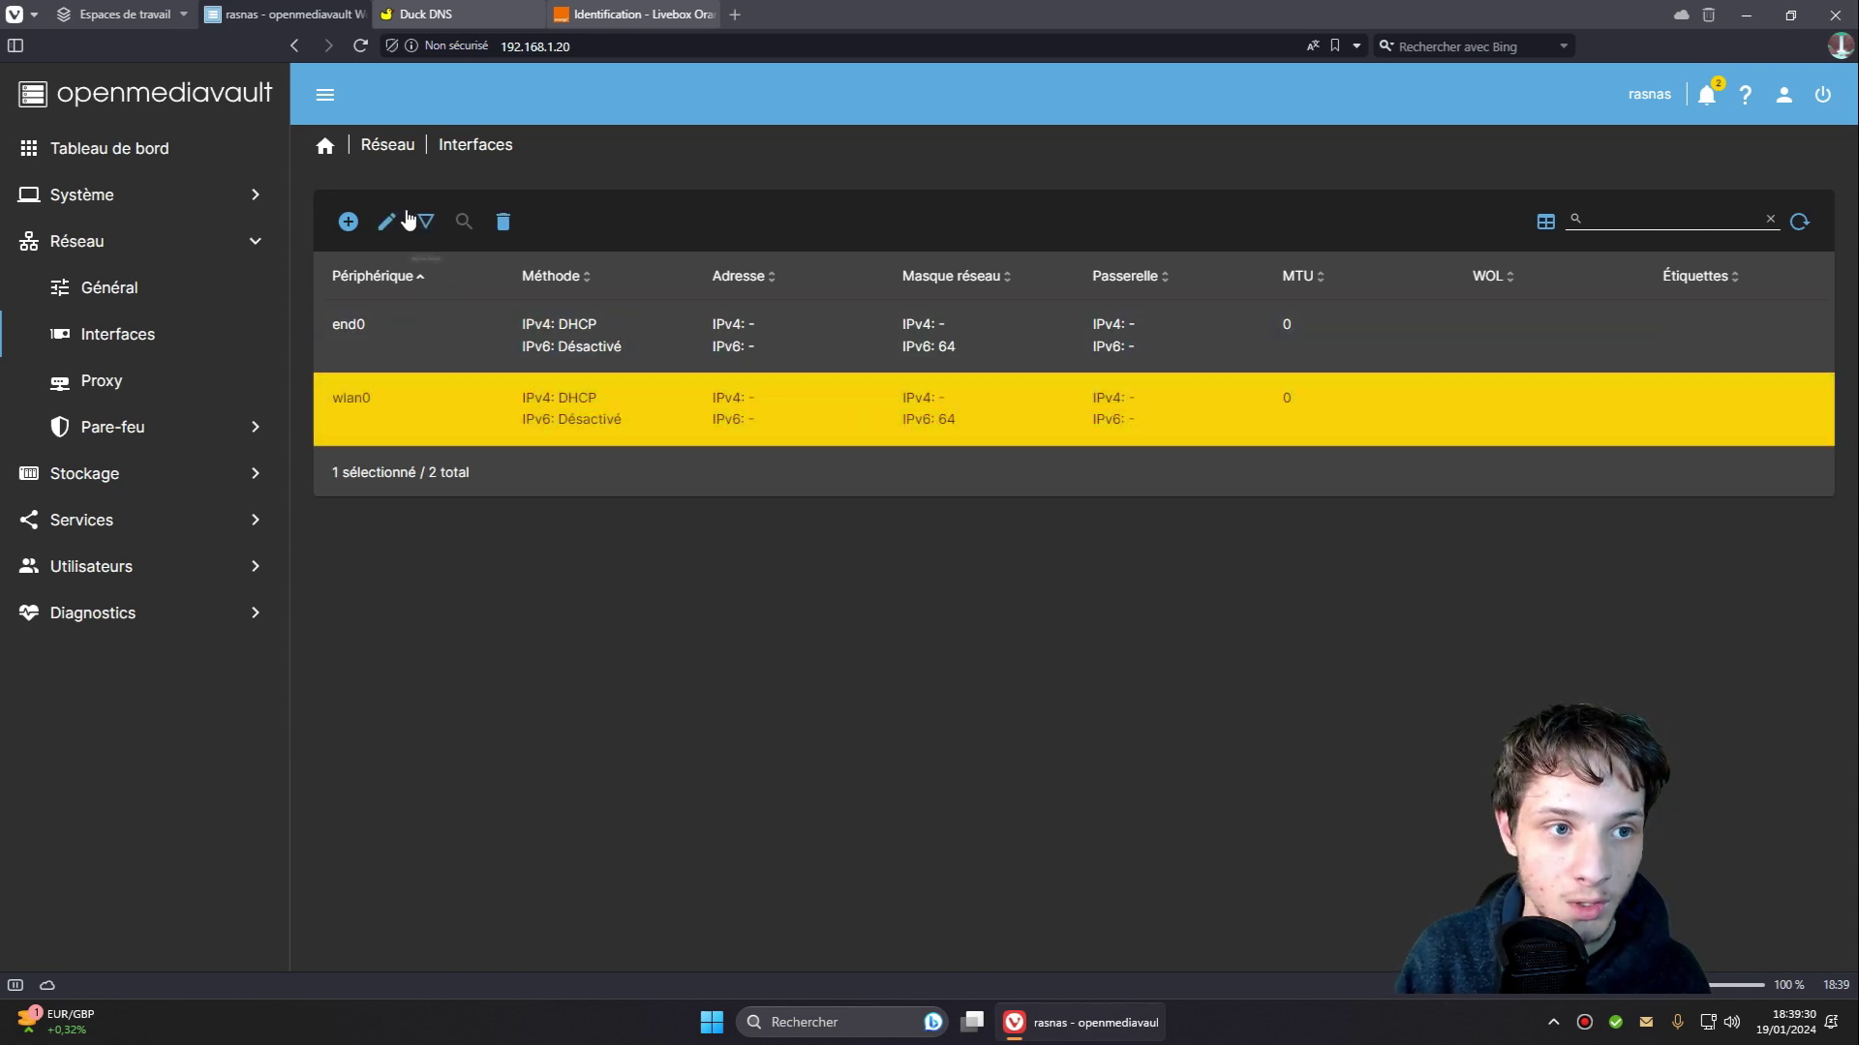
# Step: Edit wlan0 and change its IPv4 method from DHCP to Statique
pyautogui.click(389, 218)
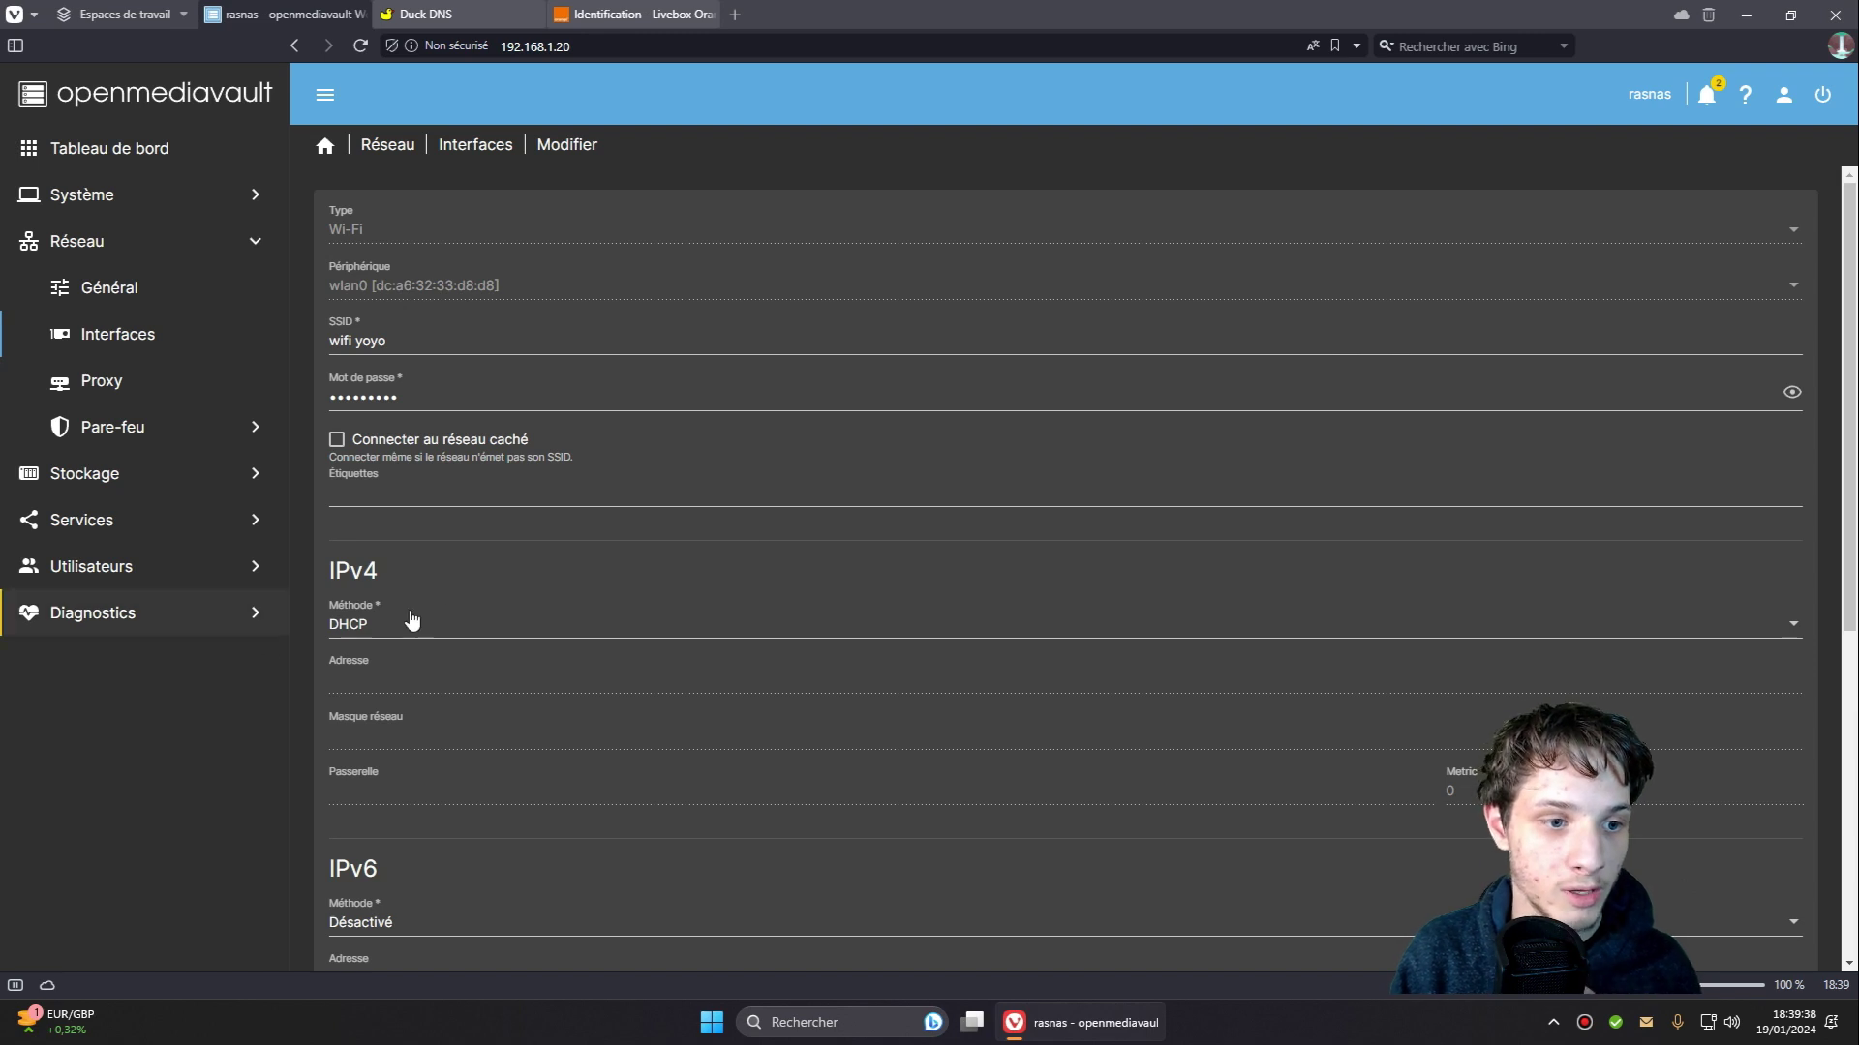
pyautogui.click(374, 631)
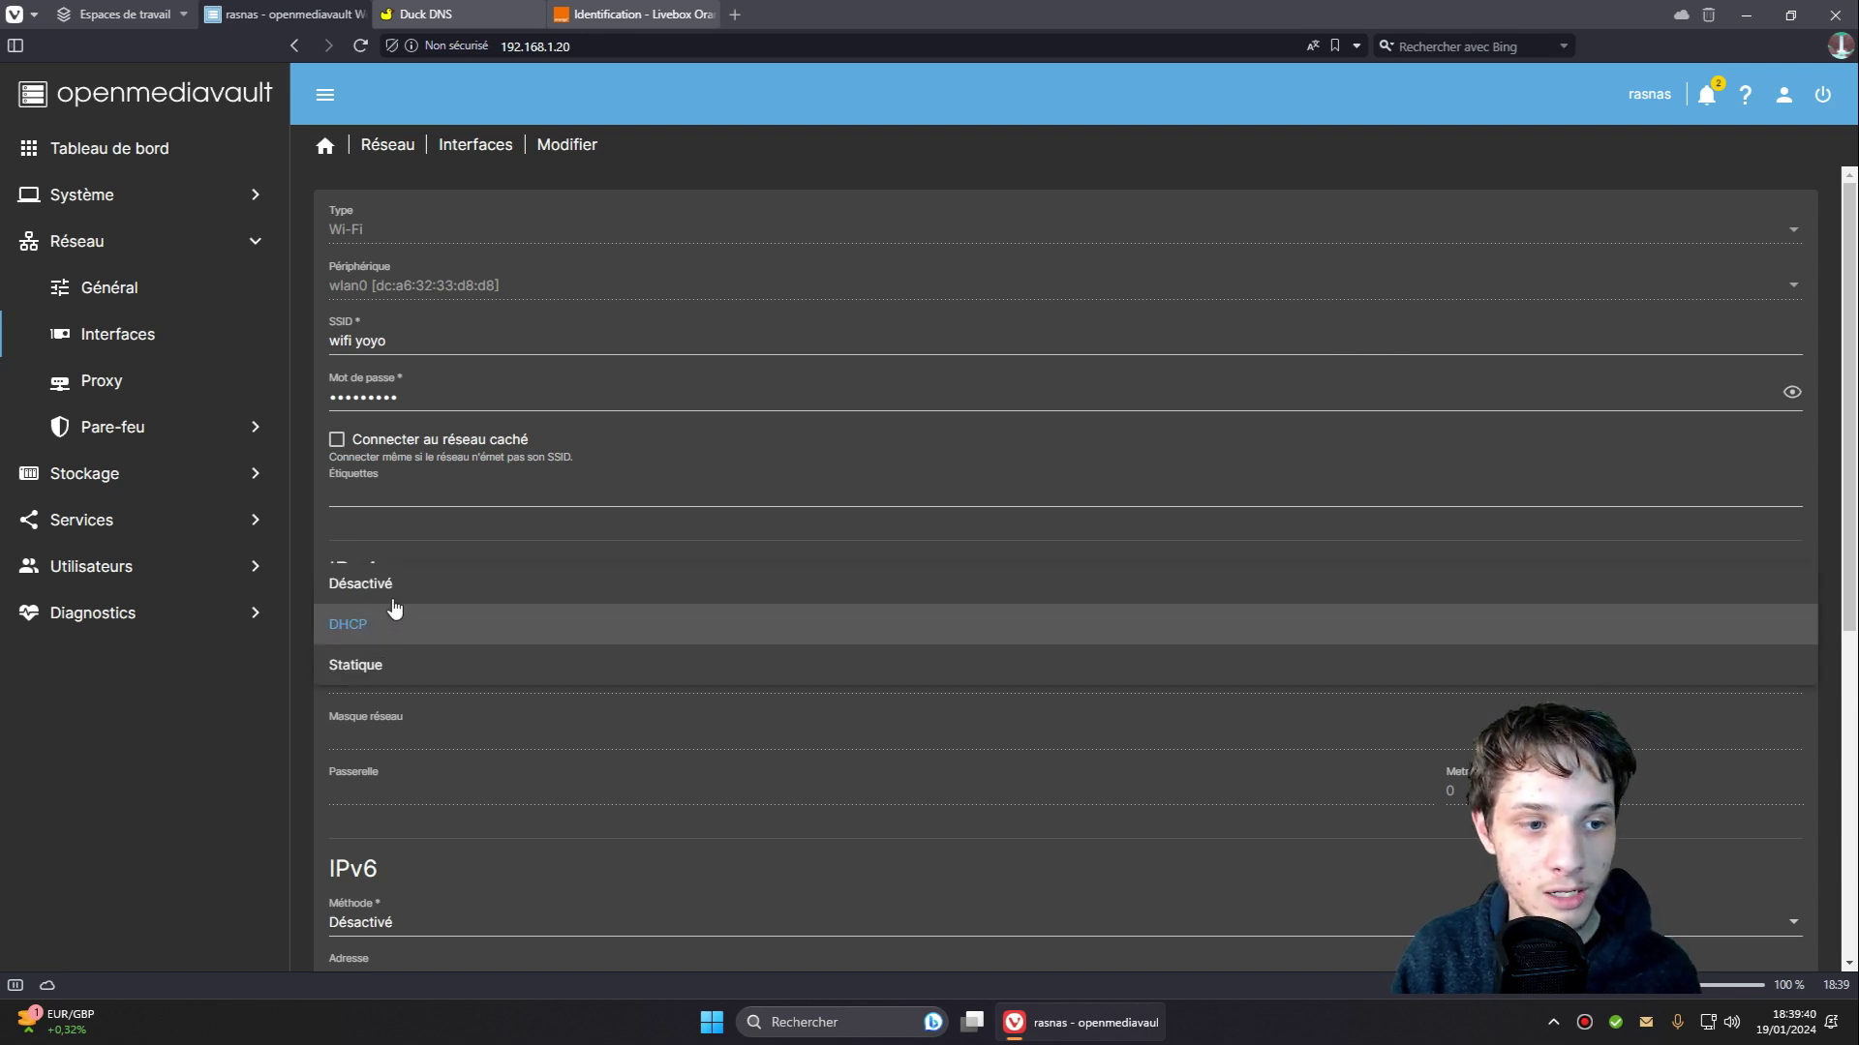
pyautogui.click(377, 662)
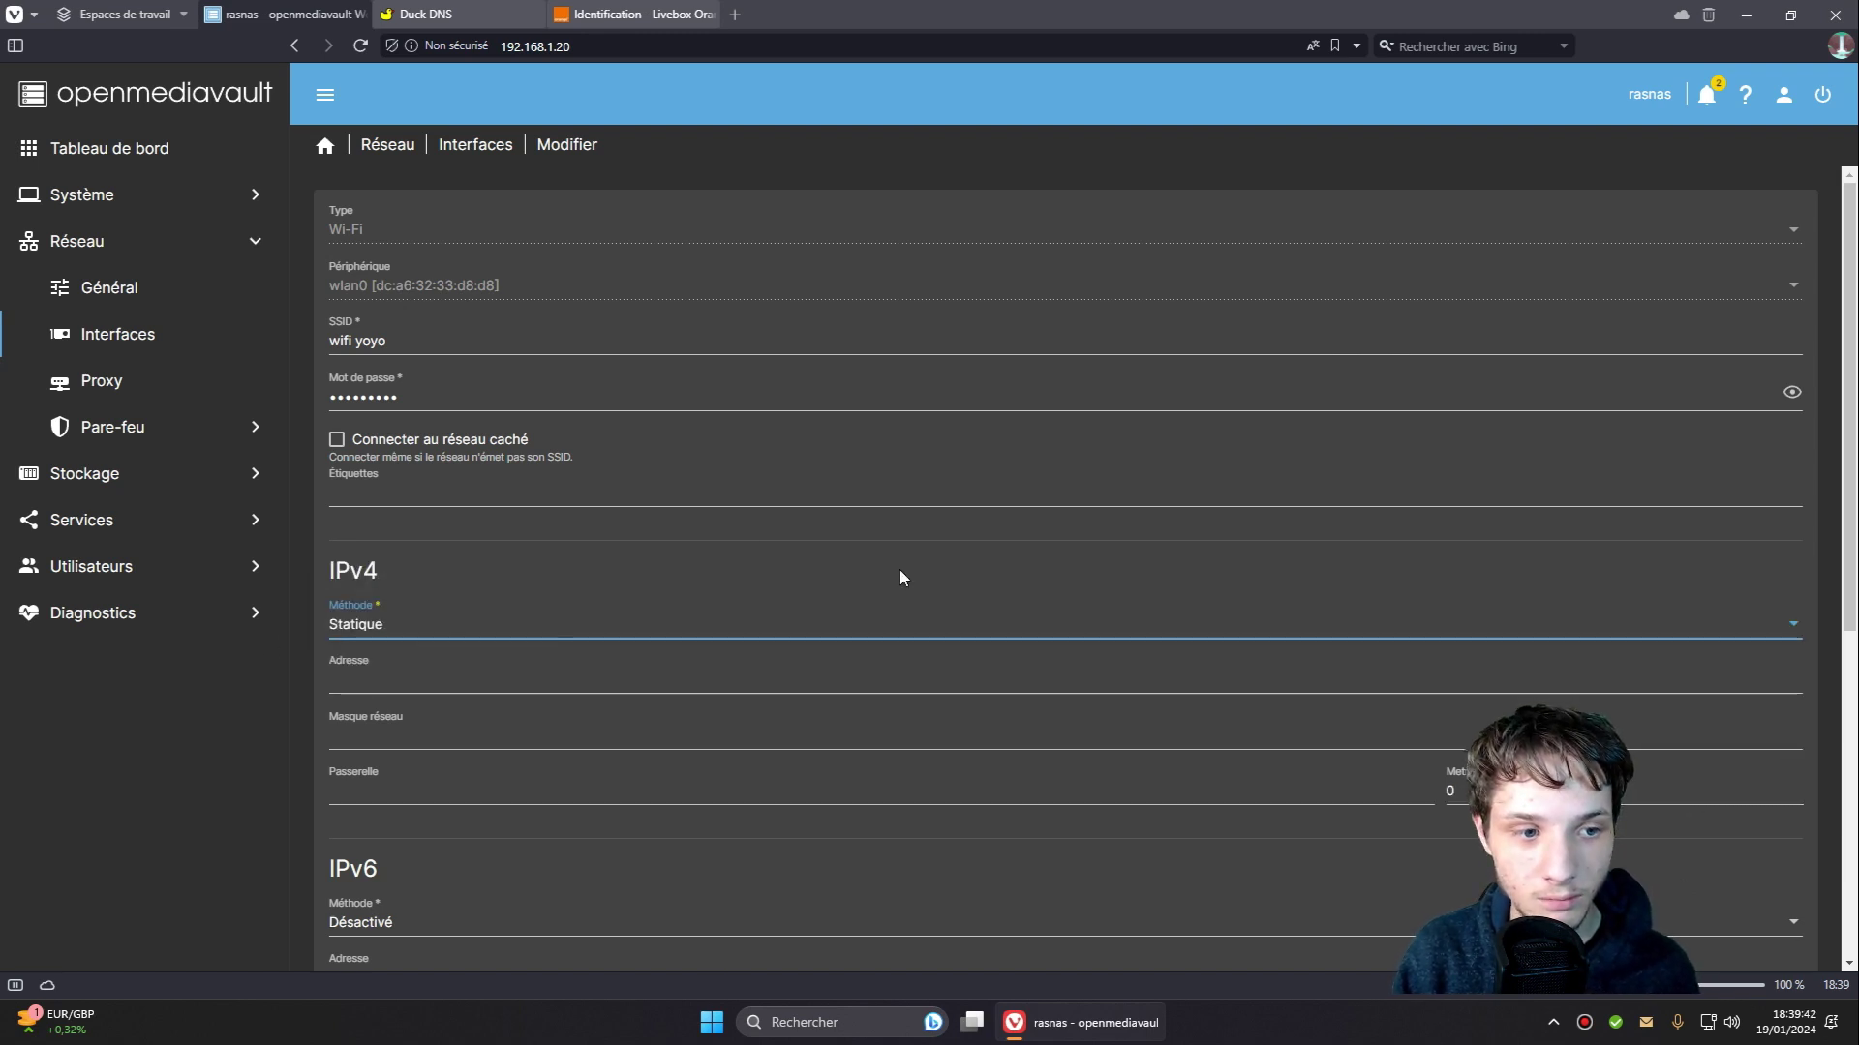
pyautogui.moveTo(1849, 259); pyautogui.dragTo(1792, 390)
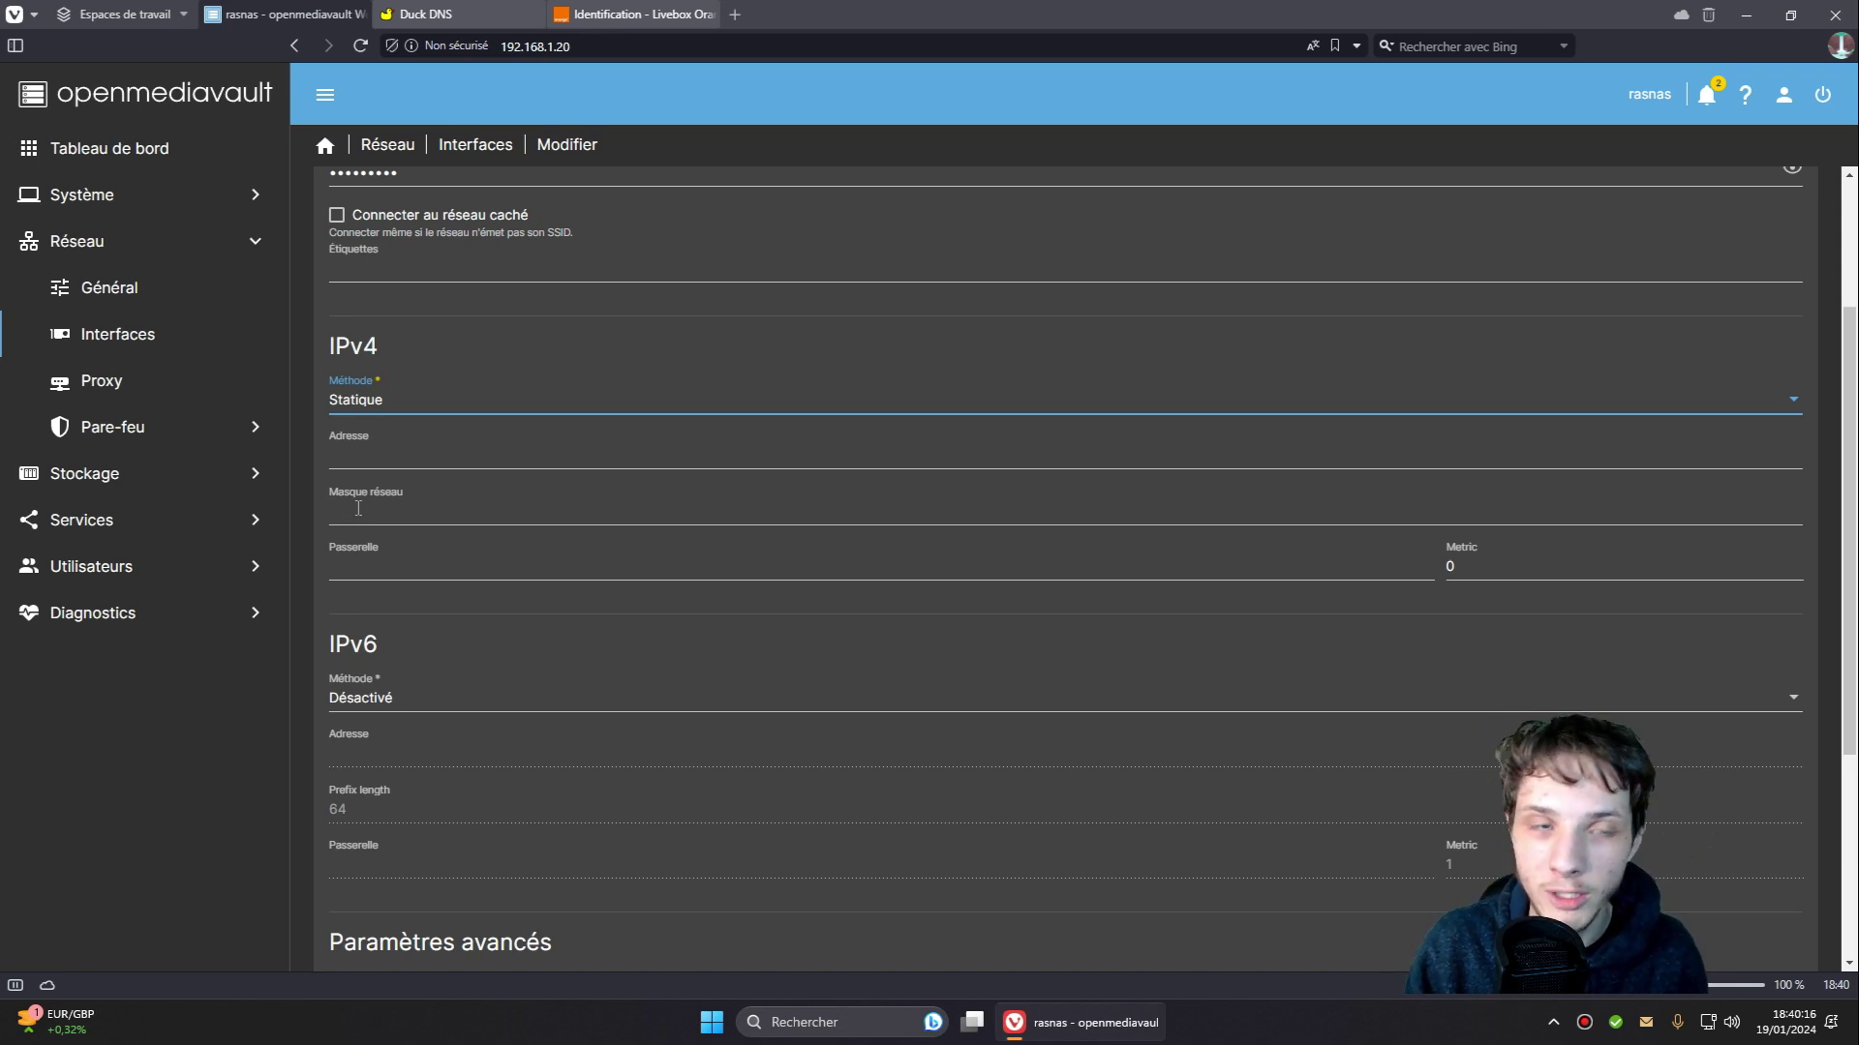
# Step: Log in to the Livebox admin and view the Réseau DHCP pool 192.168.1.10–192.168.1.150
pyautogui.click(587, 11)
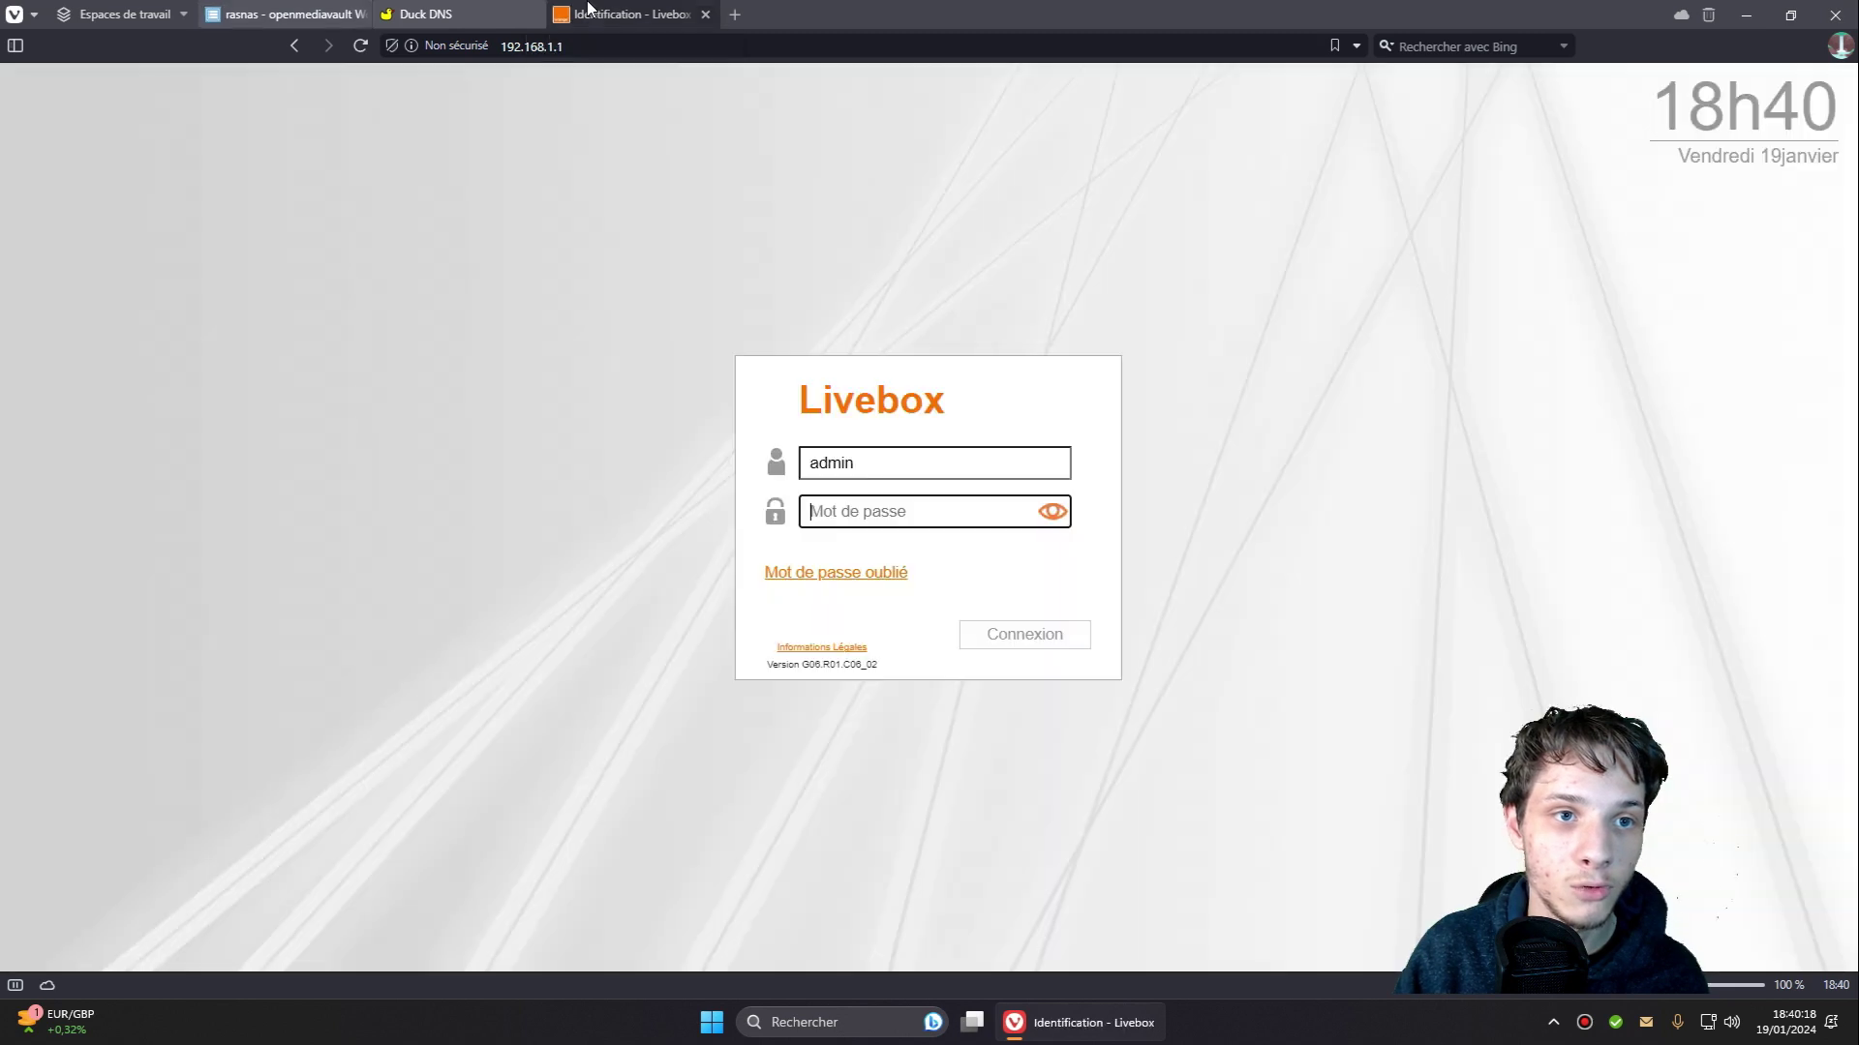
pyautogui.click(833, 511)
pyautogui.write('•••')
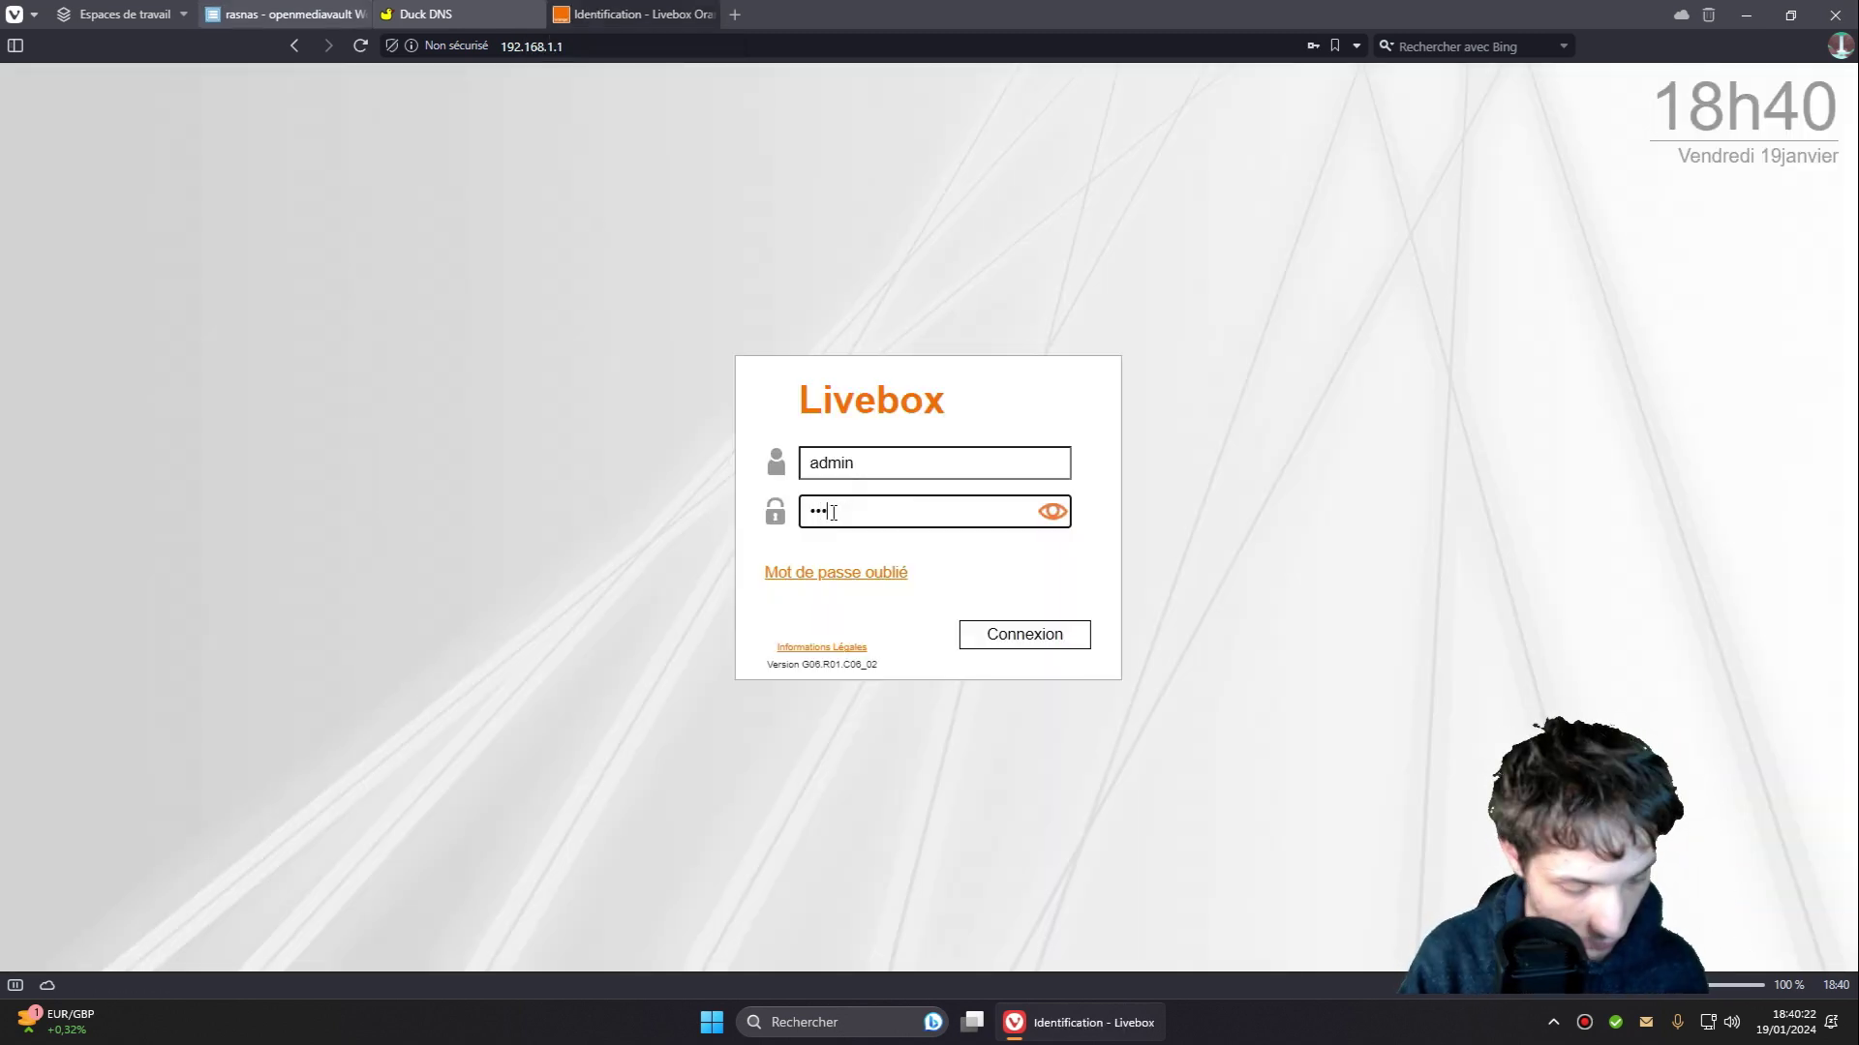
pyautogui.press('BackSpace')
pyautogui.press('BackSpace')
pyautogui.press('BackSpace')
pyautogui.write('••••••')
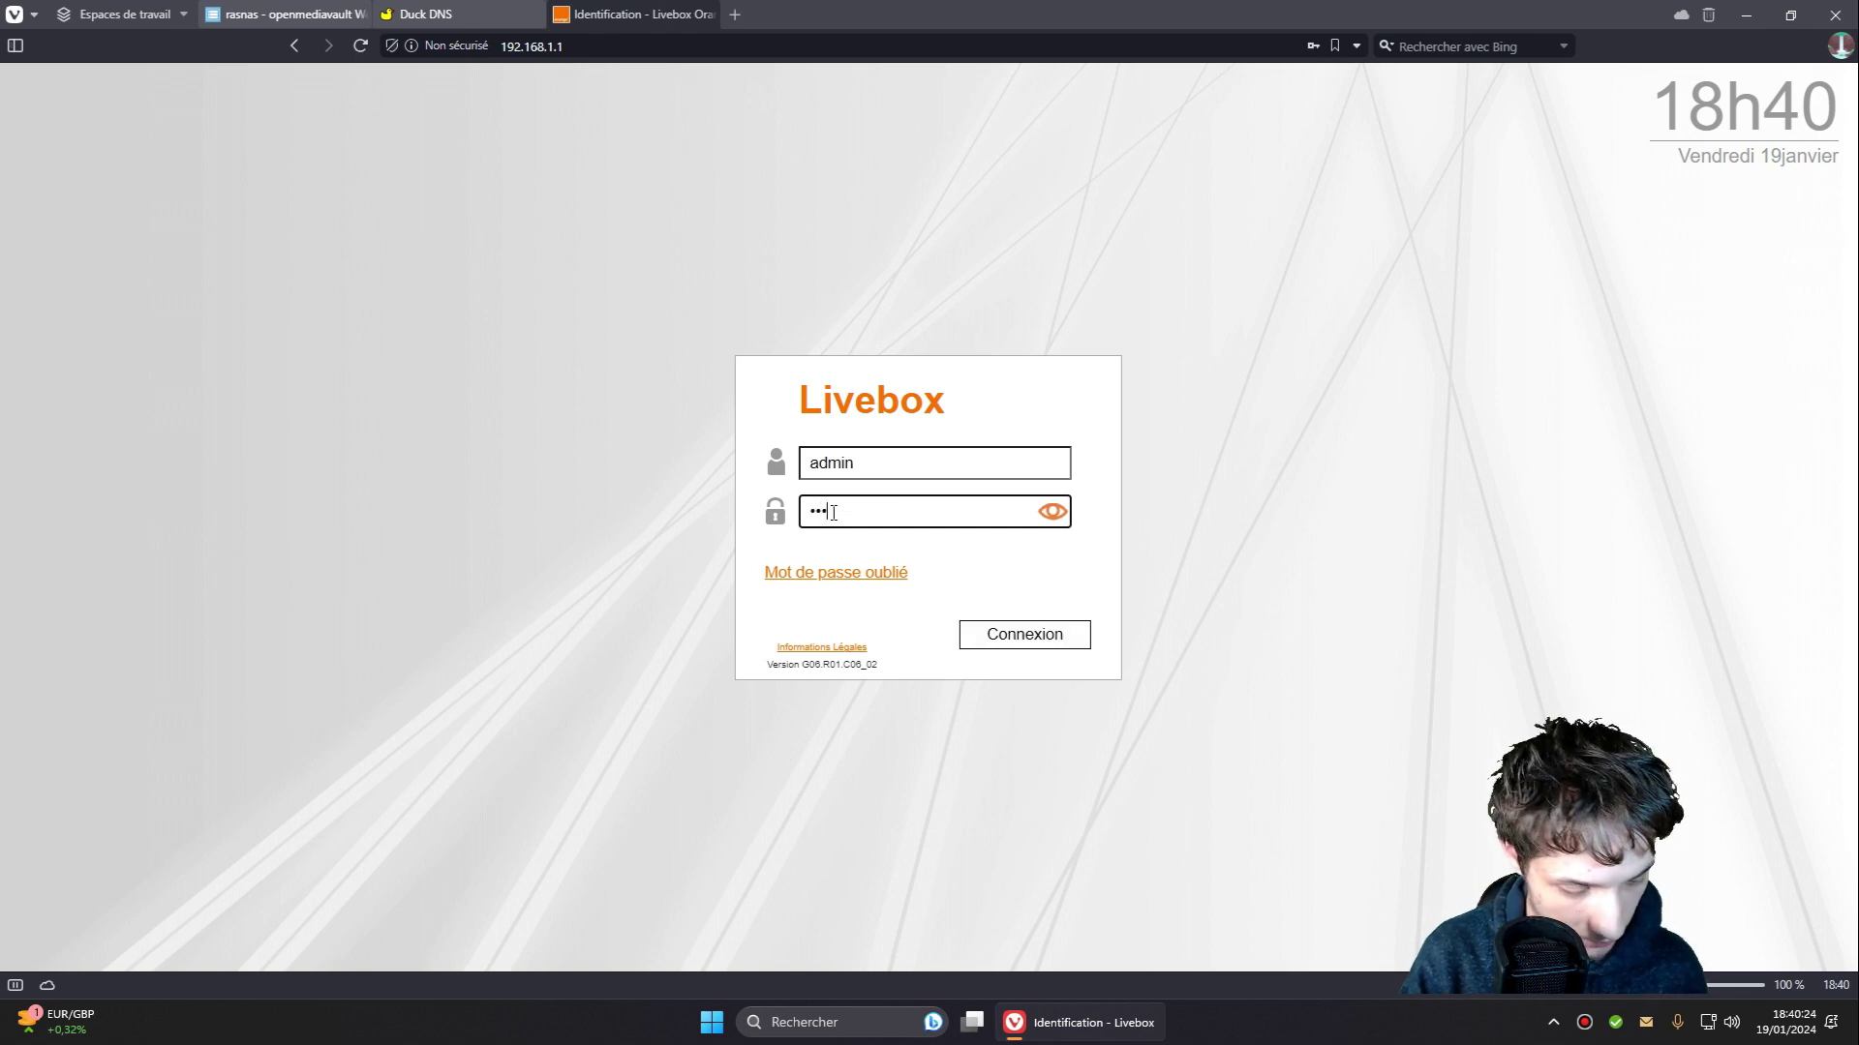
pyautogui.write('•')
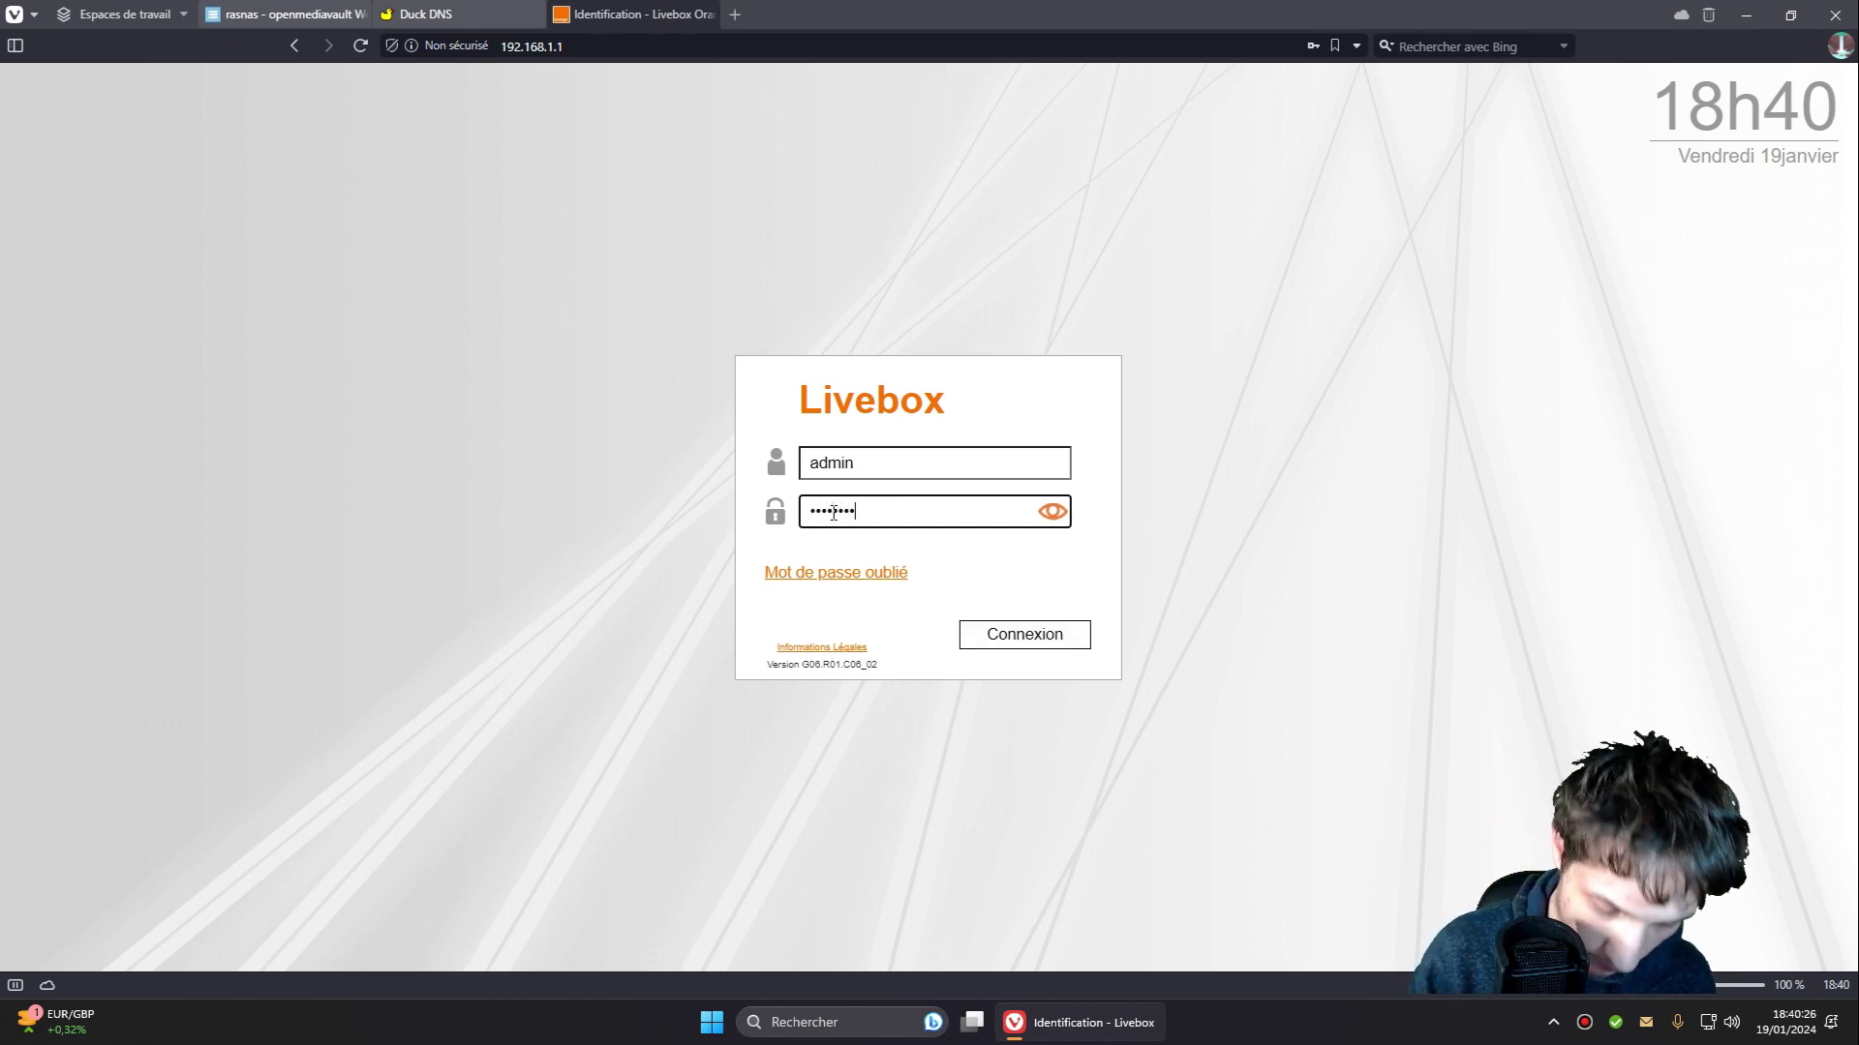
pyautogui.press('Return')
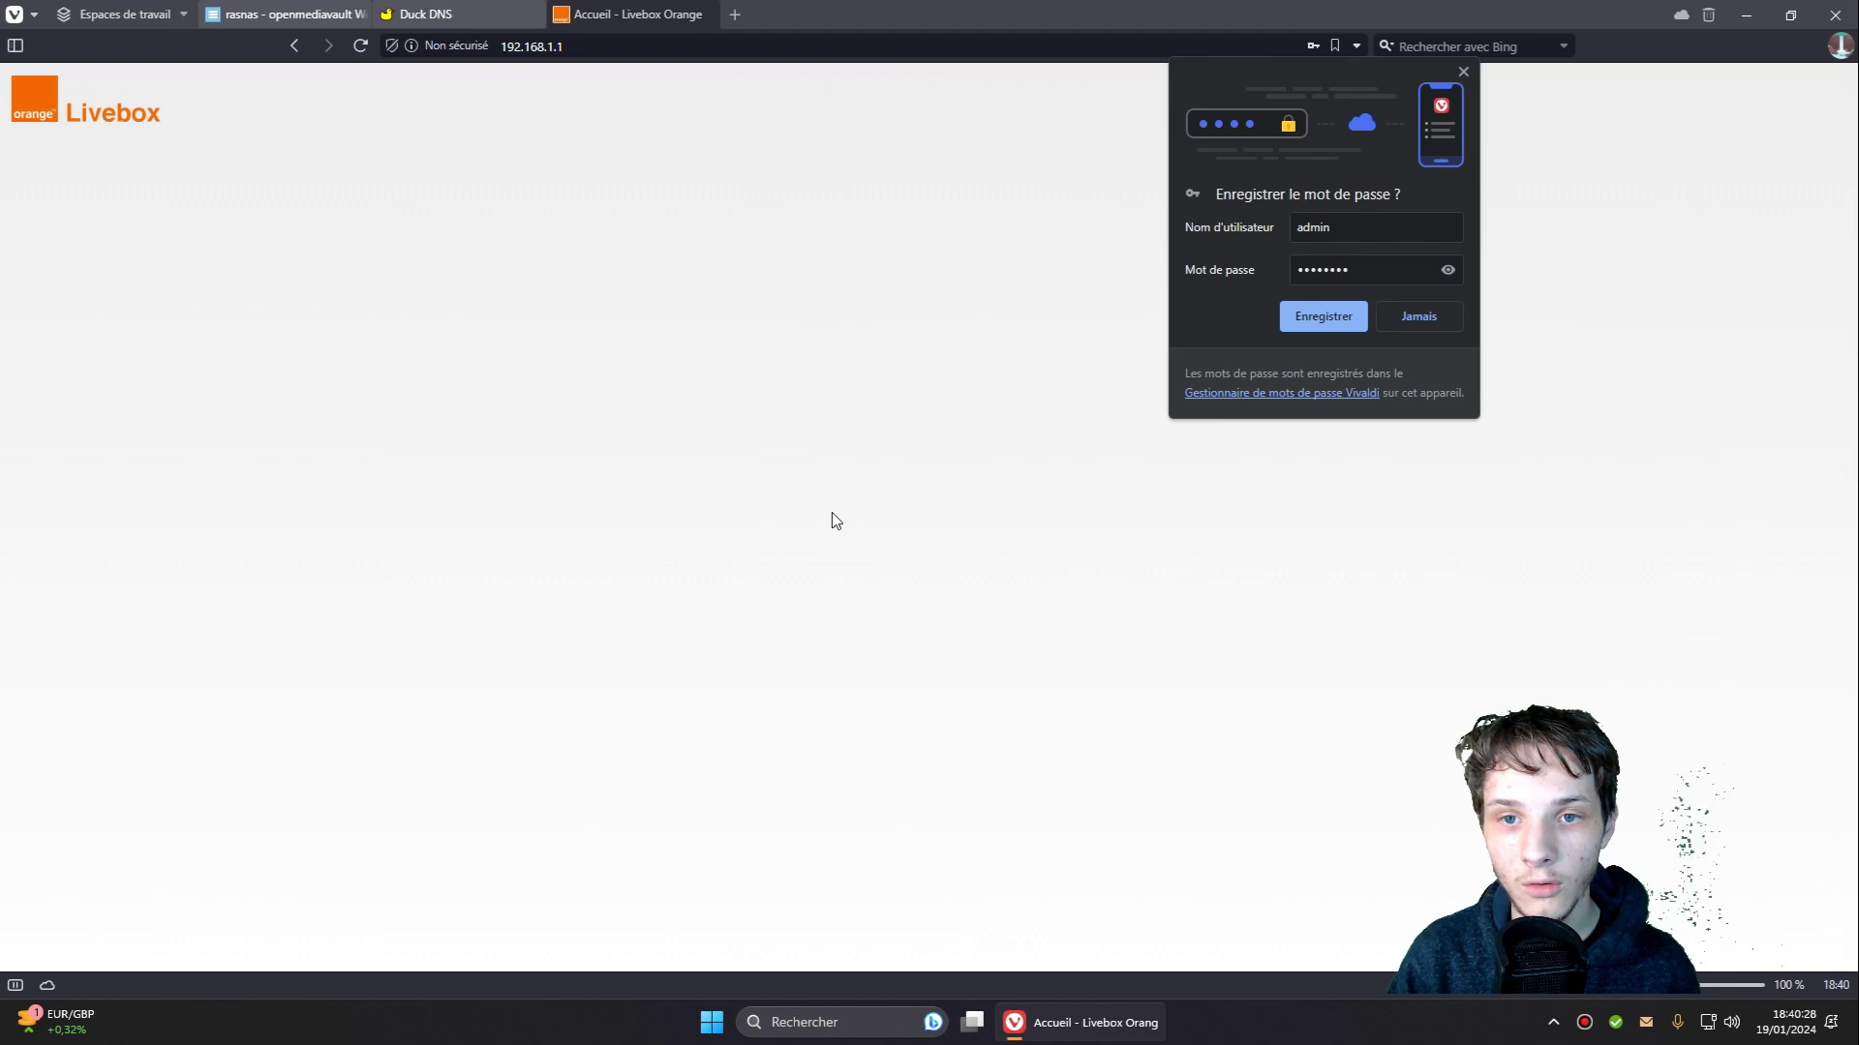
pyautogui.click(1421, 318)
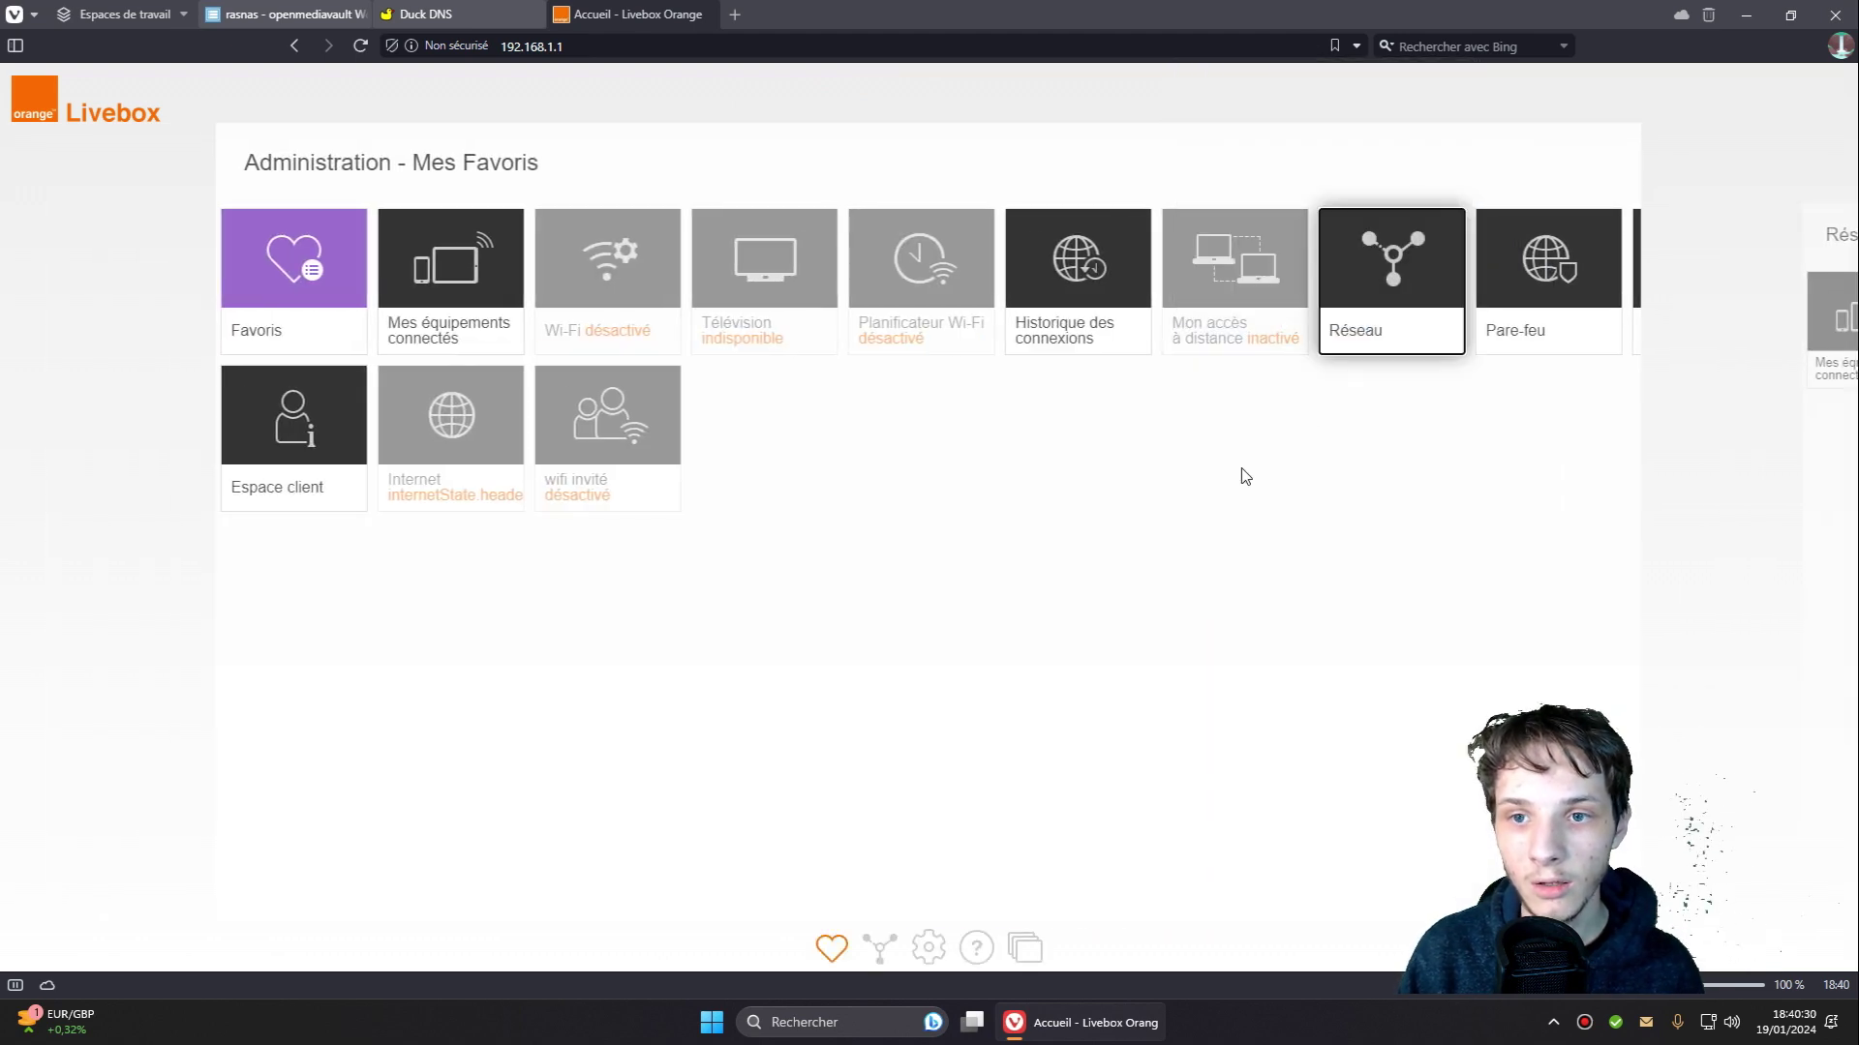
pyautogui.click(1403, 227)
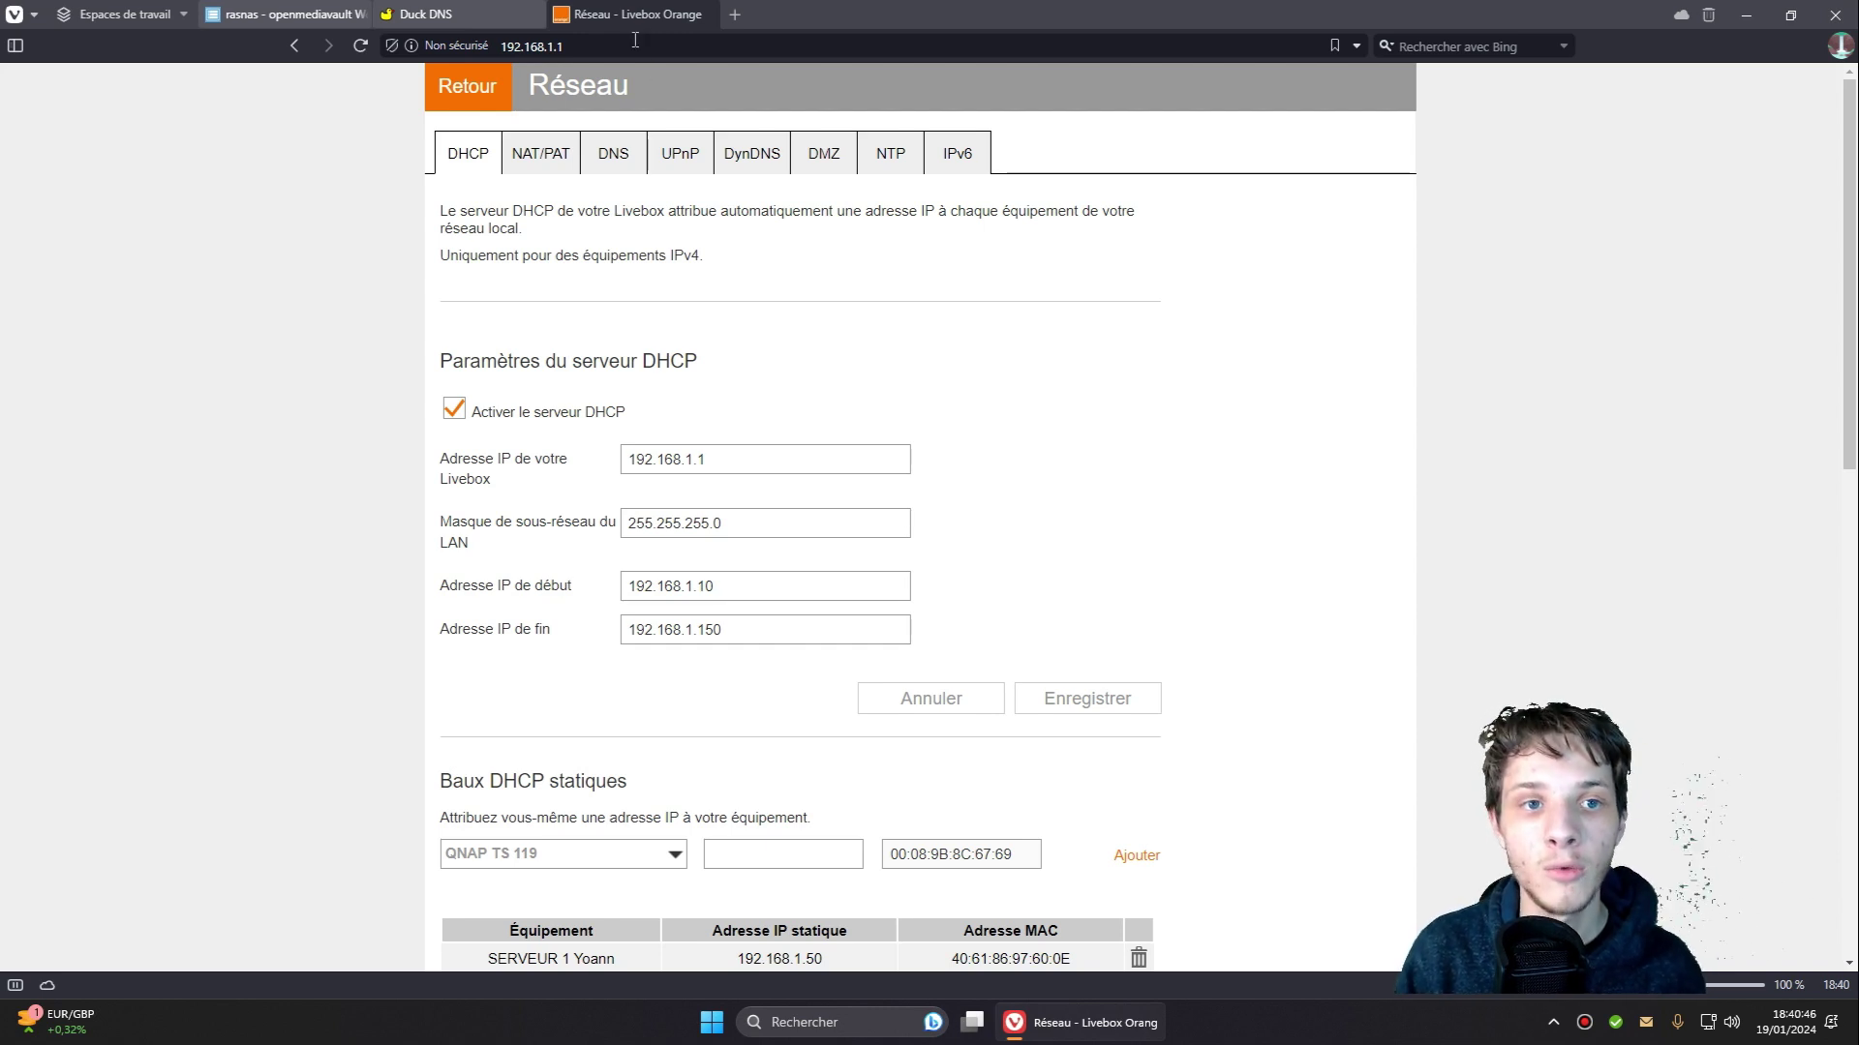
pyautogui.click(734, 15)
pyautogui.write('192.168.1.')
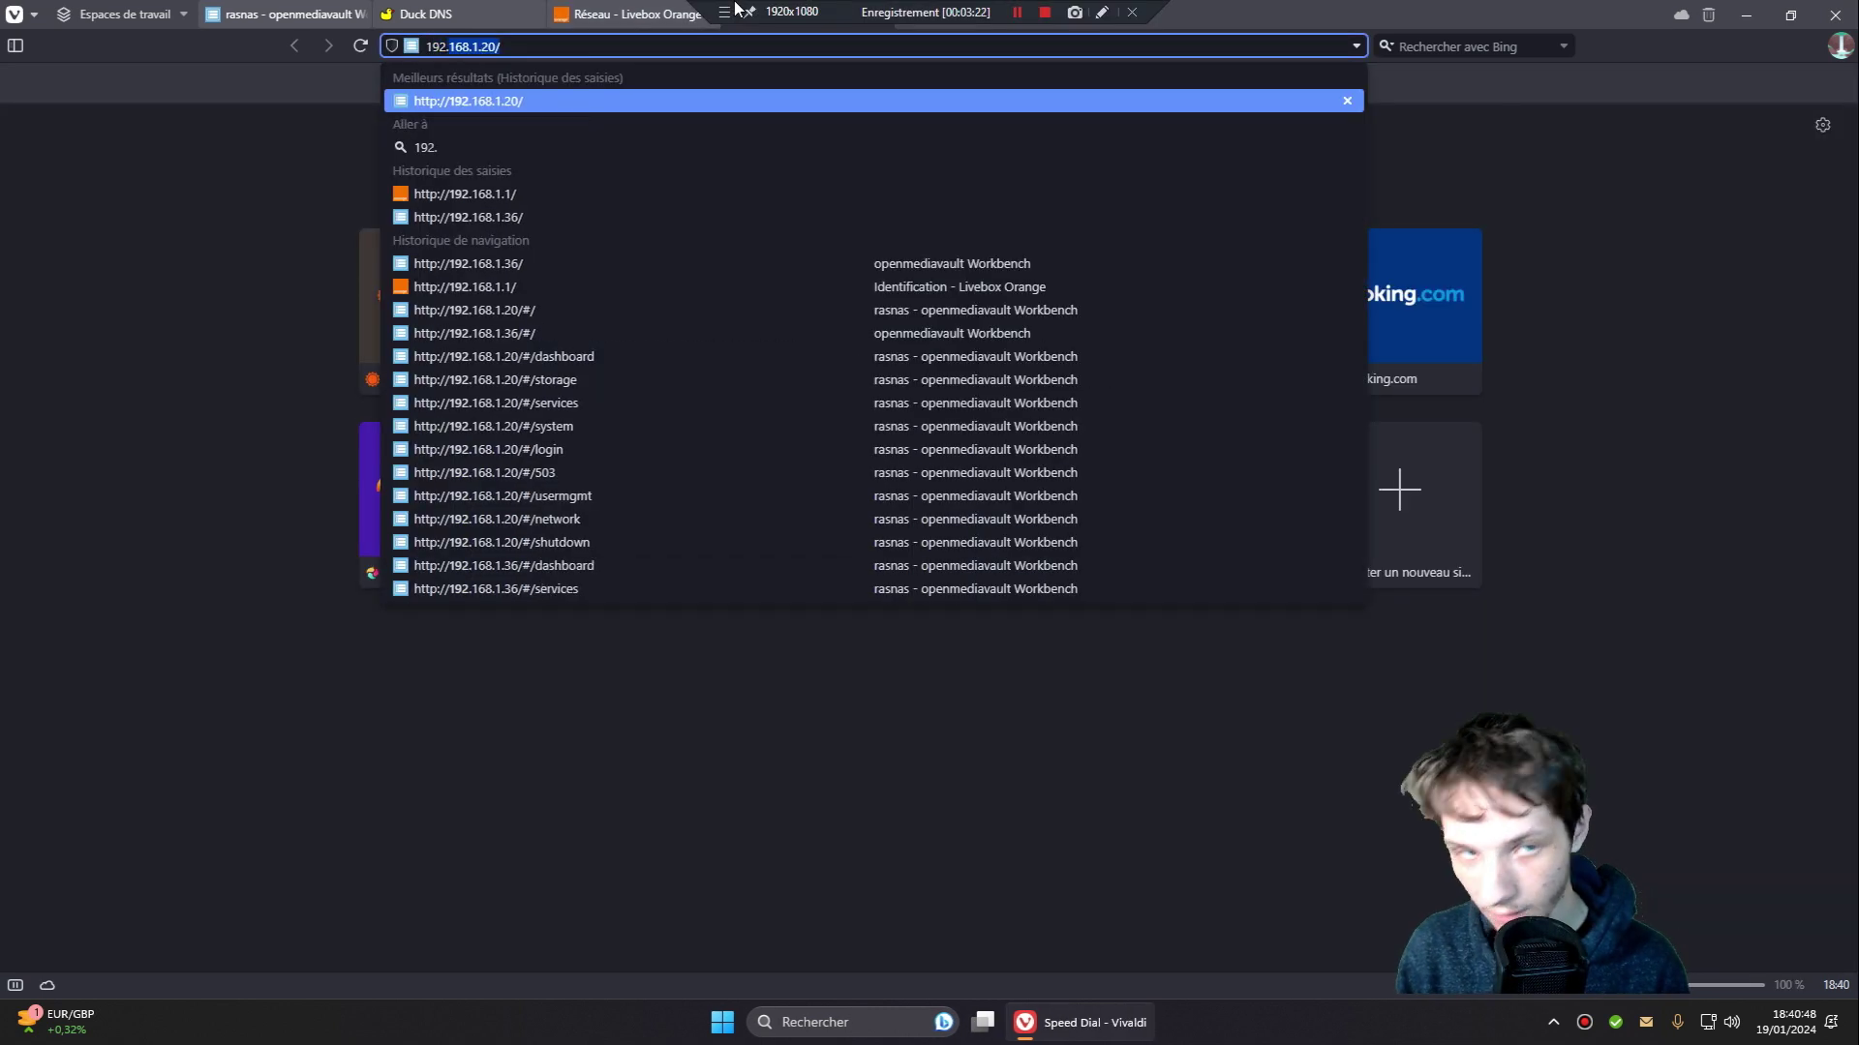
pyautogui.write('151')
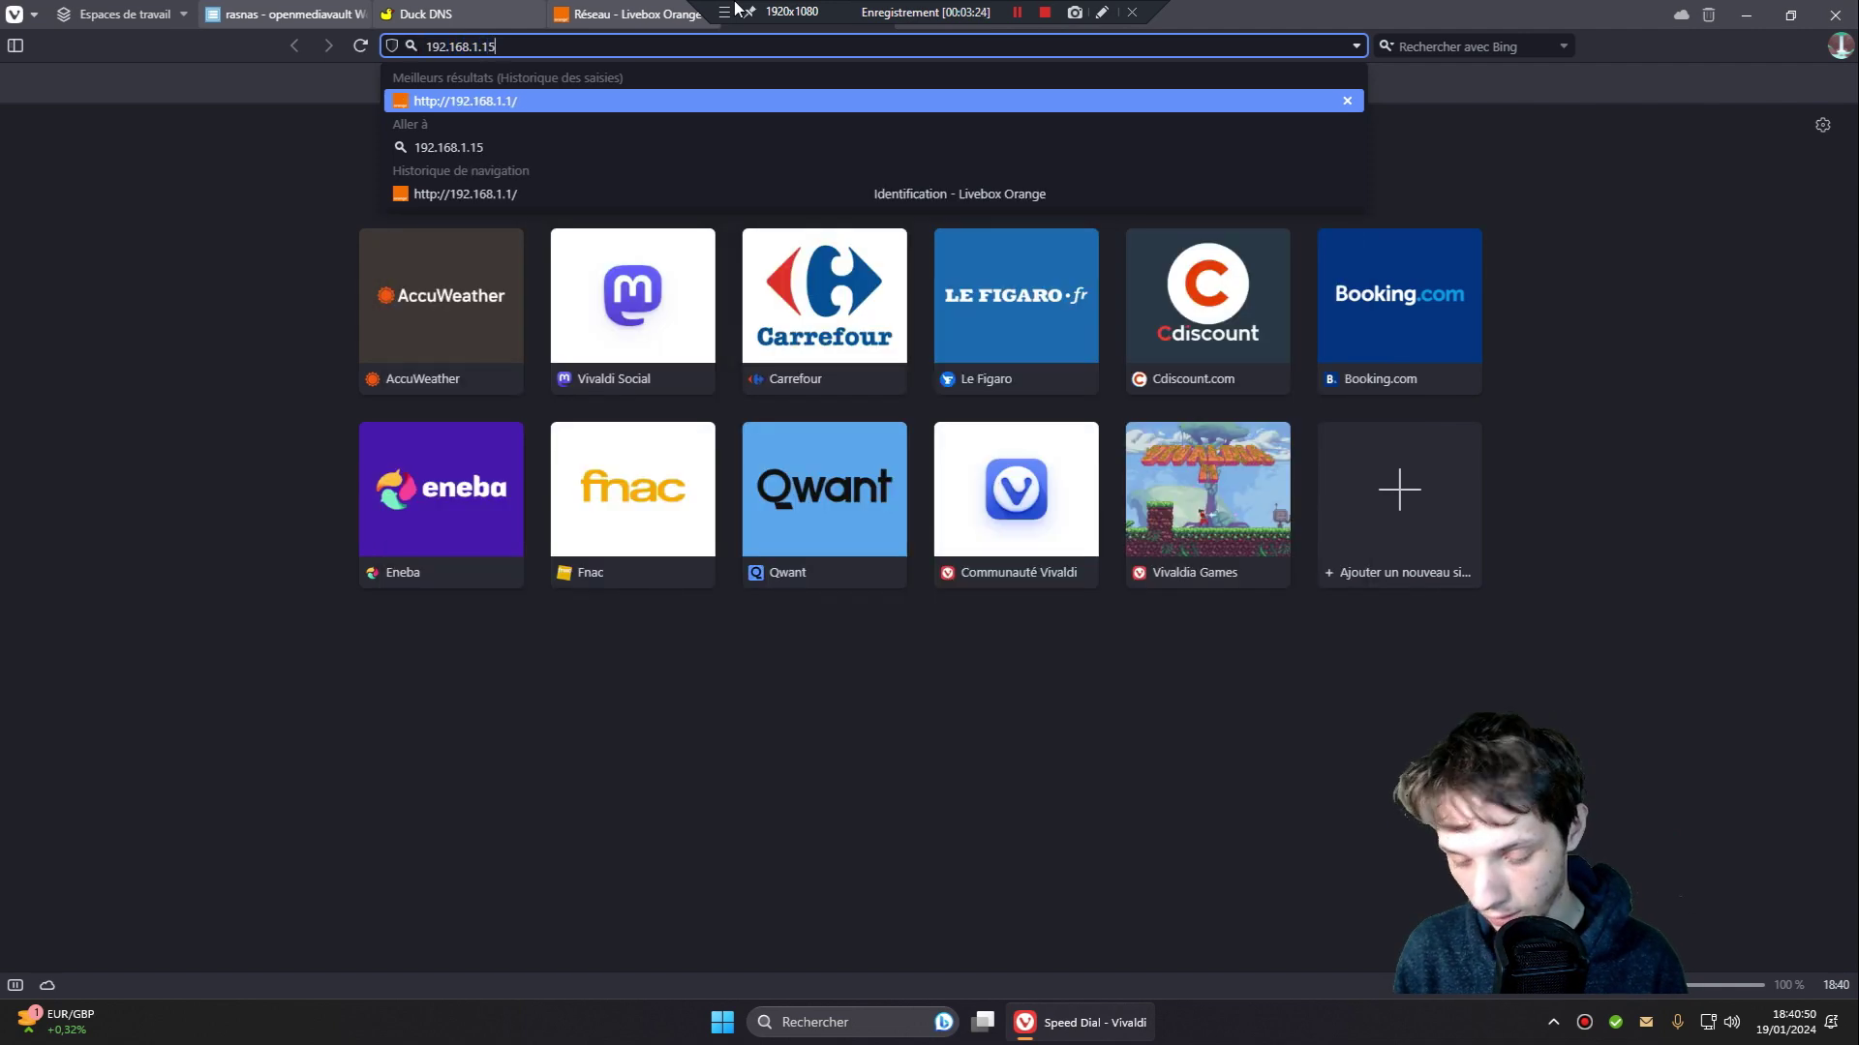
pyautogui.press('Return')
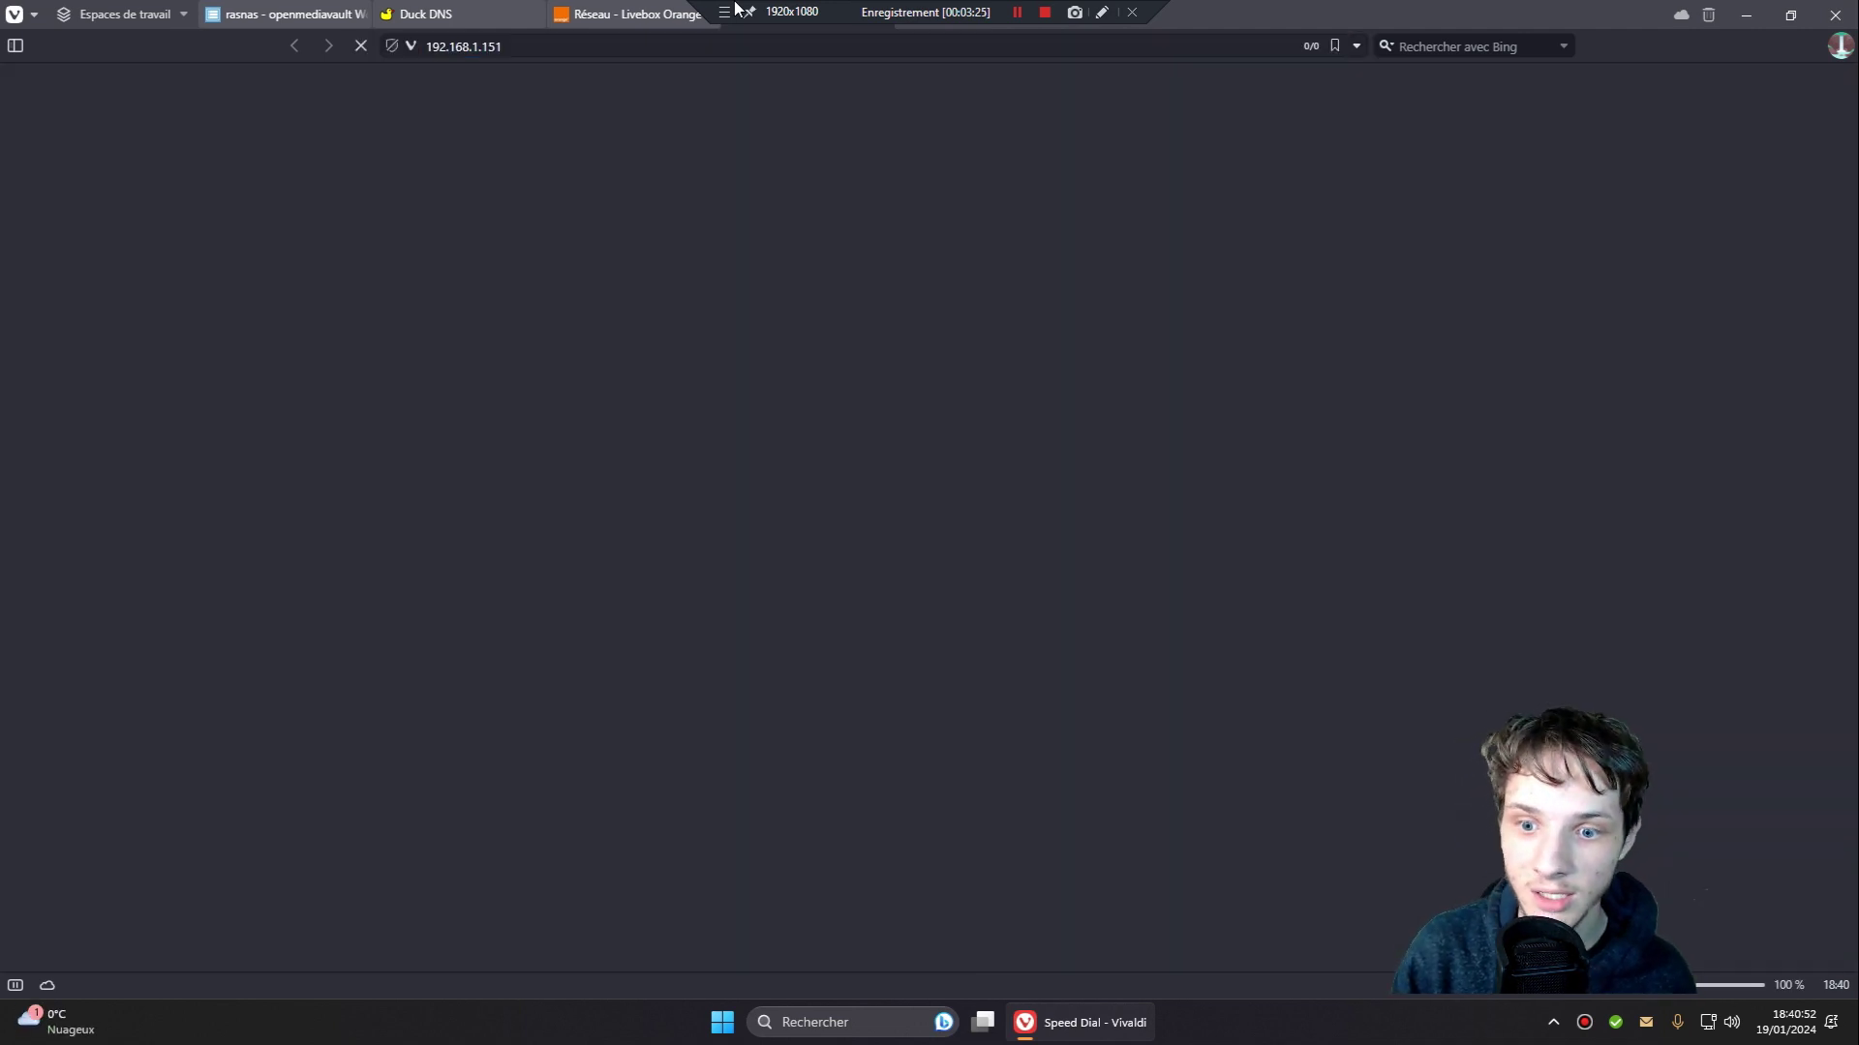
pyautogui.middleClick(781, 20)
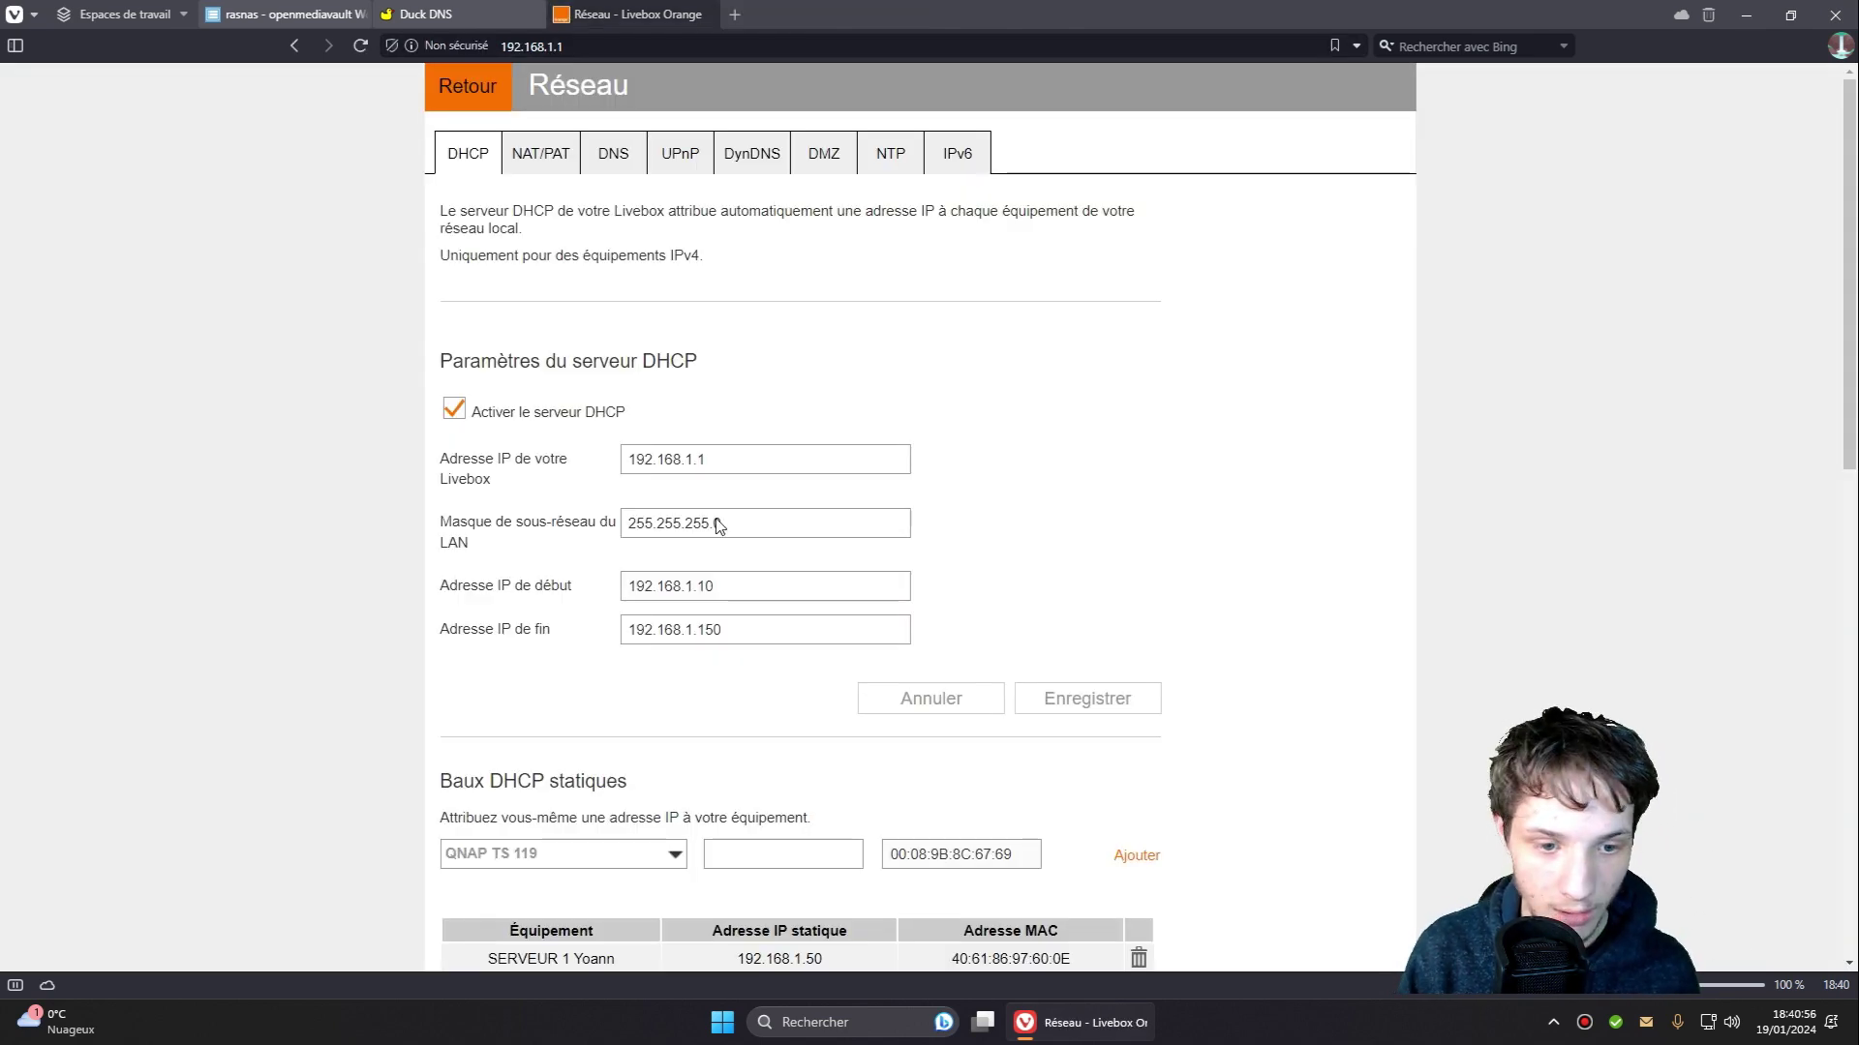
pyautogui.scroll(-2, 722, 332)
# Step: Launch Command Prompt from the Windows search with cmd
pyautogui.click(722, 1022)
pyautogui.write('cmd')
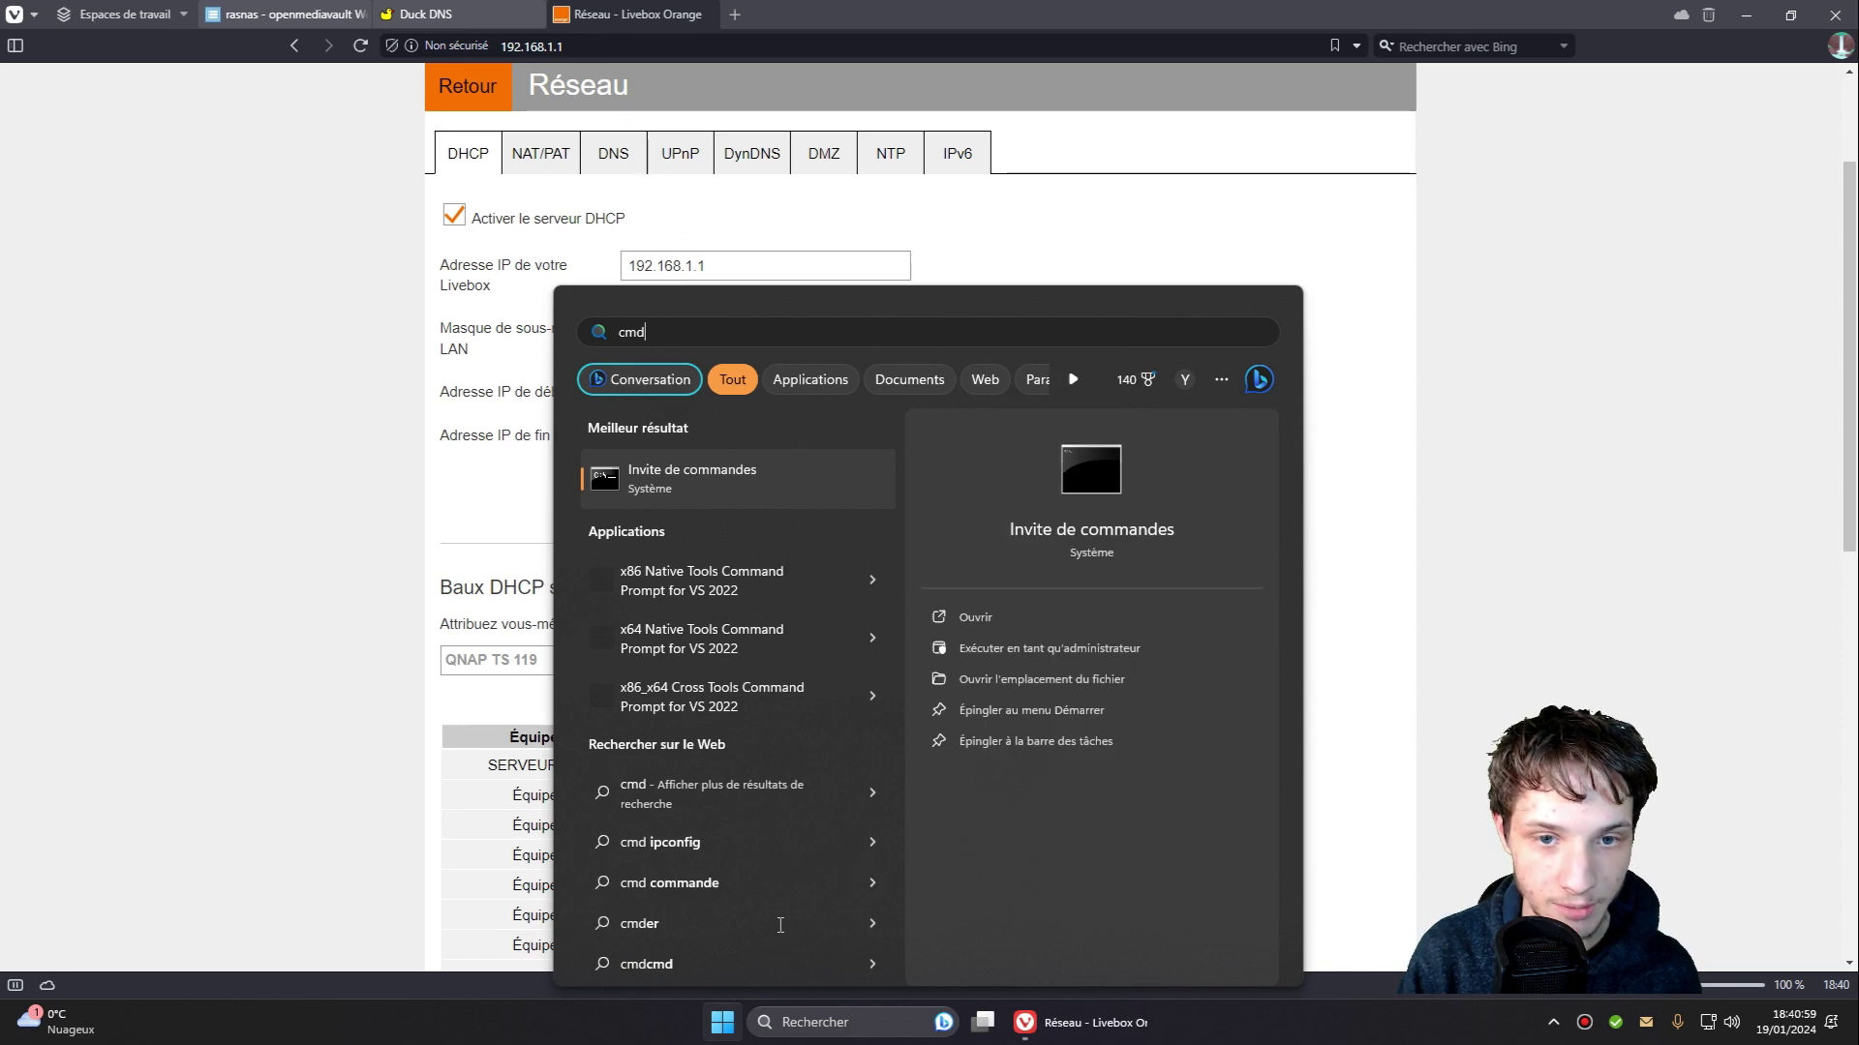
pyautogui.press('Return')
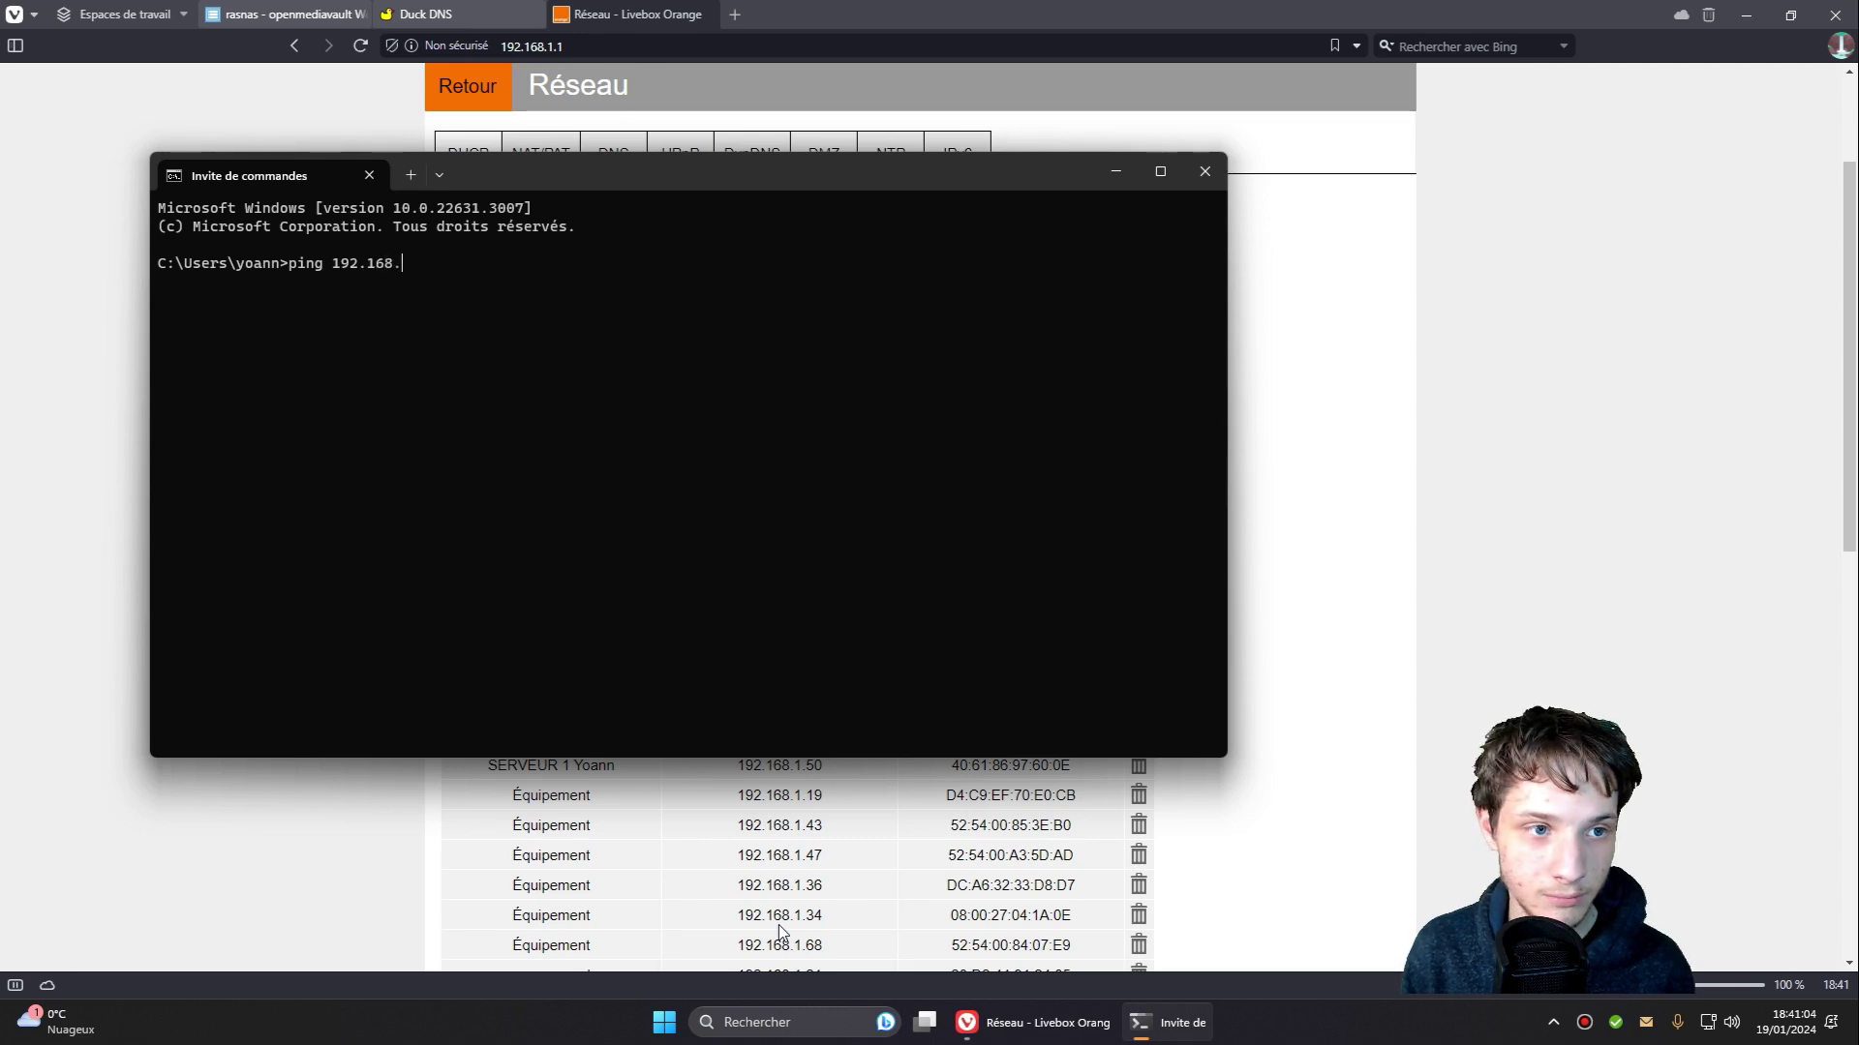
# Step: Ping 192.168.1.151, which reports the destination host as unreachable
pyautogui.write('ping 192.168..')
pyautogui.press('BackSpace')
pyautogui.write('1.151')
pyautogui.press('Return')
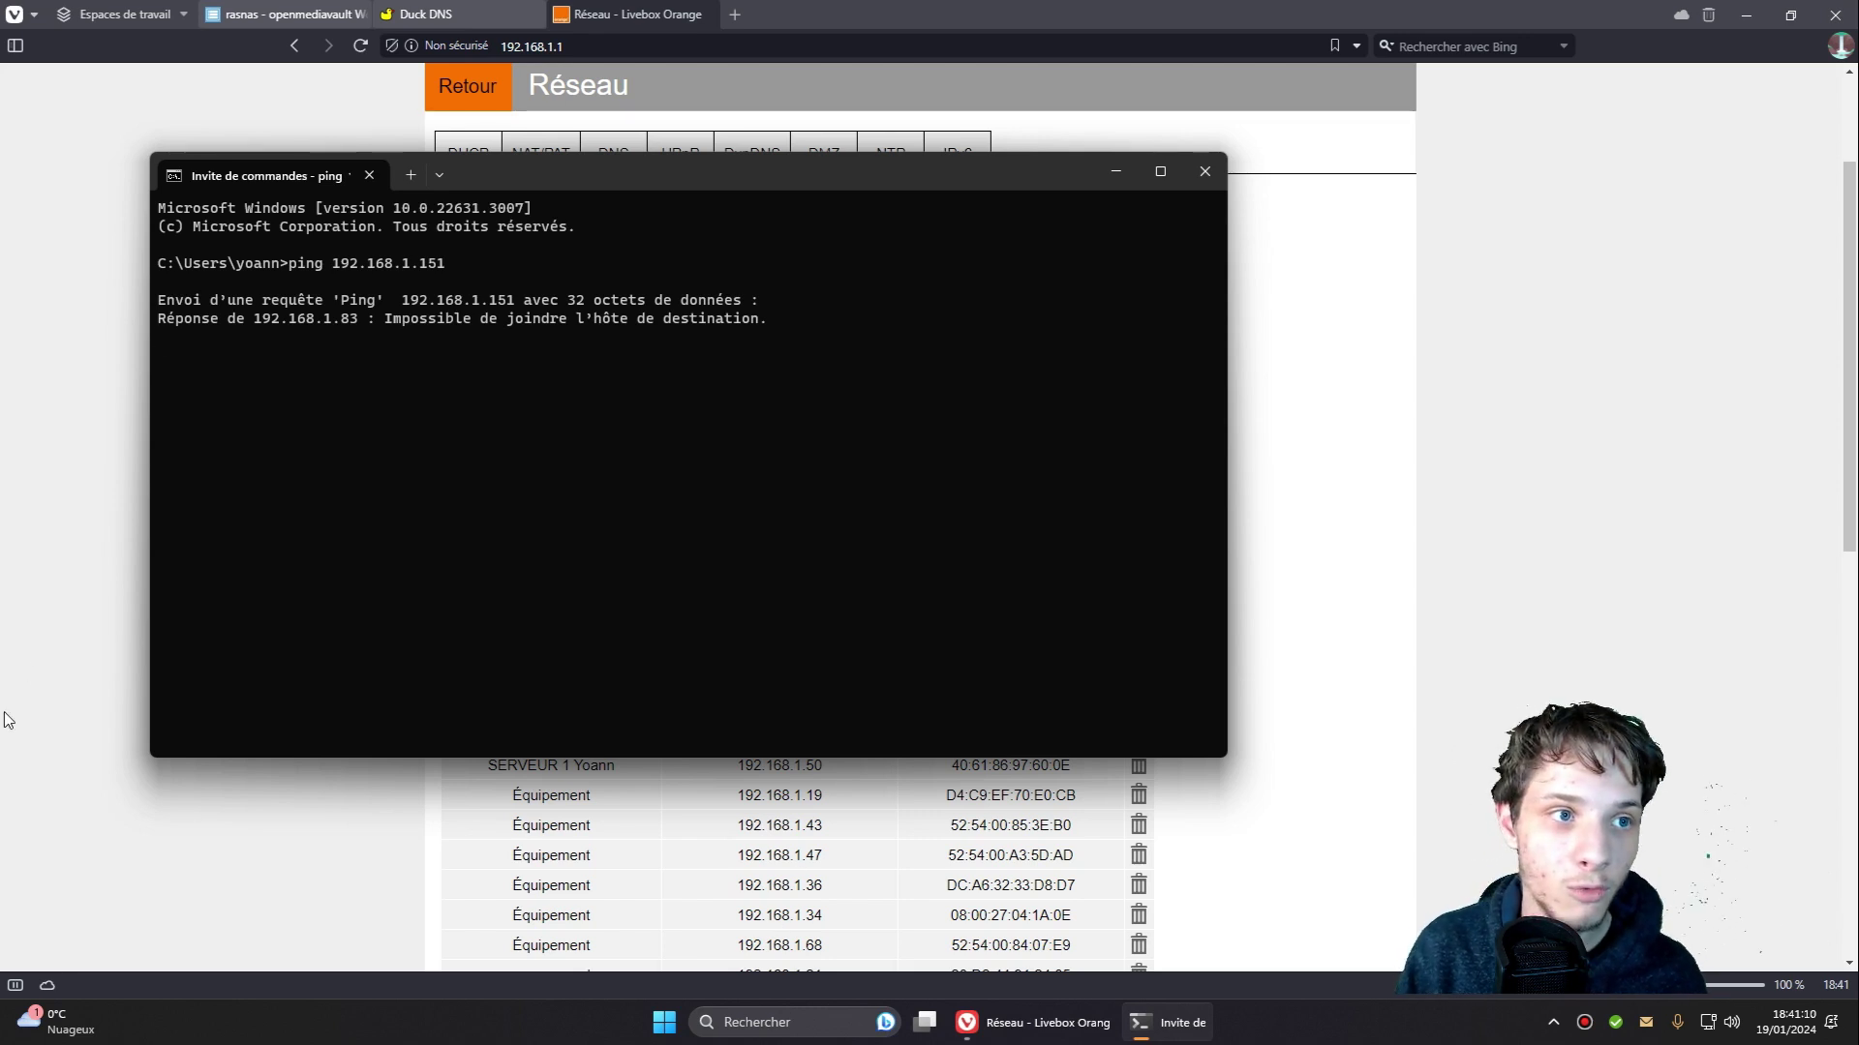
# Step: Enter 192.168.1.151 as wlan0's static IPv4 address in openmediavault
pyautogui.click(274, 16)
pyautogui.click(374, 444)
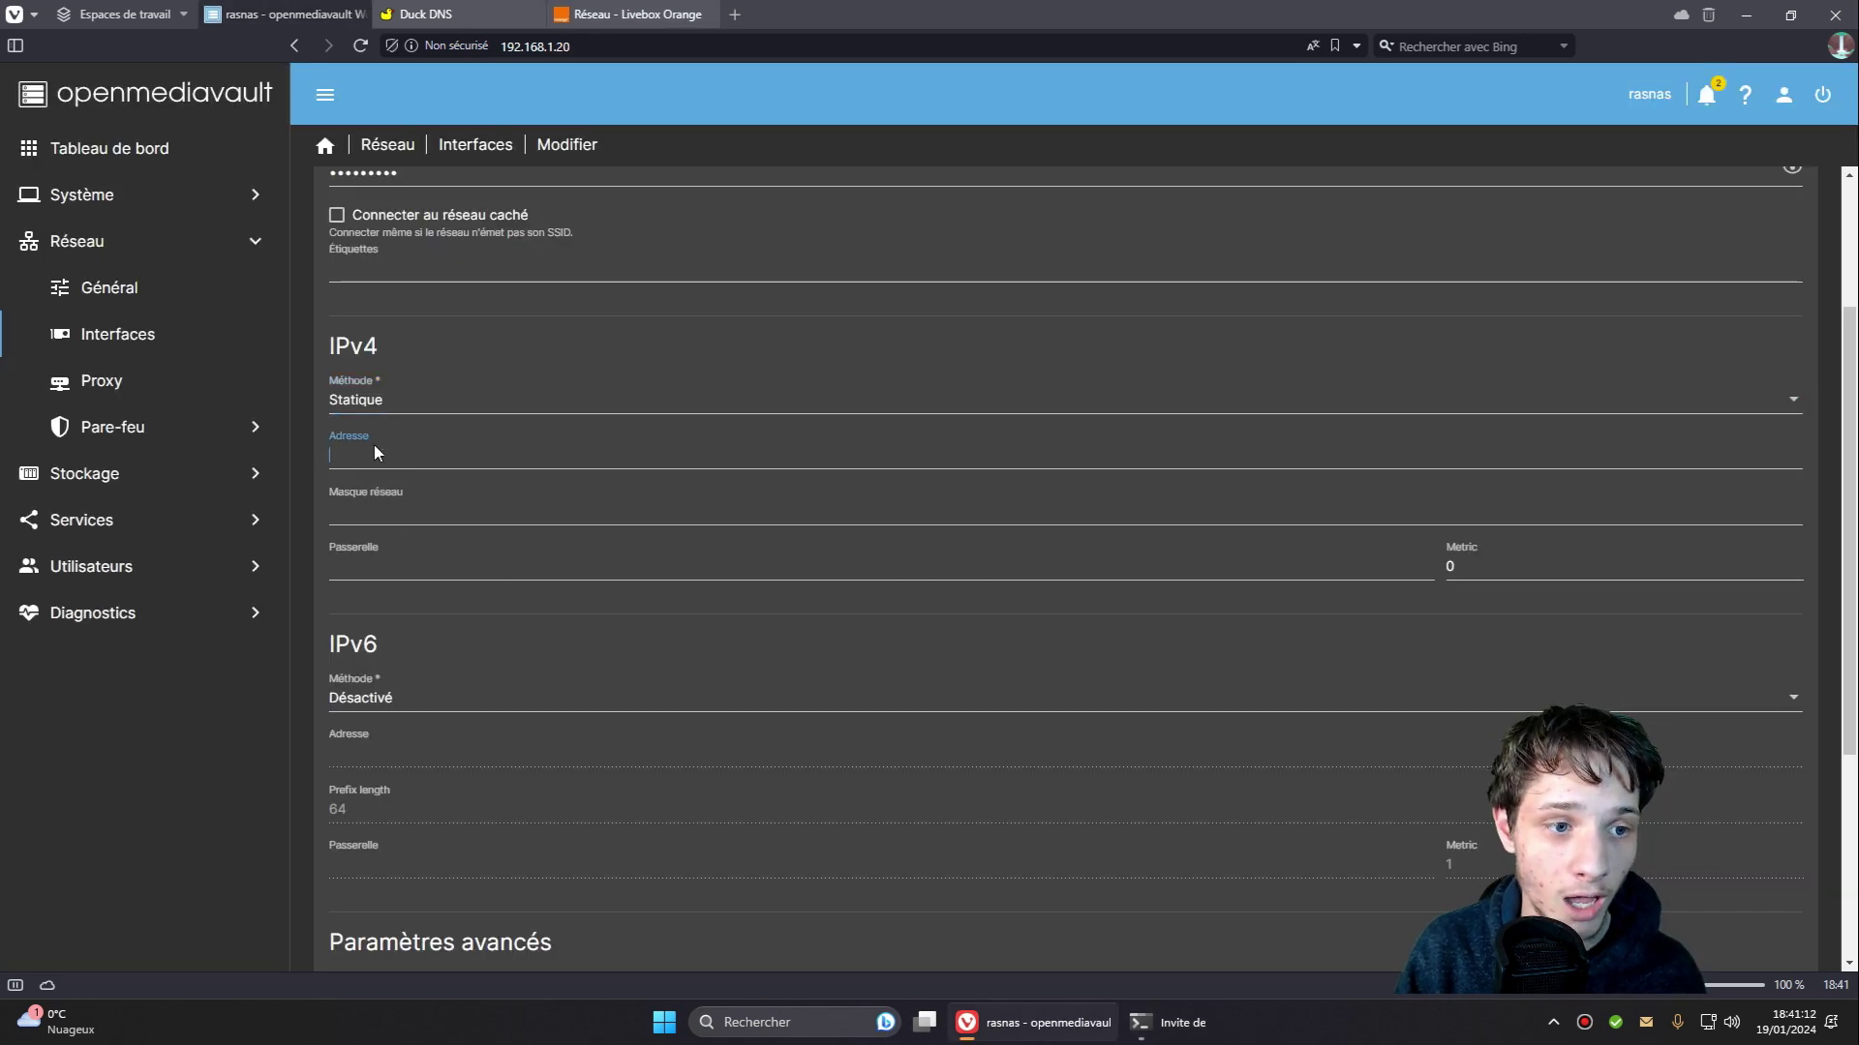
pyautogui.write('19')
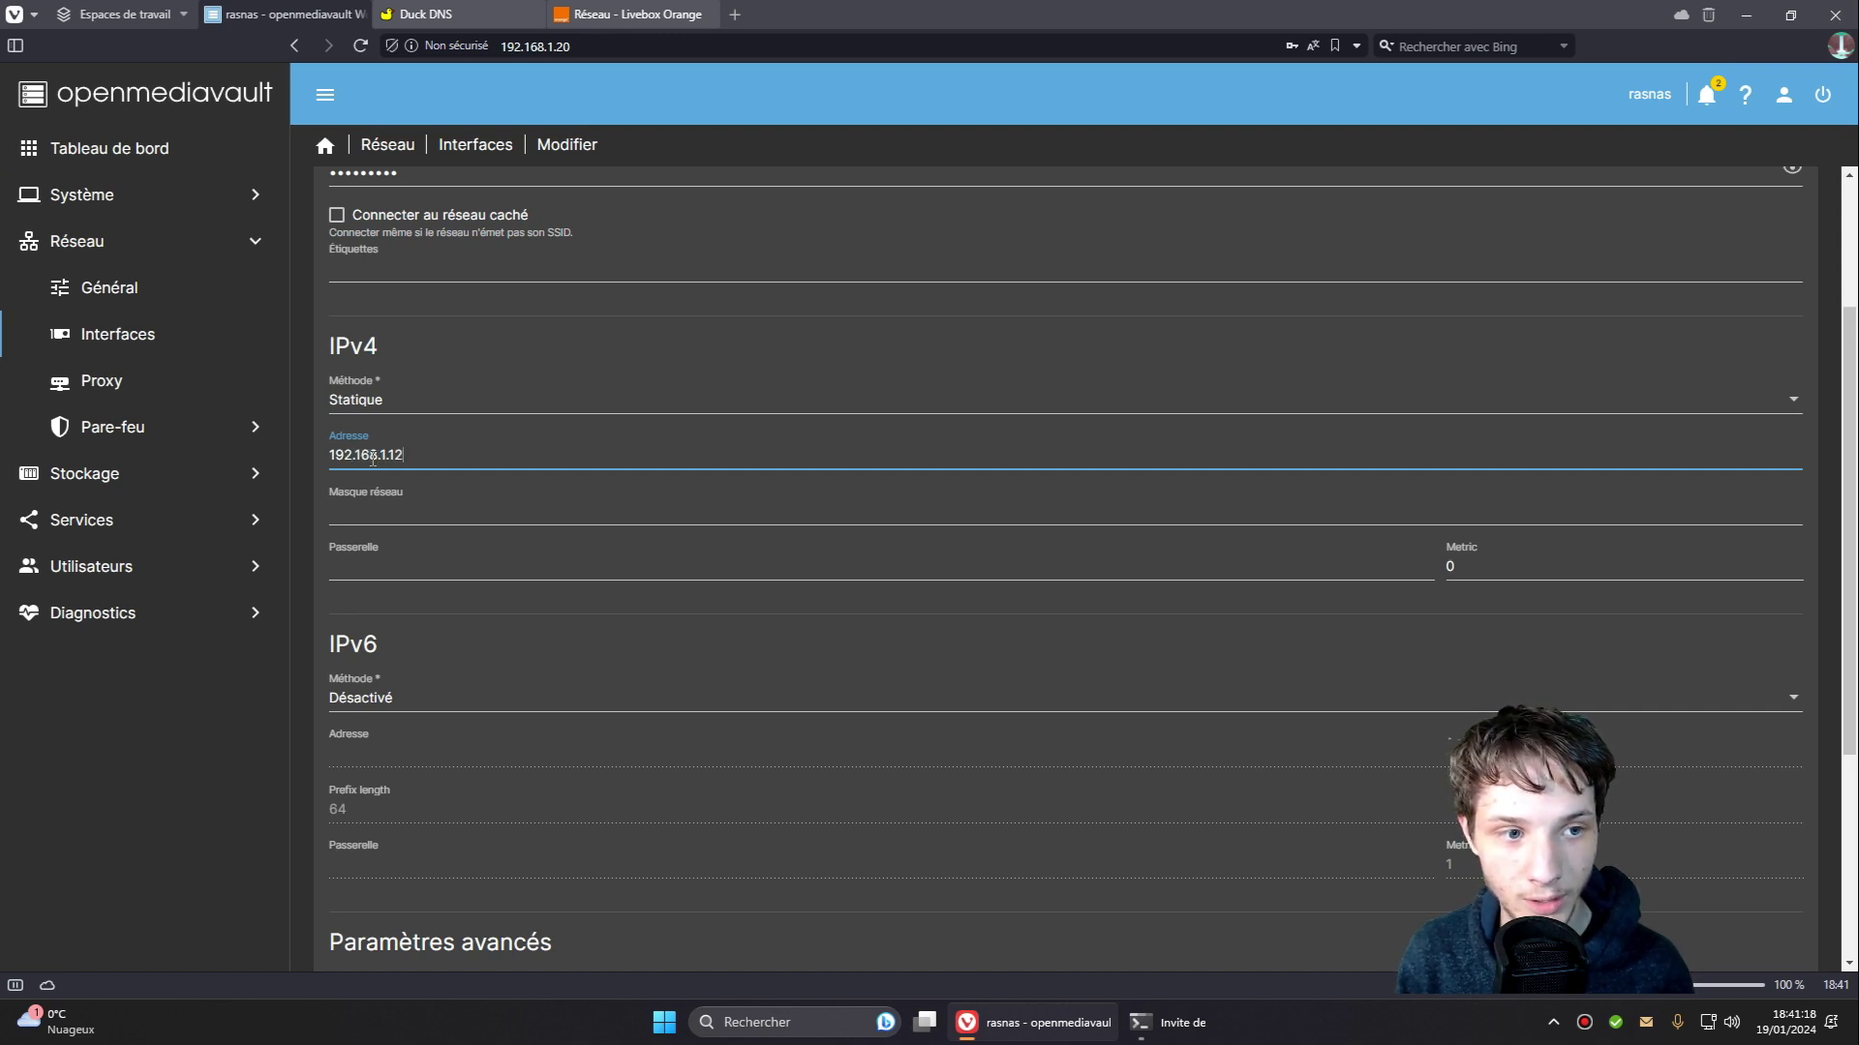
pyautogui.write('2.168.1.151')
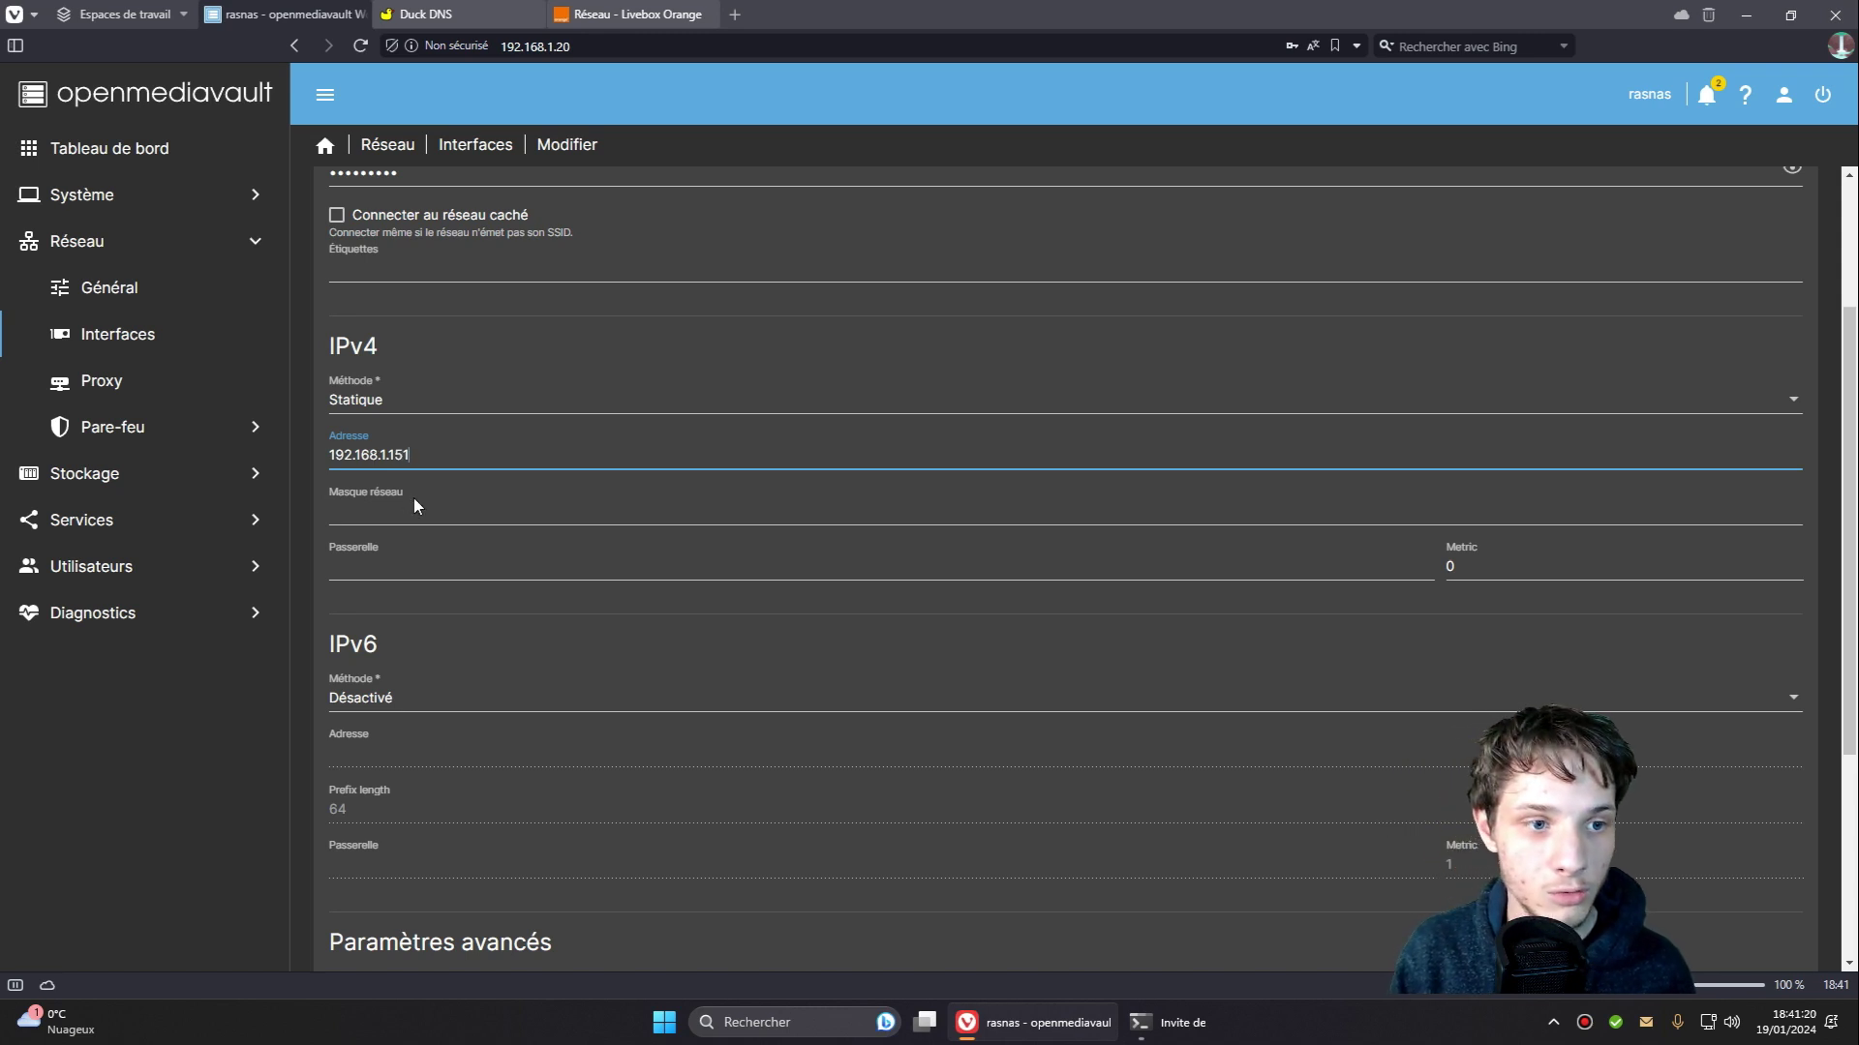
pyautogui.click(415, 505)
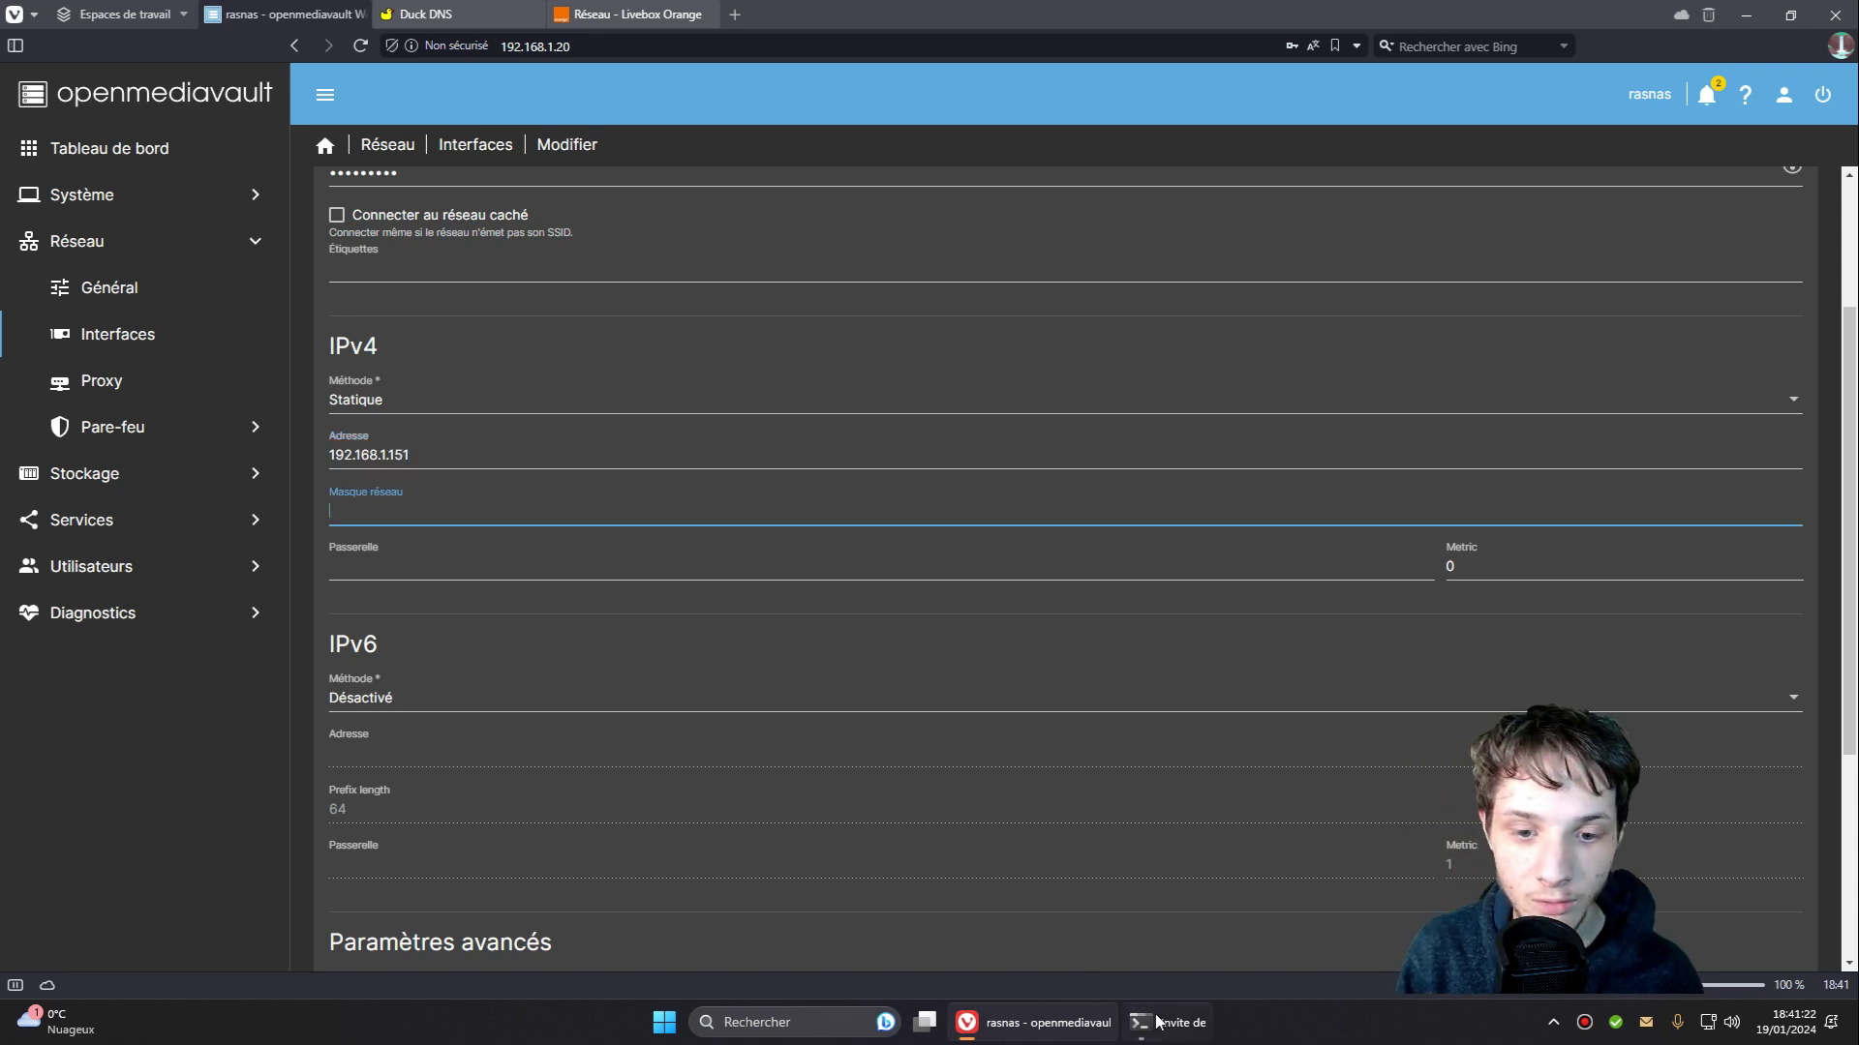
# Step: Run ipconfig in Command Prompt to show the PC's adapter settings
pyautogui.click(1152, 1016)
pyautogui.write('ipconfig')
pyautogui.press('Return')
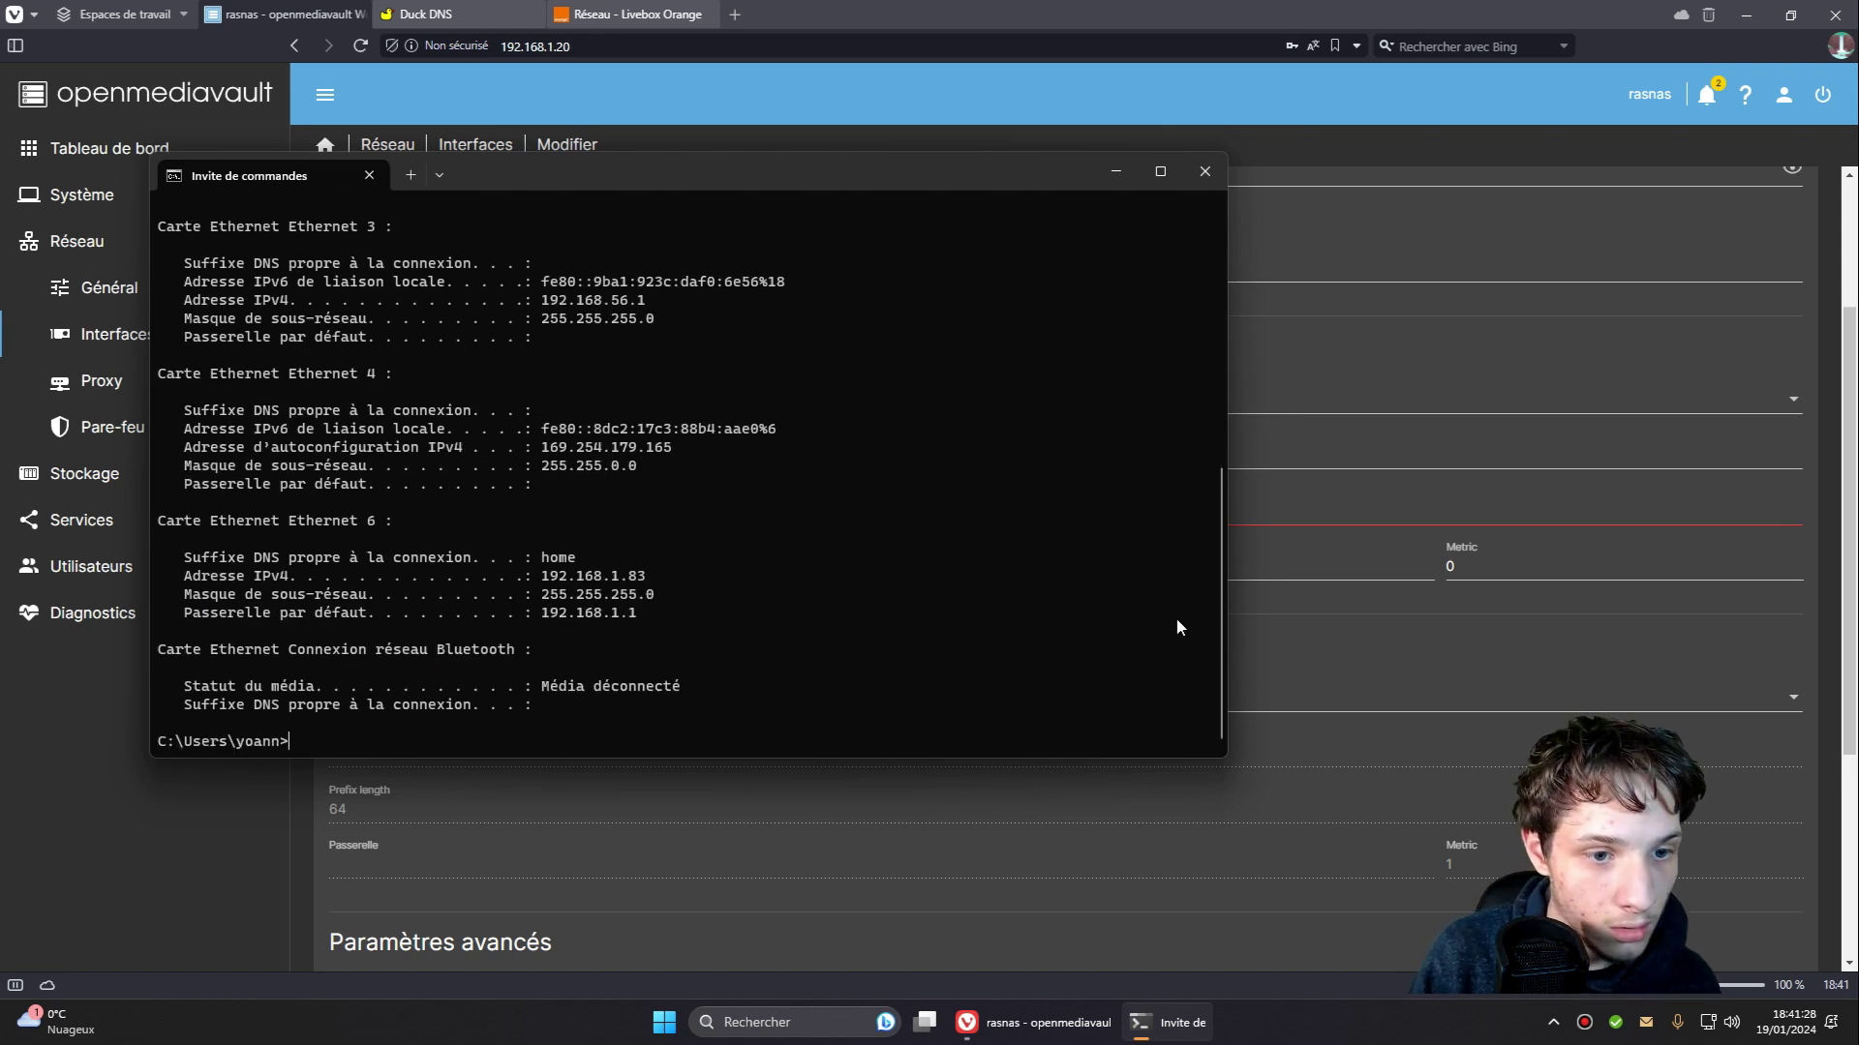
# Step: Rerun the command as ipconfig /all for detailed adapter information
pyautogui.scroll(2, 1177, 604)
pyautogui.press('Up')
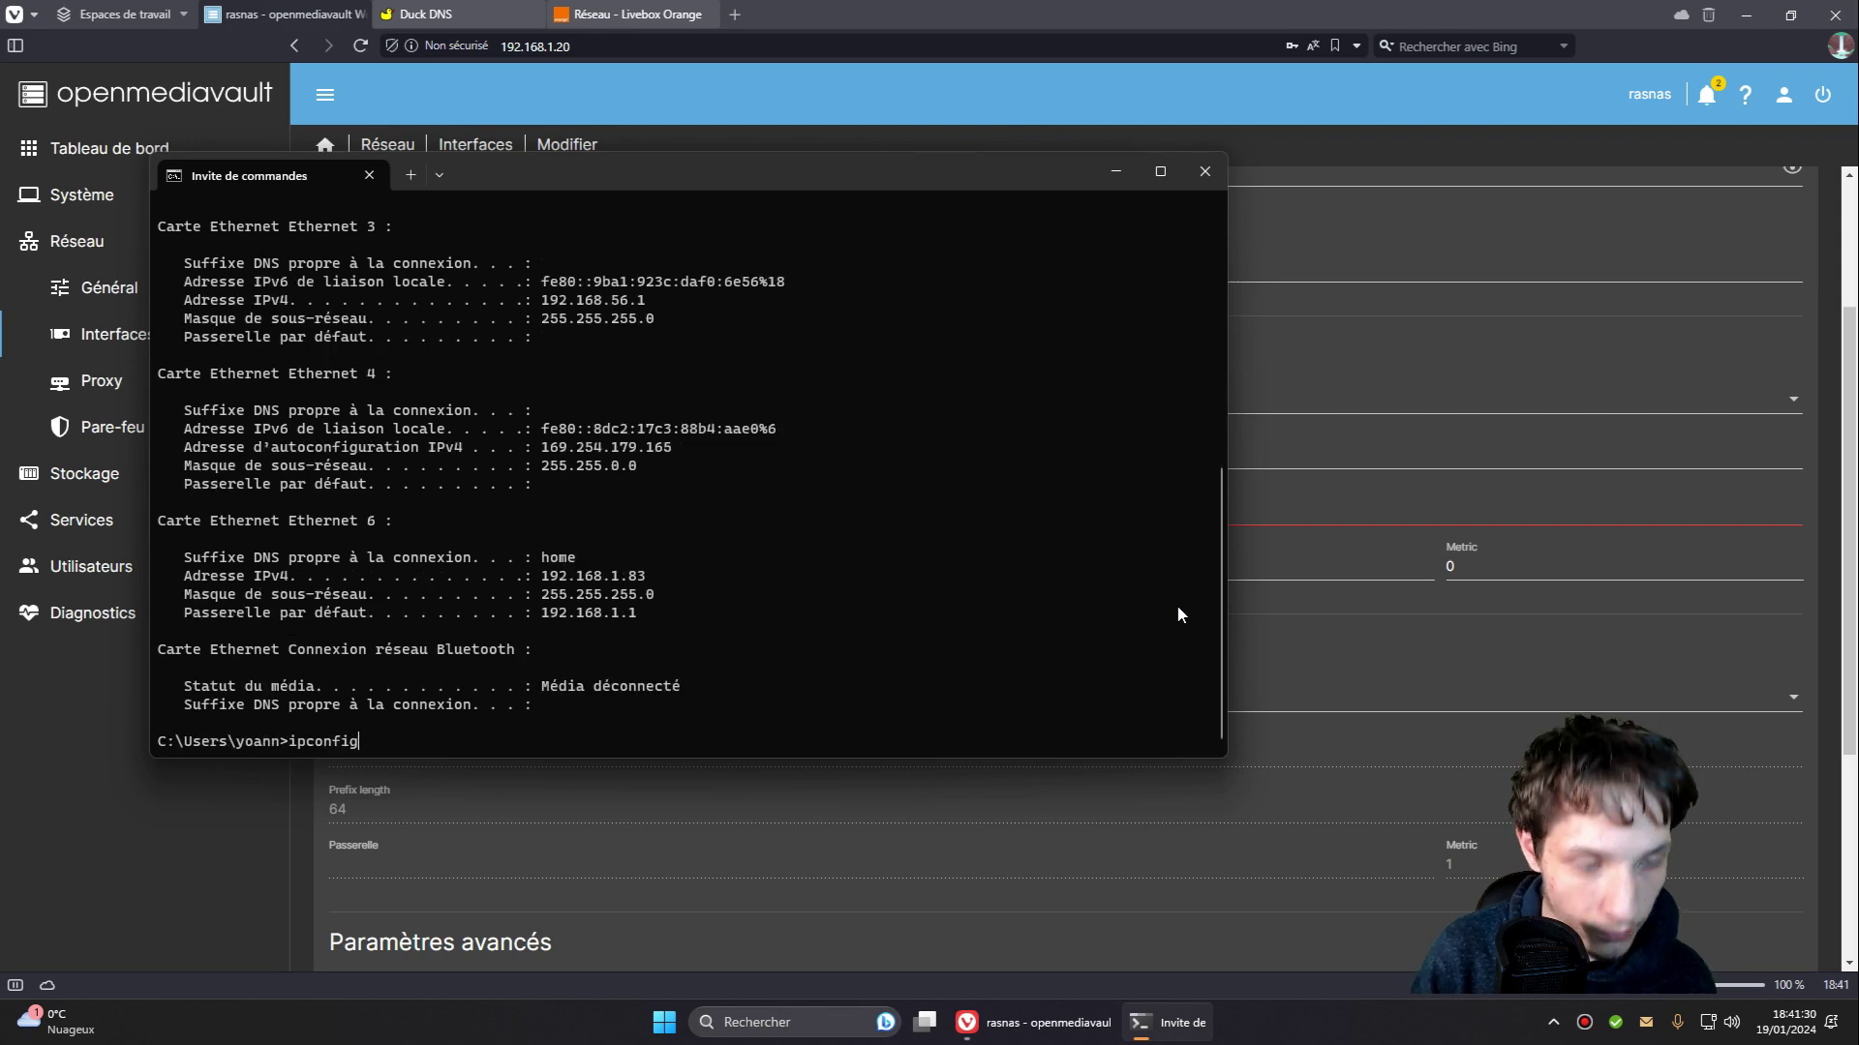
pyautogui.write('/all')
pyautogui.press('Return')
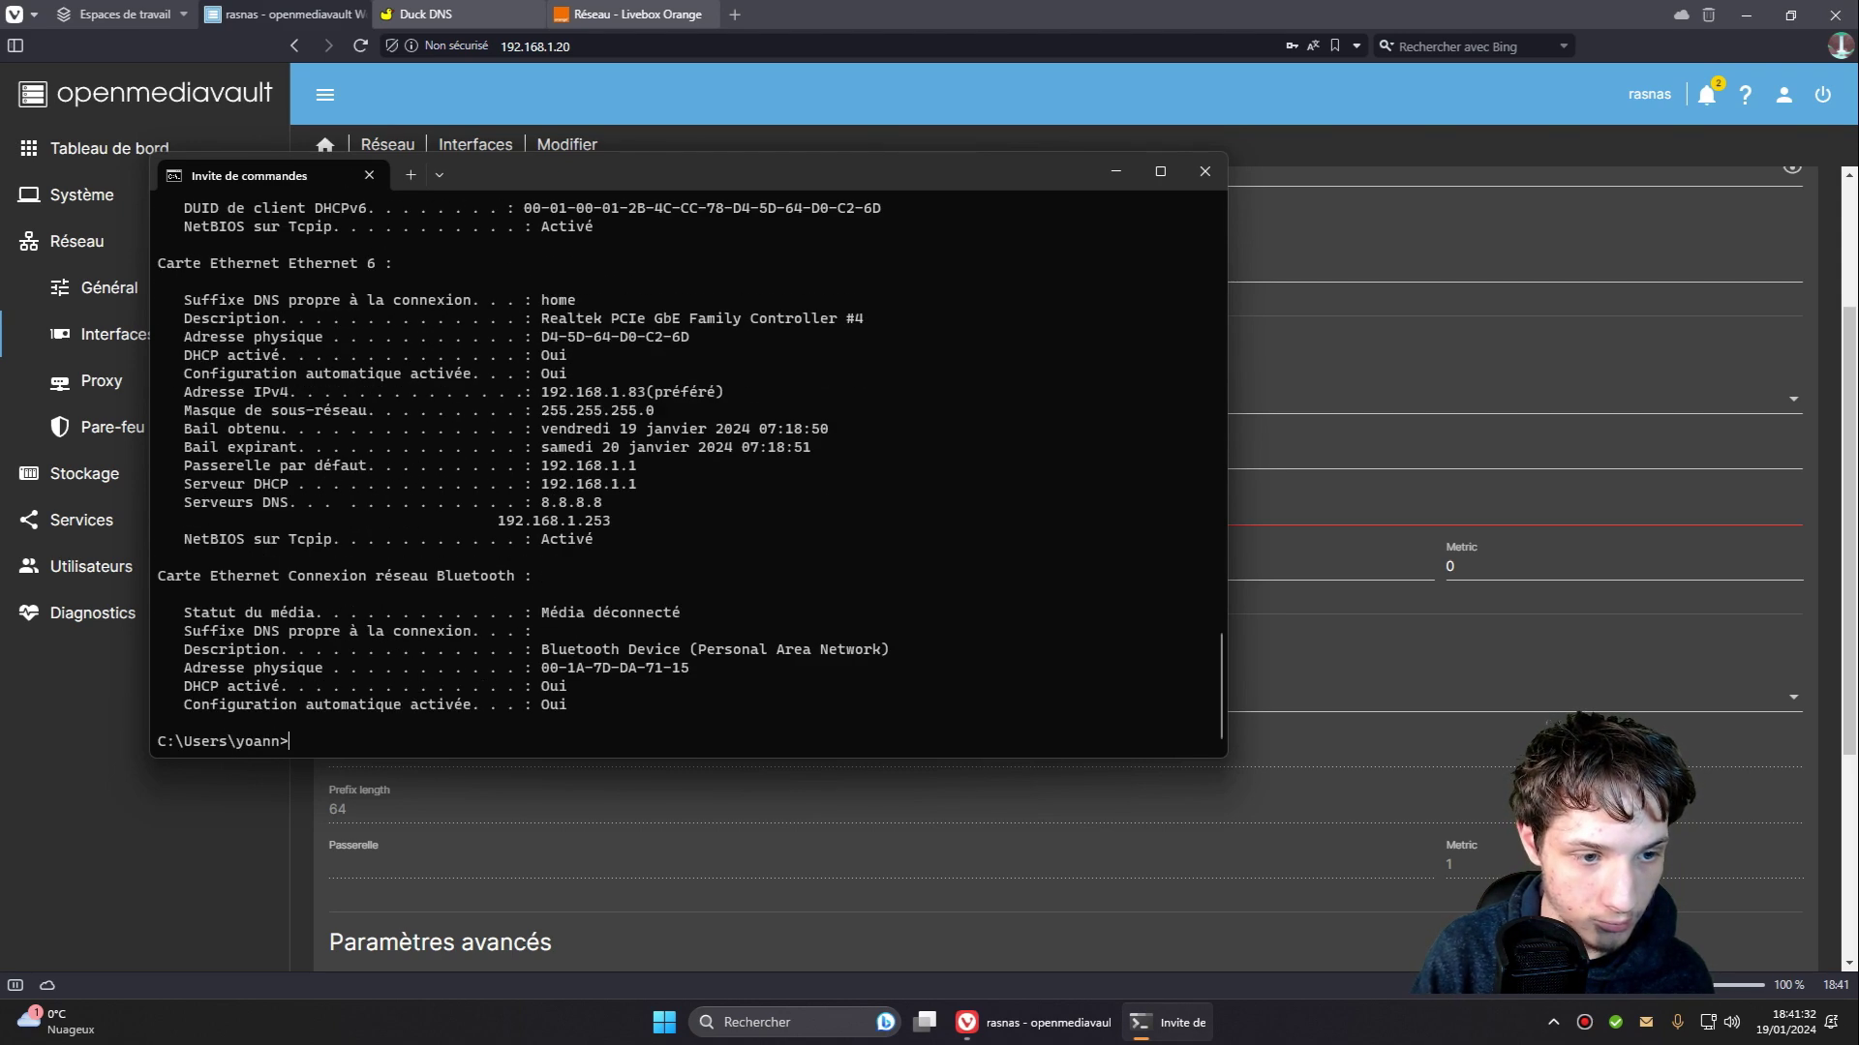
# Step: Maximize the console, scroll the output and select the IPv4 address 192.168.1.83
pyautogui.click(1143, 159)
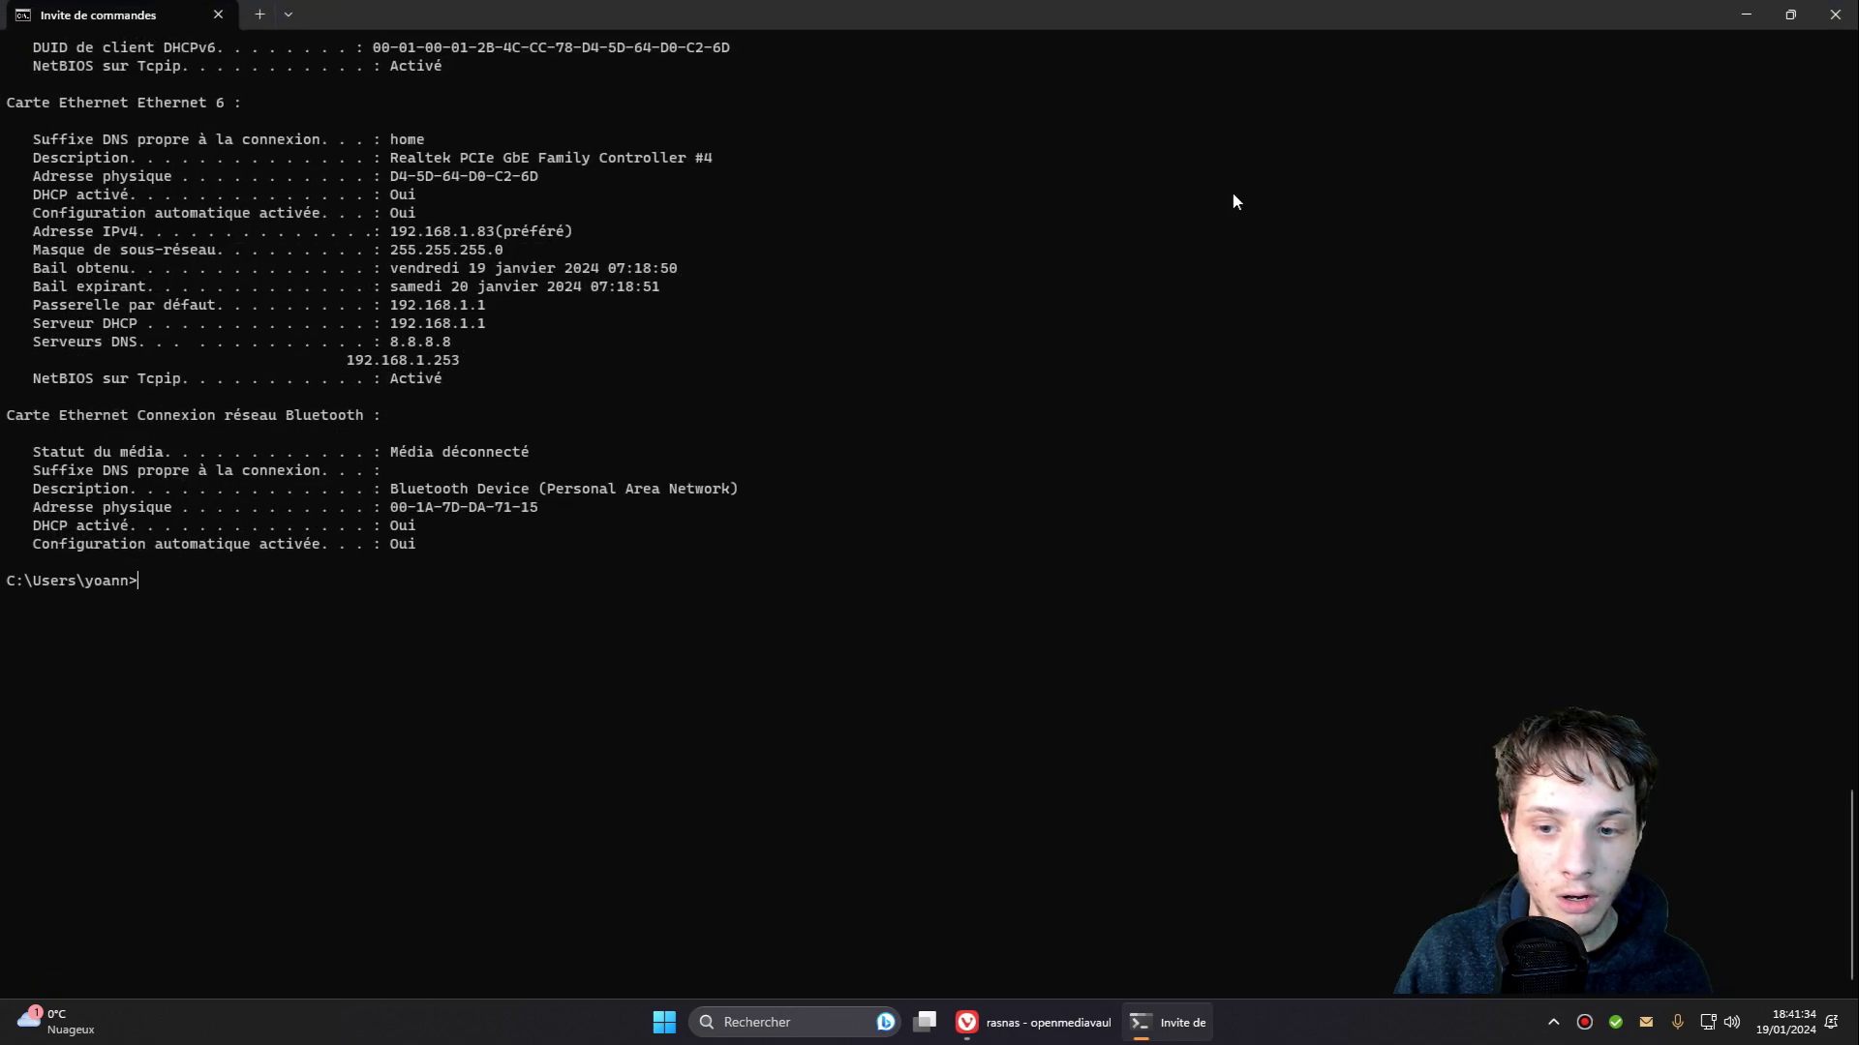
pyautogui.moveTo(1850, 805); pyautogui.dragTo(1850, 164)
pyautogui.moveTo(1850, 274); pyautogui.dragTo(1825, 165)
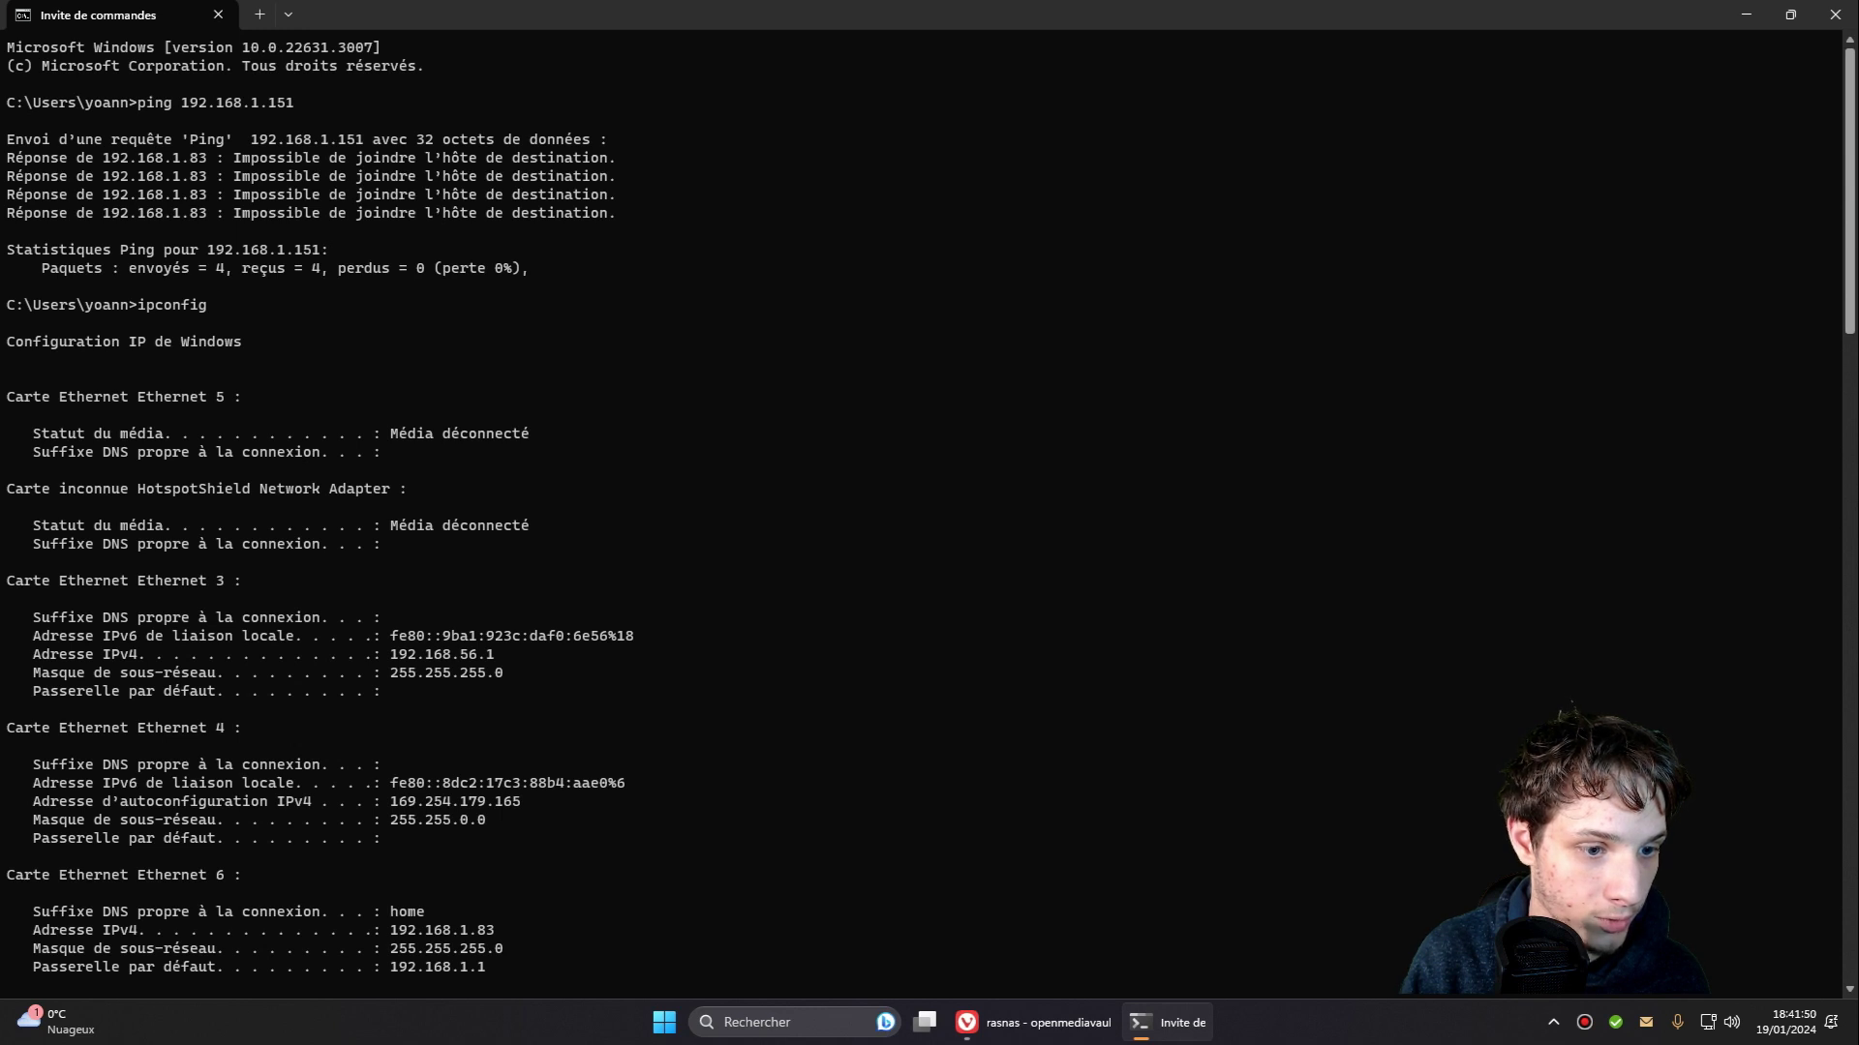
pyautogui.scroll(-7, 1851, 295)
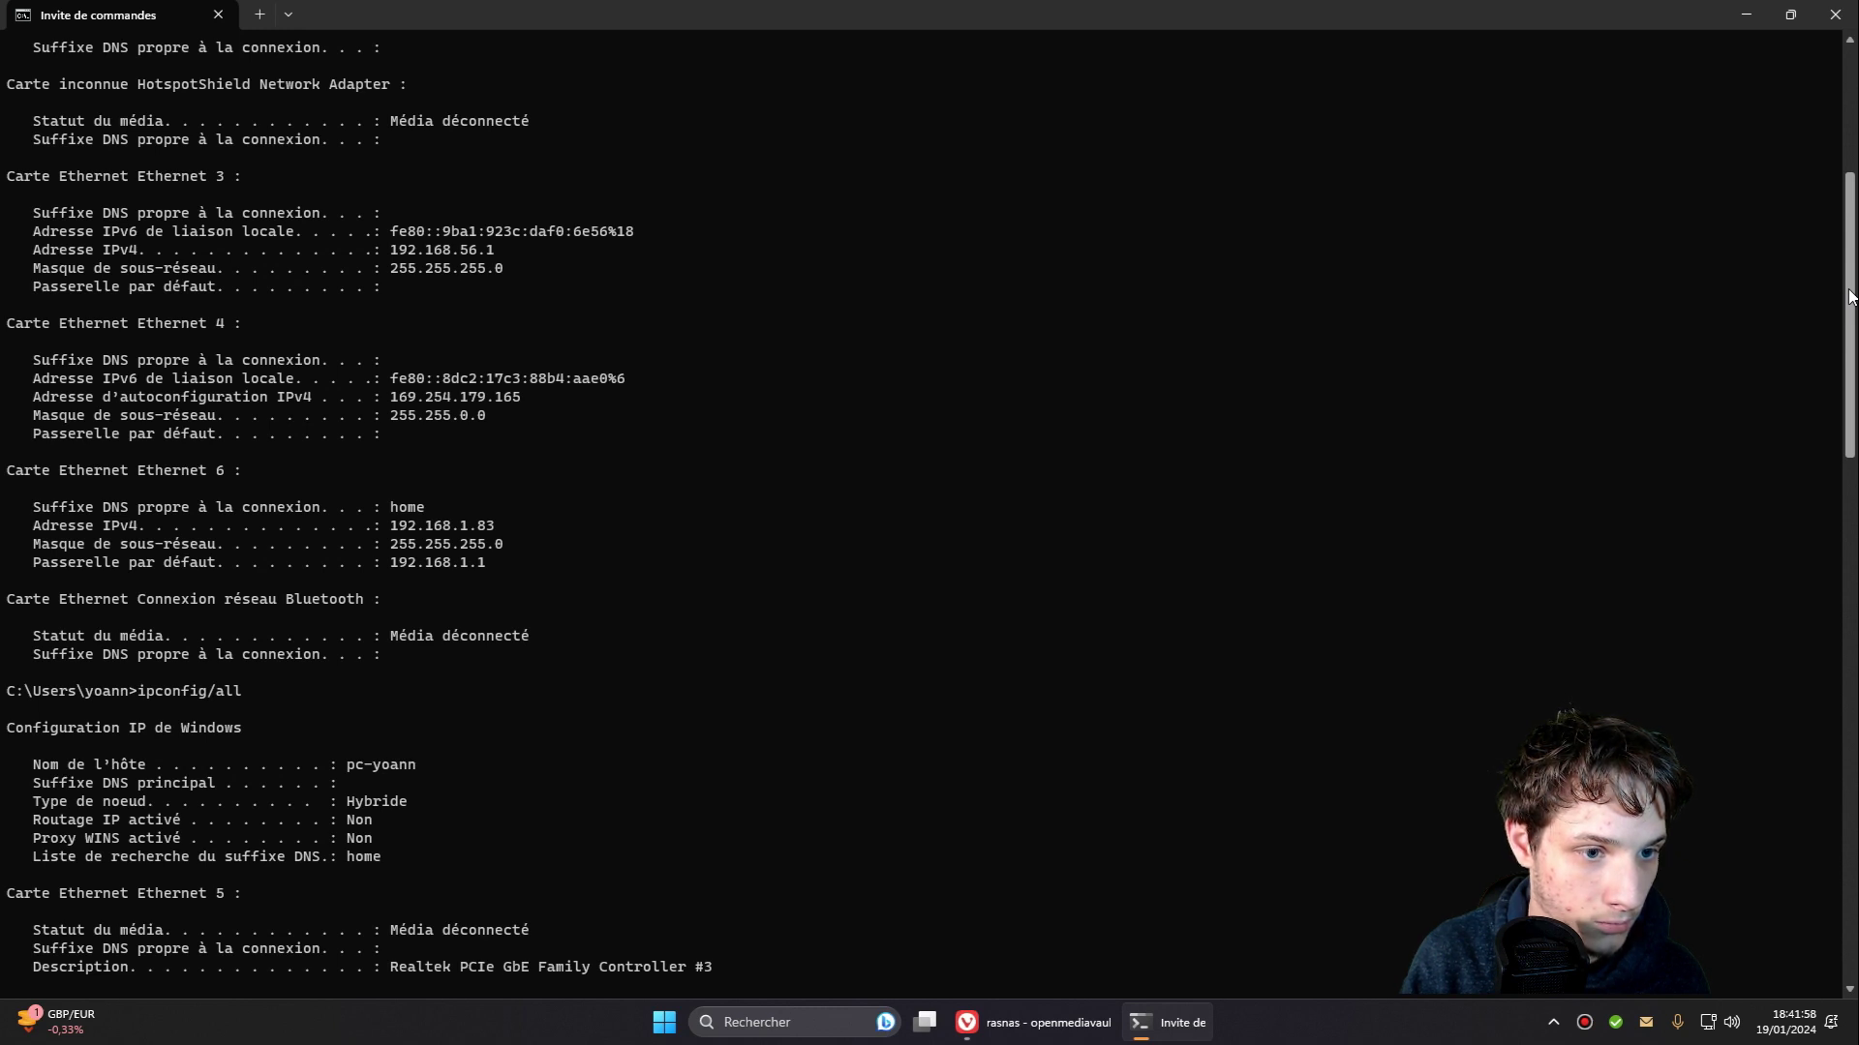
pyautogui.moveTo(393, 539); pyautogui.dragTo(499, 532)
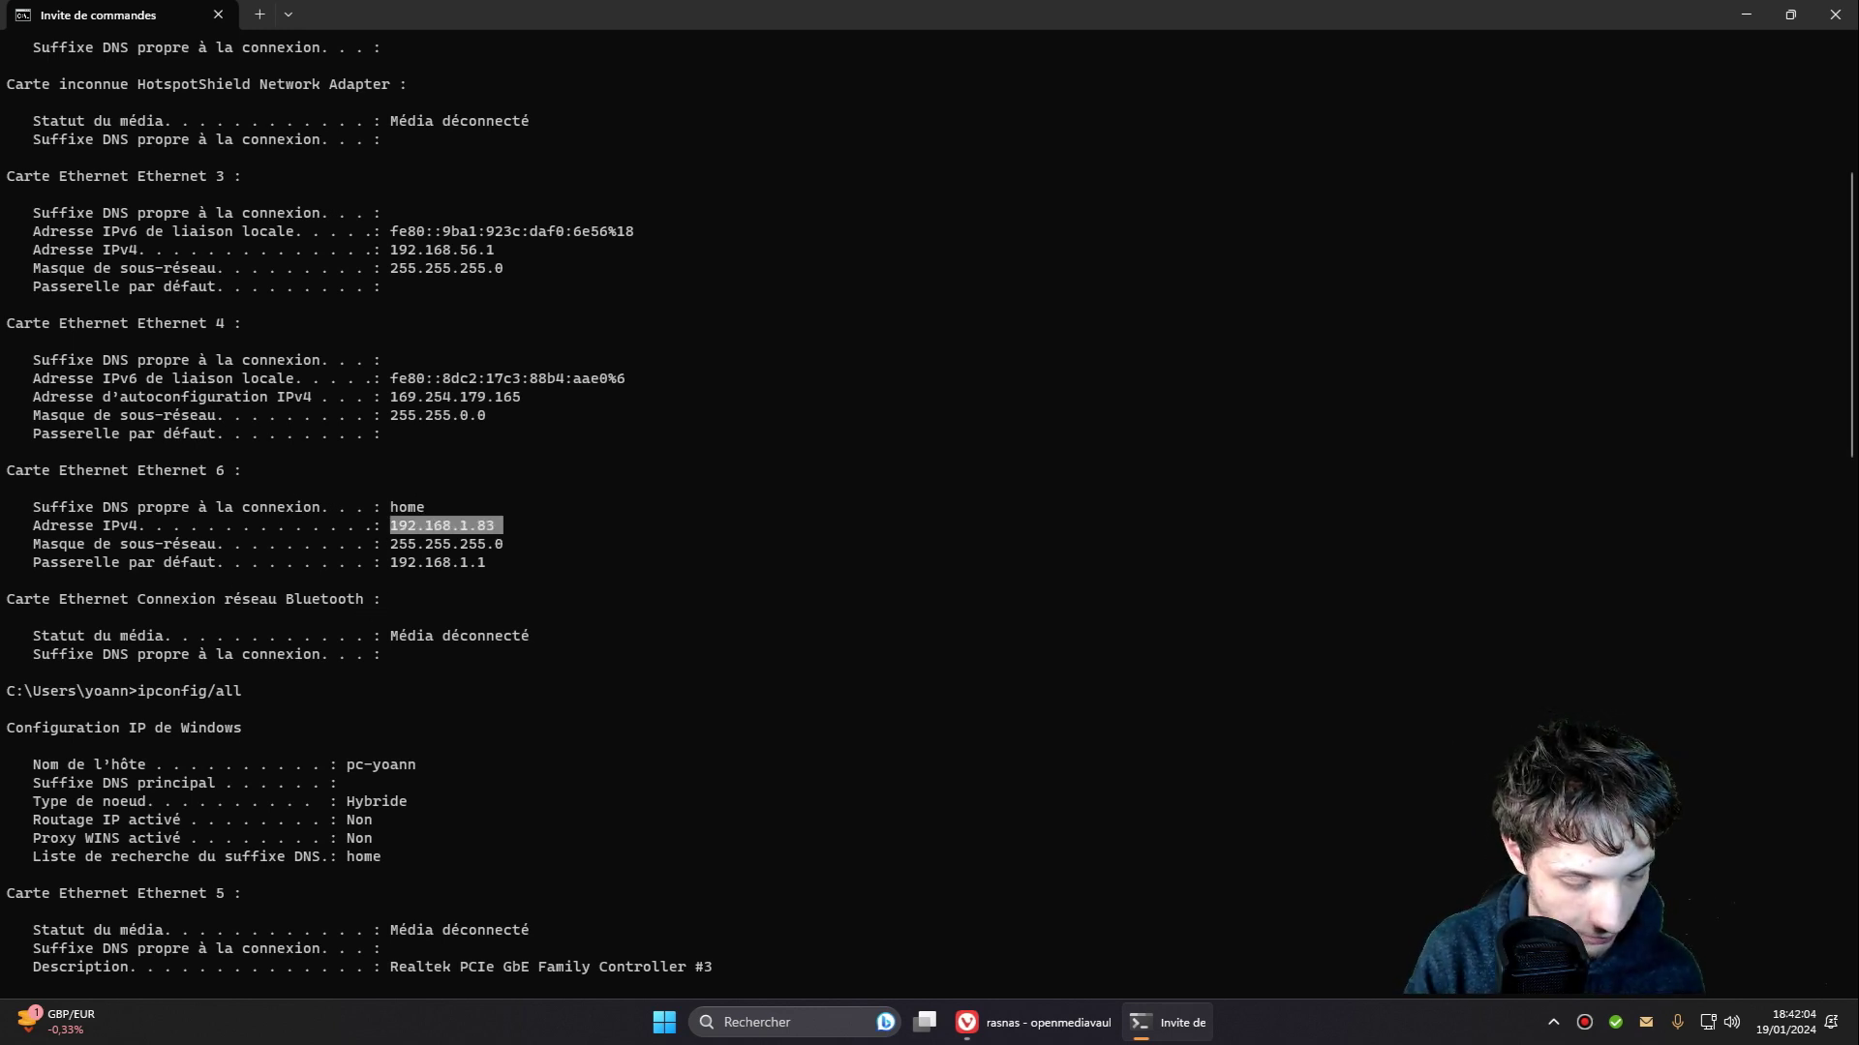
# Step: Check the active private network on Ethernet 6 in Control Panel's Network and Sharing Center
pyautogui.write('pa')
pyautogui.click(657, 1034)
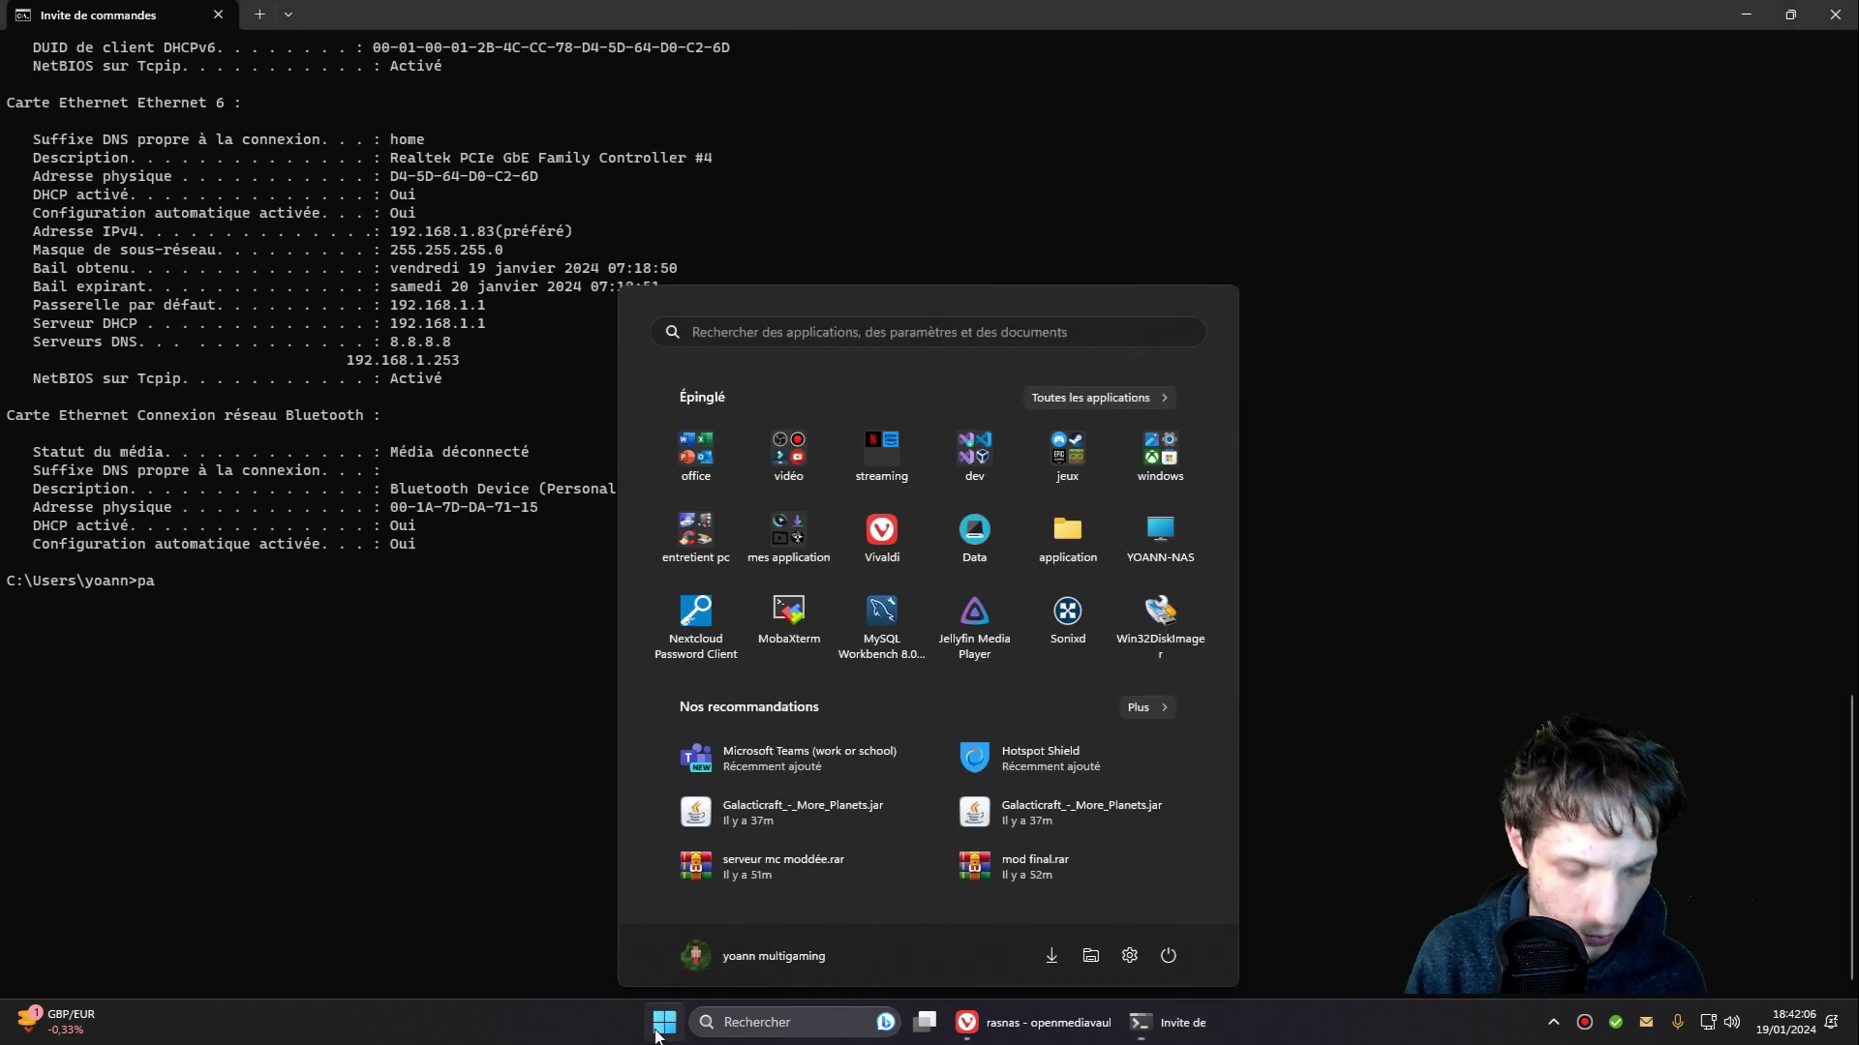
pyautogui.write('pa')
pyautogui.click(664, 1022)
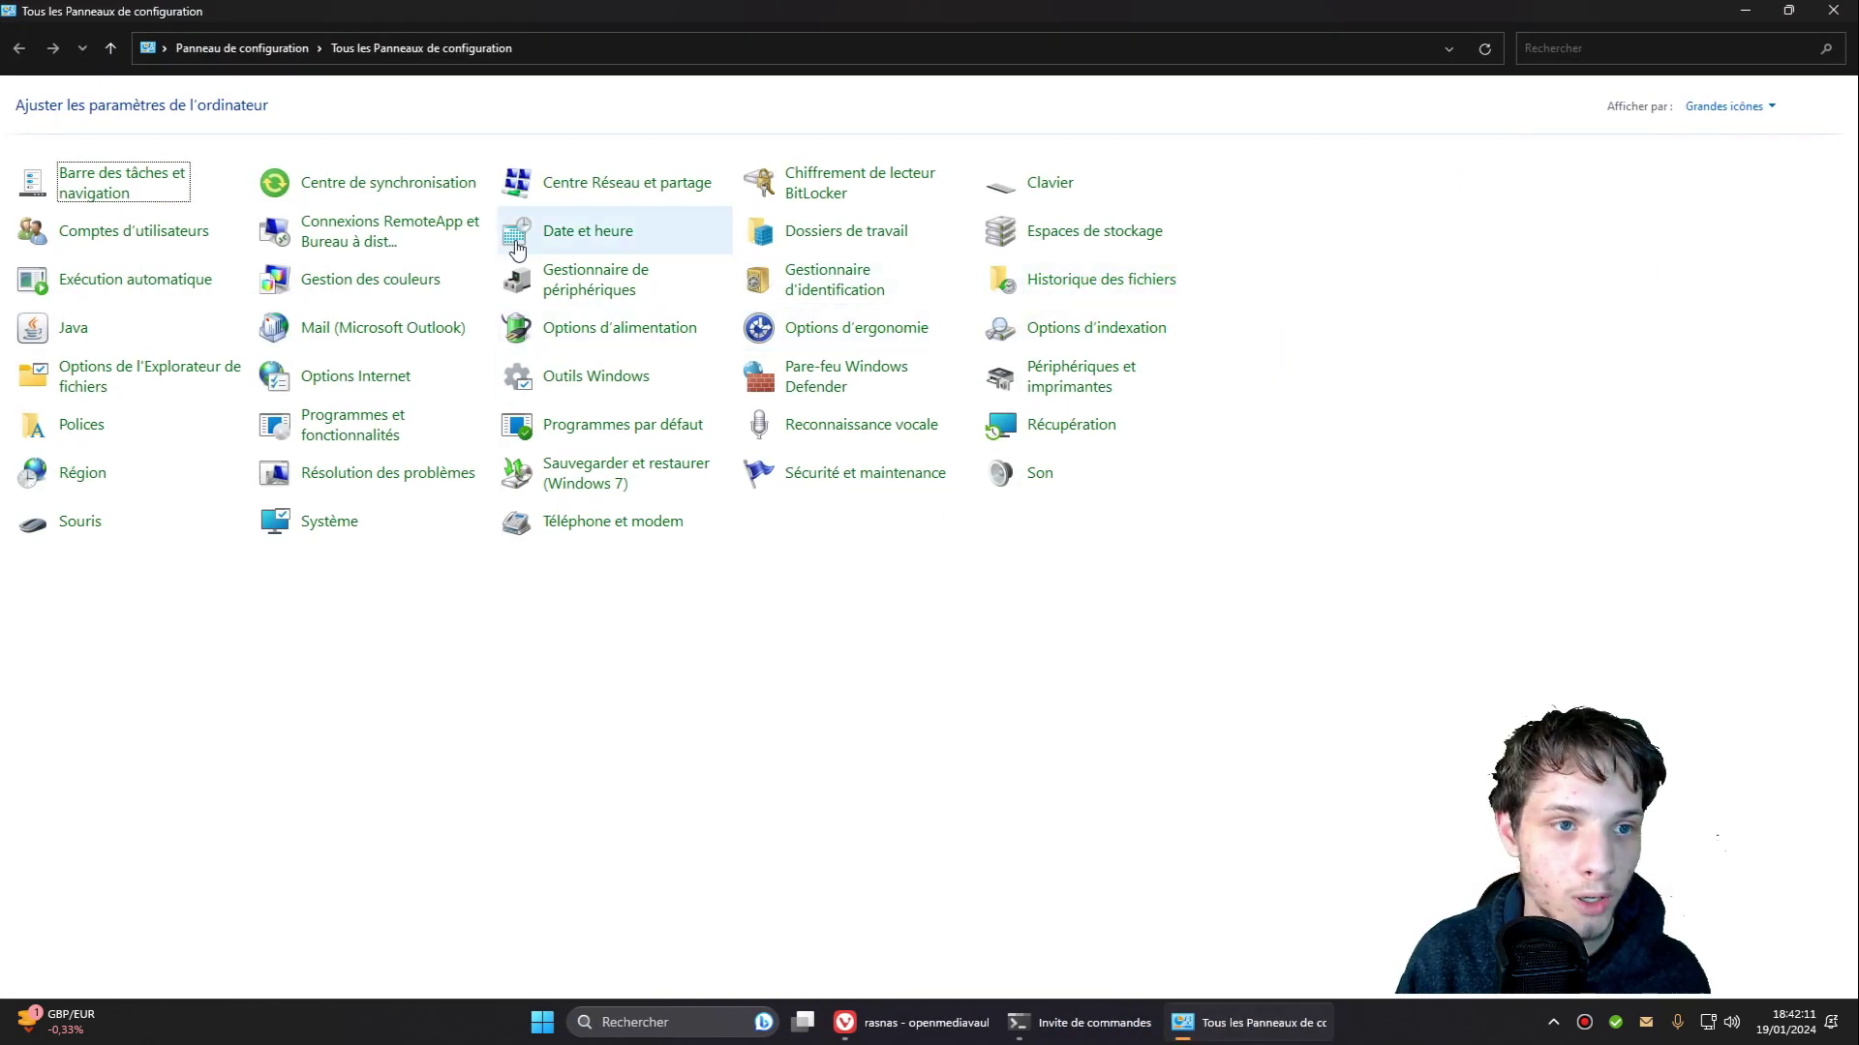
pyautogui.click(605, 184)
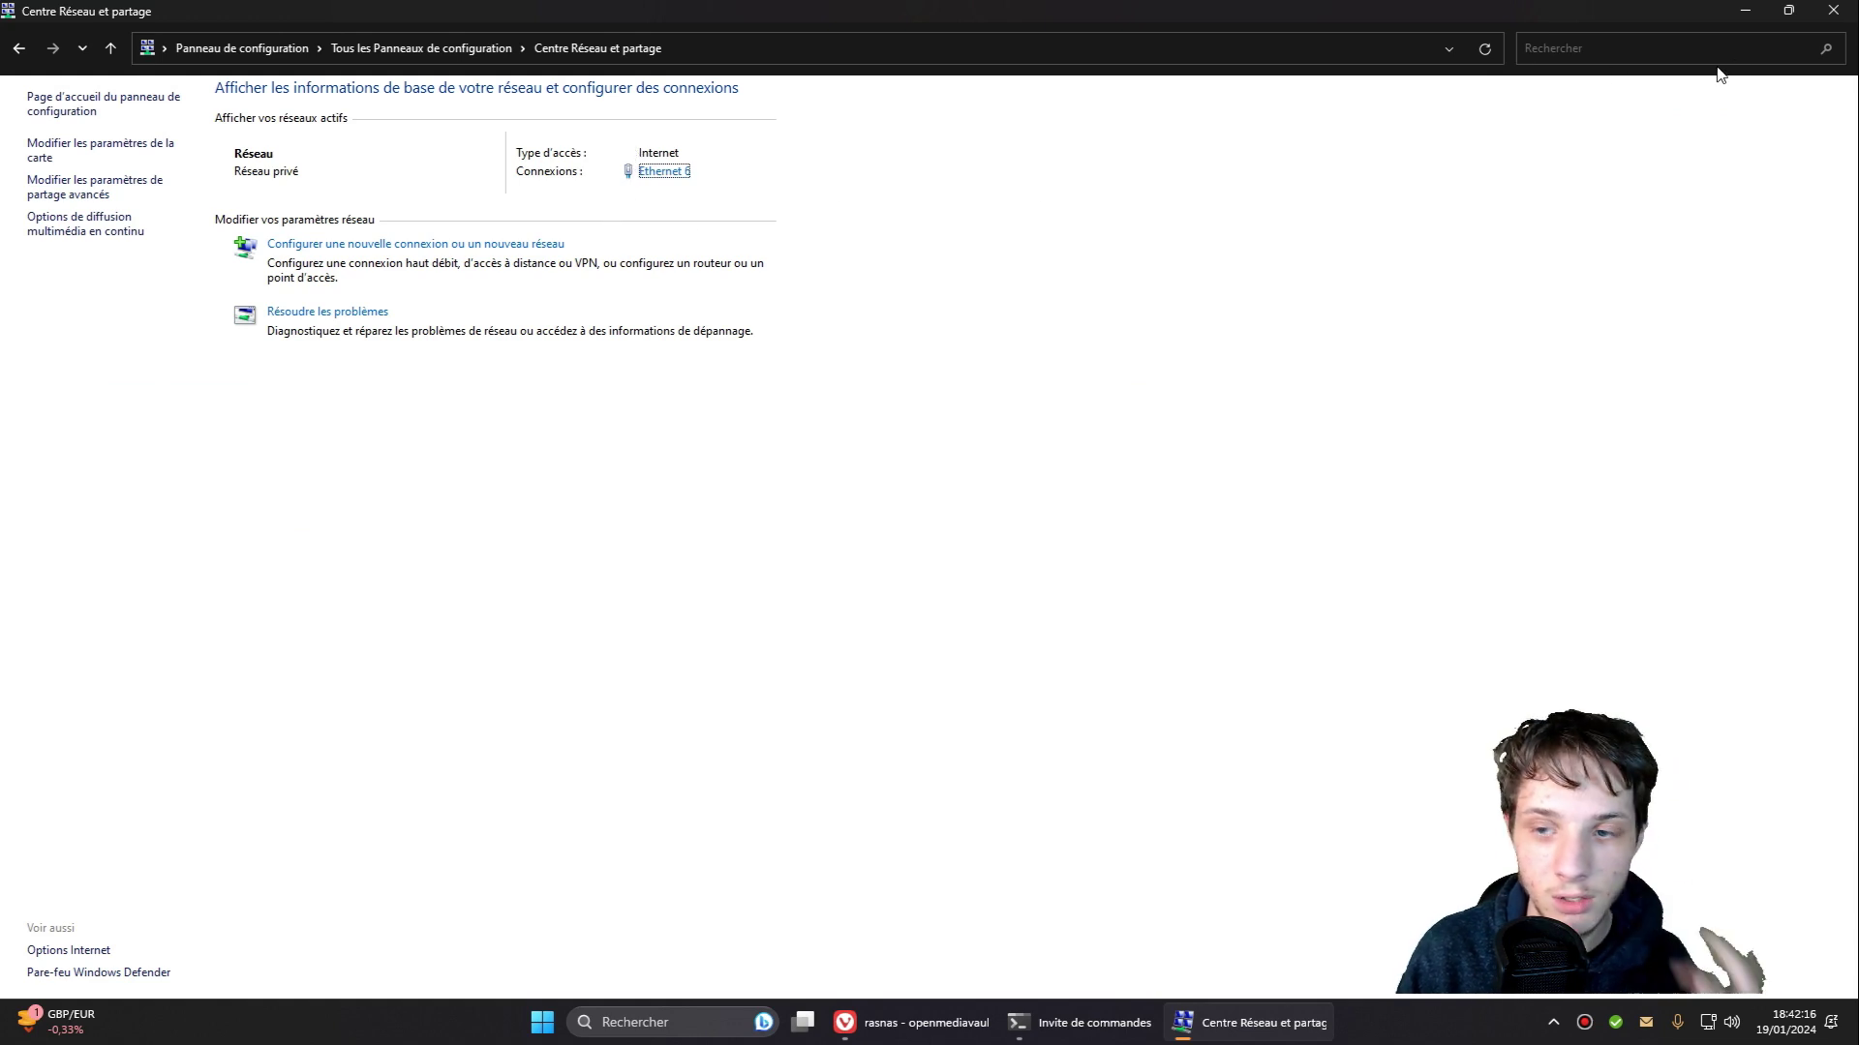
pyautogui.click(1748, 10)
pyautogui.write('pa')
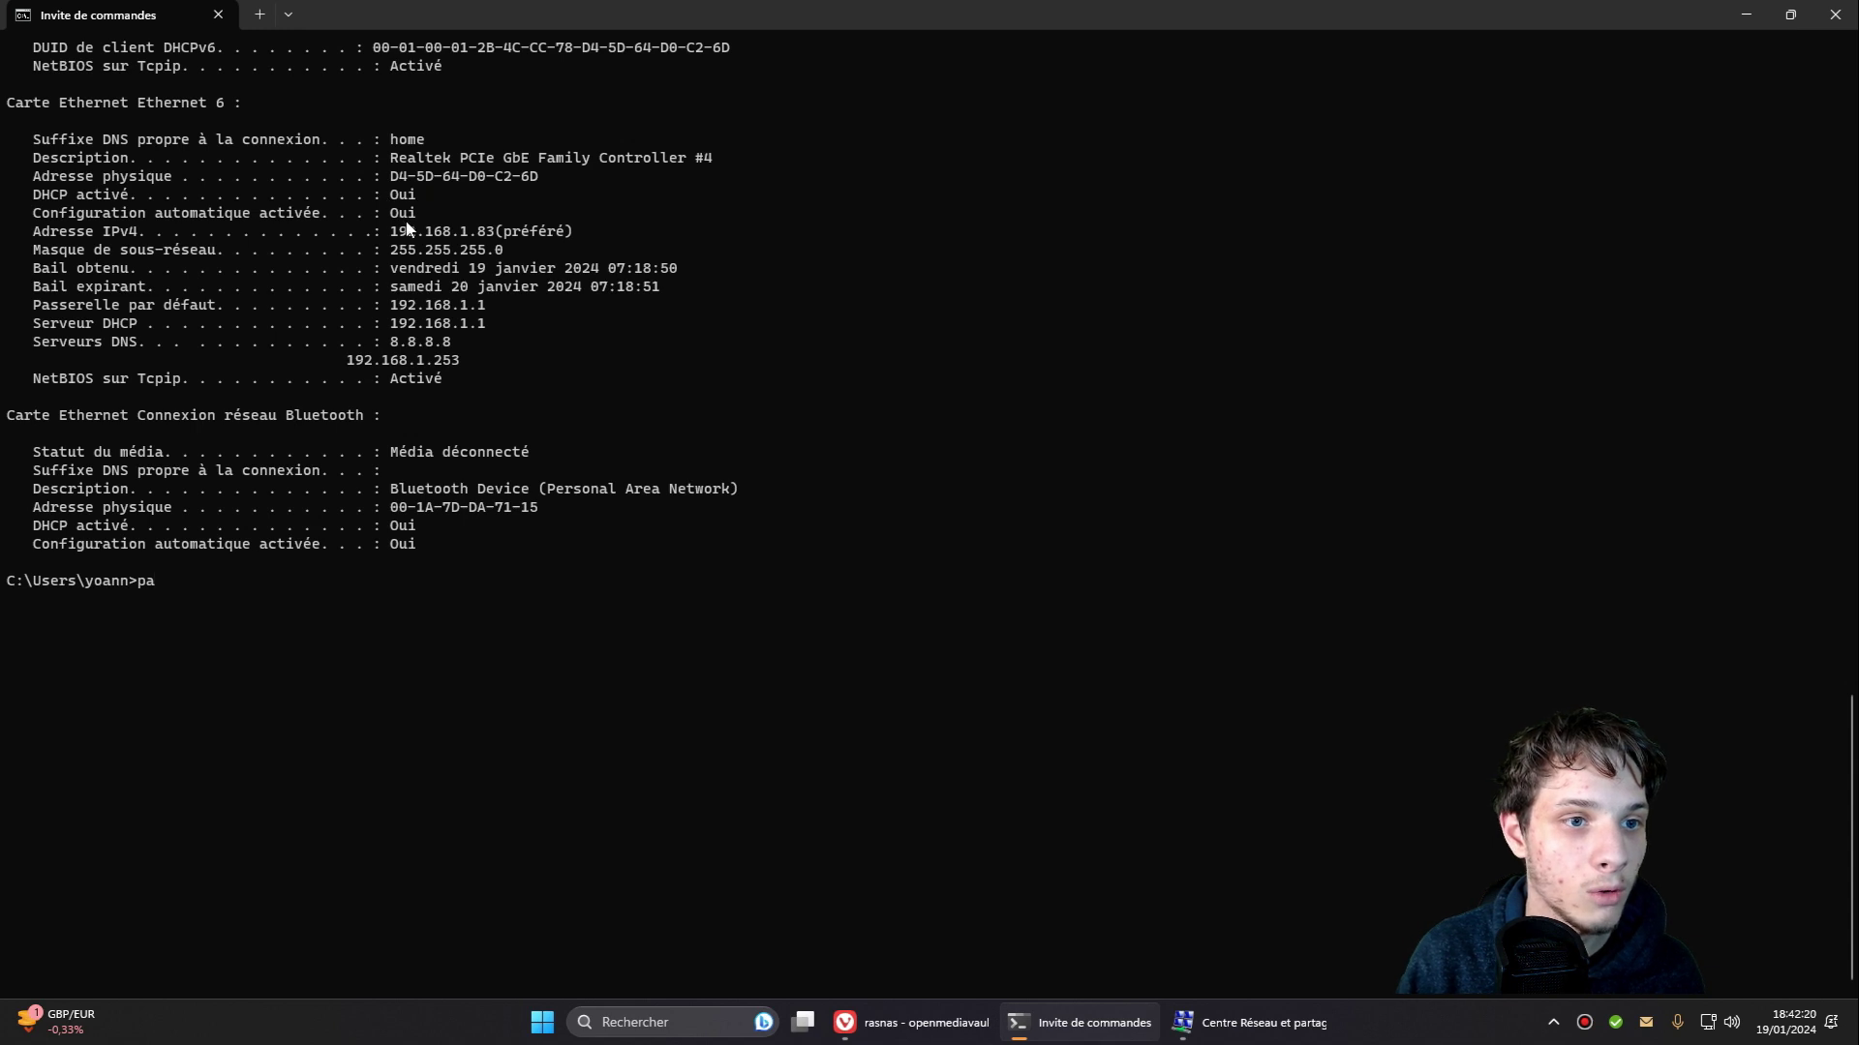
# Step: Copy the subnet mask 255.255.255.0 from ipconfig into the Masque réseau field
pyautogui.moveTo(388, 239); pyautogui.dragTo(496, 254)
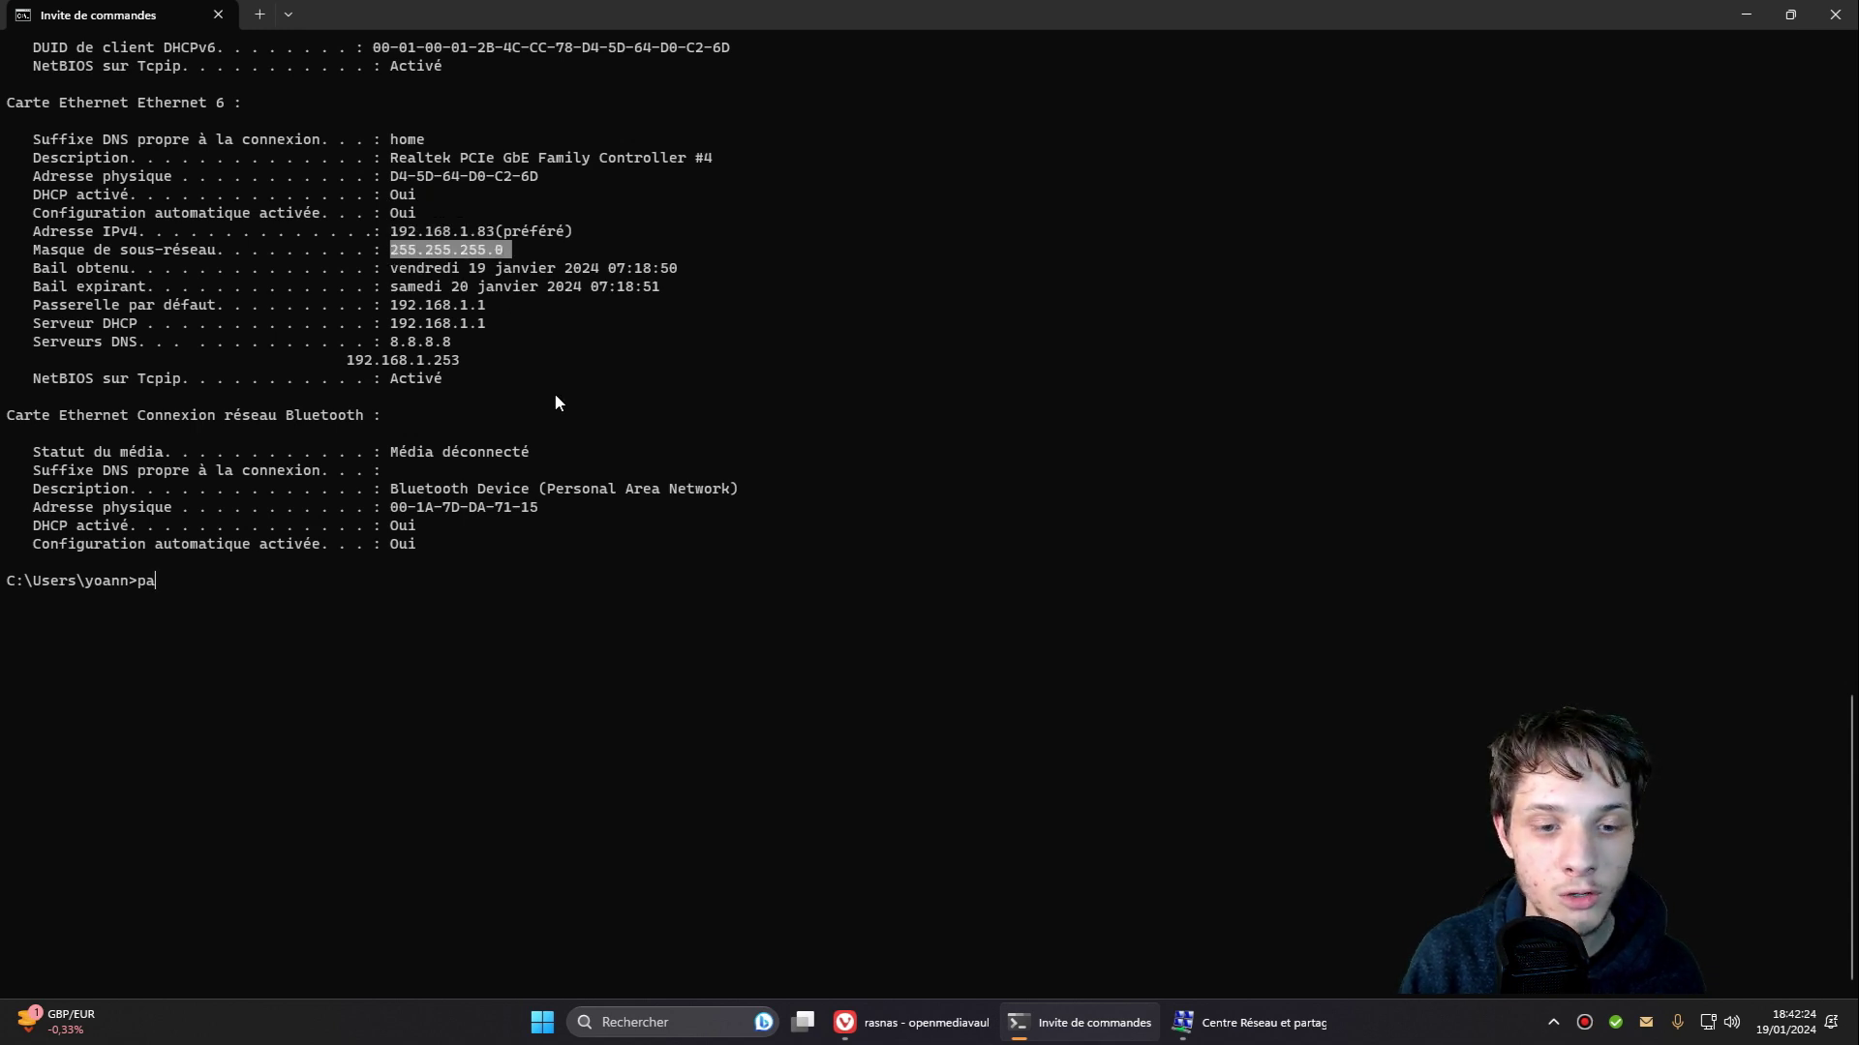
pyautogui.hotkey('ctrl', 'c')
pyautogui.click(910, 1022)
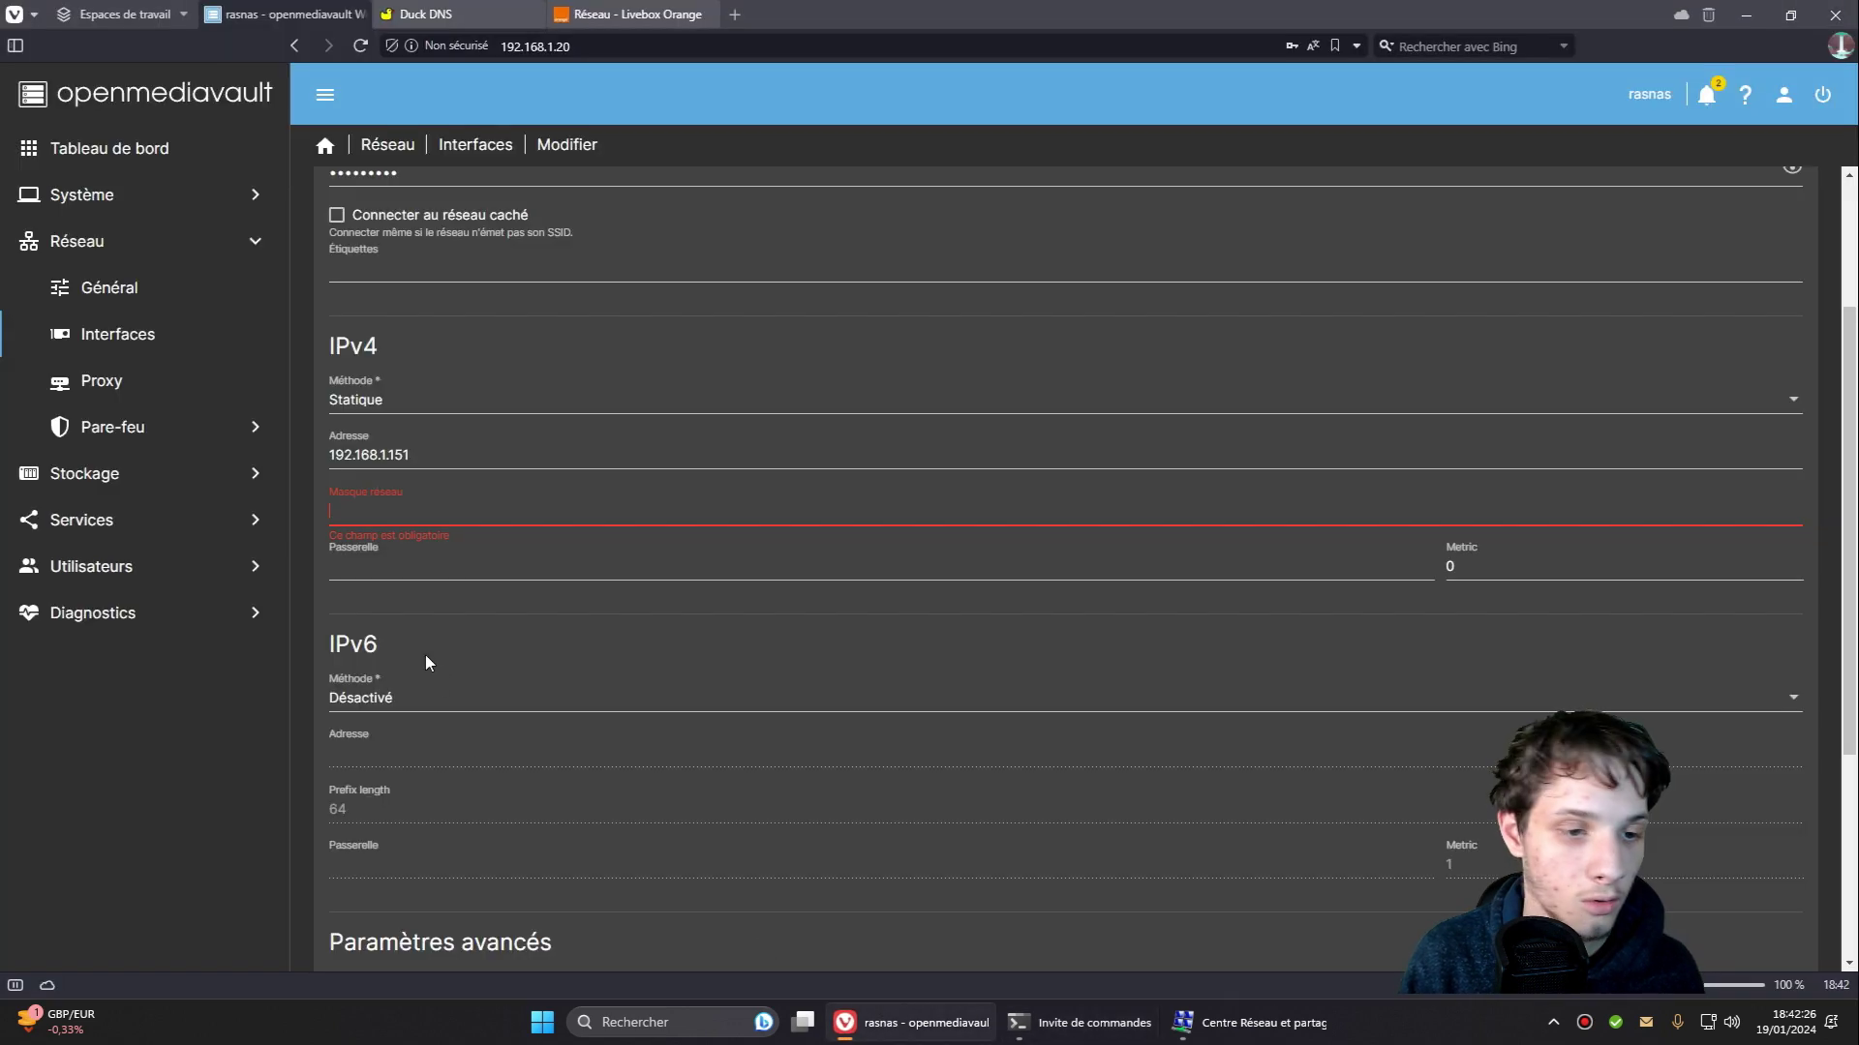
pyautogui.hotkey('ctrl', 'v')
pyautogui.click(405, 571)
# Step: Copy the gateway 192.168.1.1 from the console and paste it into the Passerelle field
pyautogui.click(1016, 1026)
pyautogui.write('pa')
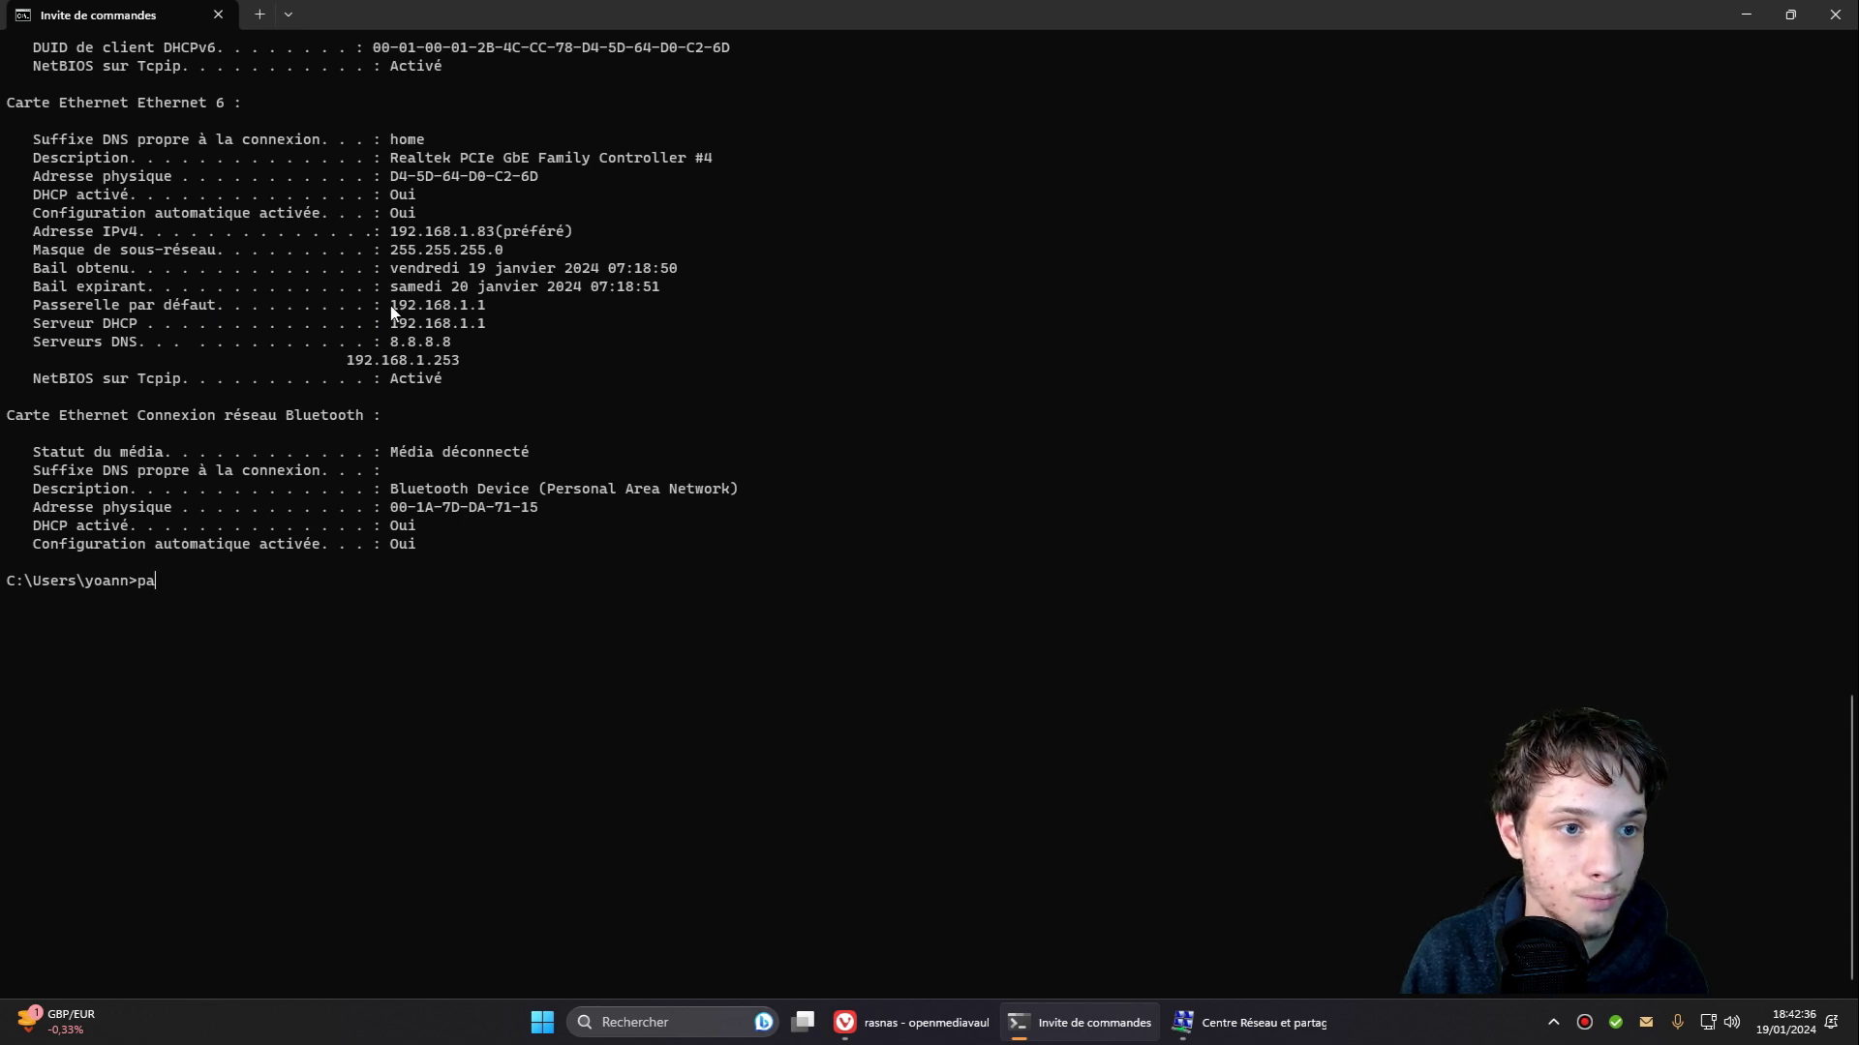
pyautogui.moveTo(392, 307); pyautogui.dragTo(485, 308)
pyautogui.rightClick(467, 315)
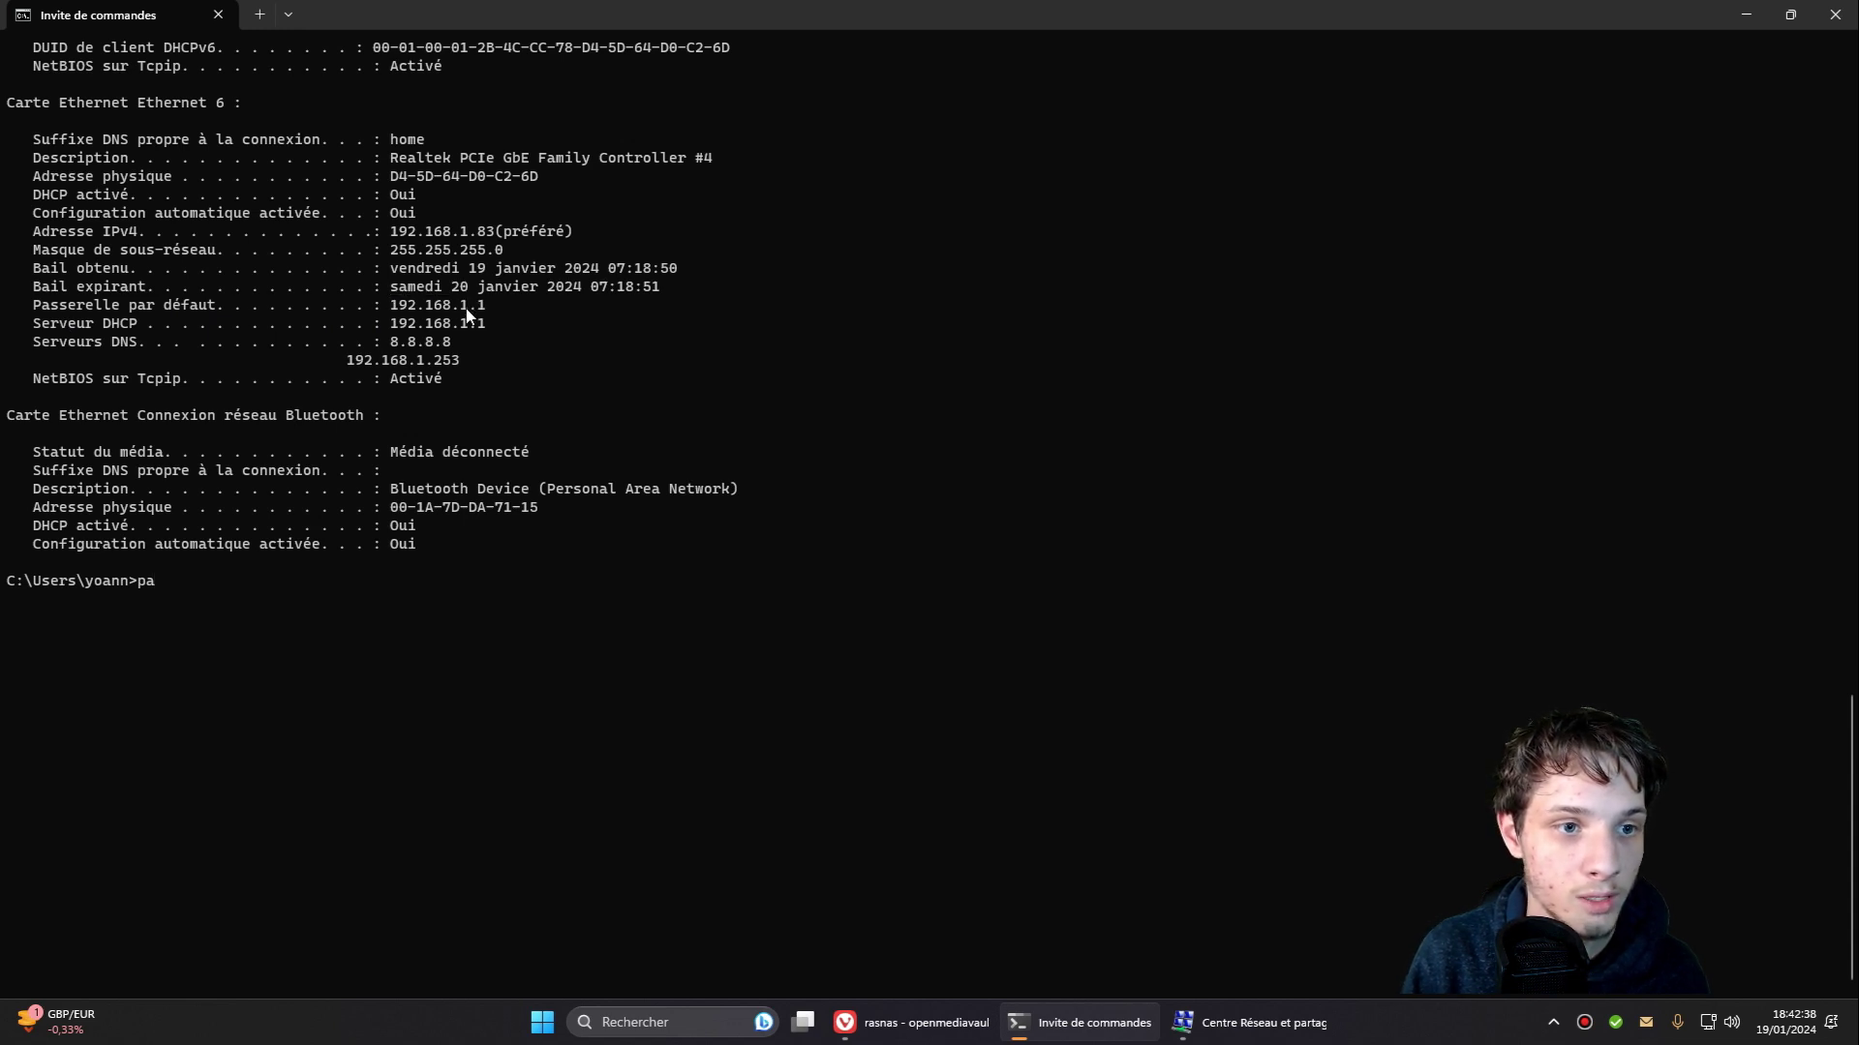
pyautogui.click(1745, 16)
pyautogui.click(910, 1023)
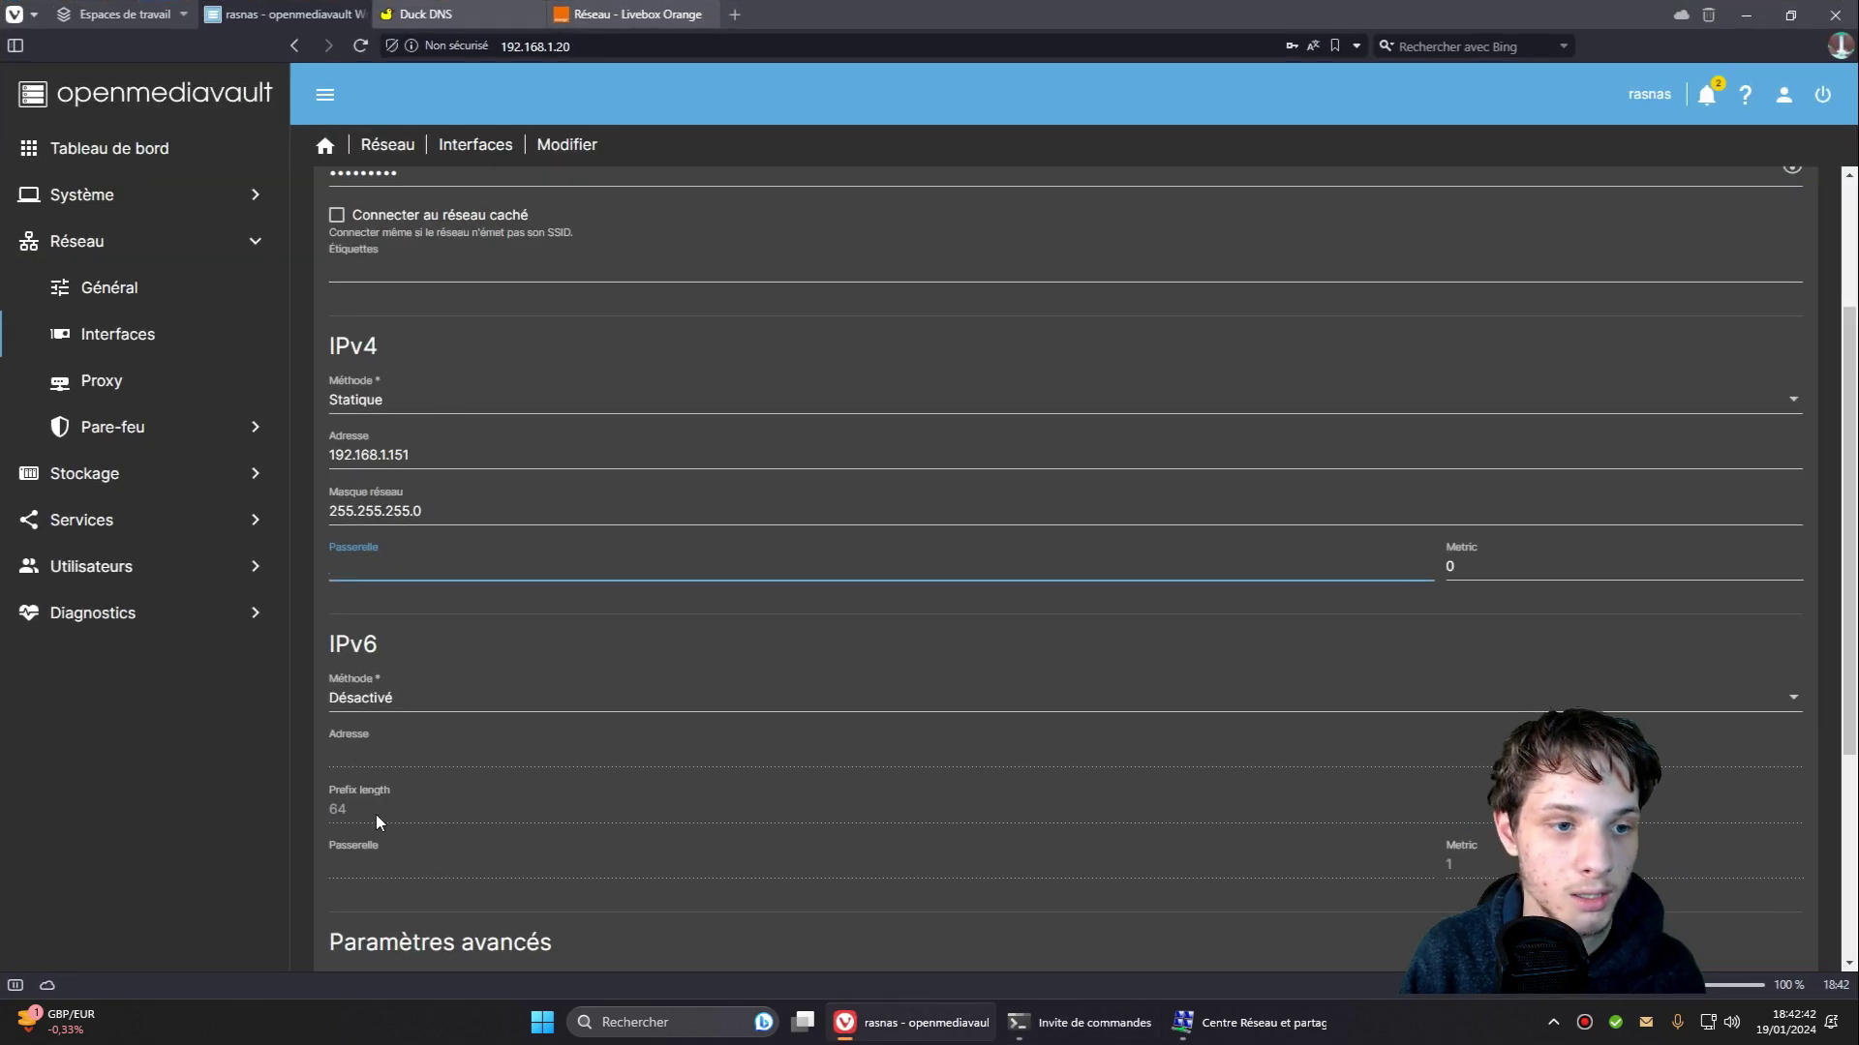
pyautogui.rightClick(370, 568)
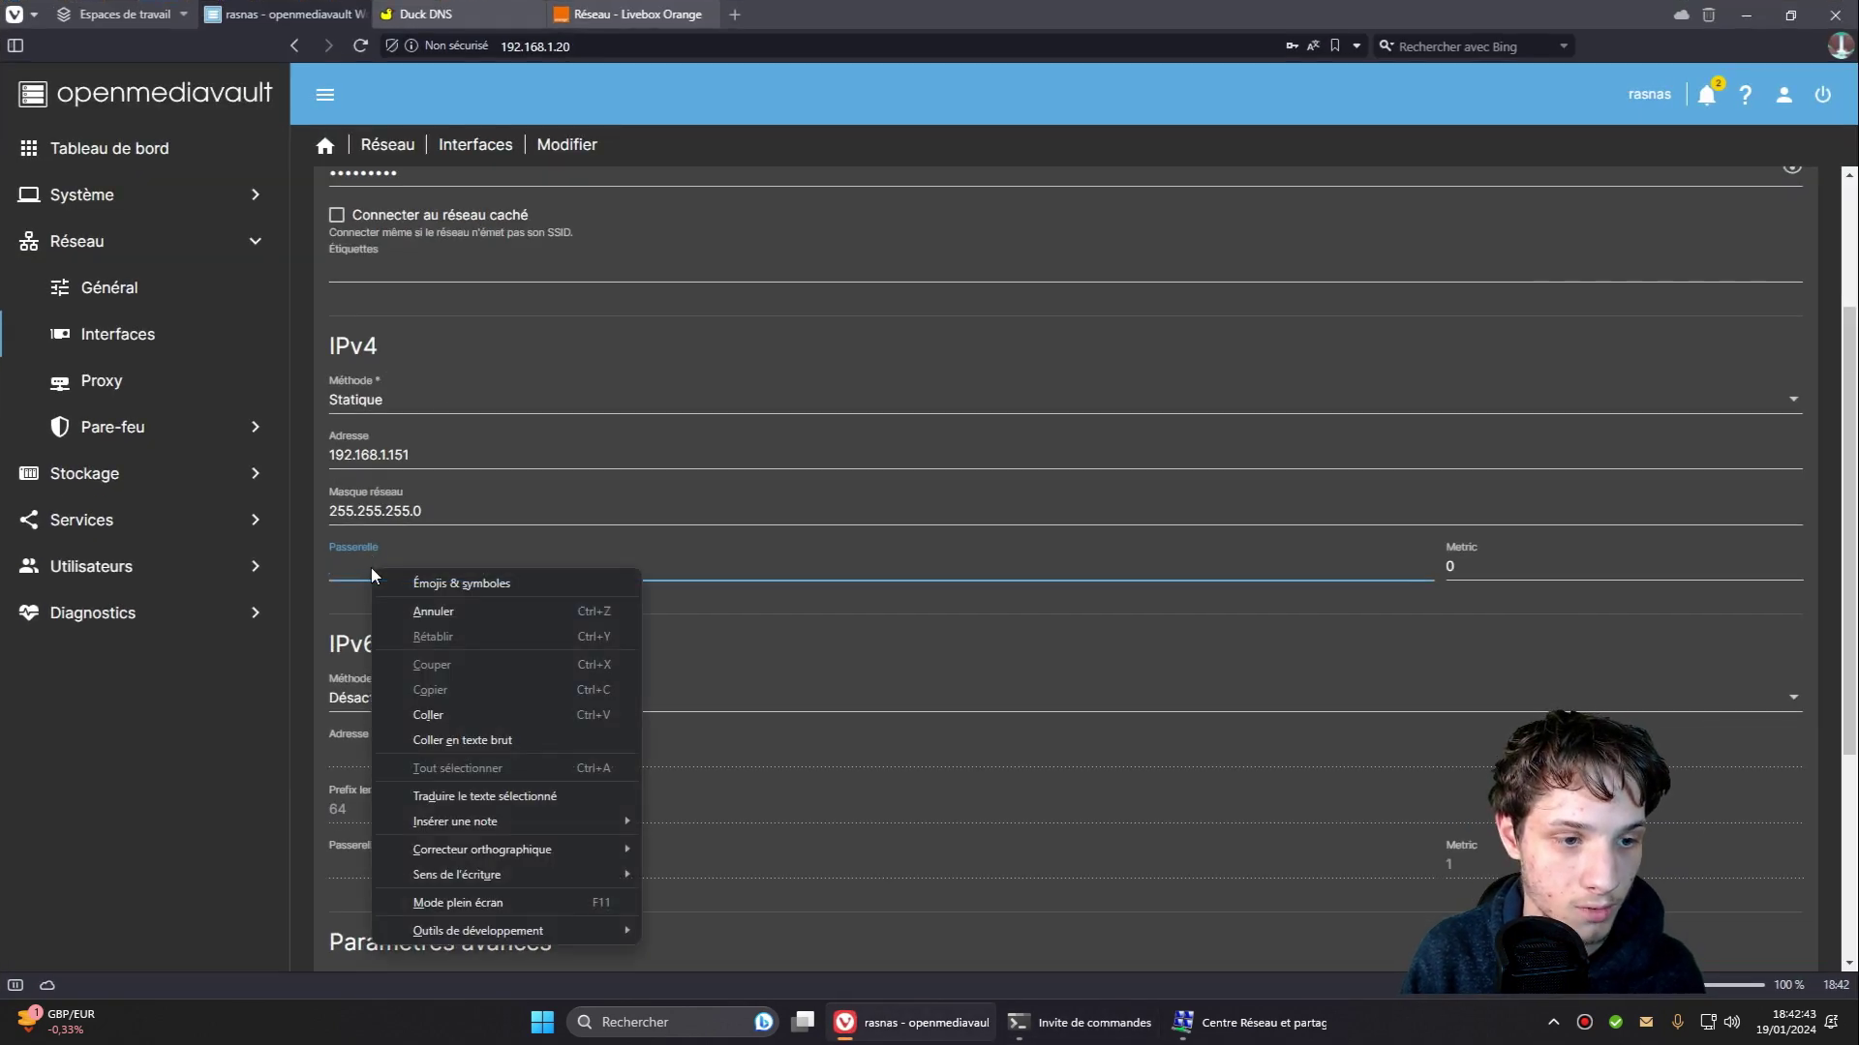
pyautogui.click(457, 722)
pyautogui.moveTo(1854, 344); pyautogui.dragTo(1836, 584)
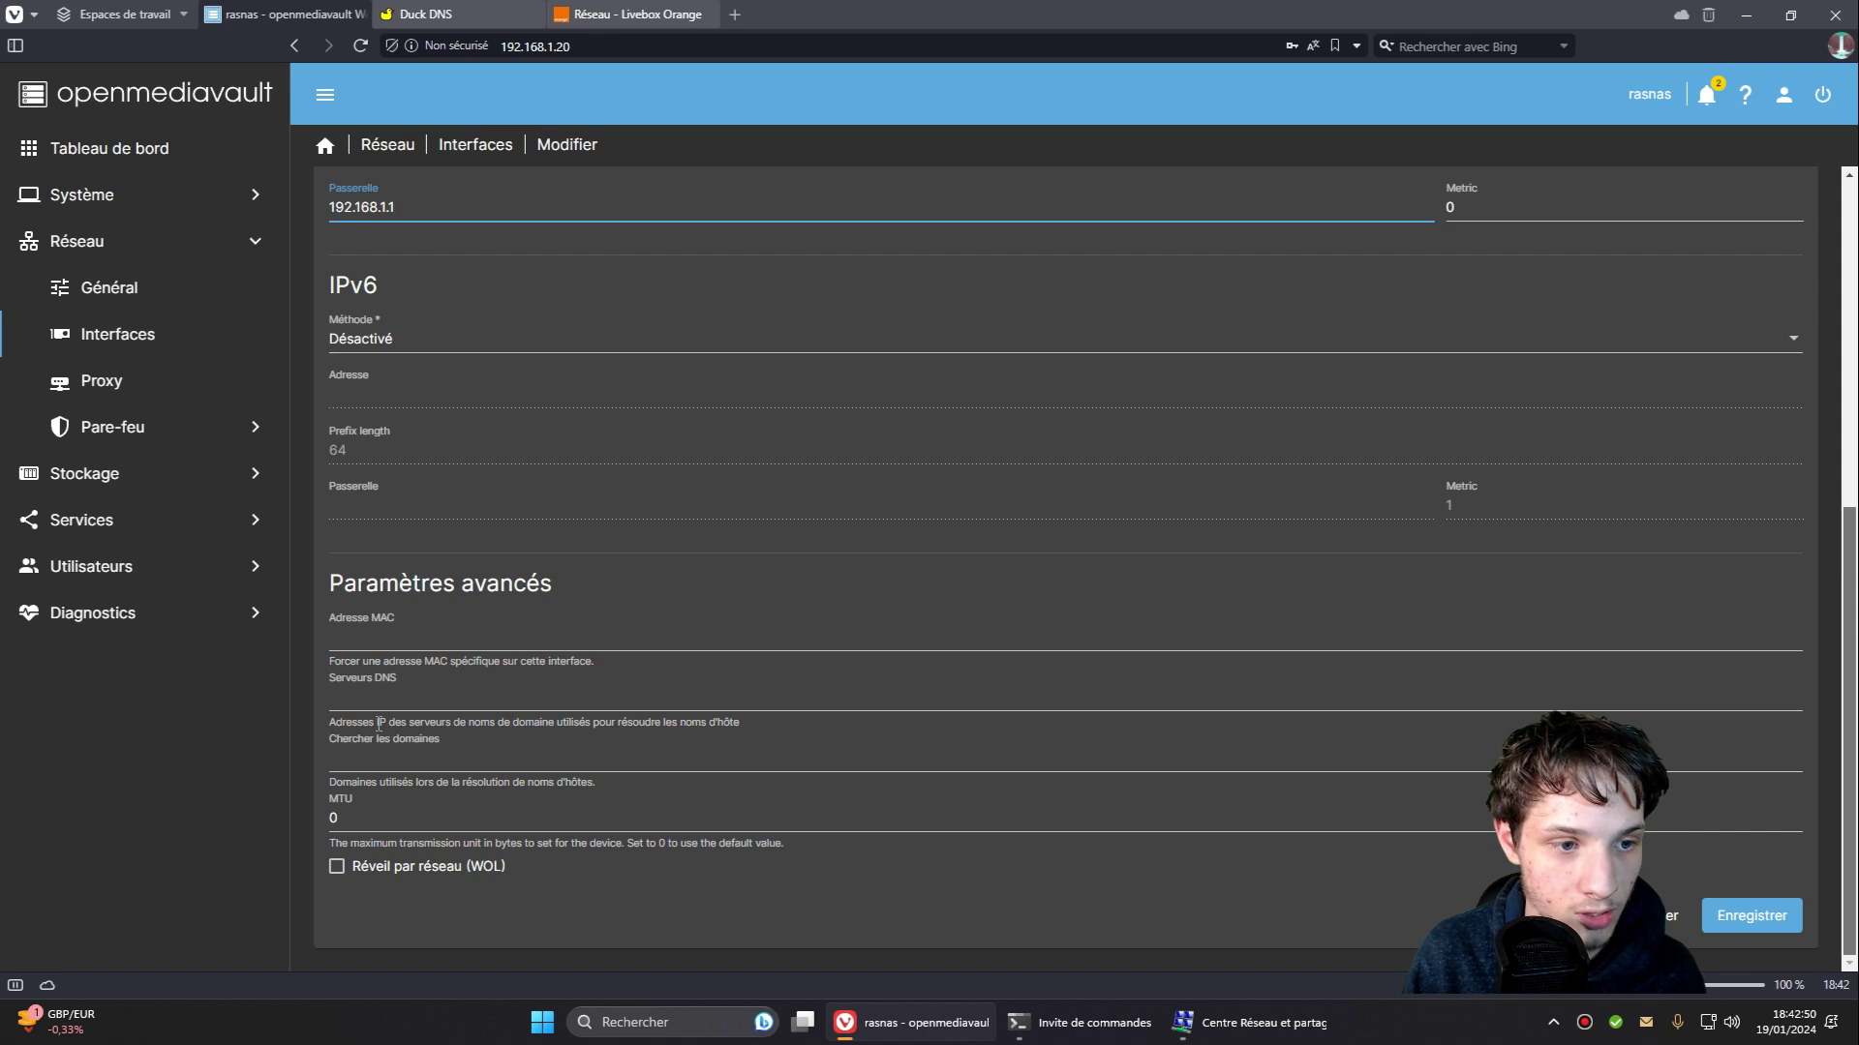
pyautogui.click(383, 702)
# Step: Fill Serveurs DNS with 8.8.8.8 and Chercher les domaines with 1.1.1.1, then save wlan0
pyautogui.write('8.8.8')
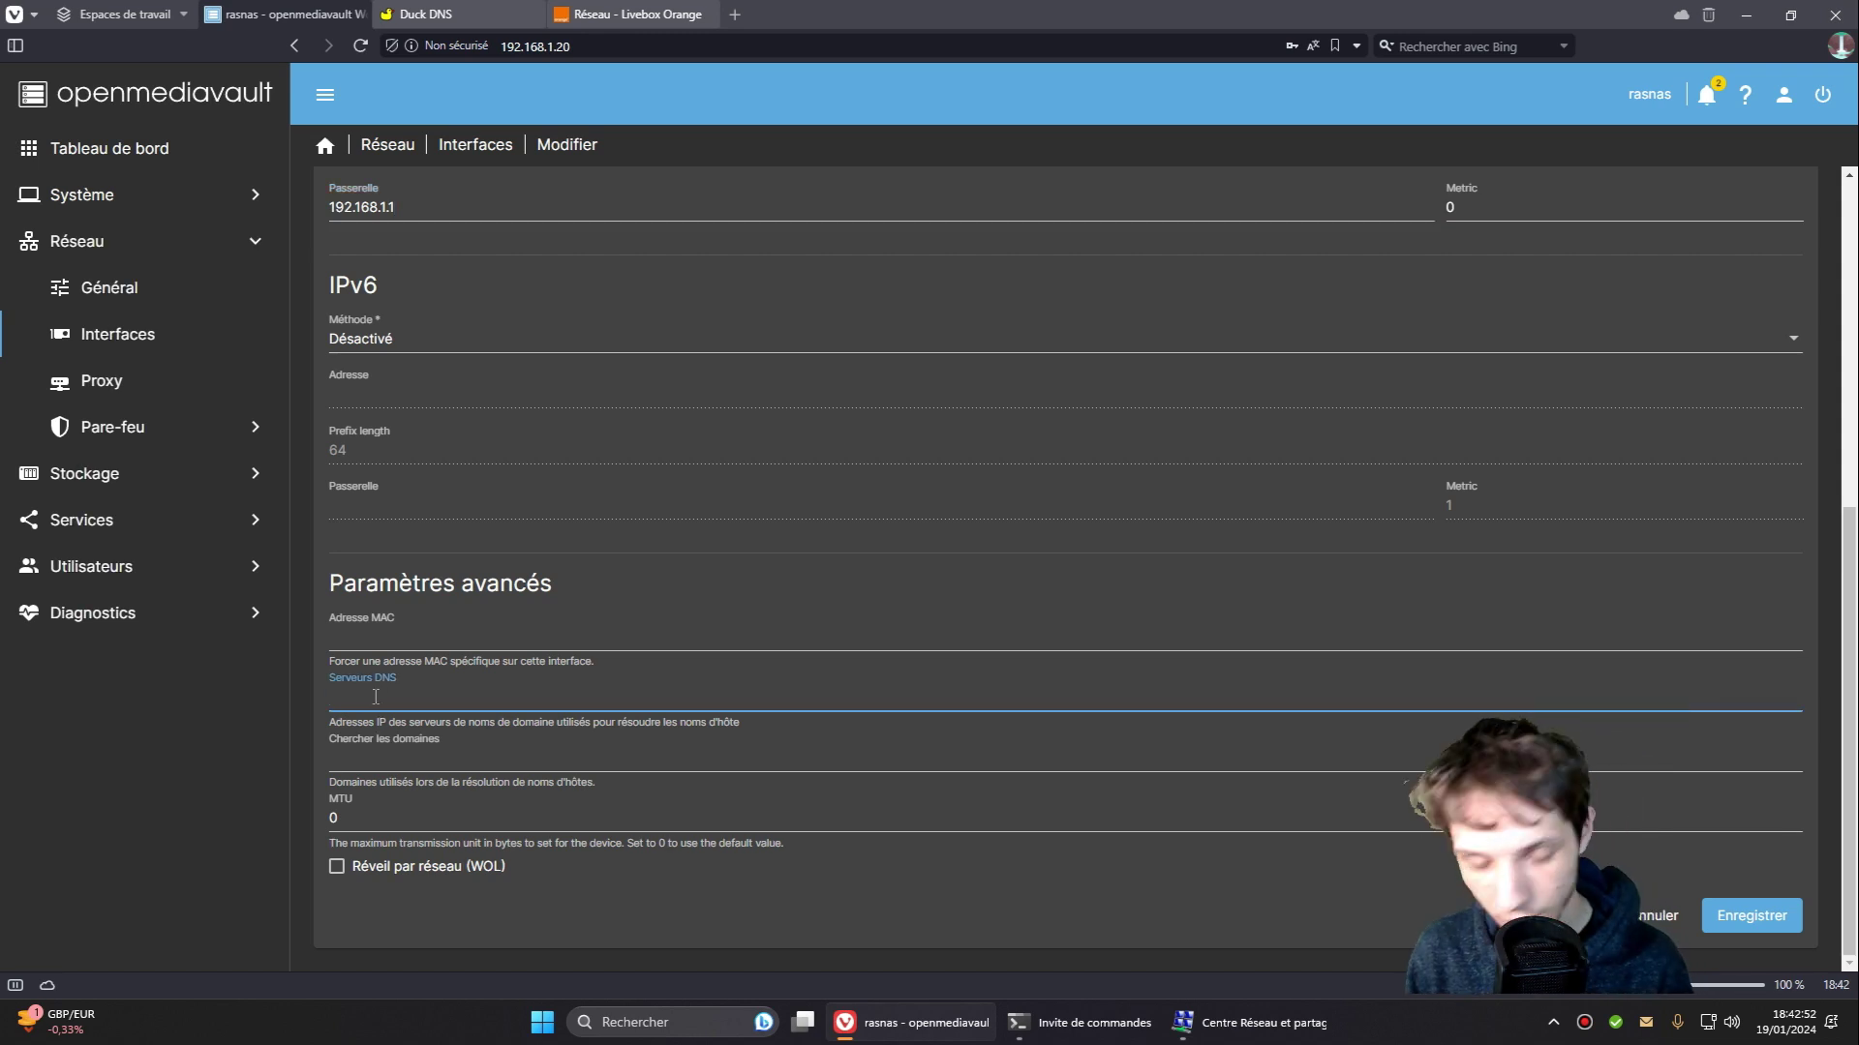
pyautogui.write('.8')
pyautogui.click(436, 765)
pyautogui.write('1.1.1.1')
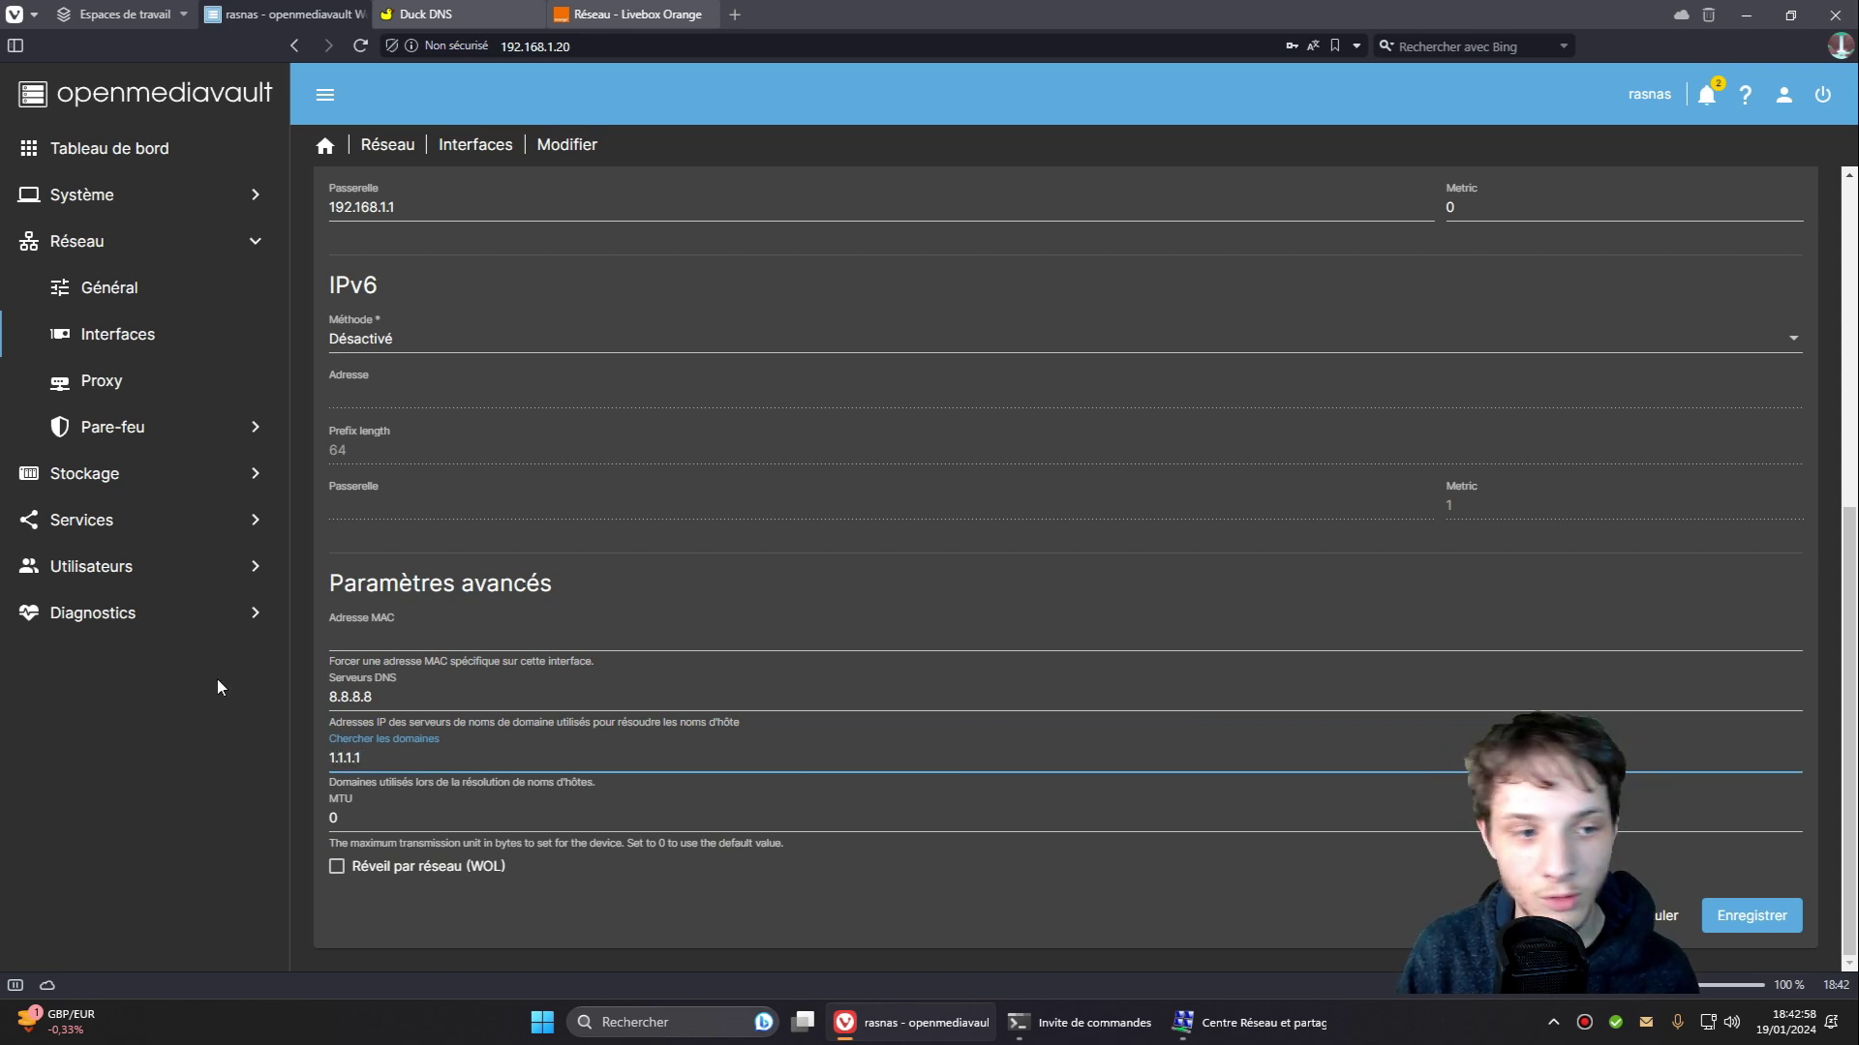
pyautogui.doubleClick(334, 697)
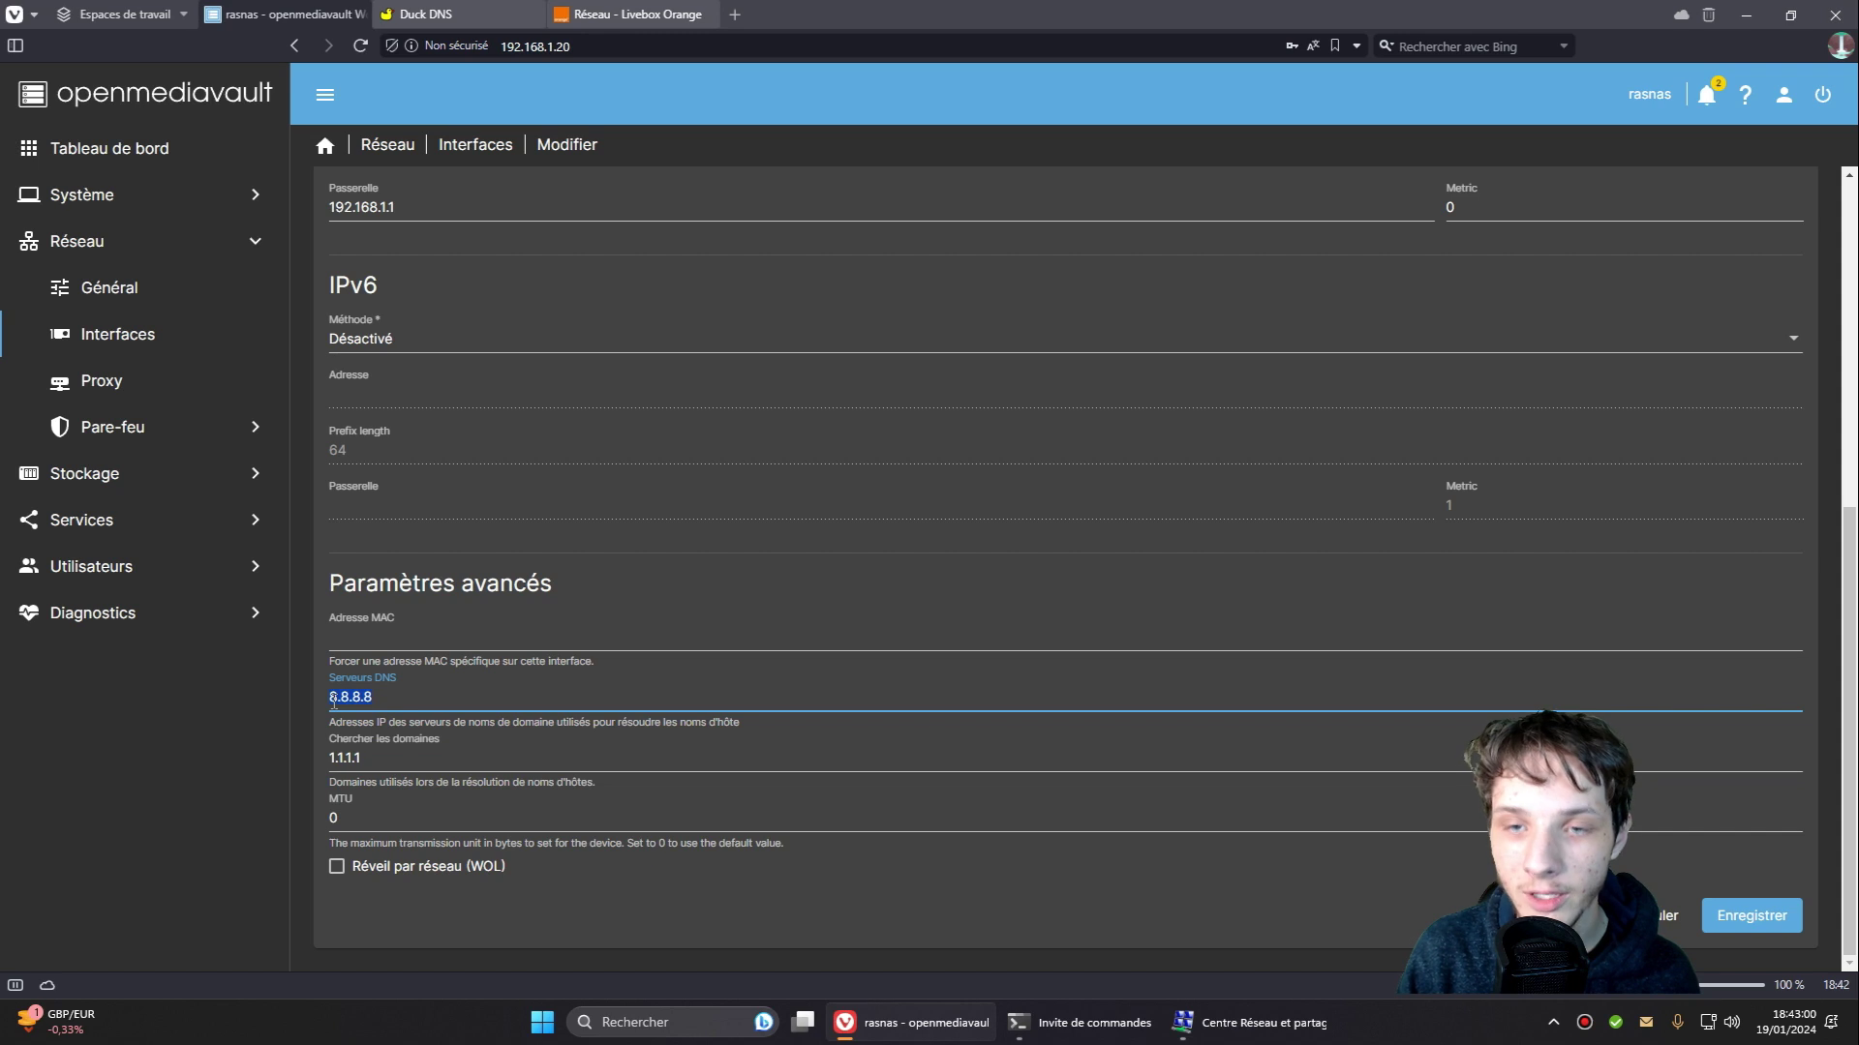
pyautogui.press('Tab')
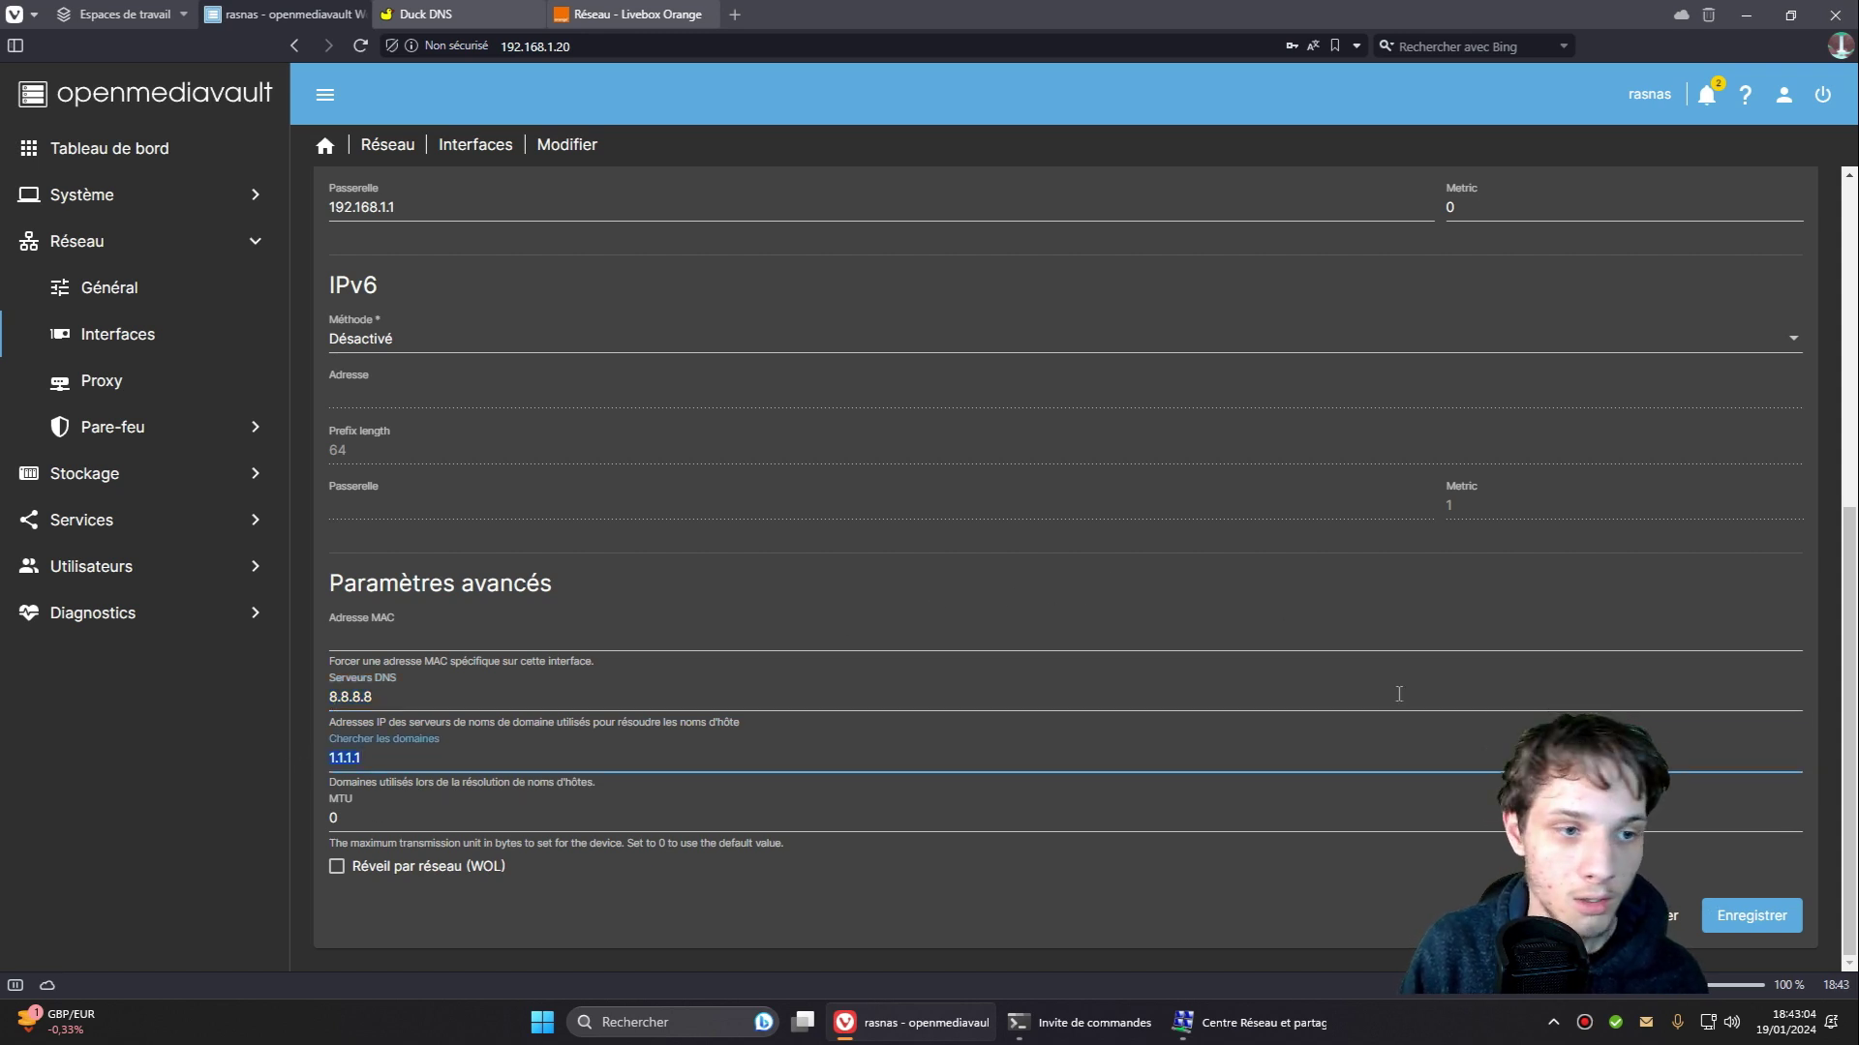
pyautogui.click(1757, 926)
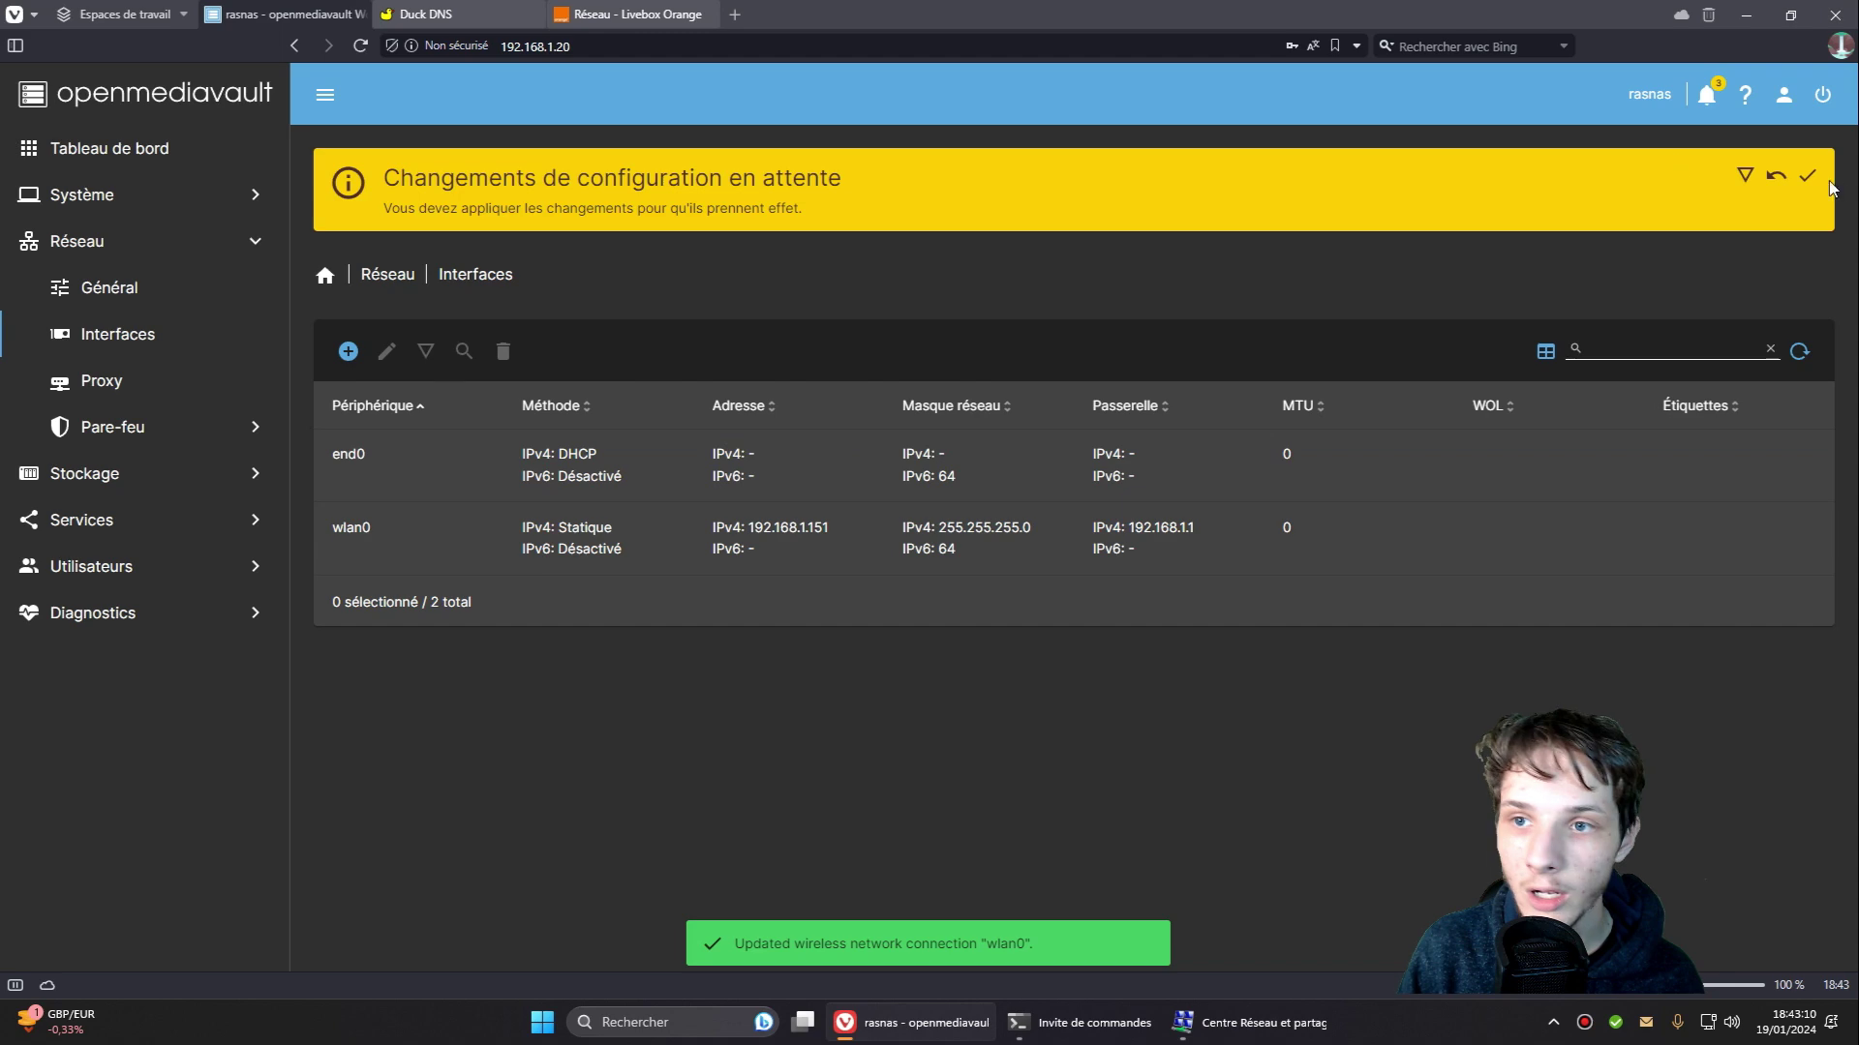
# Step: Apply and confirm the pending wlan0 network changes, then return to Command Prompt
pyautogui.click(1796, 187)
pyautogui.click(1133, 571)
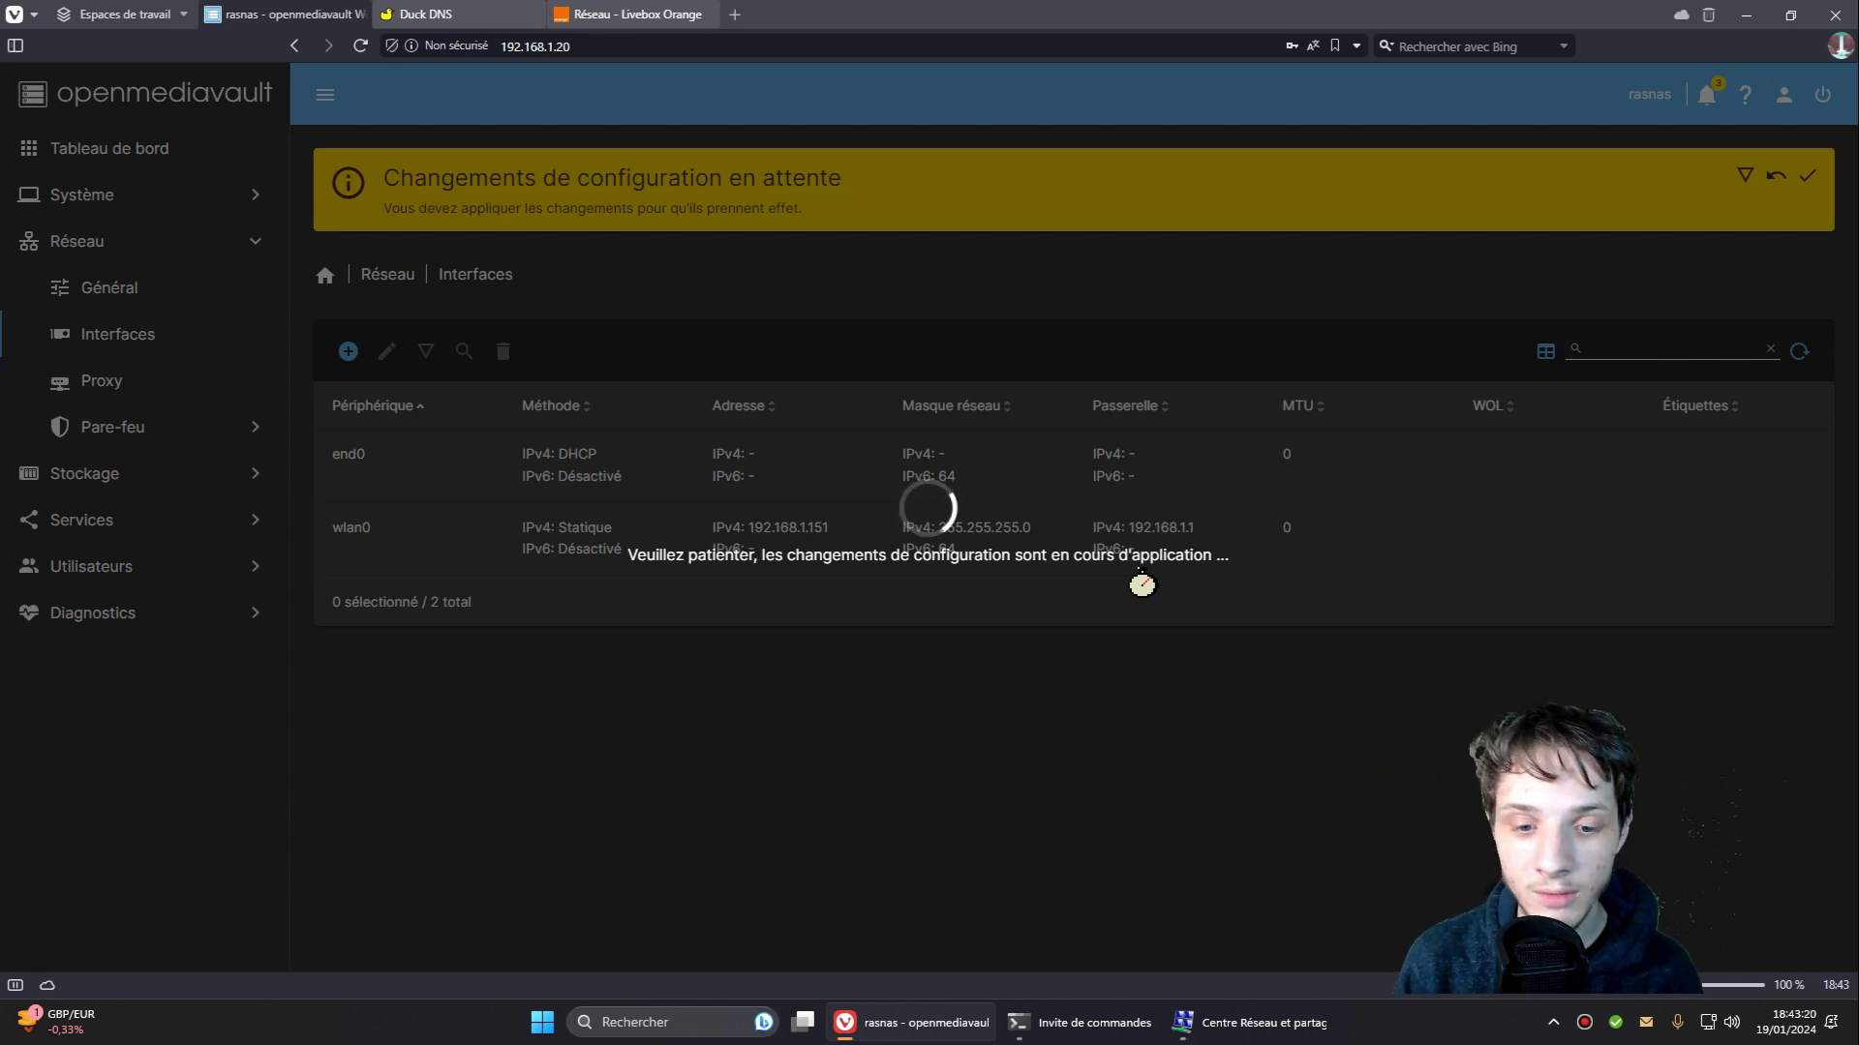
pyautogui.click(1063, 1034)
# Step: Rerun ping 192.168.1.151, checking openmediavault's progress applying changes between attempts
pyautogui.press('Up')
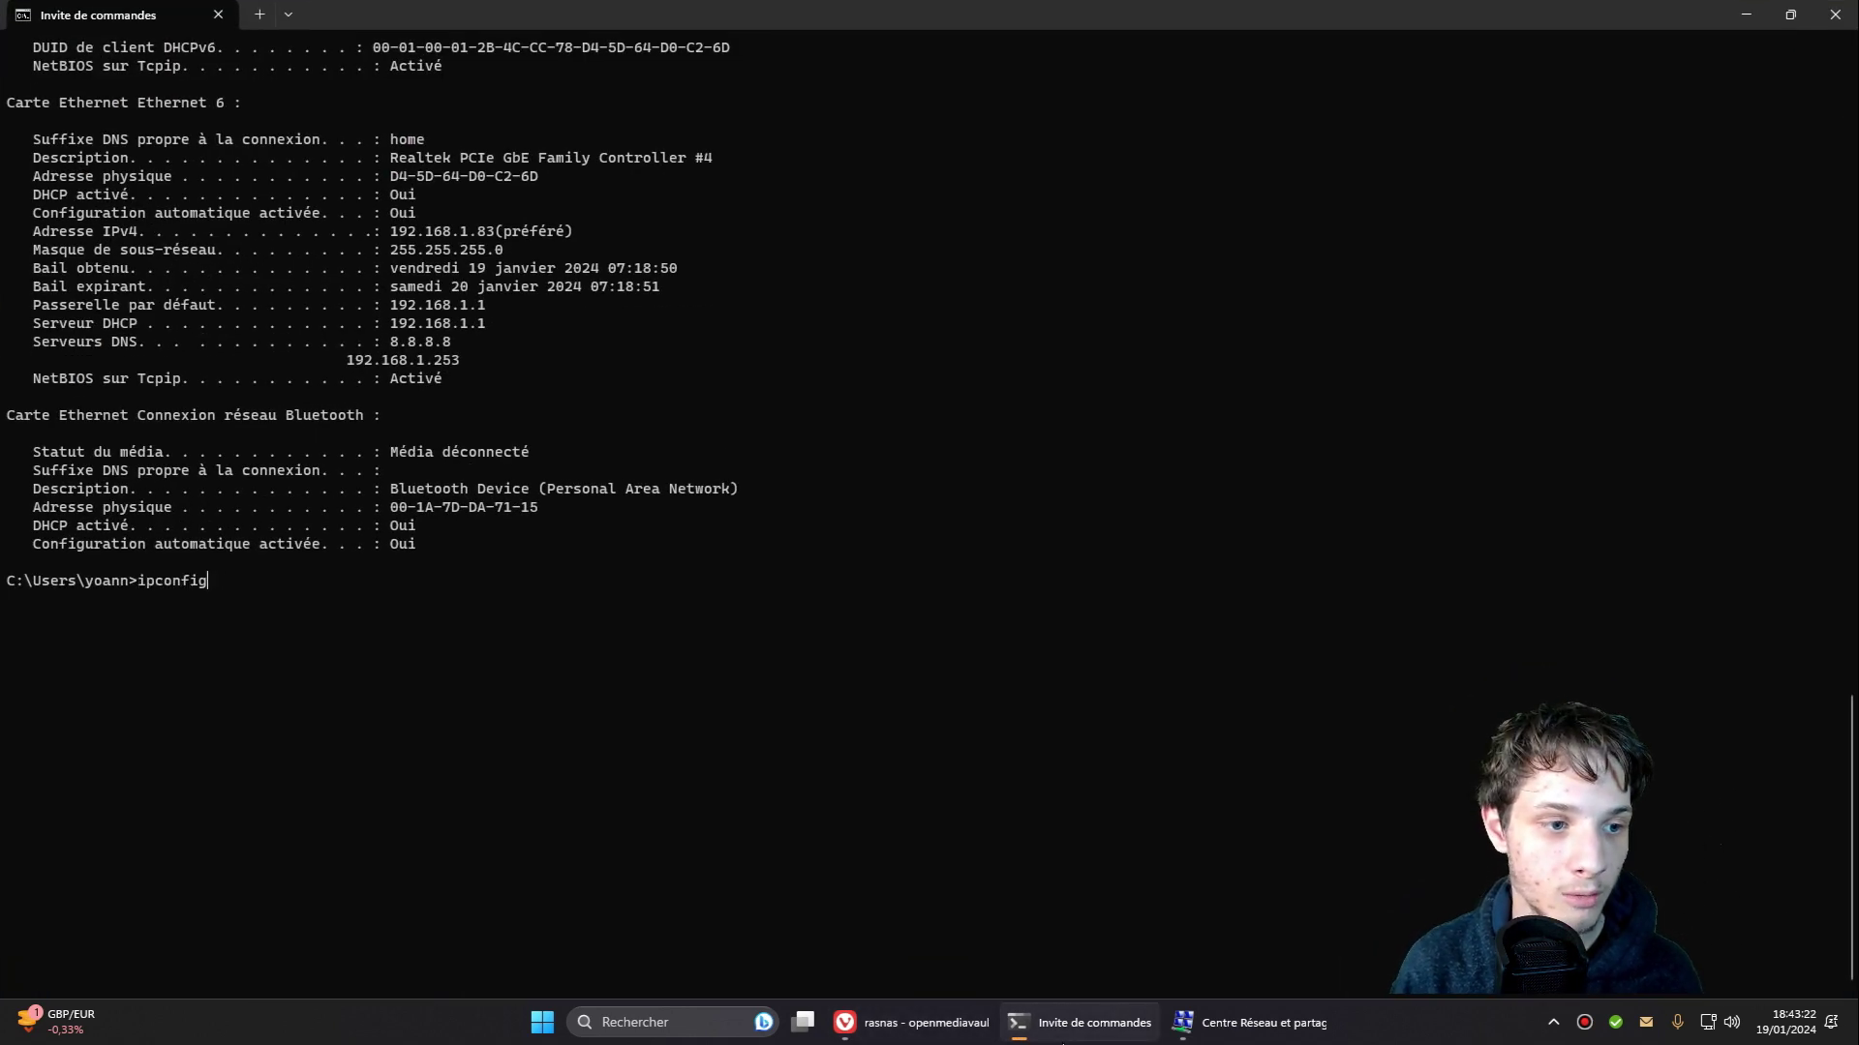
pyautogui.press('Up')
pyautogui.press('Return')
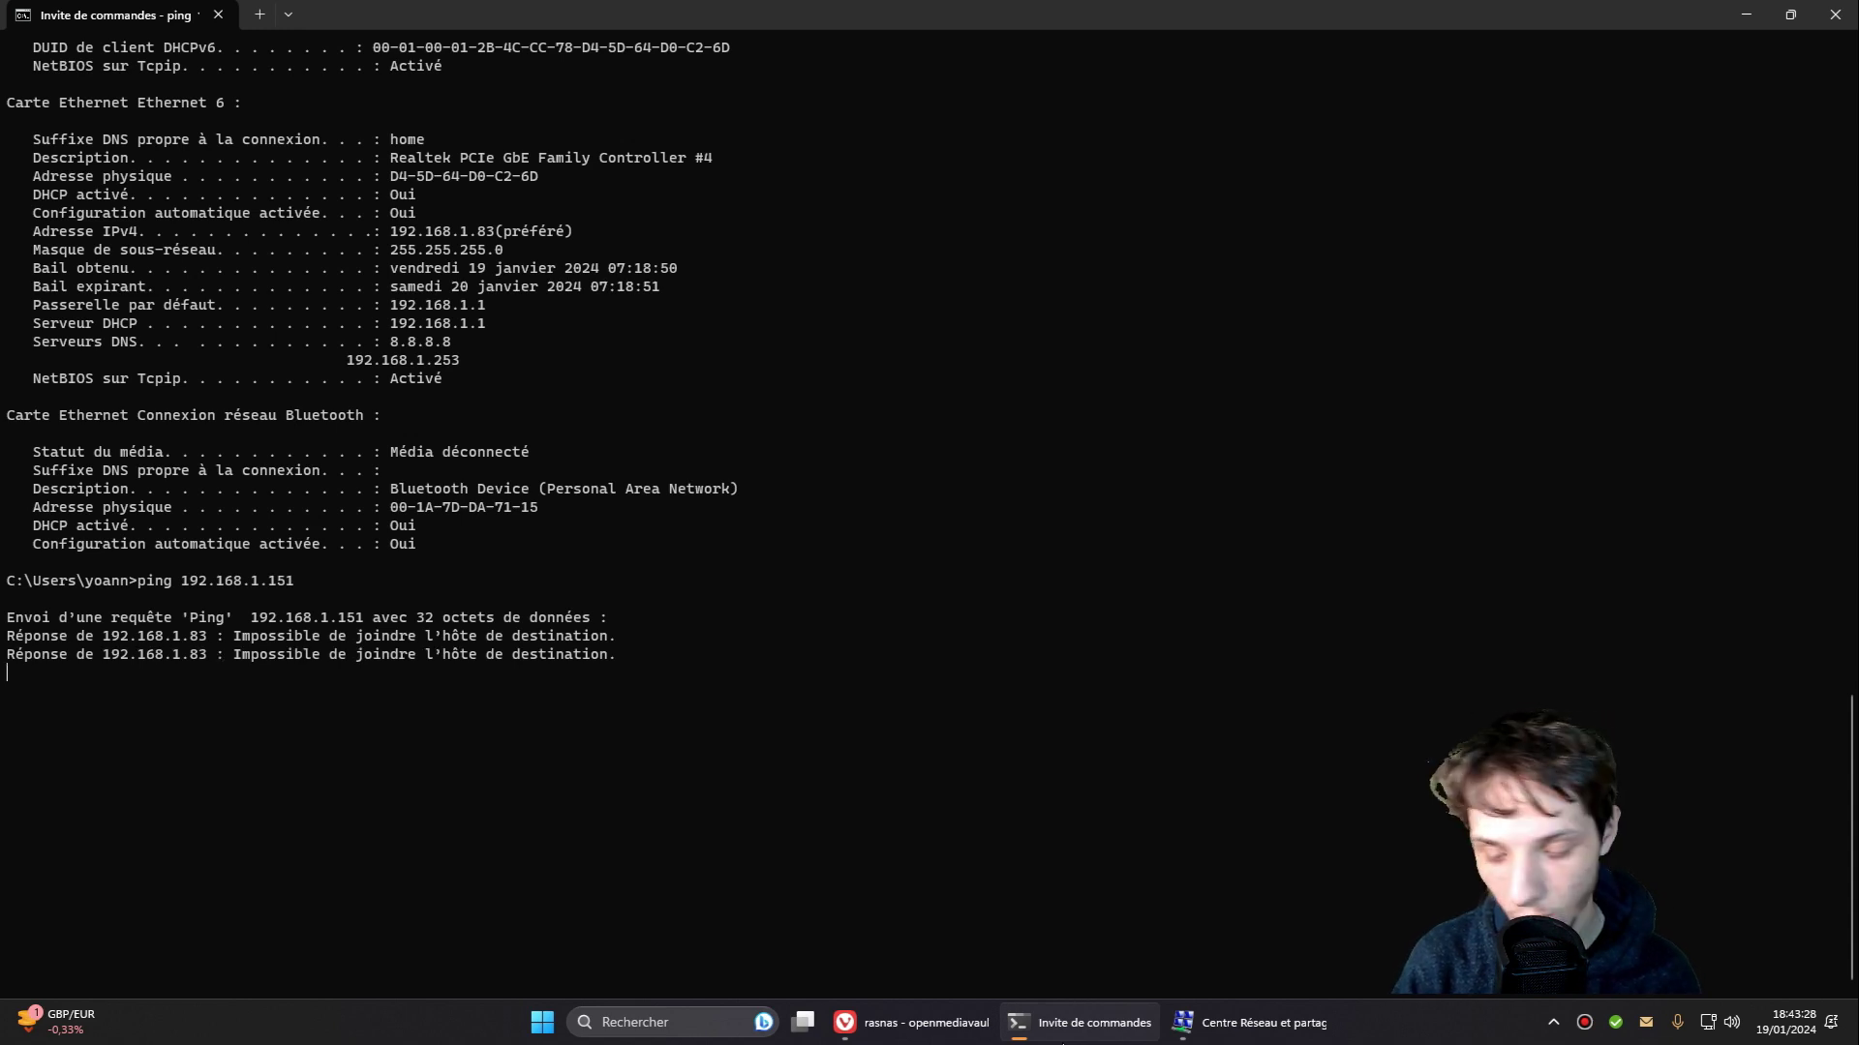
pyautogui.click(936, 1029)
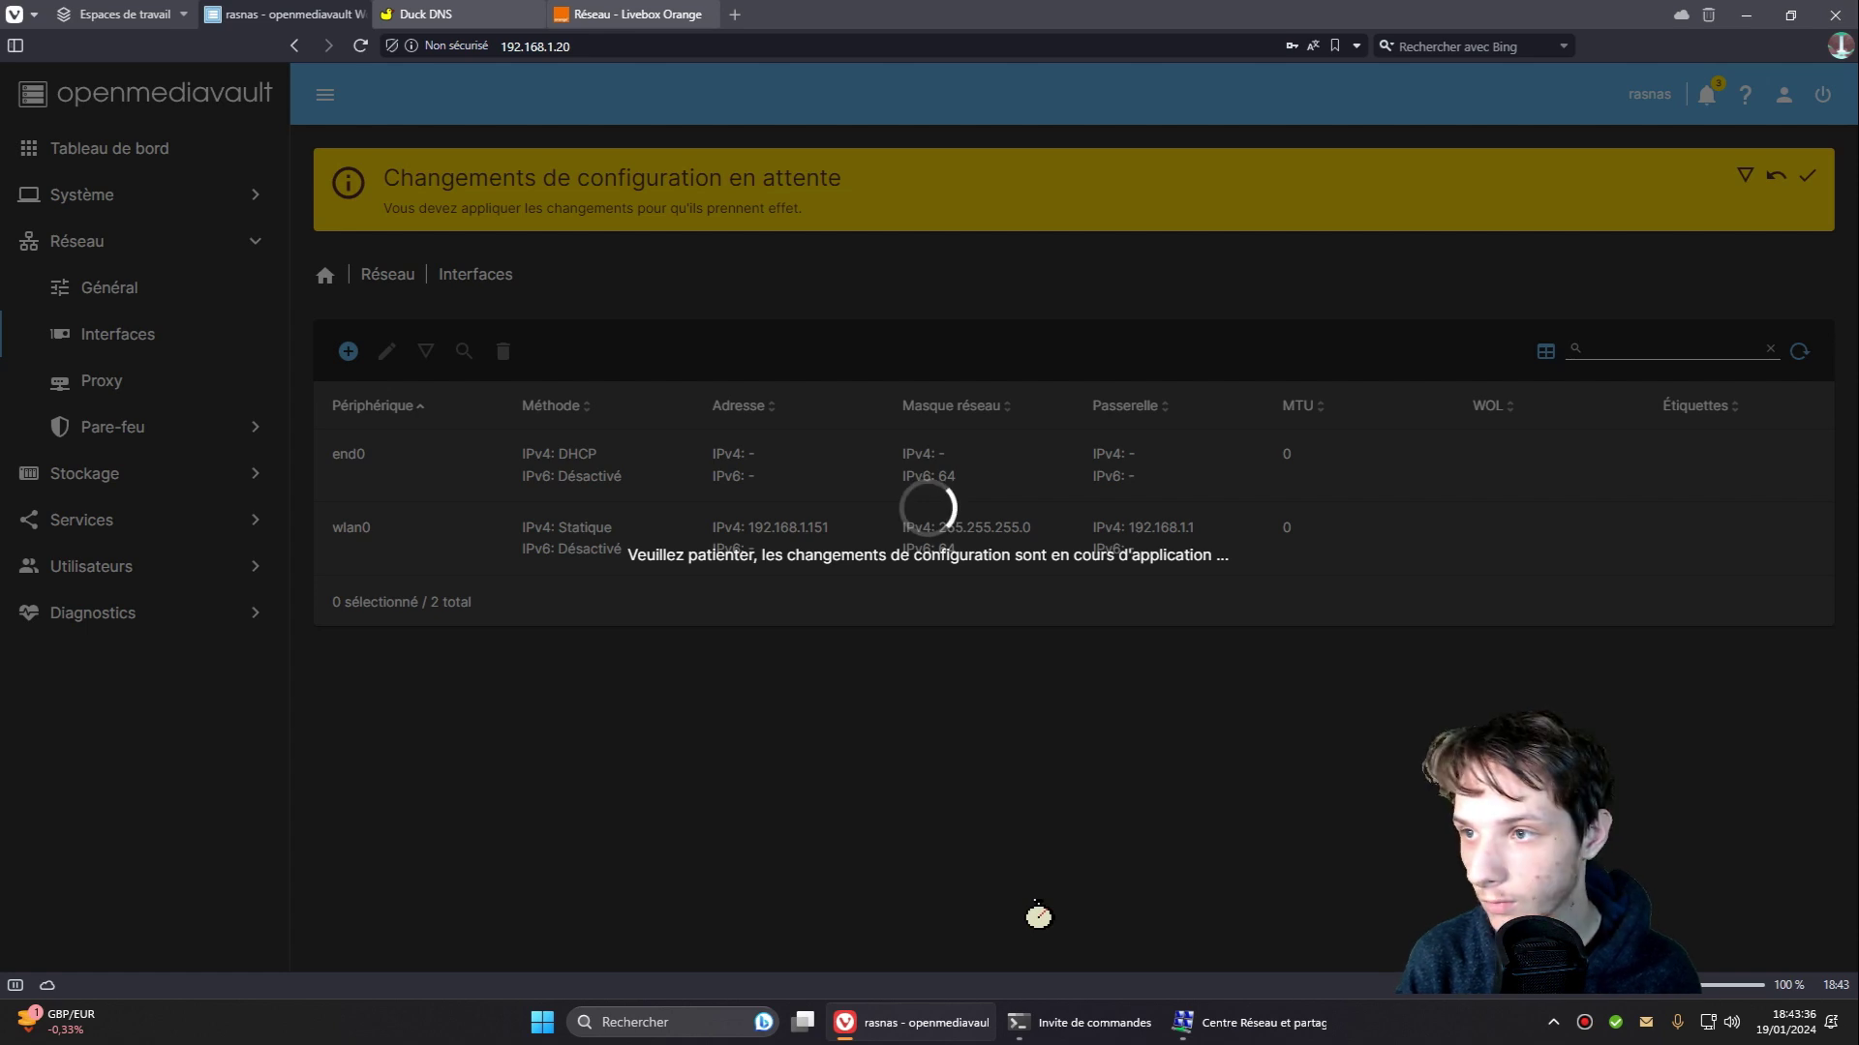
pyautogui.click(1072, 1023)
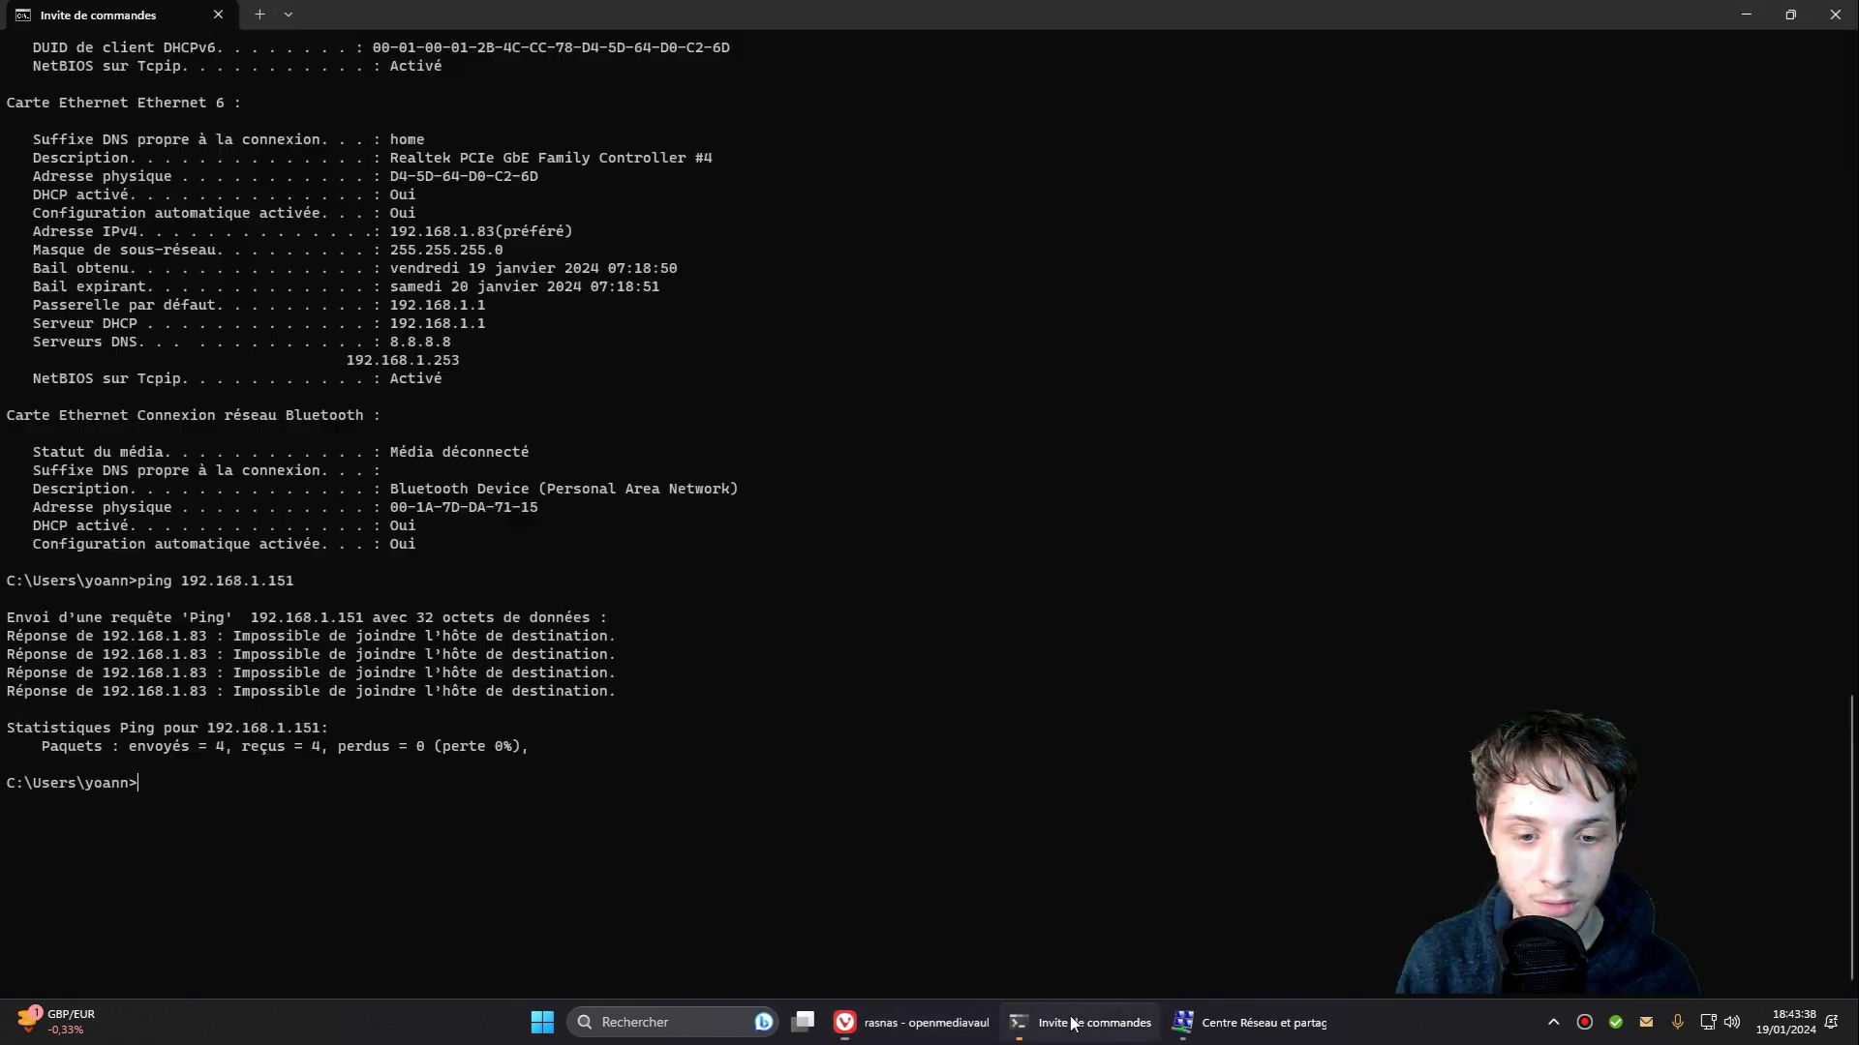
pyautogui.press('Up')
pyautogui.press('Return')
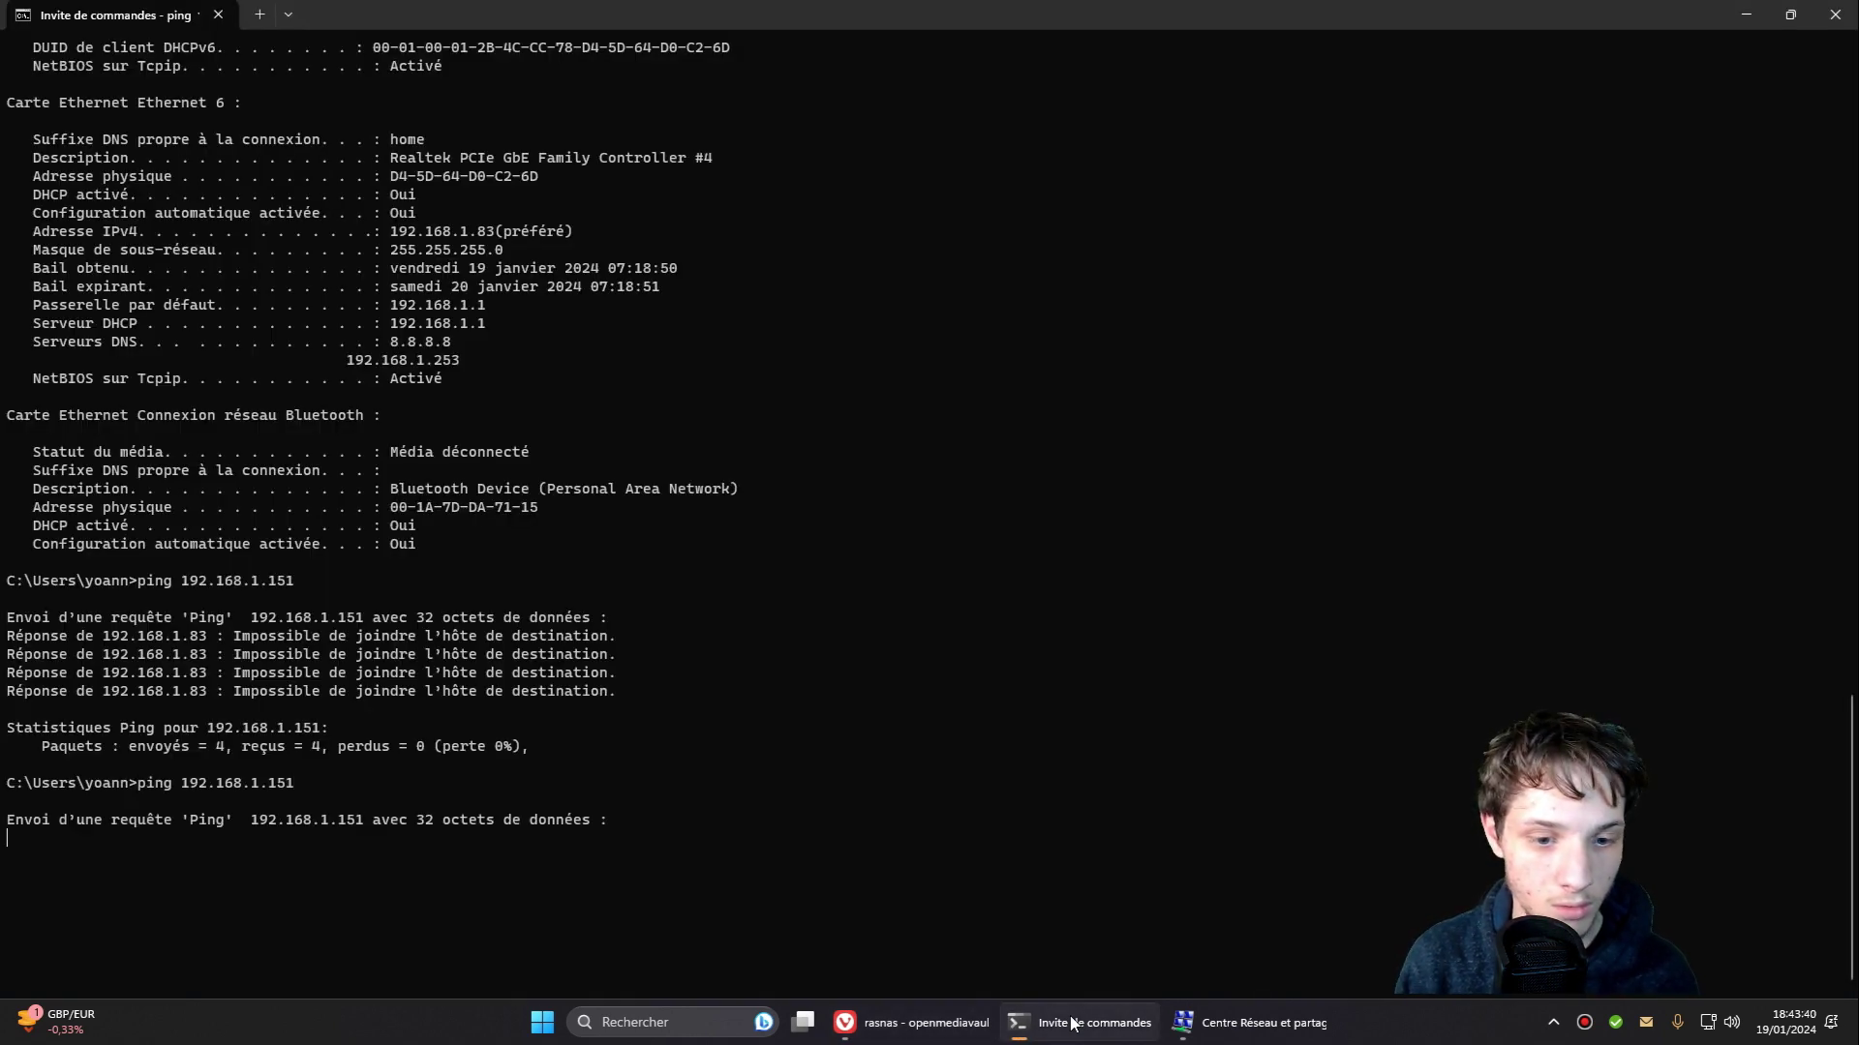
# Step: Keep re-pinging 192.168.1.151 until the NAS replies (32 bytes, 5 ms, TTL=64)
pyautogui.click(1073, 1023)
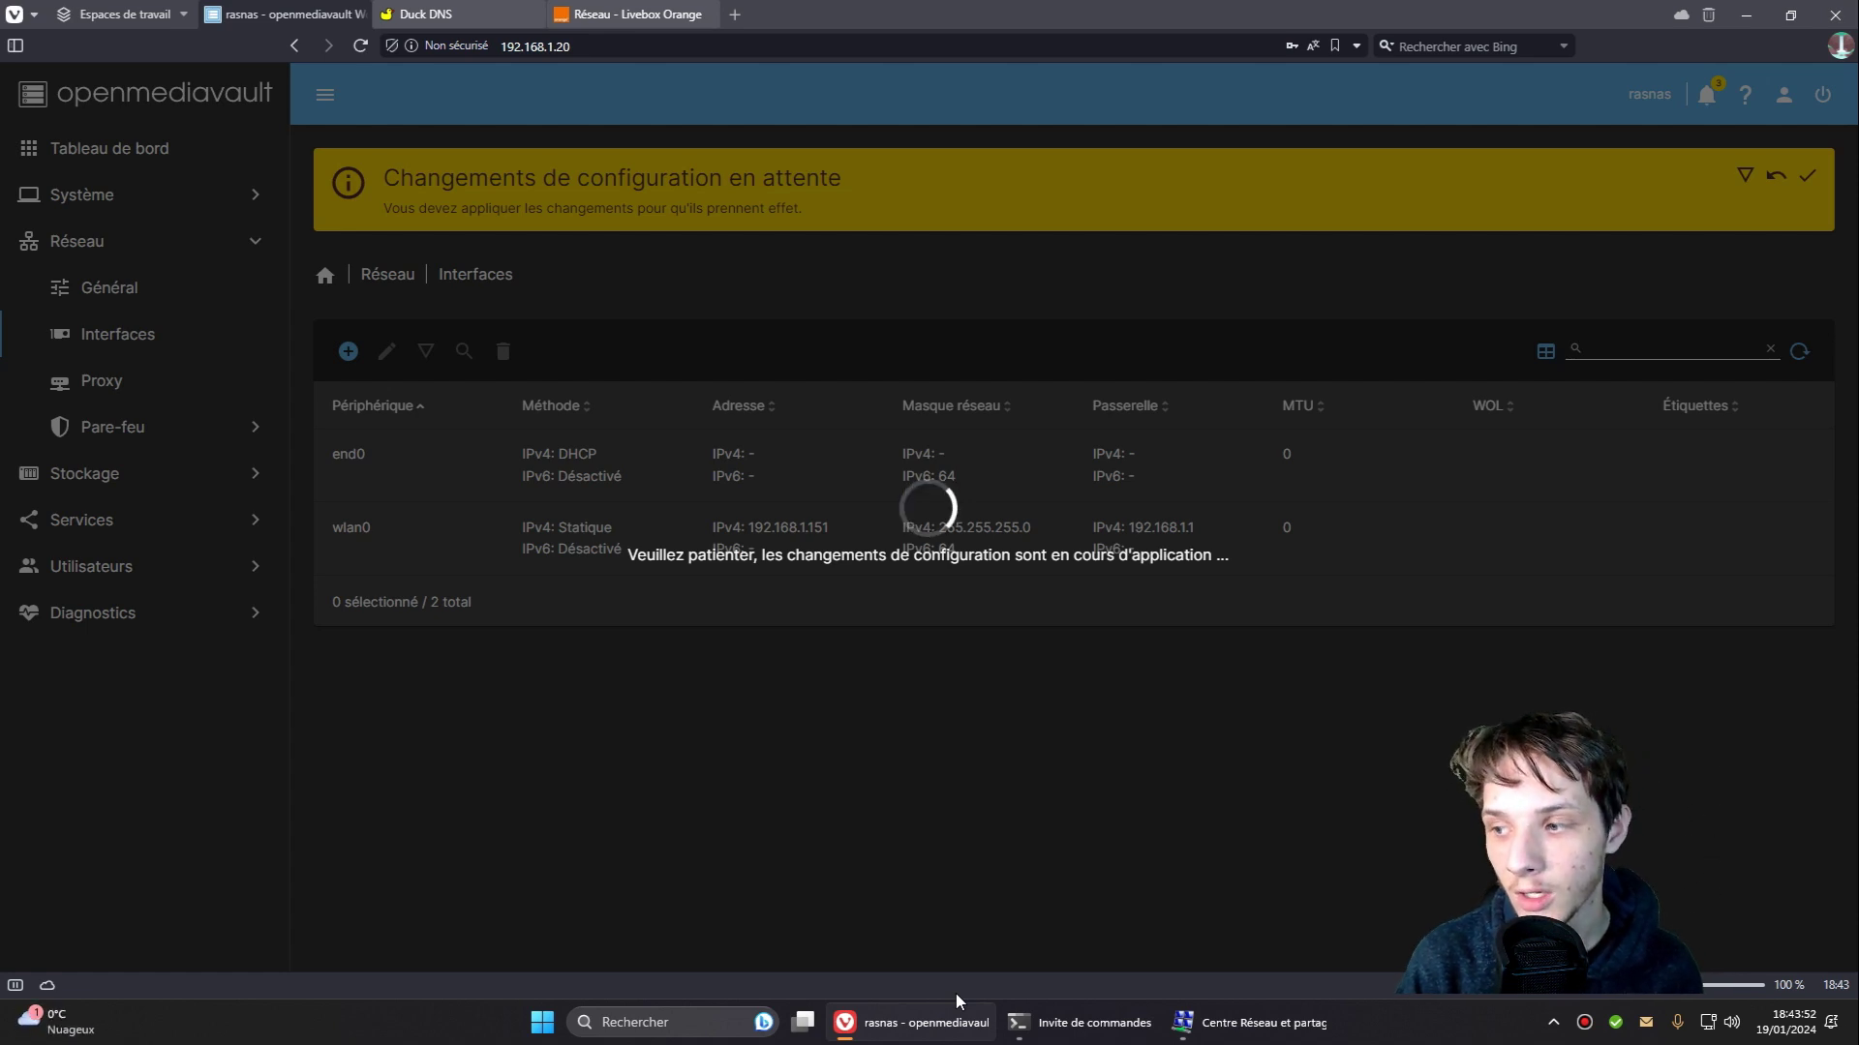
pyautogui.click(1027, 1034)
pyautogui.press('Up')
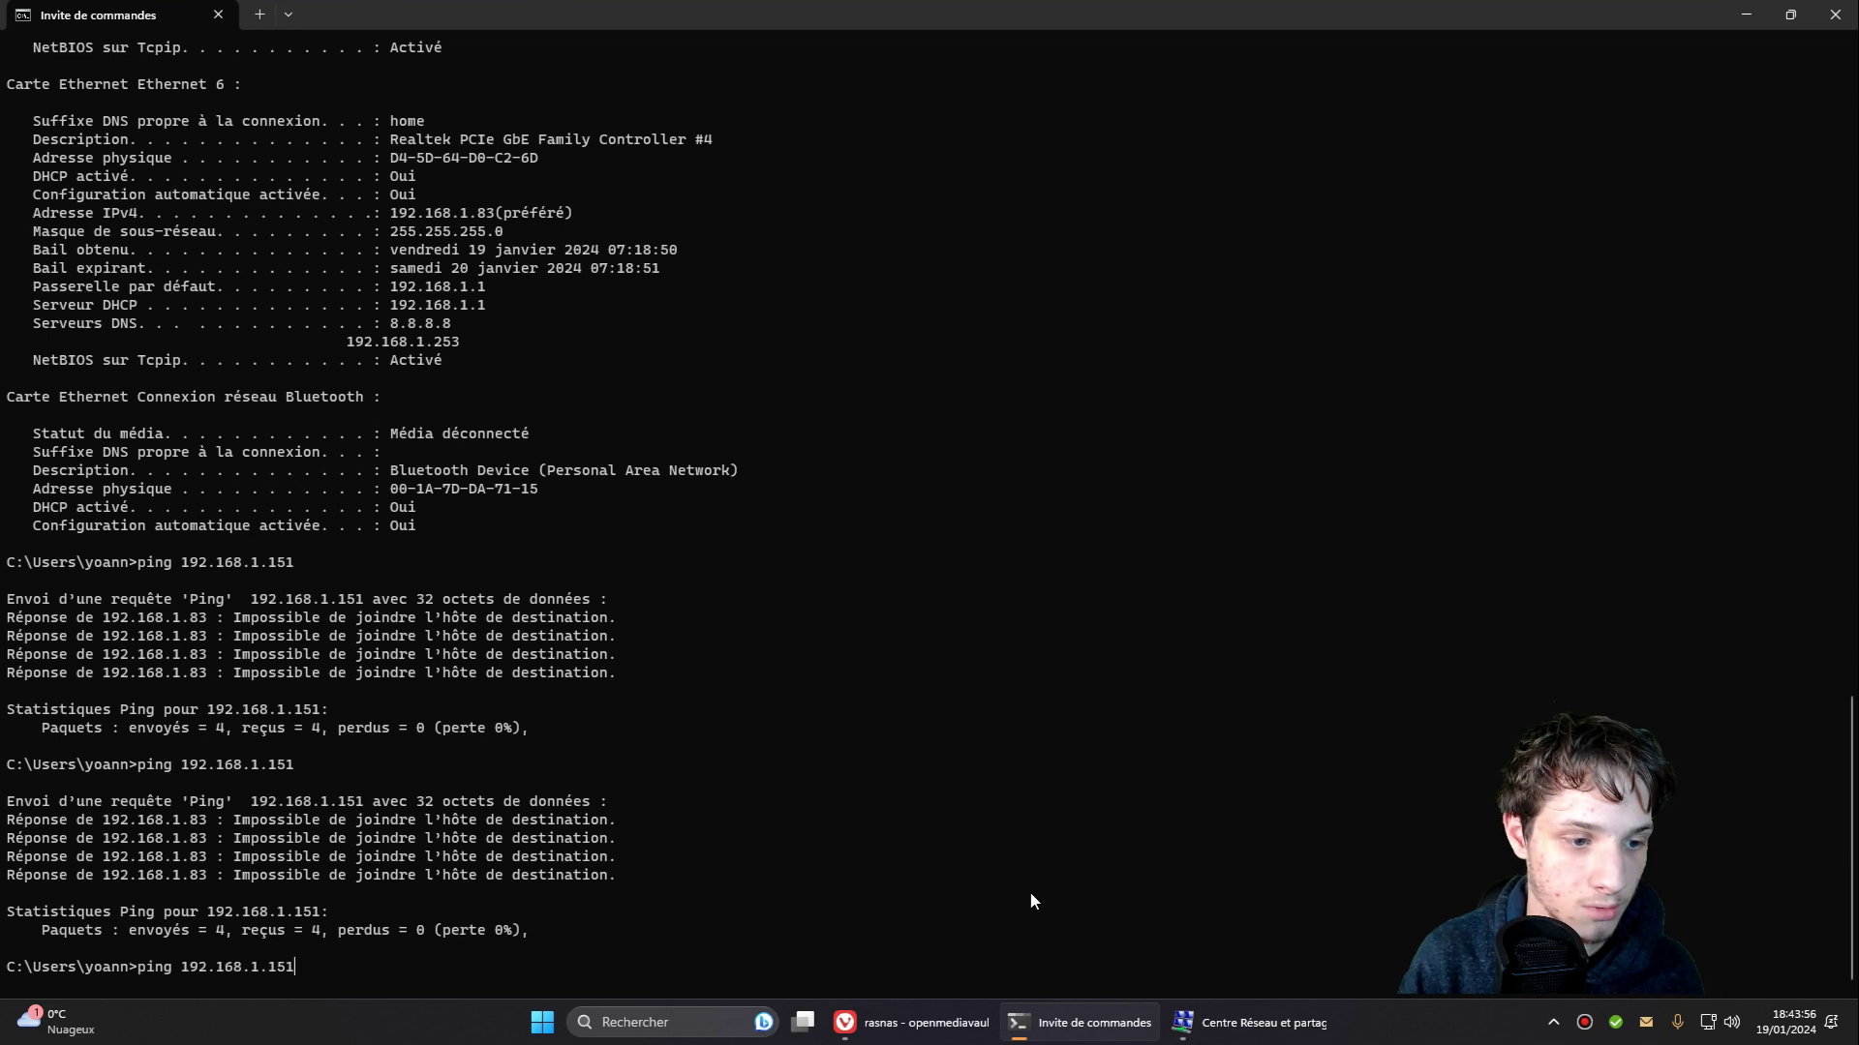
pyautogui.press('Return')
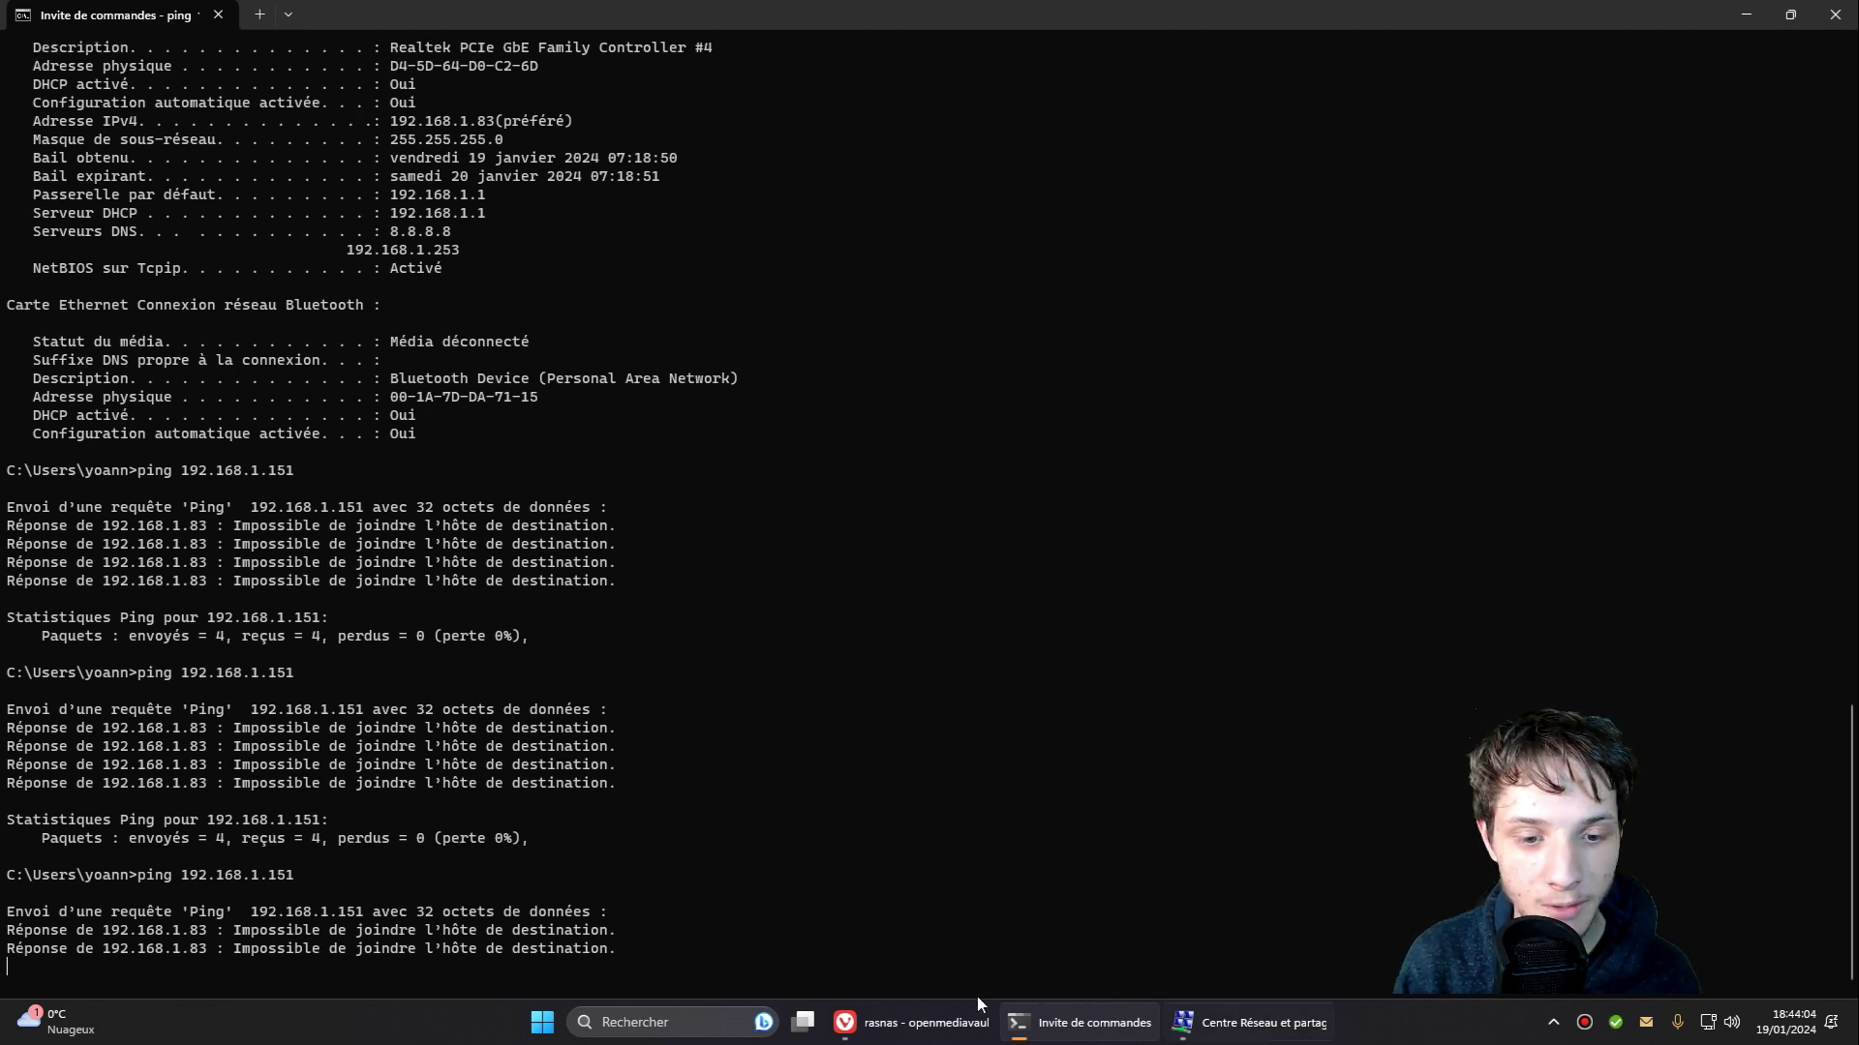
pyautogui.click(910, 1023)
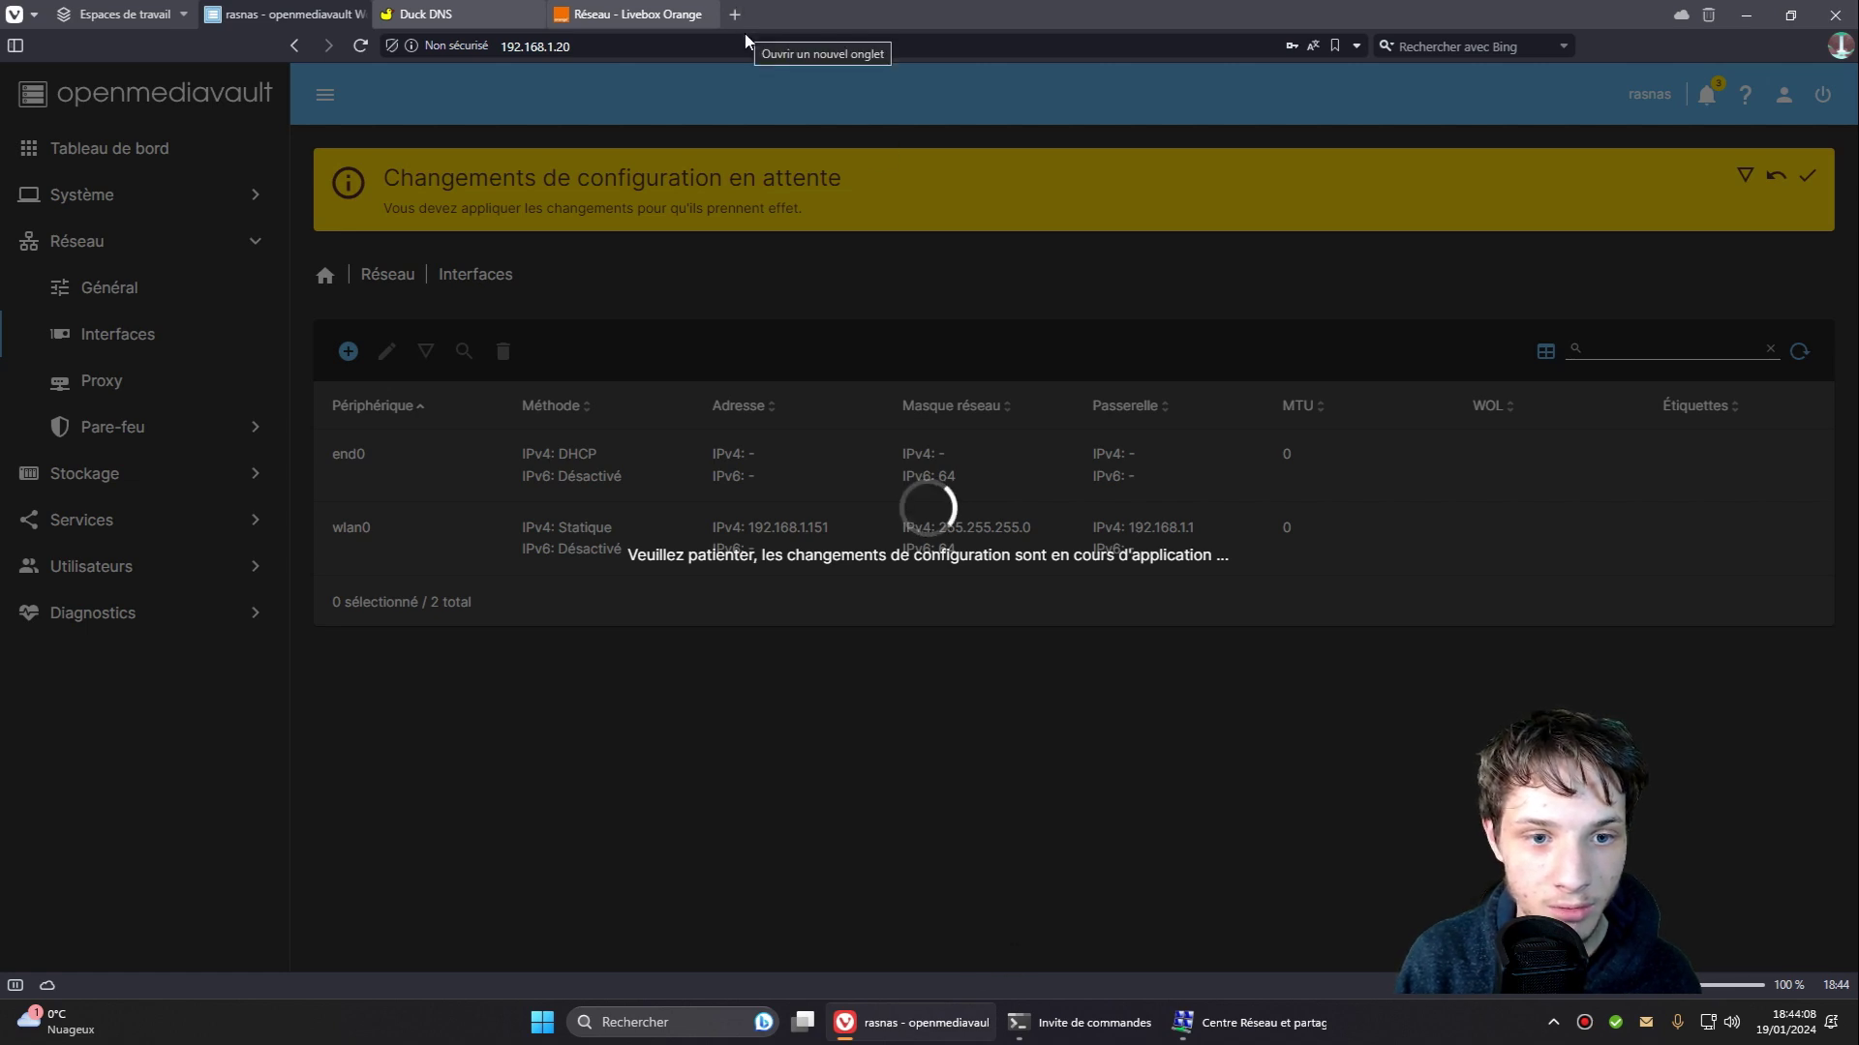
pyautogui.click(1088, 1031)
pyautogui.press('Up')
pyautogui.press('Return')
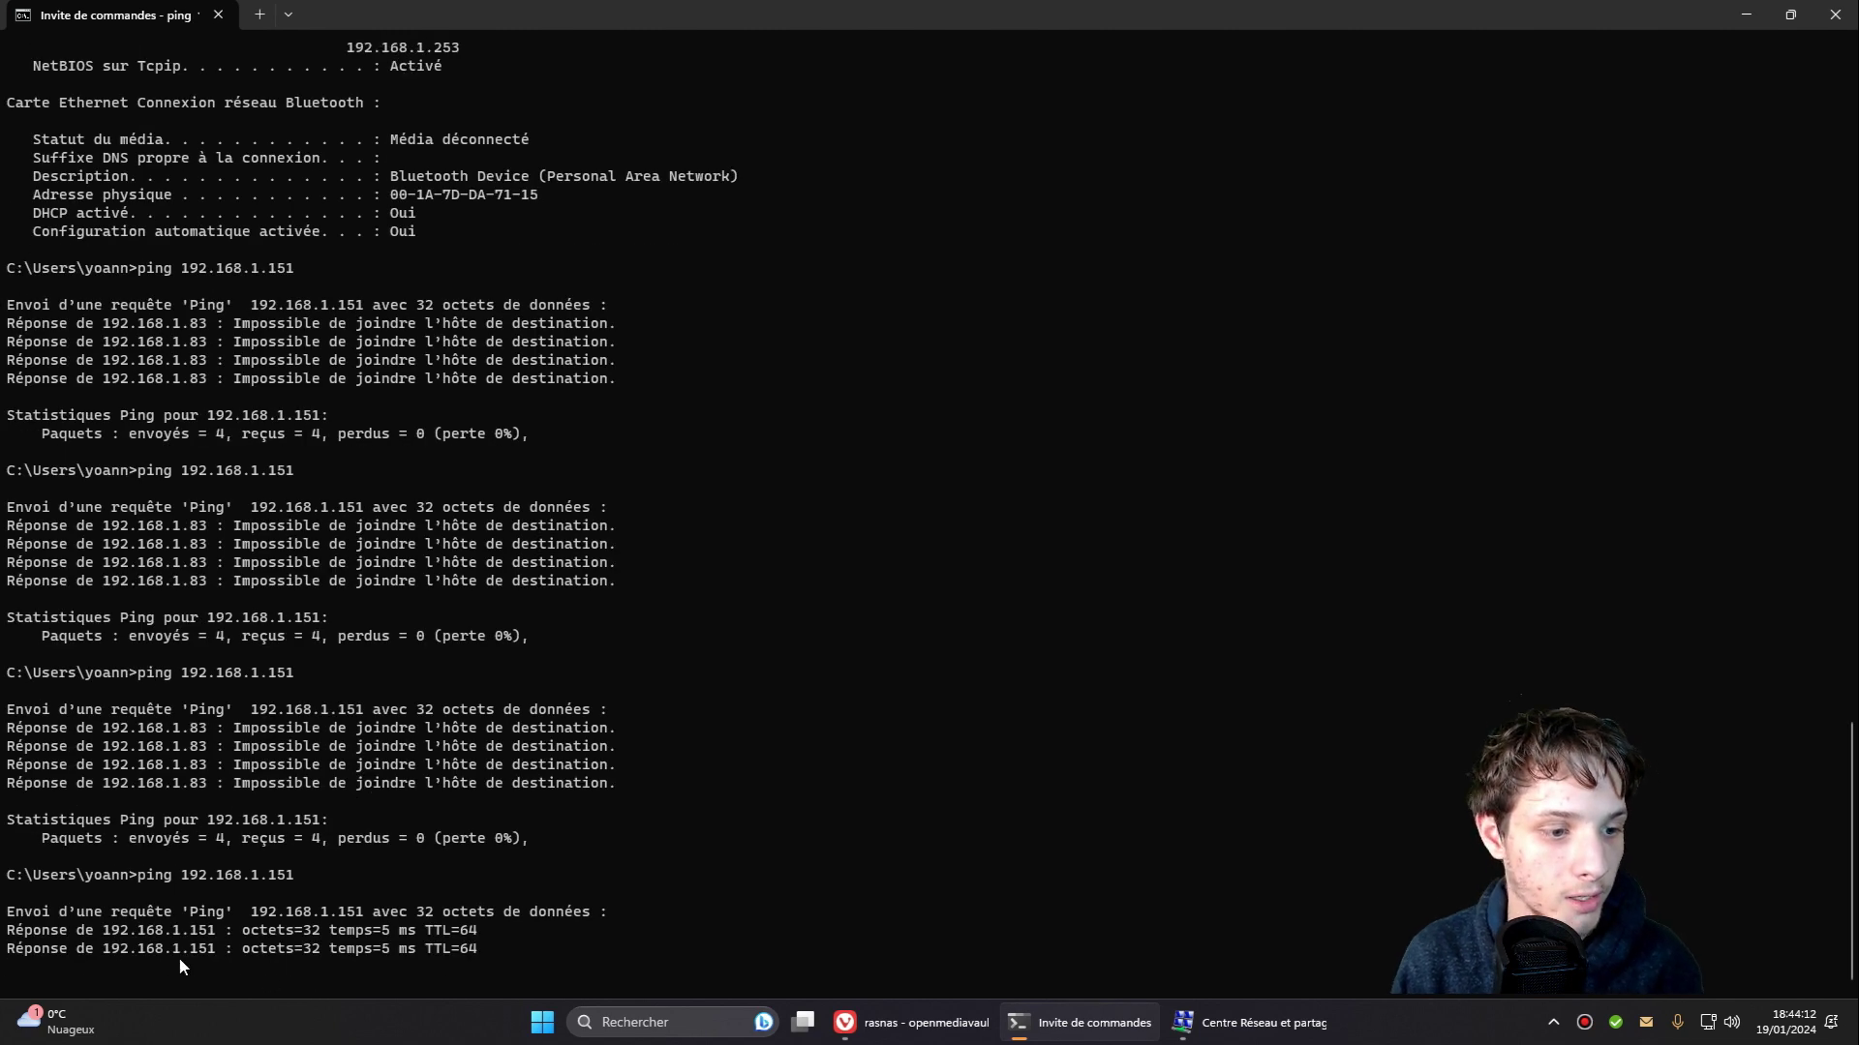
# Step: Point the browser at the NAS's new address 192.168.1.151
pyautogui.click(910, 1022)
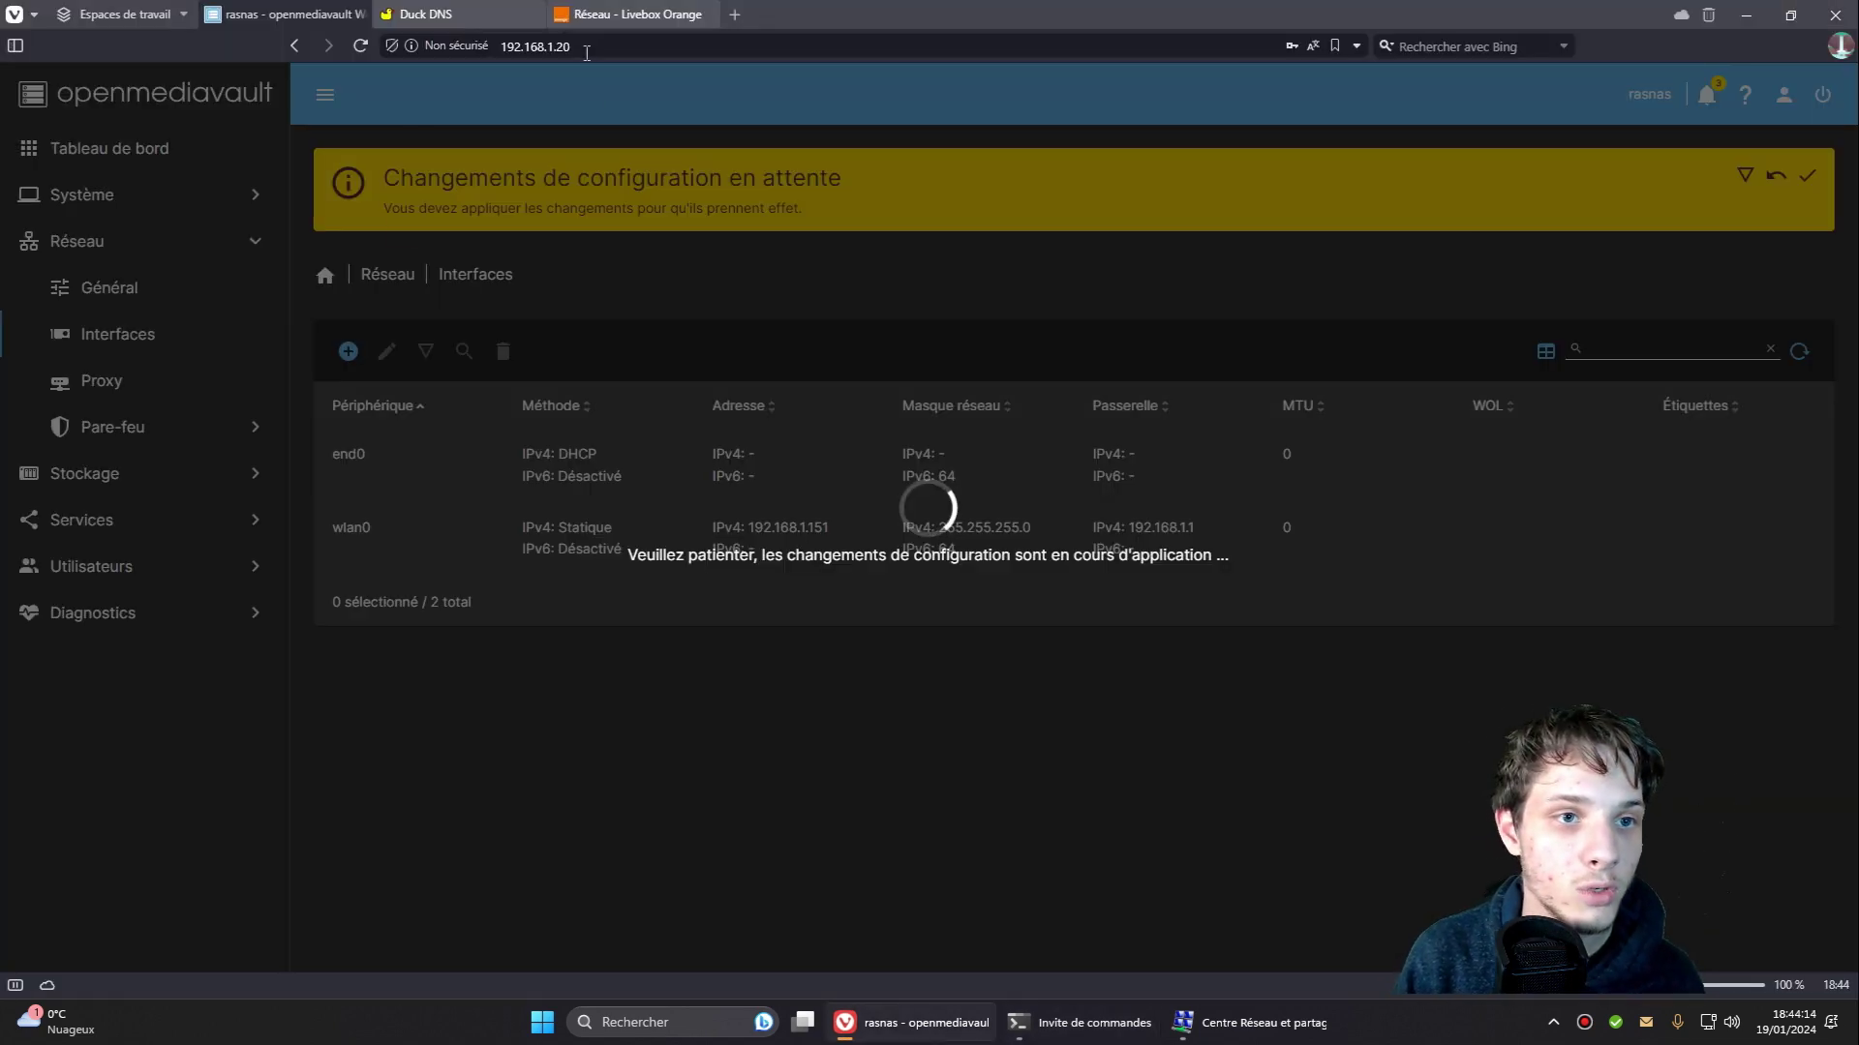
pyautogui.moveTo(565, 46); pyautogui.dragTo(587, 47)
pyautogui.hotkey('shift', 'Right')
pyautogui.hotkey('shift', 'Right')
pyautogui.hotkey('shift', 'Right')
pyautogui.hotkey('shift', 'Right')
pyautogui.hotkey('shift', 'Right')
pyautogui.hotkey('shift', 'Right')
pyautogui.hotkey('shift', 'Right')
pyautogui.hotkey('shift', 'Right')
pyautogui.moveTo(592, 46)
pyautogui.mouseDown()
pyautogui.moveTo(726, 47)
pyautogui.moveTo(591, 46)
pyautogui.mouseUp()
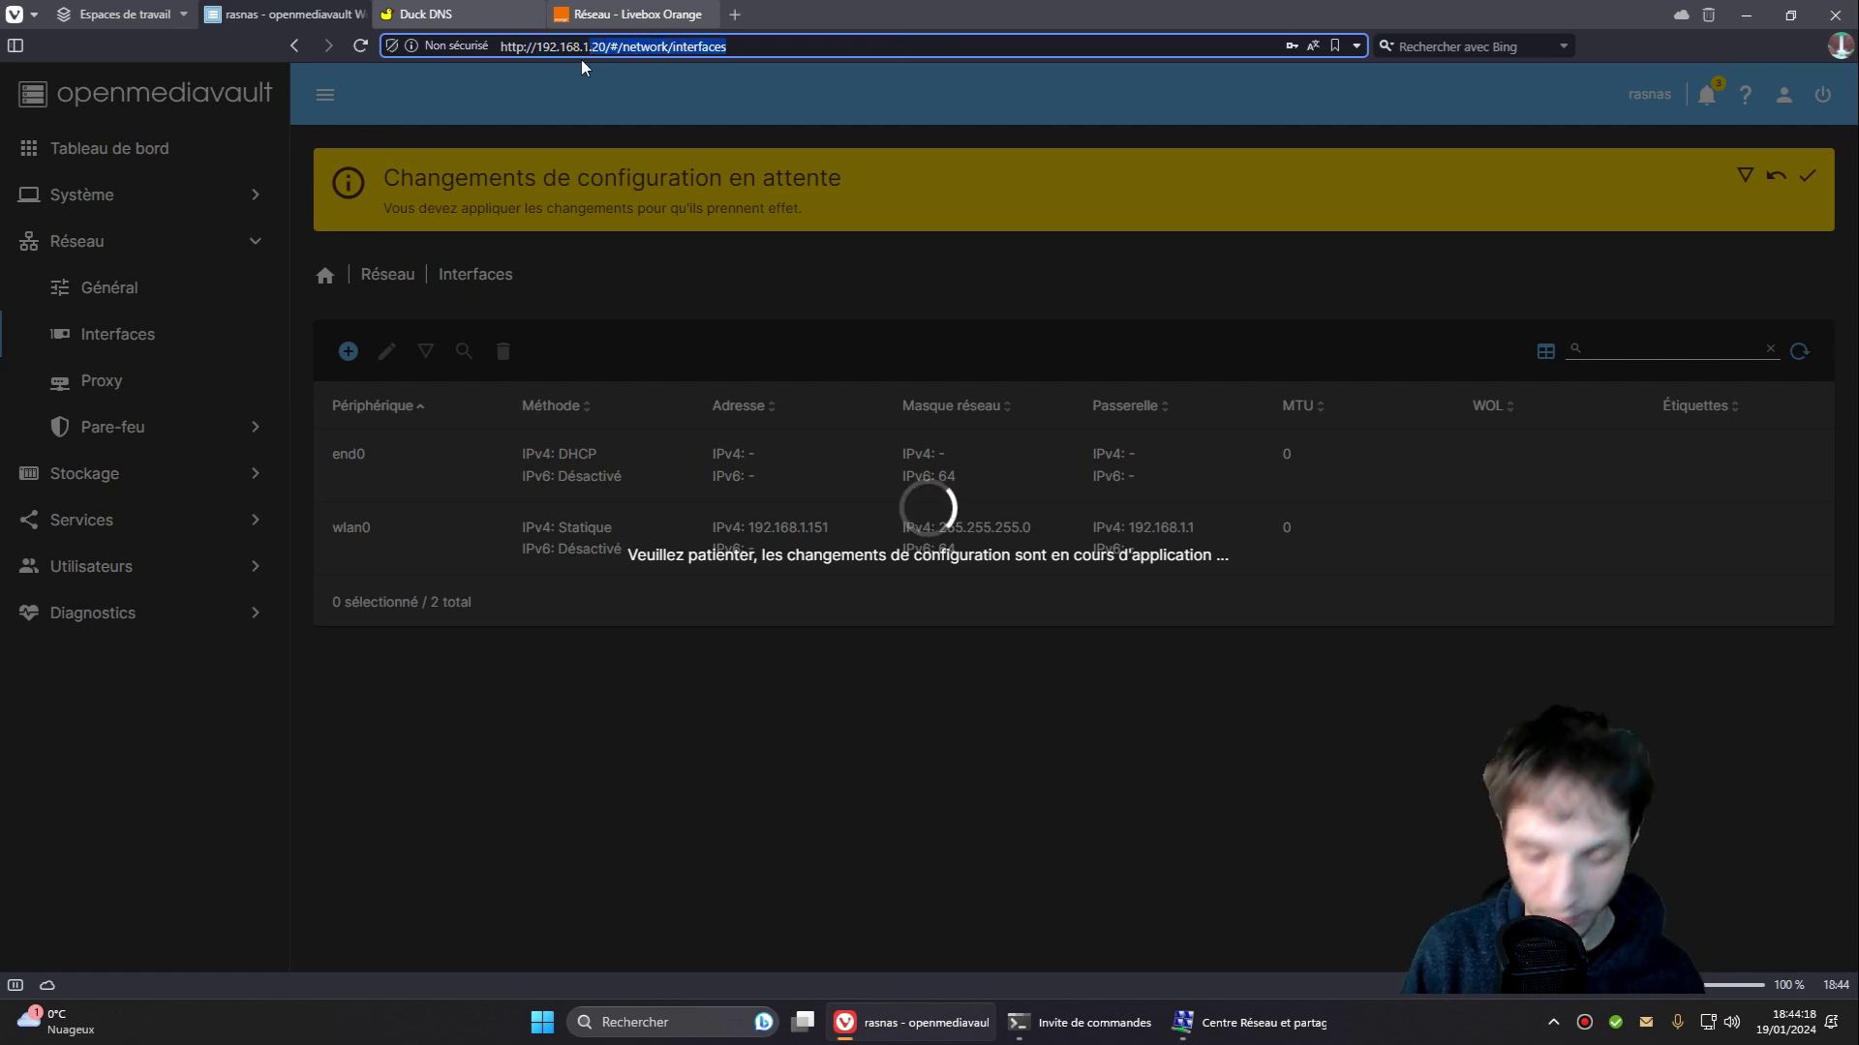
pyautogui.press('BackSpace')
pyautogui.write('51')
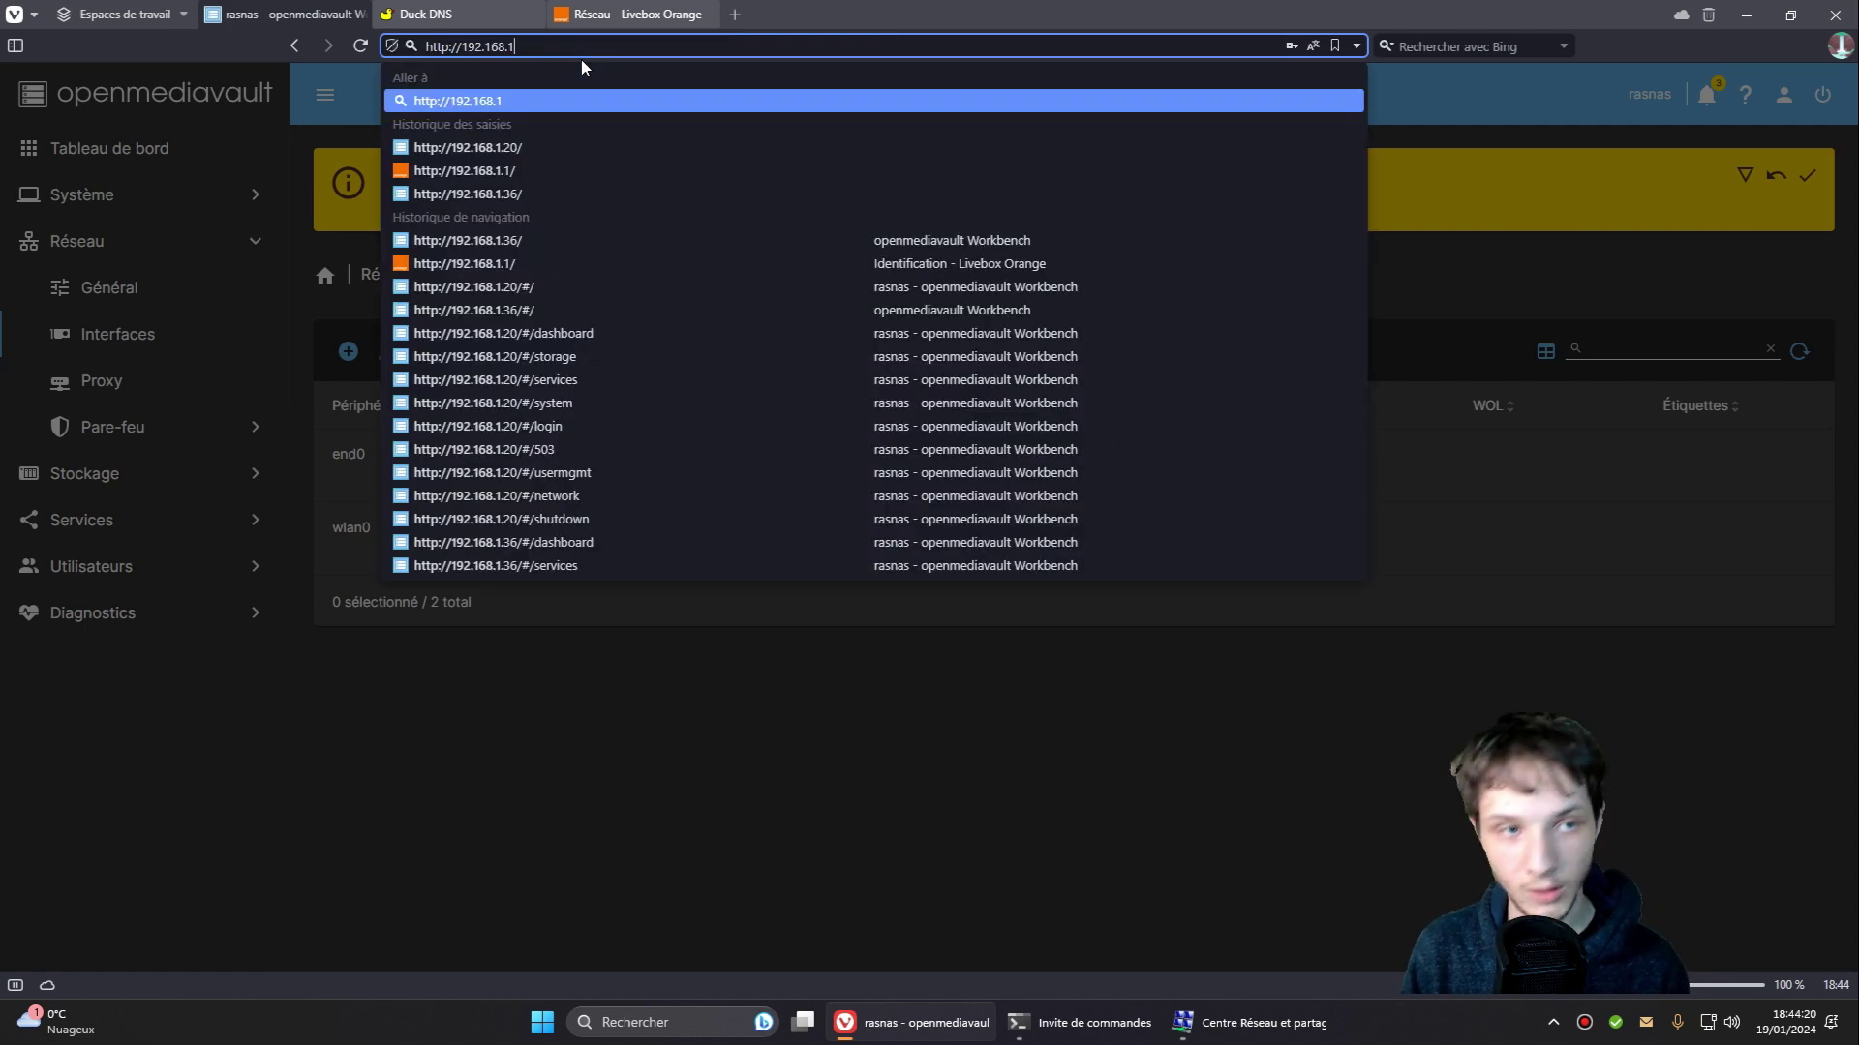
pyautogui.press('Return')
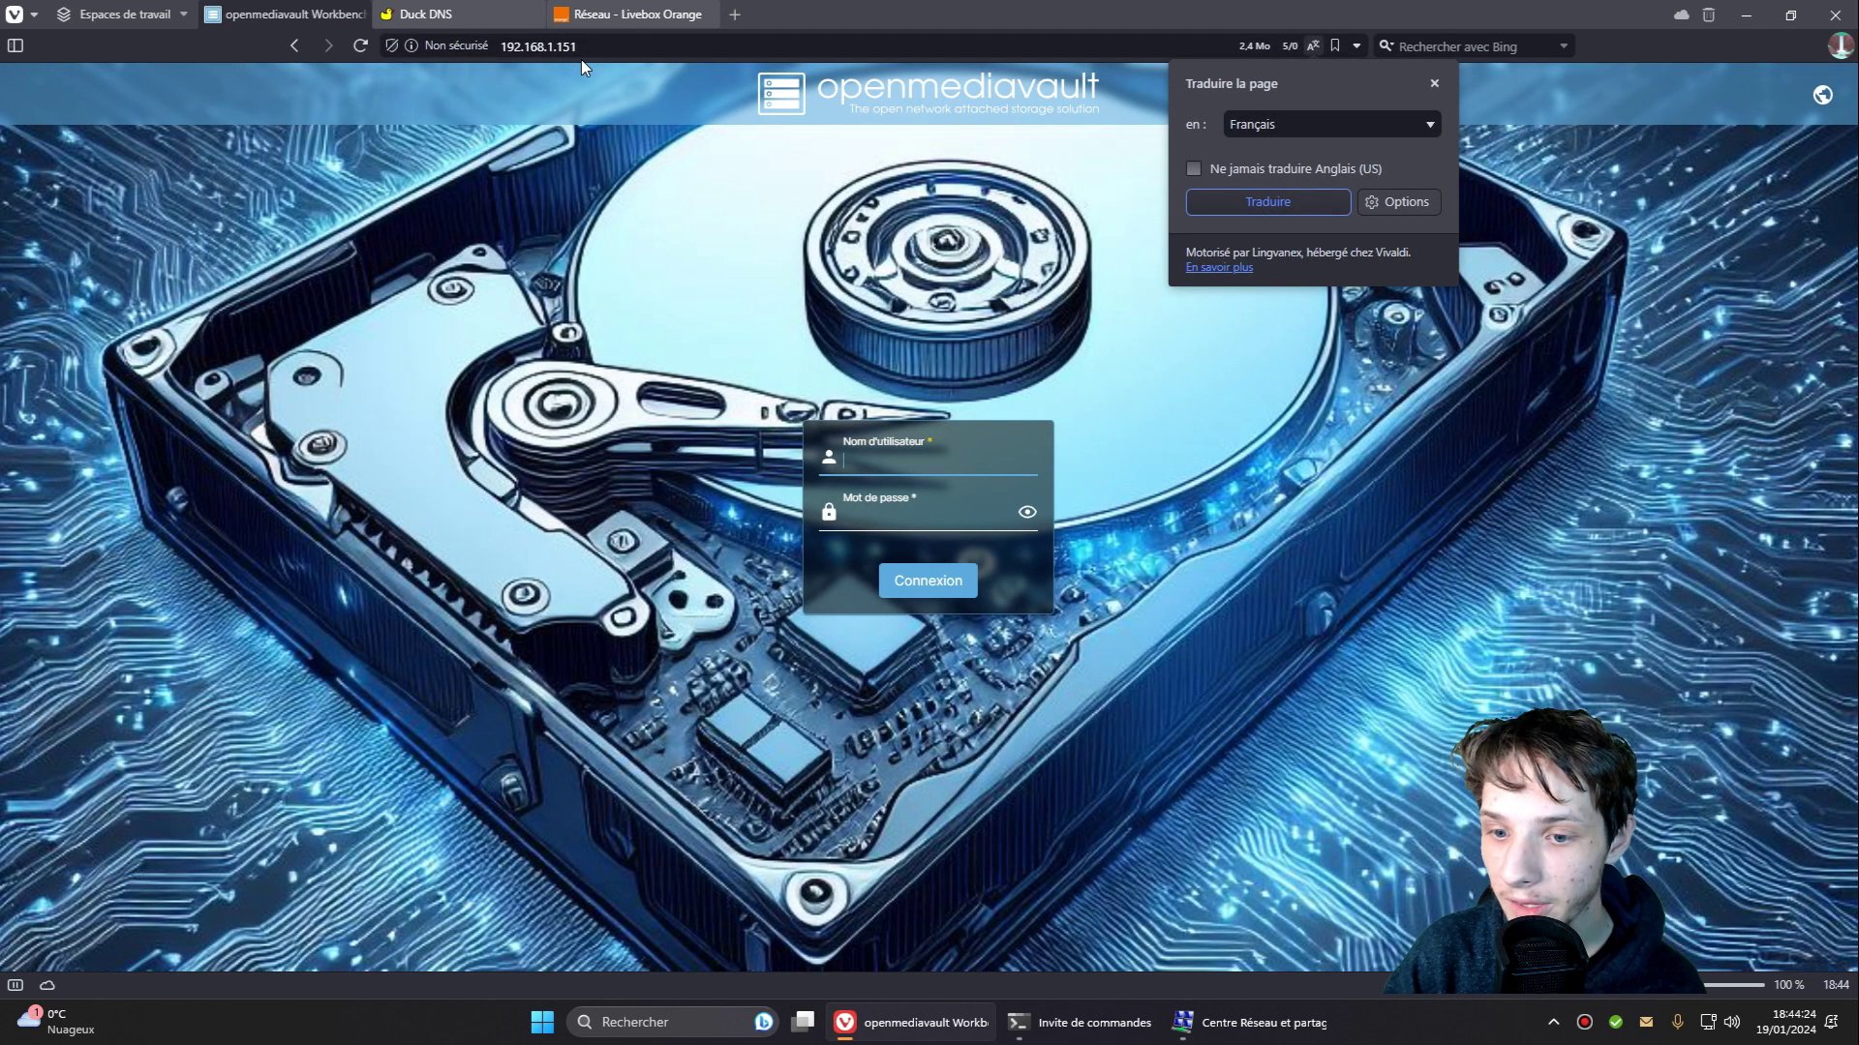
# Step: Log in to openmediavault as admin with the account password and open Services
pyautogui.press('Tab')
pyautogui.write('************')
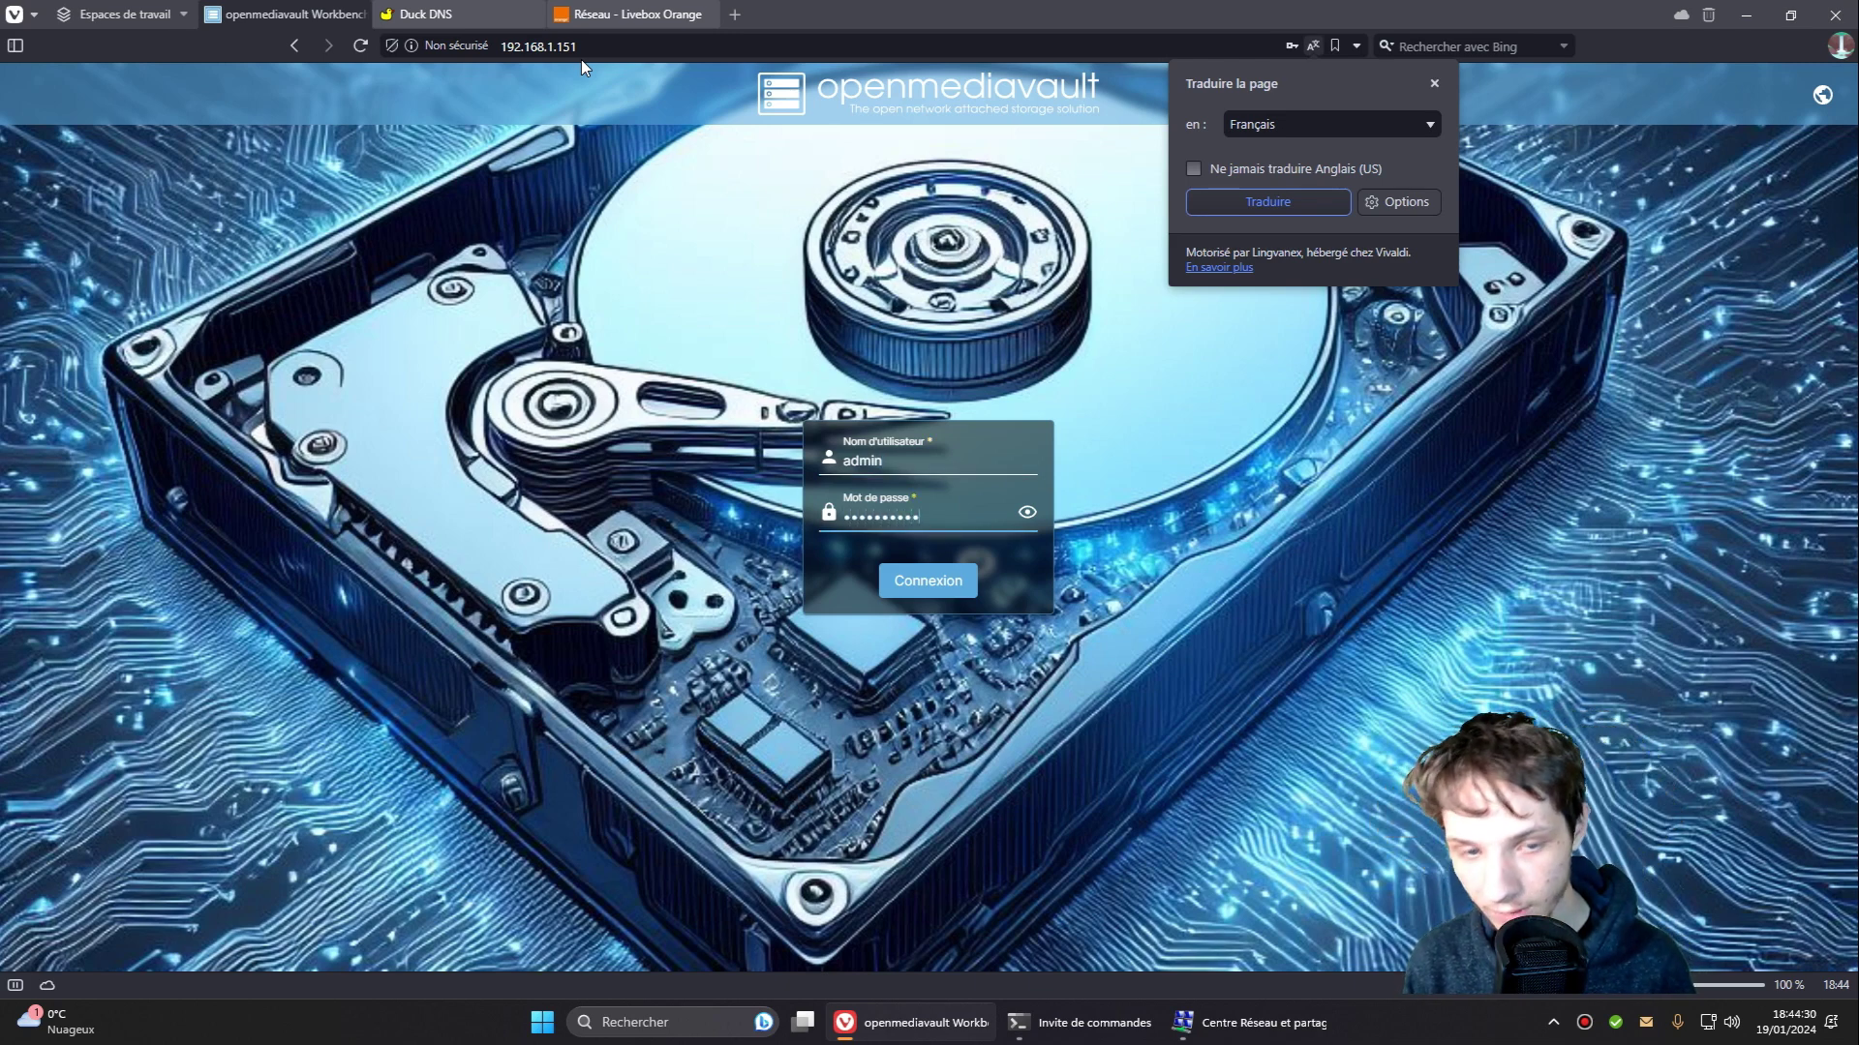
pyautogui.press('Return')
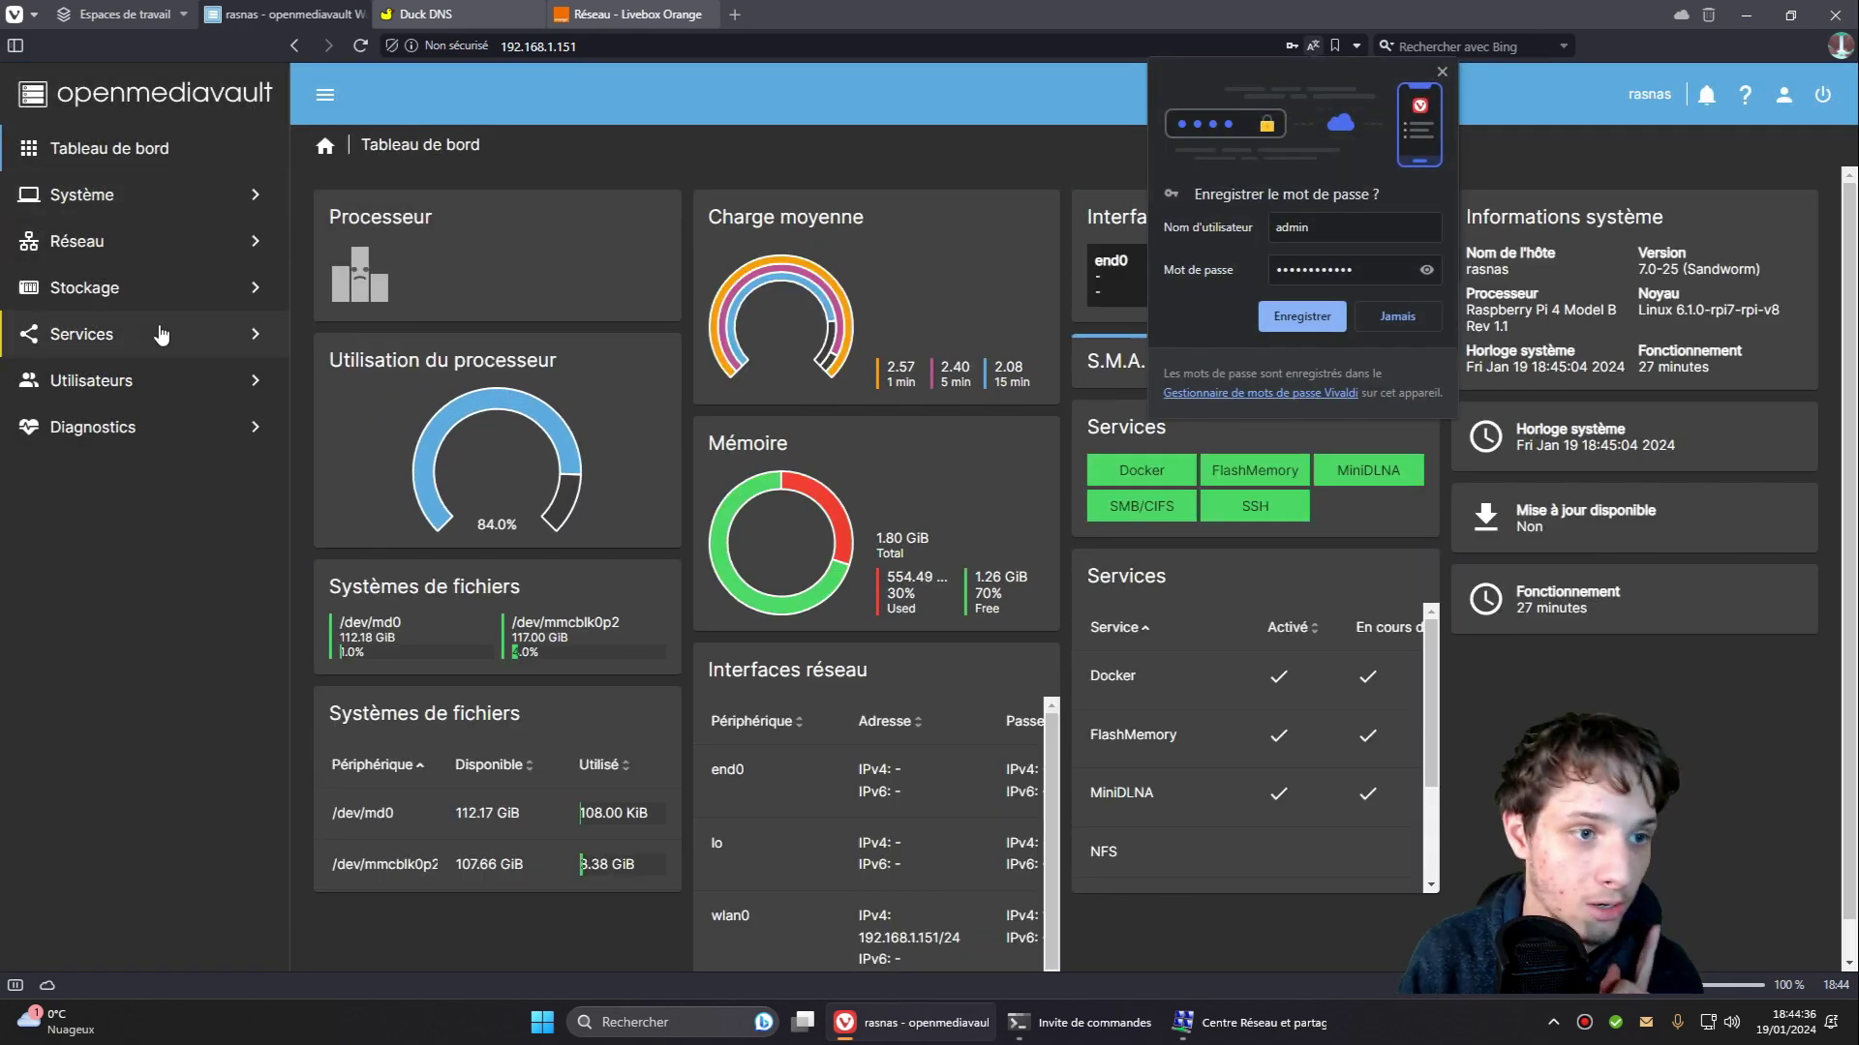
pyautogui.click(136, 334)
# Step: Go to Compose Files, declining the browser's password save, and choose Add from Example
pyautogui.click(136, 381)
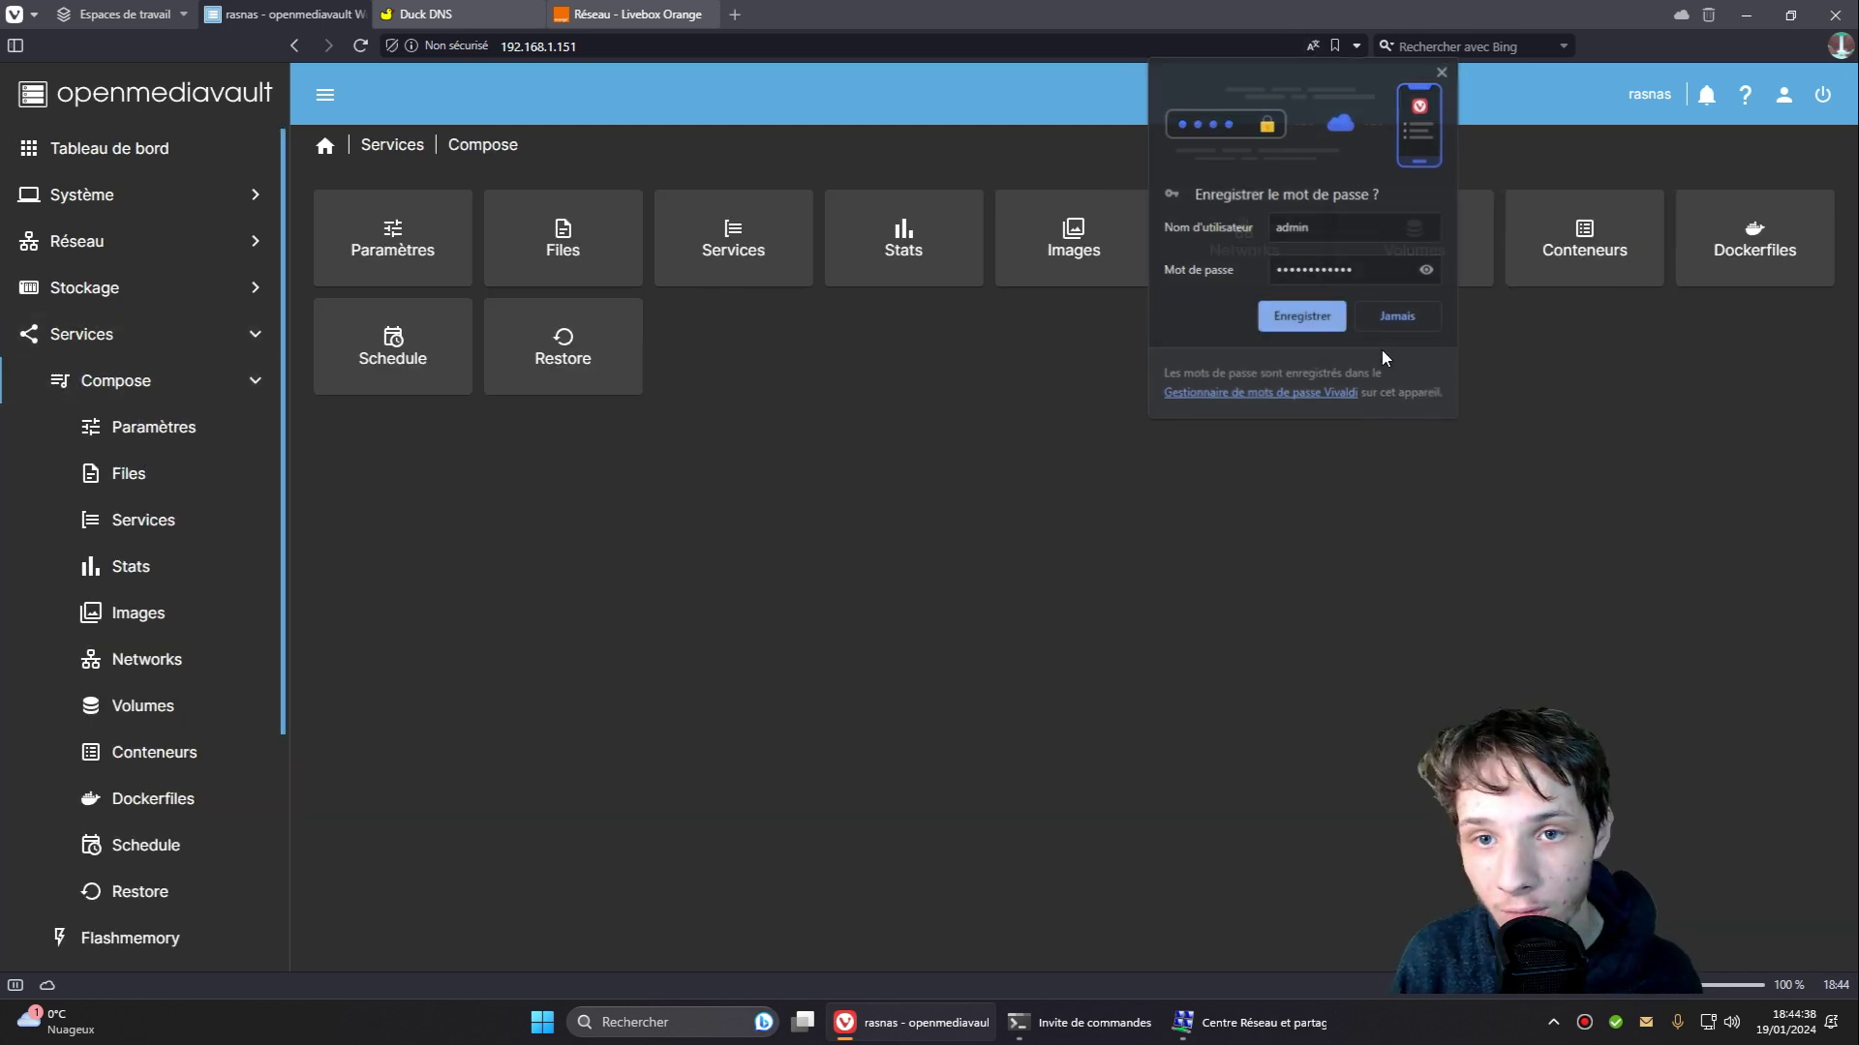
pyautogui.click(1399, 320)
pyautogui.click(579, 244)
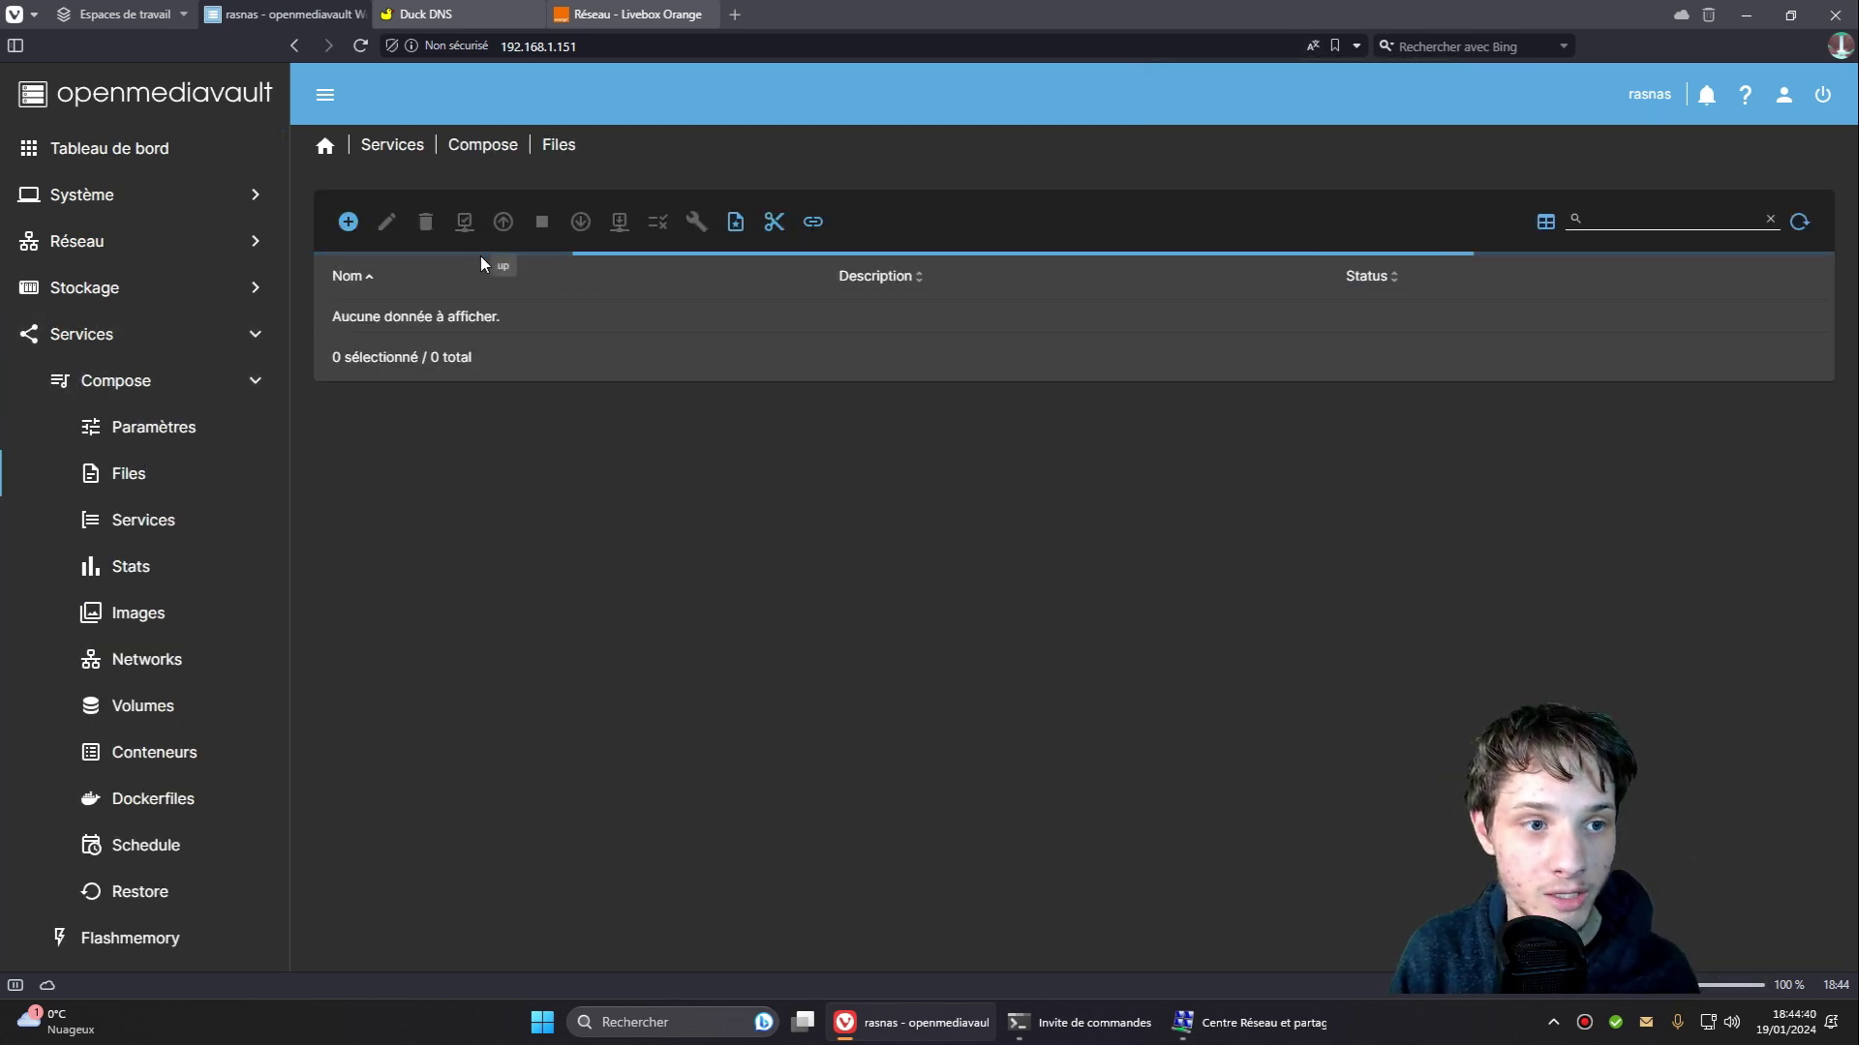
pyautogui.click(349, 222)
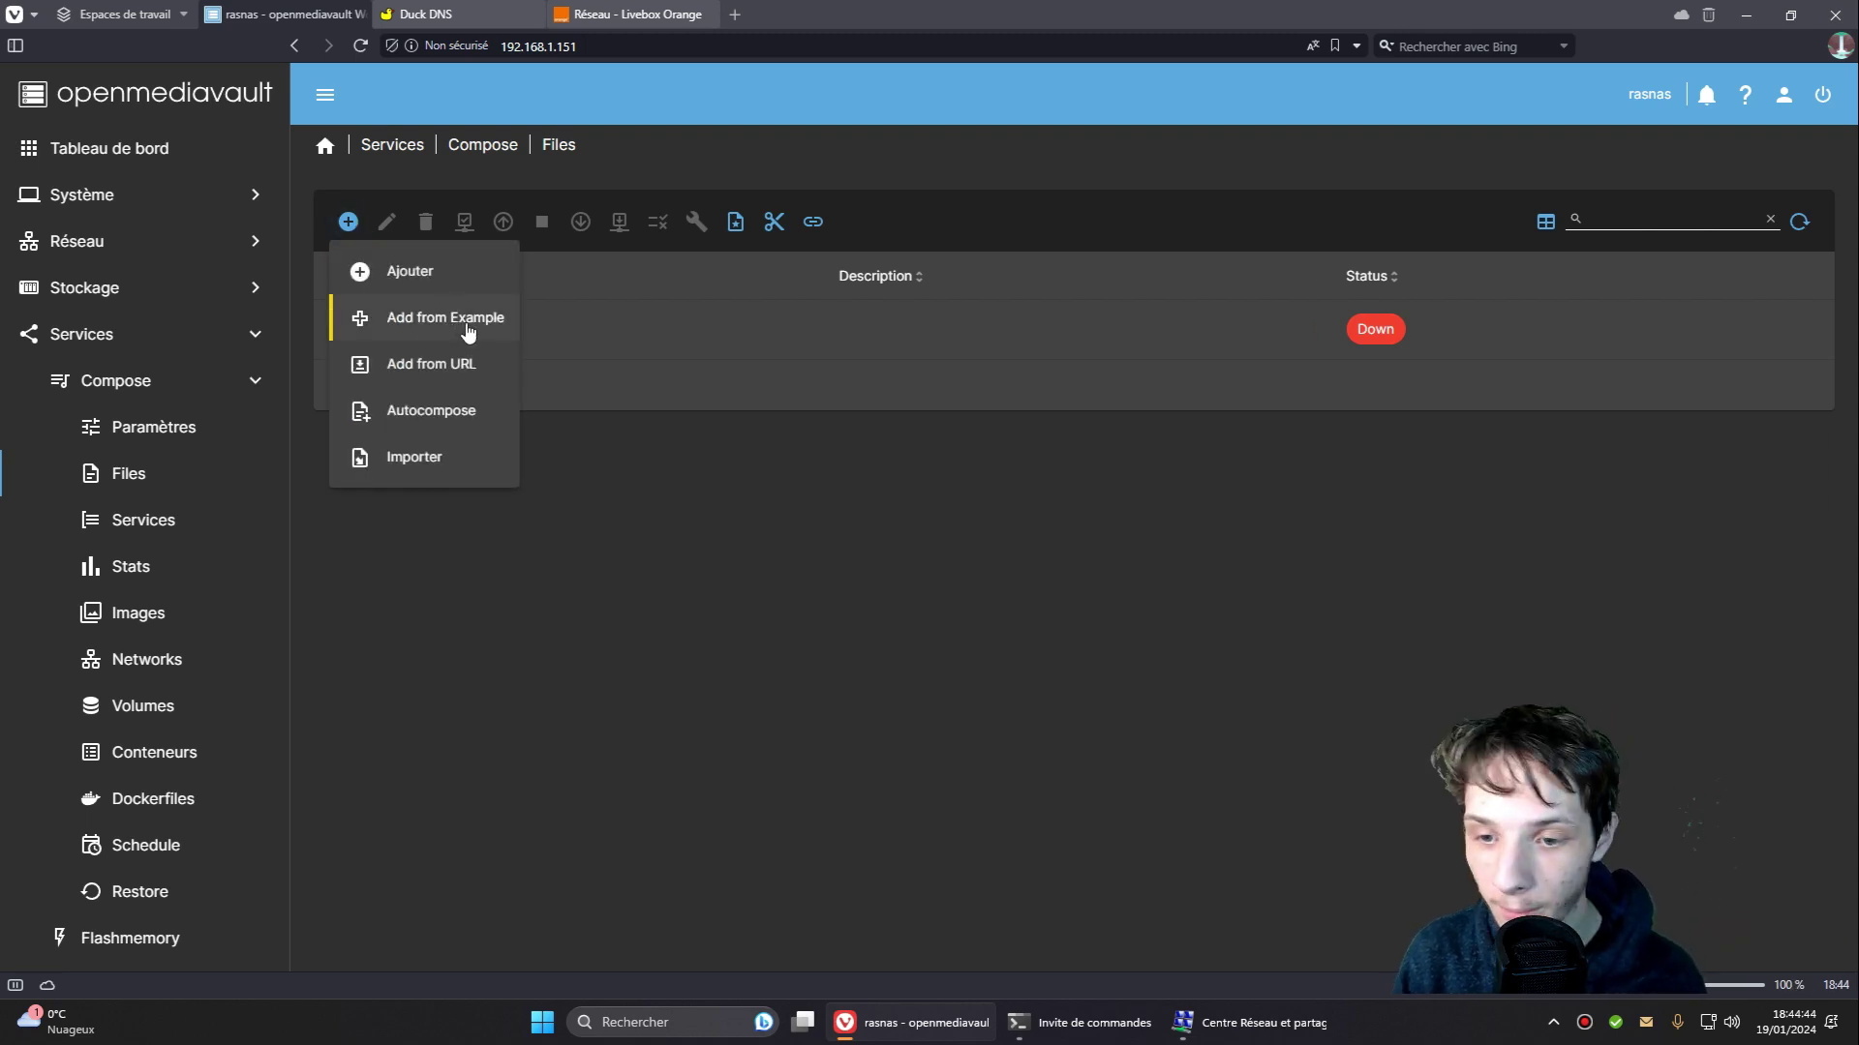
pyautogui.click(469, 327)
# Step: Pick the nginx-proxy-manager MariaDB template, name the file npm, and save it
pyautogui.click(392, 221)
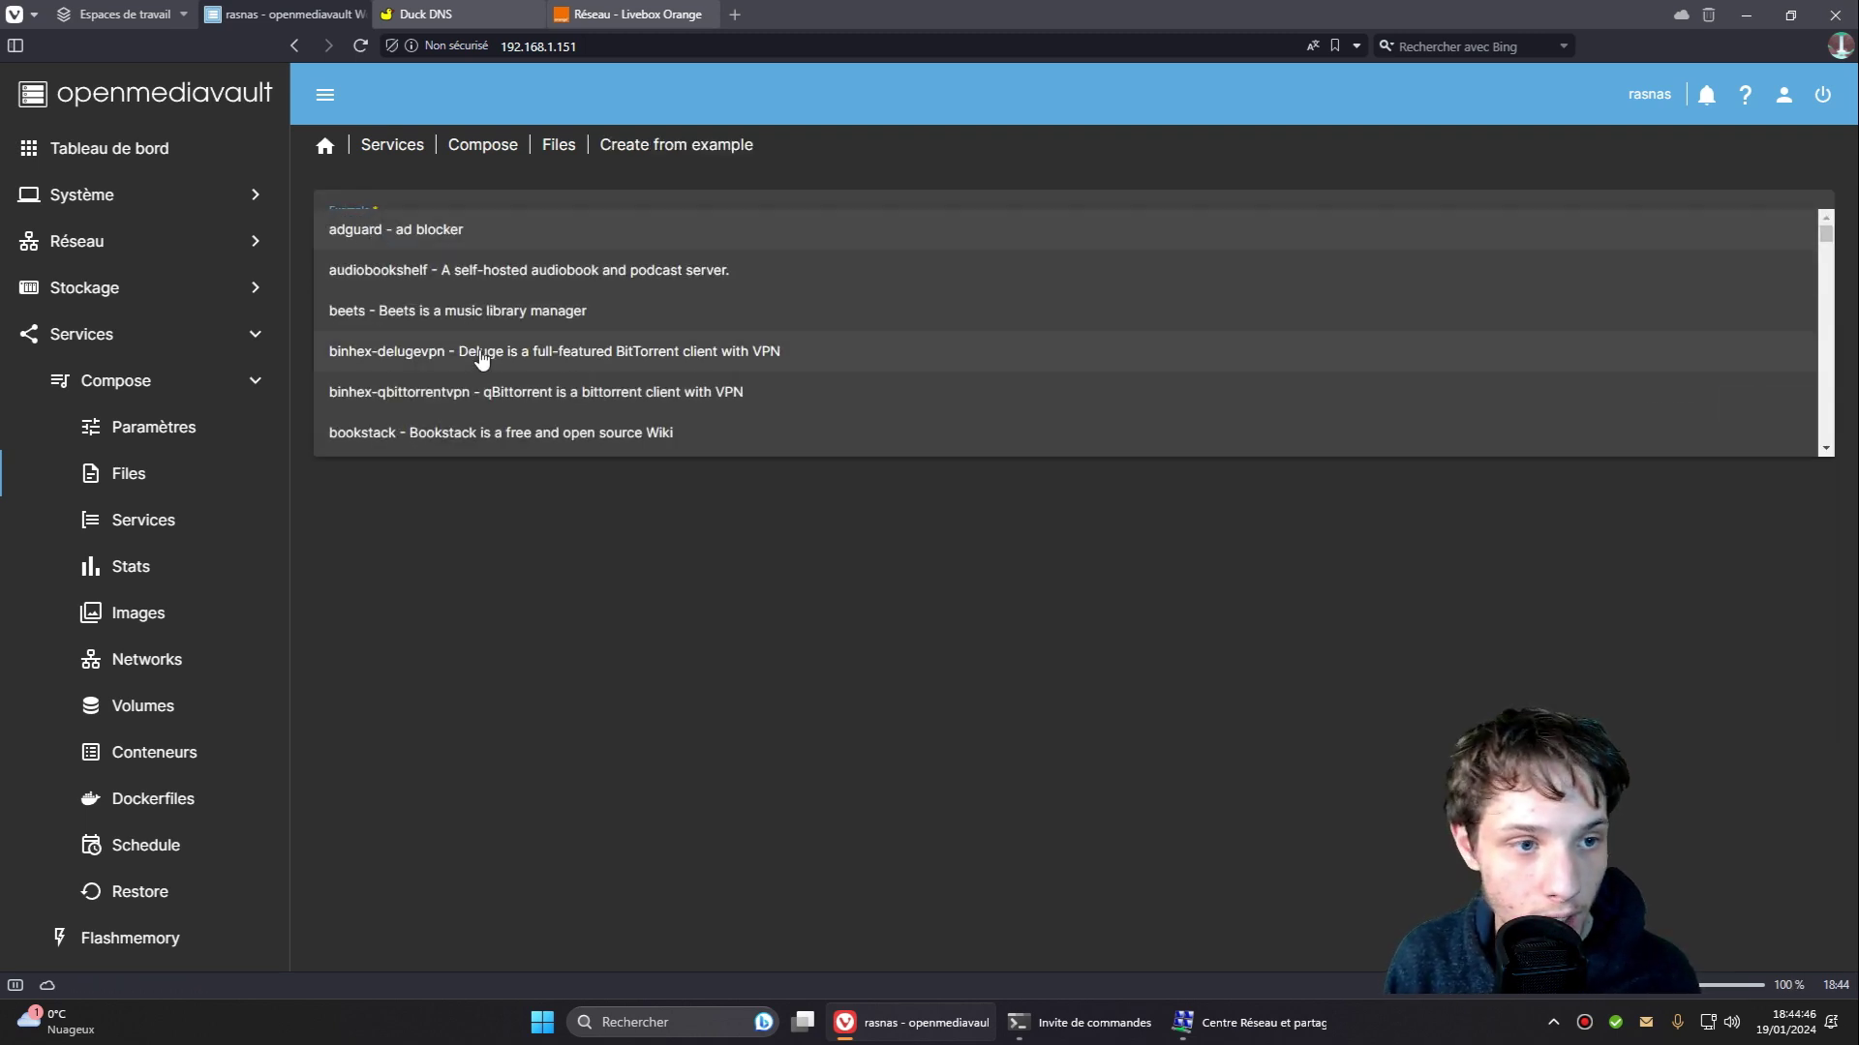
pyautogui.scroll(-10, 476, 352)
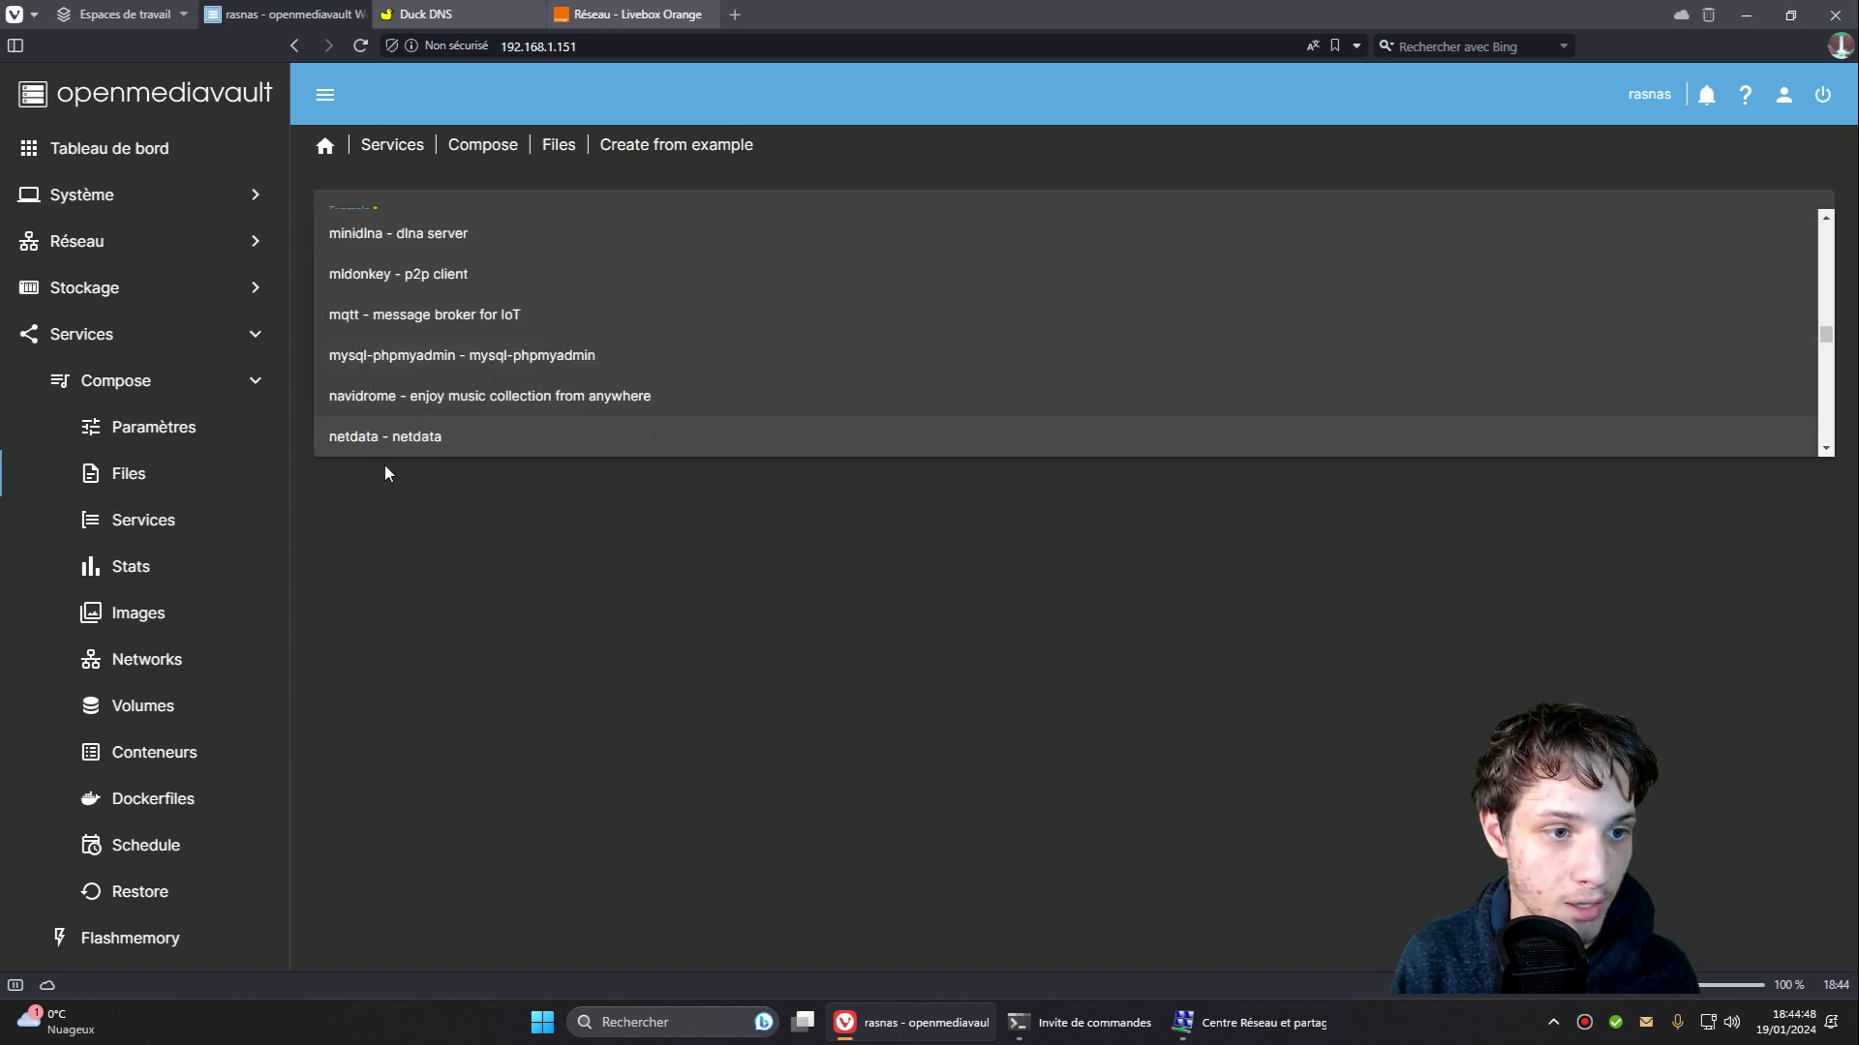
pyautogui.scroll(-2, 358, 455)
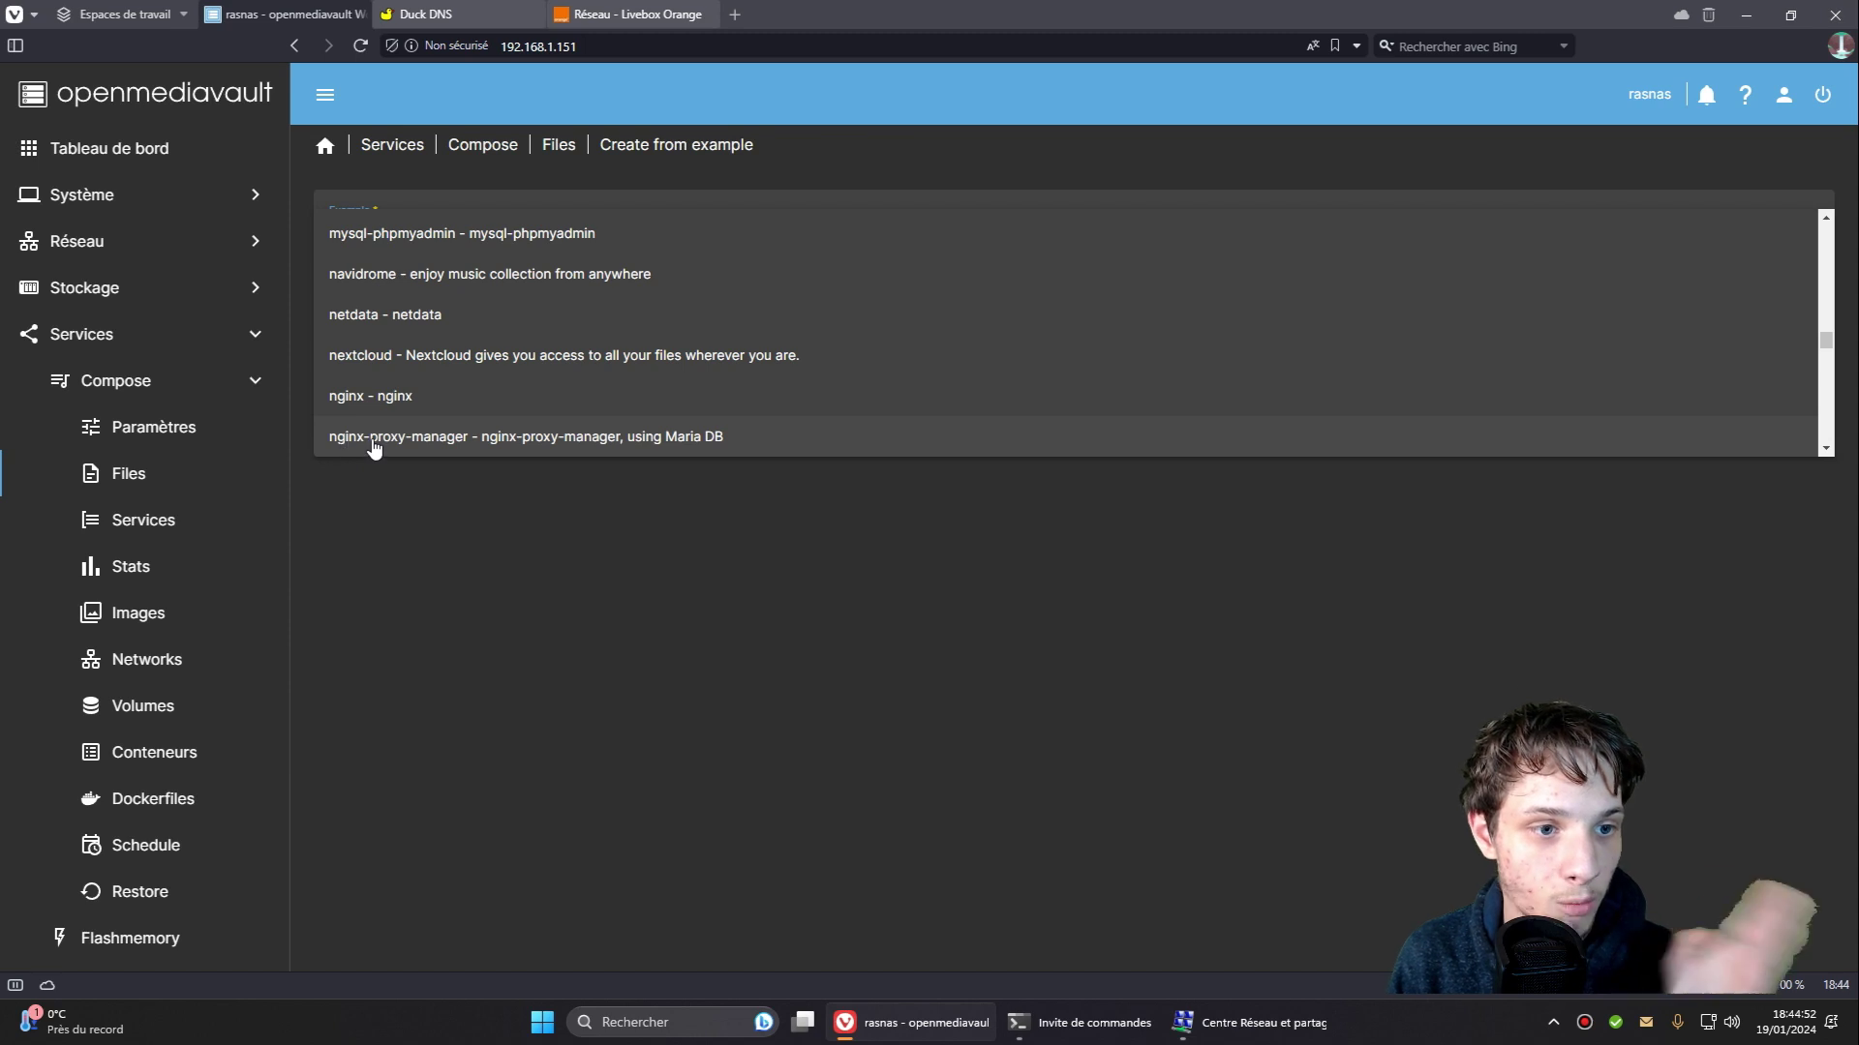
pyautogui.click(432, 441)
pyautogui.click(376, 288)
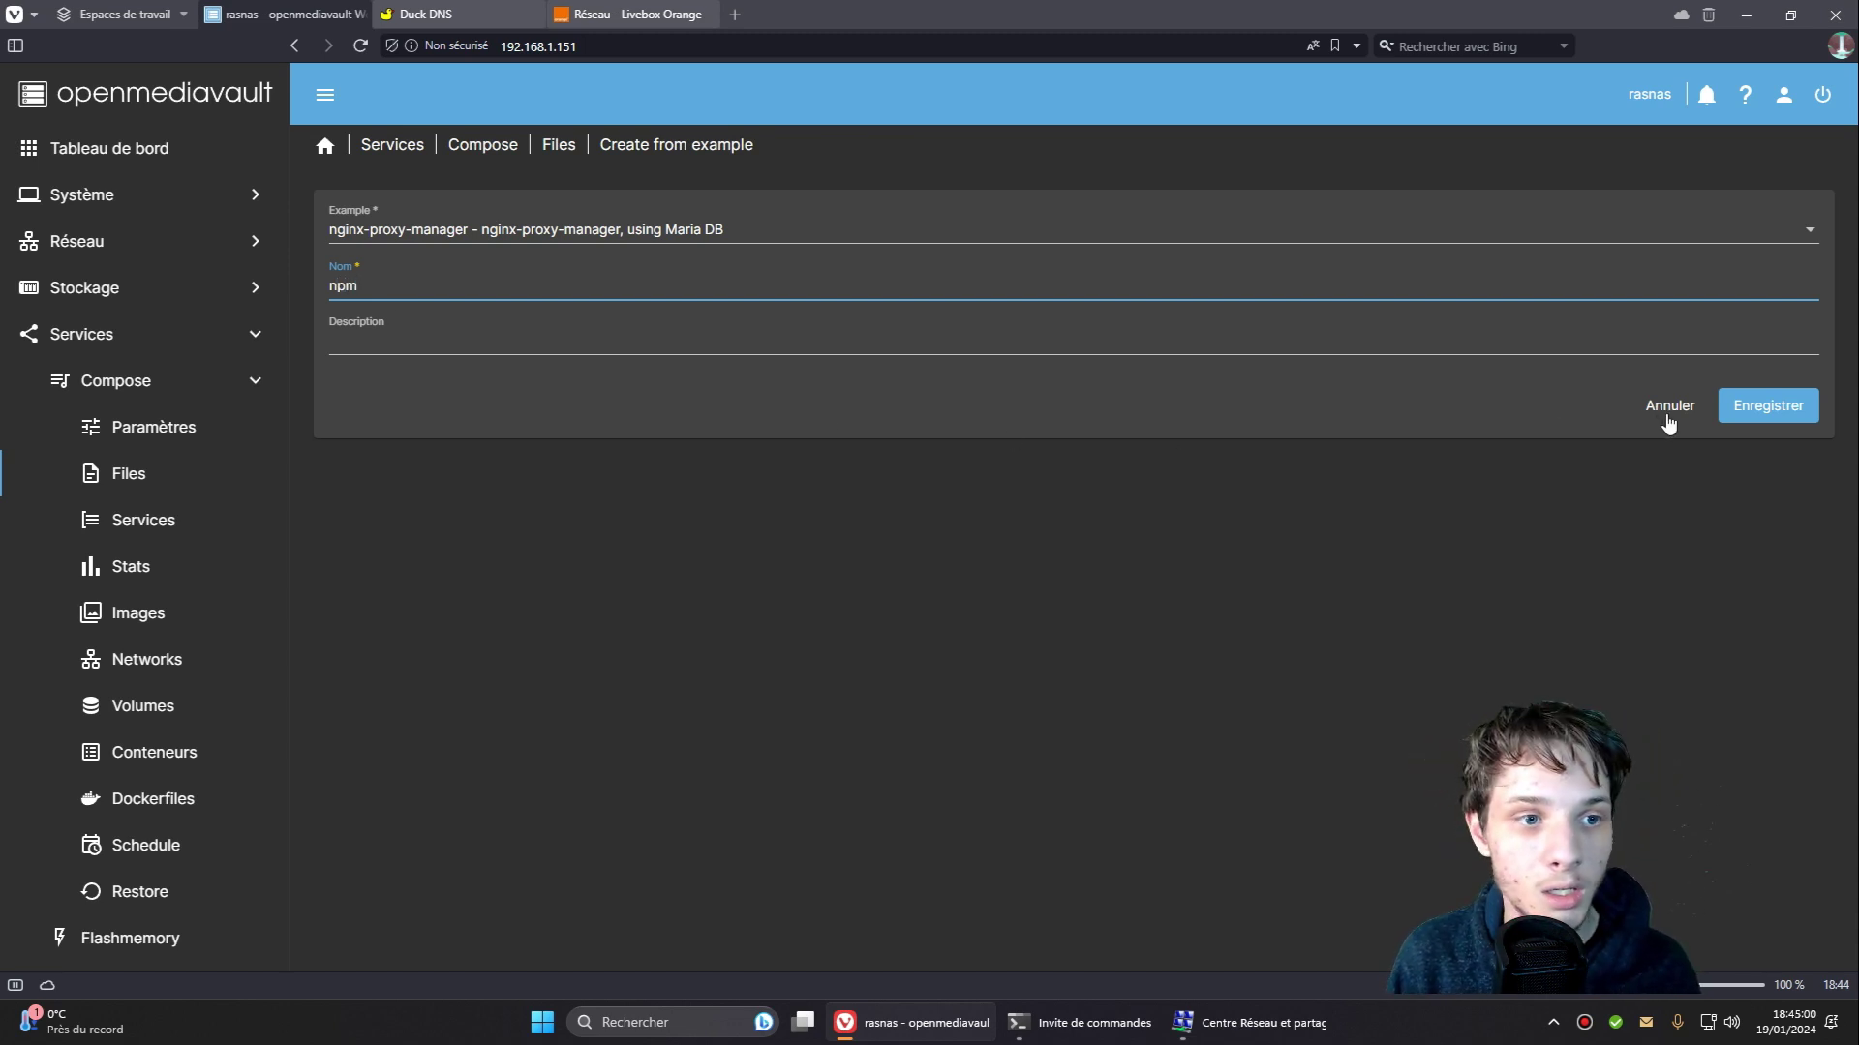
pyautogui.click(1742, 426)
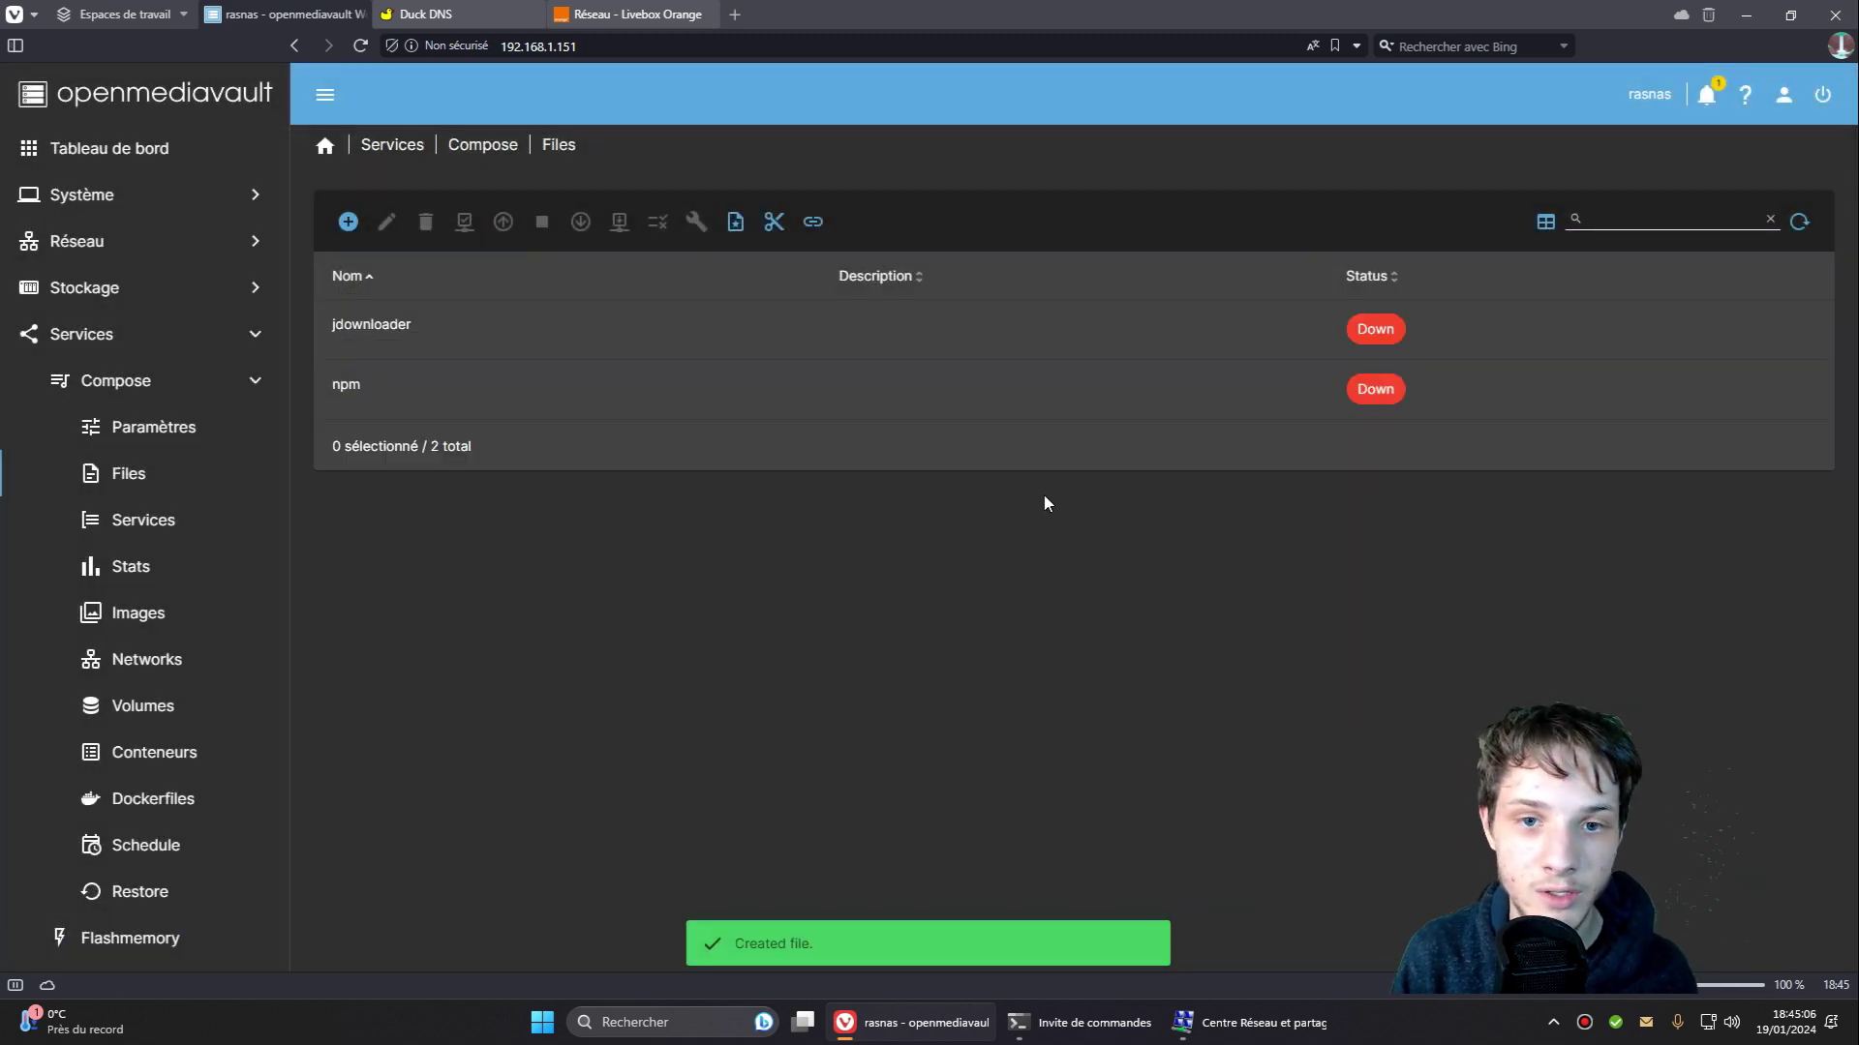
pyautogui.click(514, 392)
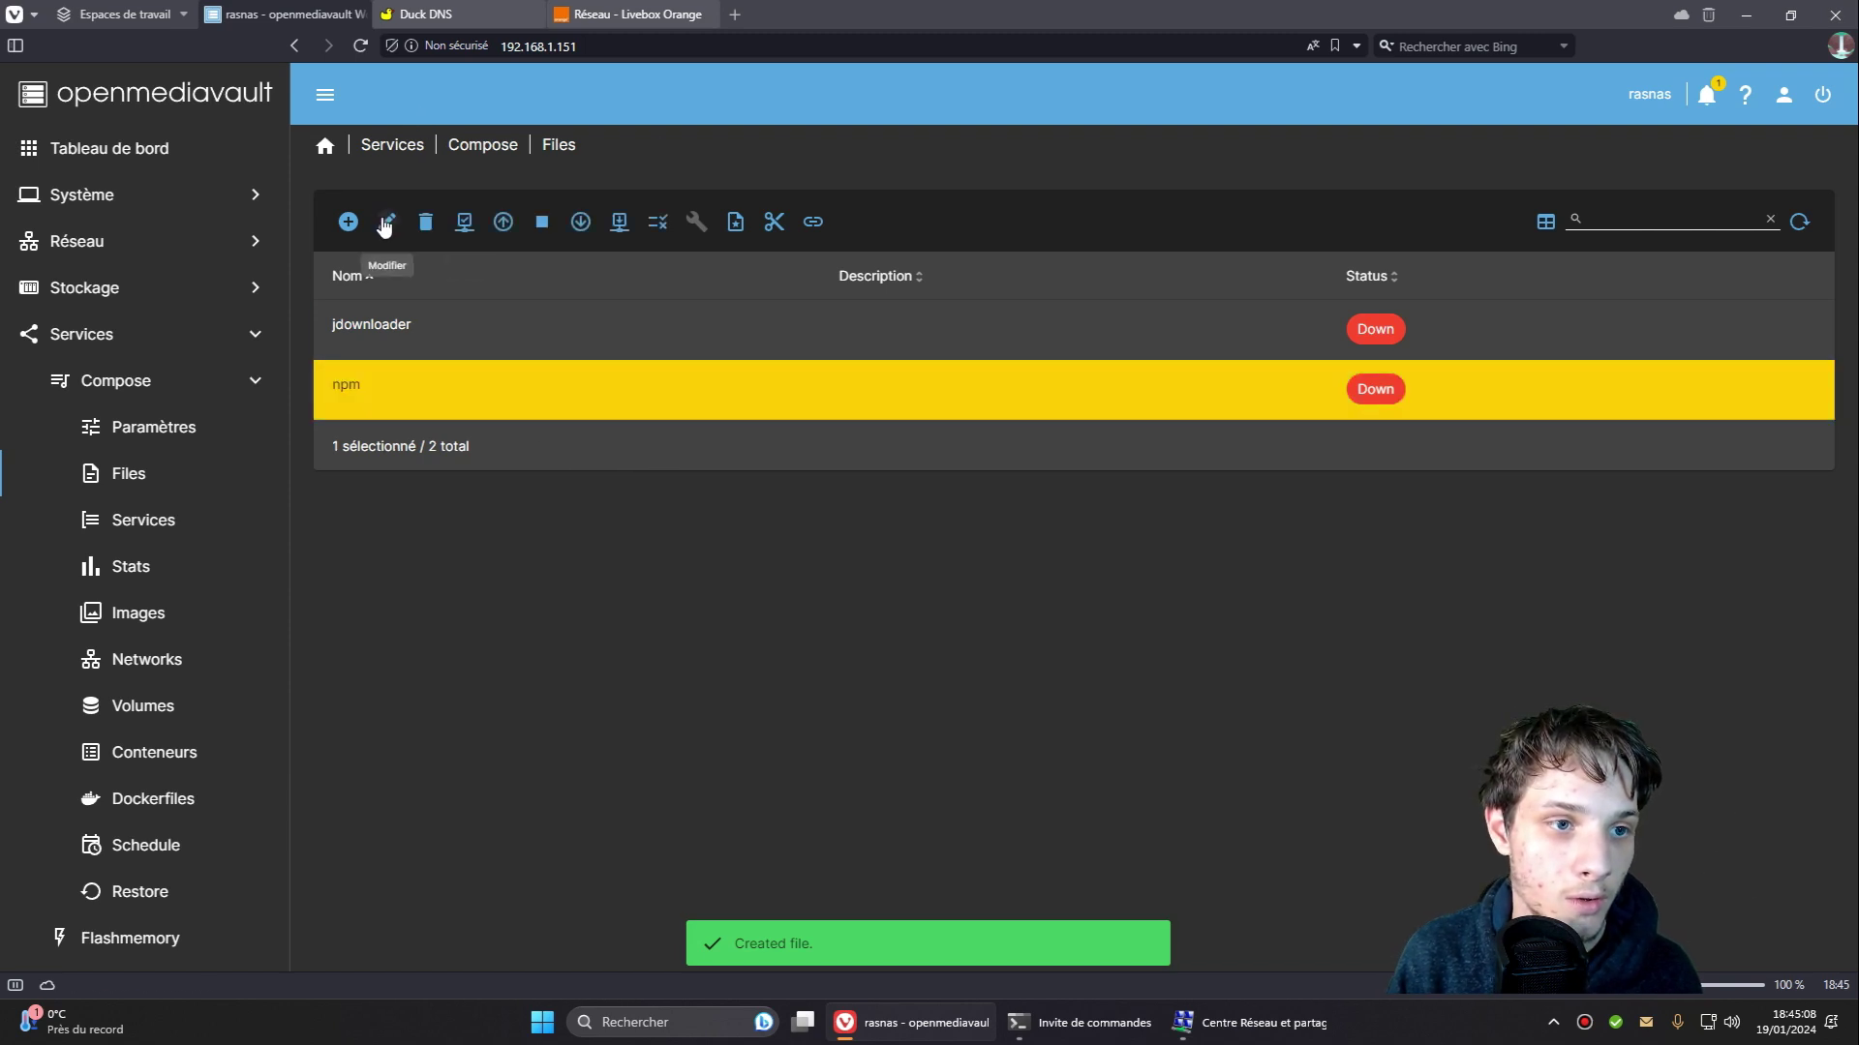
# Step: Open npm for editing and apply openmediavault's pending configuration changes
pyautogui.click(386, 222)
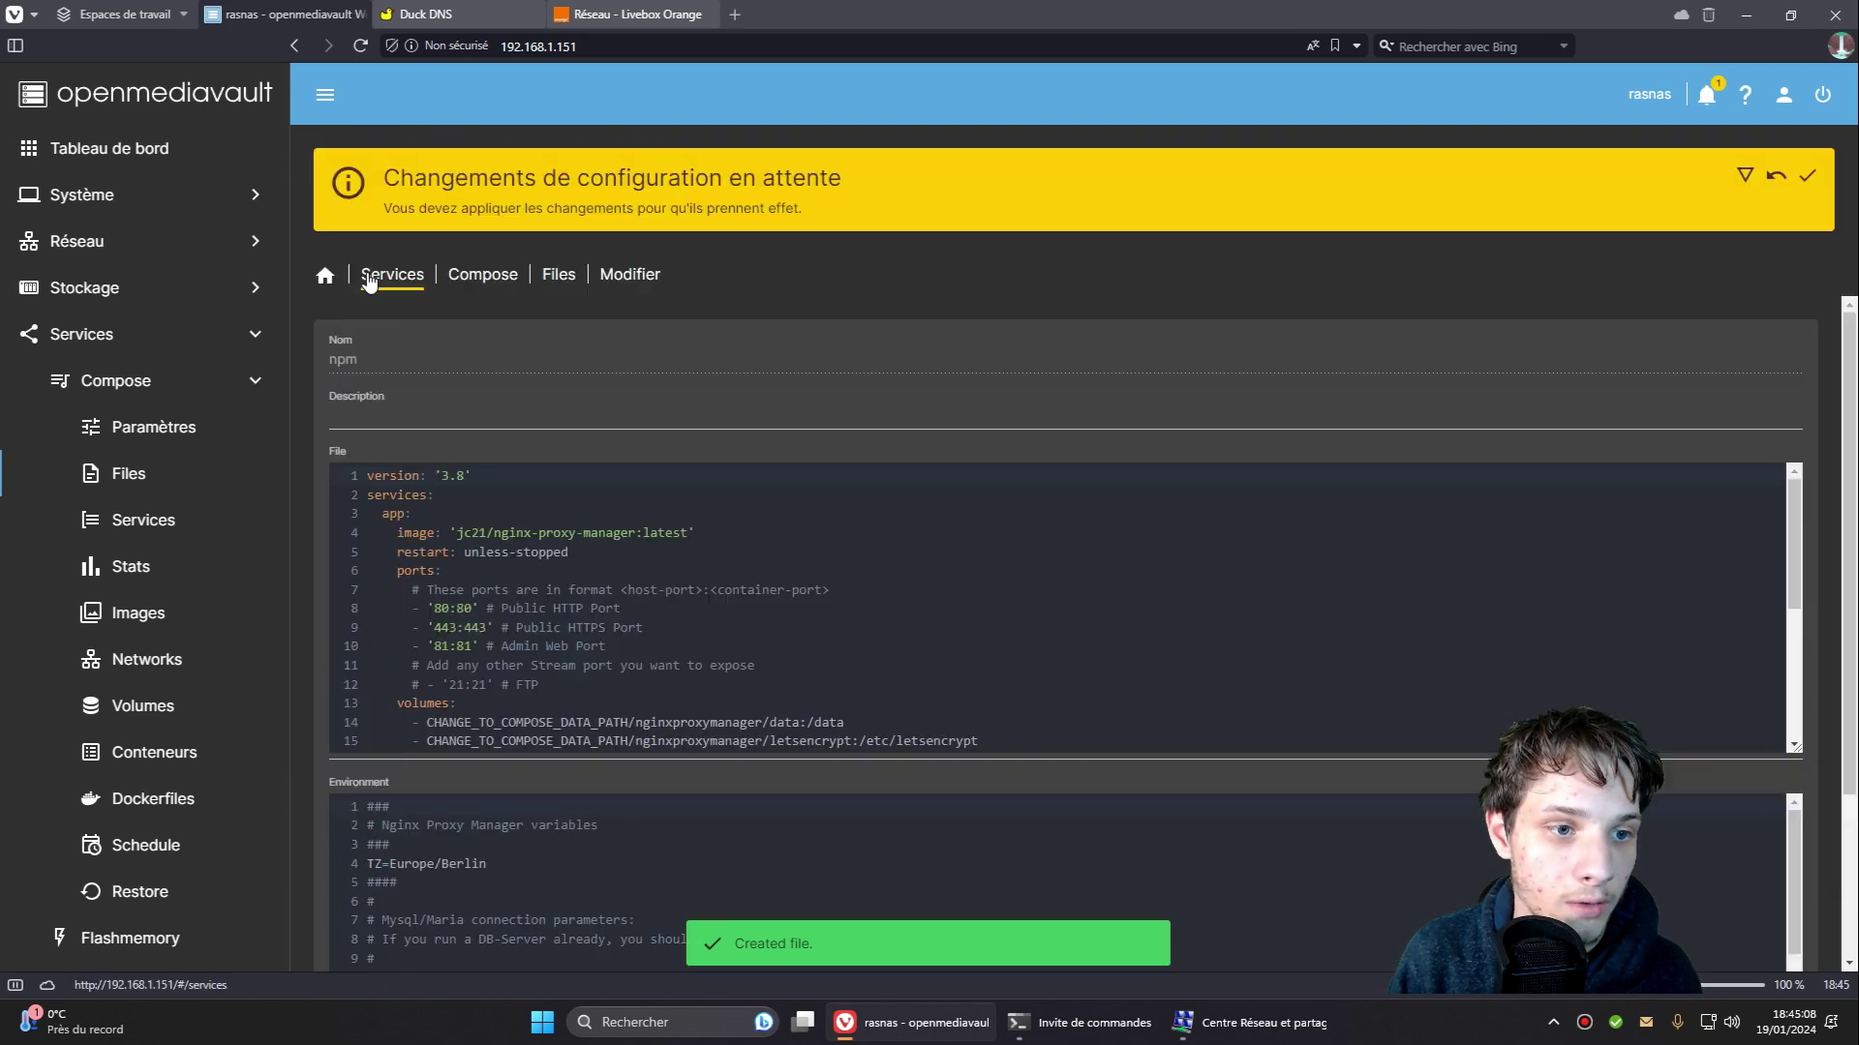
pyautogui.click(1809, 178)
pyautogui.click(1111, 569)
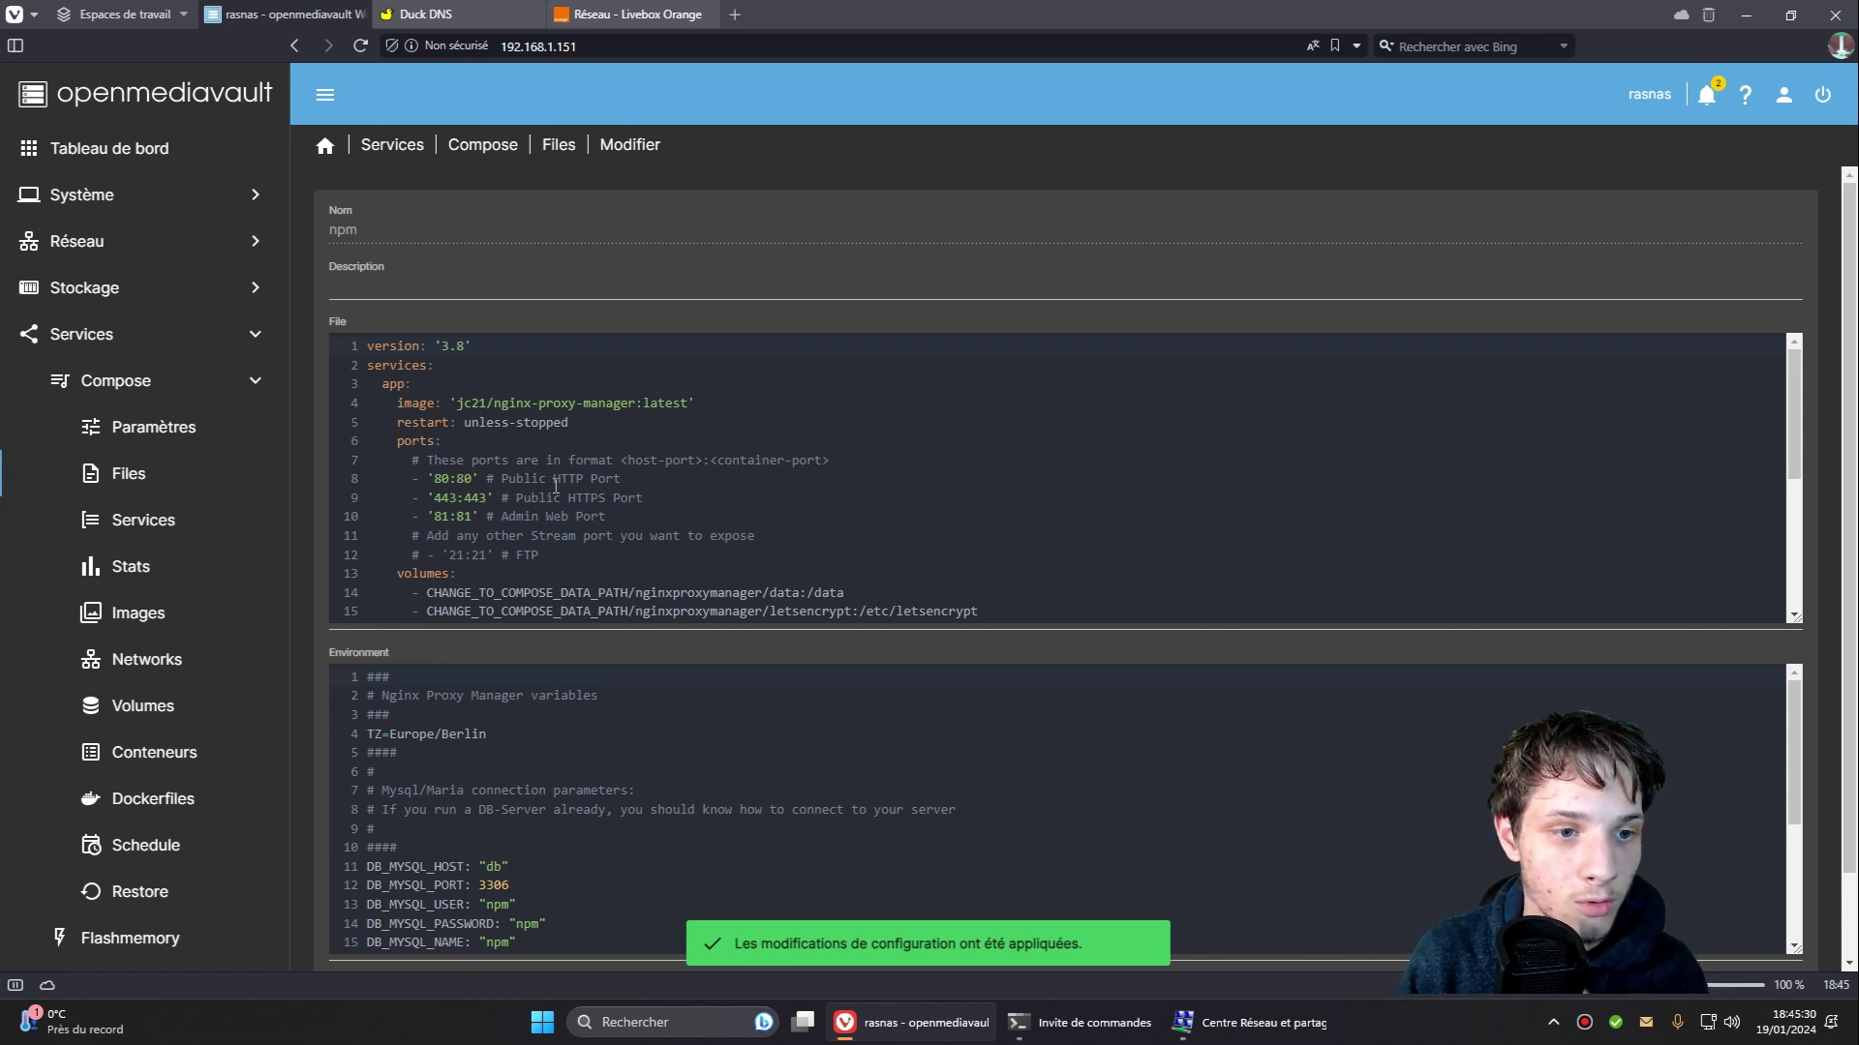
# Step: Change npm's public HTTPS port mapping from '443:443' to '444:443'
pyautogui.moveTo(501, 479); pyautogui.dragTo(617, 477)
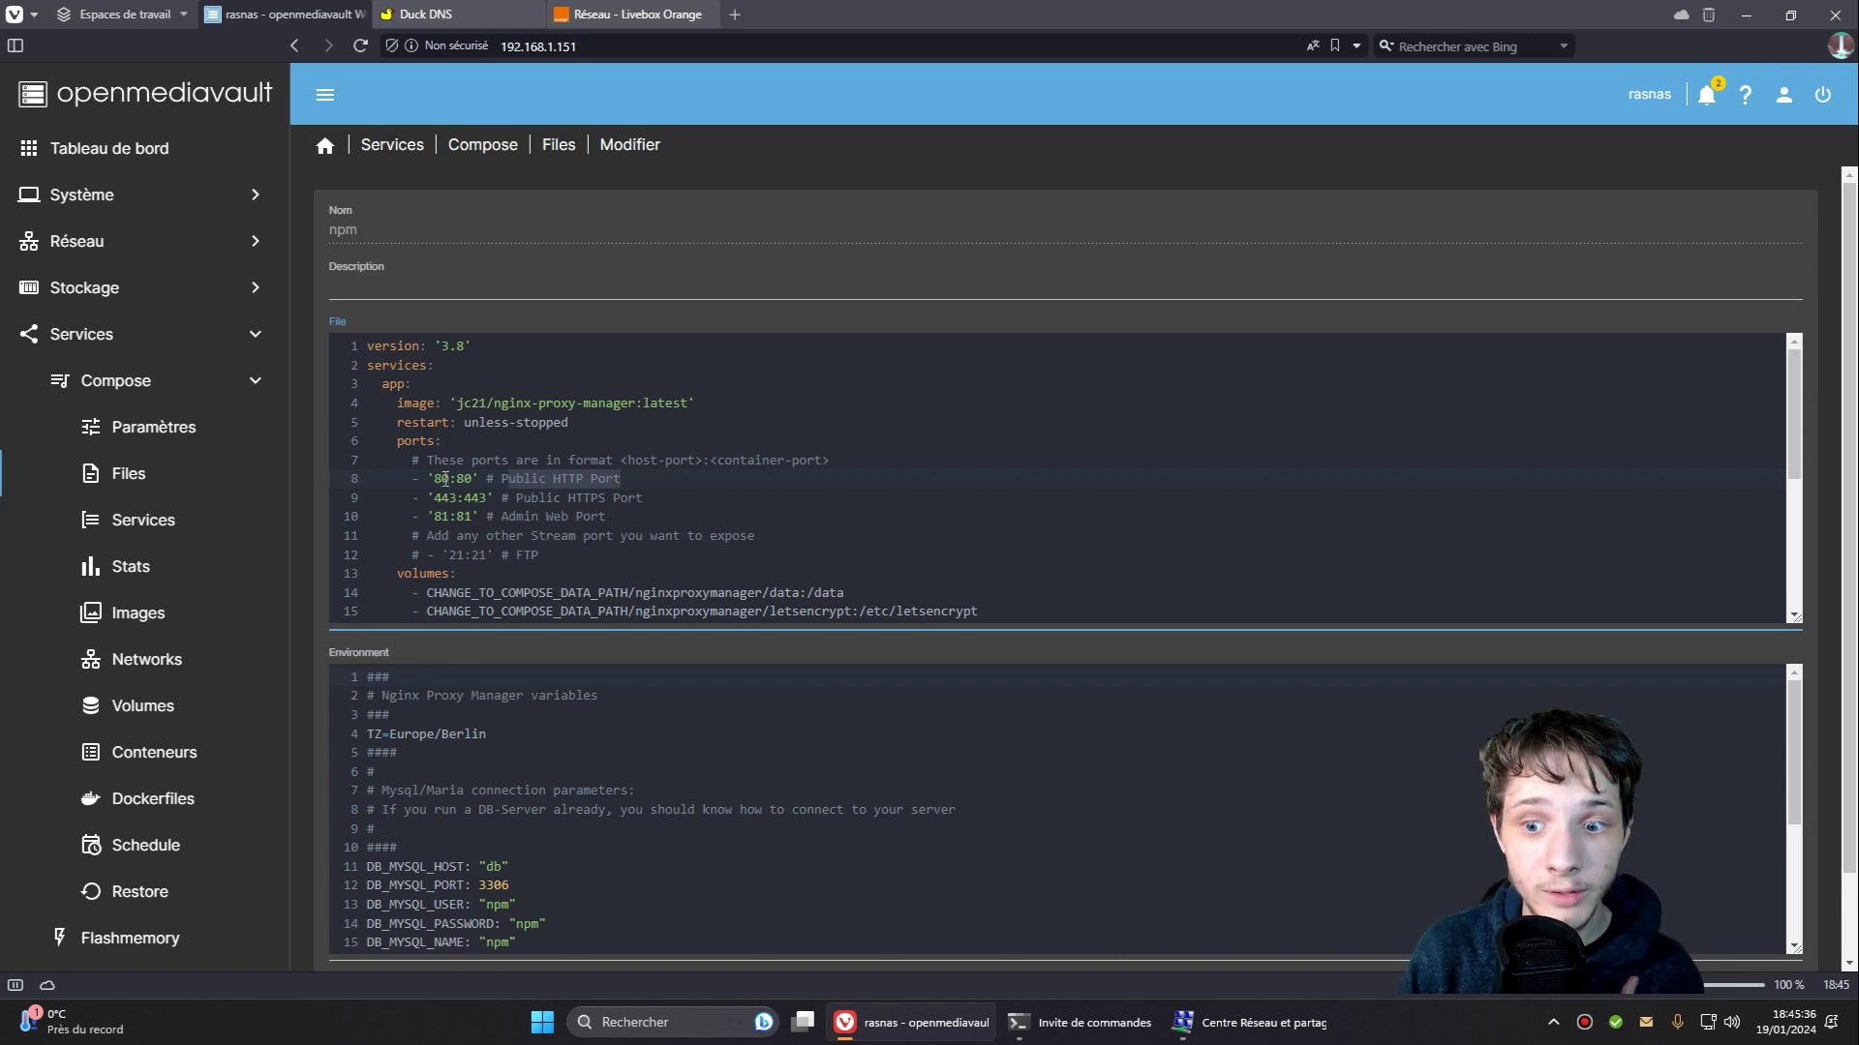
pyautogui.click(450, 478)
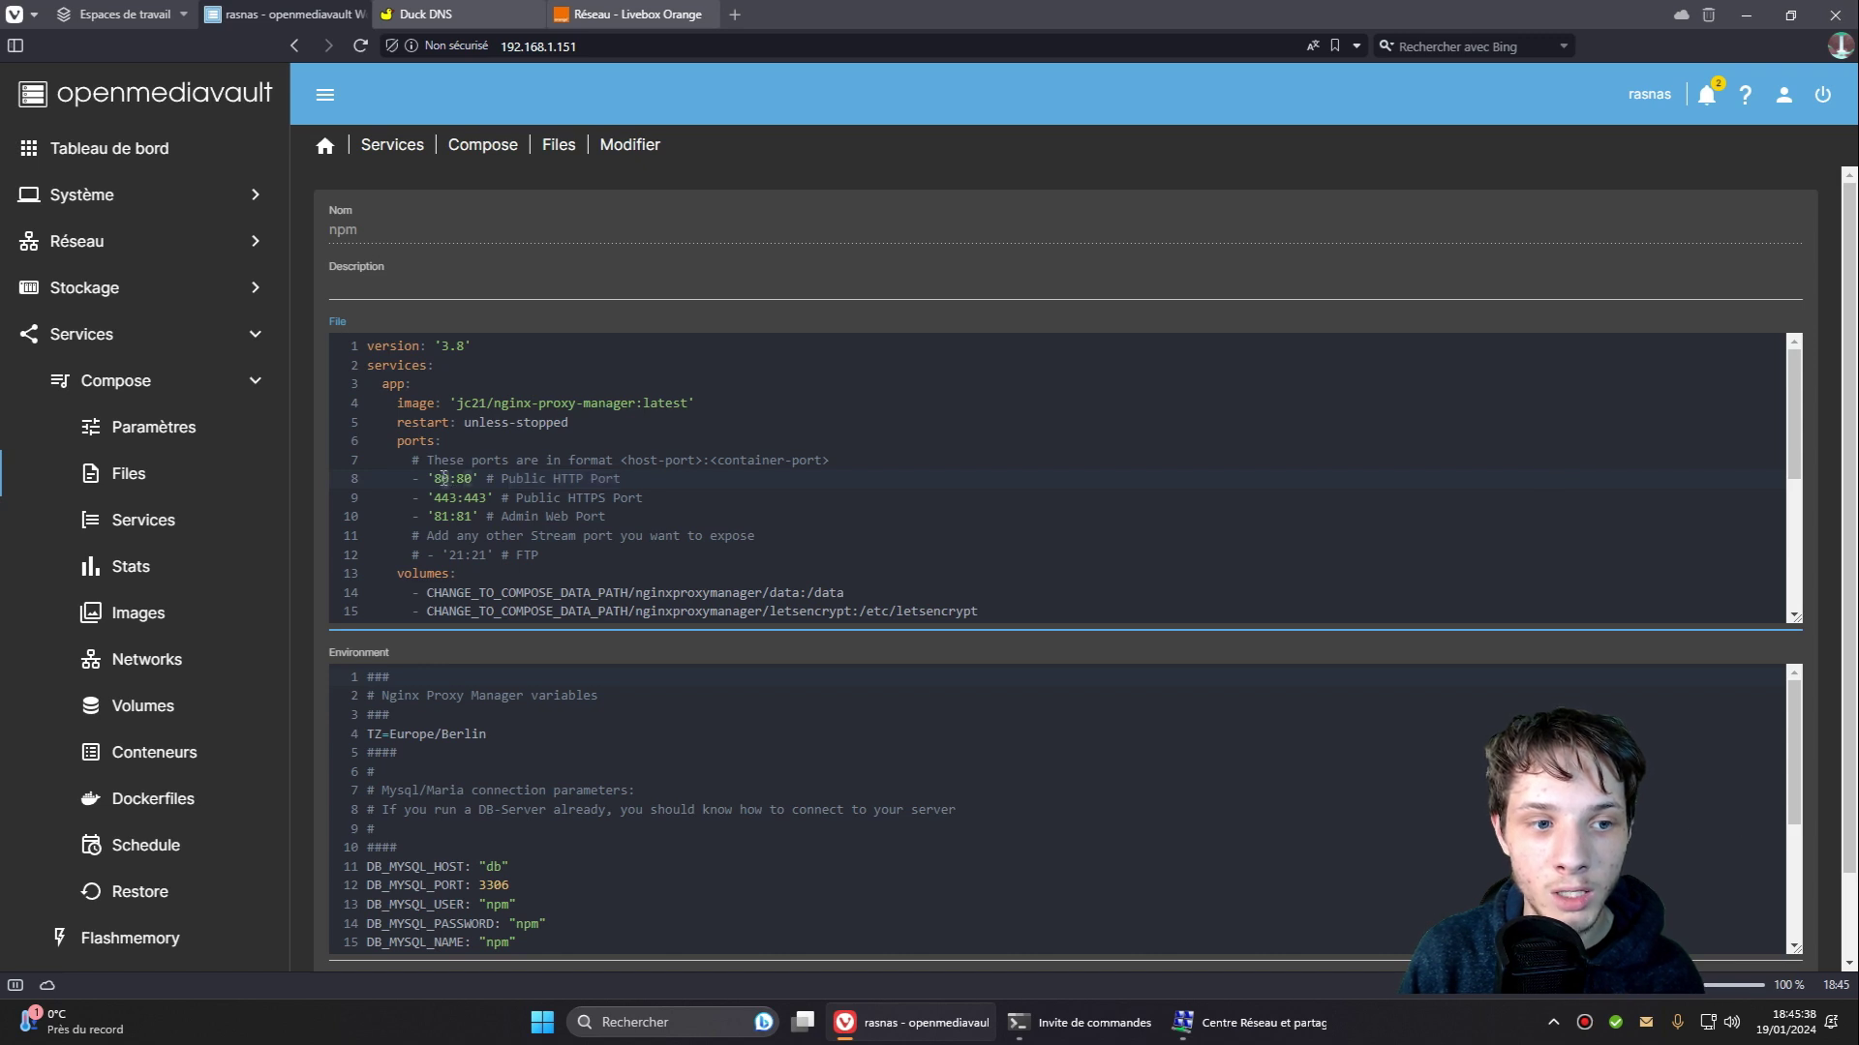
pyautogui.doubleClick(438, 499)
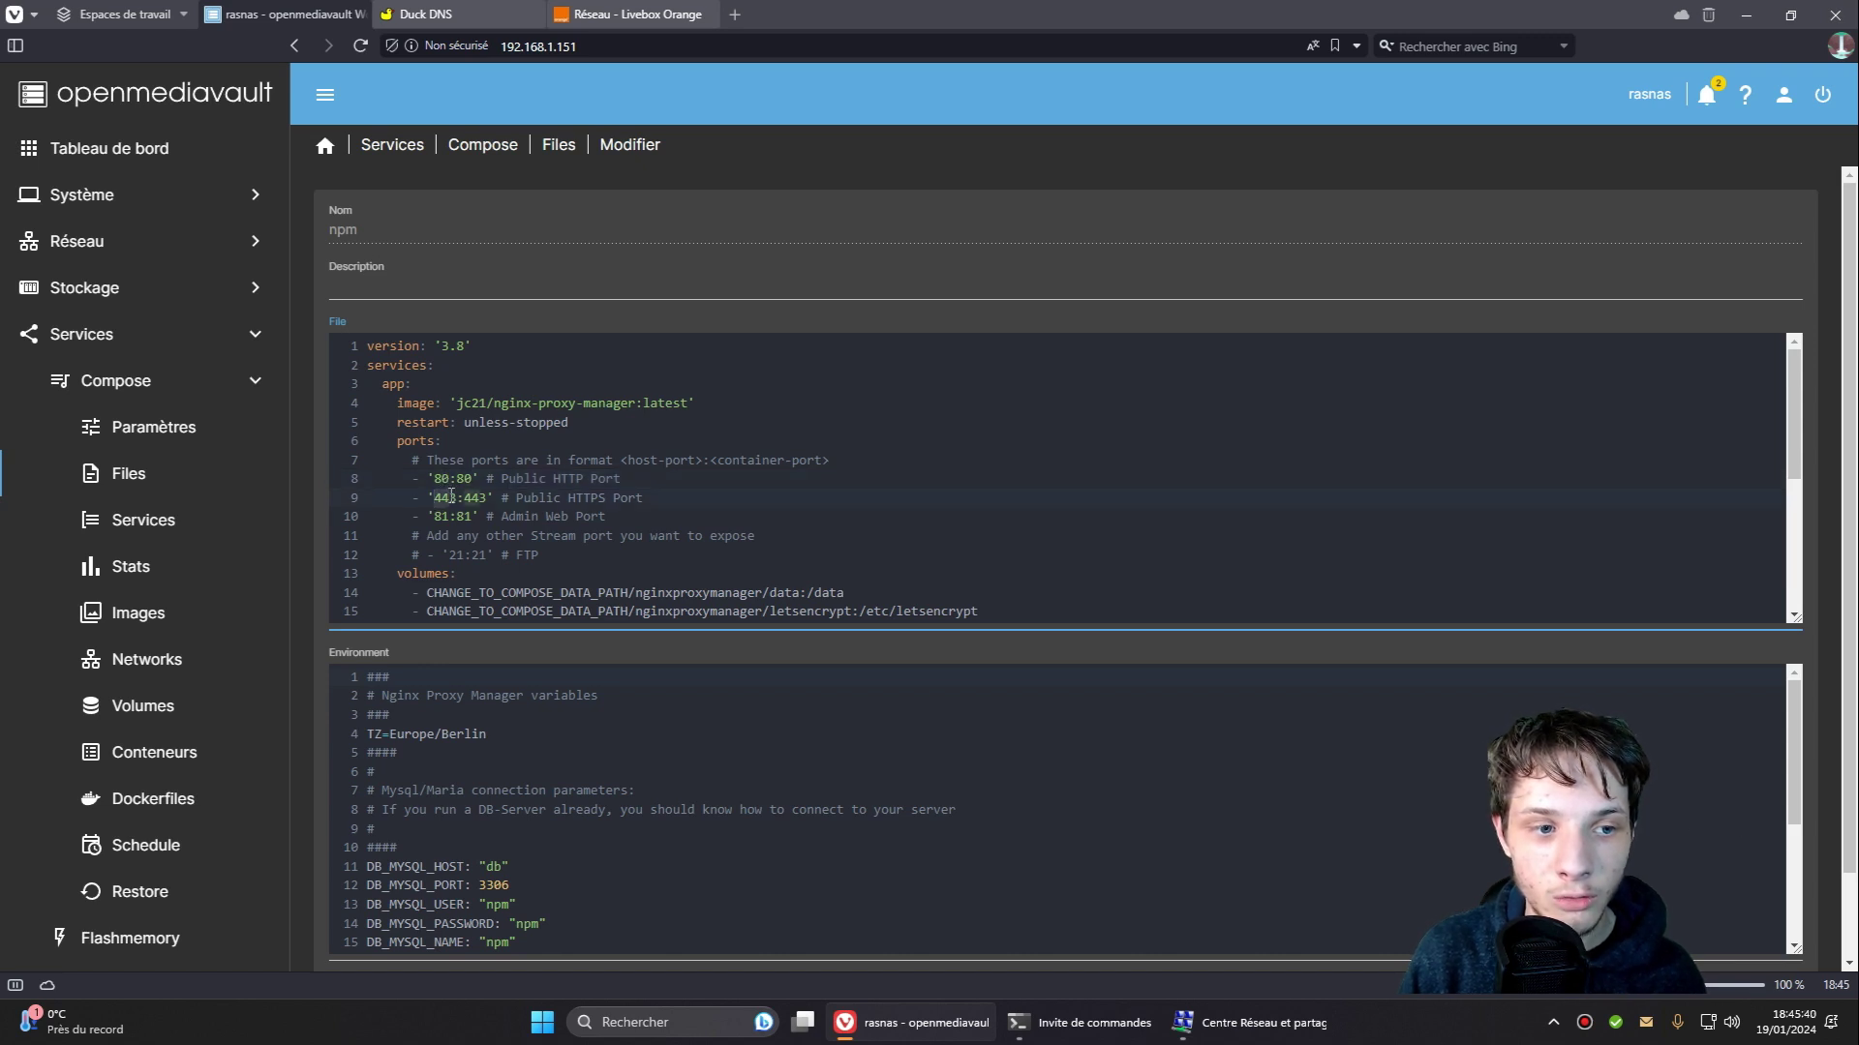
pyautogui.click(433, 518)
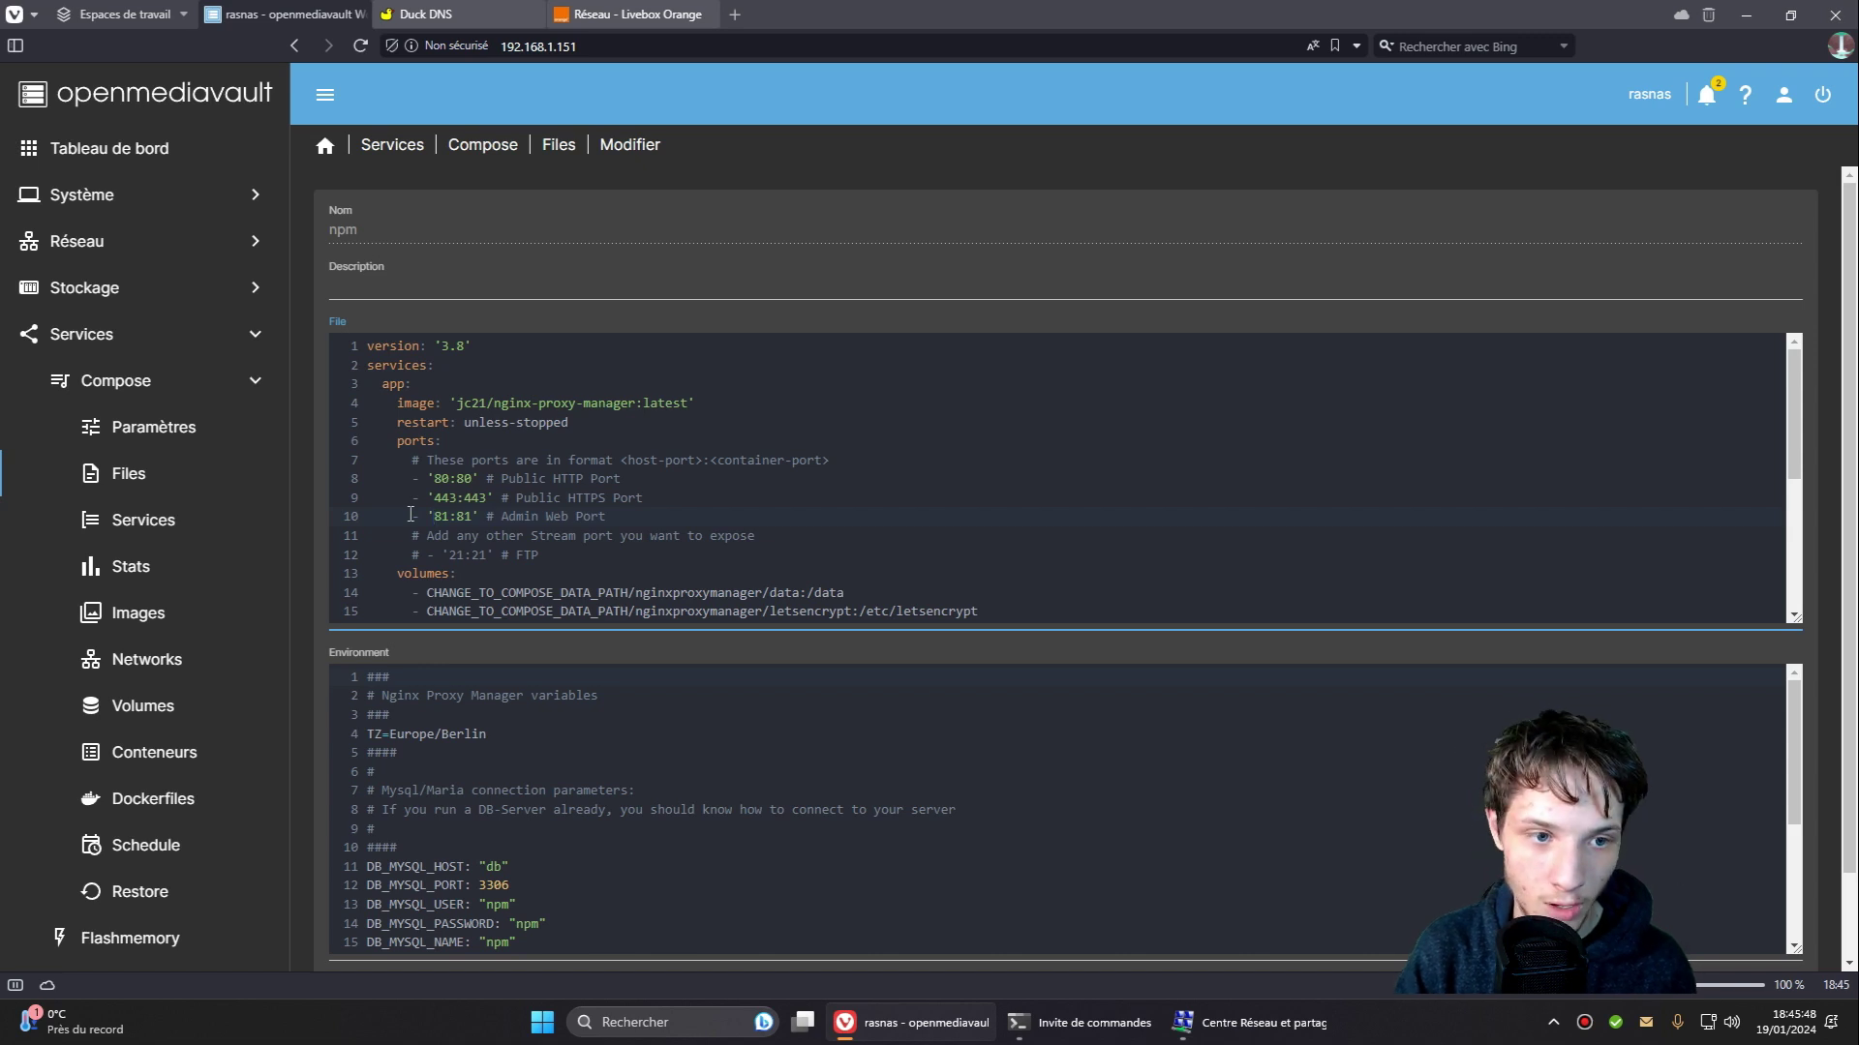
pyautogui.click(459, 499)
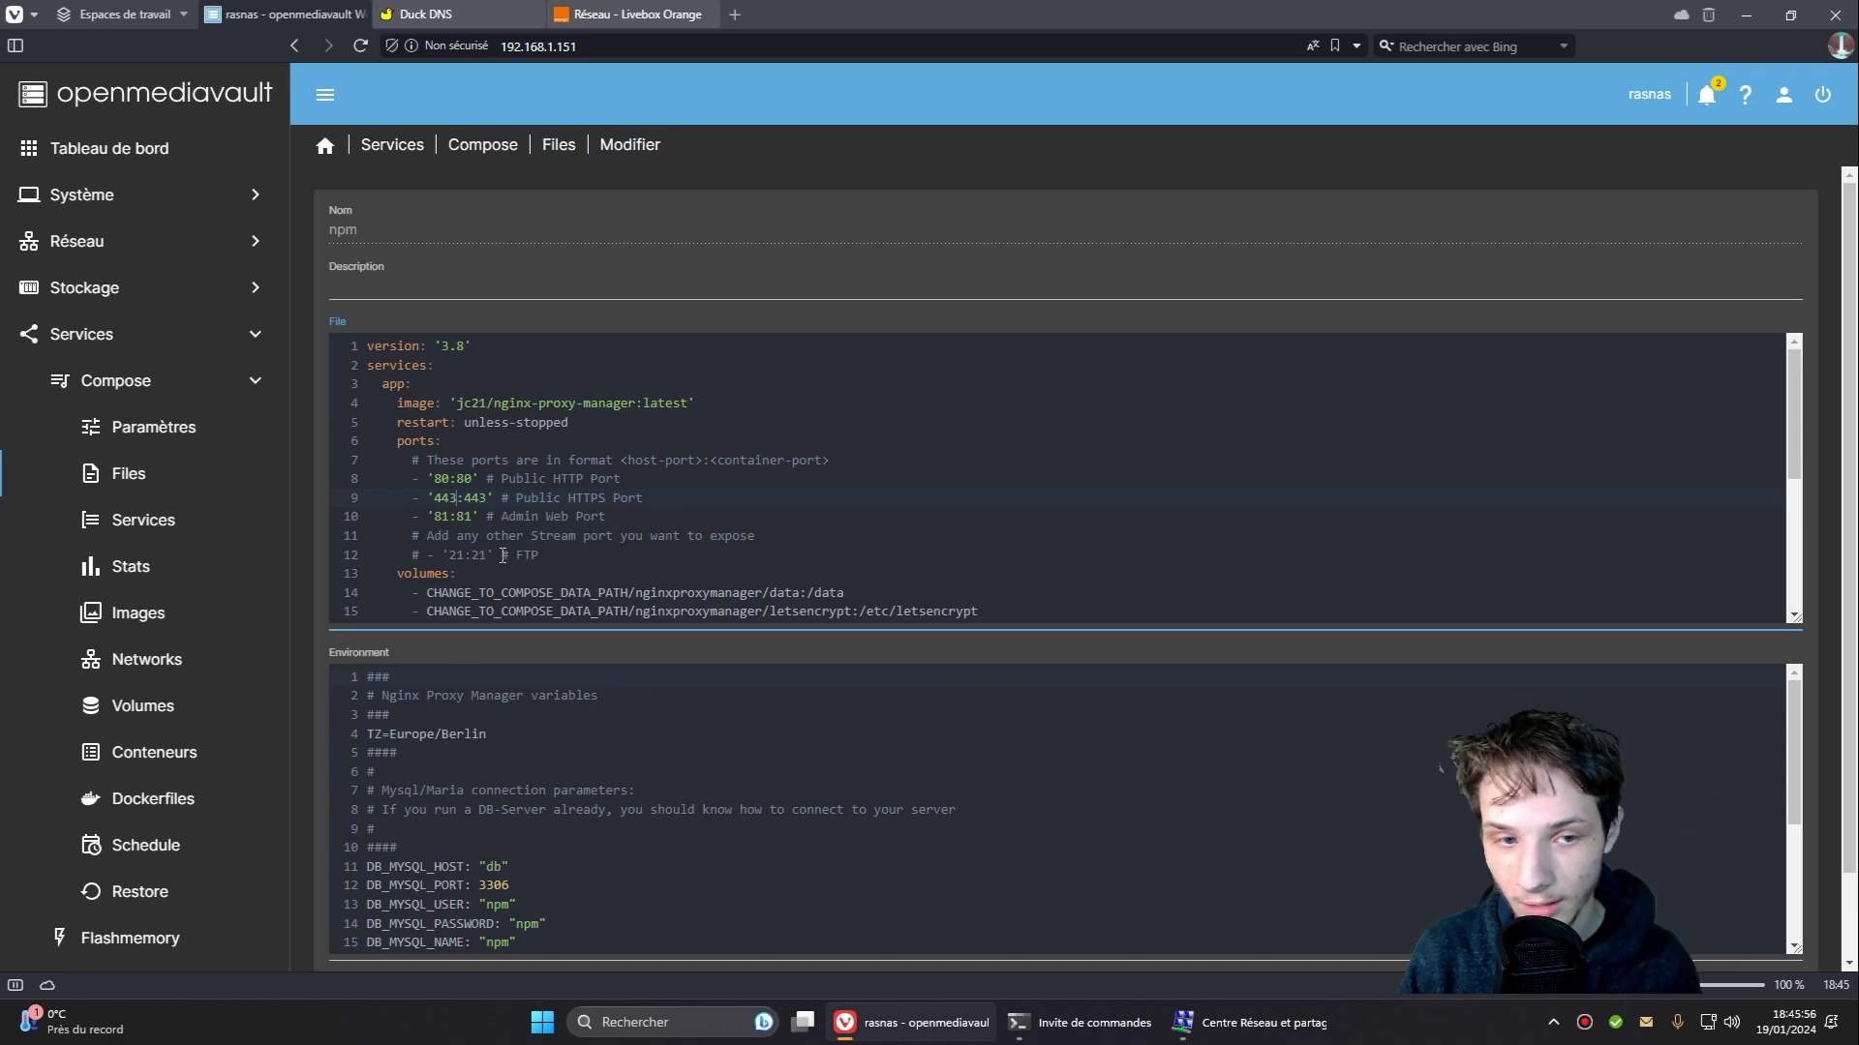
pyautogui.press('BackSpace')
pyautogui.write('4')
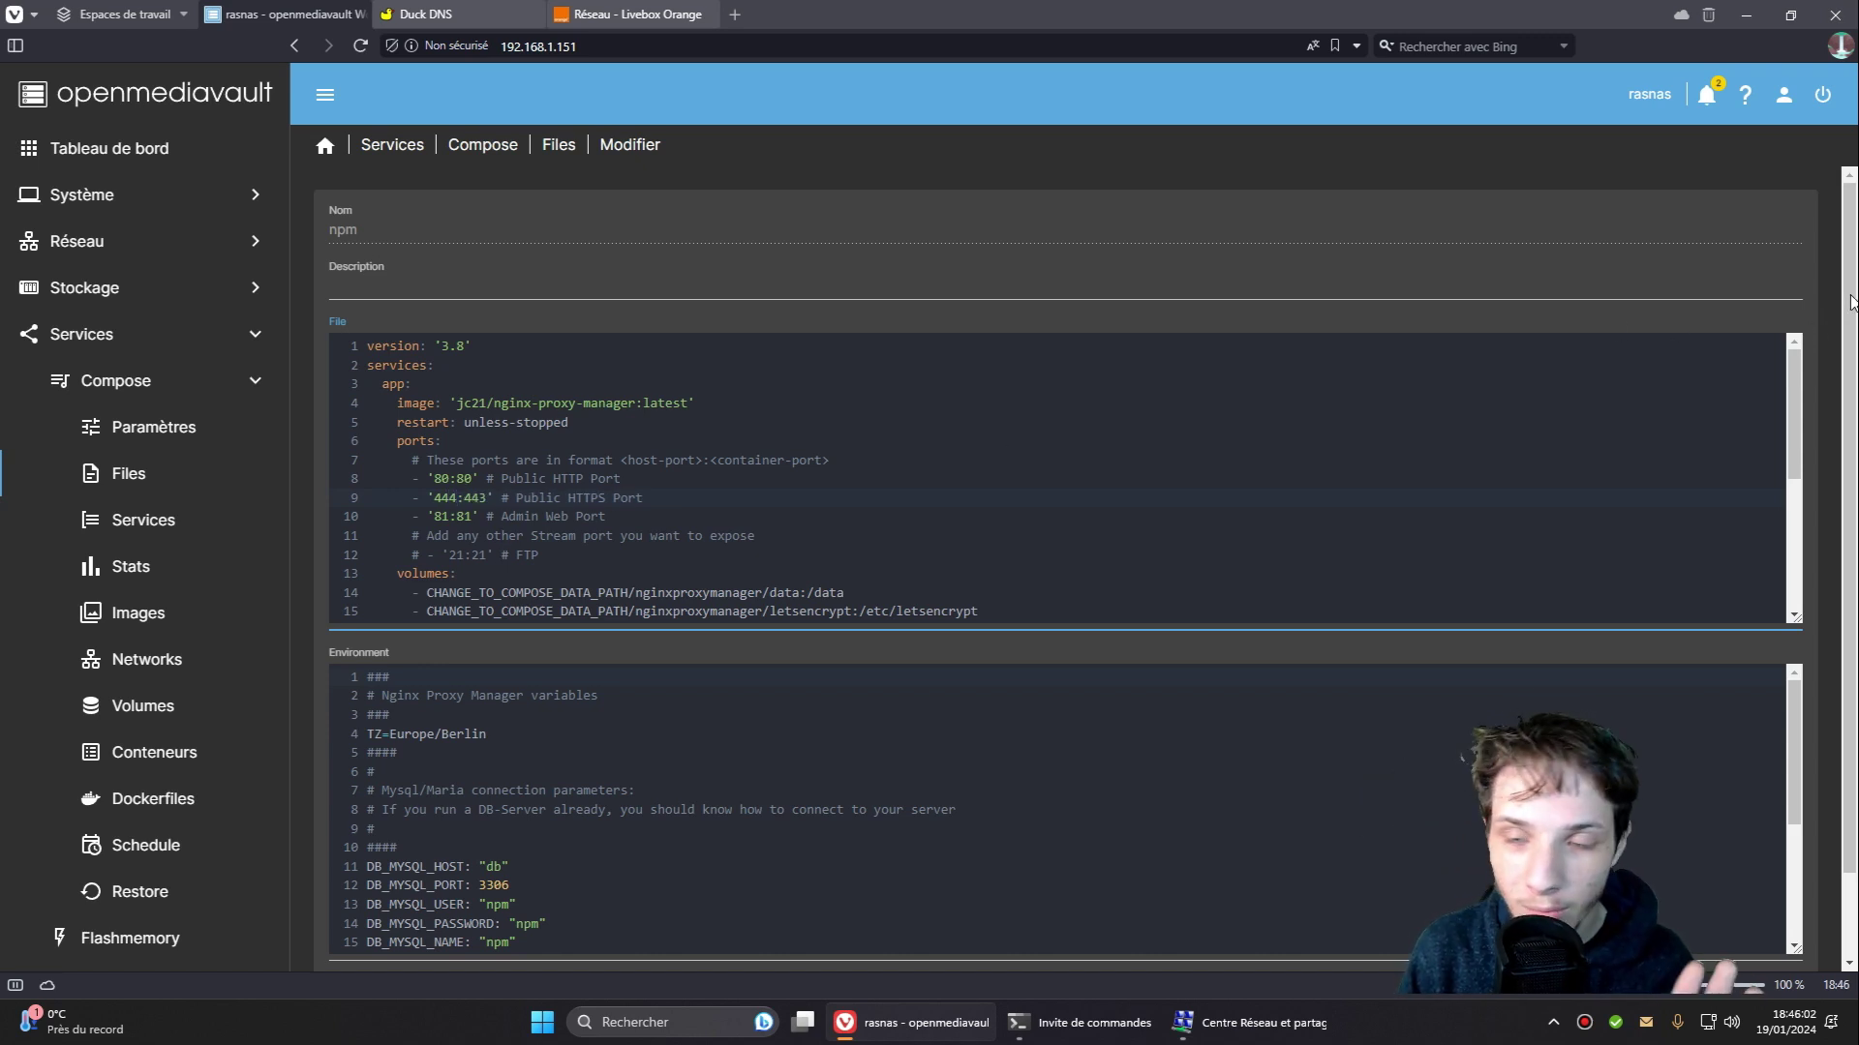
pyautogui.moveTo(1839, 303); pyautogui.dragTo(1849, 491)
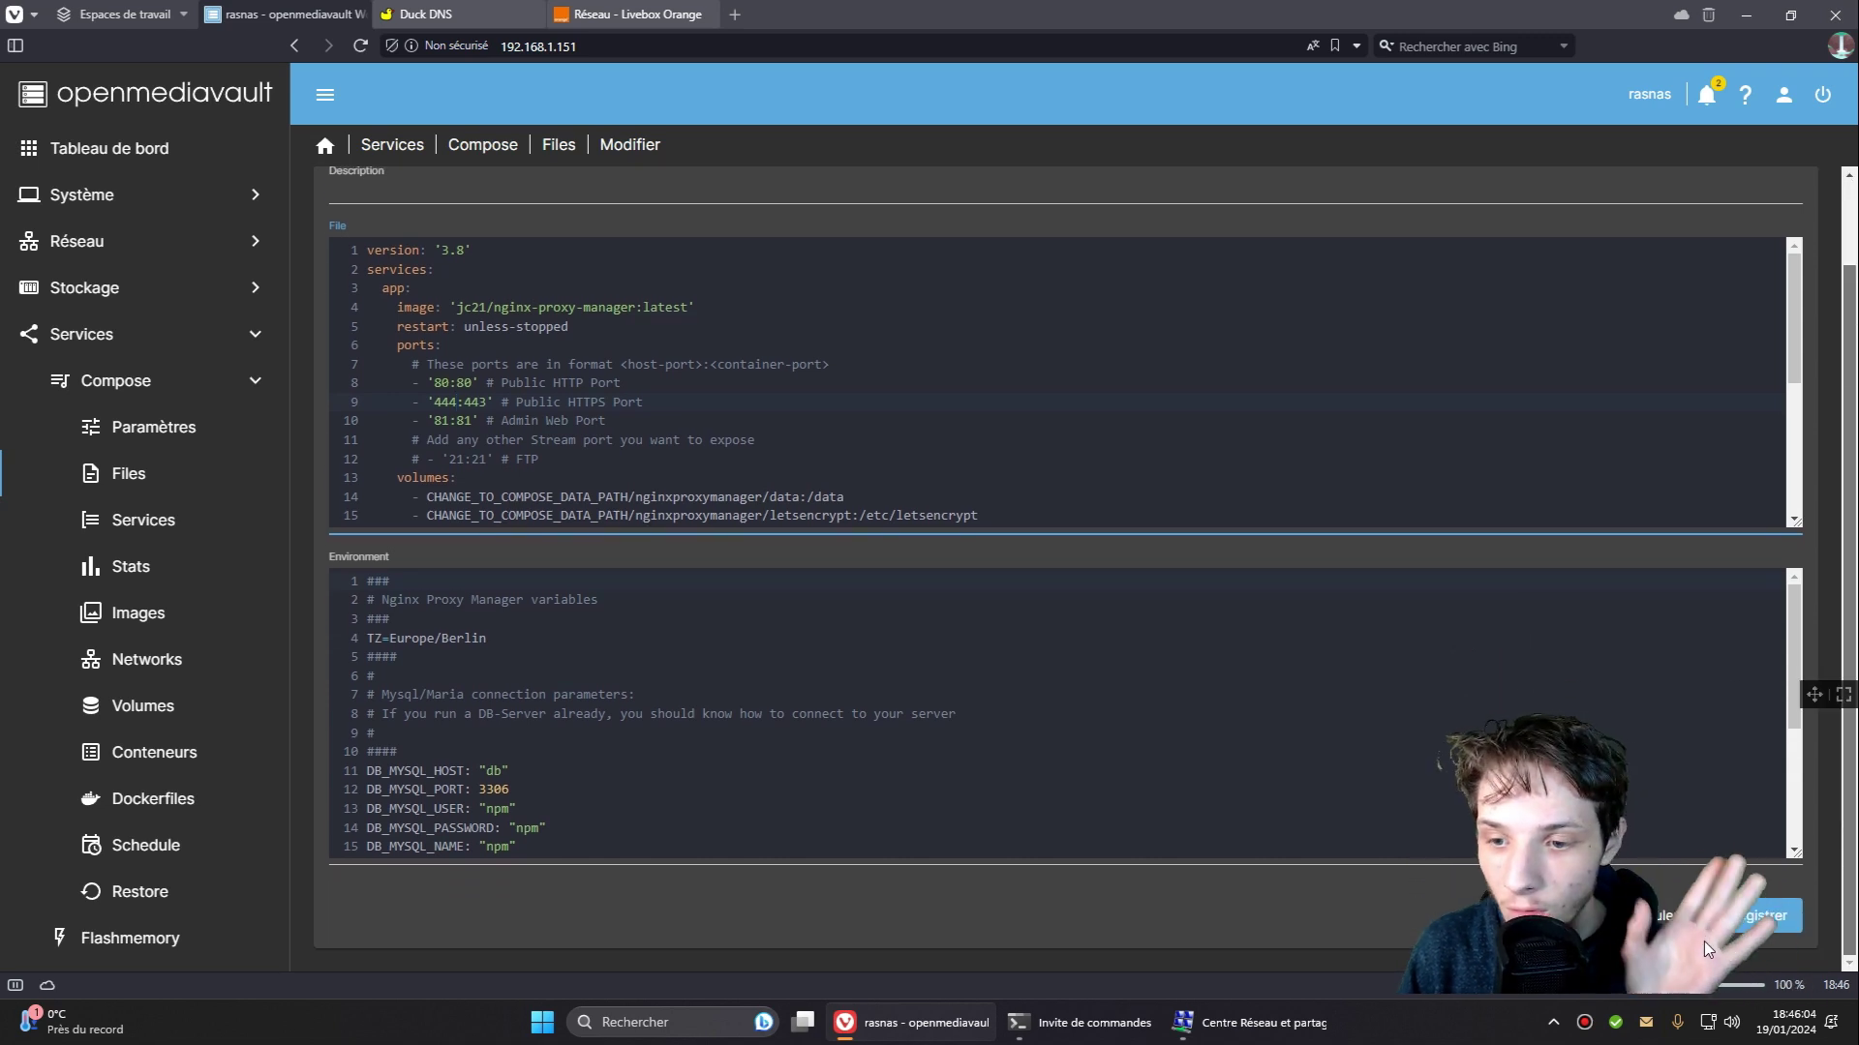
# Step: Save the edited npm compose file and switch to the Duck DNS tab
pyautogui.click(1739, 926)
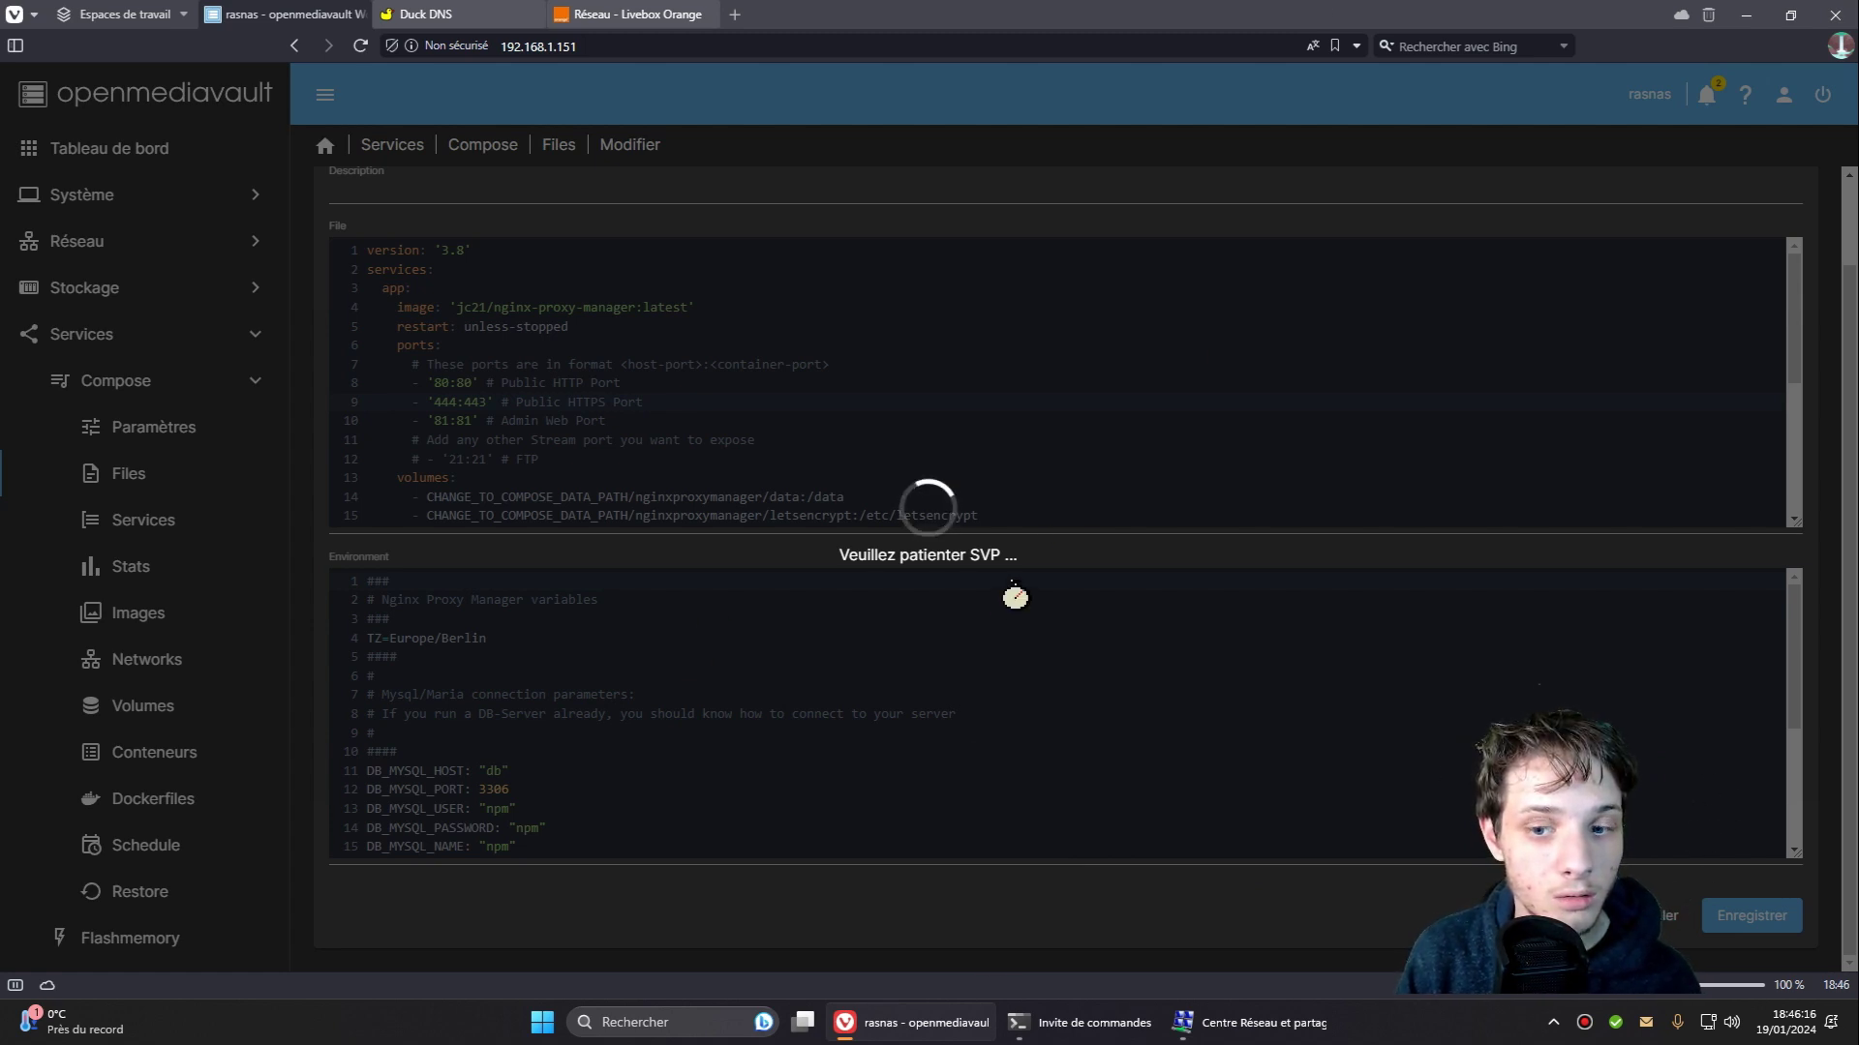
pyautogui.click(426, 14)
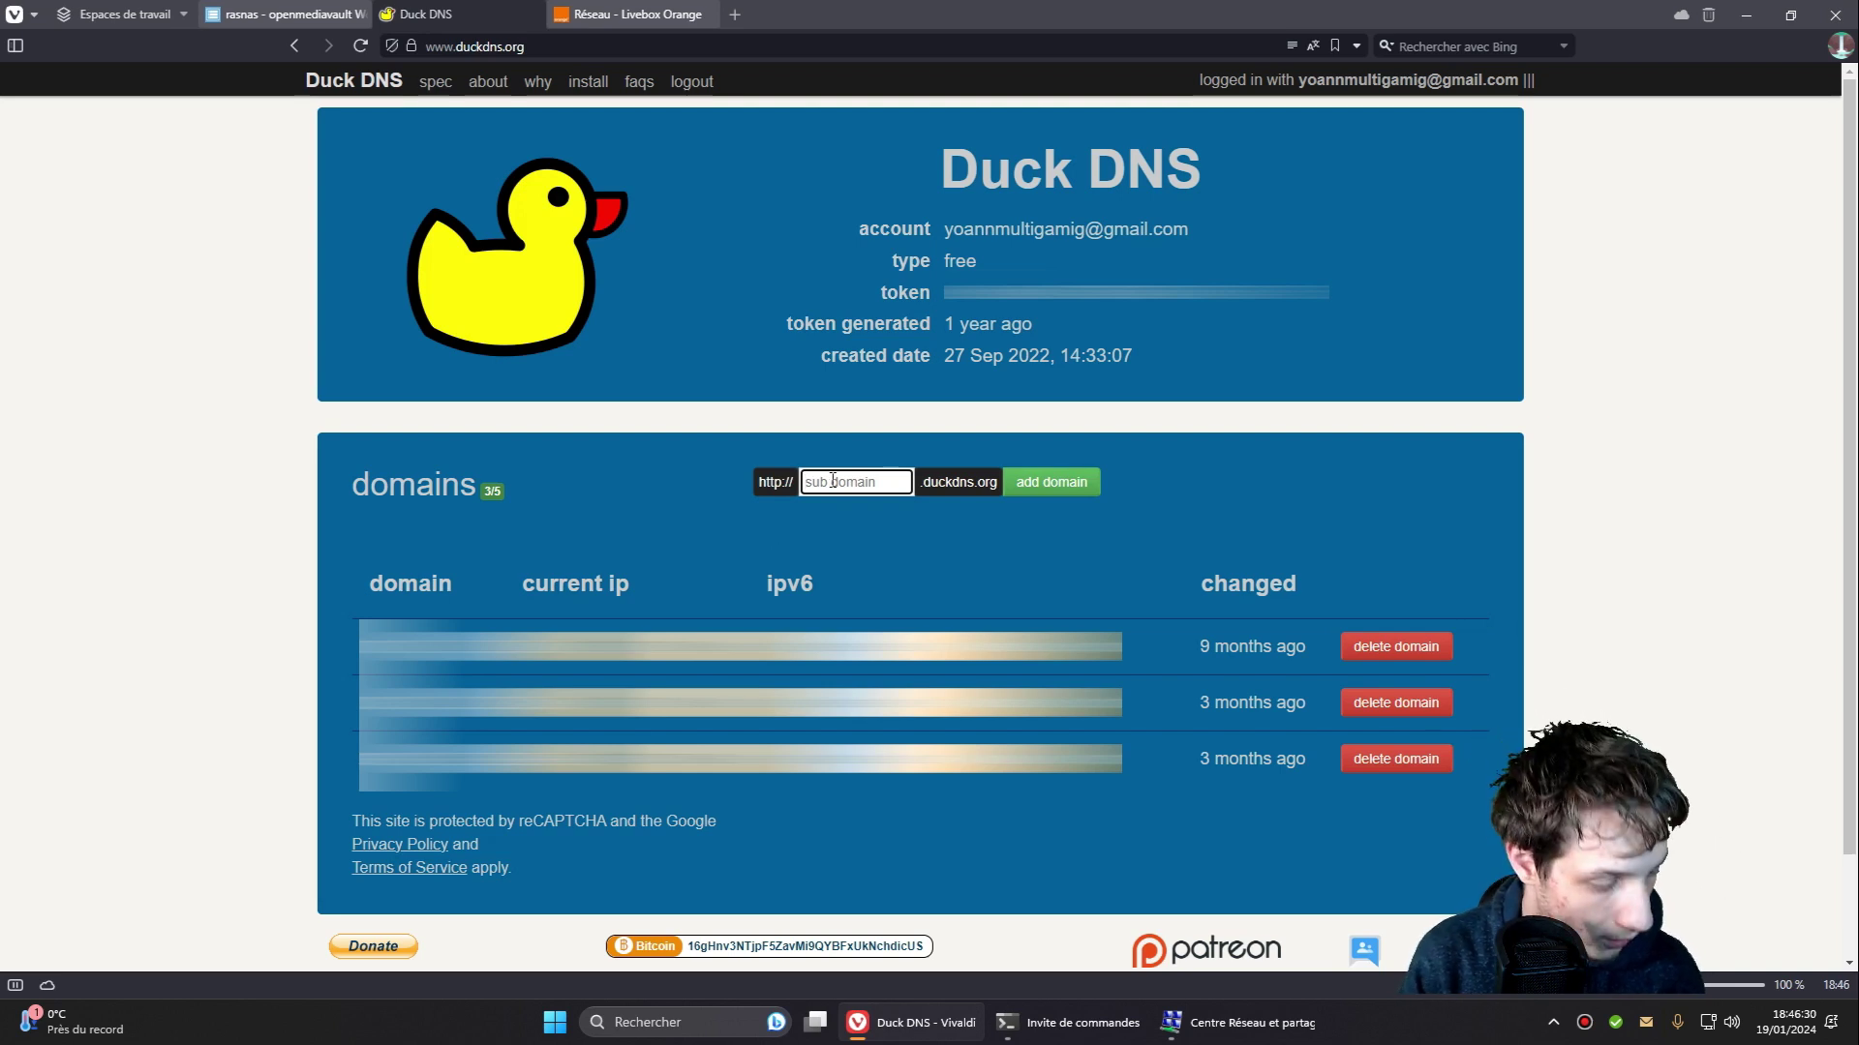
# Step: Sign in to Duck DNS with Google, dismissing the translation offer
pyautogui.write('rasnas')
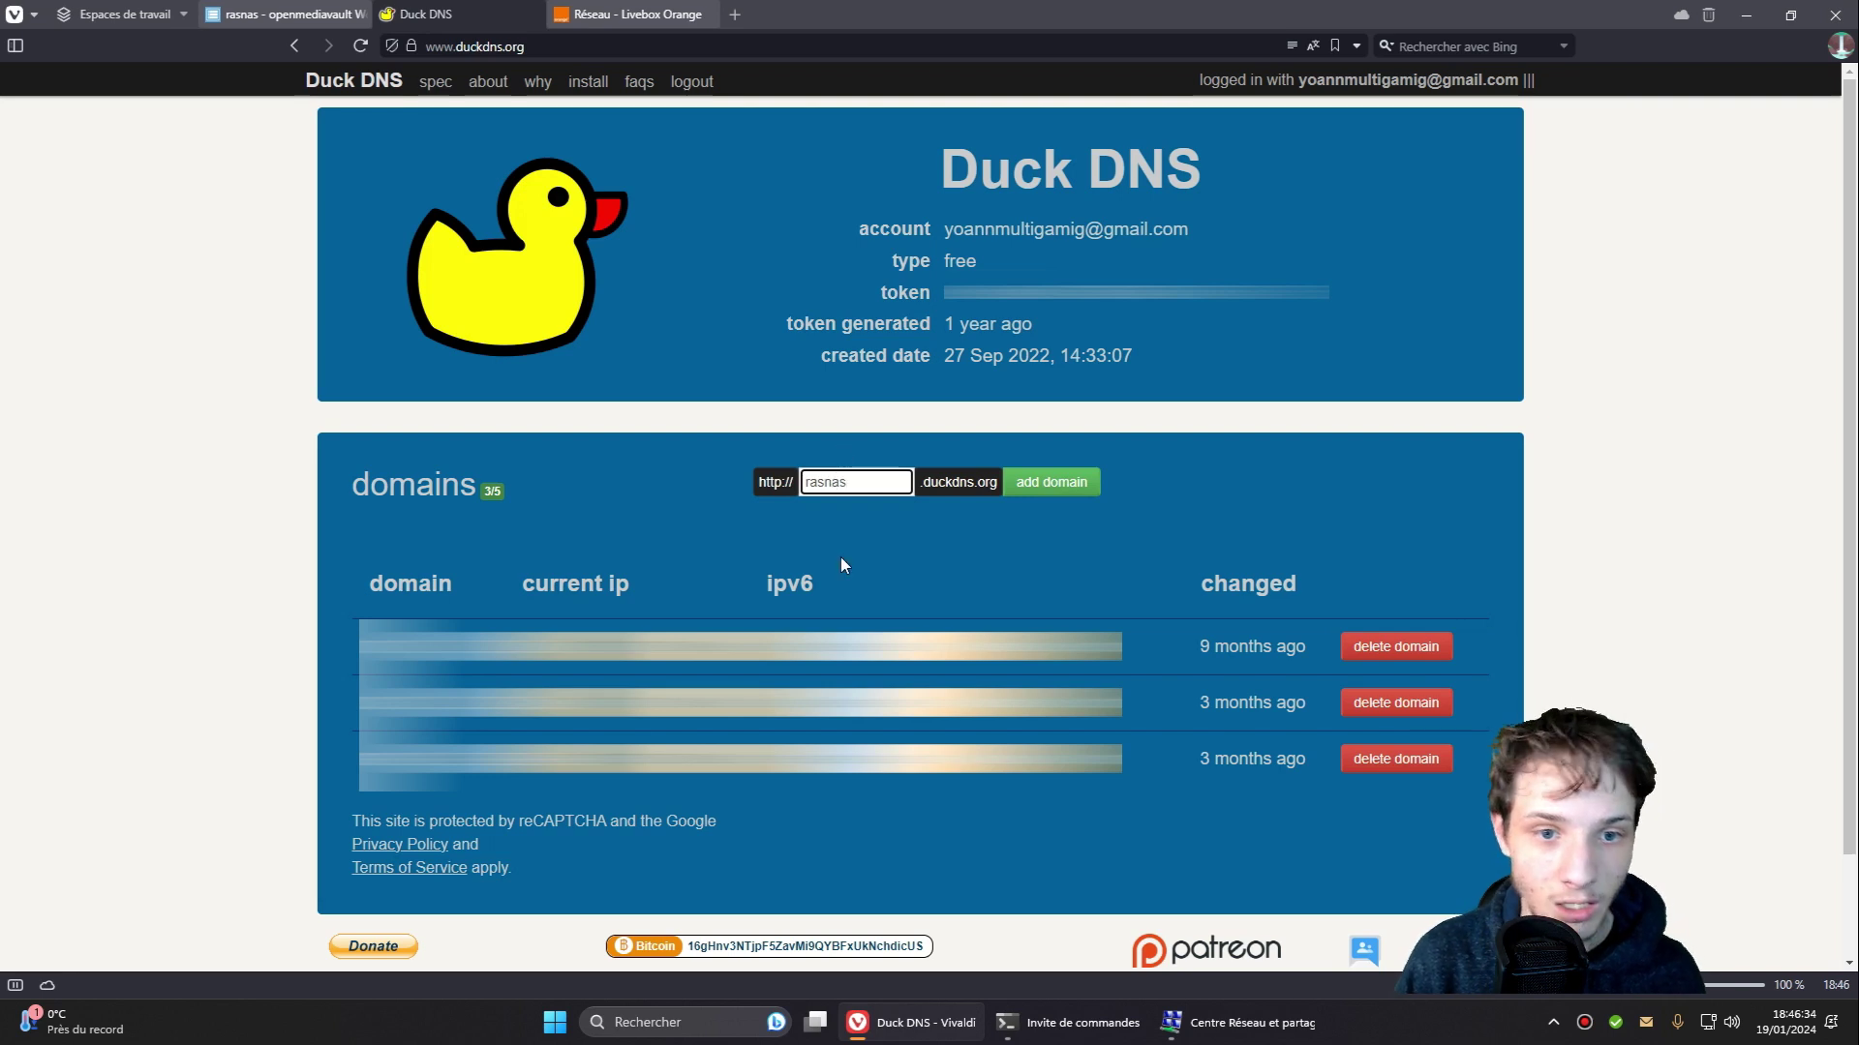
pyautogui.click(1051, 487)
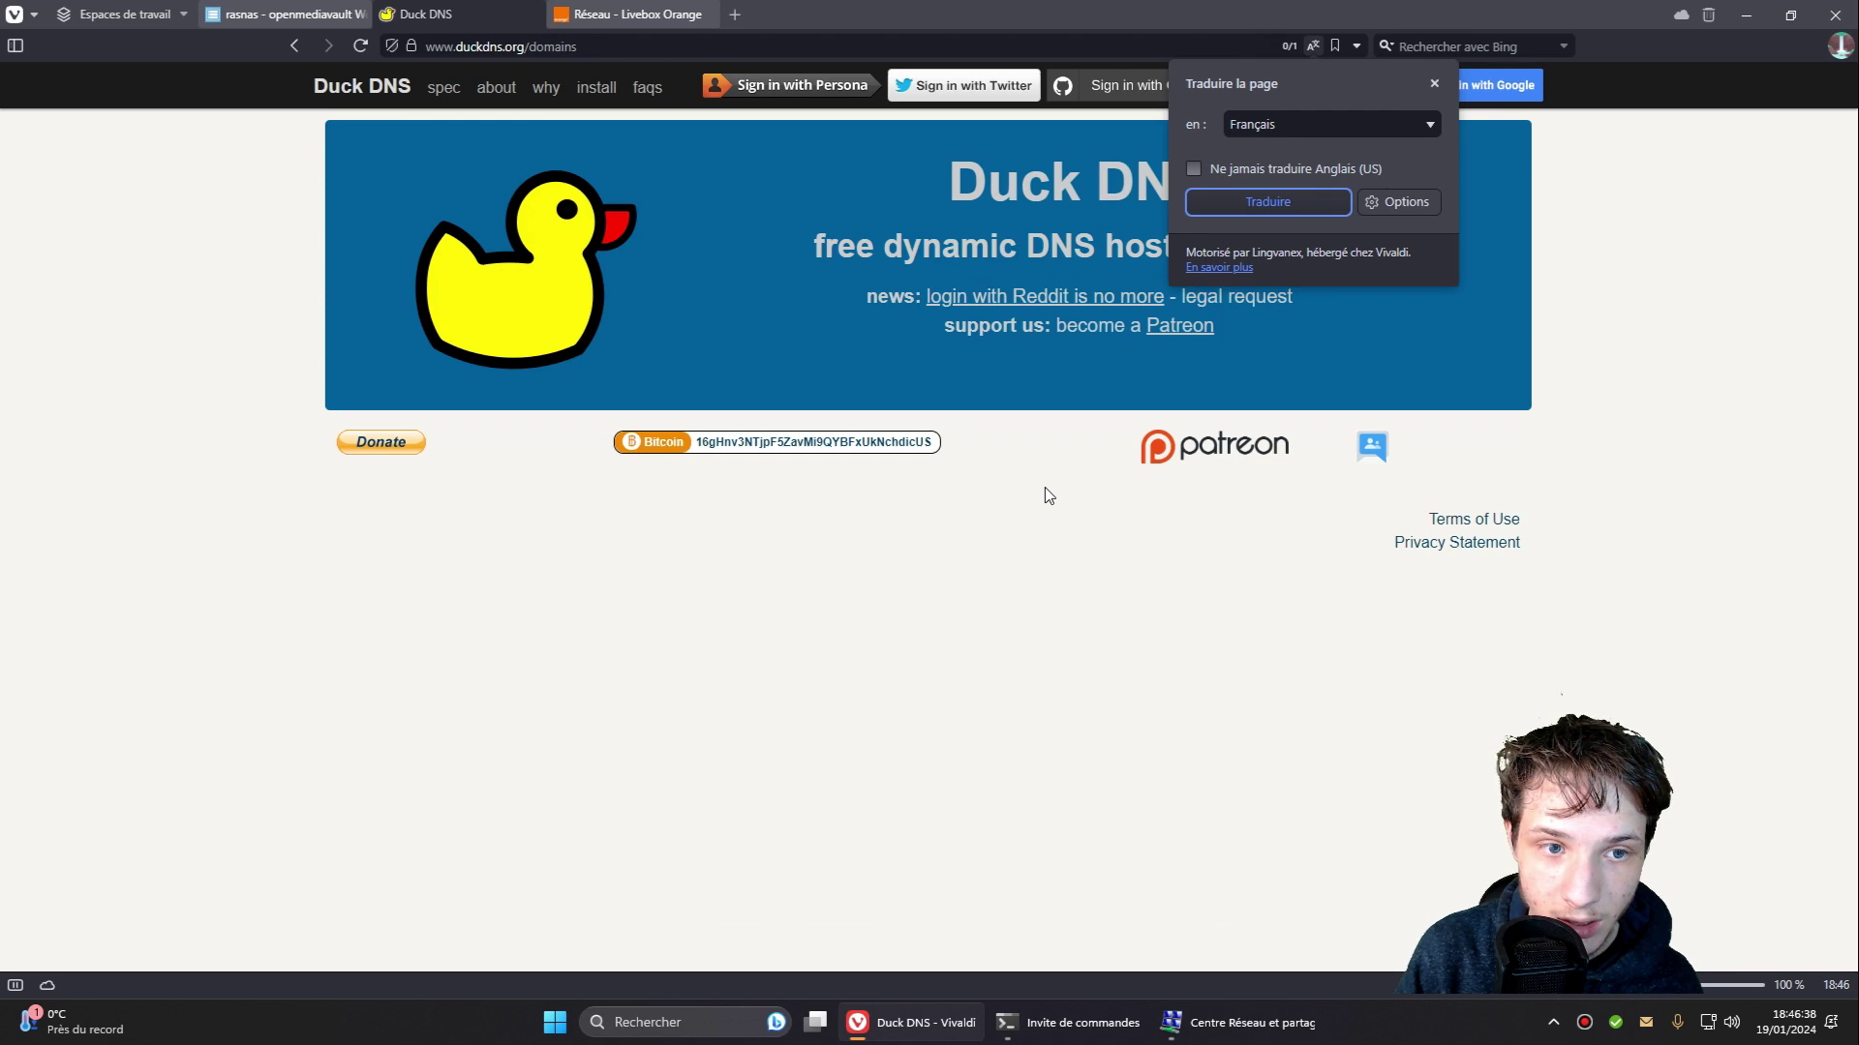
pyautogui.click(1432, 81)
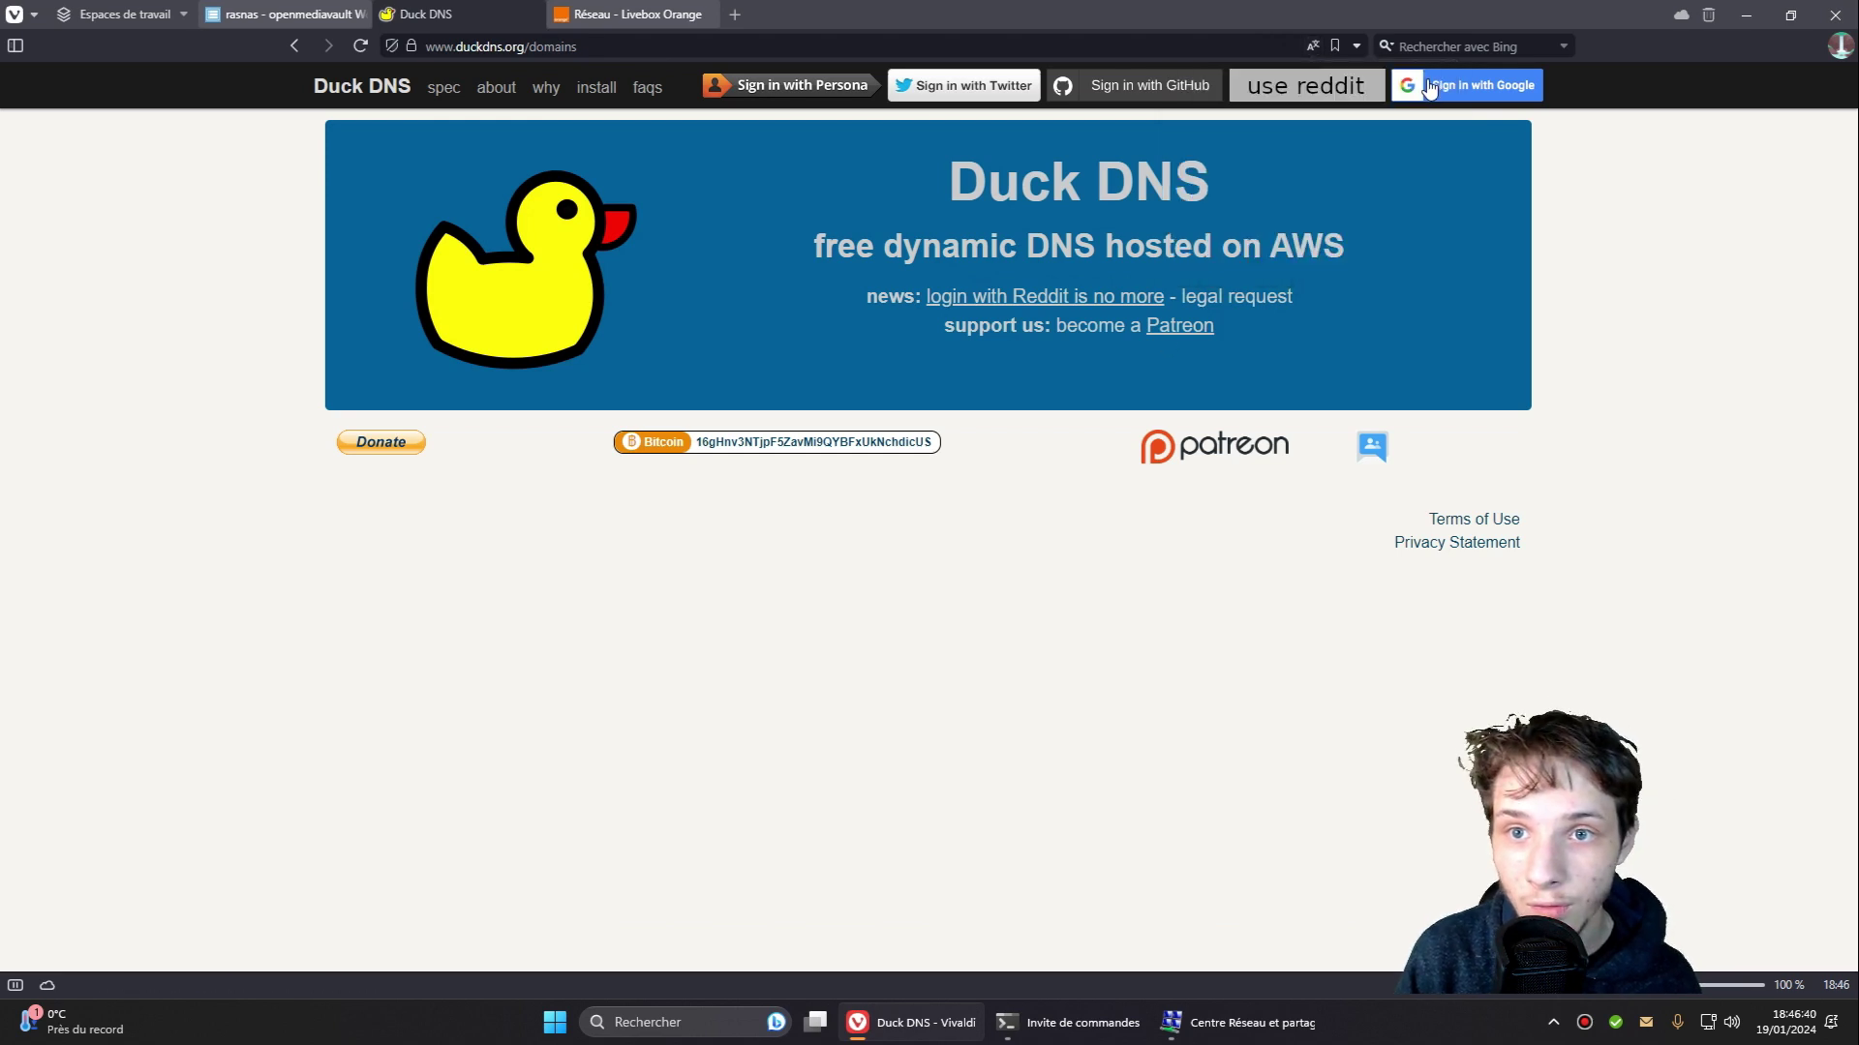
pyautogui.click(1430, 87)
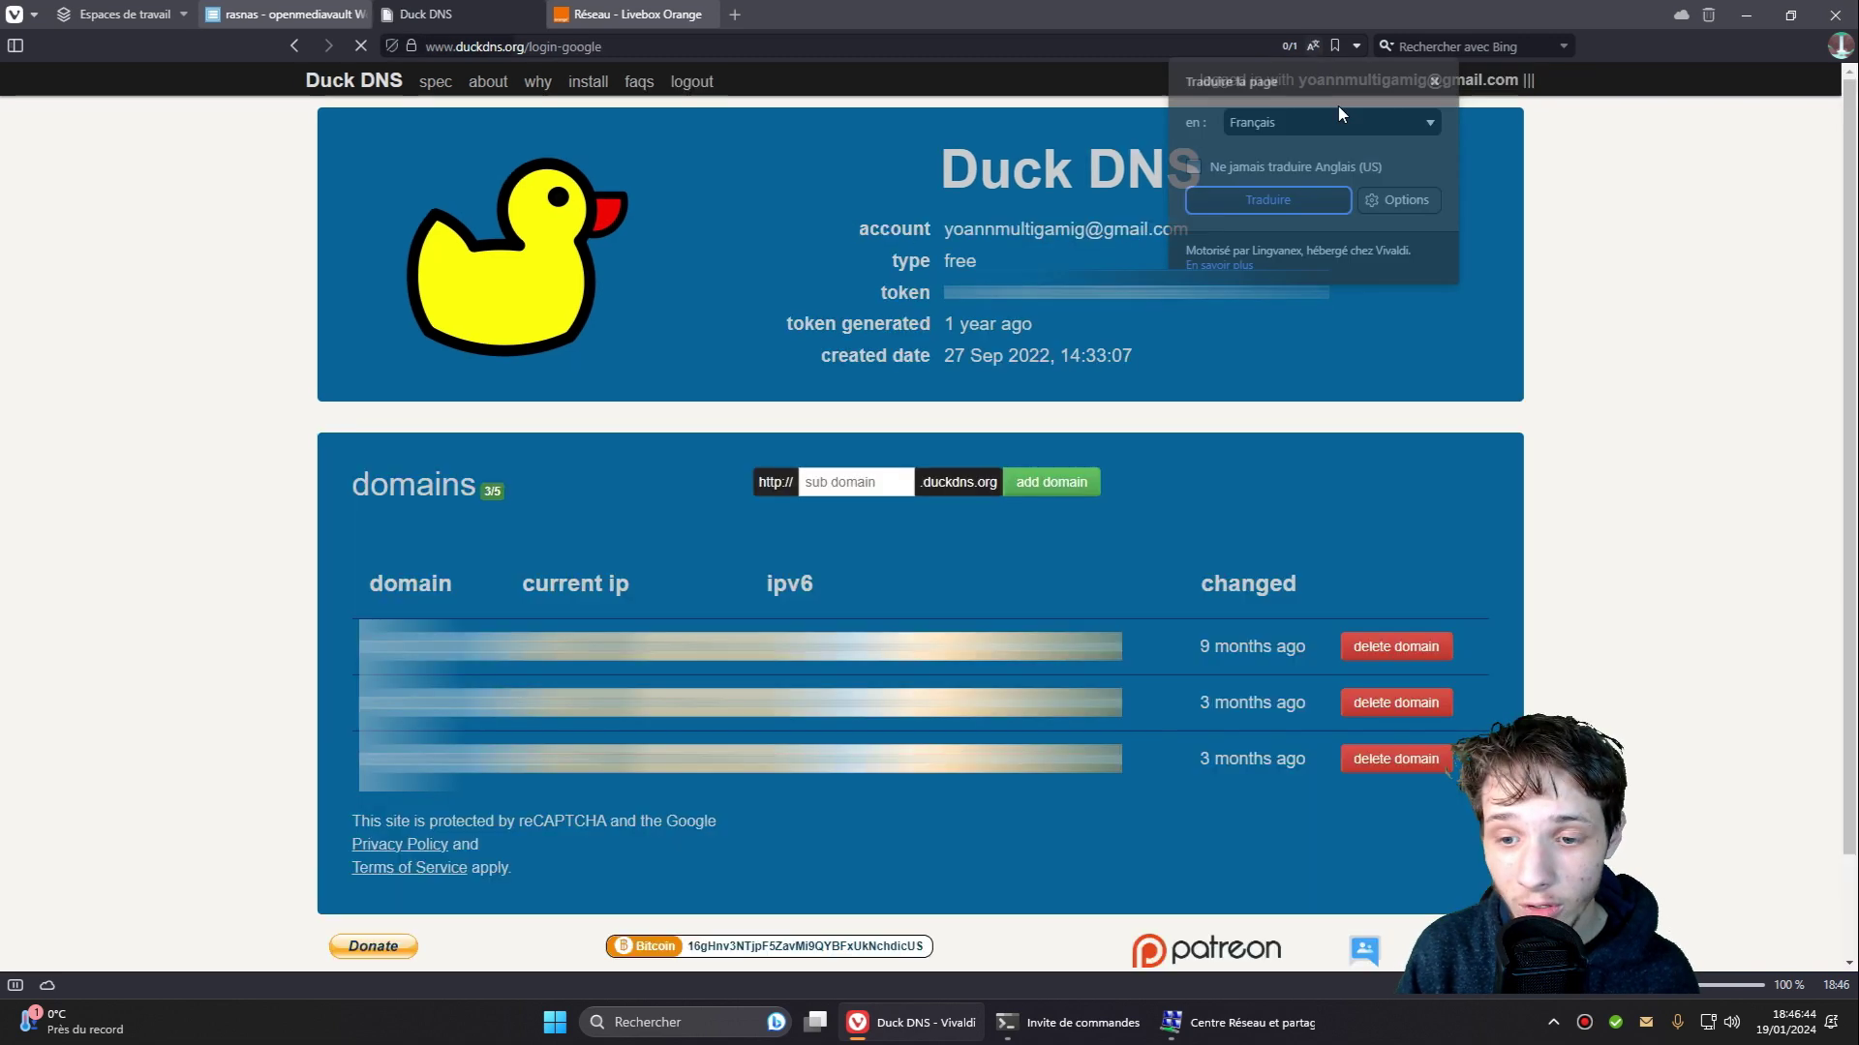
# Step: Try adding the subdomains rasnas and rasnasomv, both already taken
pyautogui.click(882, 475)
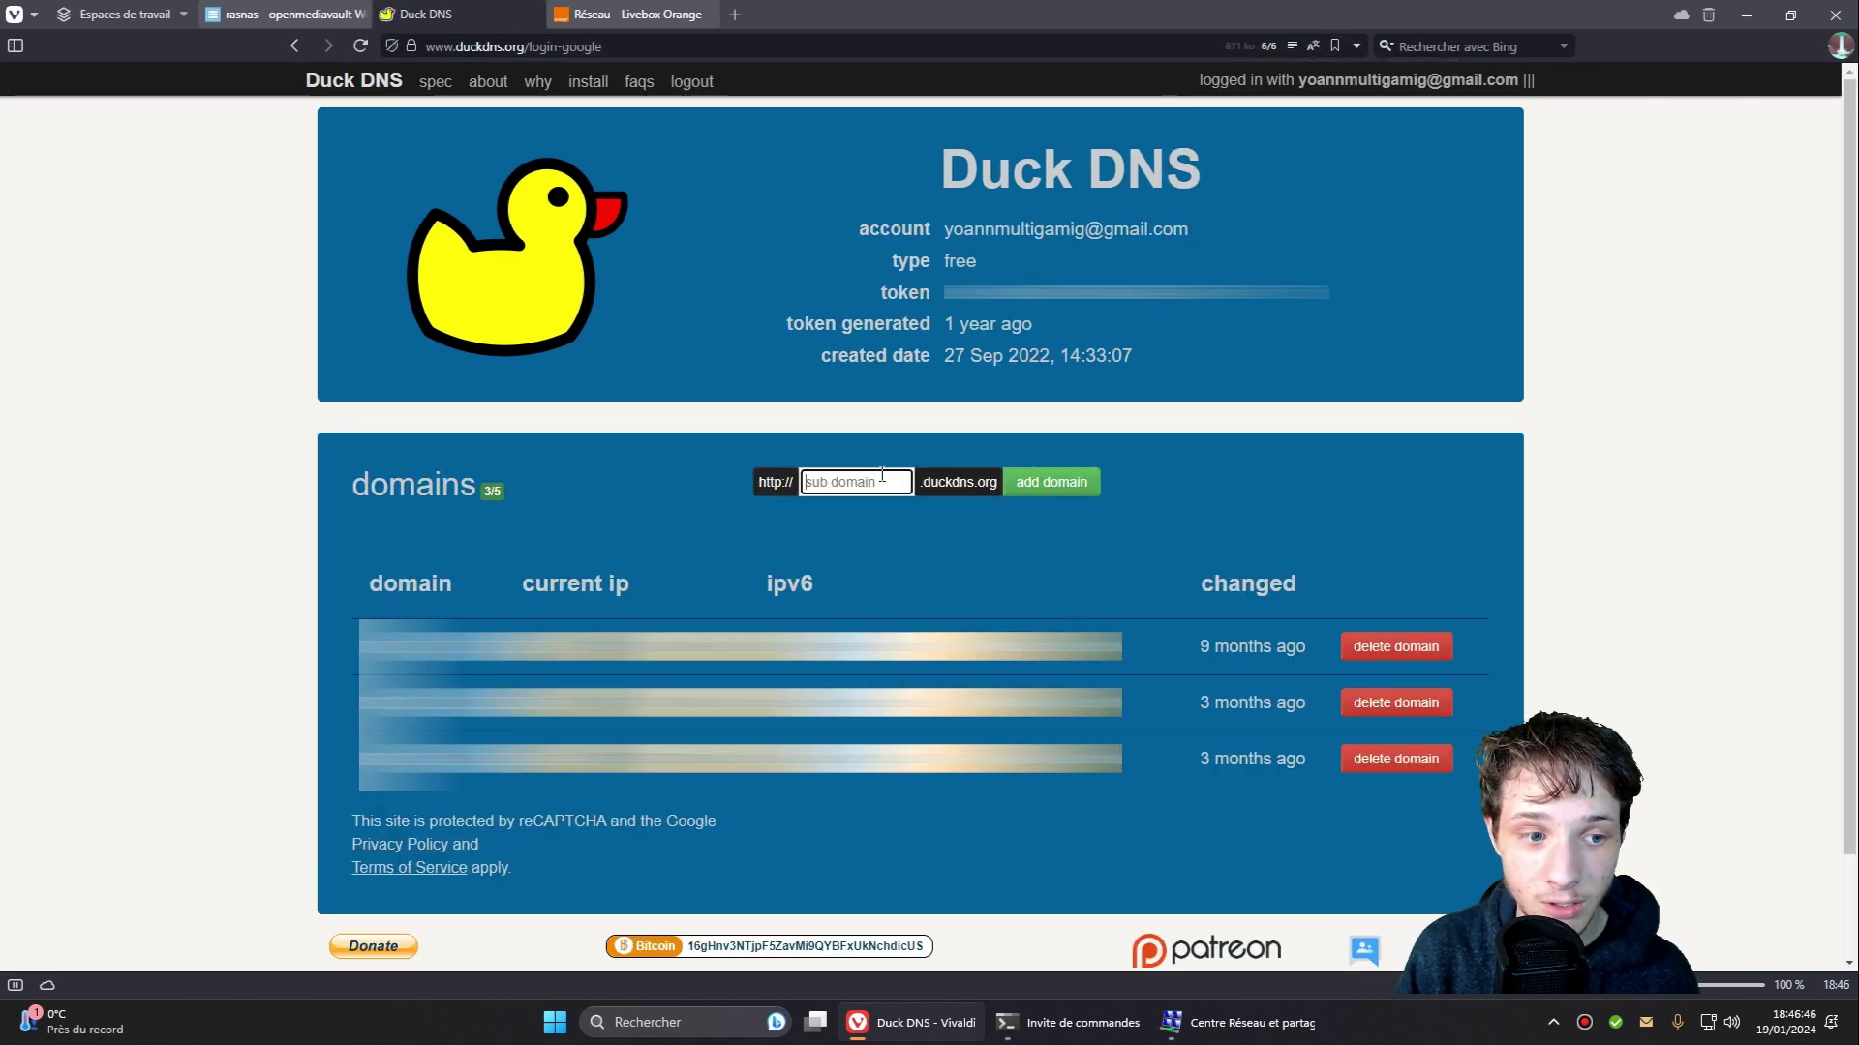
pyautogui.write('ras')
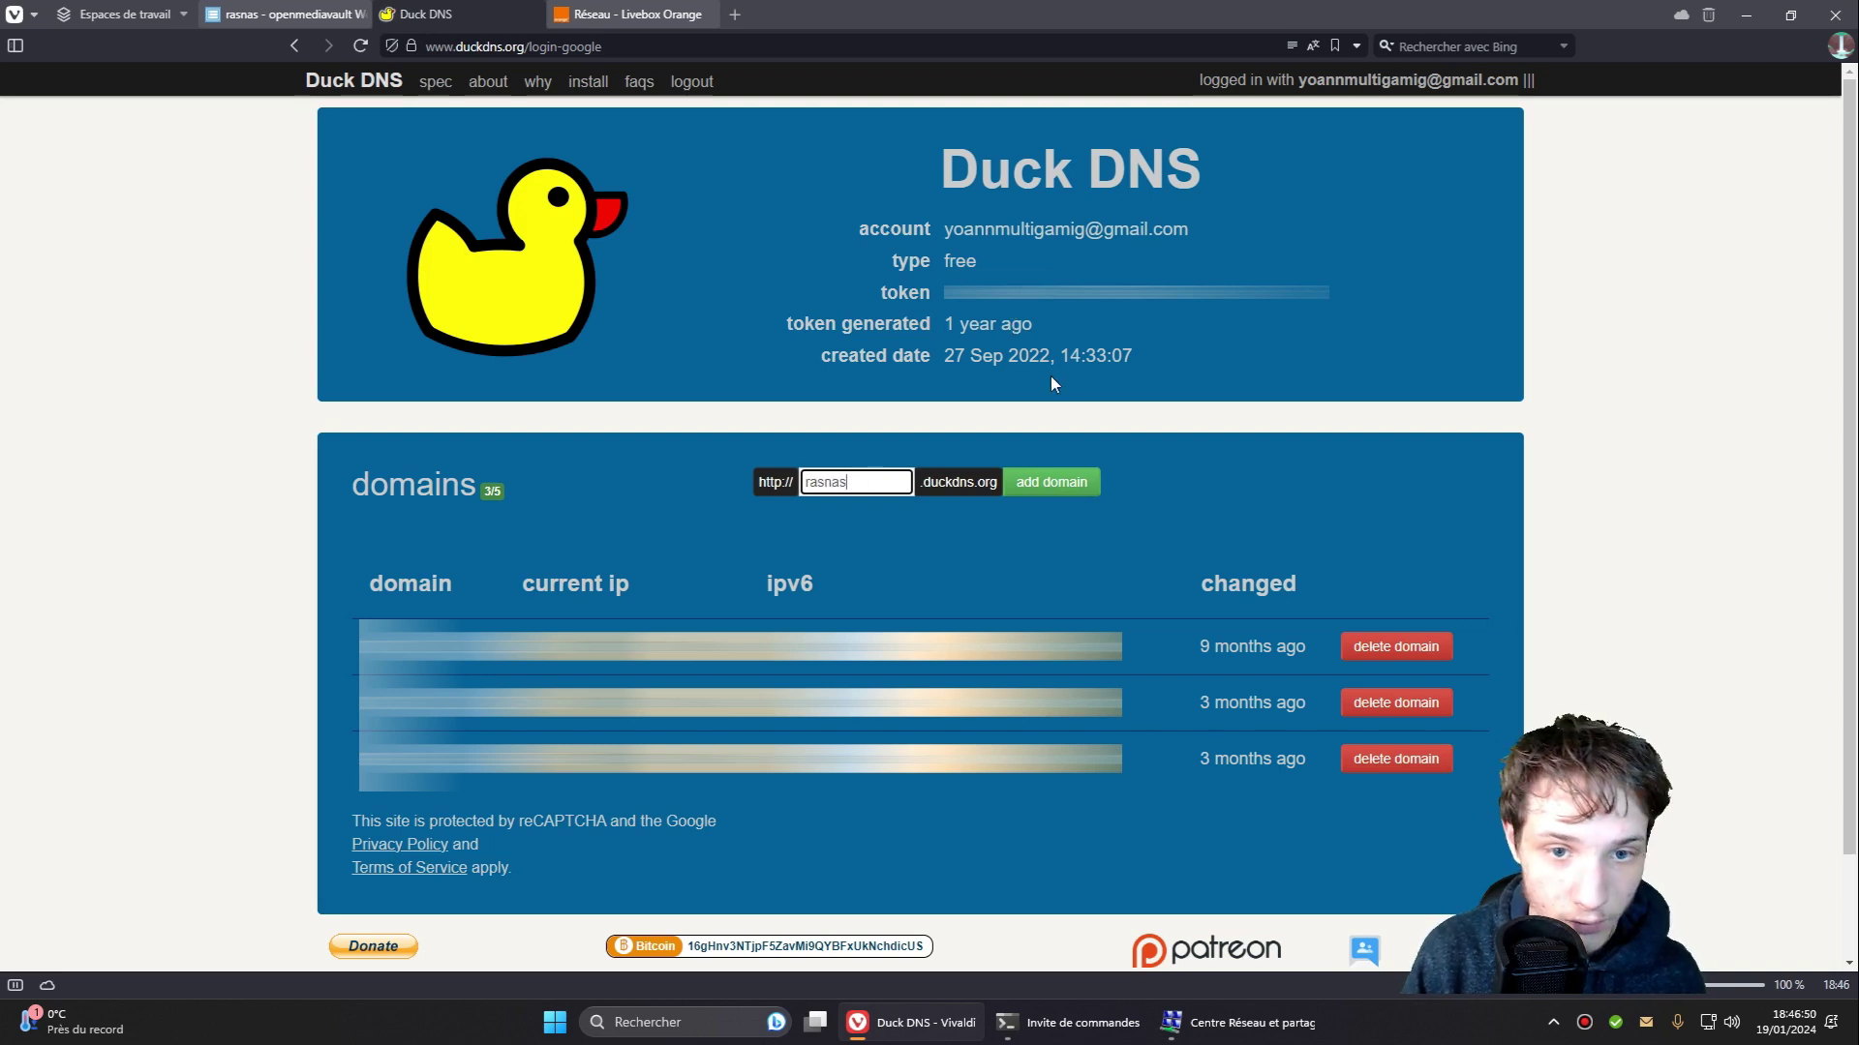
pyautogui.write('nas')
pyautogui.click(1038, 484)
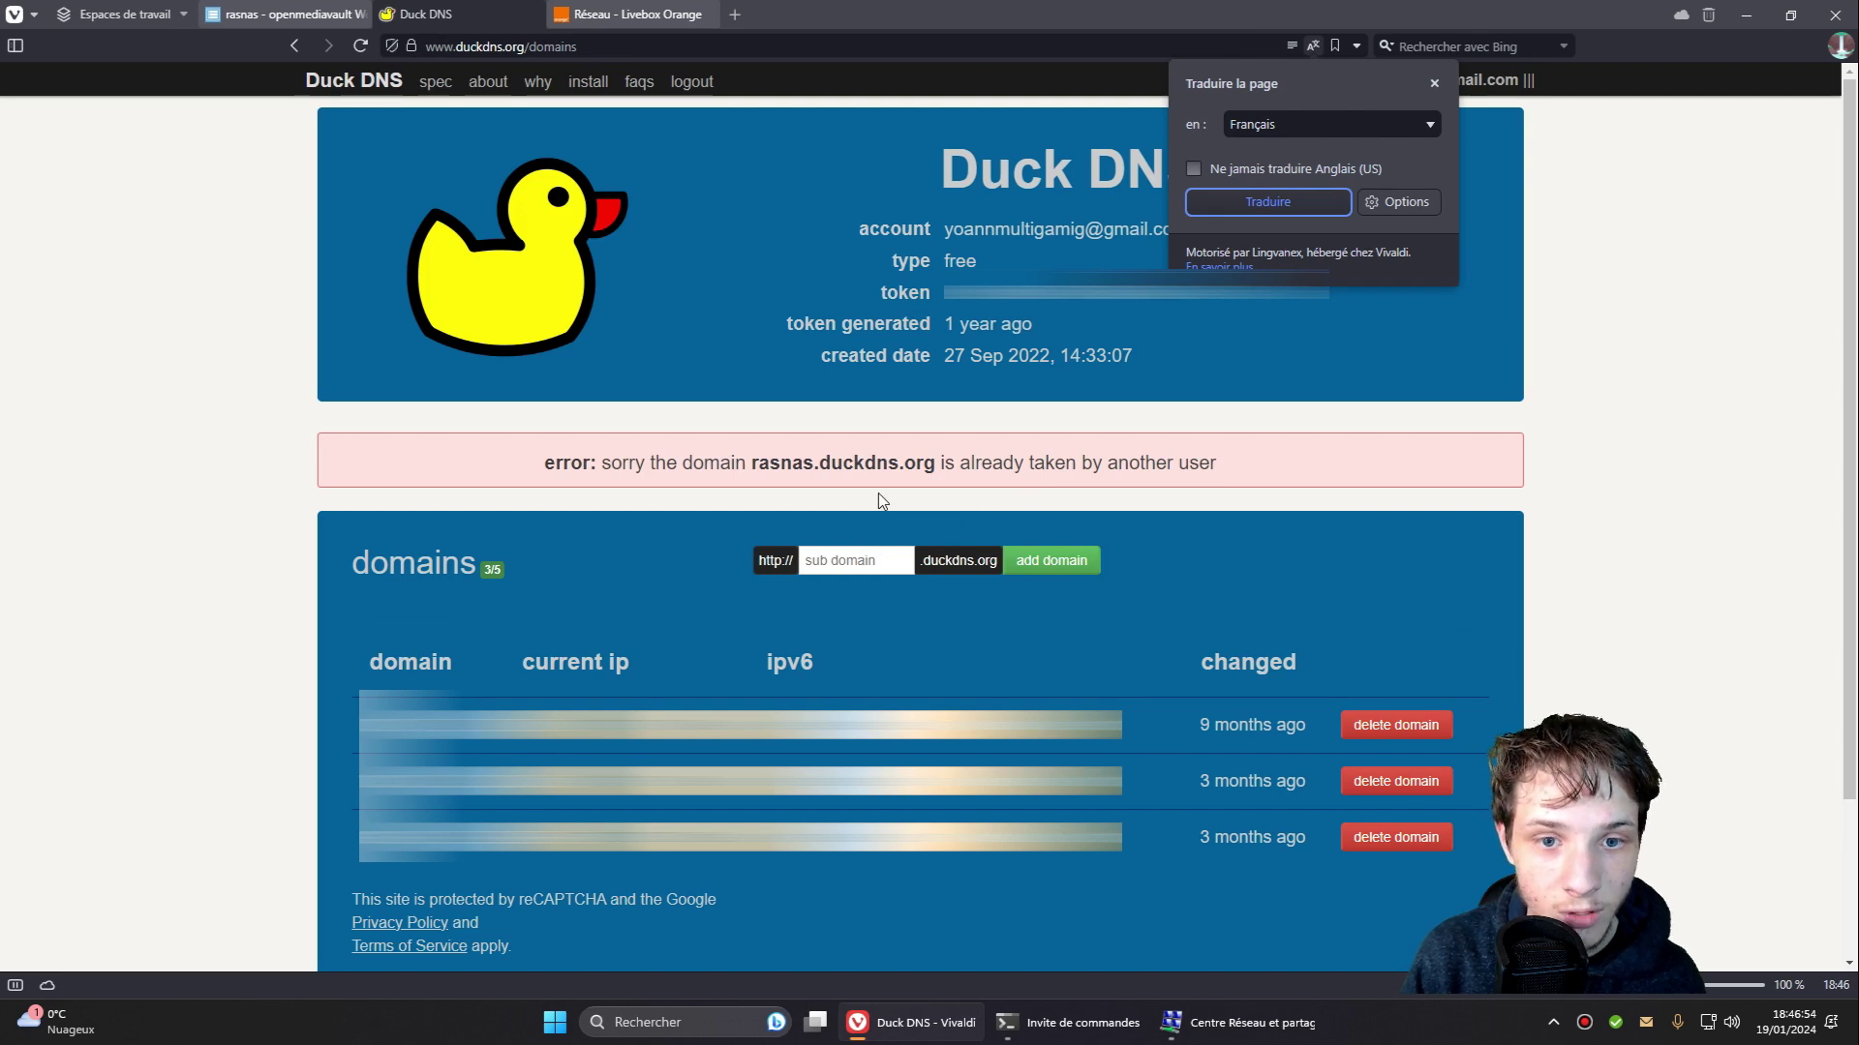
pyautogui.moveTo(748, 462); pyautogui.dragTo(812, 460)
pyautogui.hotkey('ctrl', 'c')
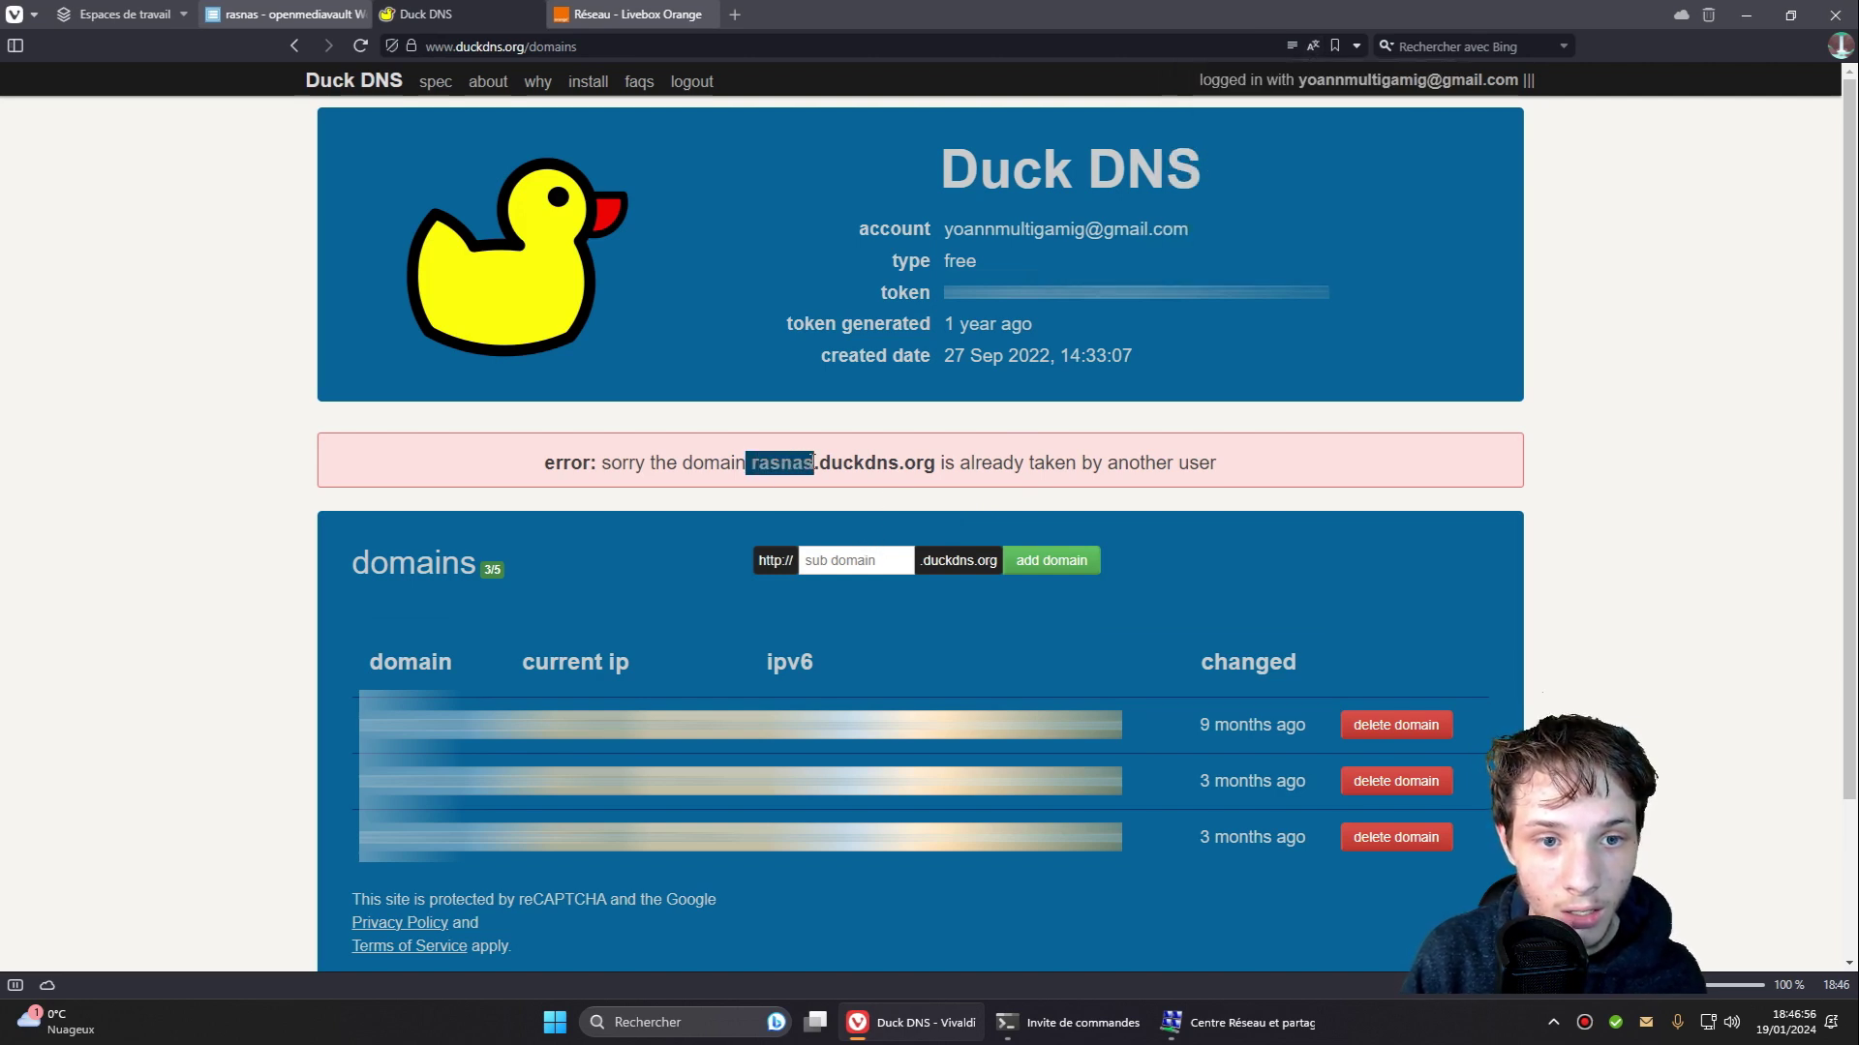
pyautogui.click(831, 562)
pyautogui.hotkey('ctrl', 'v')
pyautogui.press('BackSpace')
pyautogui.click(848, 564)
pyautogui.write('-')
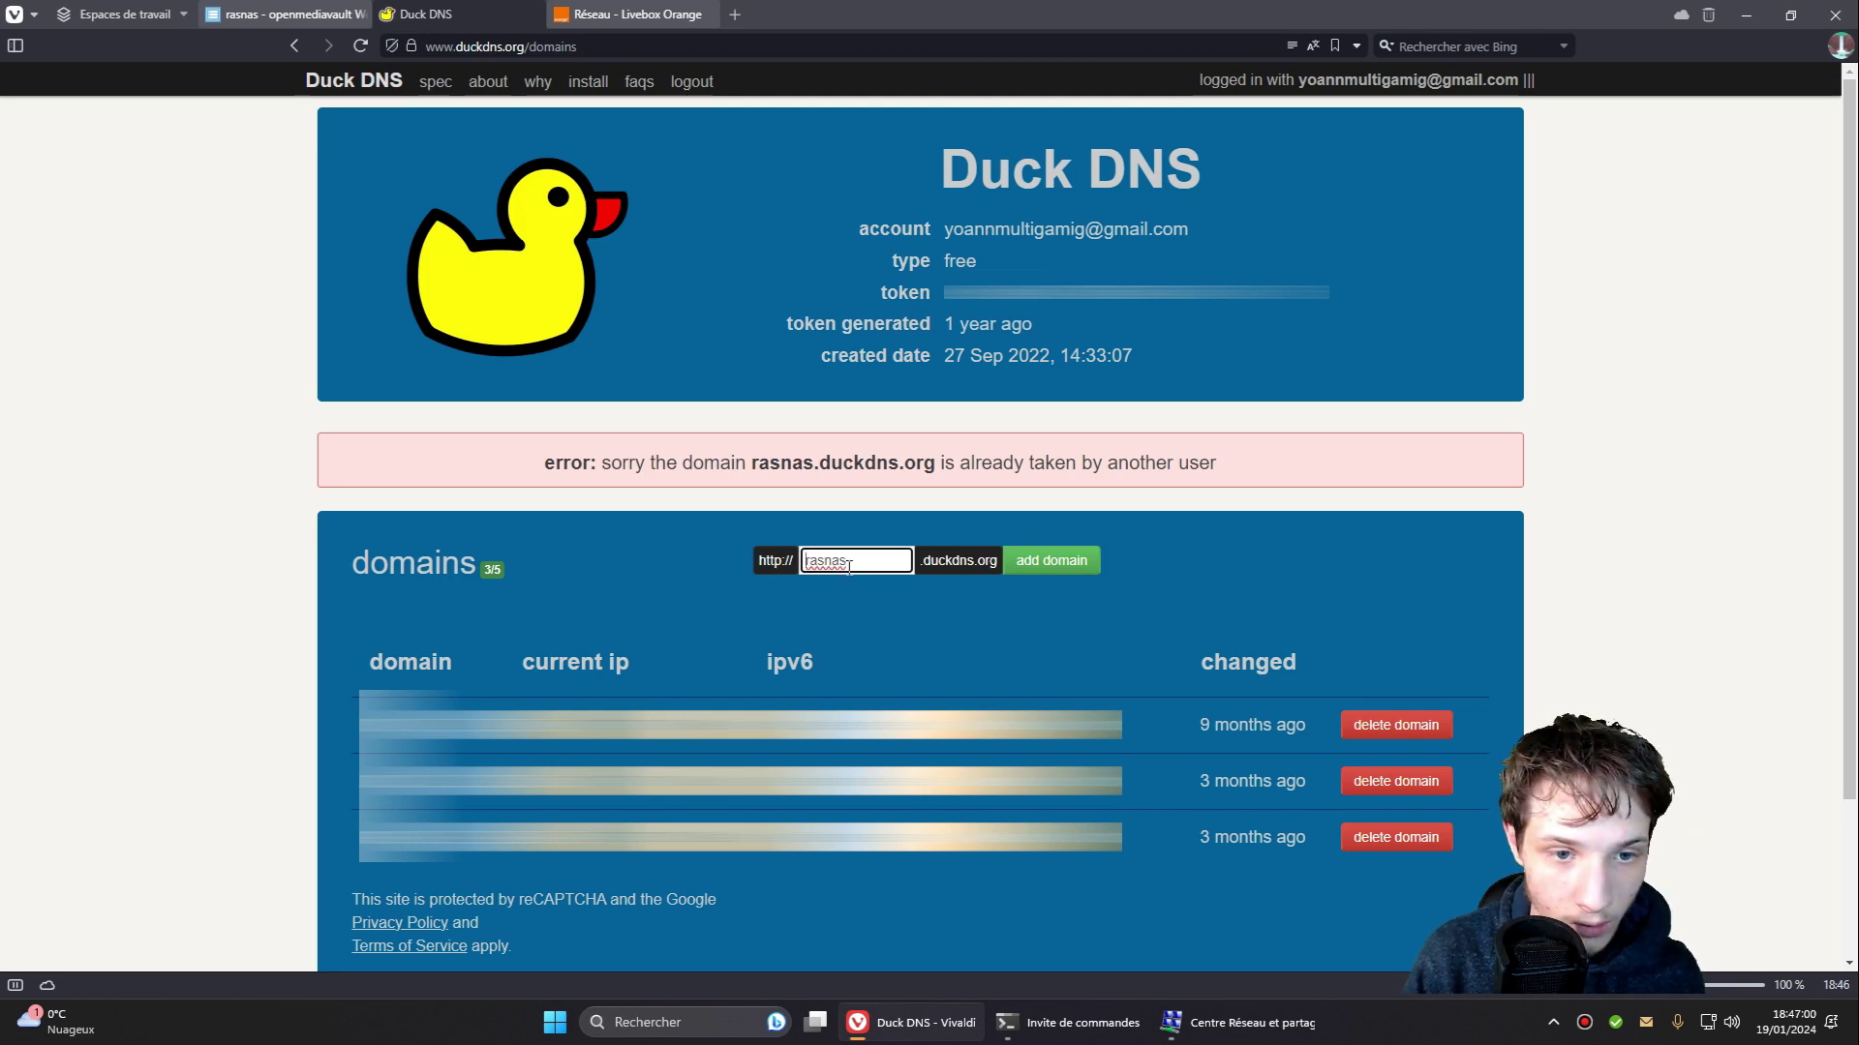
pyautogui.press('BackSpace')
pyautogui.write('omv')
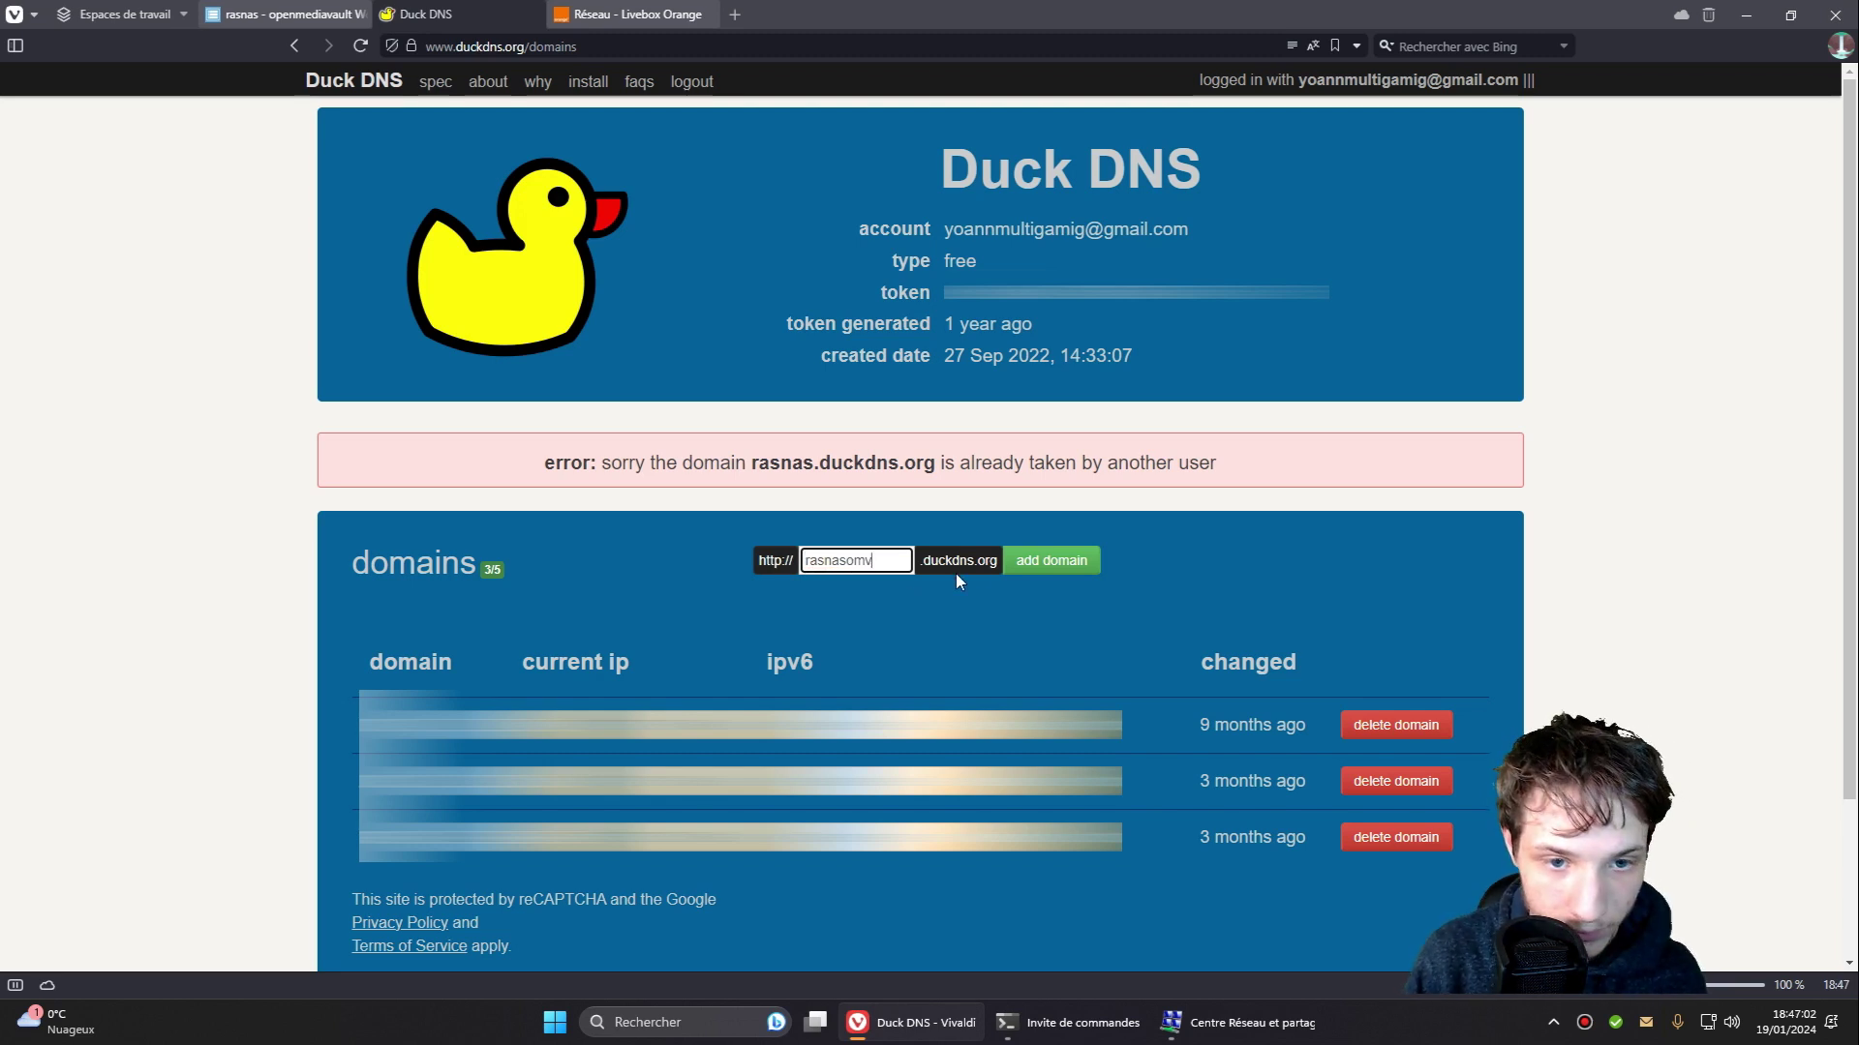
pyautogui.click(1033, 563)
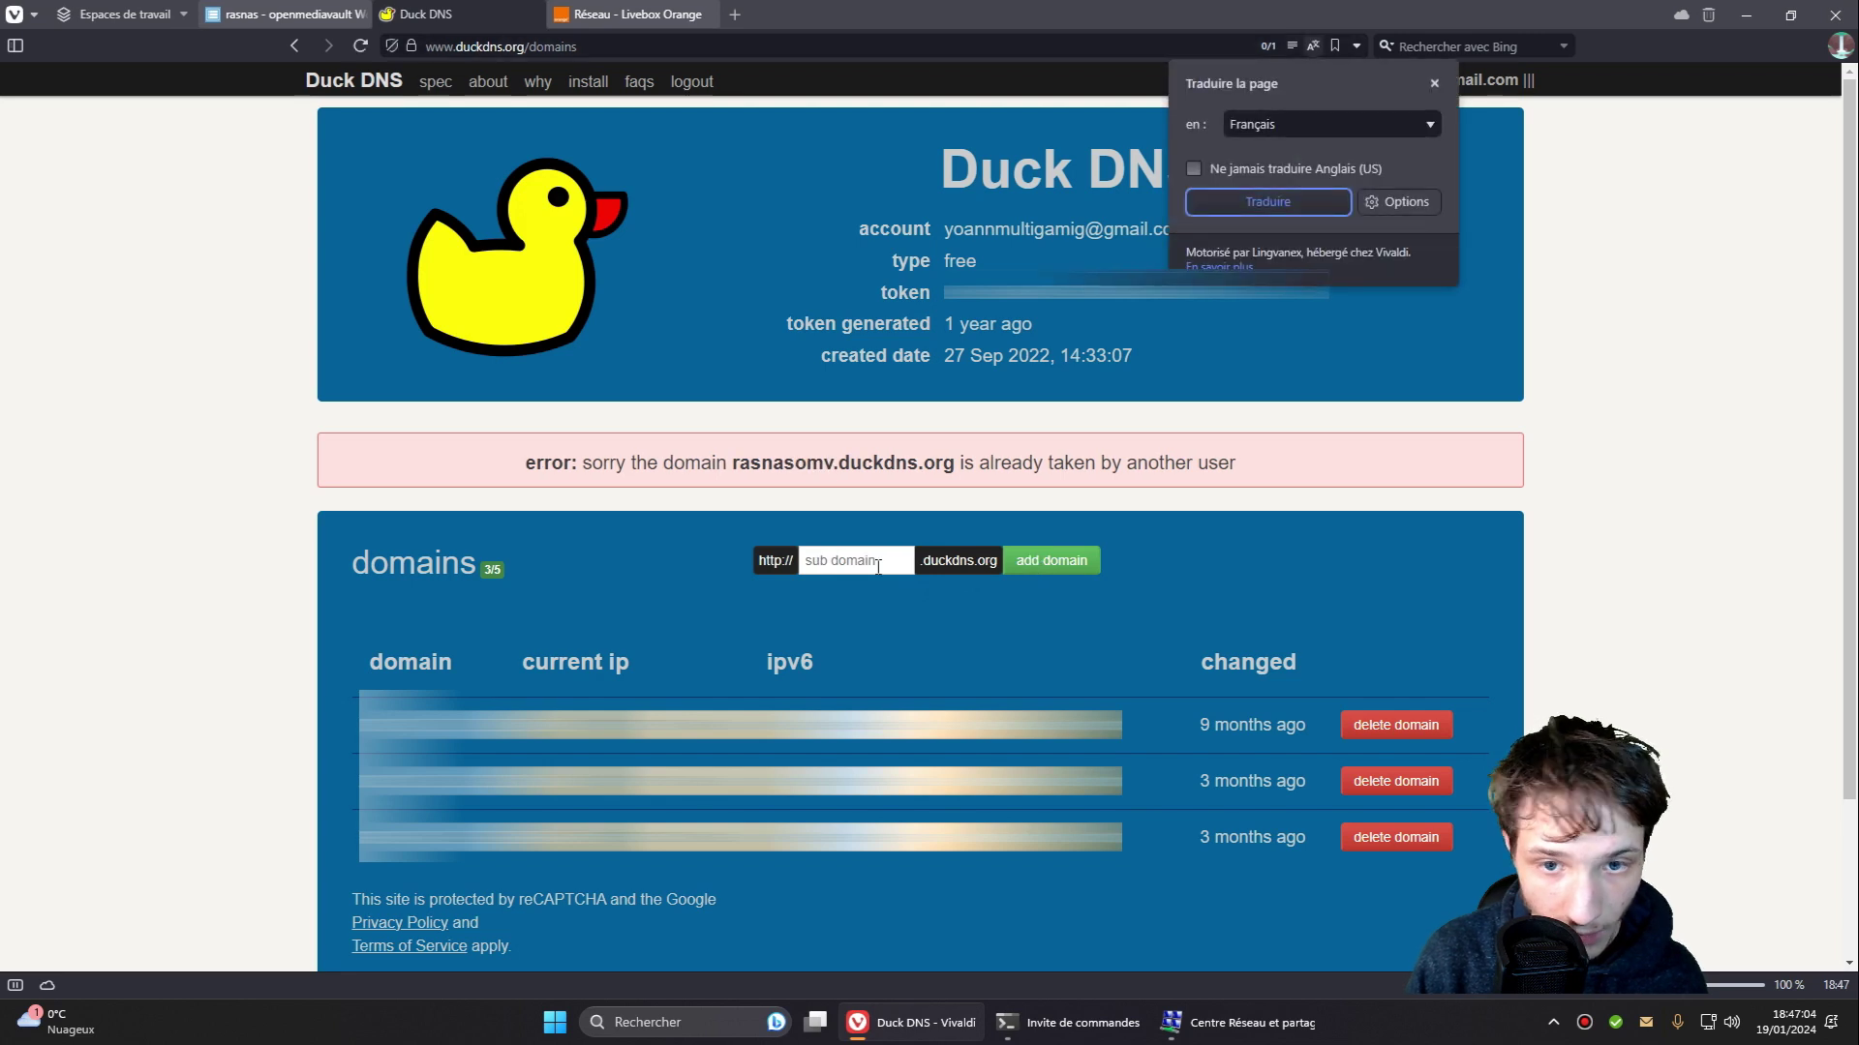
# Step: Add rasnas-yoann as a subdomain, reload the domain list, and return to openmediavault
pyautogui.click(873, 566)
pyautogui.write('rasnasyoann')
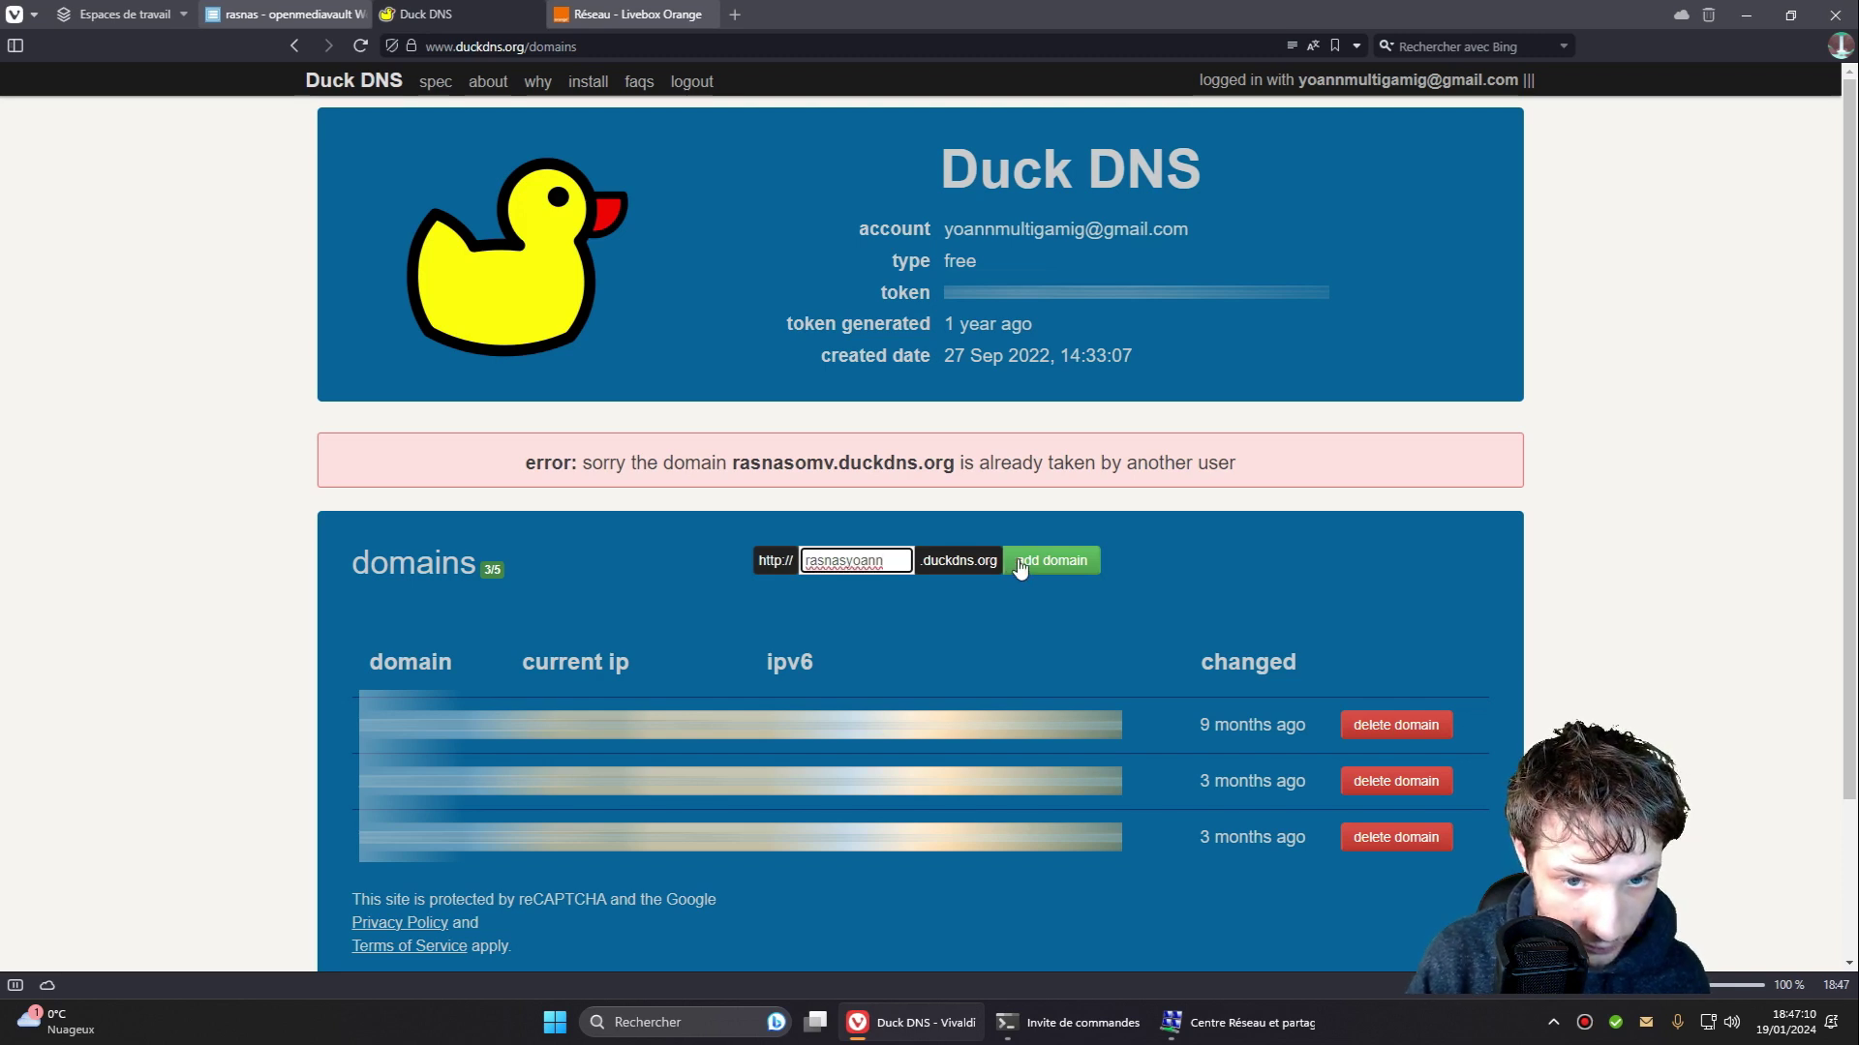
pyautogui.click(839, 561)
pyautogui.write('-')
pyautogui.click(1022, 561)
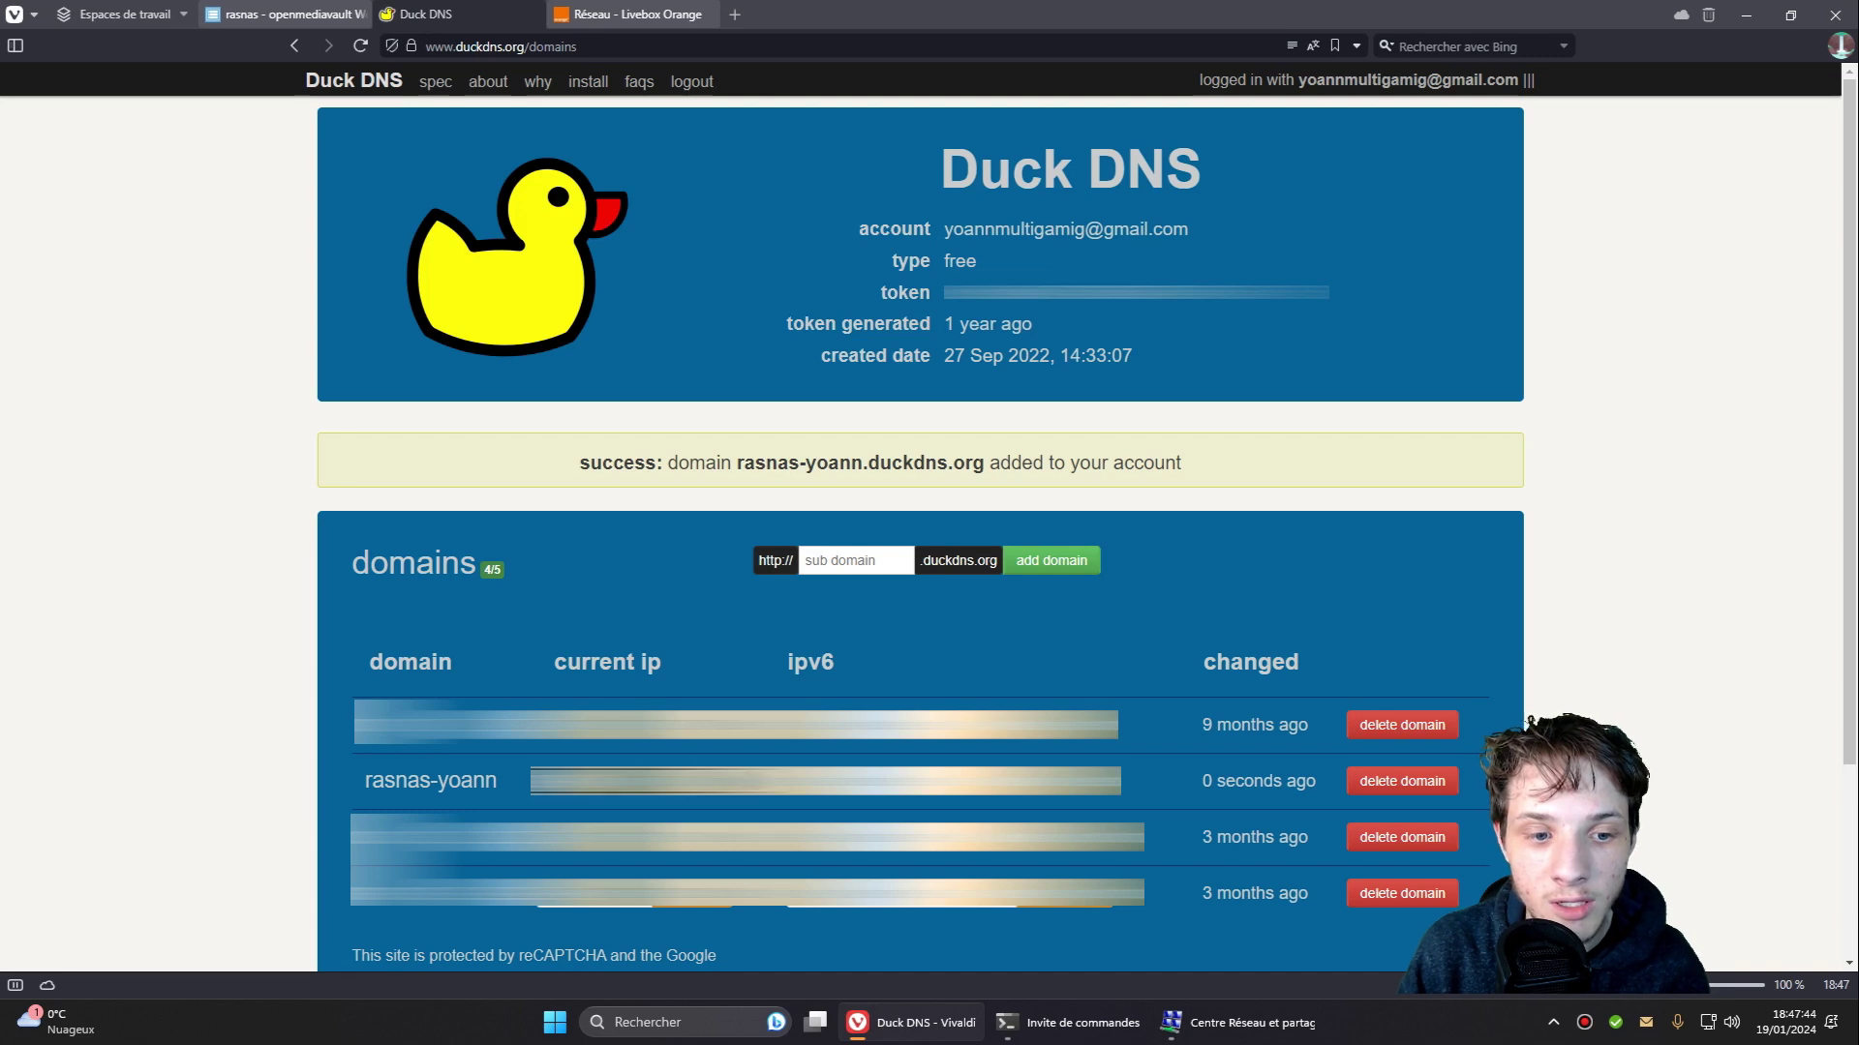
pyautogui.press('Return')
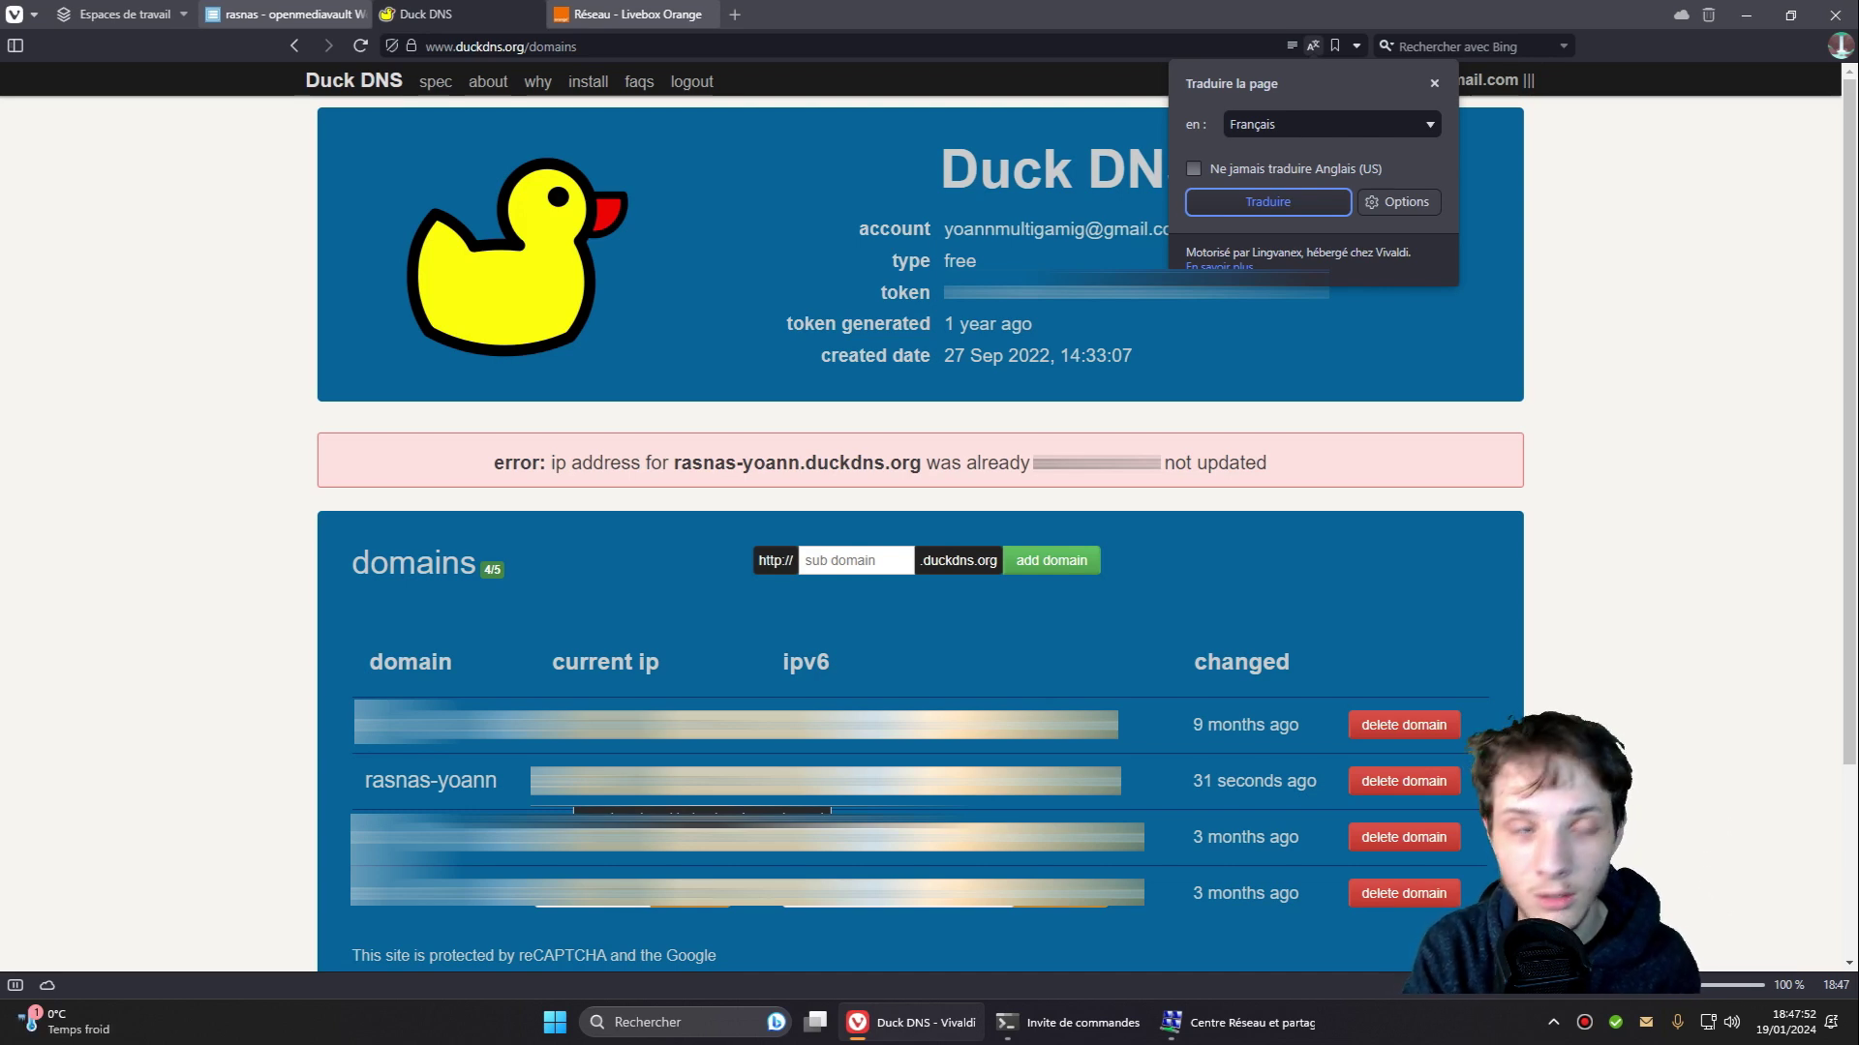
pyautogui.click(258, 10)
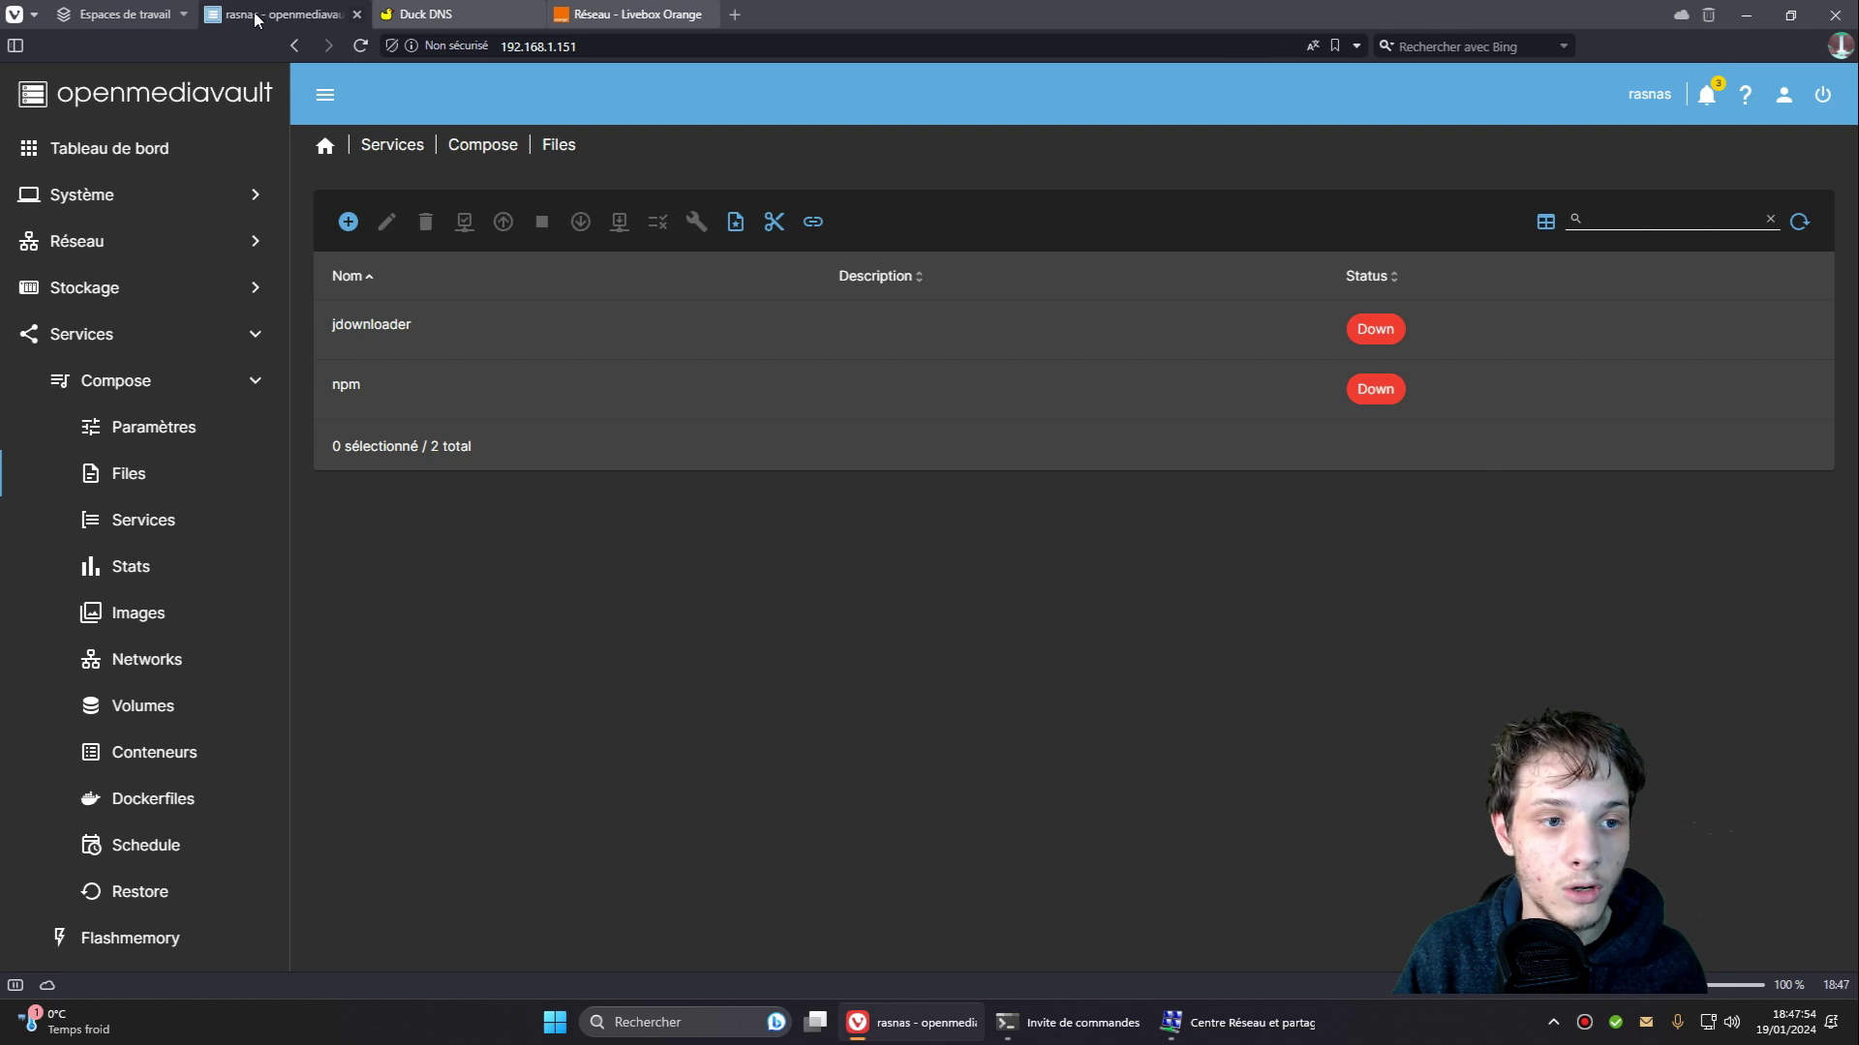
# Step: Pull npm's container images and close the log once it reports 'app Pulled'
pyautogui.click(408, 385)
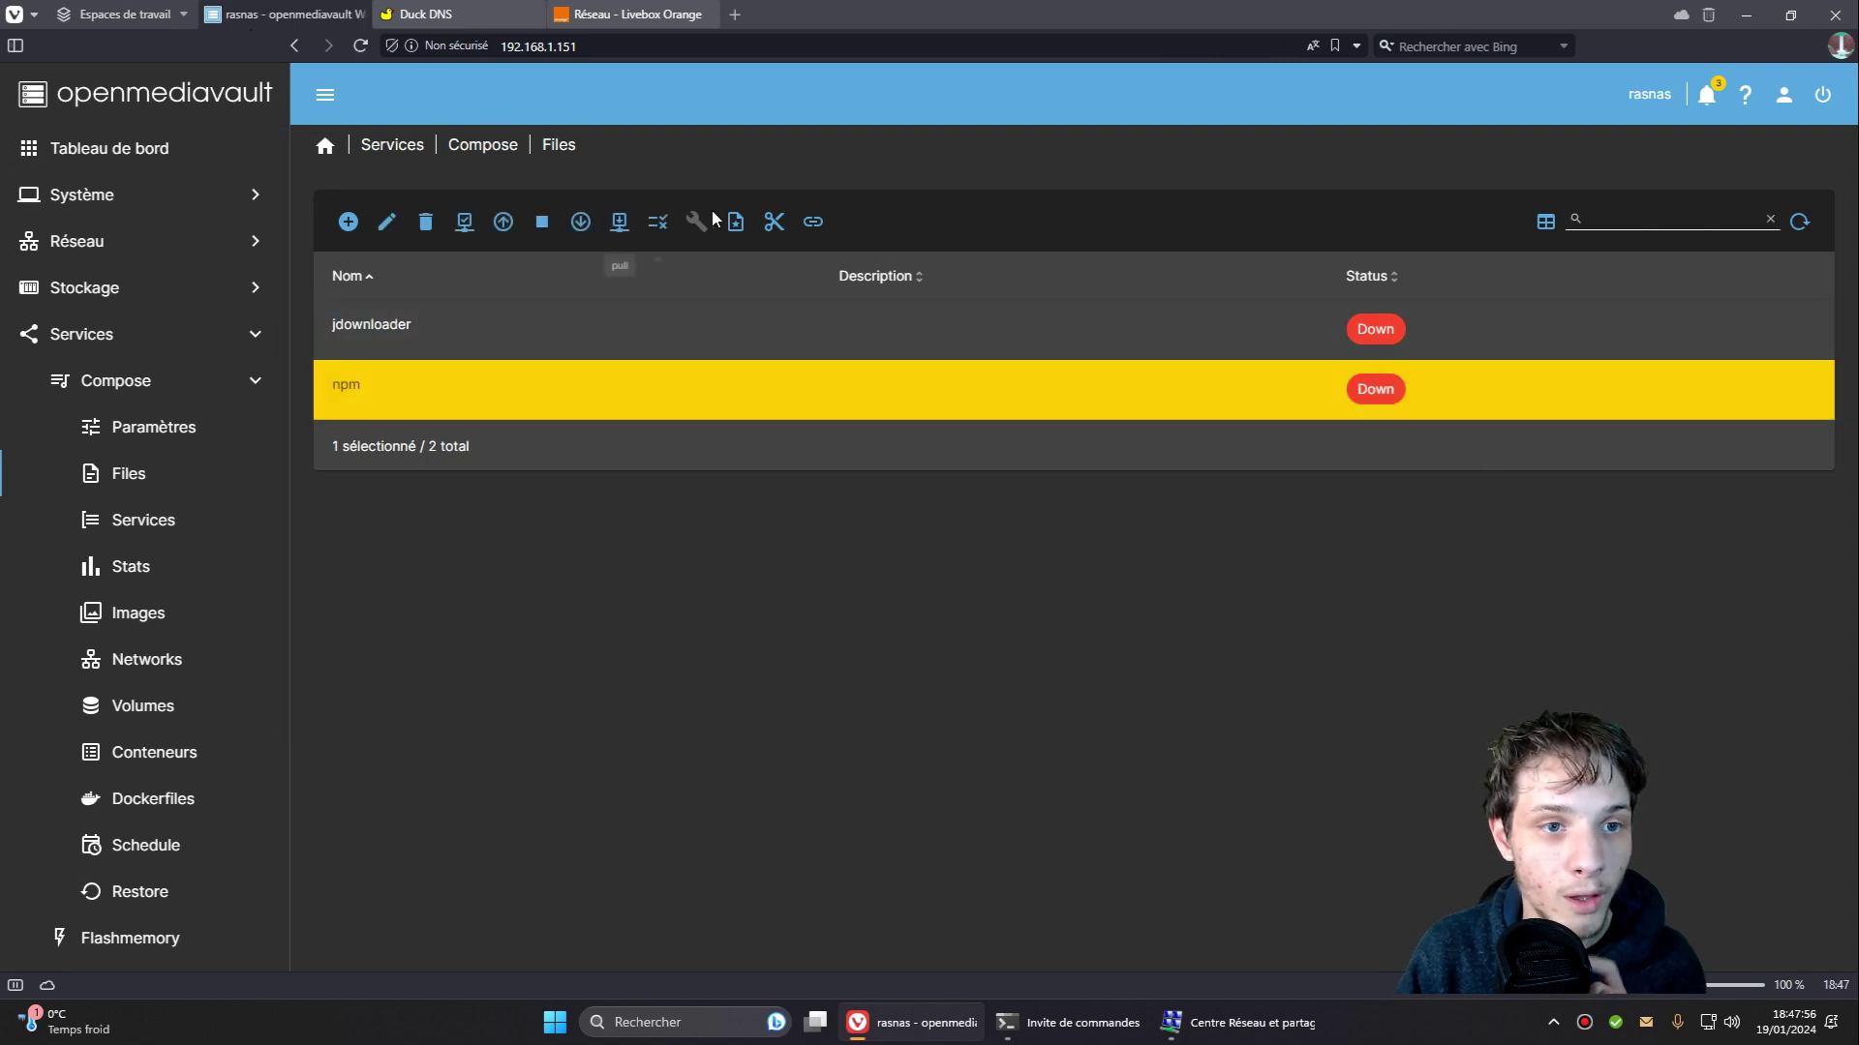
pyautogui.click(620, 221)
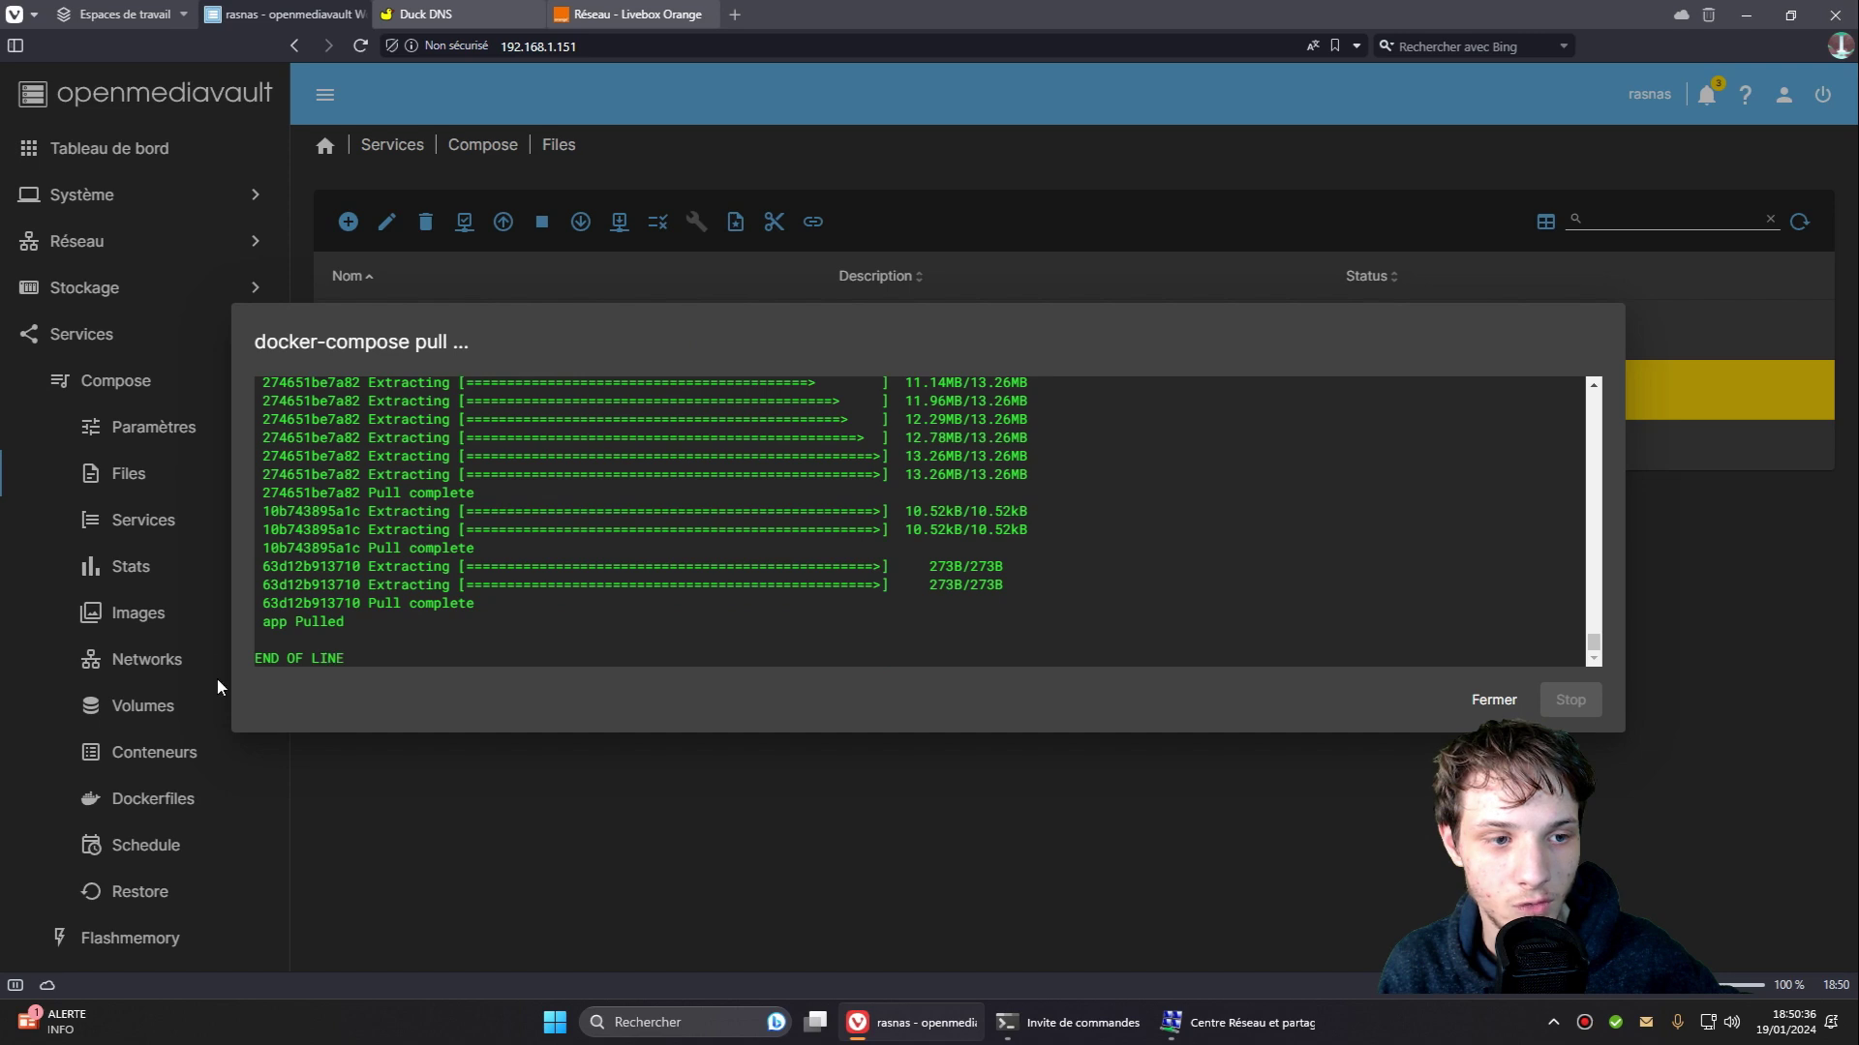
pyautogui.click(1490, 703)
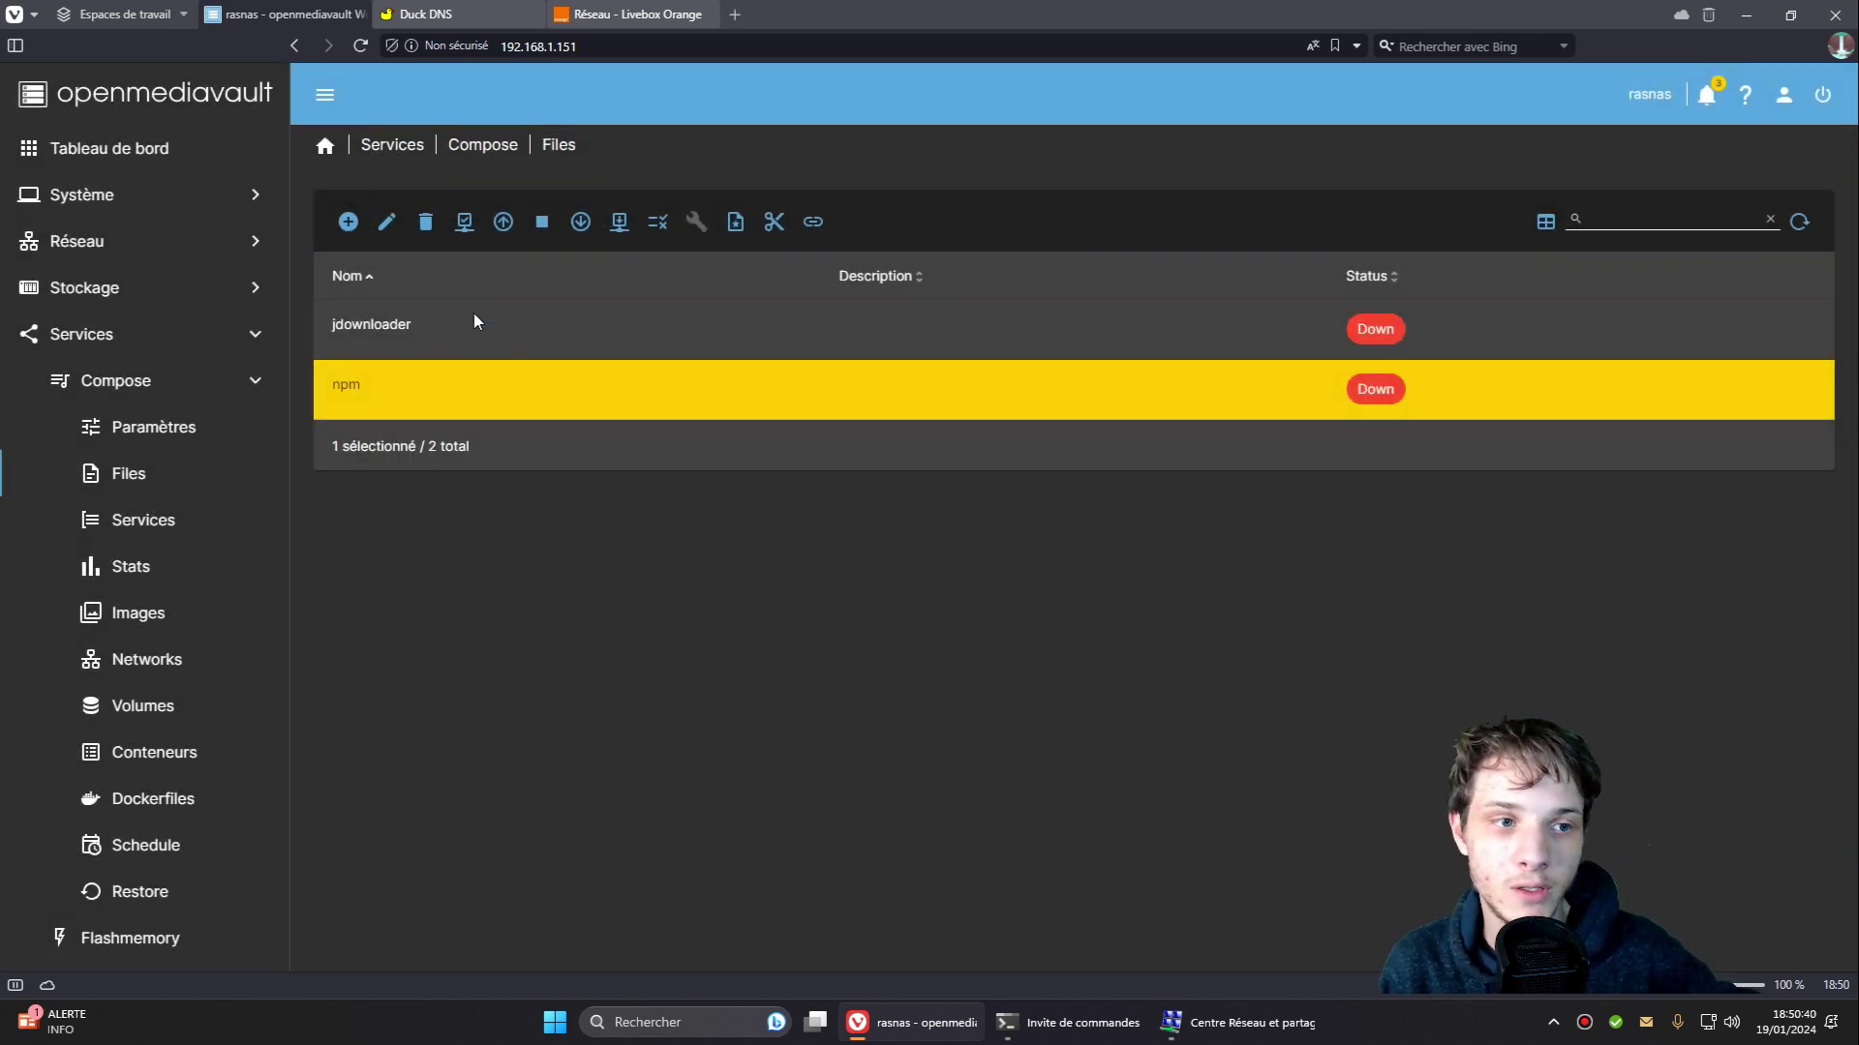
pyautogui.click(503, 224)
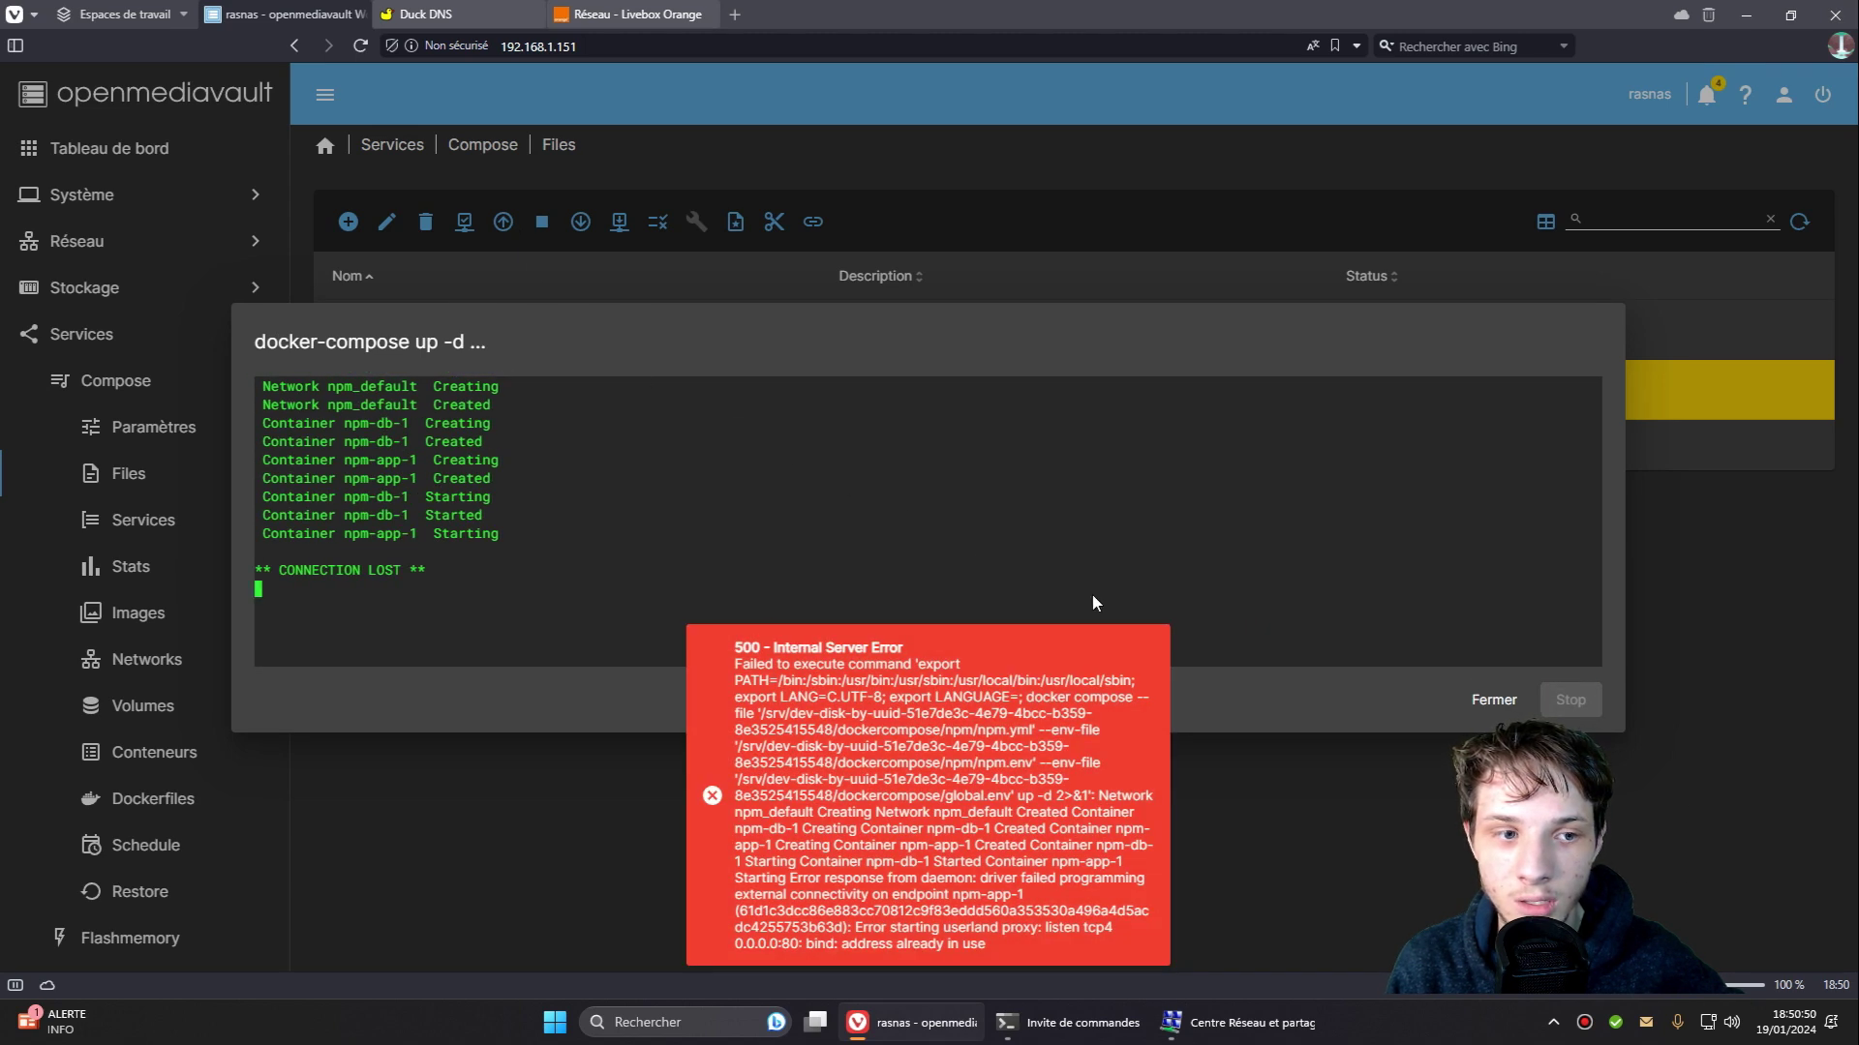
pyautogui.click(1491, 698)
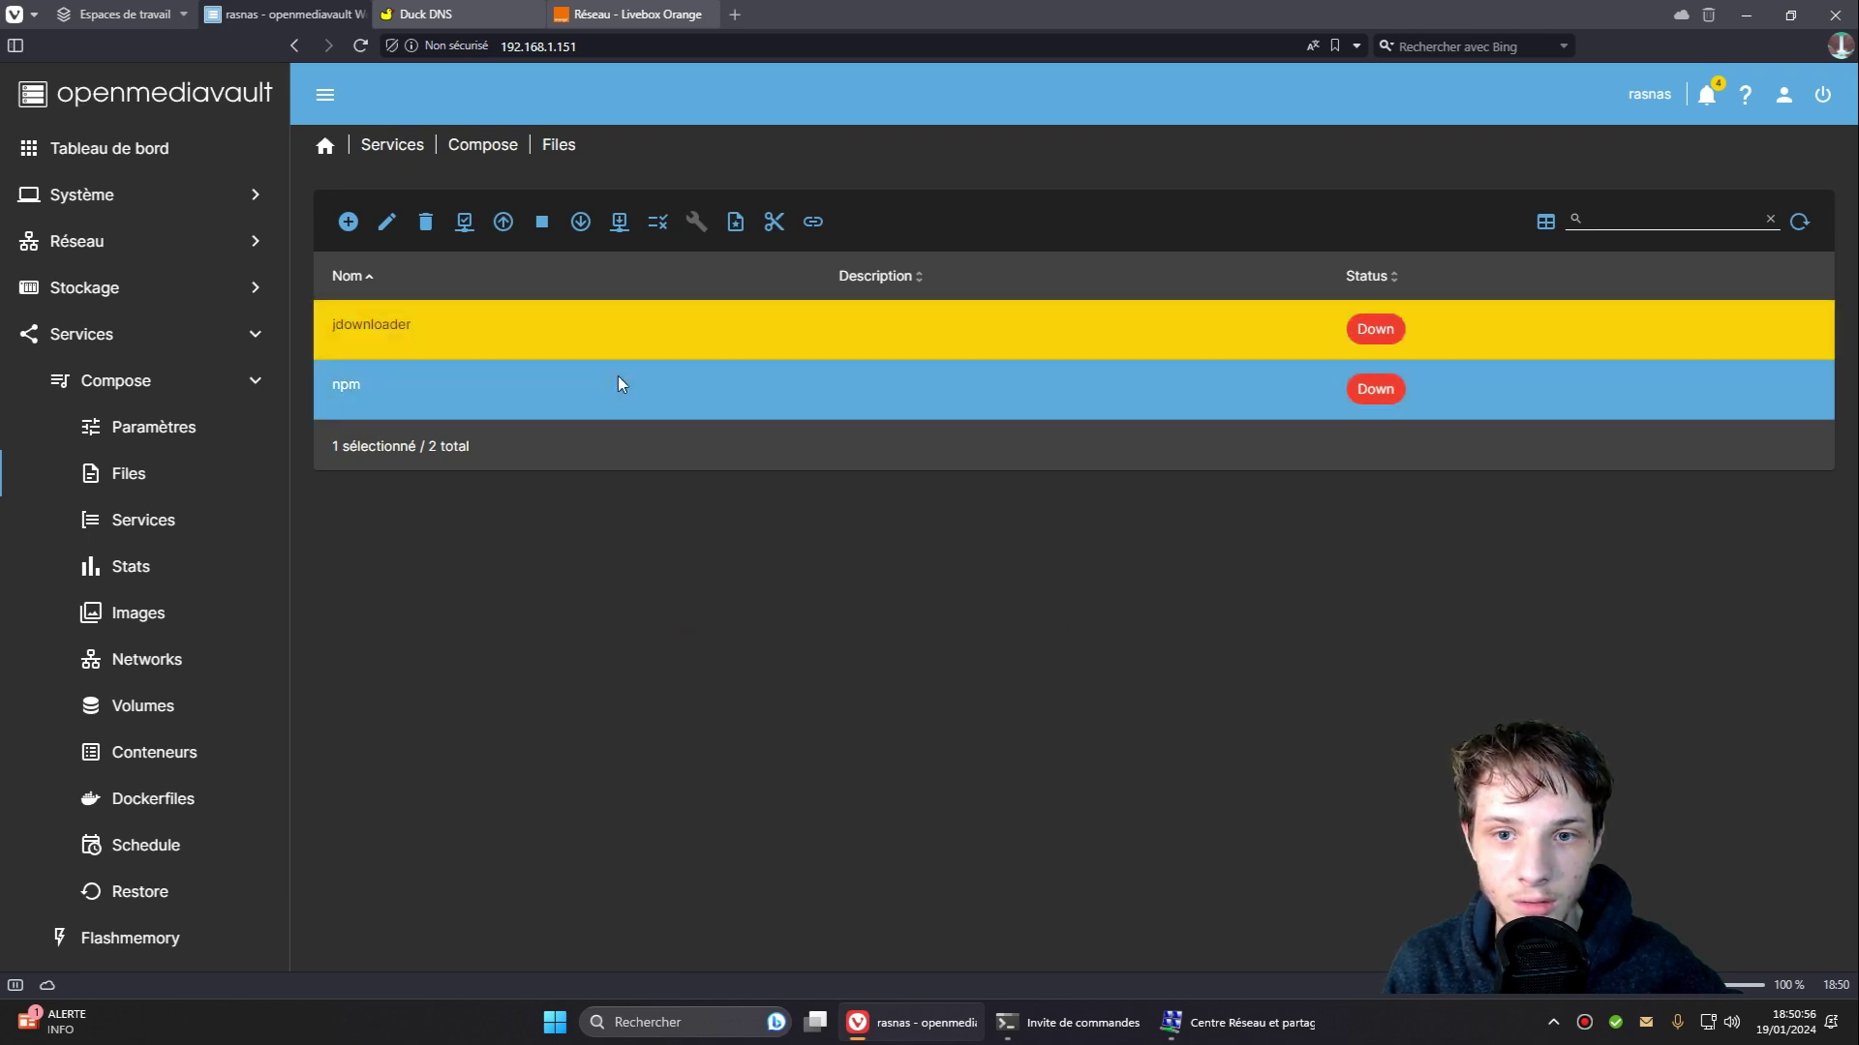
pyautogui.click(618, 376)
pyautogui.click(503, 225)
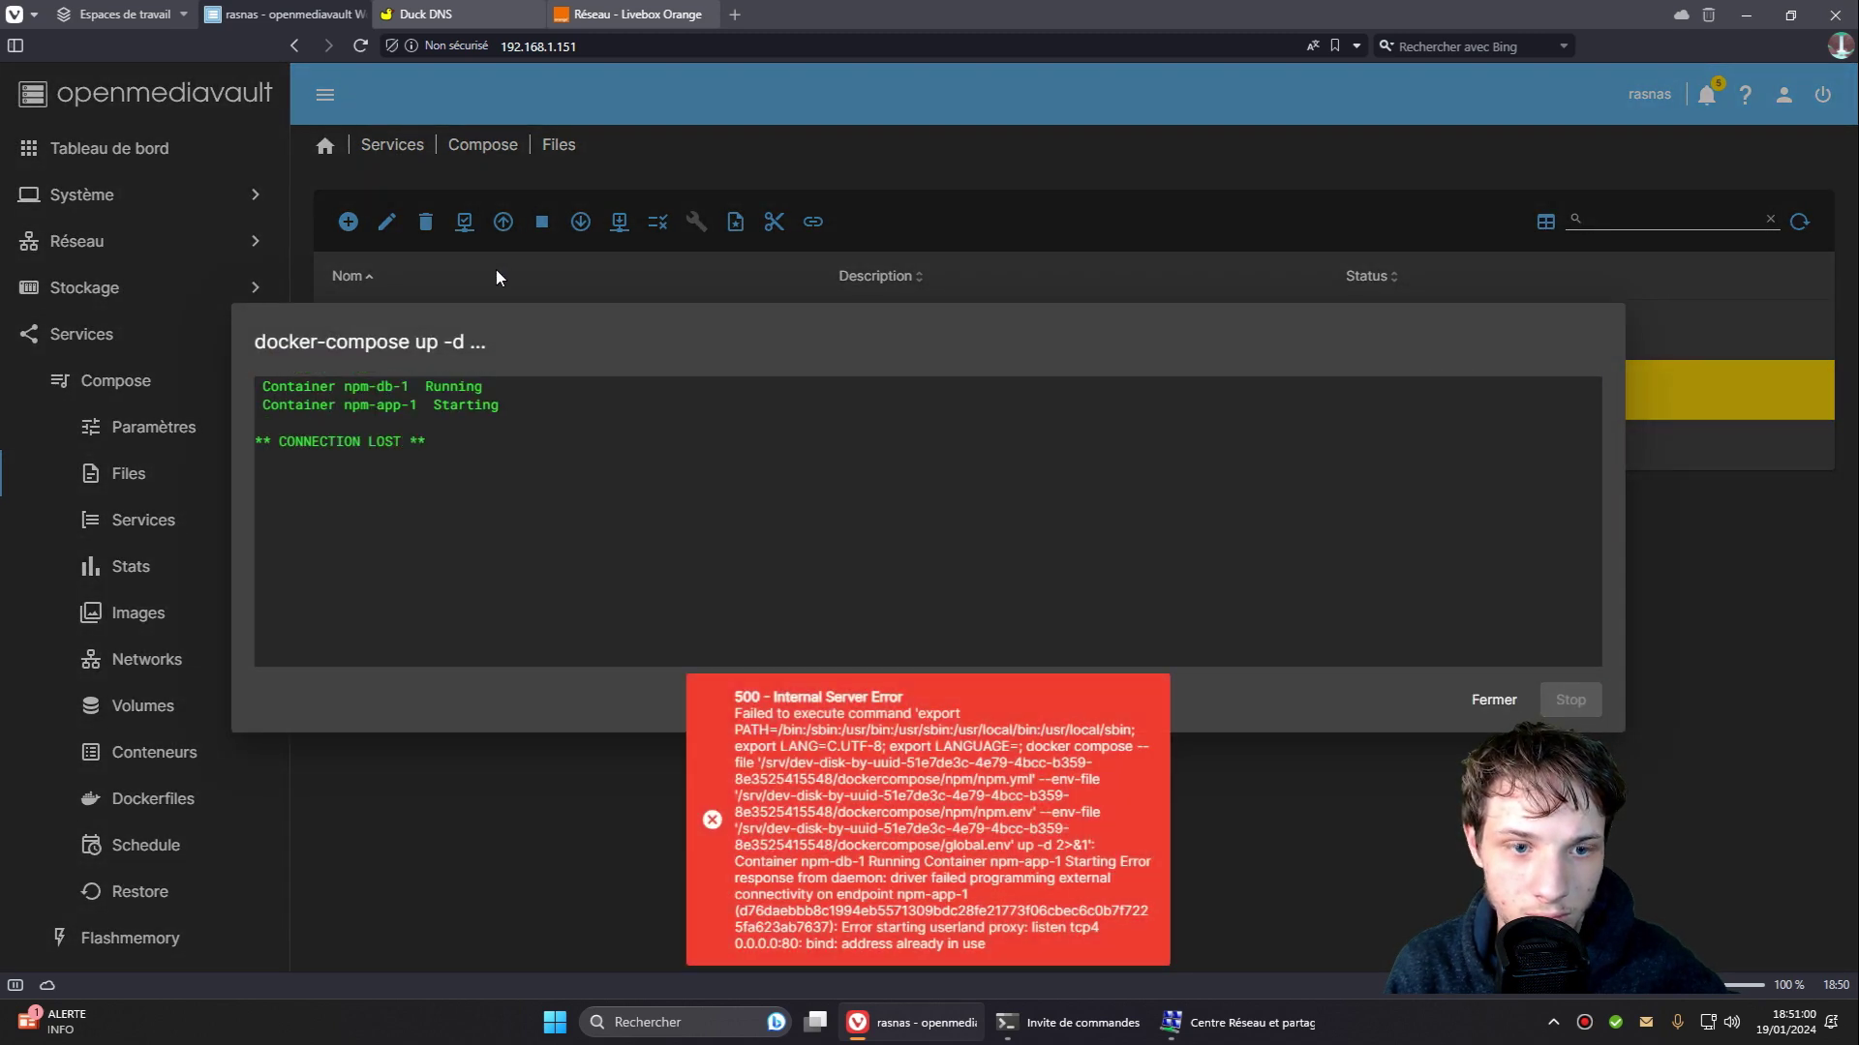
pyautogui.click(1491, 699)
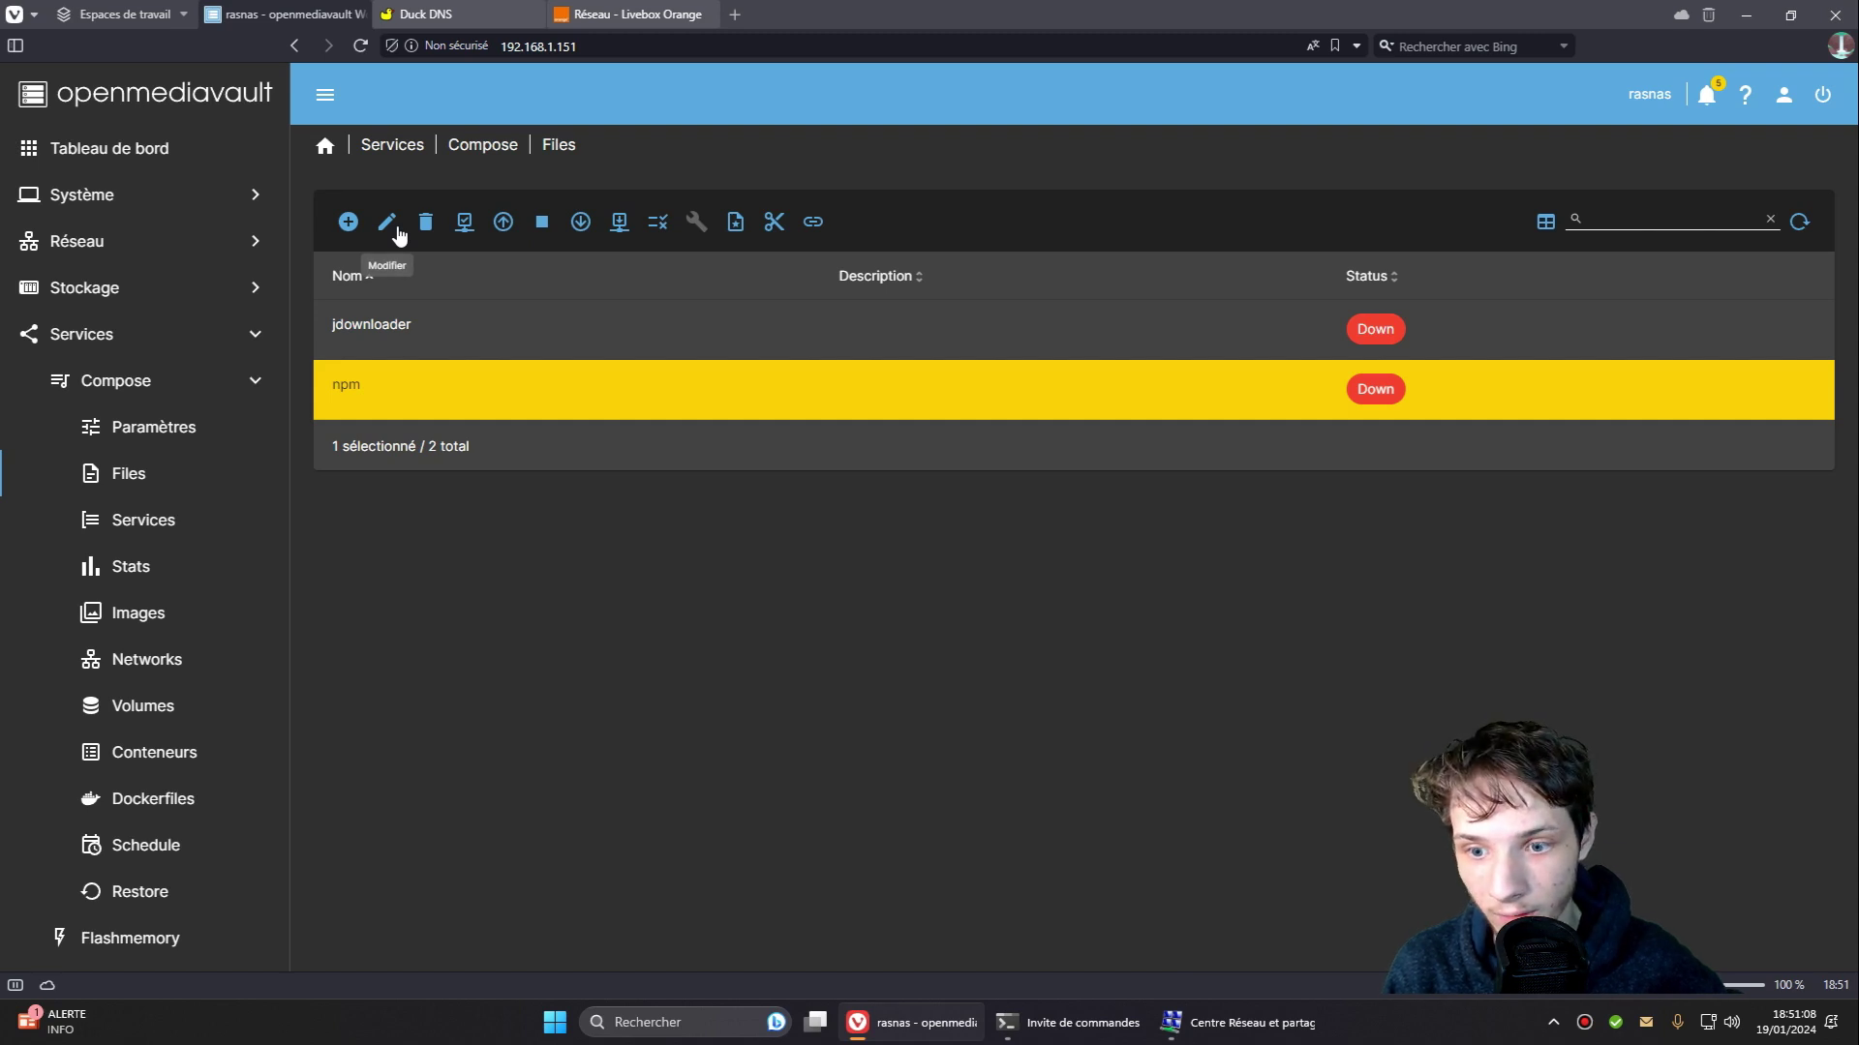
# Step: Delete the '80:80' Public HTTP Port line from the npm compose file and save
pyautogui.click(388, 223)
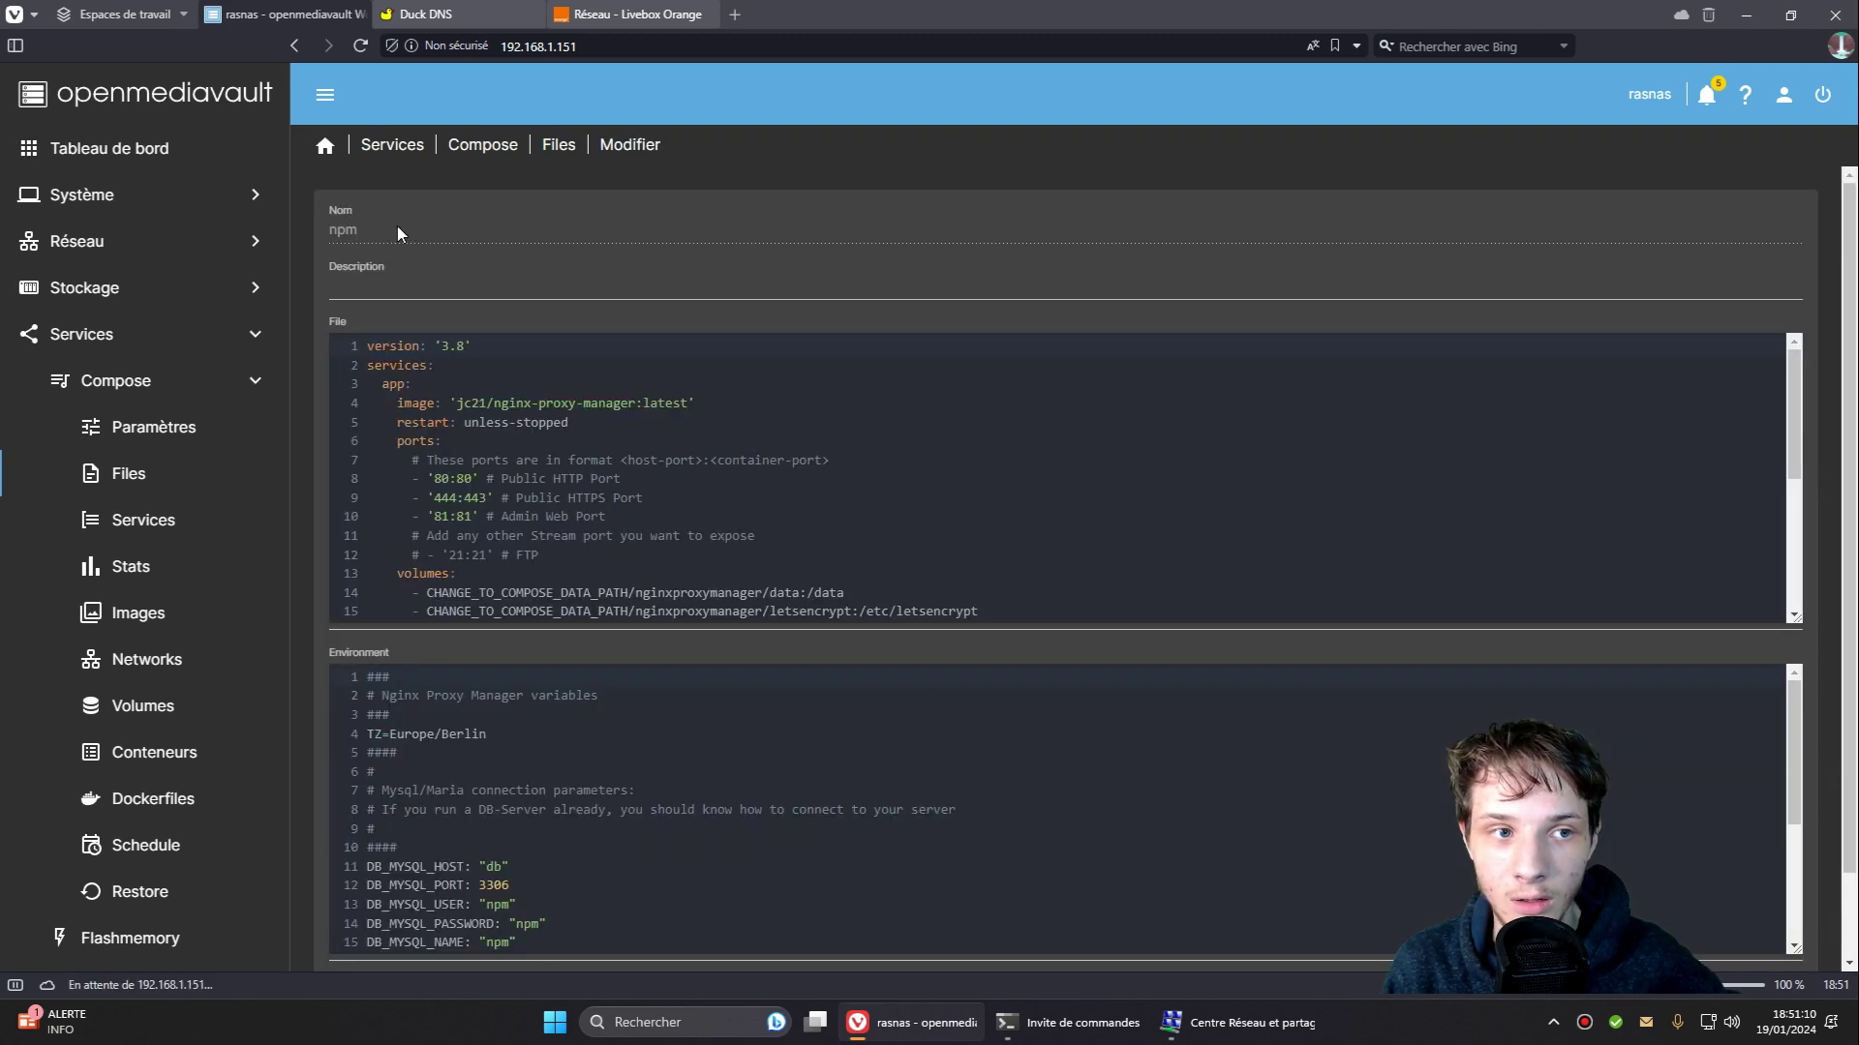
pyautogui.moveTo(652, 481); pyautogui.dragTo(261, 484)
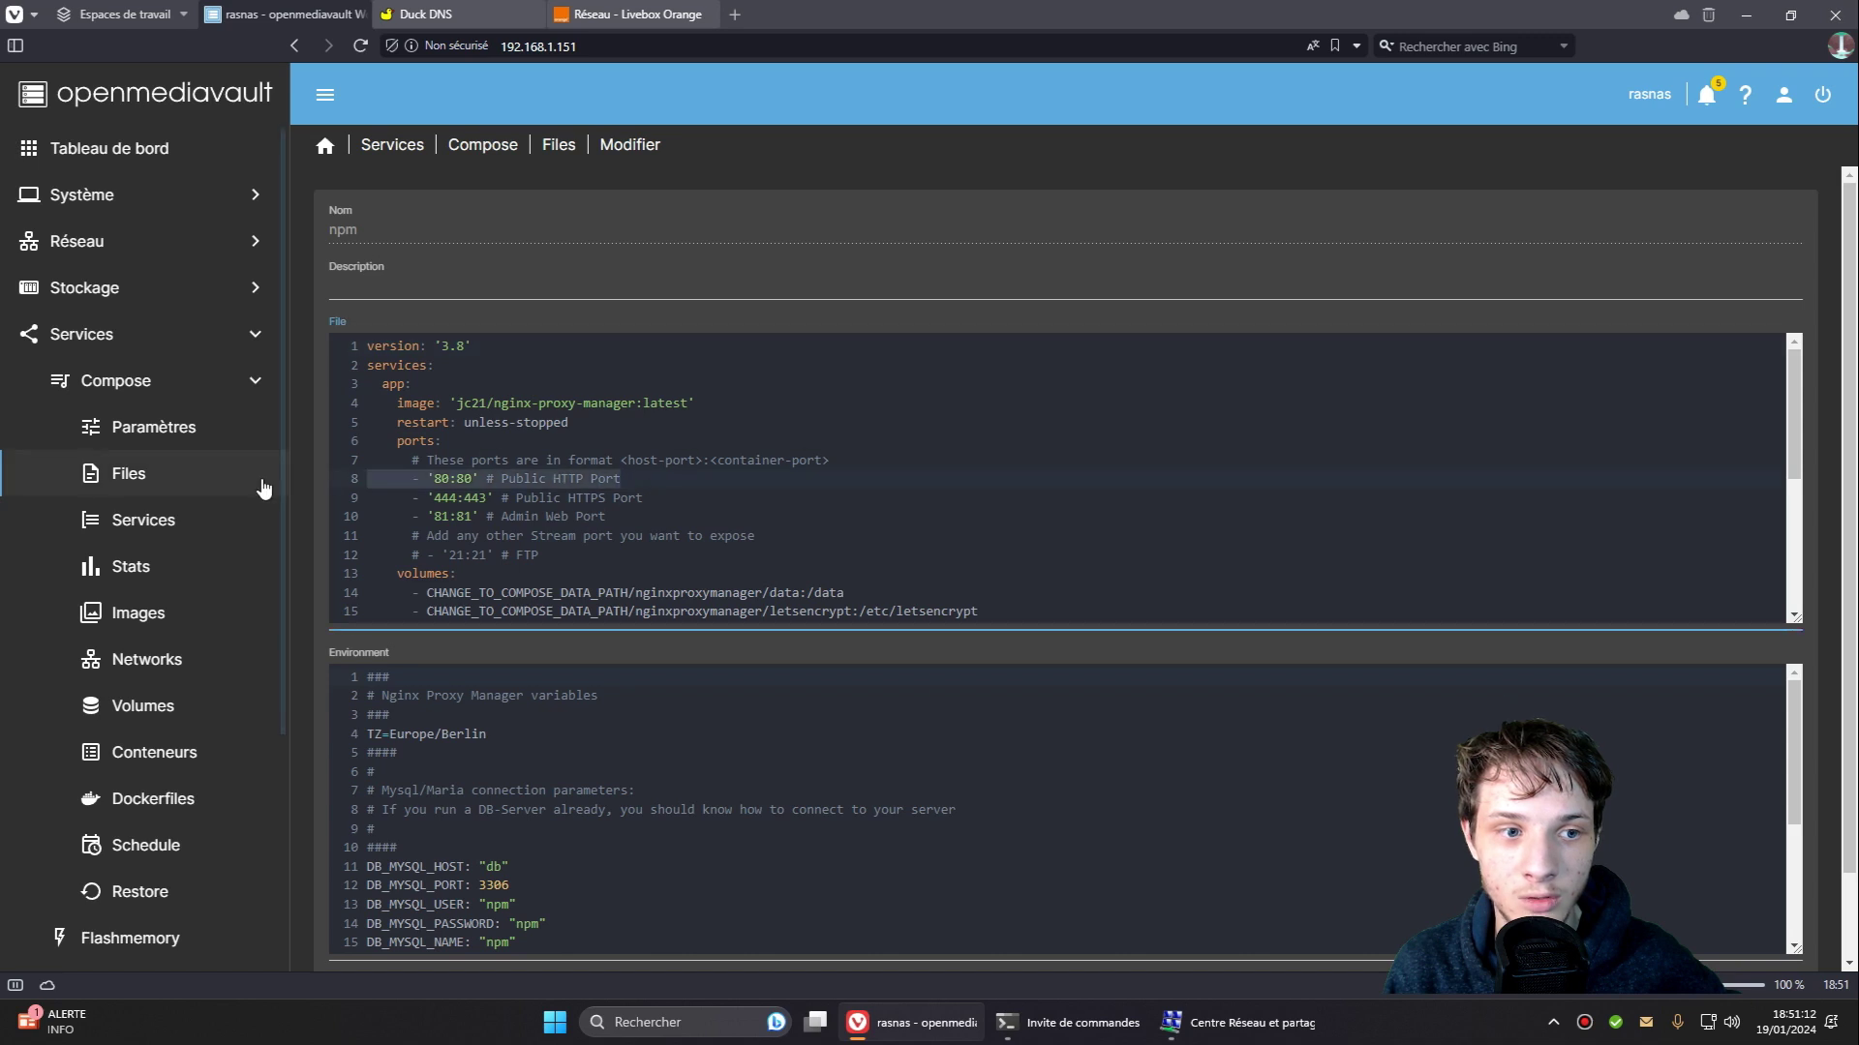
pyautogui.press('BackSpace')
pyautogui.press('BackSpace')
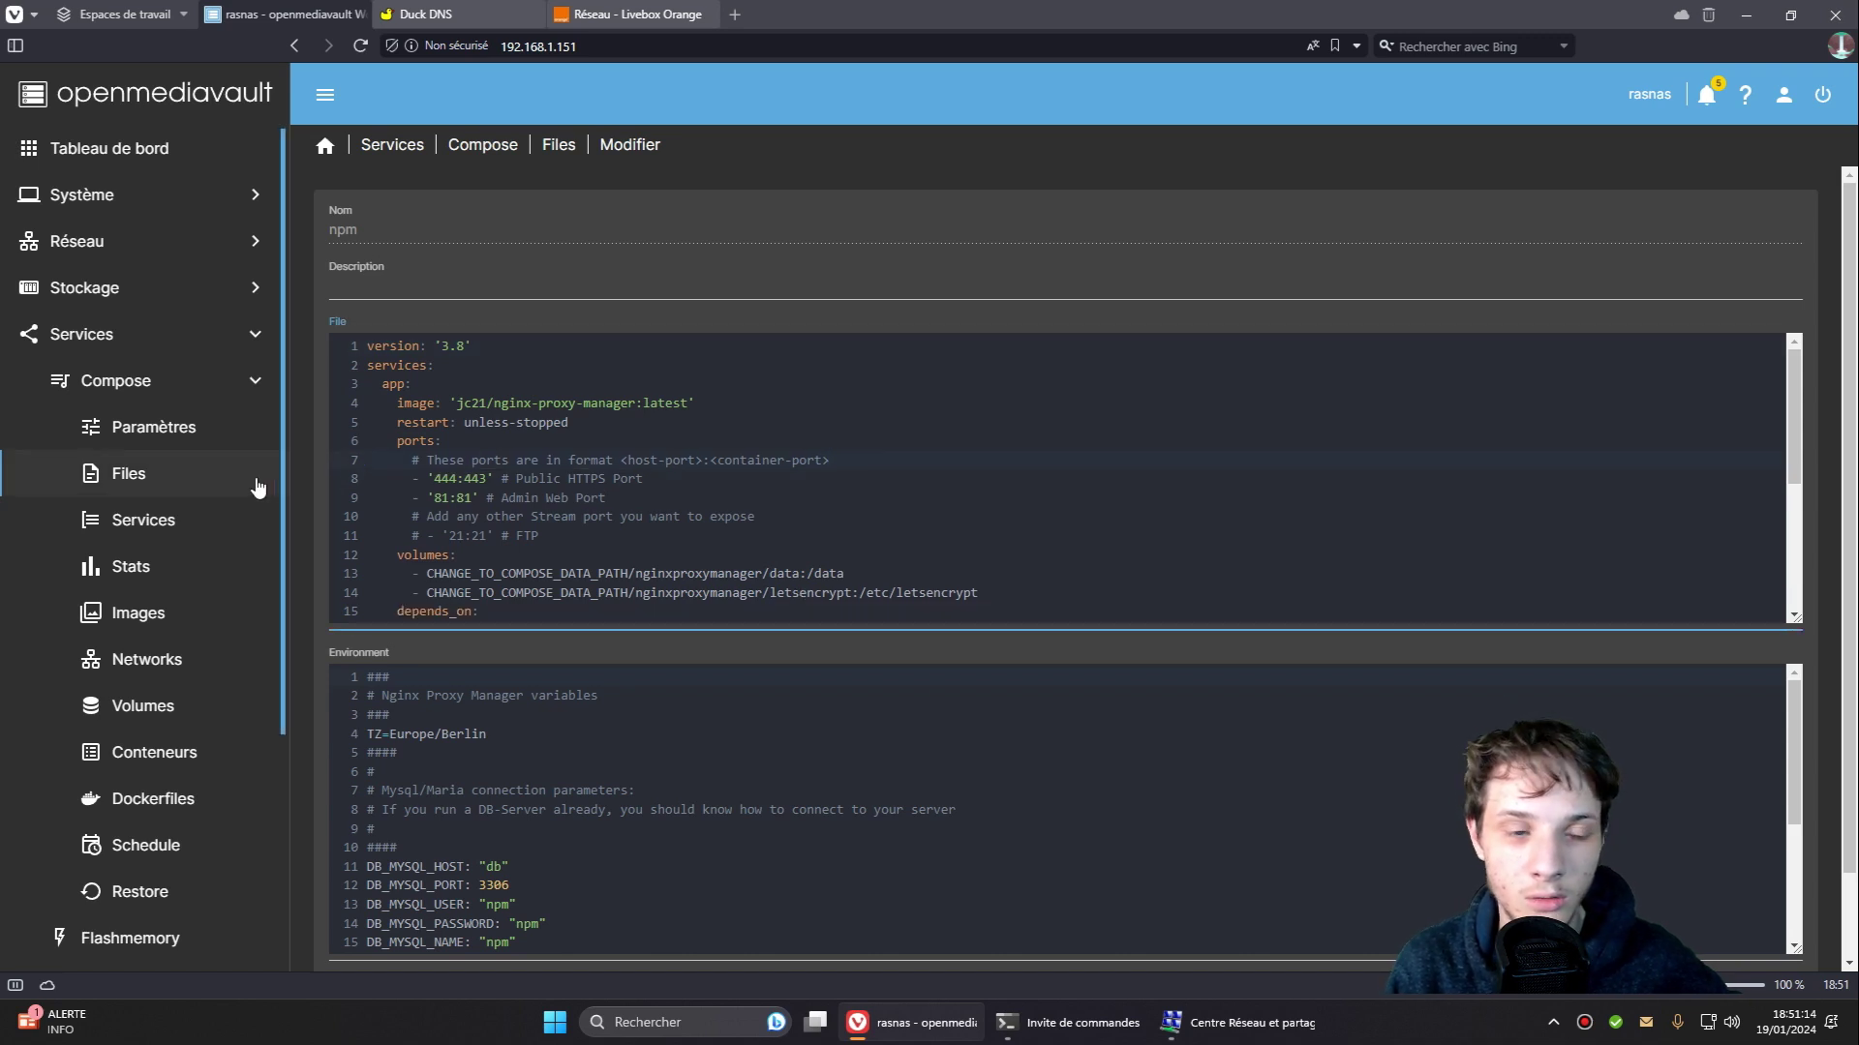
pyautogui.moveTo(1849, 338); pyautogui.dragTo(1847, 424)
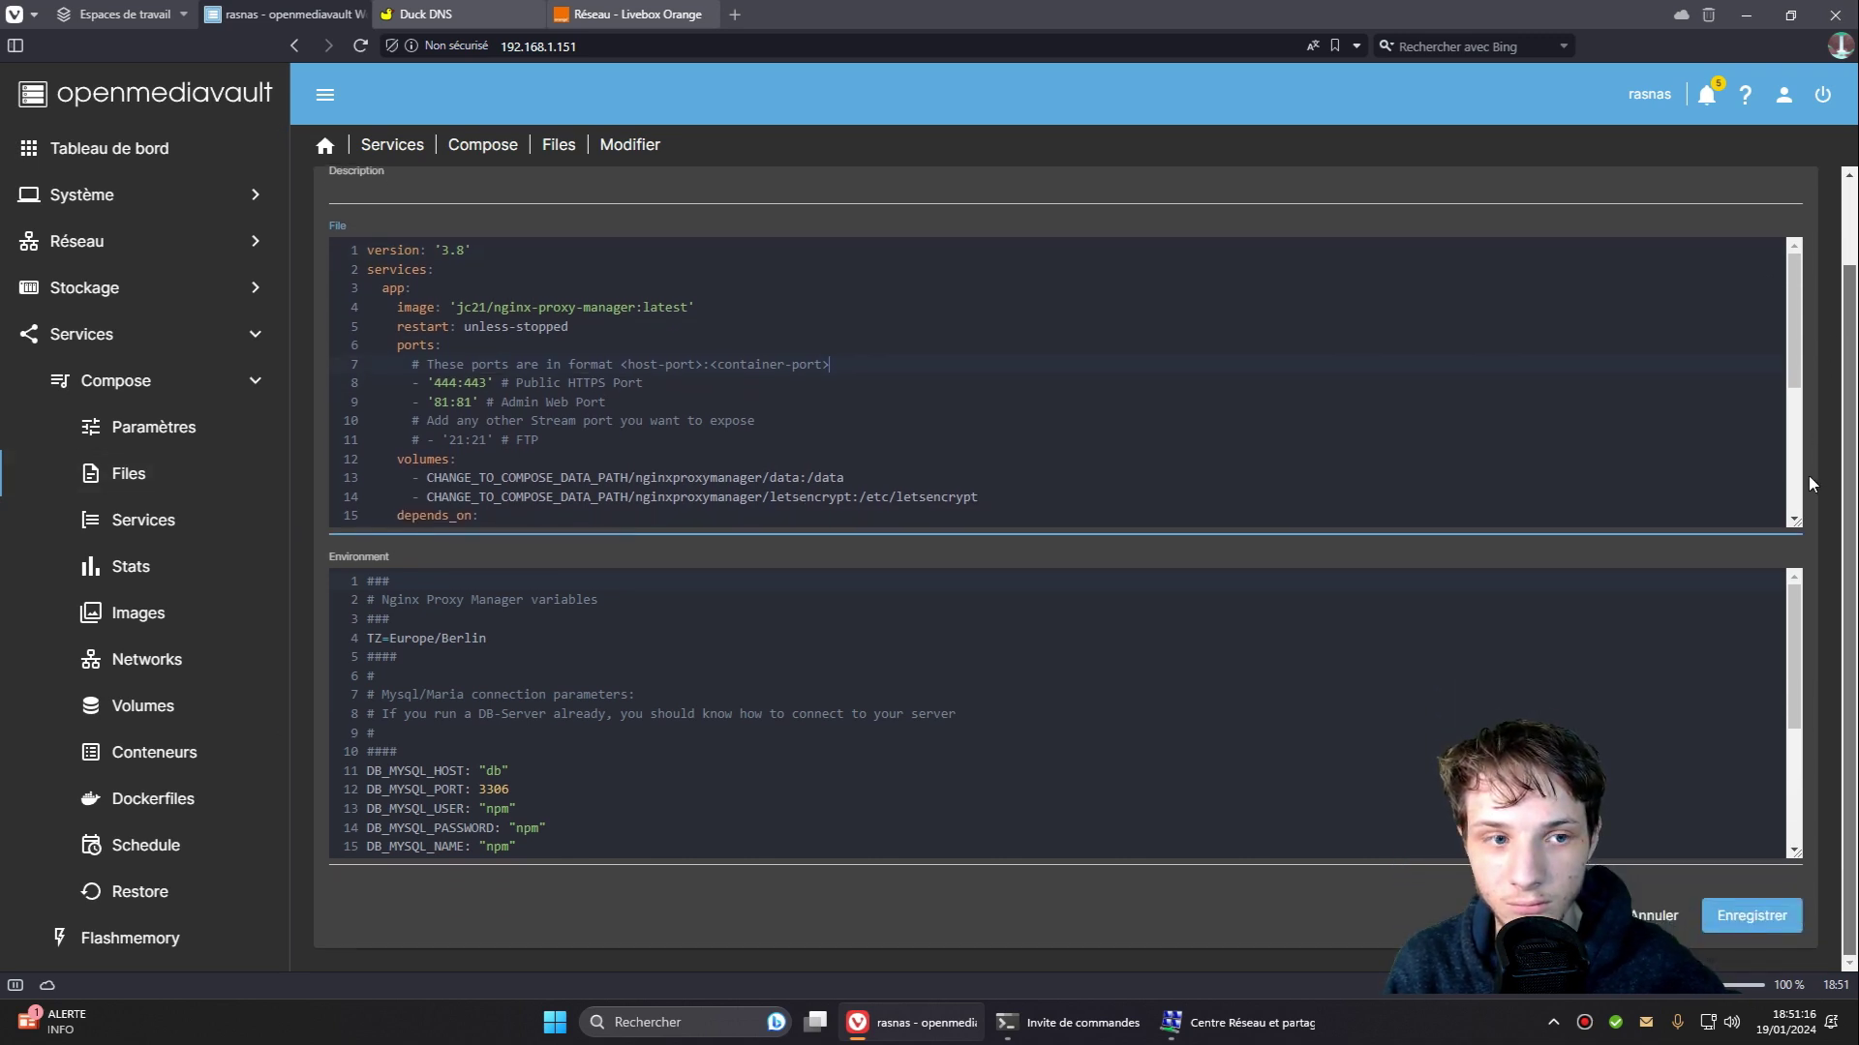
pyautogui.click(1769, 925)
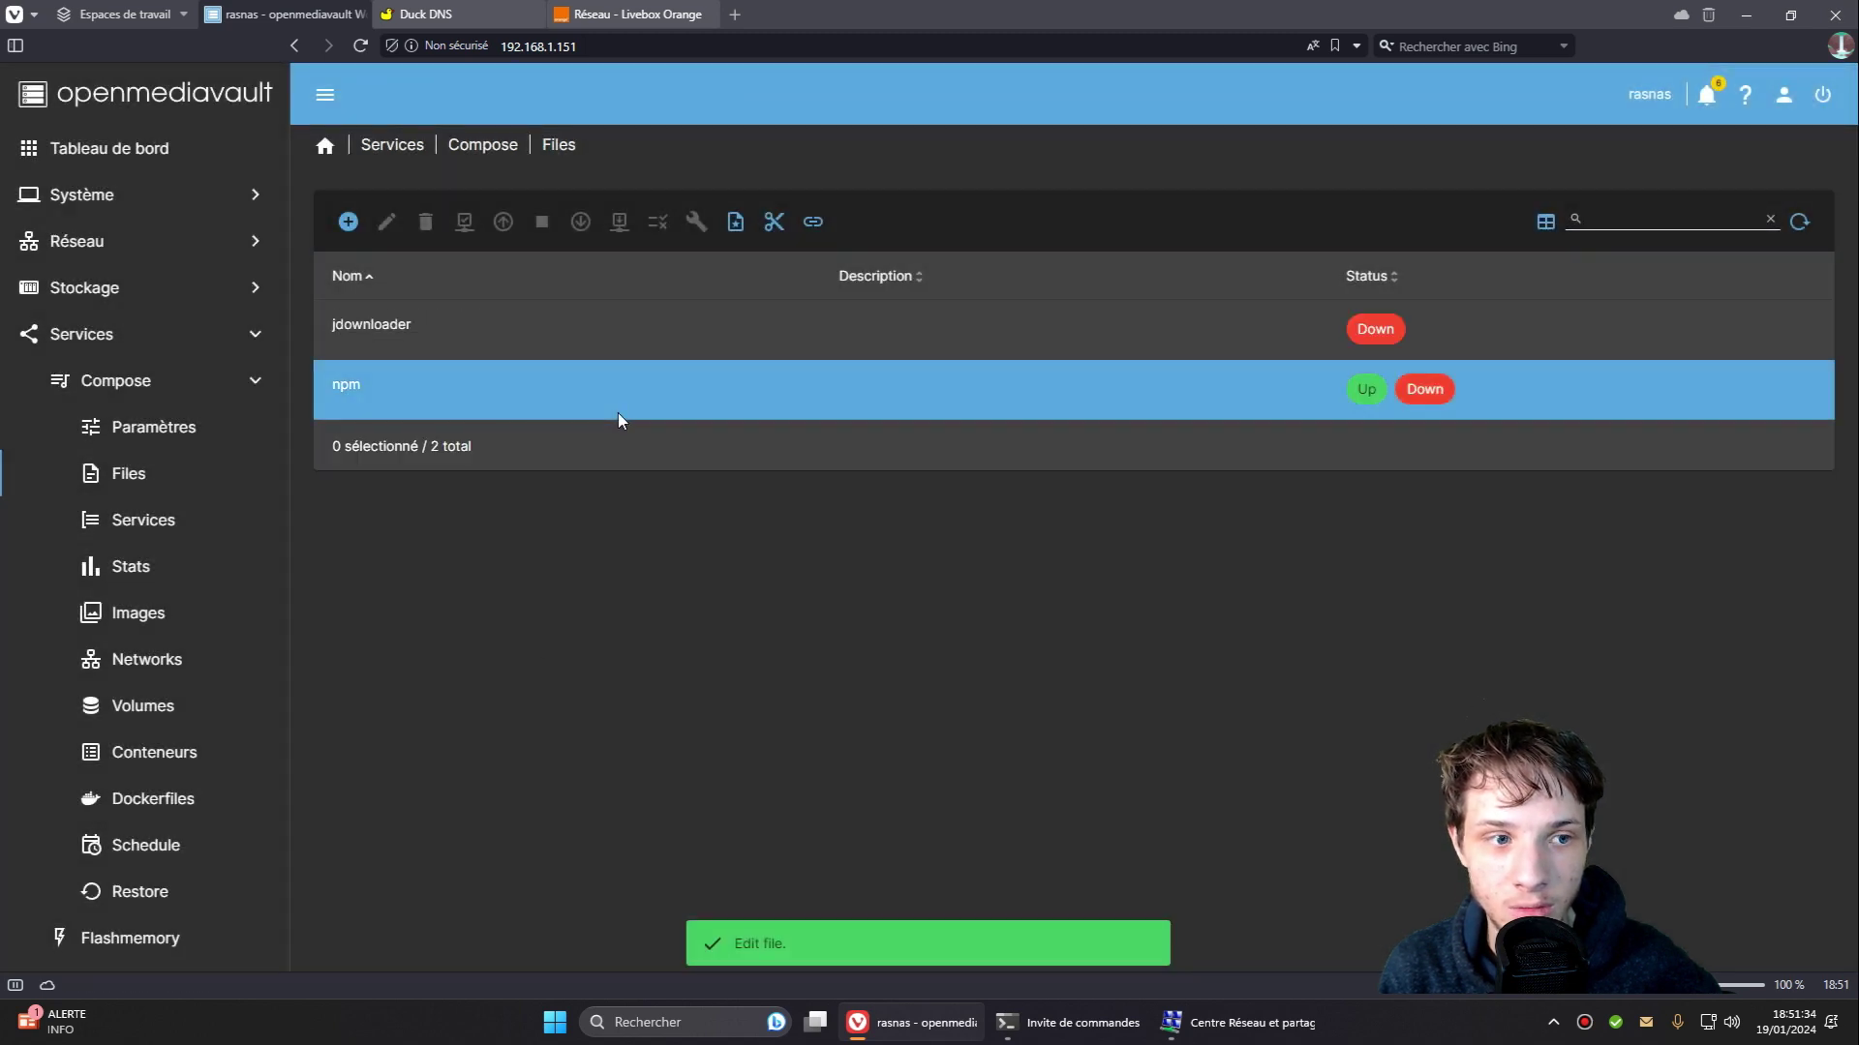
# Step: Restart the npm stack by taking its containers down and starting them again
pyautogui.click(618, 410)
pyautogui.click(542, 222)
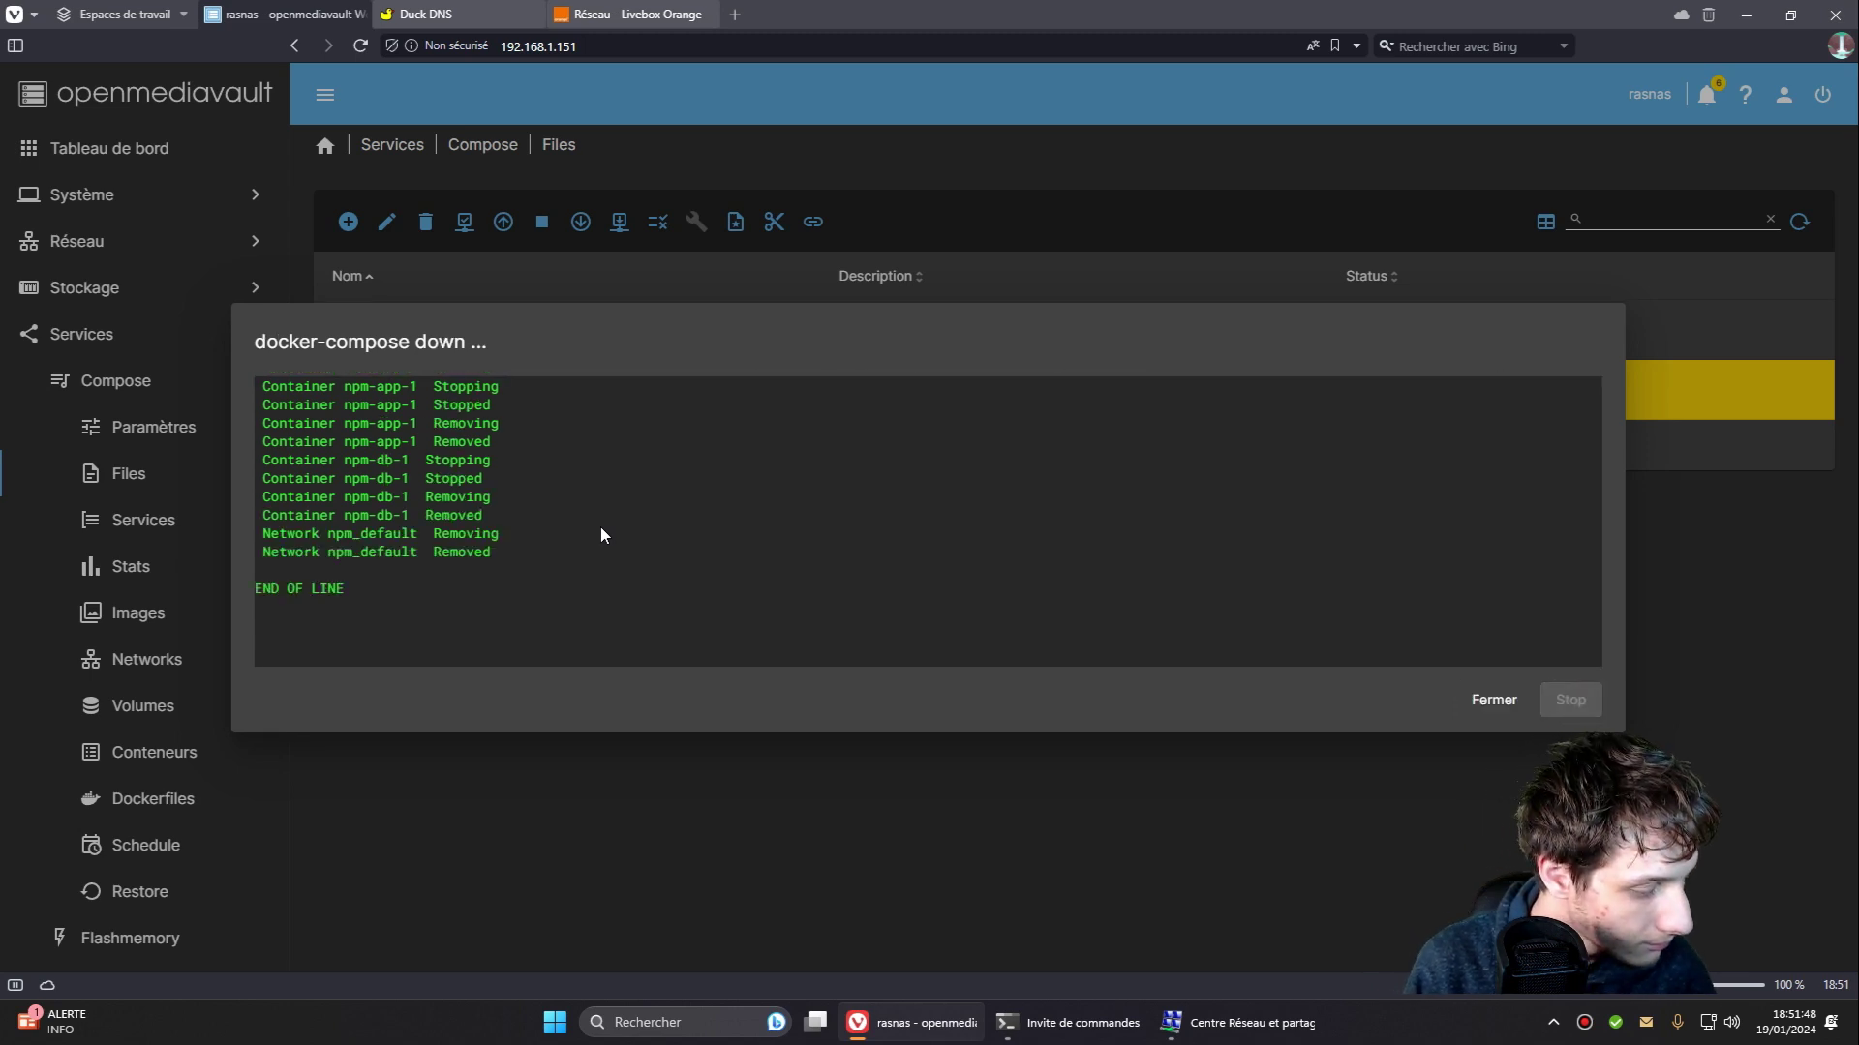
pyautogui.click(1488, 699)
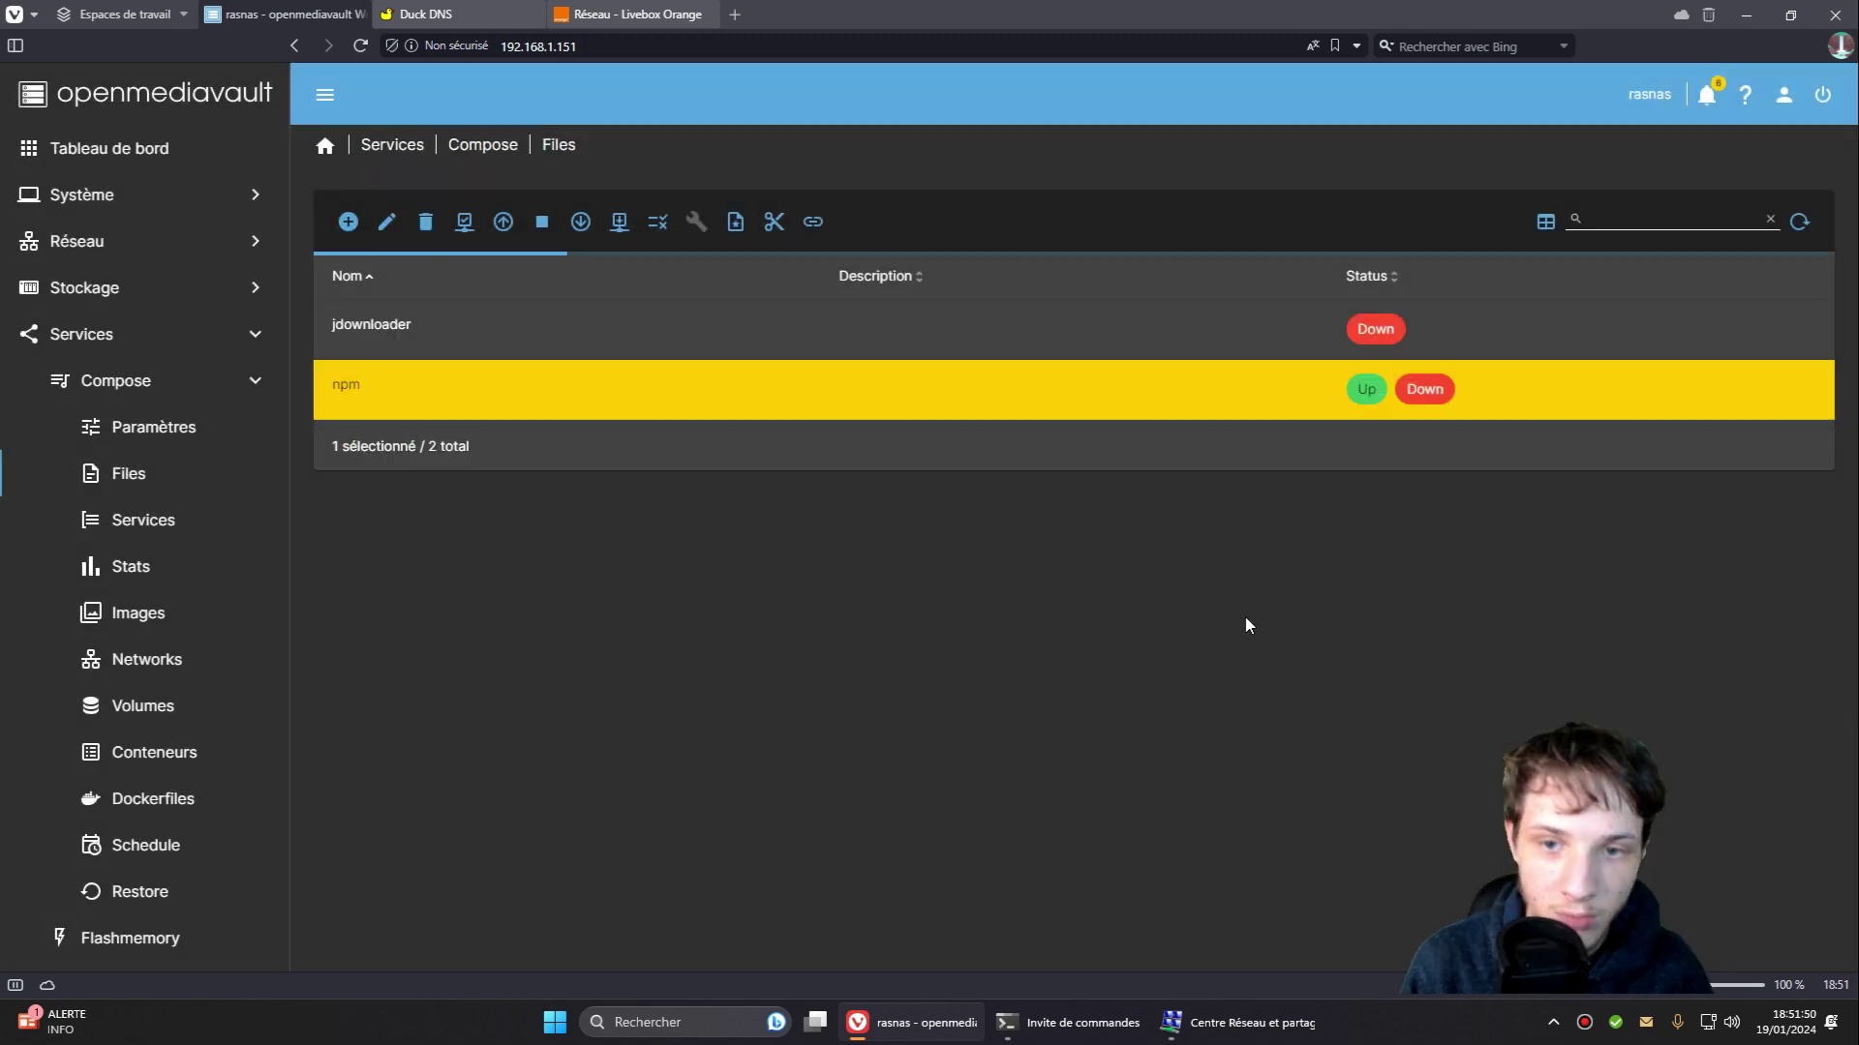
pyautogui.click(503, 222)
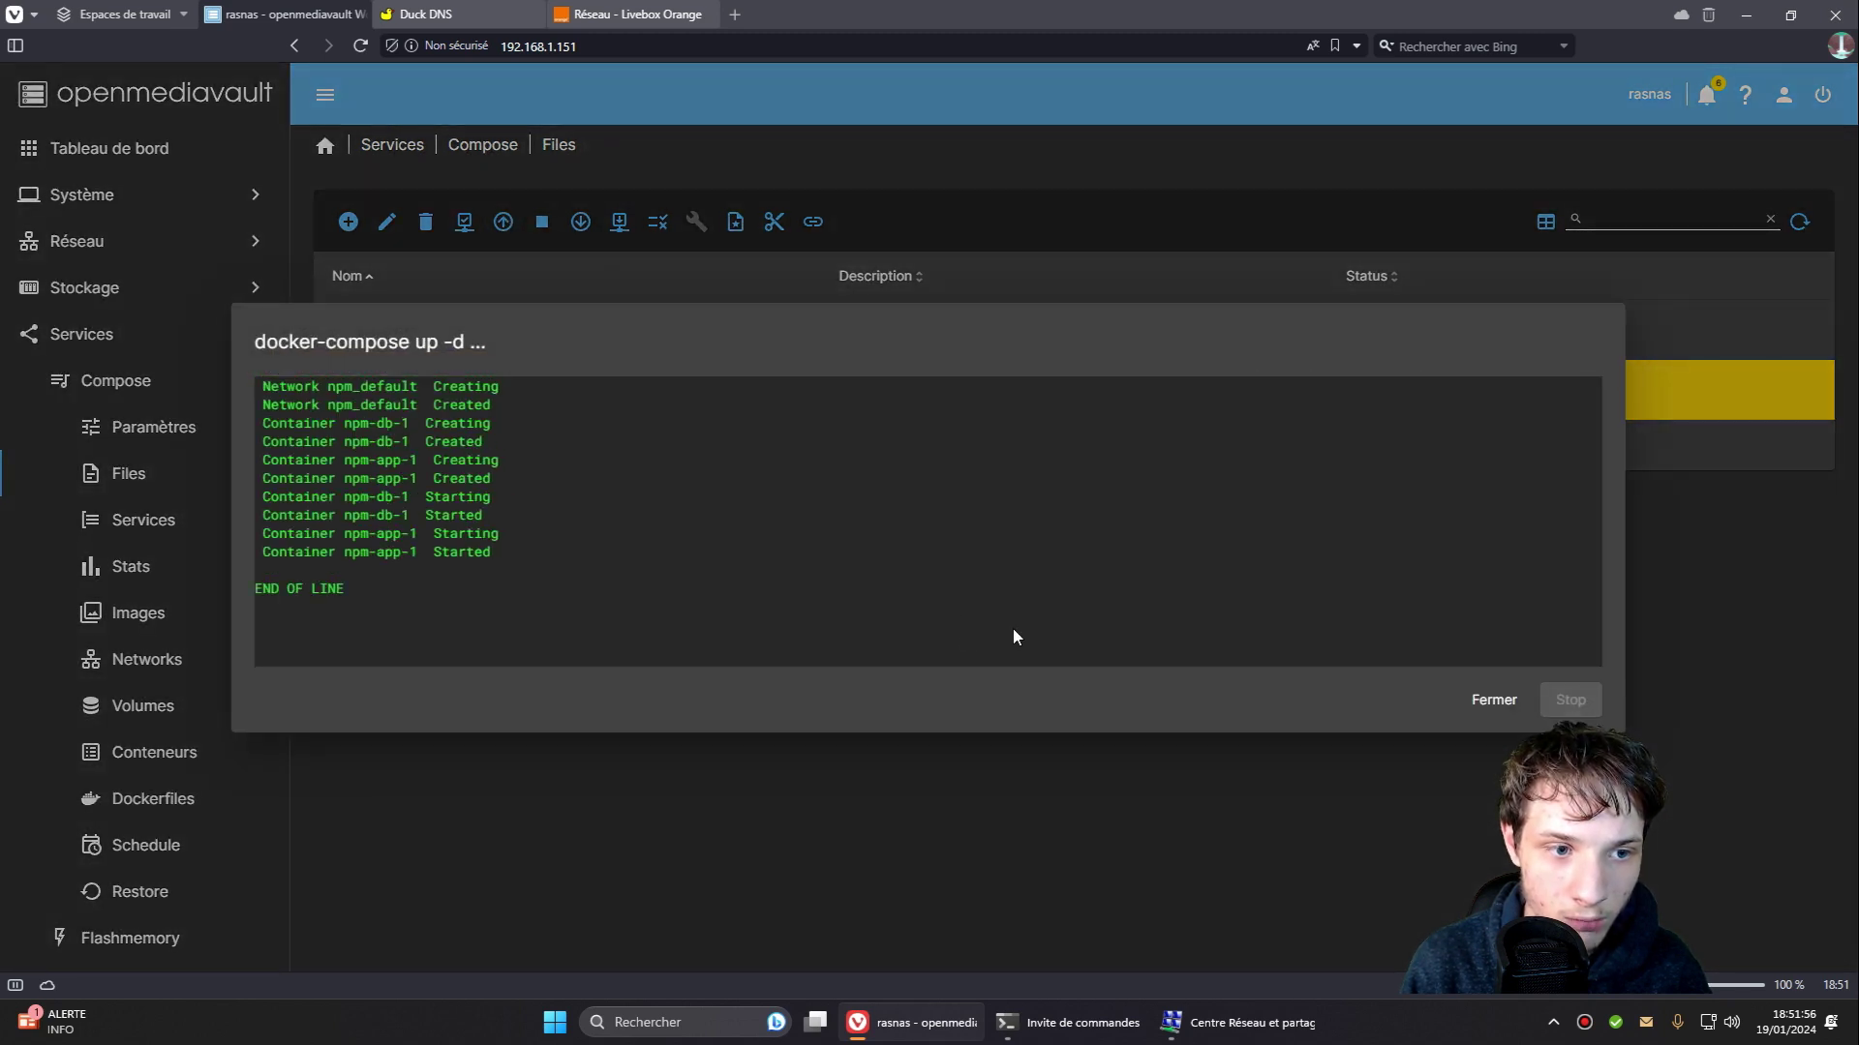
pyautogui.click(1489, 699)
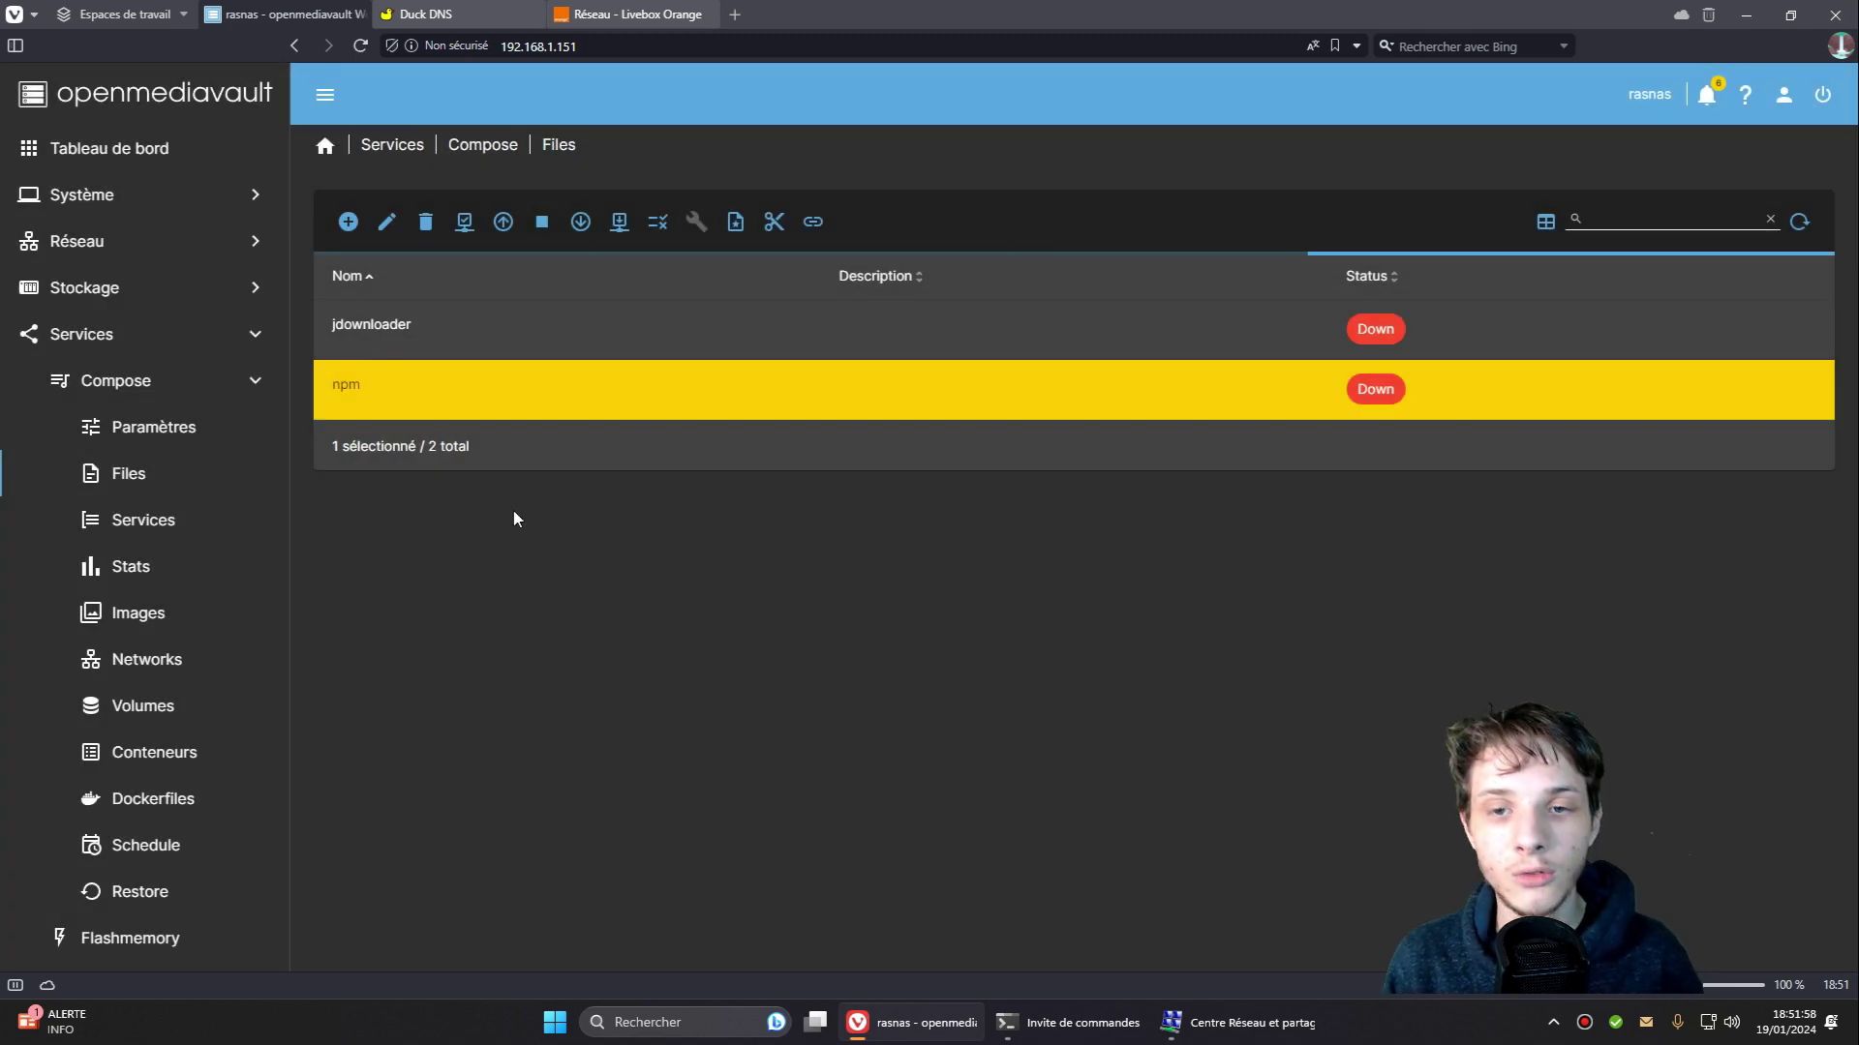
# Step: Open 192.168.1.151:81 in a new tab and reload it while npm starts
pyautogui.click(739, 14)
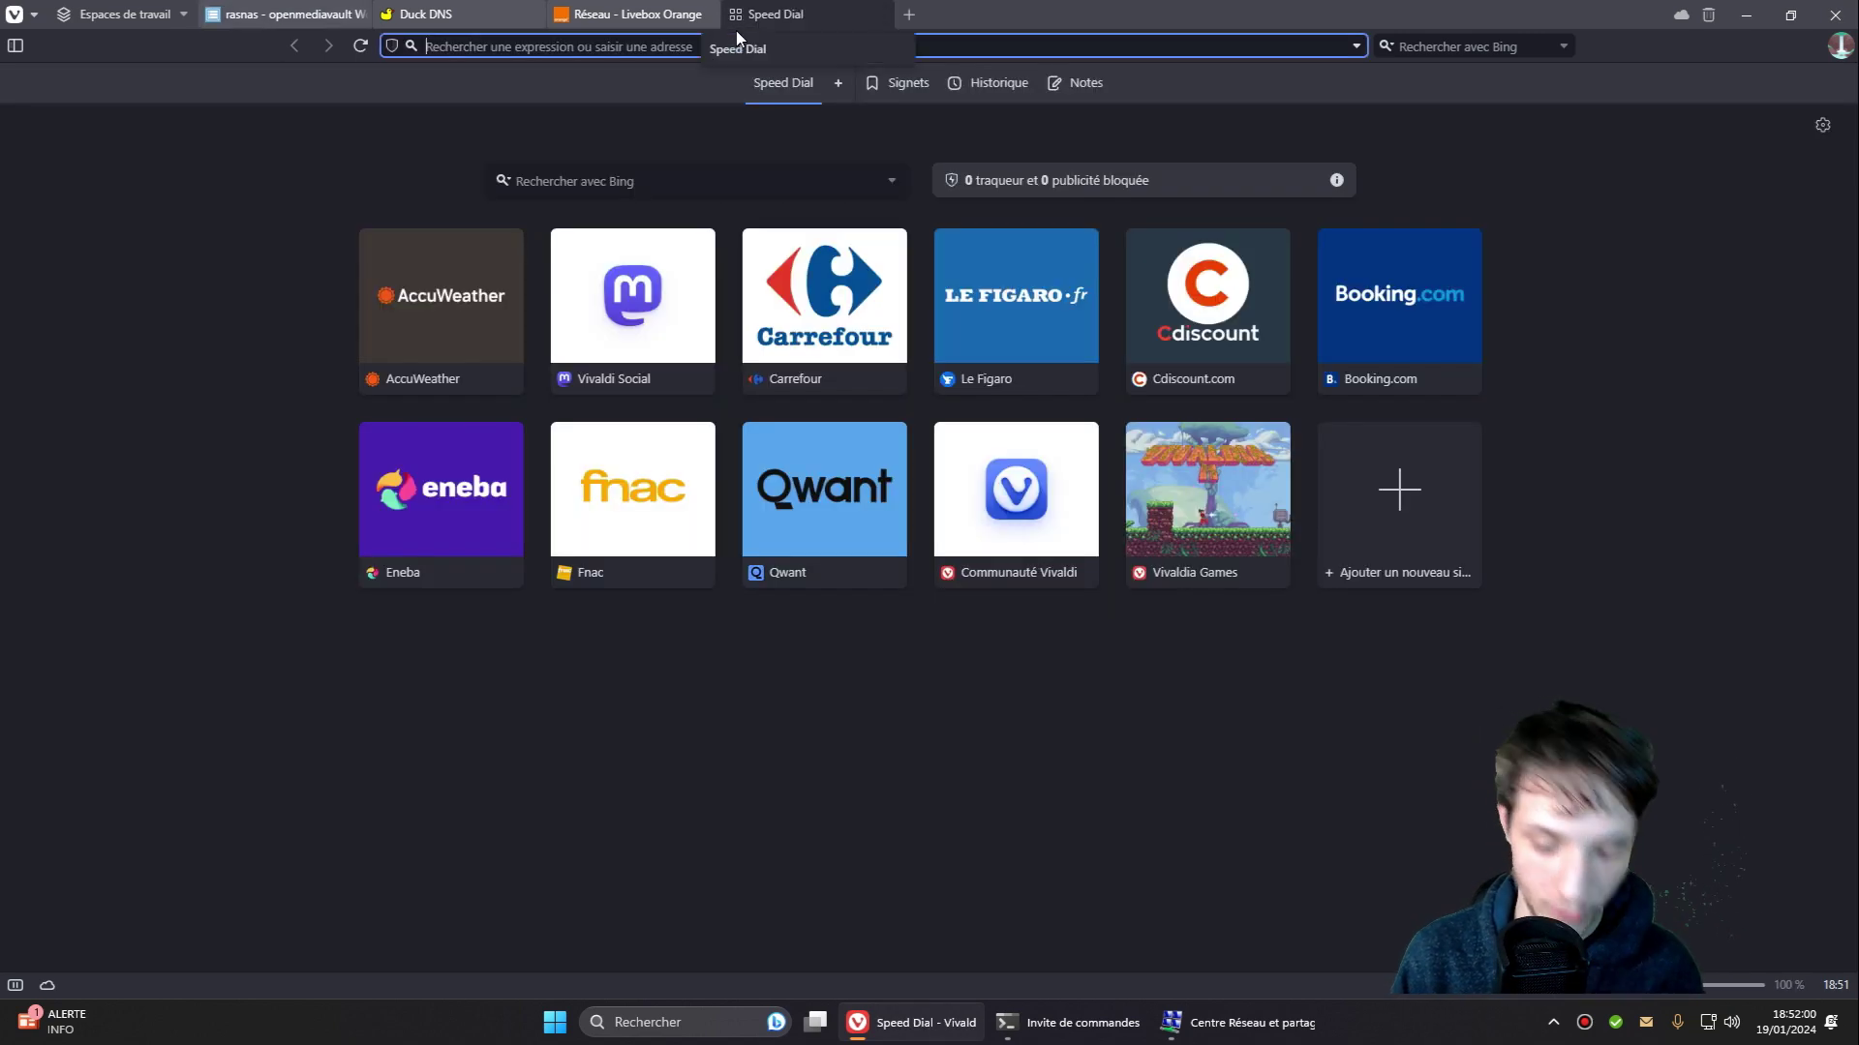
pyautogui.write('192.168.1.151')
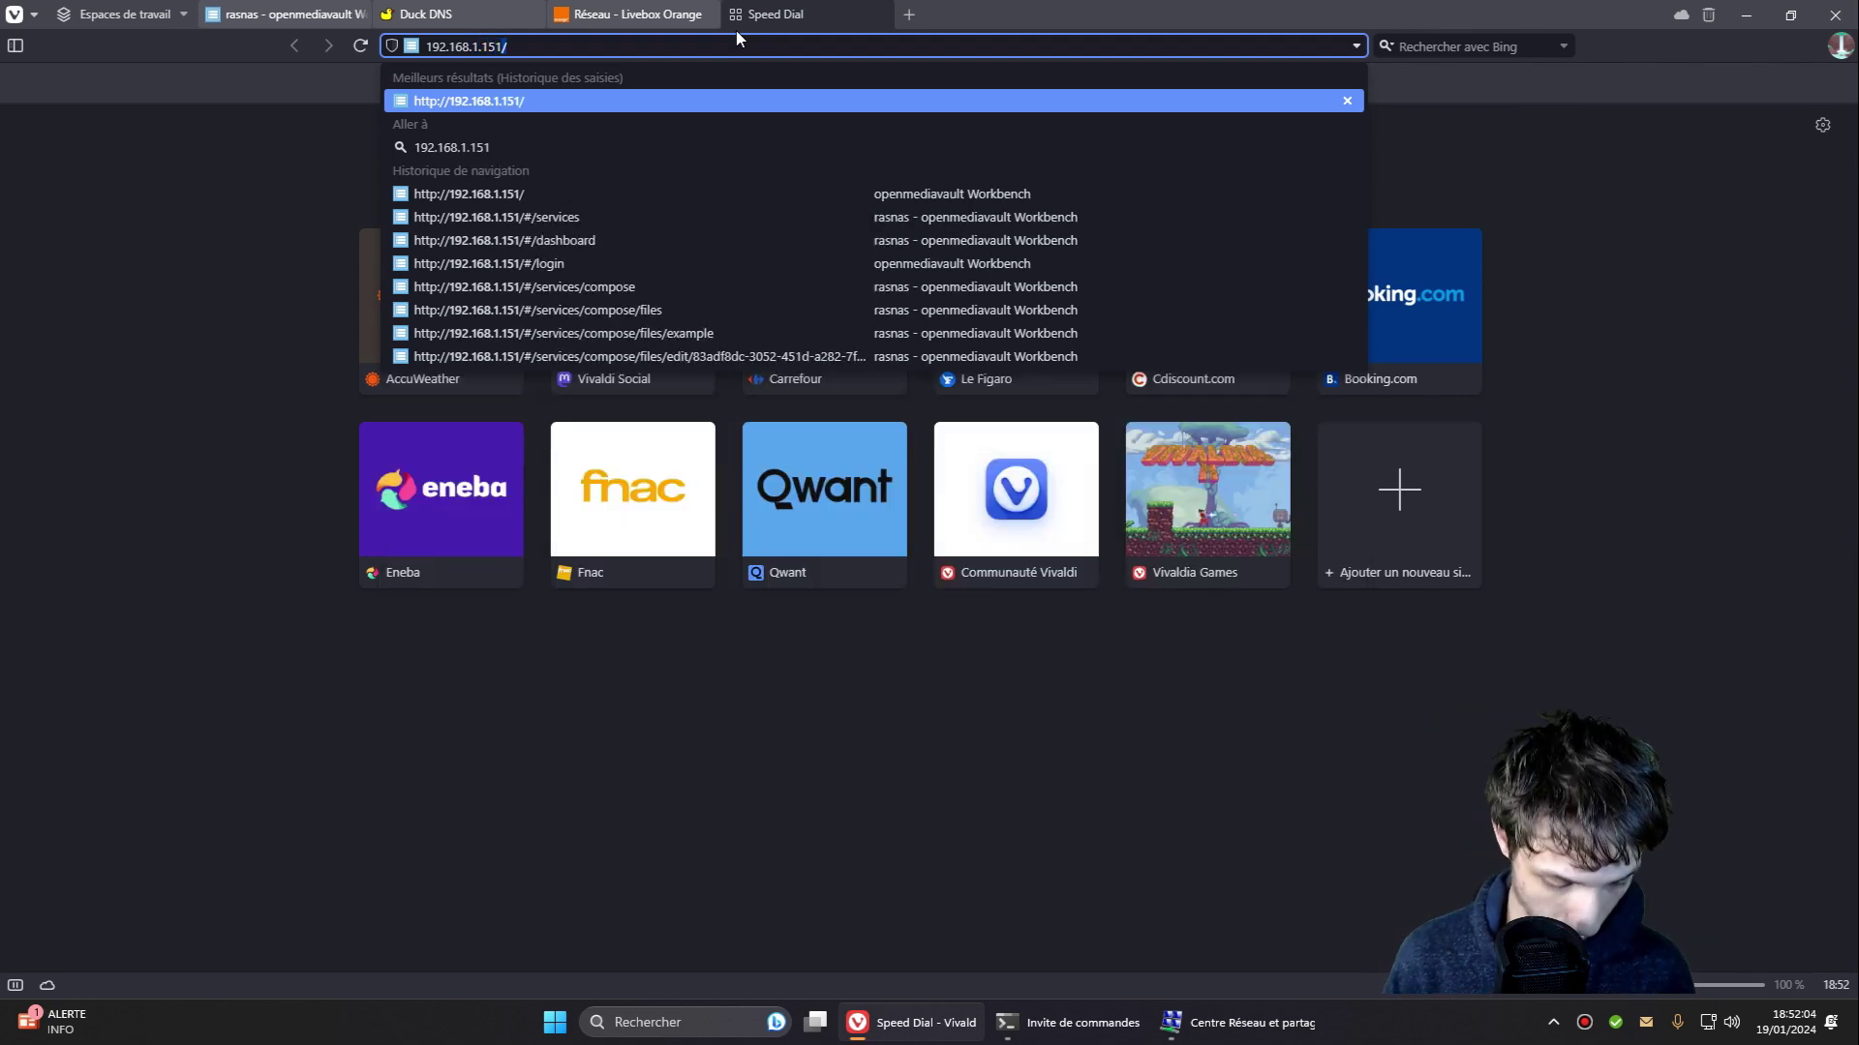
pyautogui.write(':81')
pyautogui.press('Return')
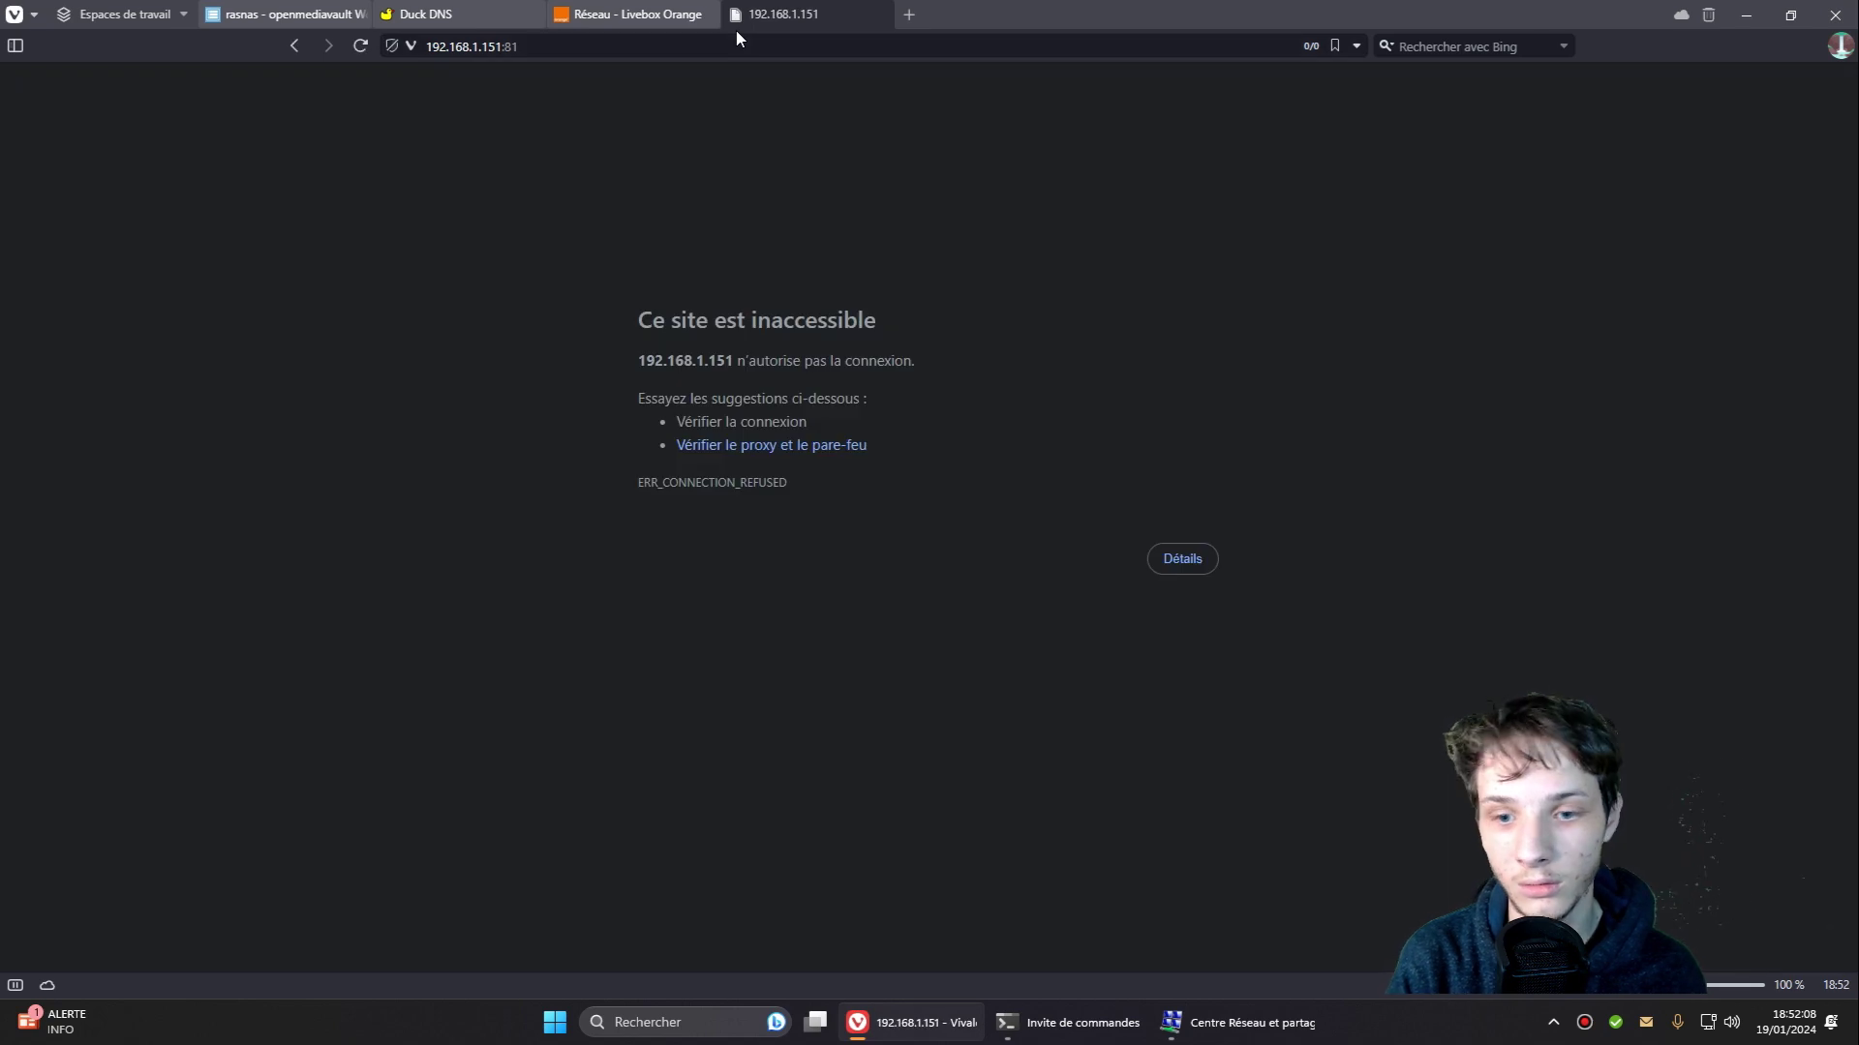
pyautogui.click(279, 12)
pyautogui.click(770, 11)
pyautogui.click(361, 45)
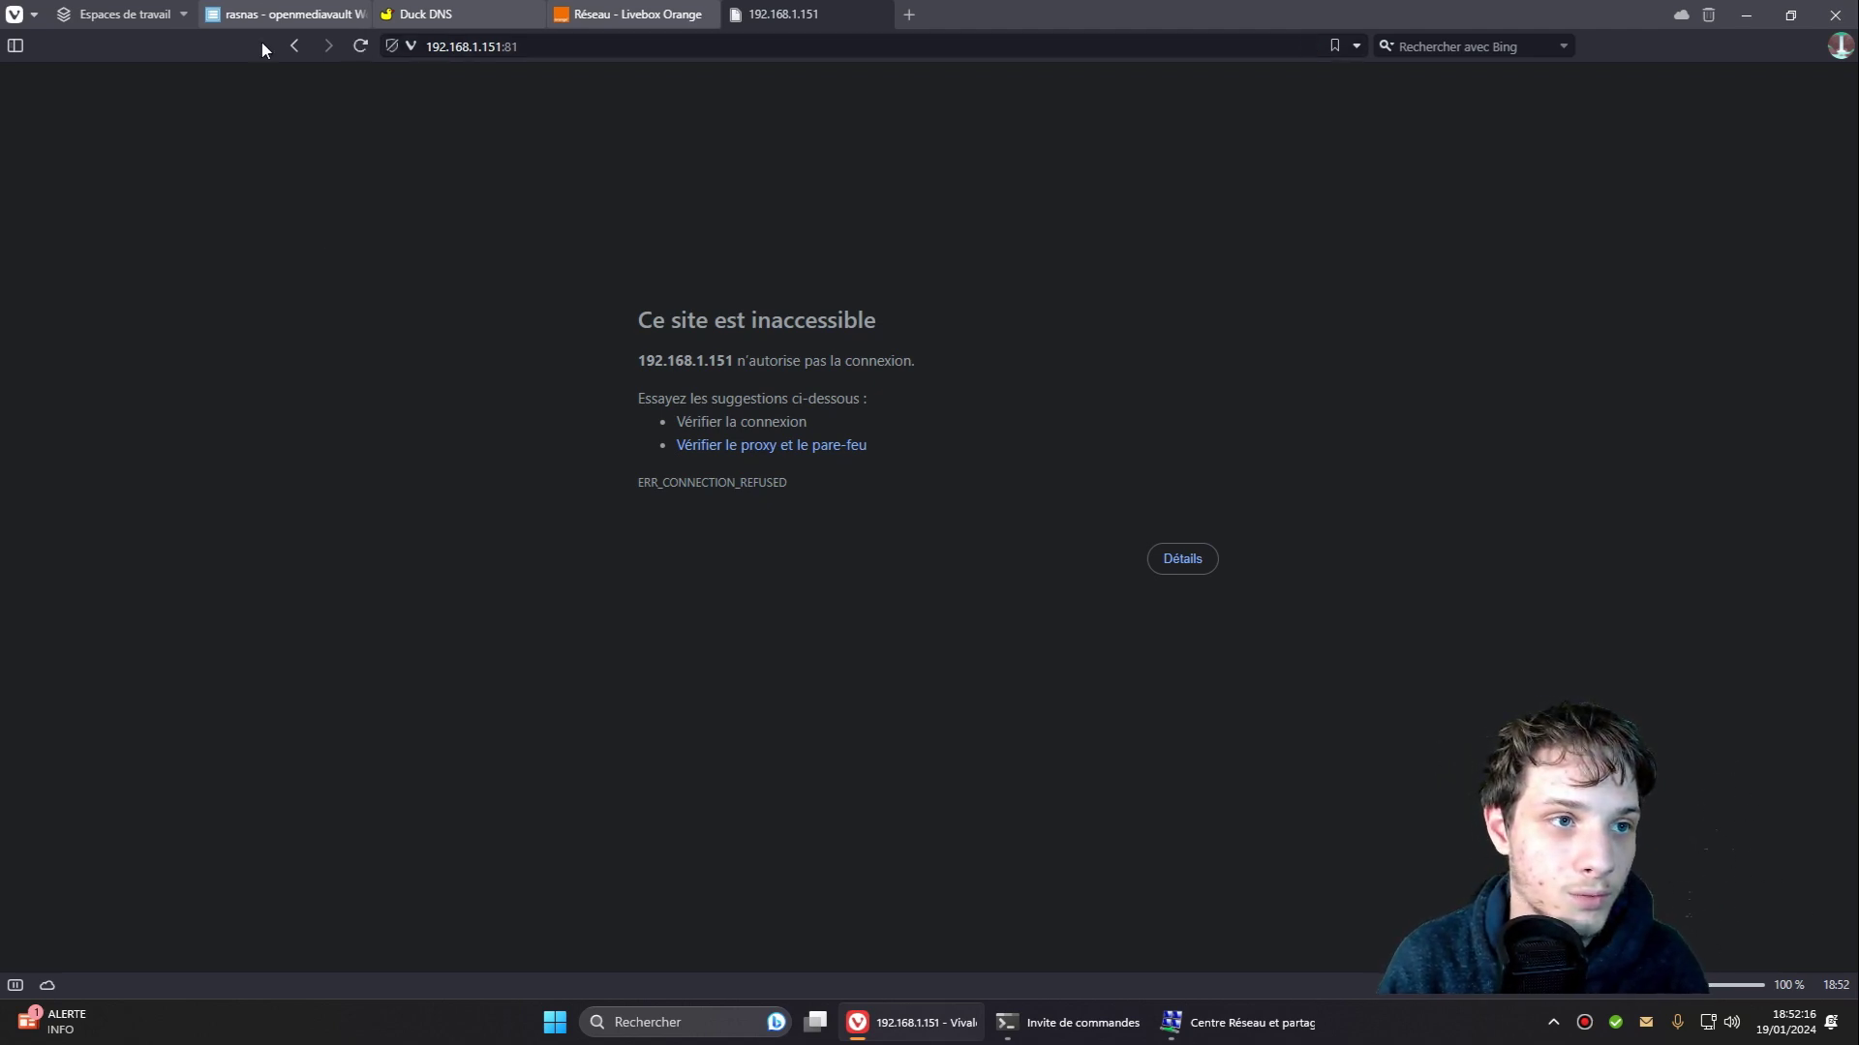
# Step: Reload until the Nginx Proxy Manager v2.11.0 login appears, after confirming npm is Up
pyautogui.click(272, 9)
pyautogui.click(765, 14)
pyautogui.click(361, 45)
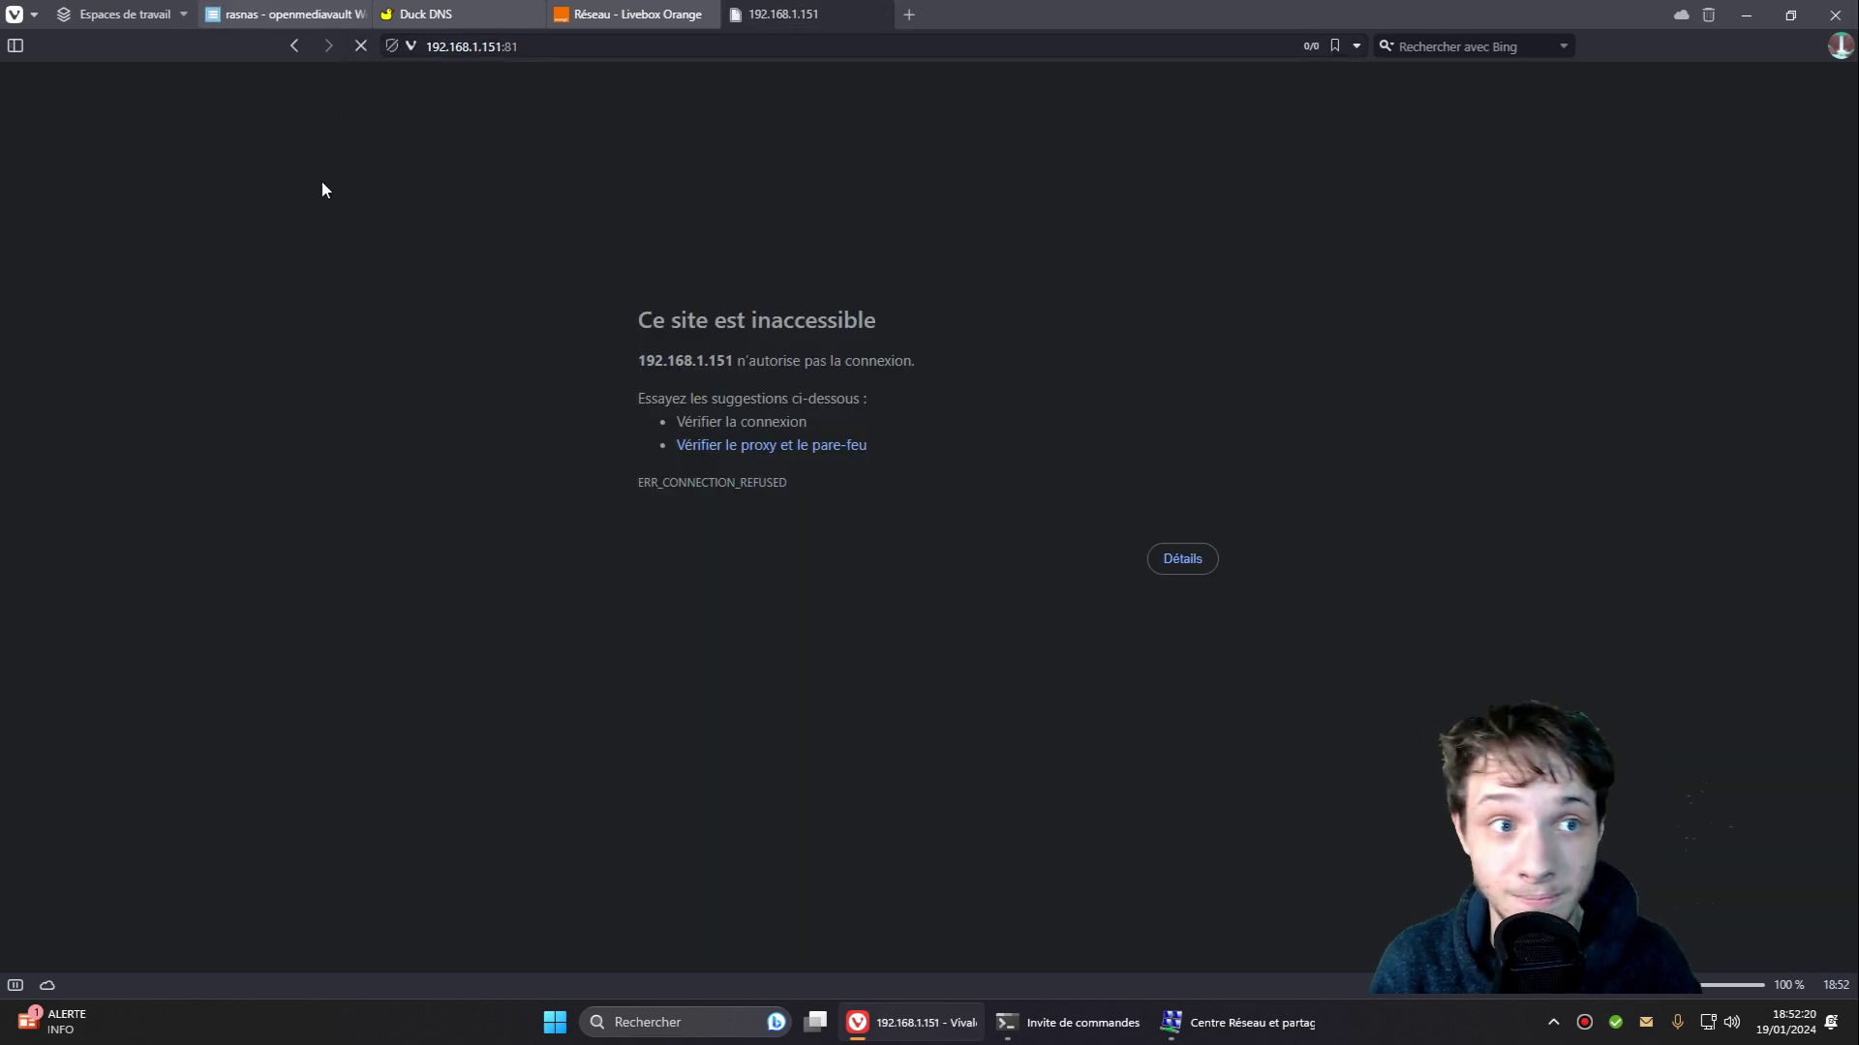
pyautogui.click(276, 14)
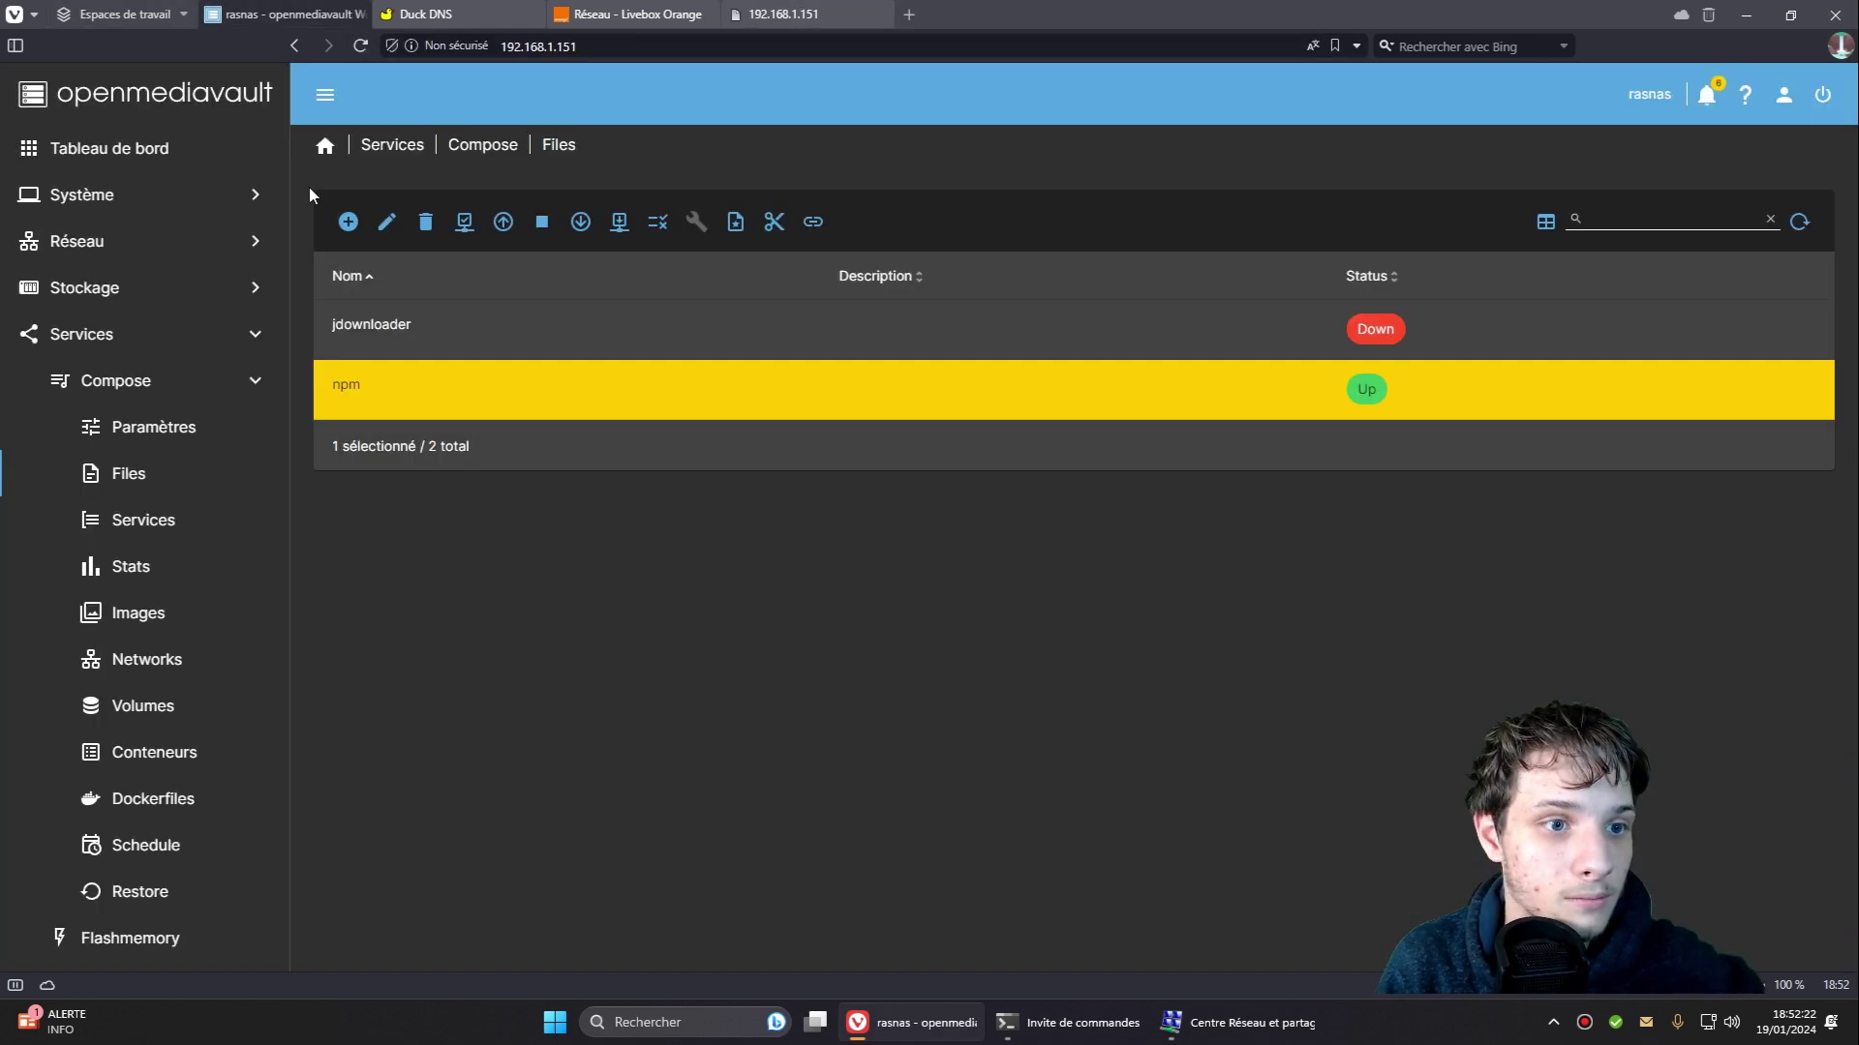
pyautogui.click(479, 147)
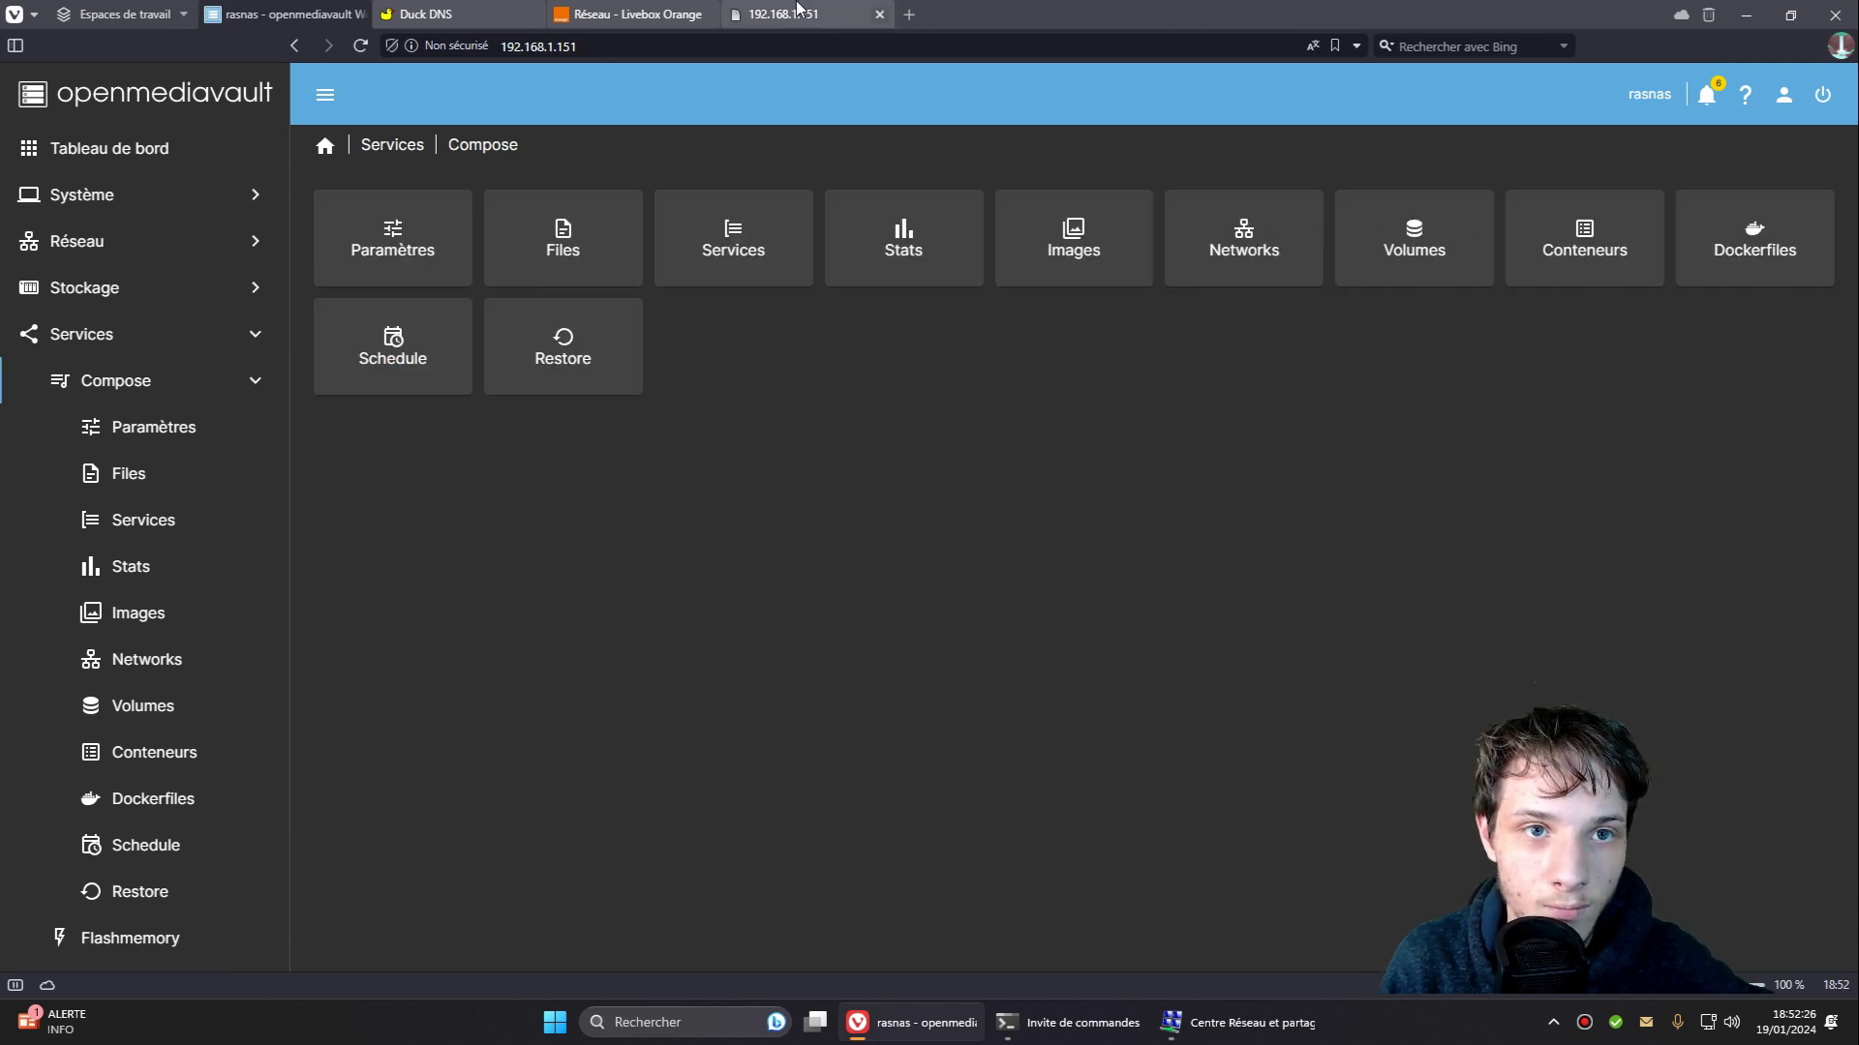
pyautogui.click(808, 13)
pyautogui.click(358, 45)
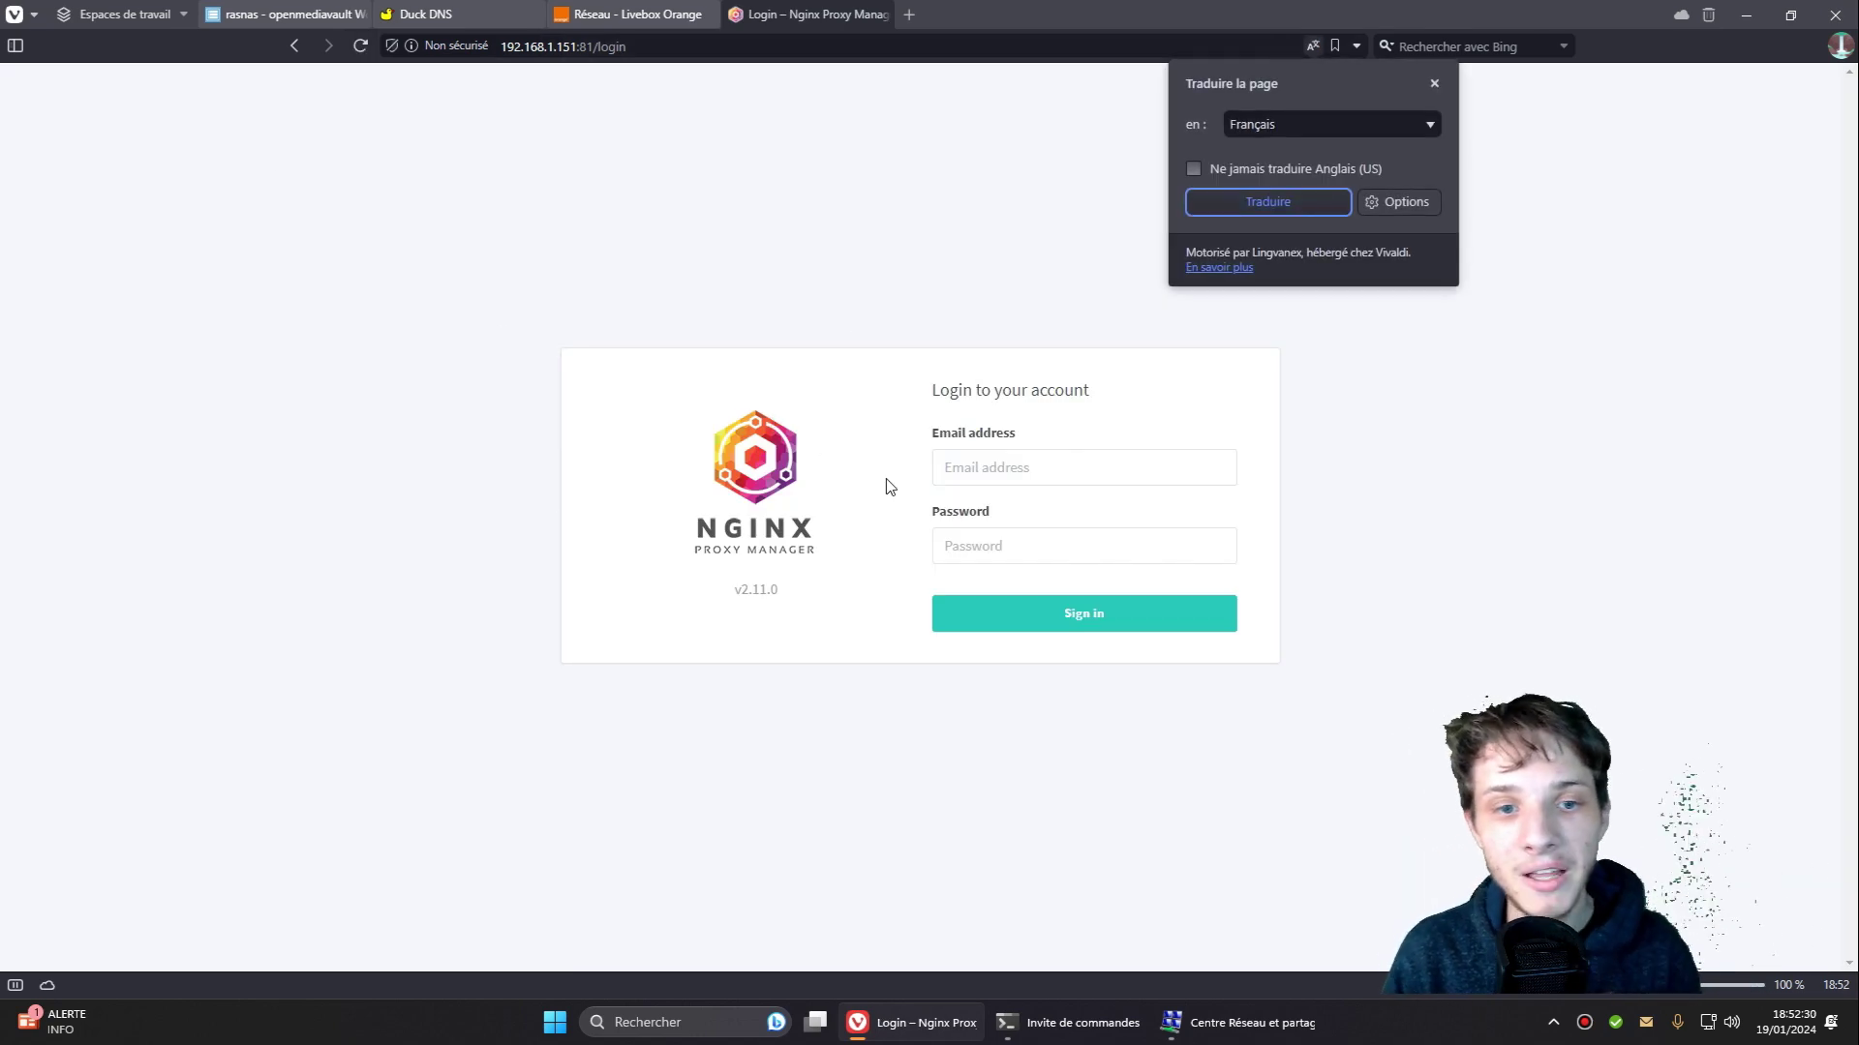
# Step: Paste the default admin e-mail and password into the Nginx Proxy Manager login form
pyautogui.click(1016, 468)
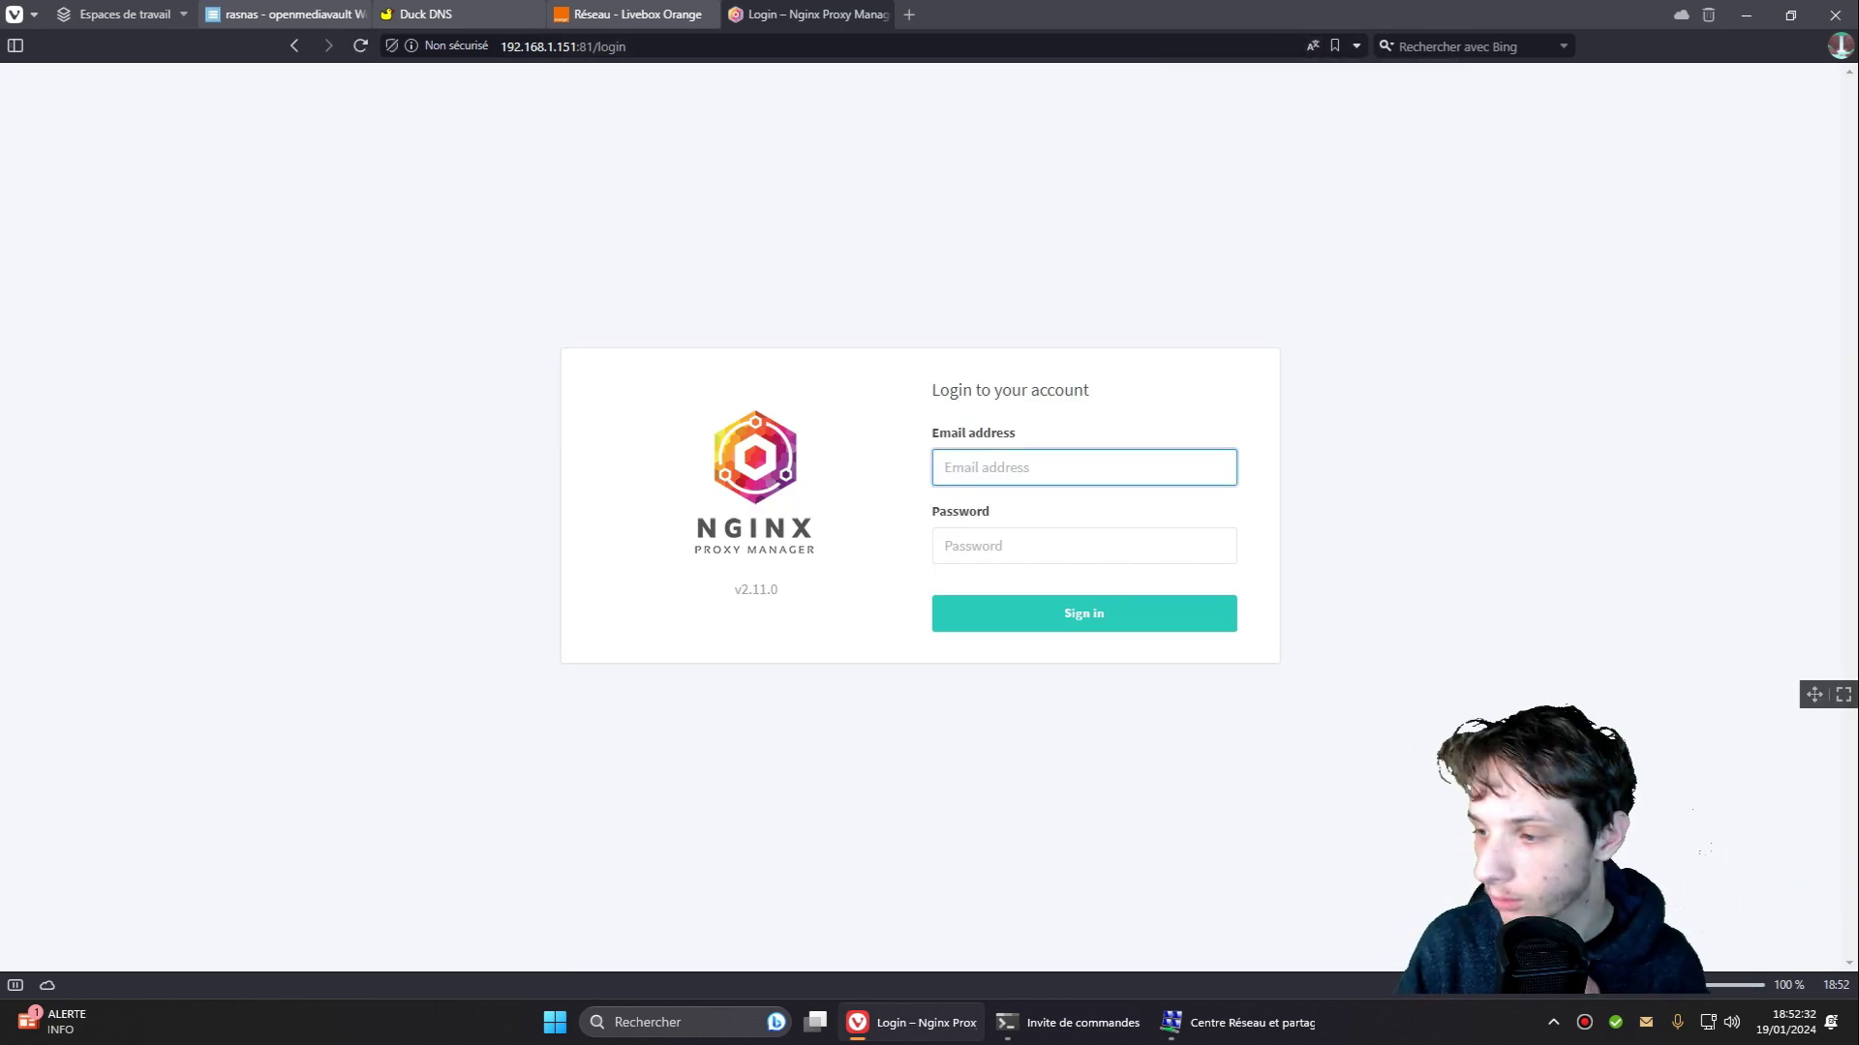
pyautogui.hotkey('alt', 'Tab')
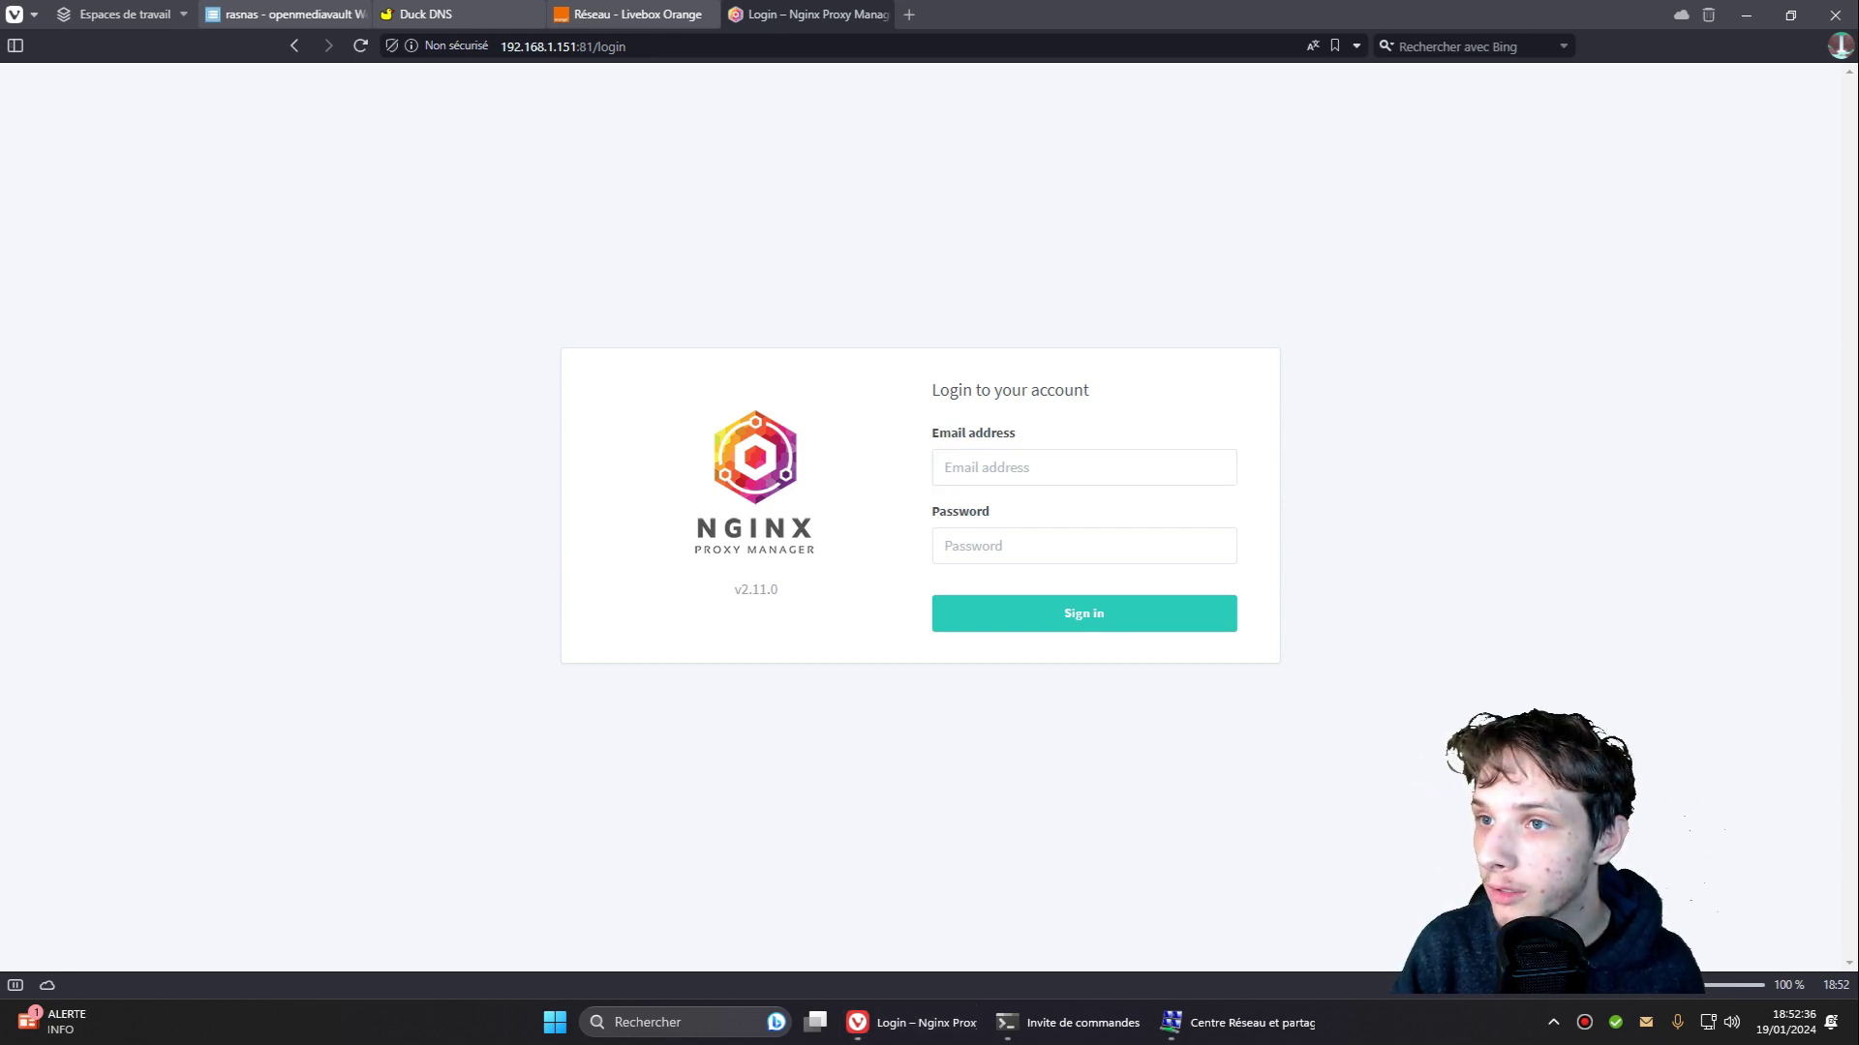
pyautogui.click(1053, 468)
pyautogui.hotkey('ctrl', 'v')
pyautogui.hotkey('alt', 'Tab')
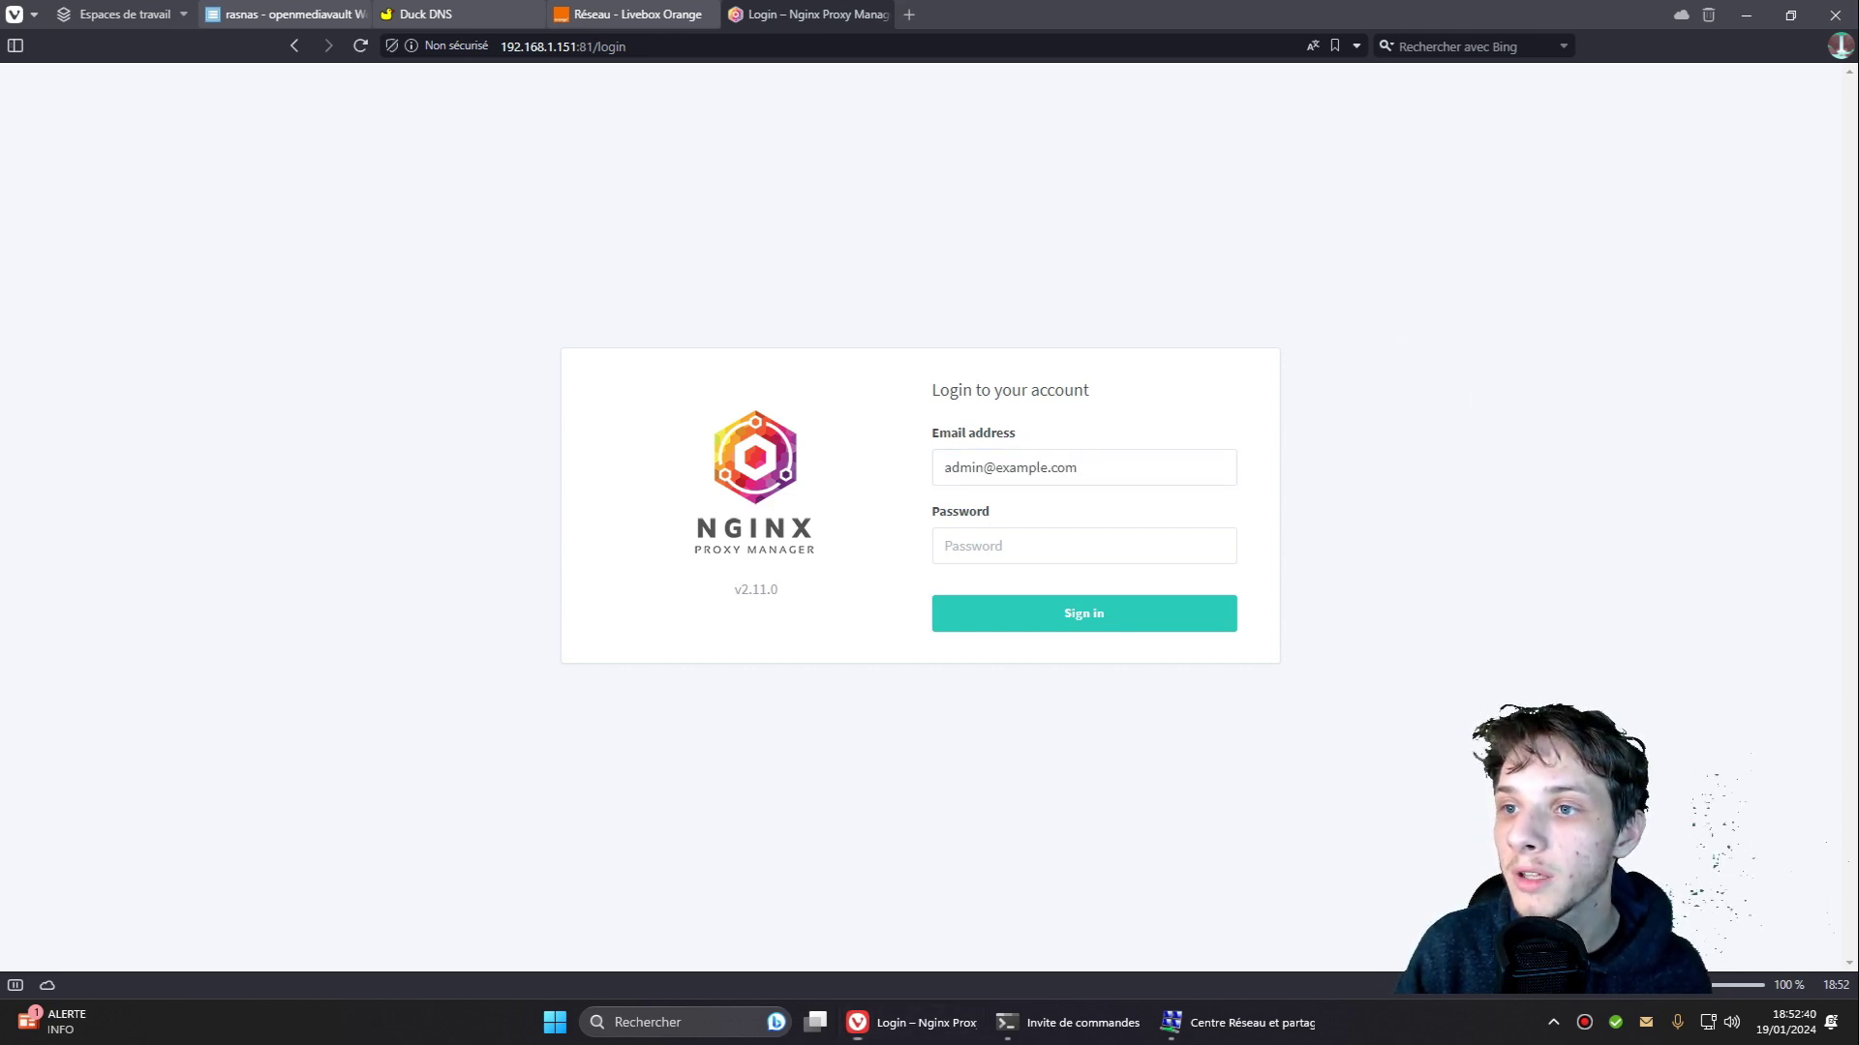
pyautogui.click(1045, 549)
pyautogui.hotkey('ctrl', 'v')
# Step: Sign in, retrying after the Bad Gateway error until the dashboard loads
pyautogui.click(1059, 619)
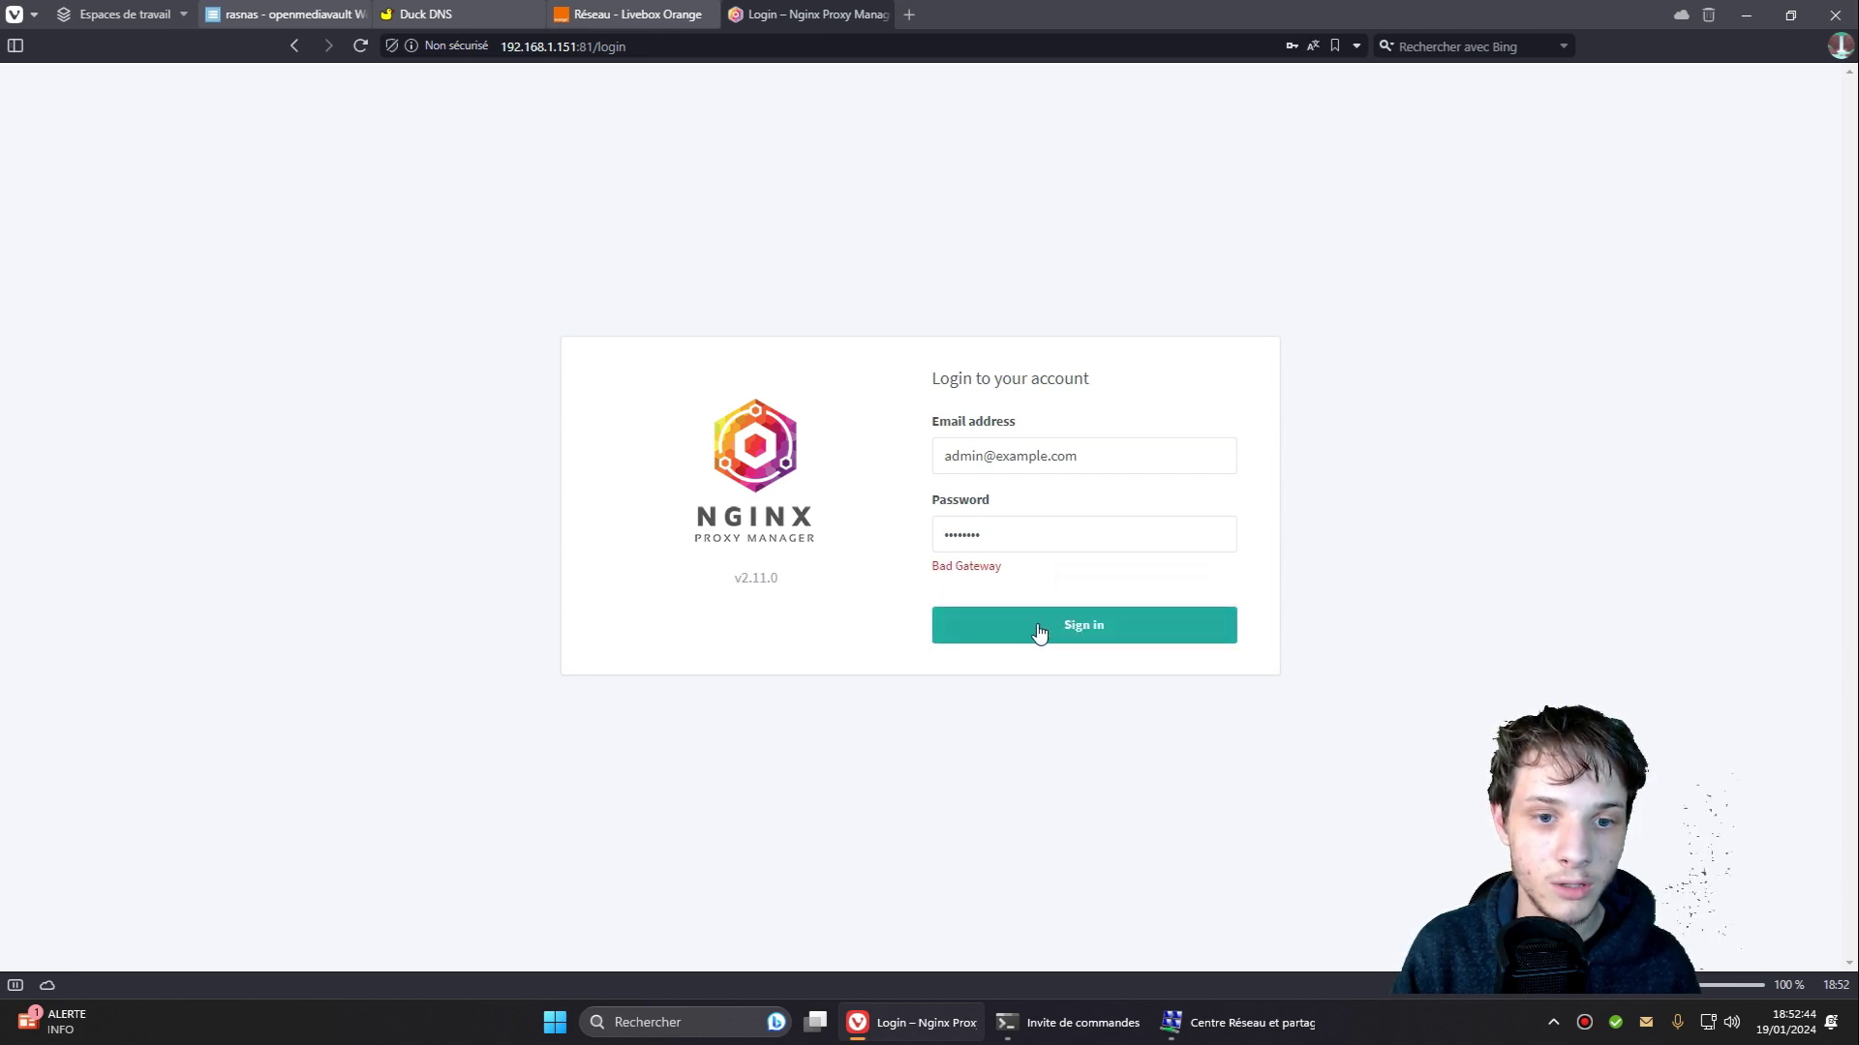
pyautogui.click(1038, 632)
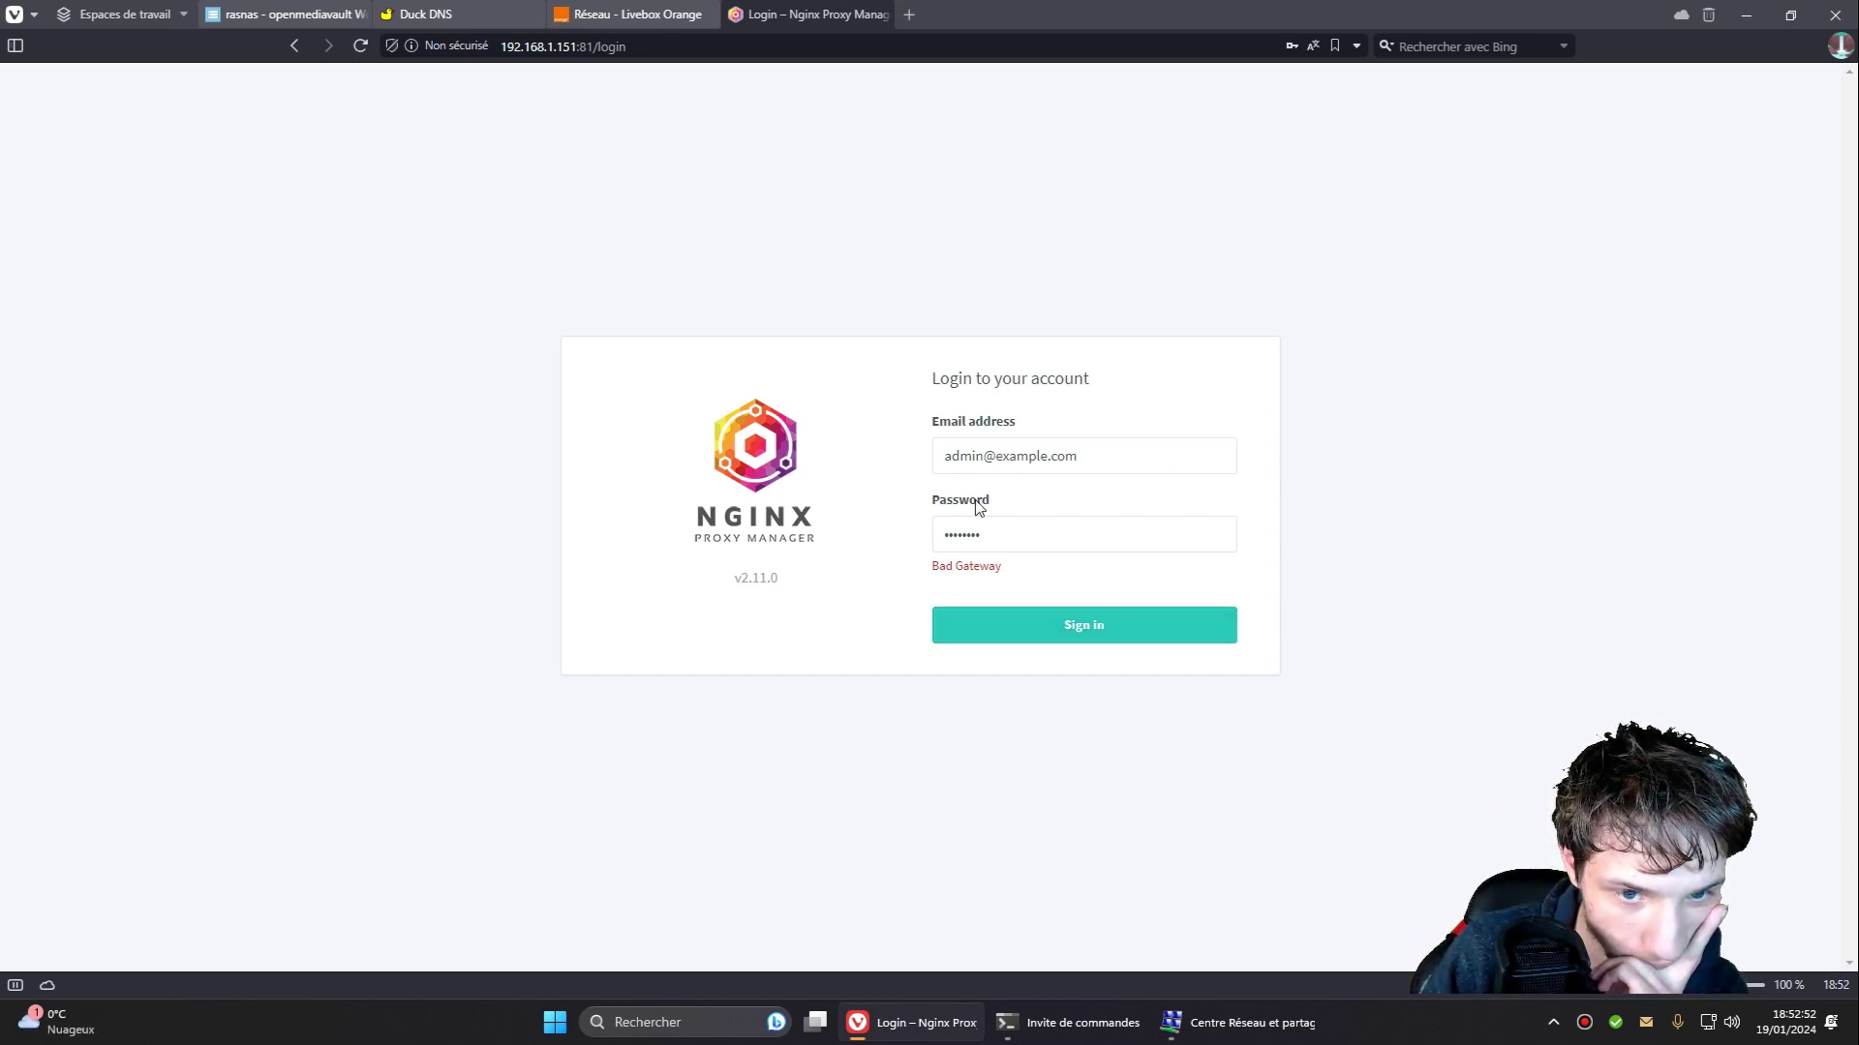
pyautogui.click(939, 535)
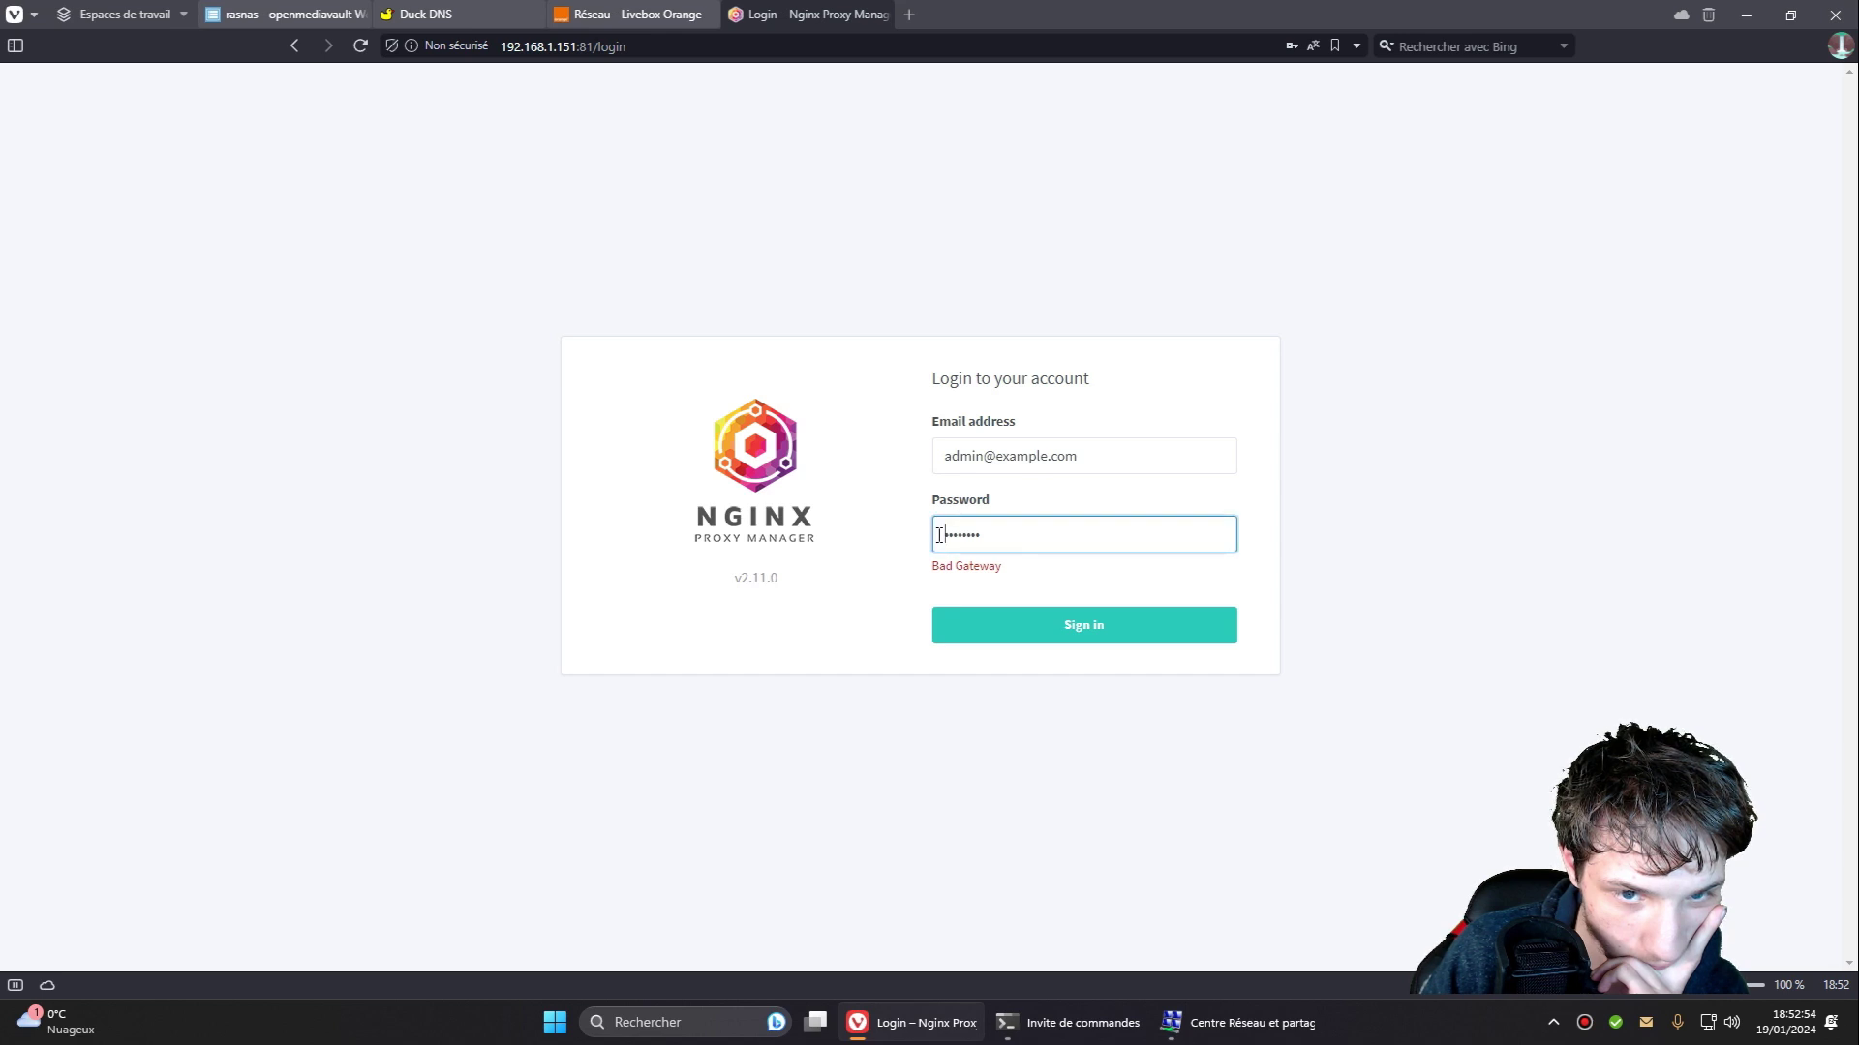
pyautogui.hotkey('ctrl', 'a')
pyautogui.click(1069, 638)
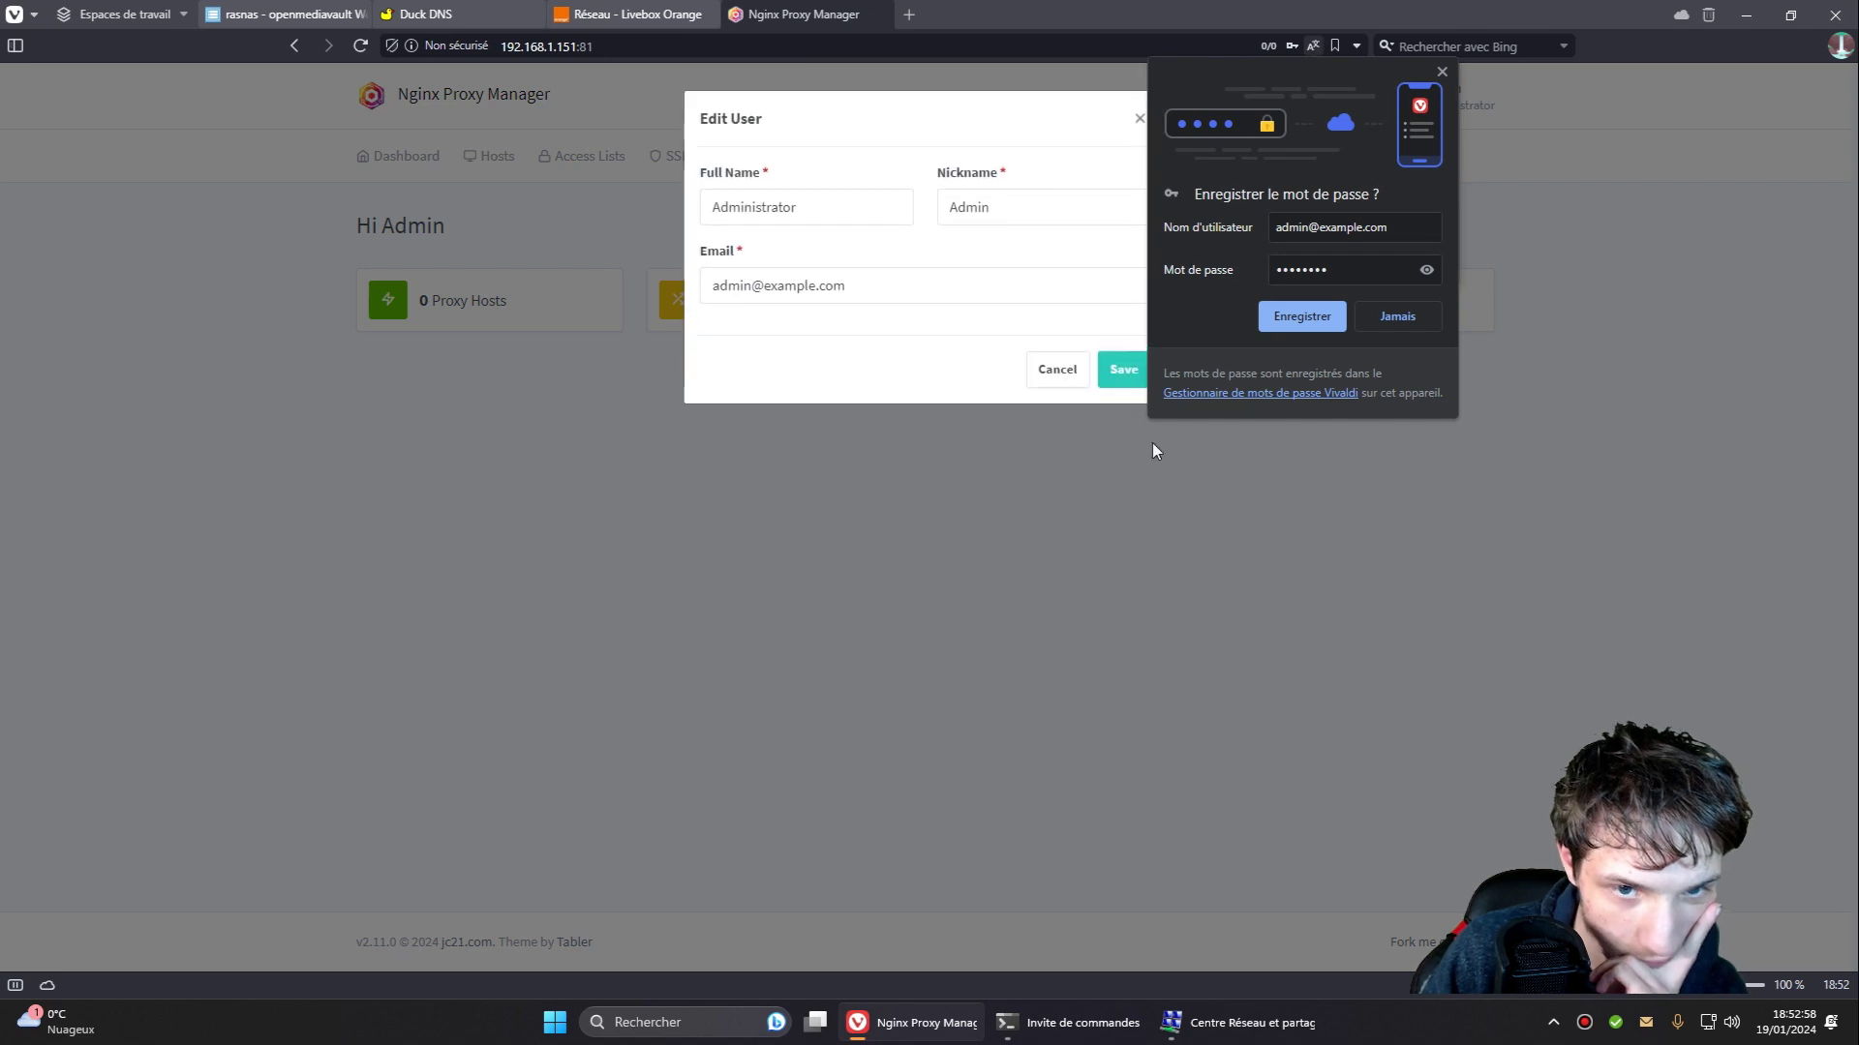
# Step: Dismiss browser prompts, replace the admin e-mail in Edit User, save, and skip the password change
pyautogui.click(1440, 72)
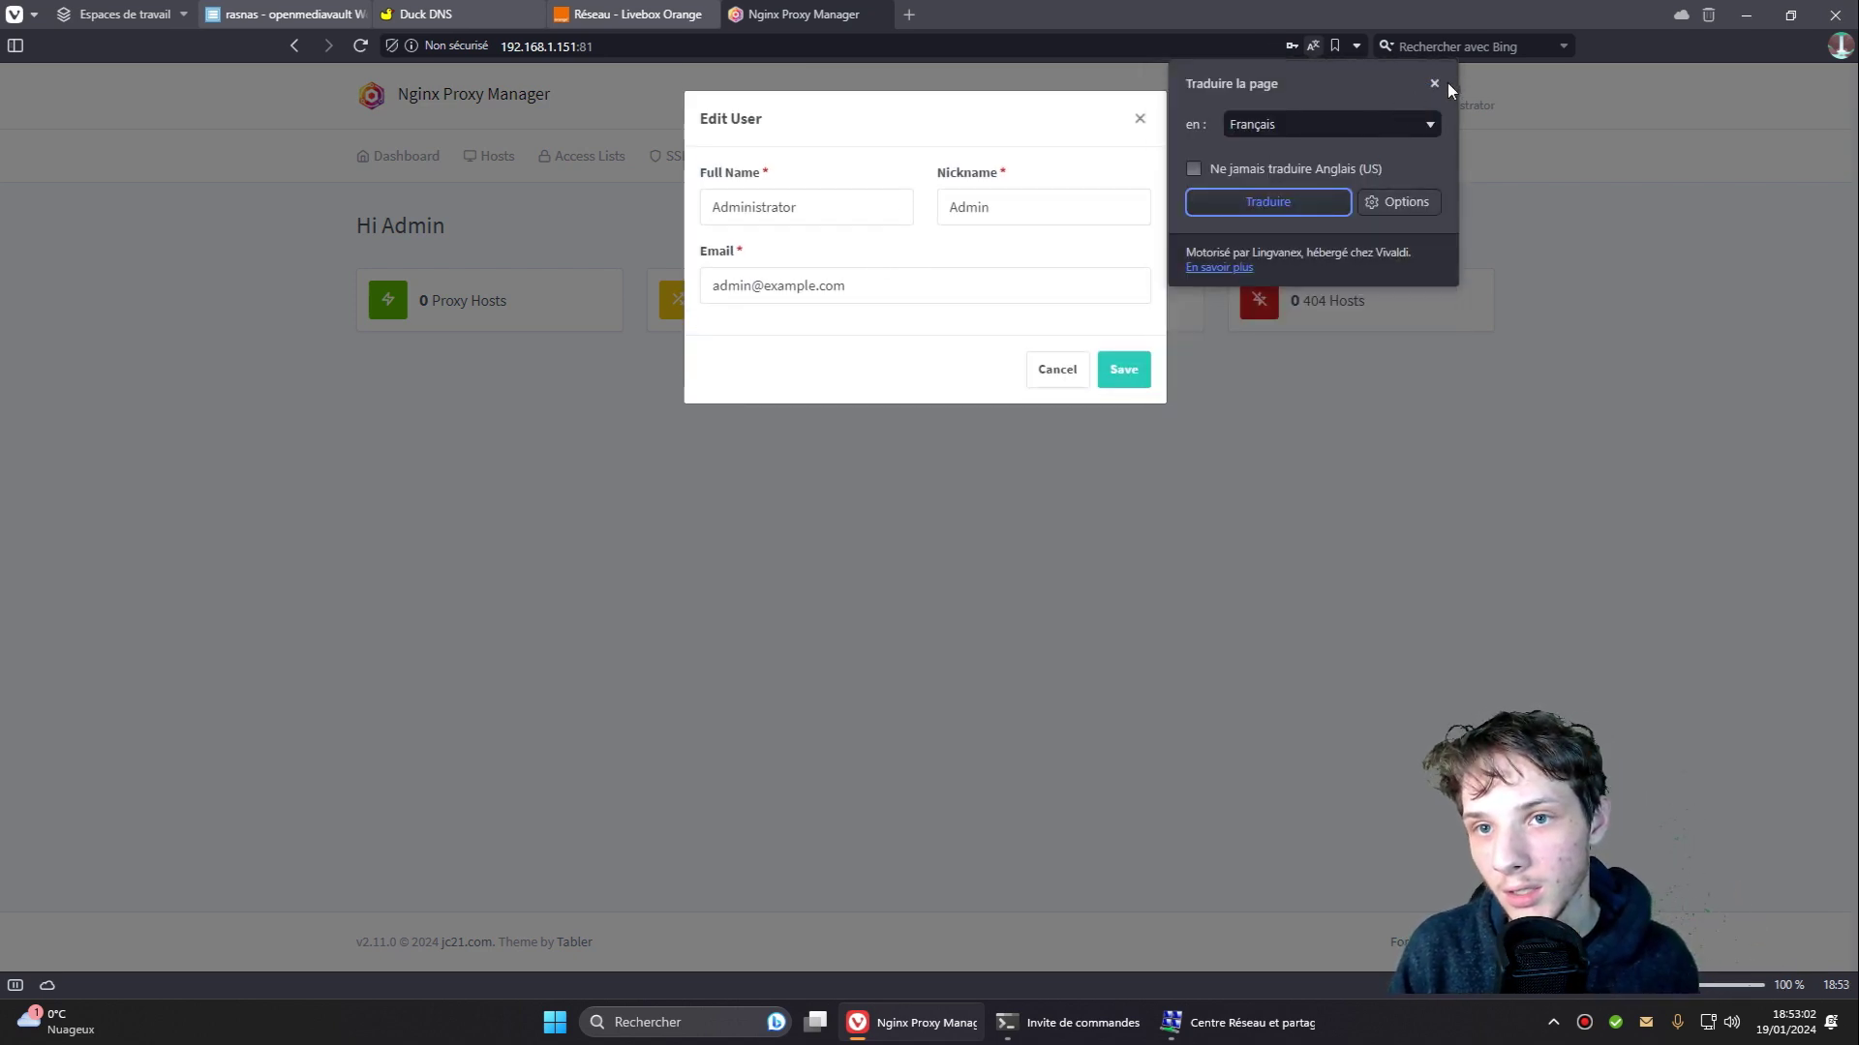
pyautogui.click(1435, 85)
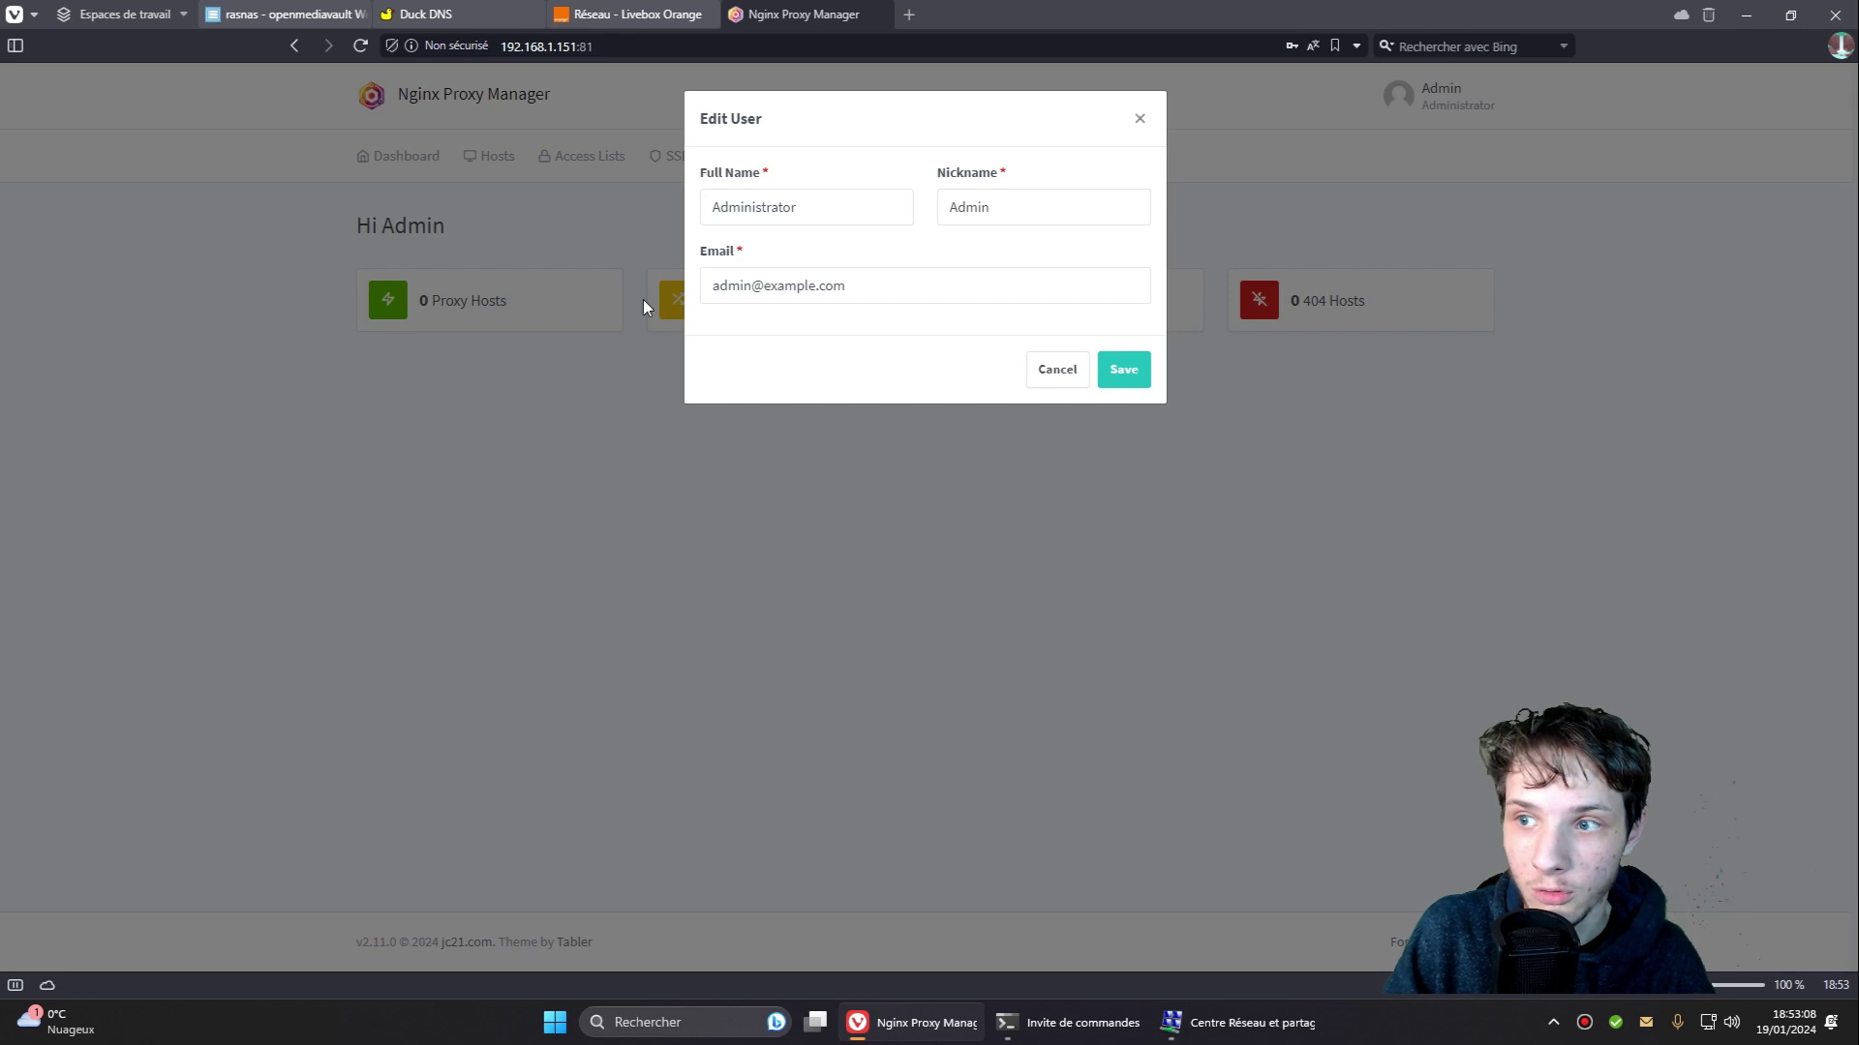
pyautogui.click(1121, 377)
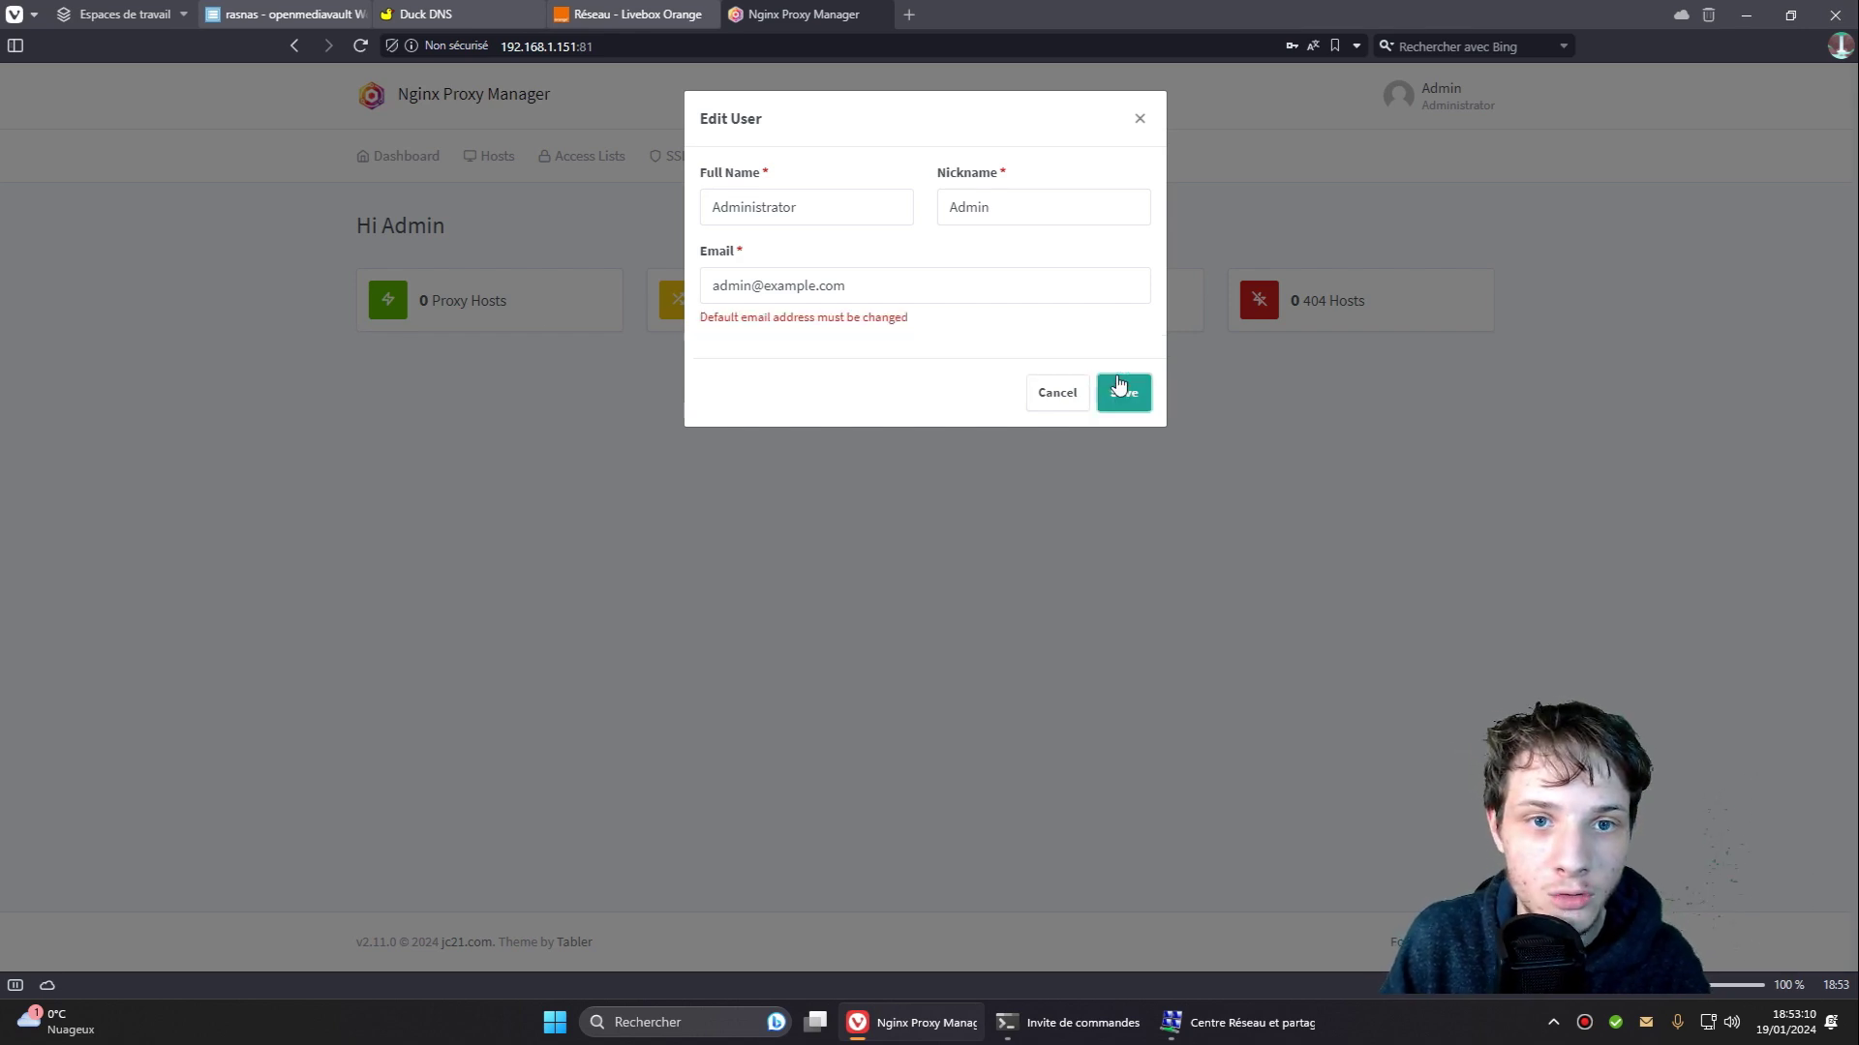
pyautogui.moveTo(871, 278); pyautogui.dragTo(690, 306)
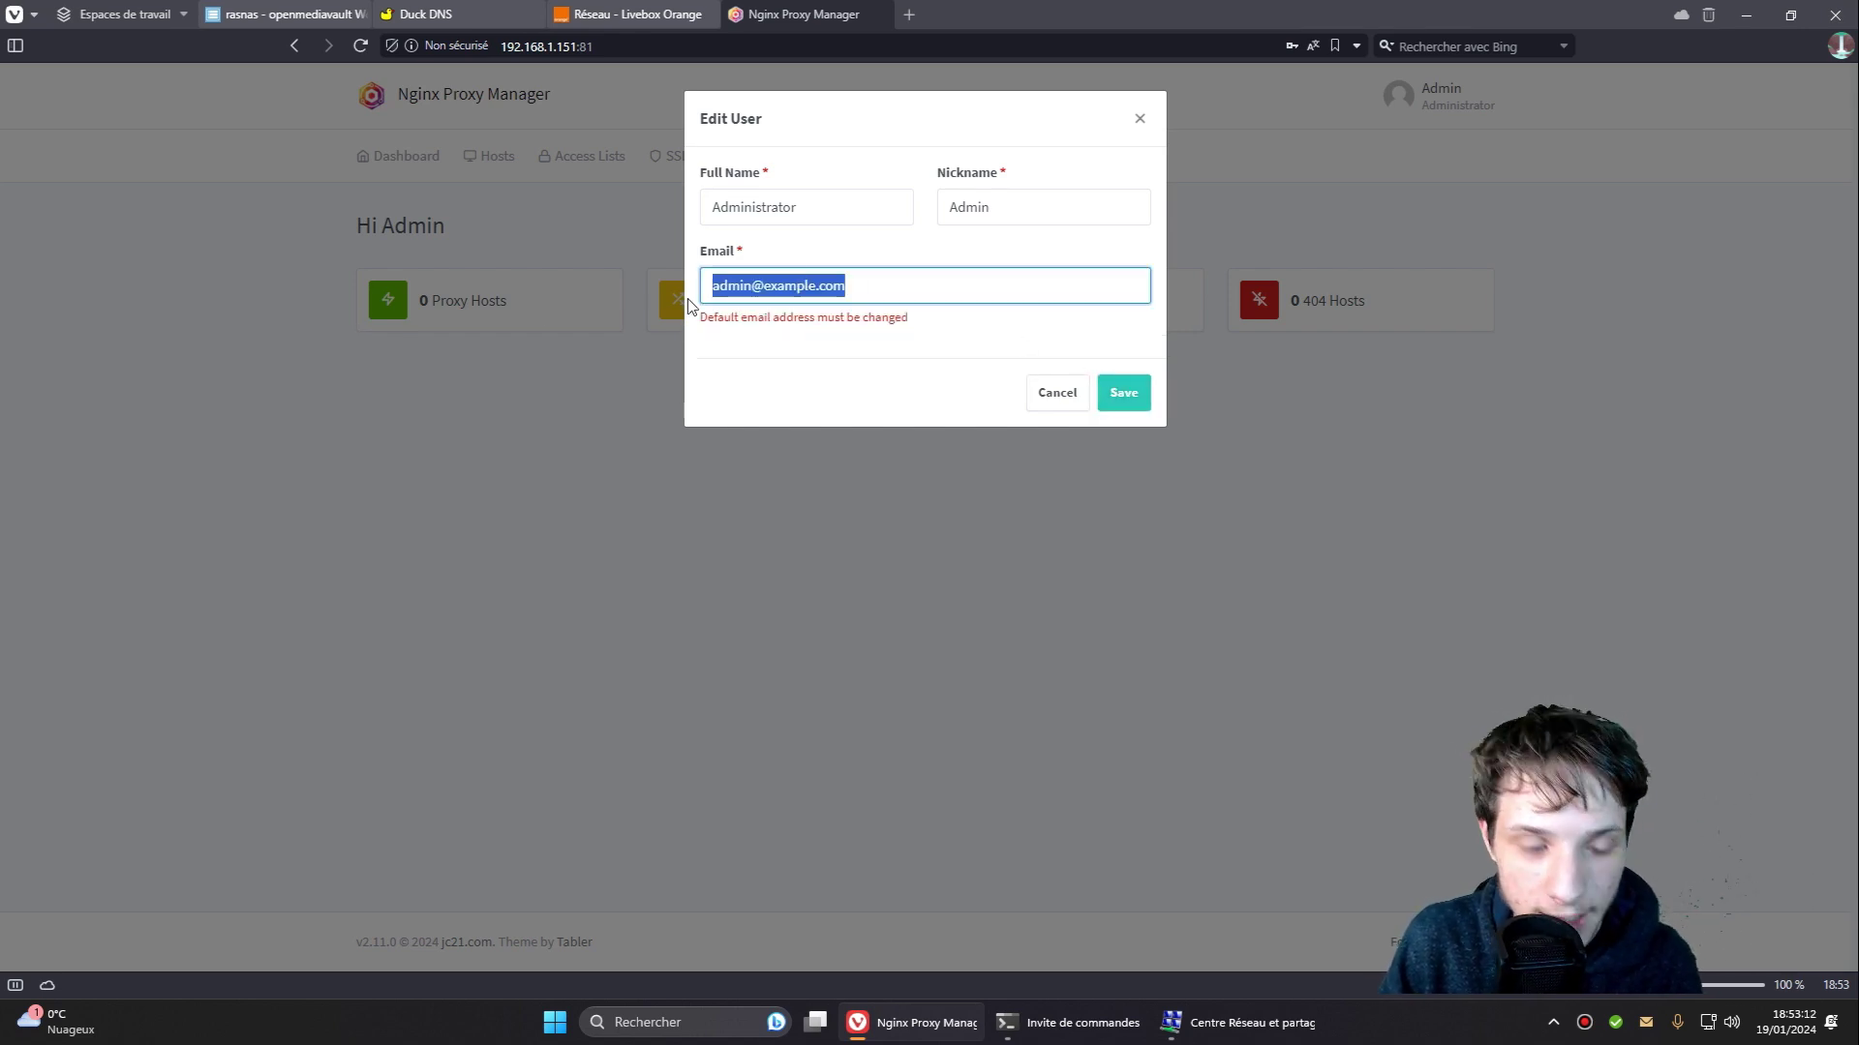
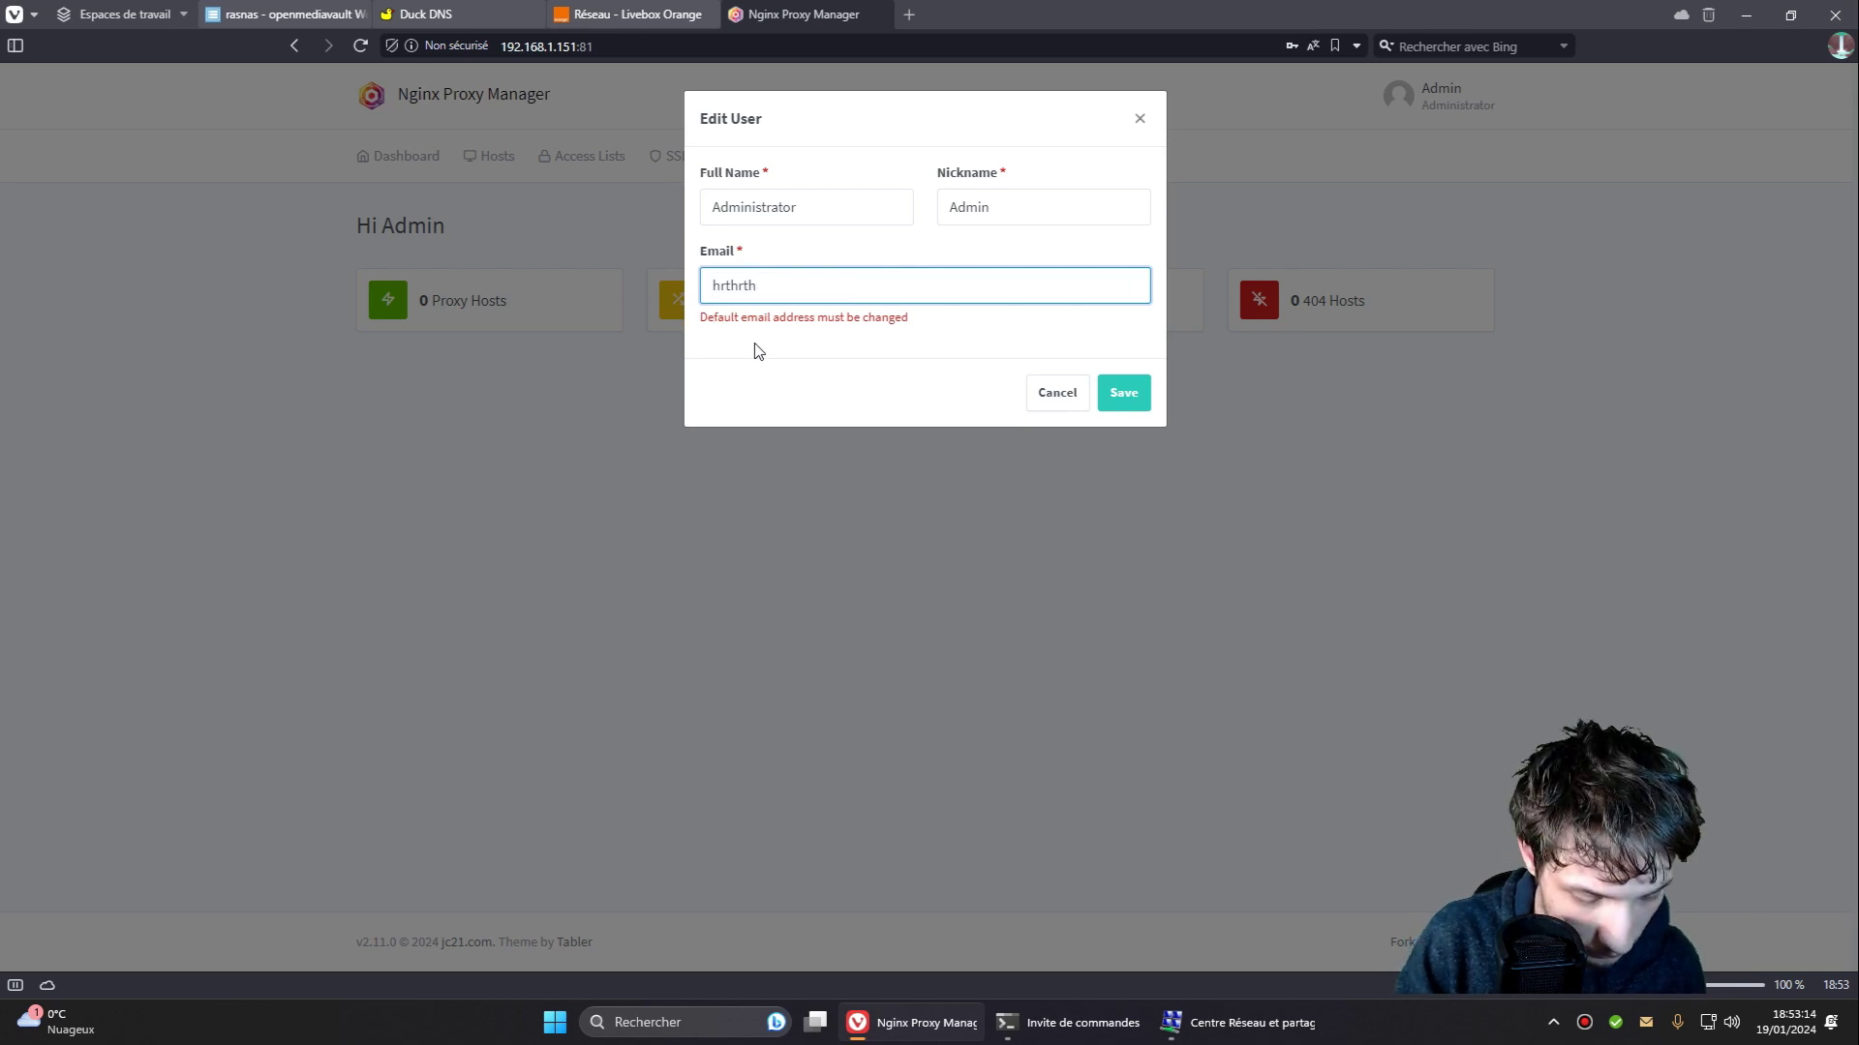
pyautogui.click(1138, 389)
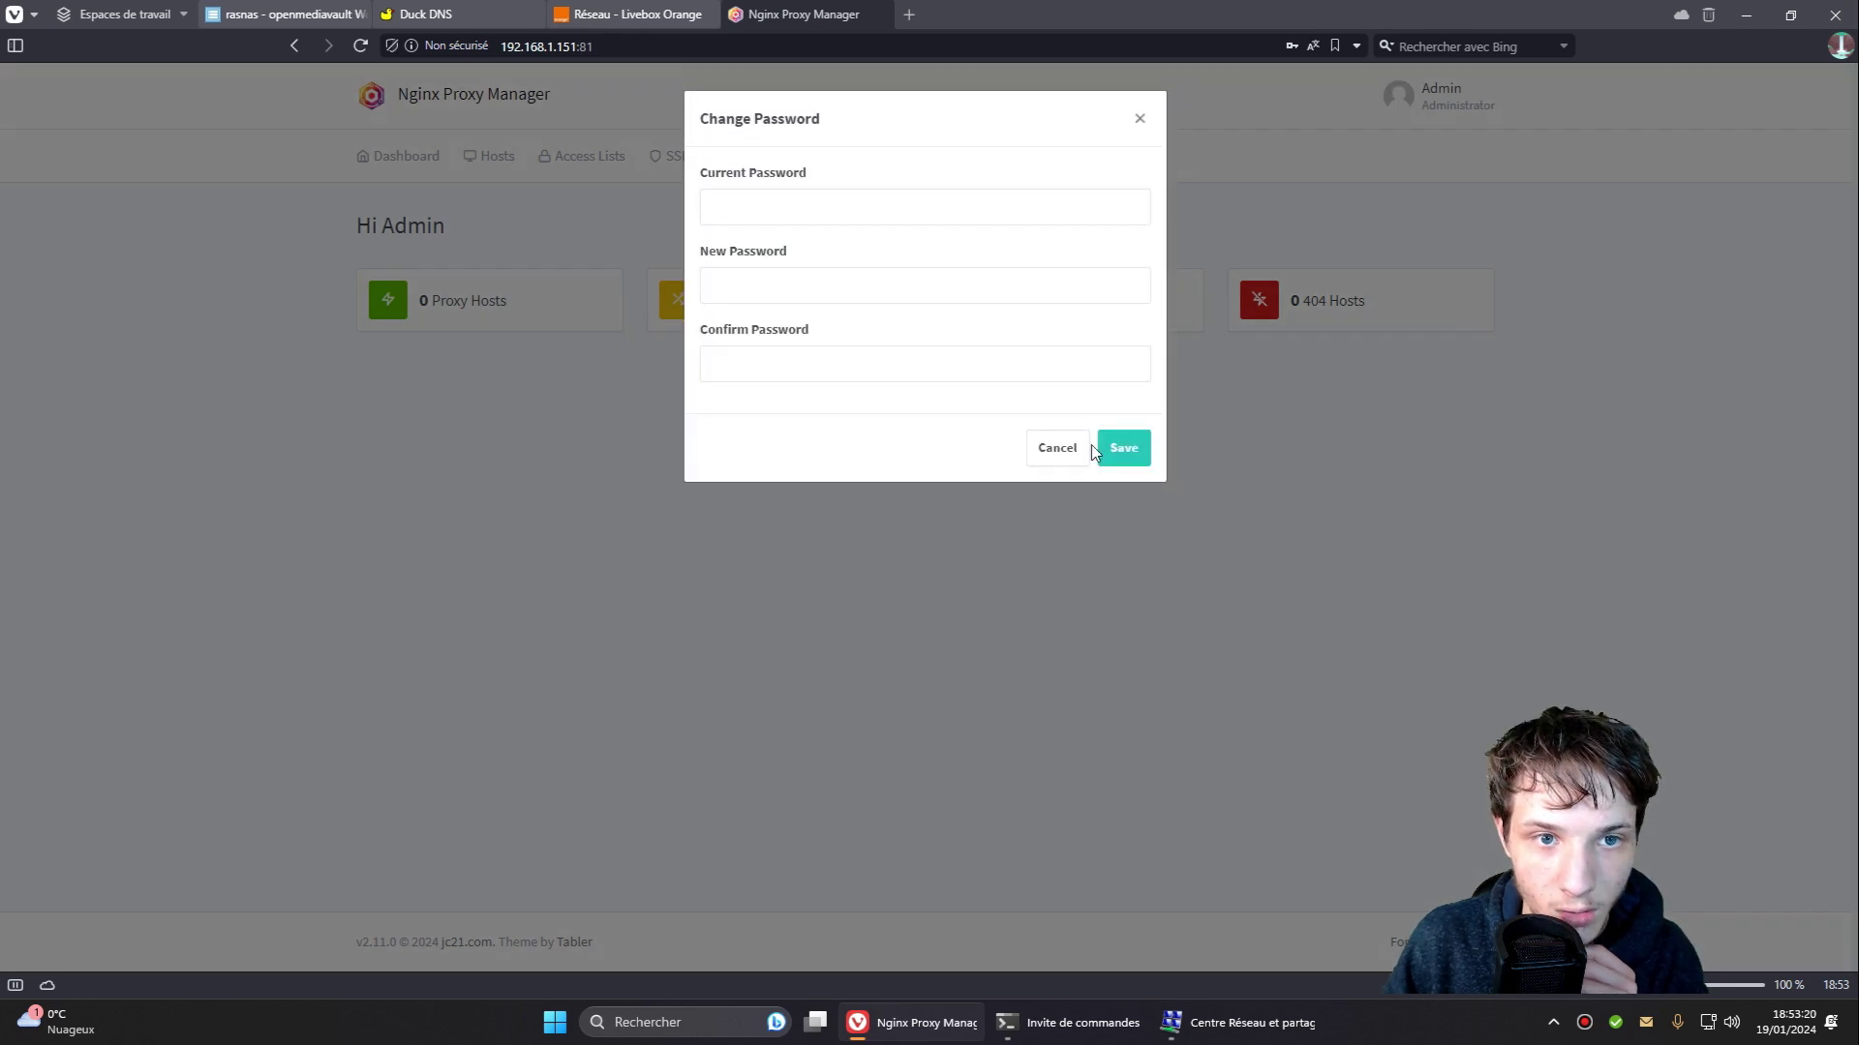
pyautogui.click(1054, 453)
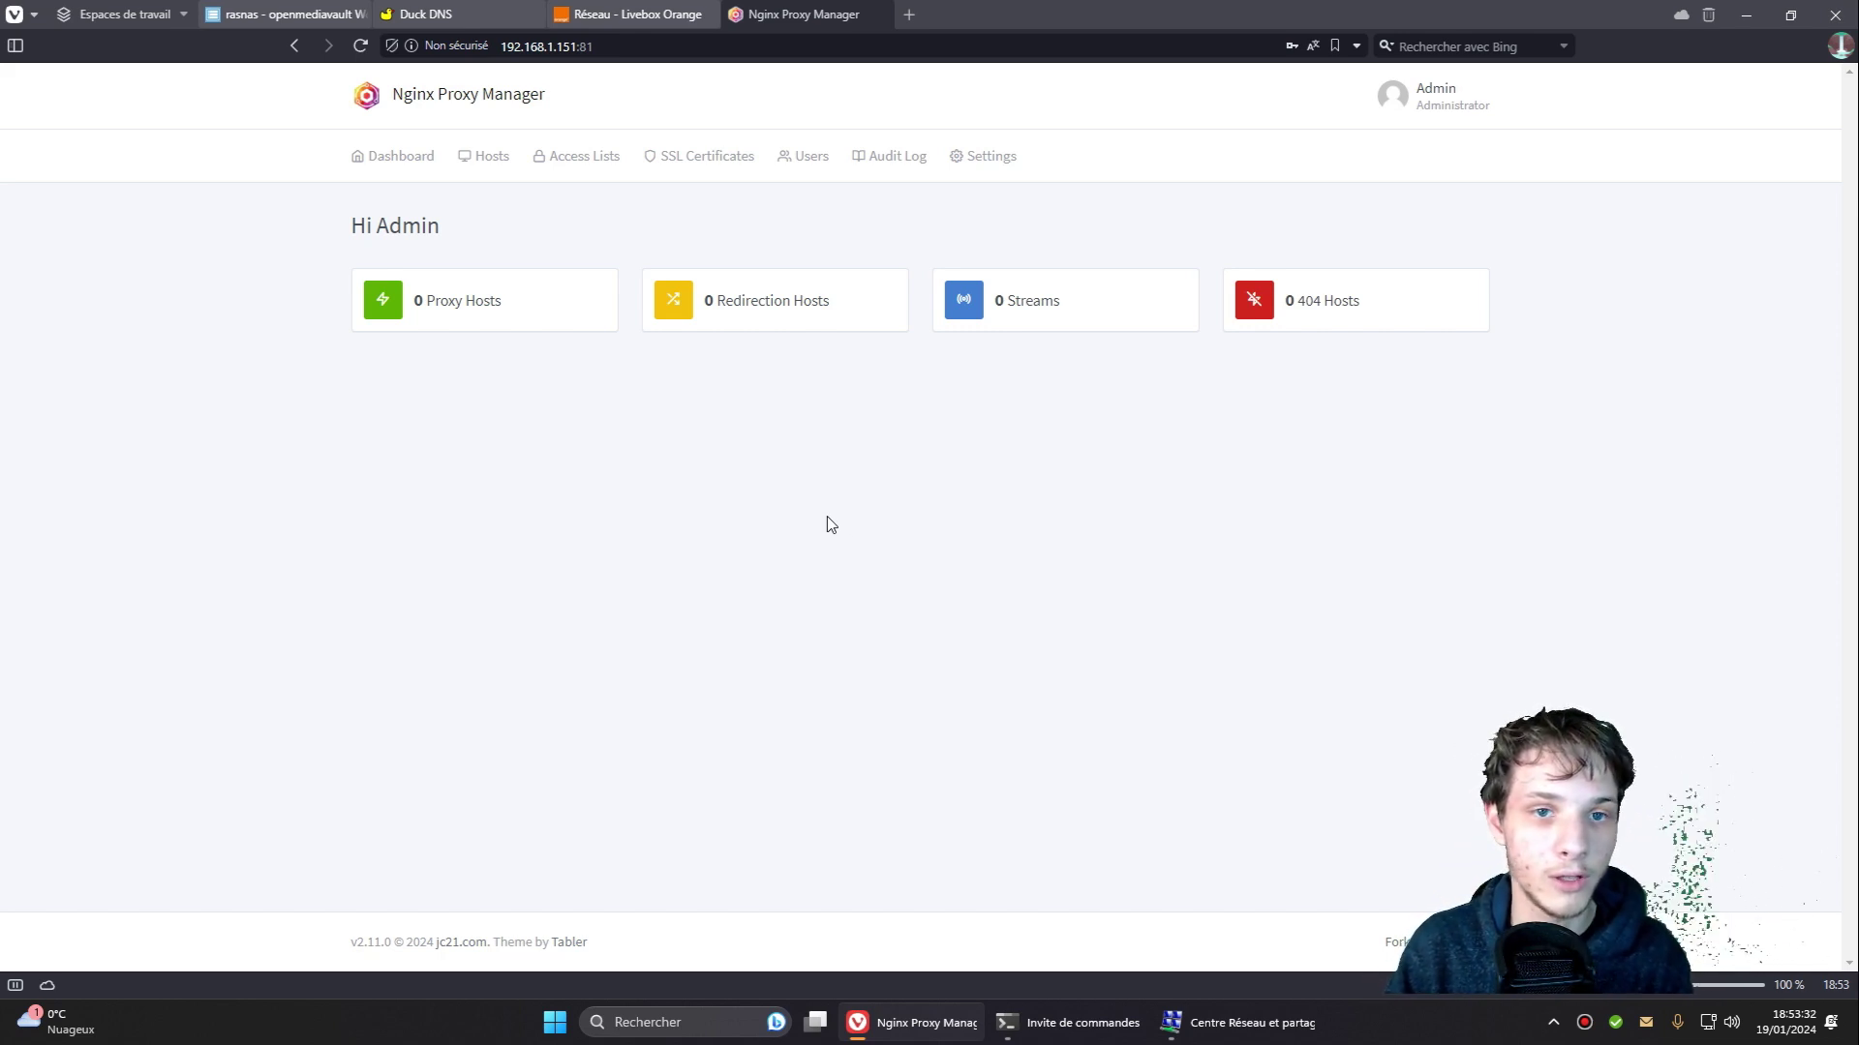
# Step: Start a new Let's Encrypt certificate and type rasnas-yoann.duckdns.org into Domain Names
pyautogui.click(650, 177)
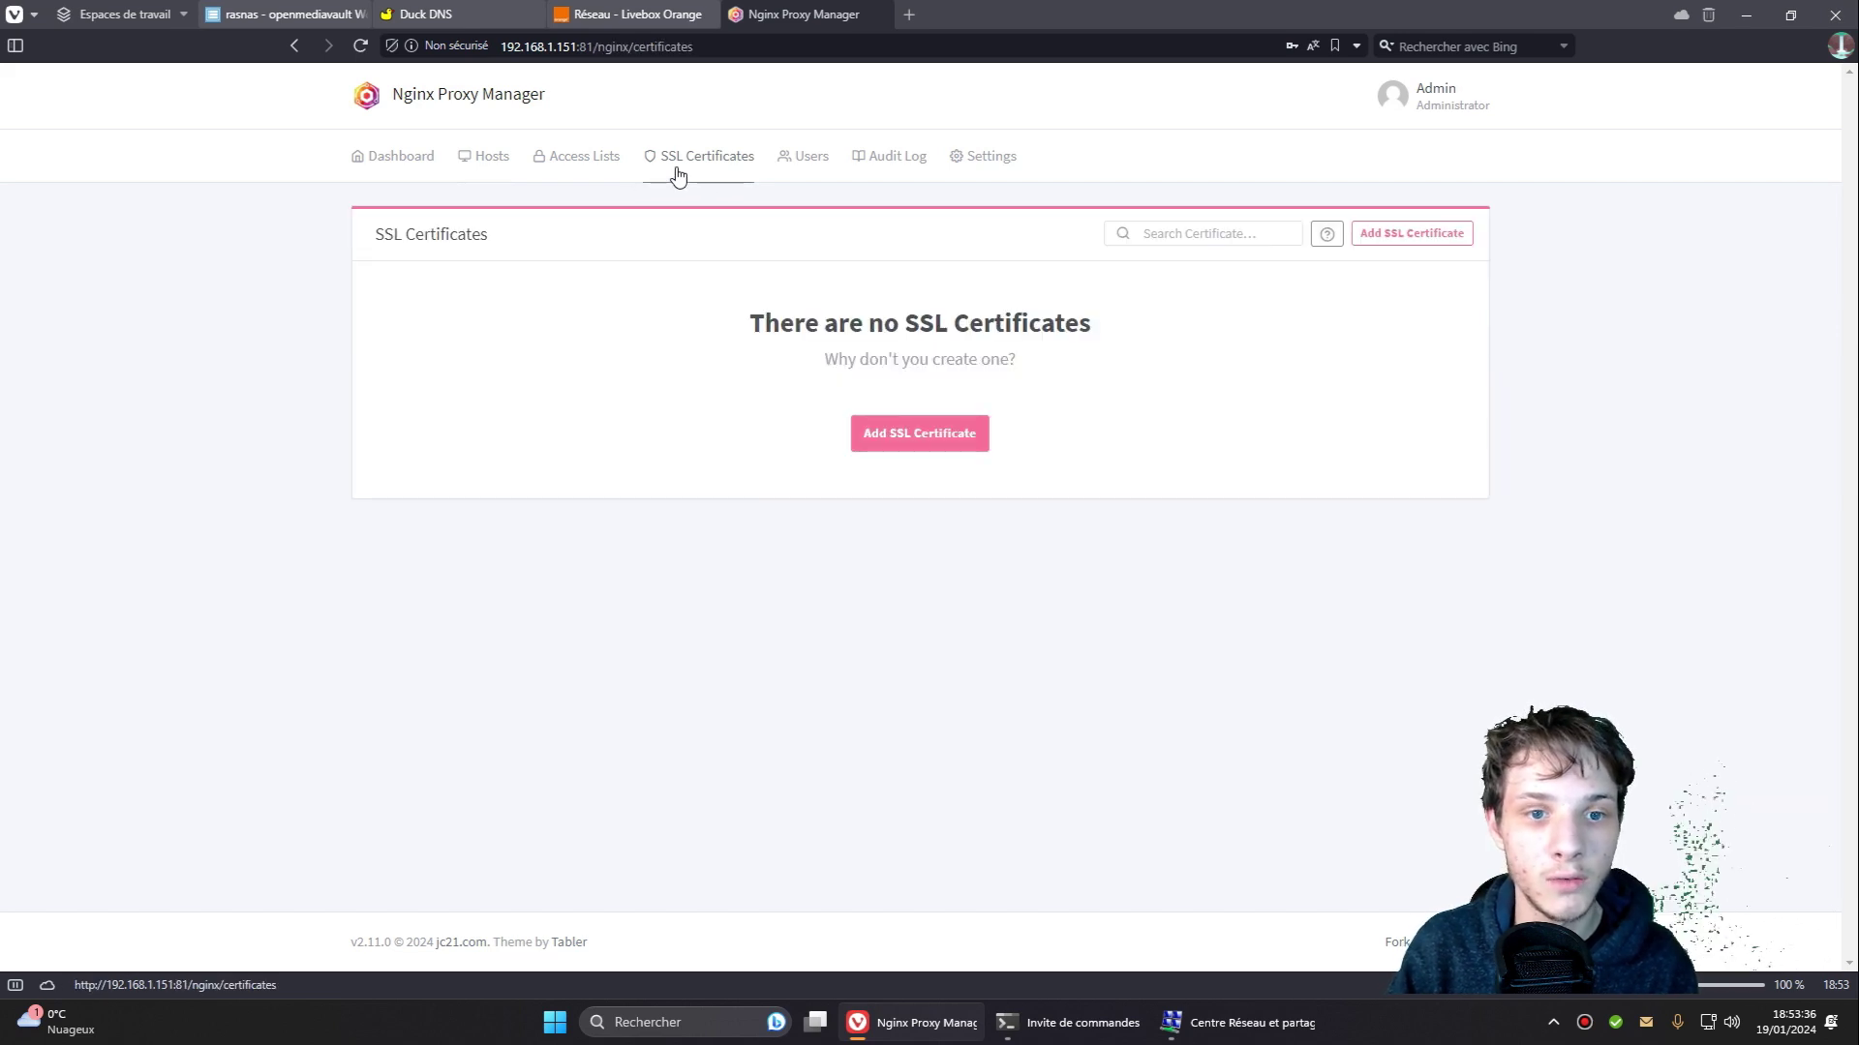
pyautogui.click(1405, 244)
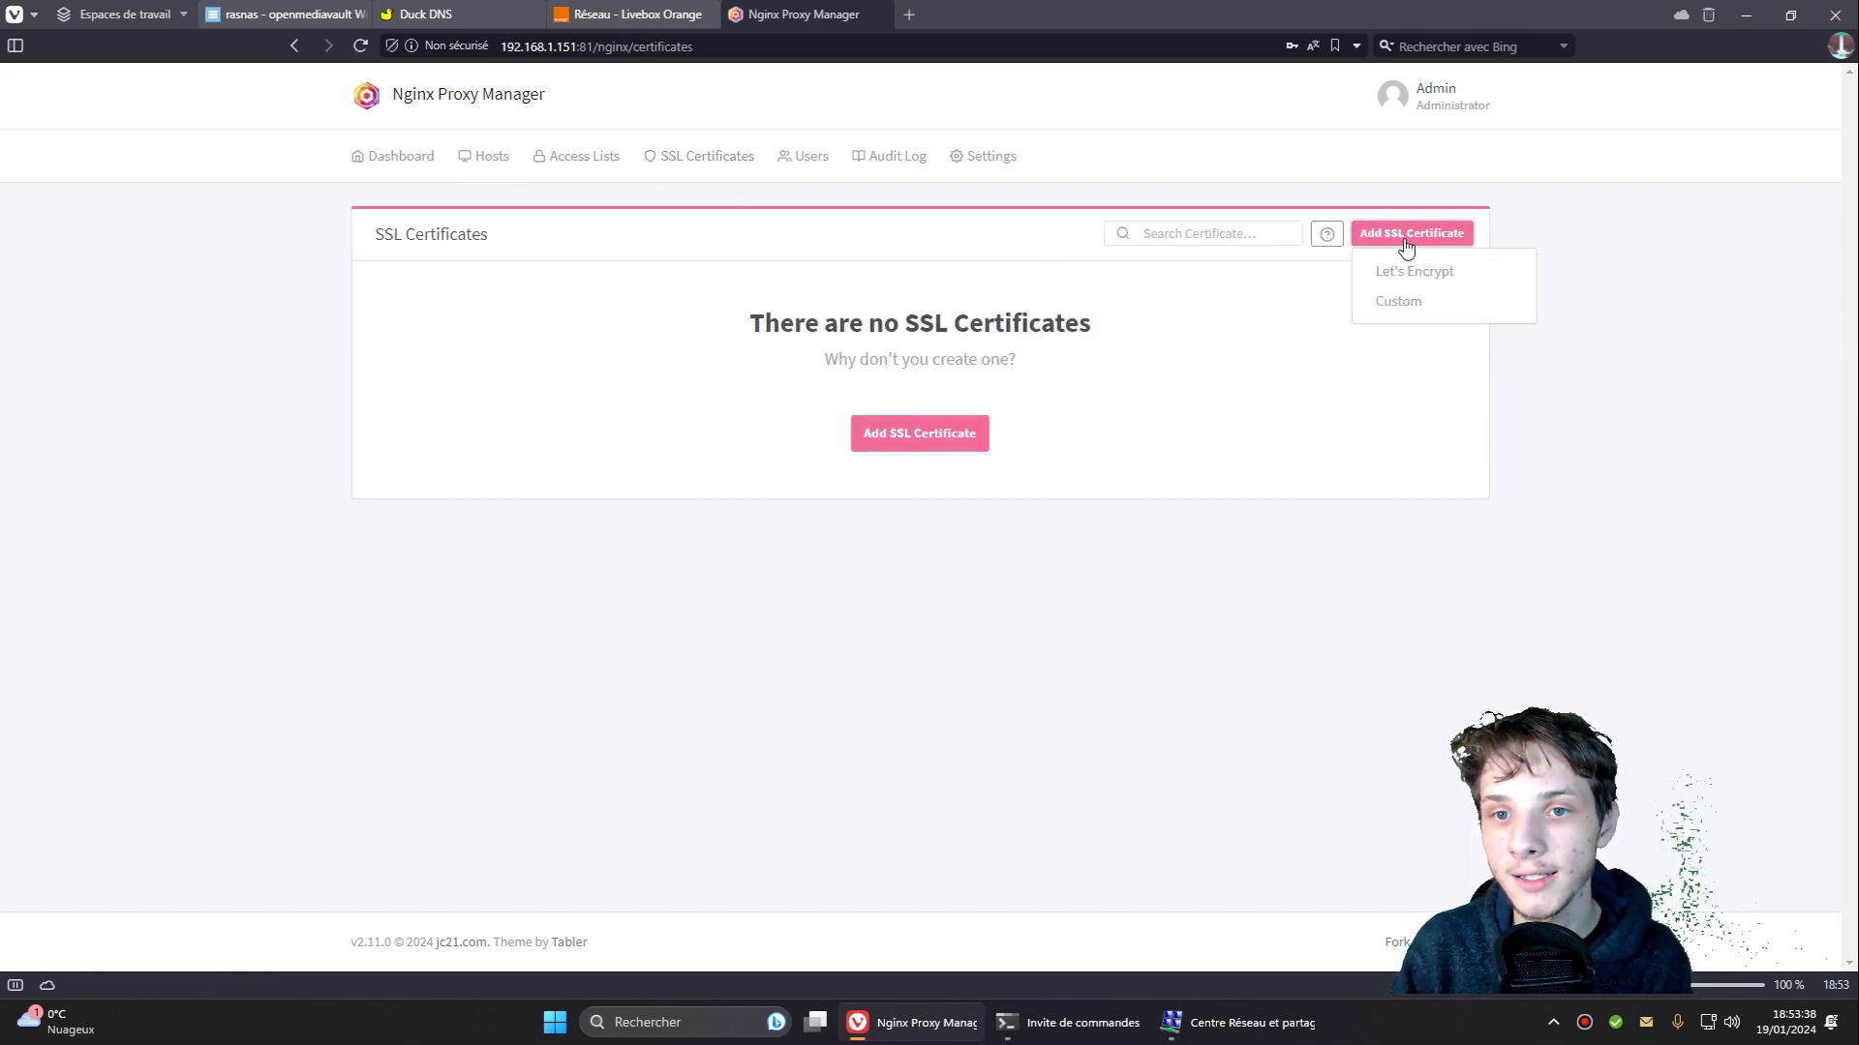
pyautogui.click(1411, 272)
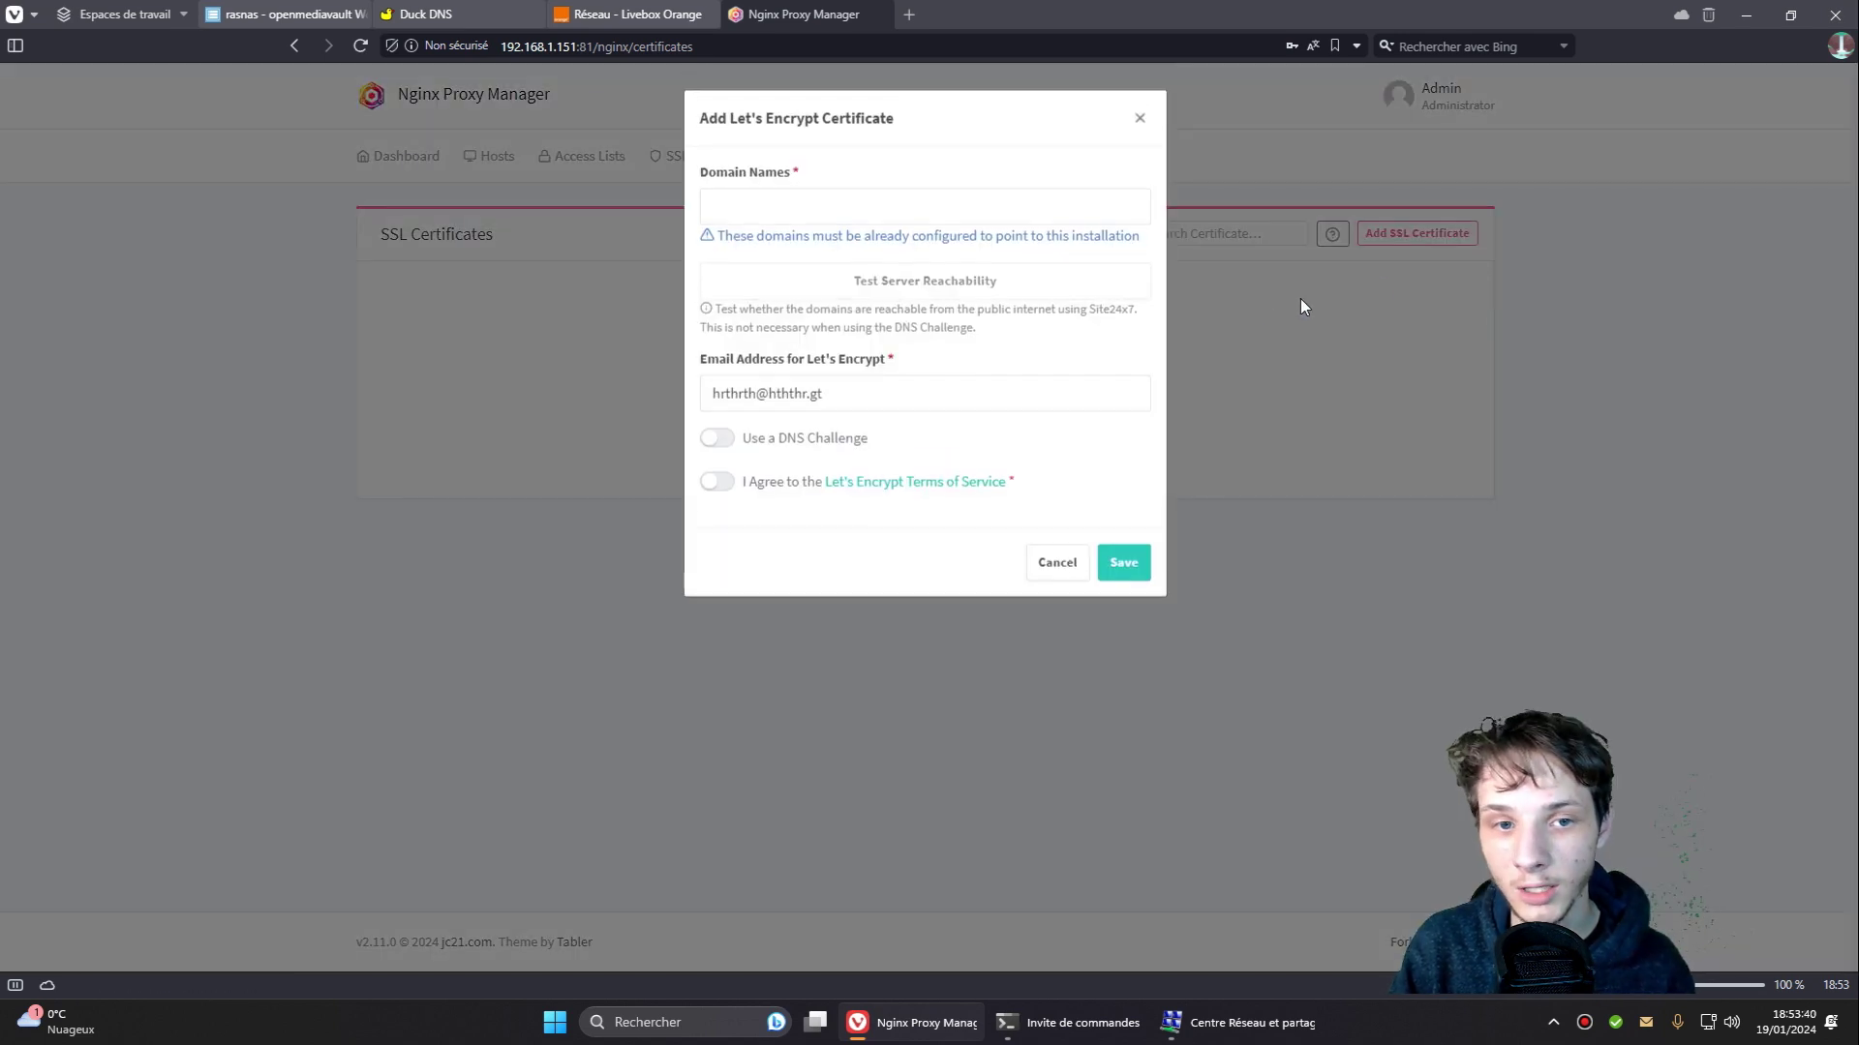
pyautogui.click(762, 203)
pyautogui.click(426, 13)
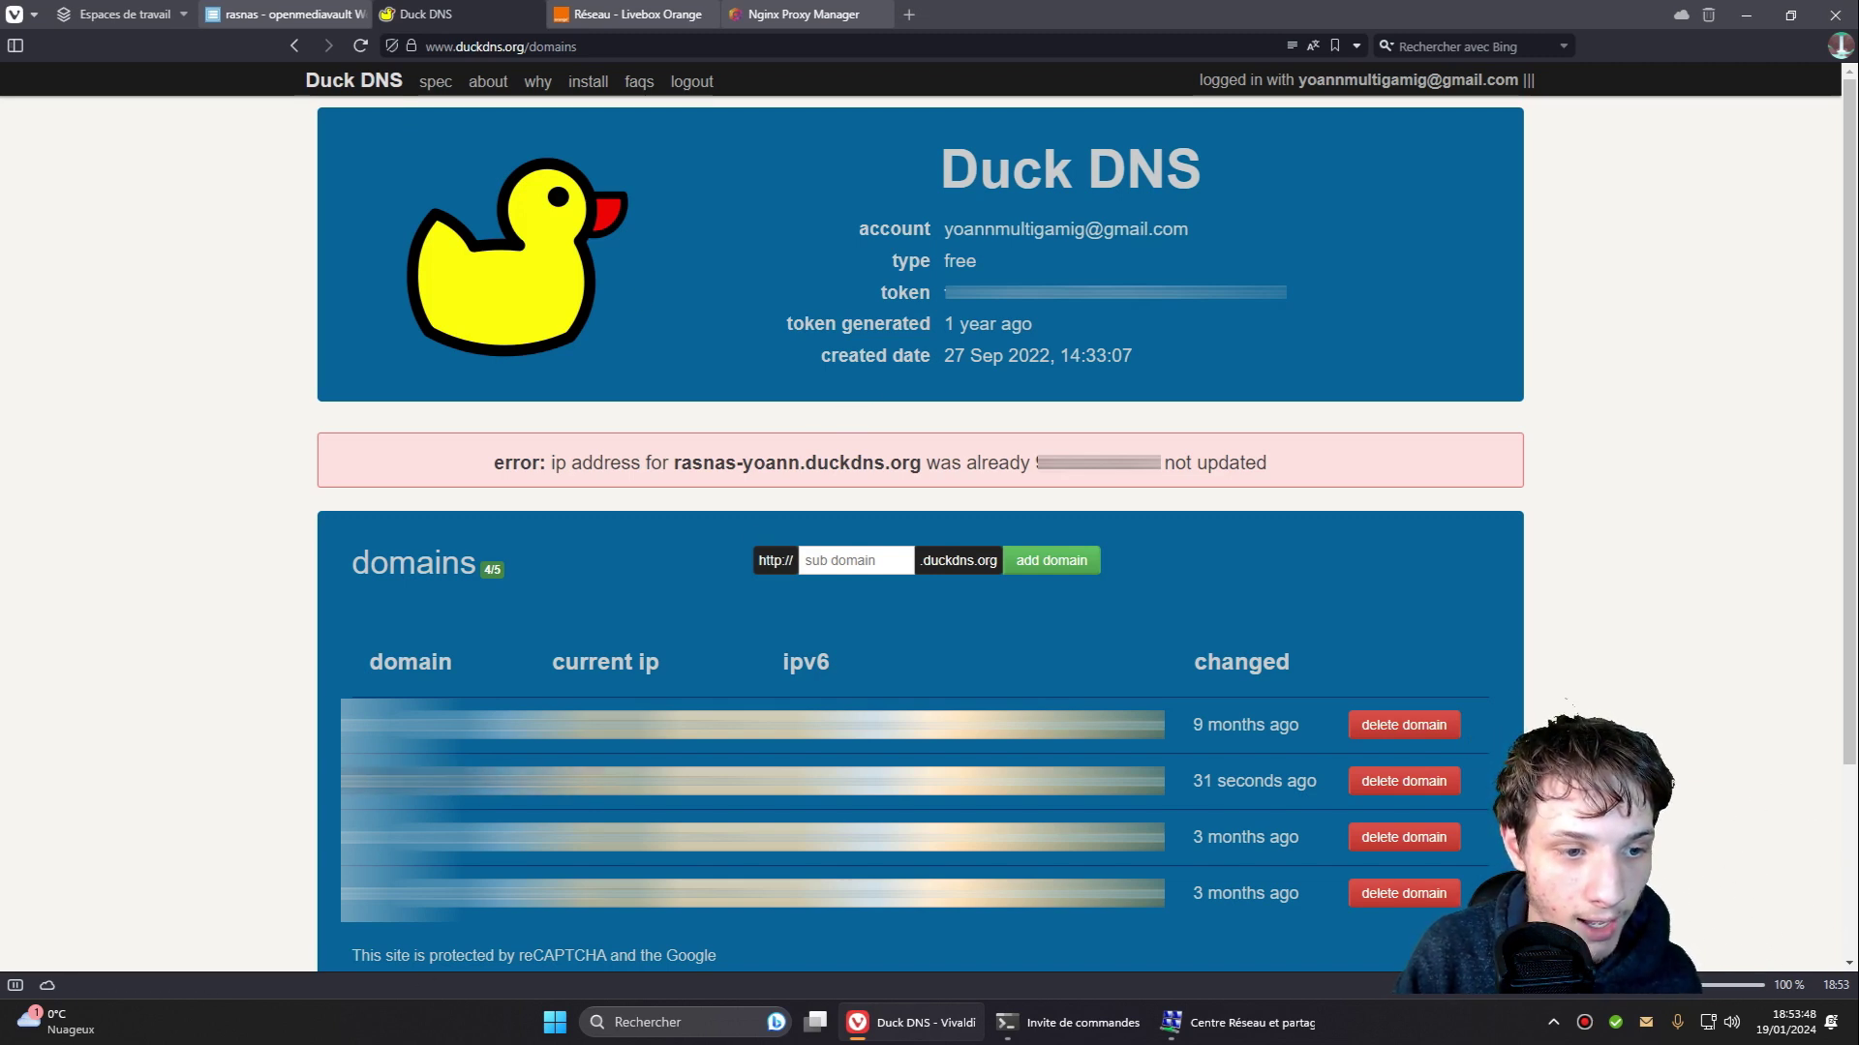
pyautogui.click(816, 13)
pyautogui.write('rasnas-yoann')
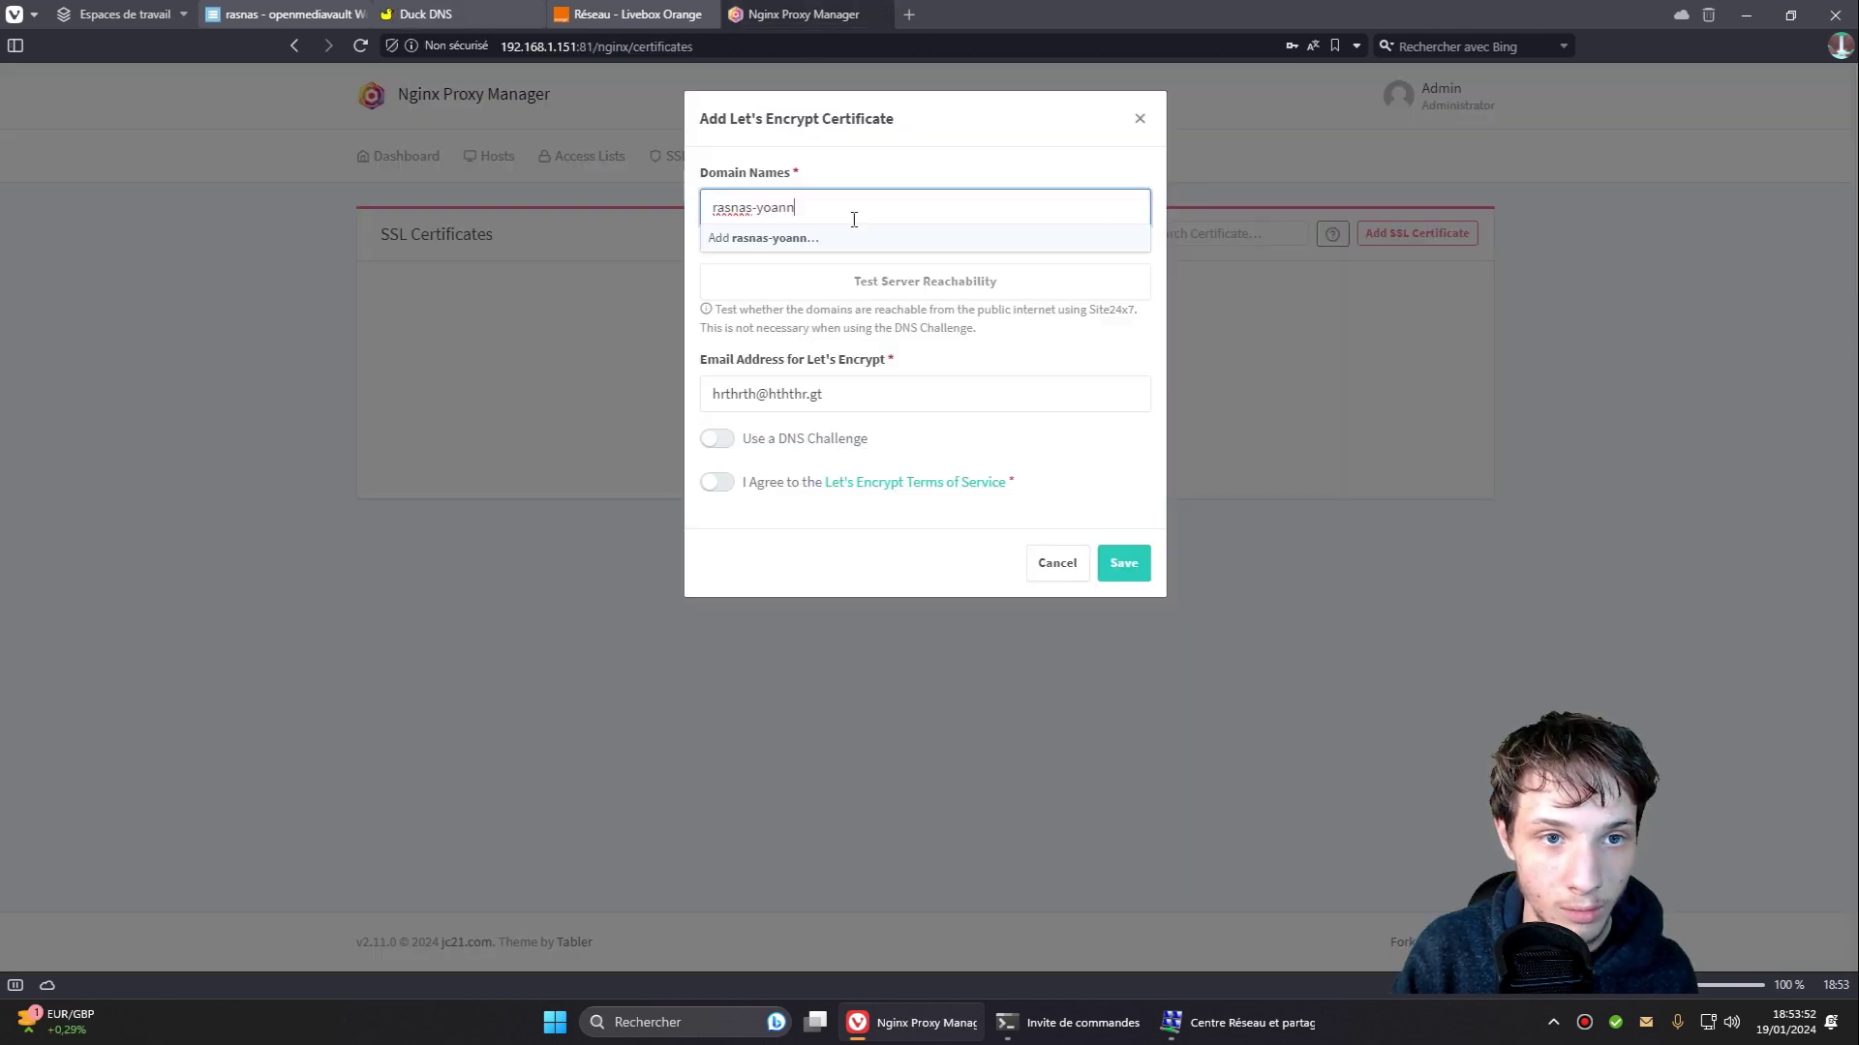
pyautogui.write('.du')
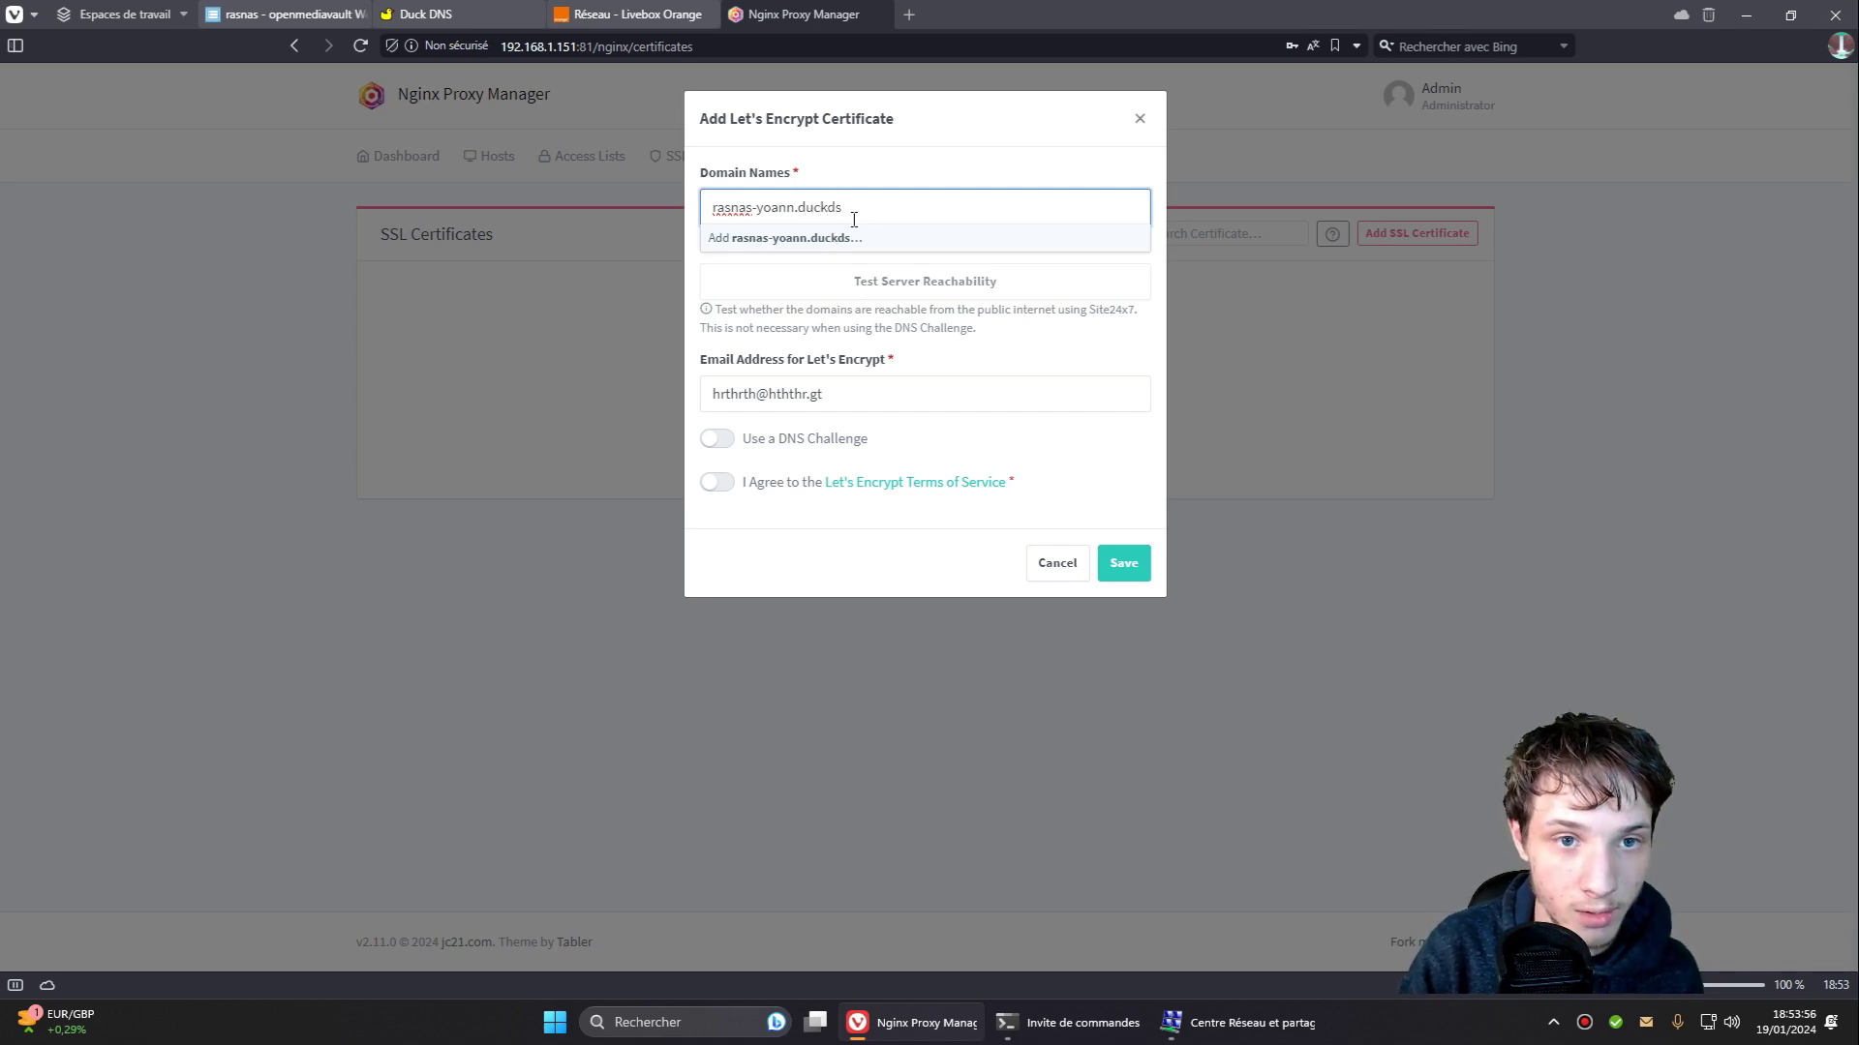
pyautogui.write('ckdns')
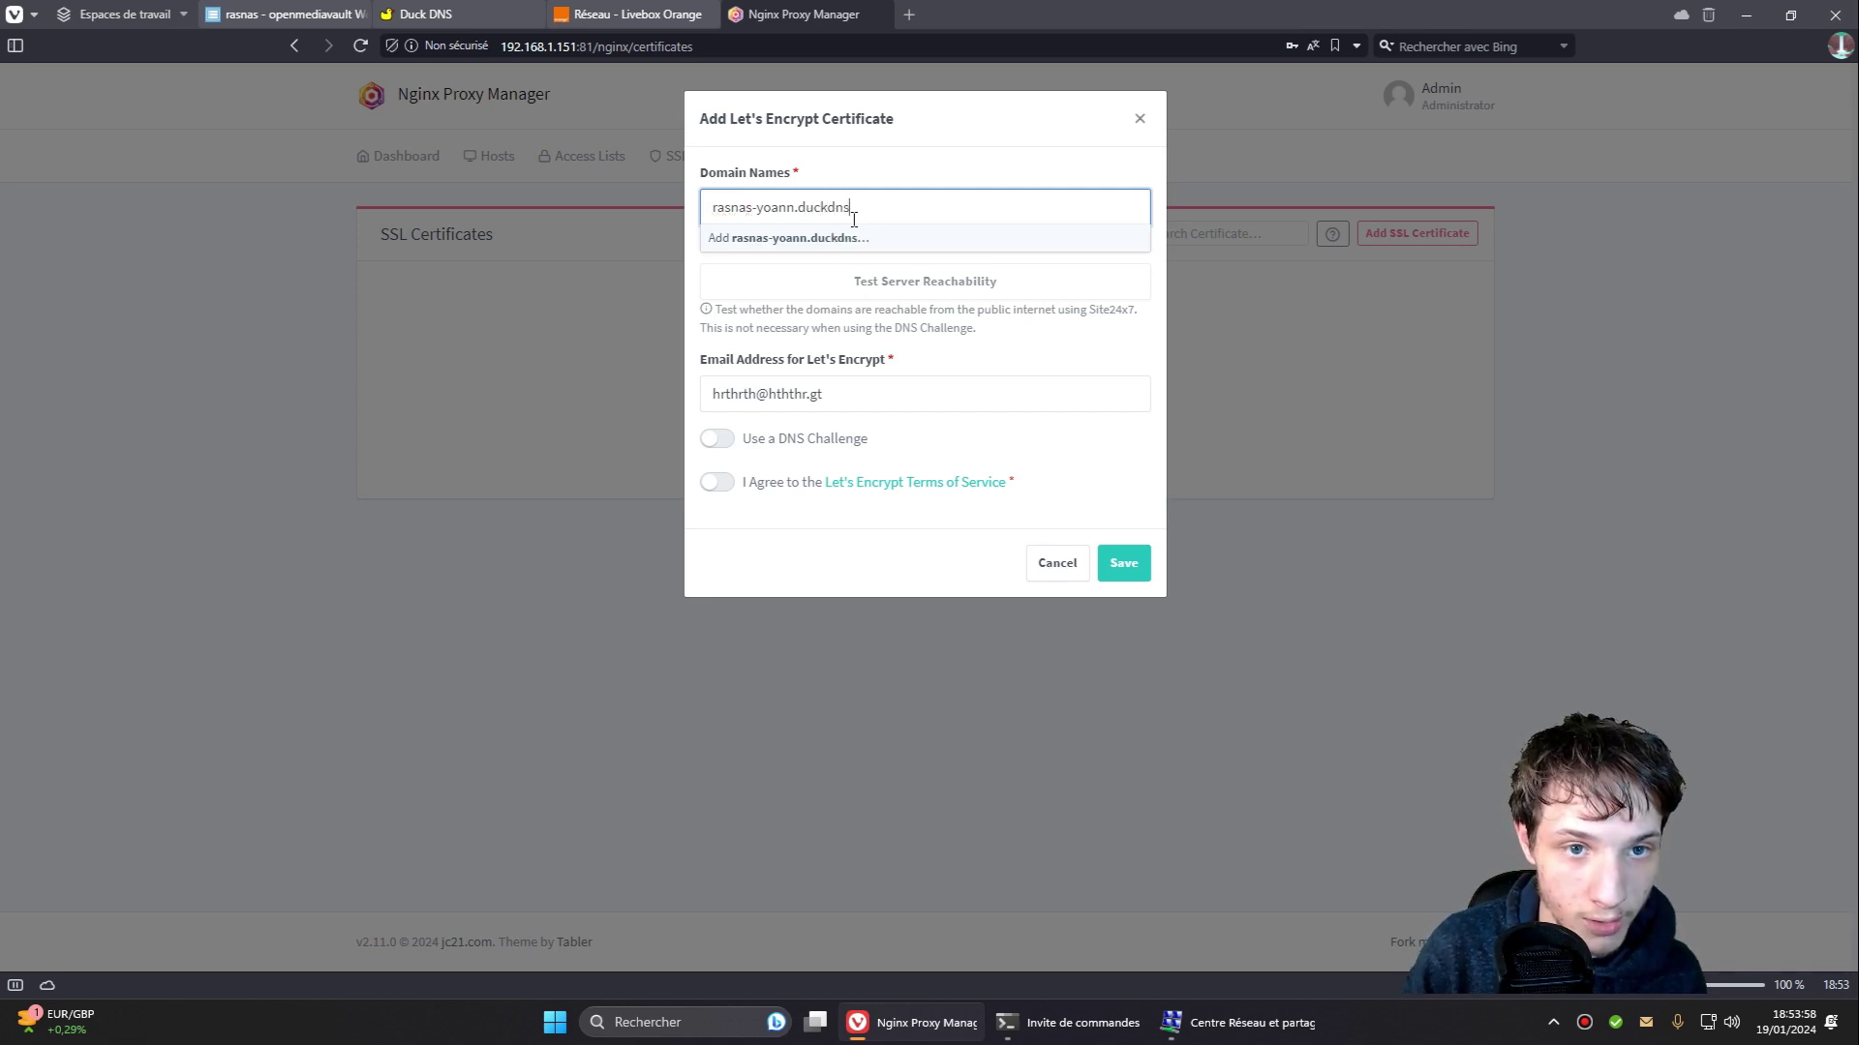
pyautogui.write('.org')
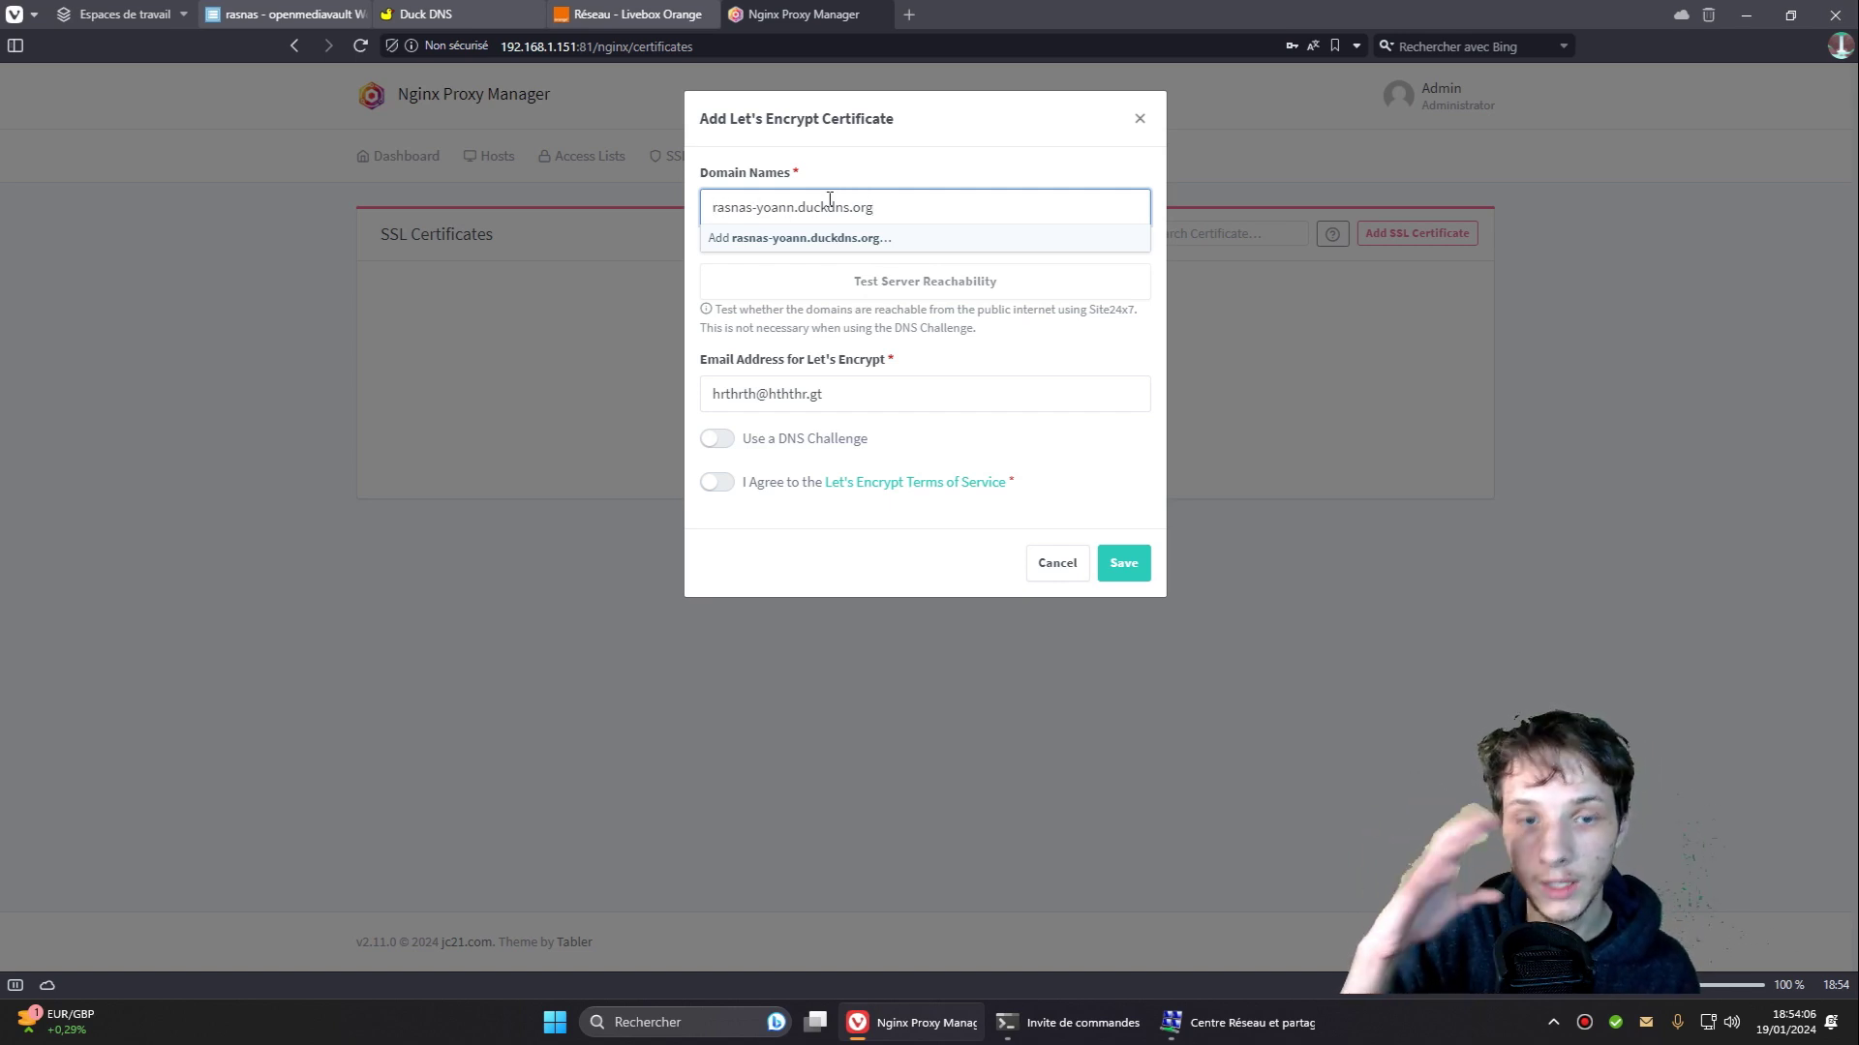
pyautogui.write('*')
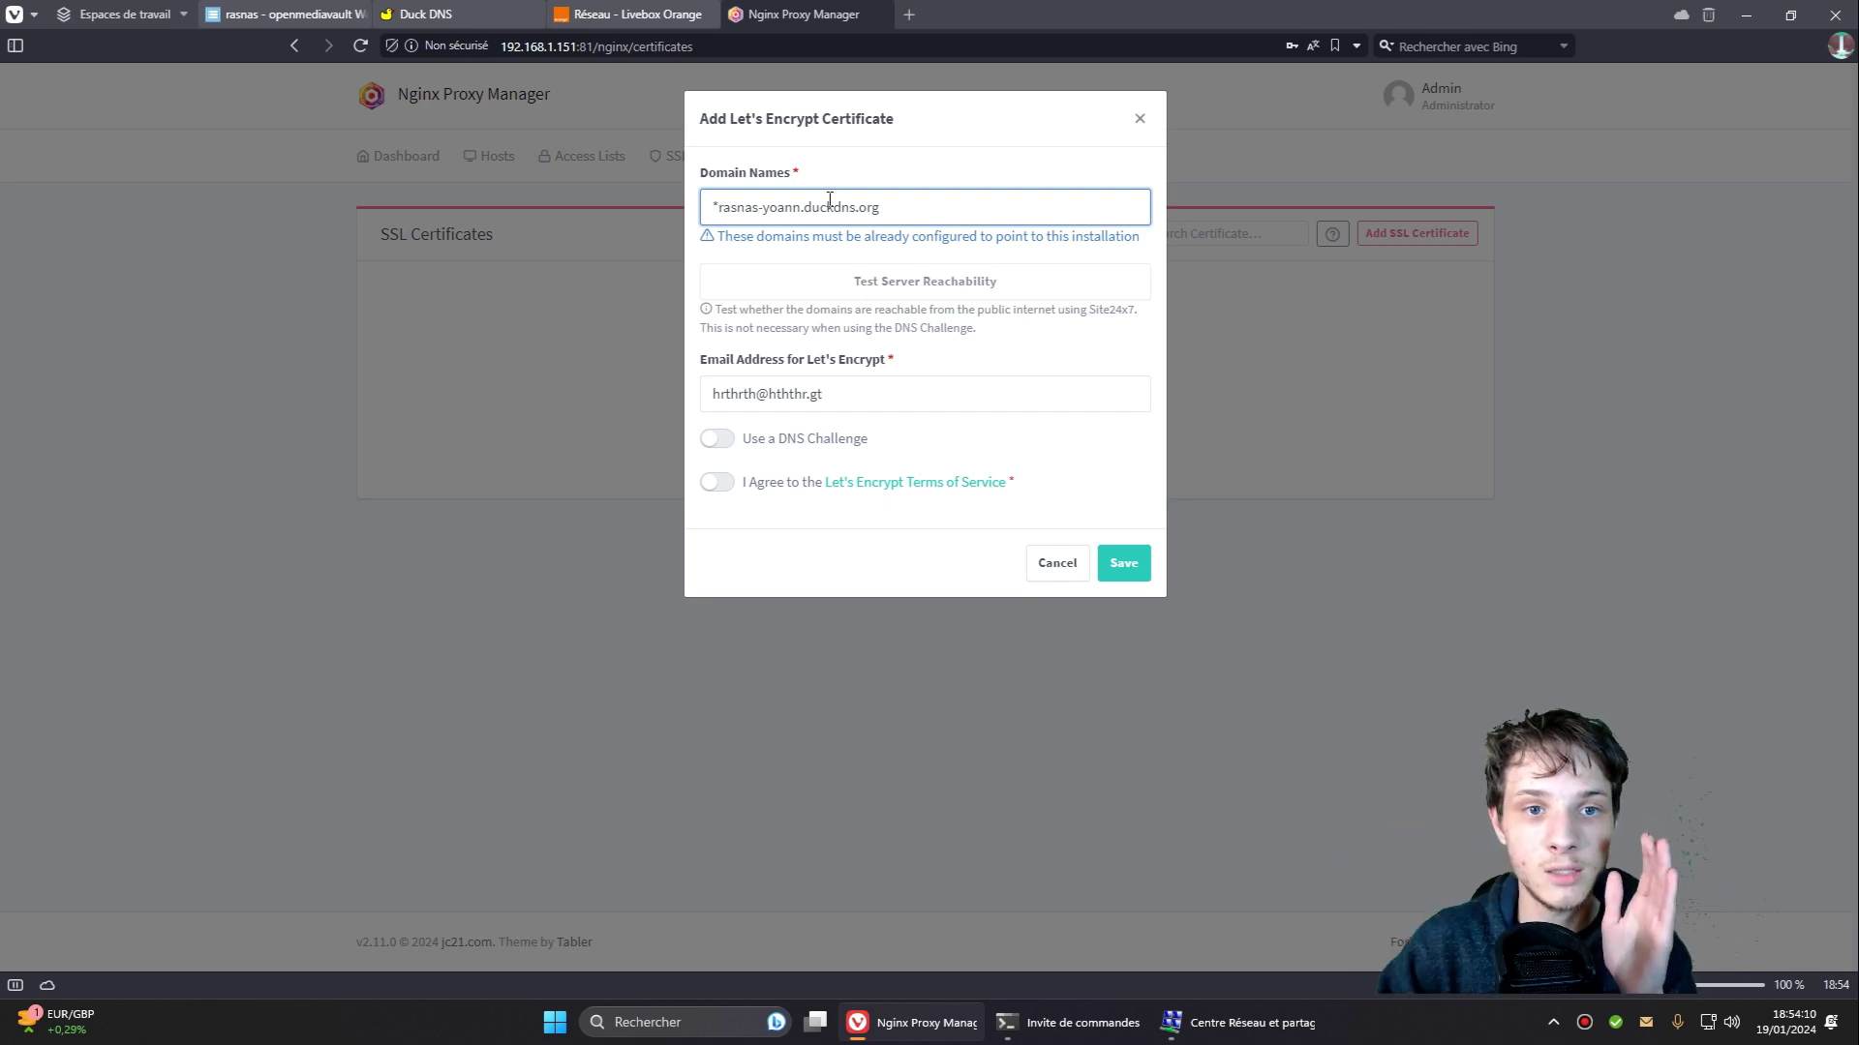
# Step: Clear the wildcard text and add rasnas-yoann.duckdns.org as the certificate's domain entry
pyautogui.hotkey('ctrl', 'a')
pyautogui.press('BackSpace')
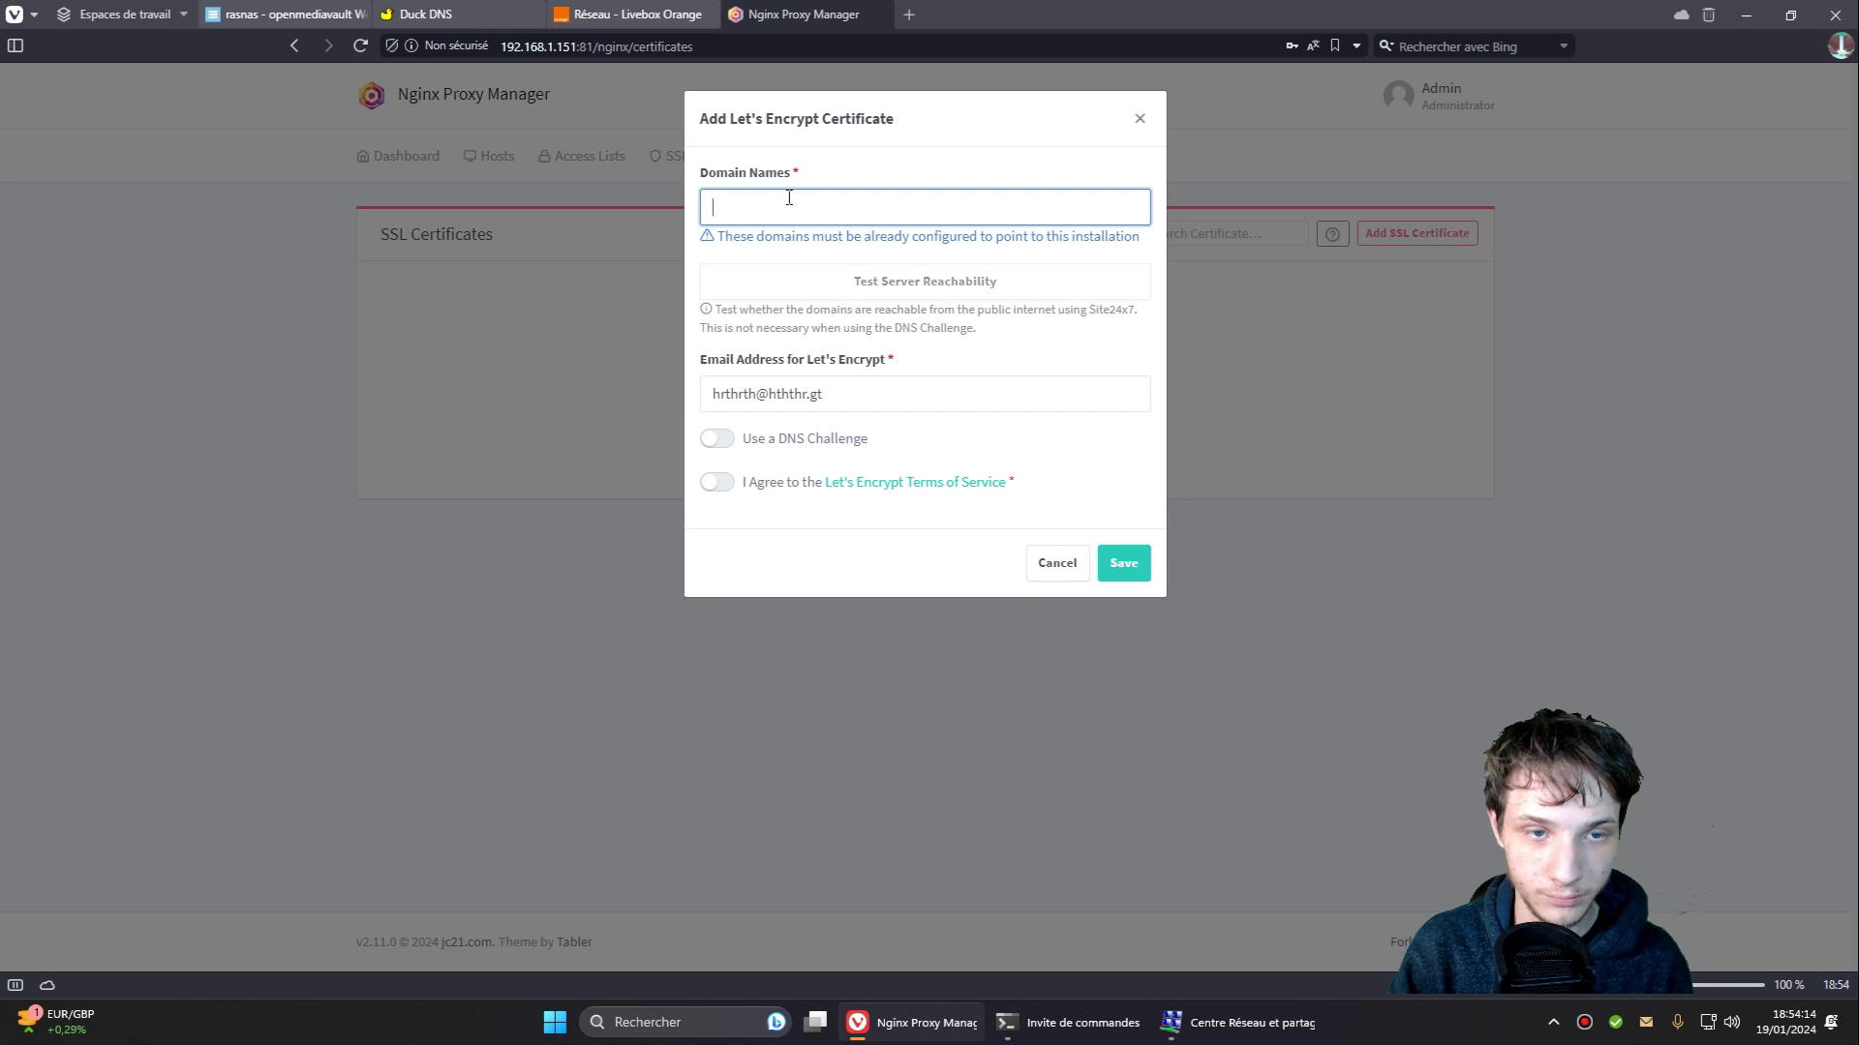
pyautogui.hotkey('ctrl', 'a')
pyautogui.press('BackSpace')
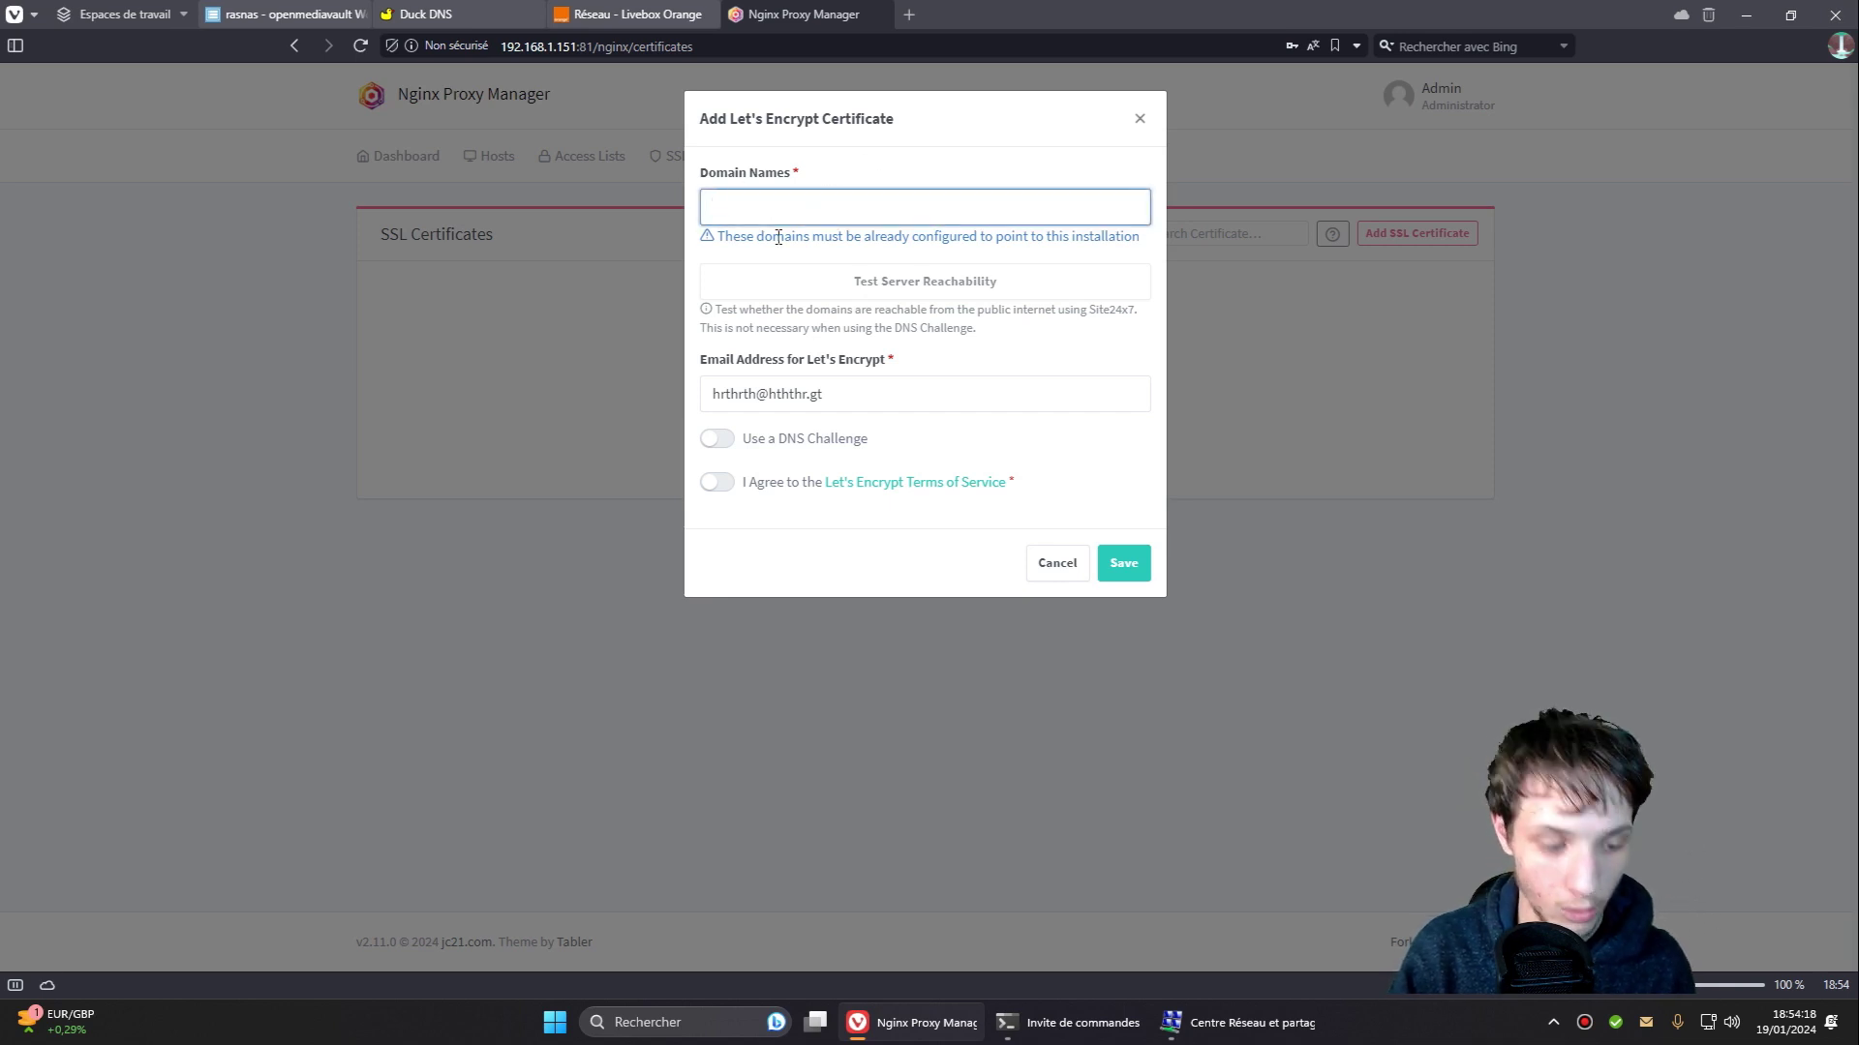
pyautogui.write('rasnas-yoann')
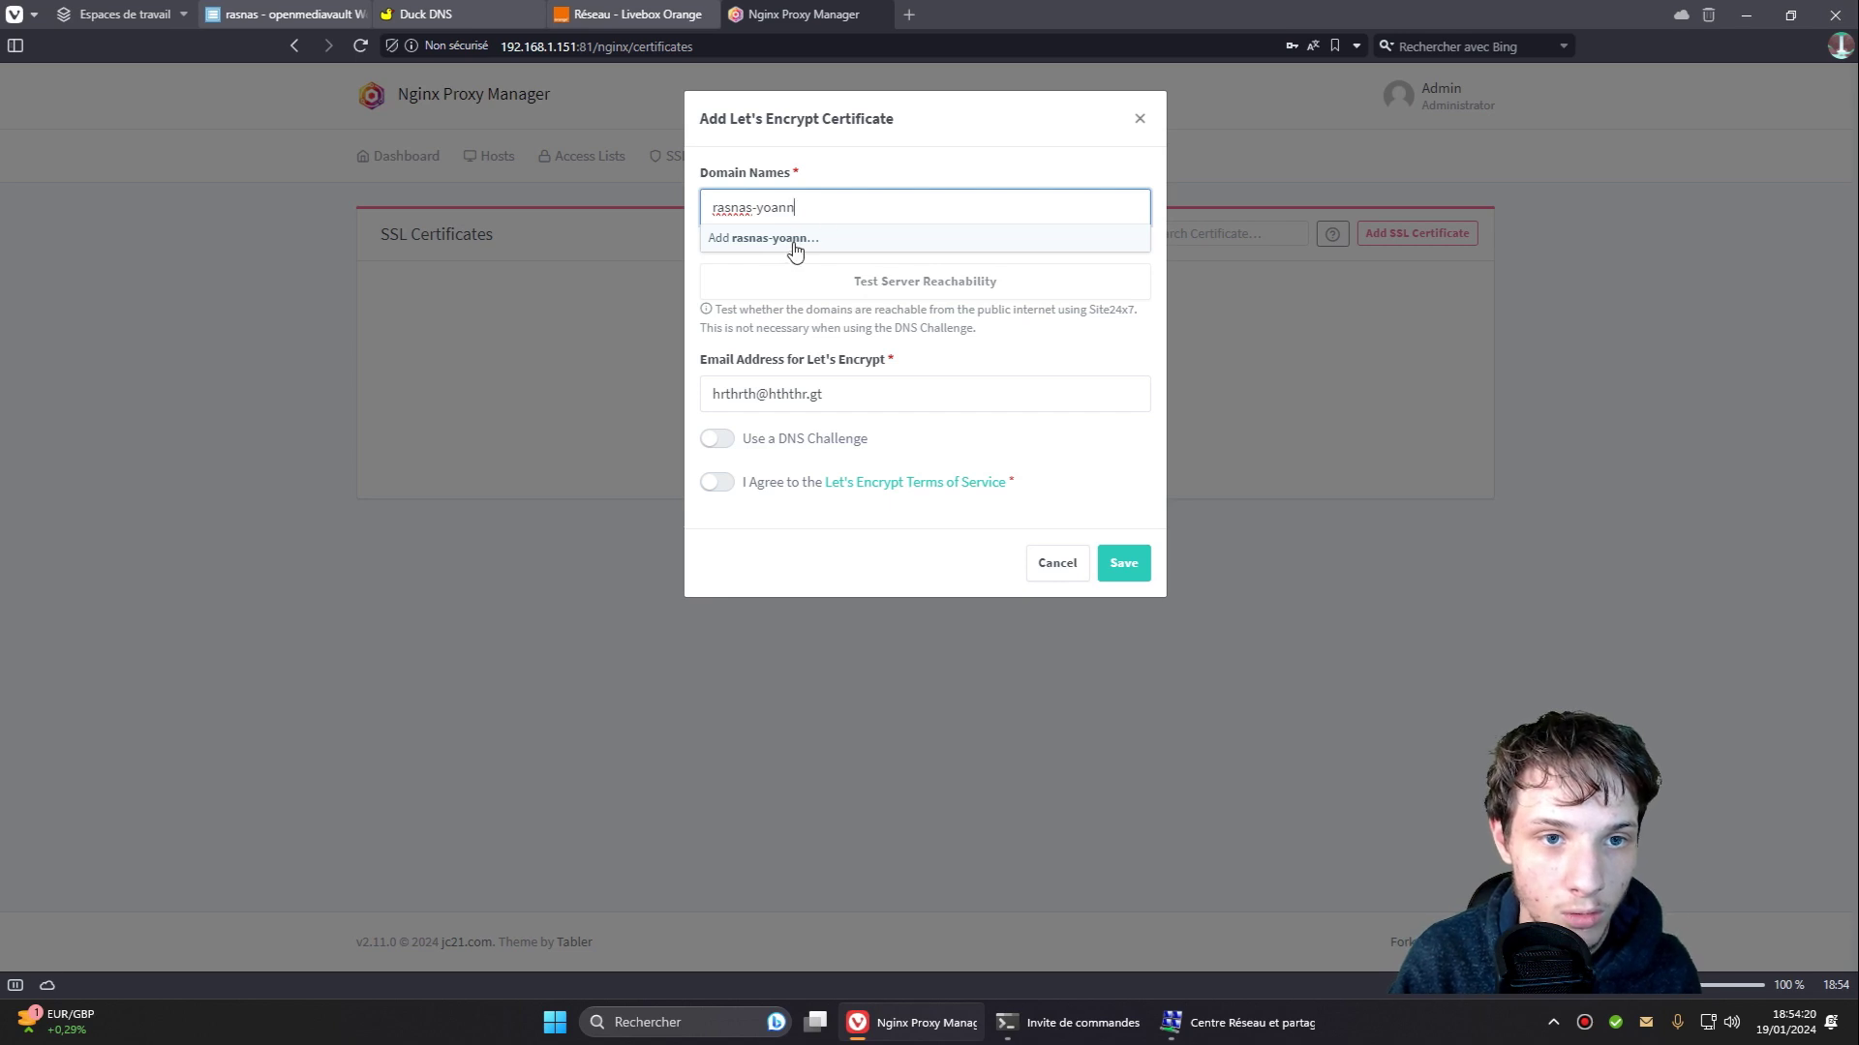
pyautogui.write('.')
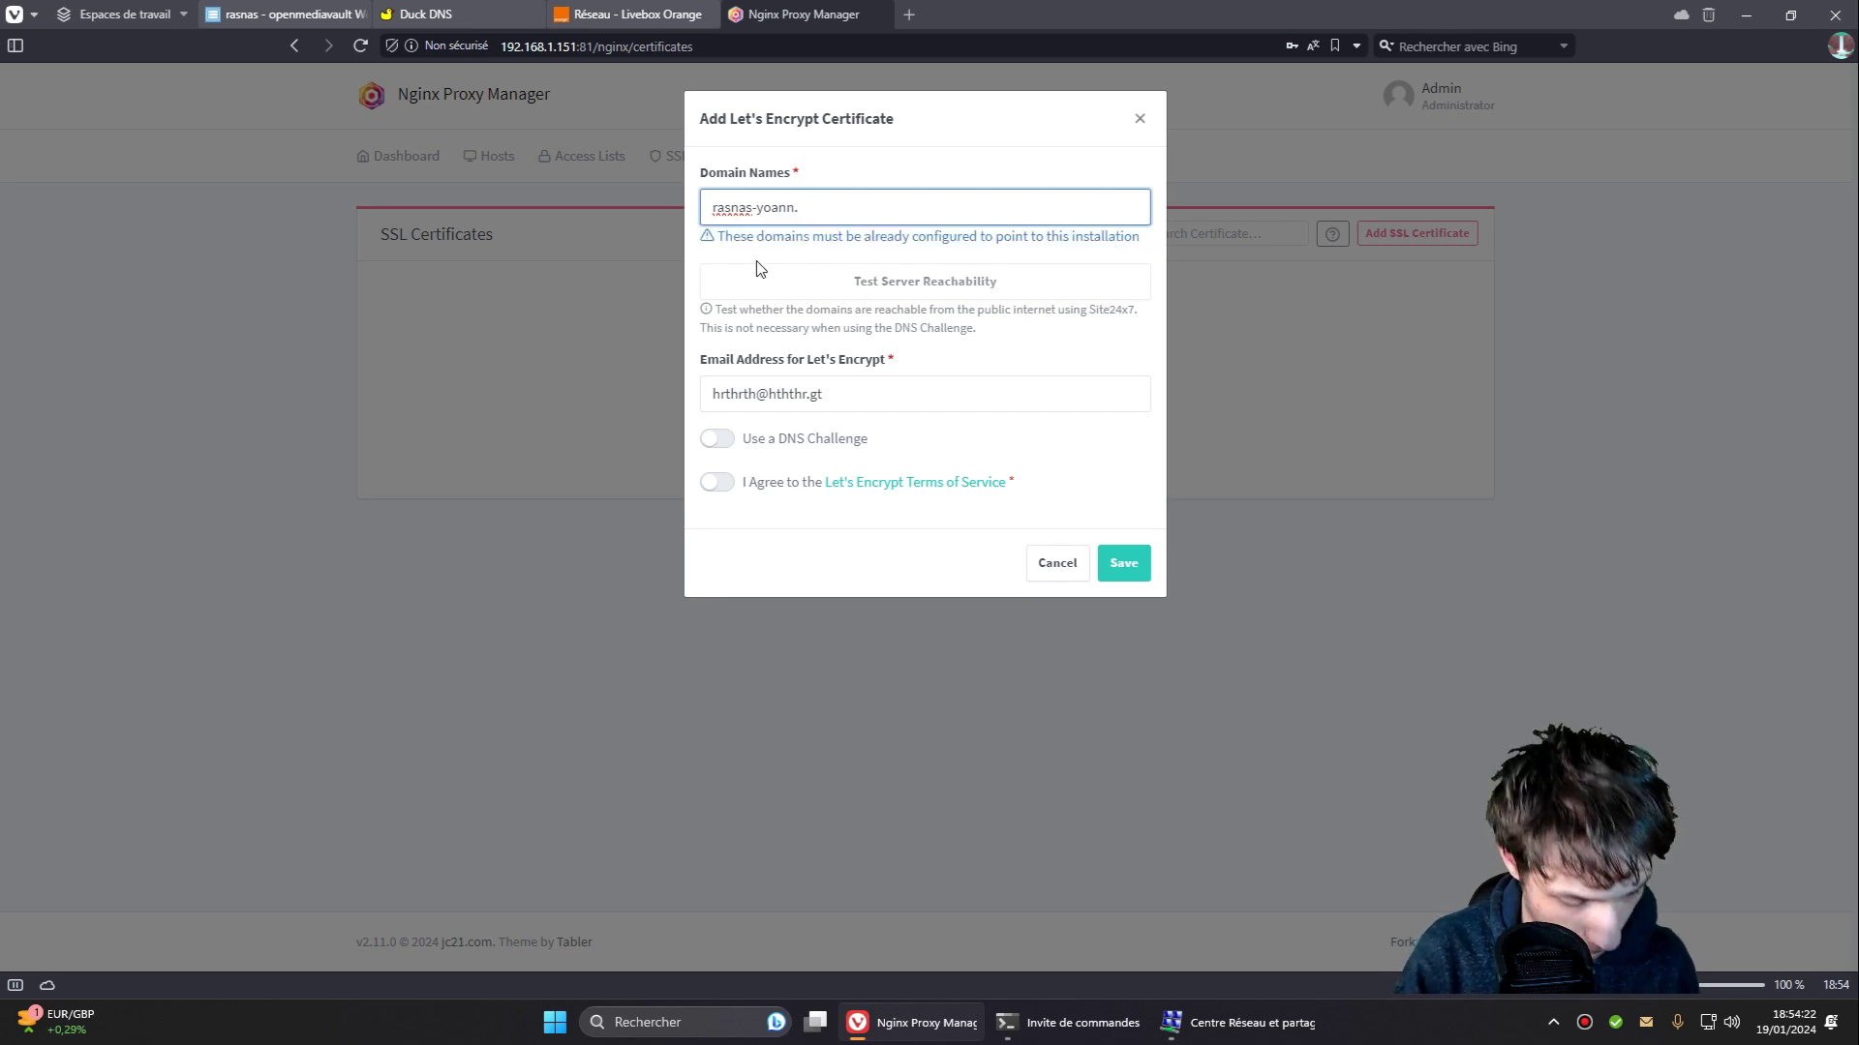
pyautogui.write('ducj')
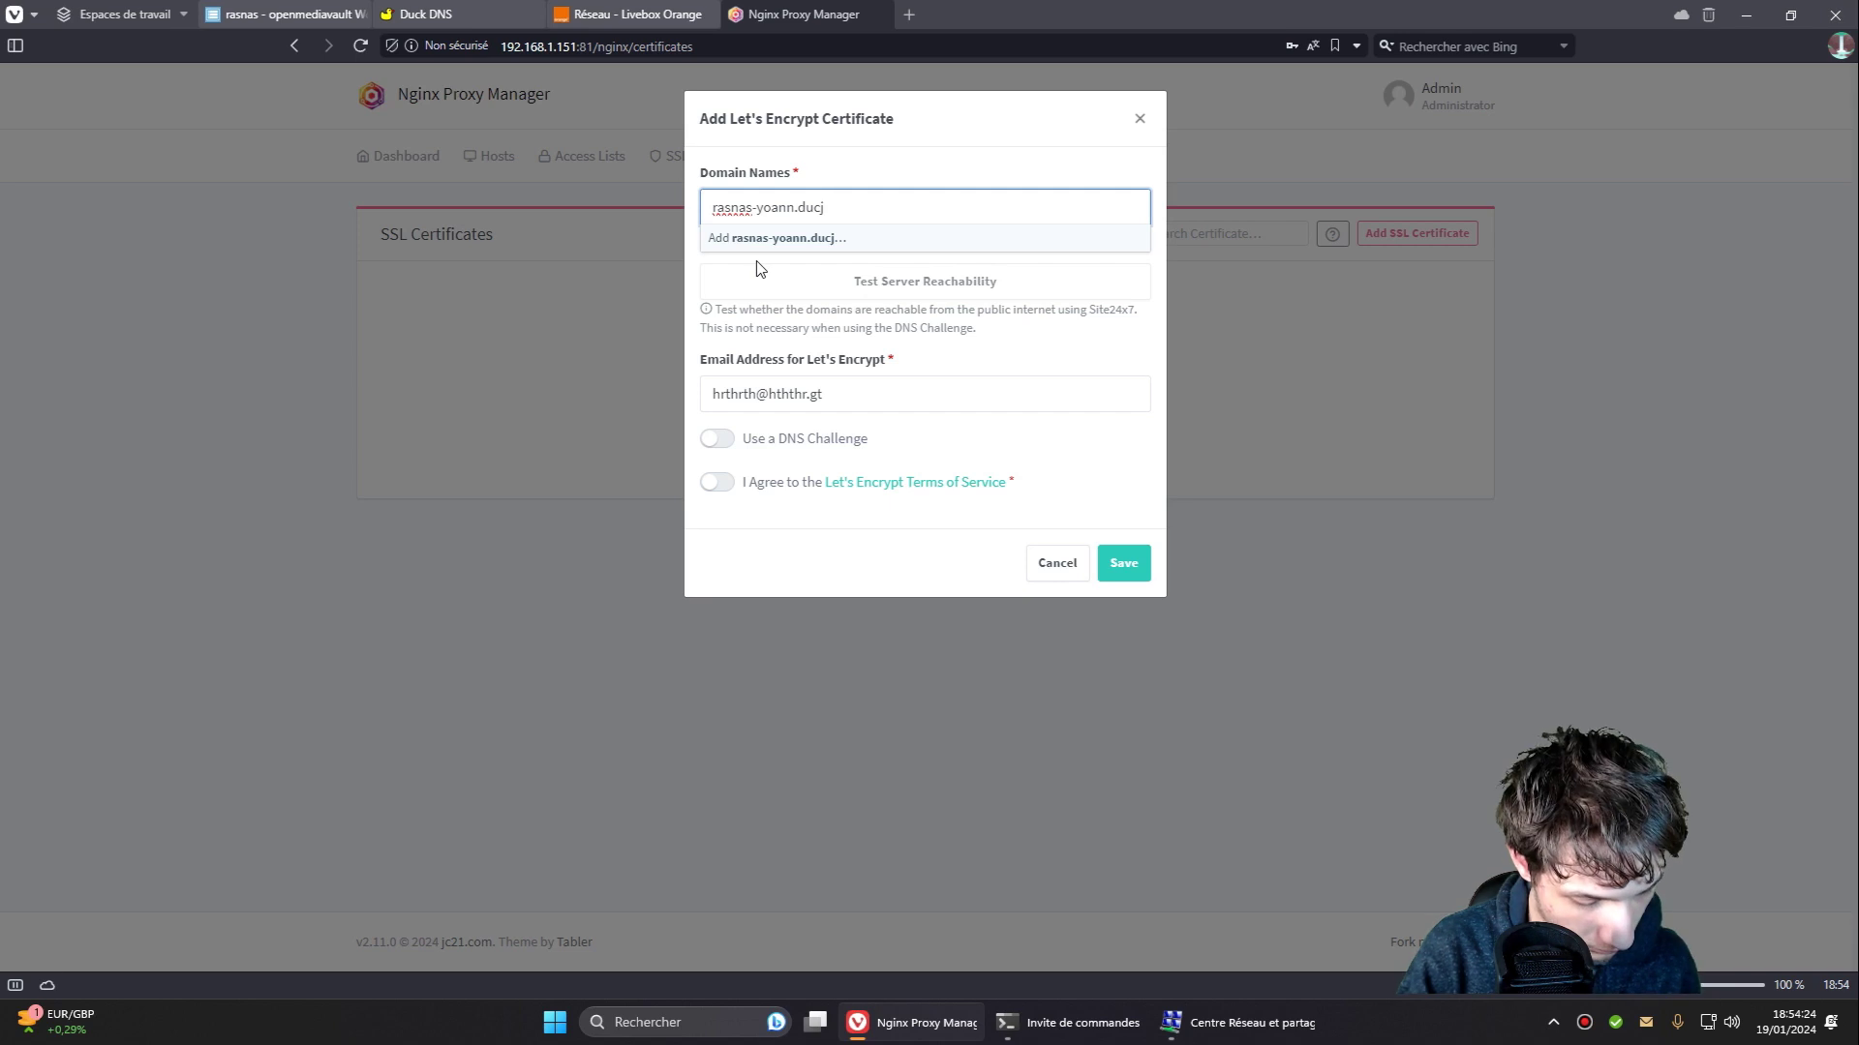
pyautogui.press('BackSpace')
pyautogui.write('kdns')
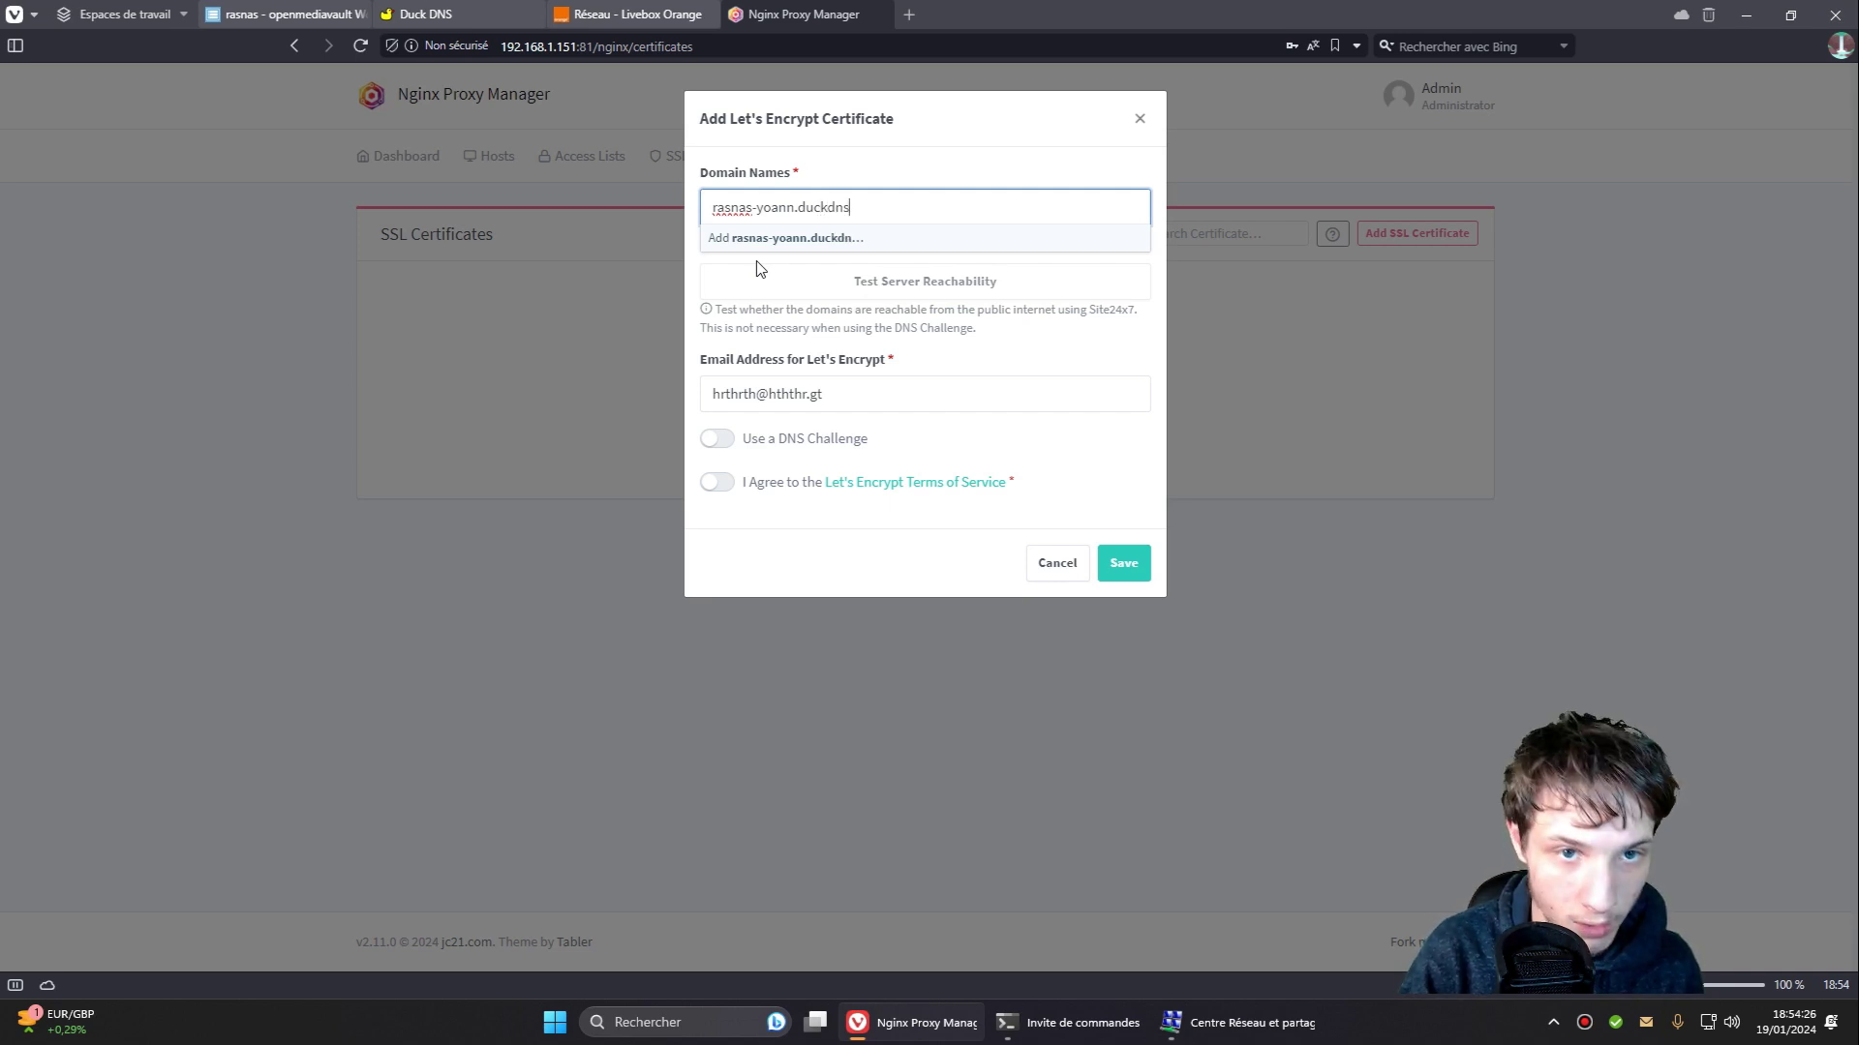
pyautogui.write('.org')
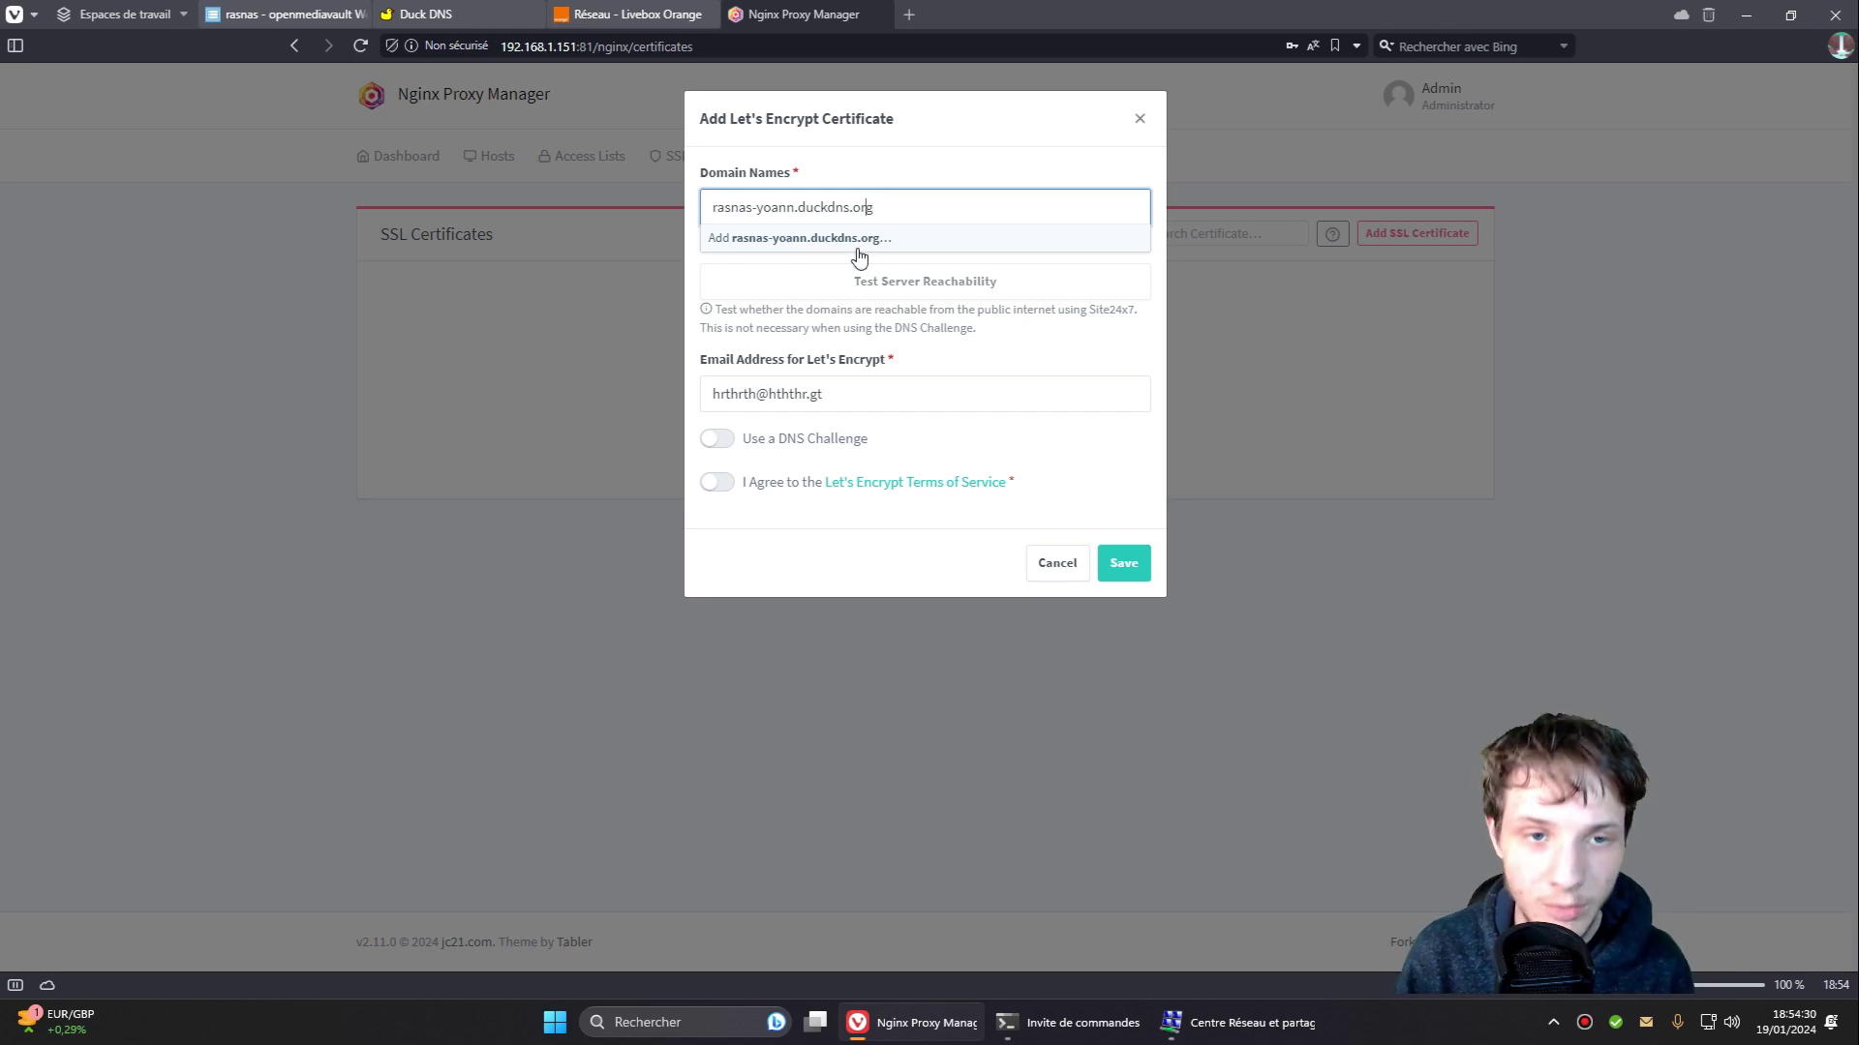
pyautogui.write('*')
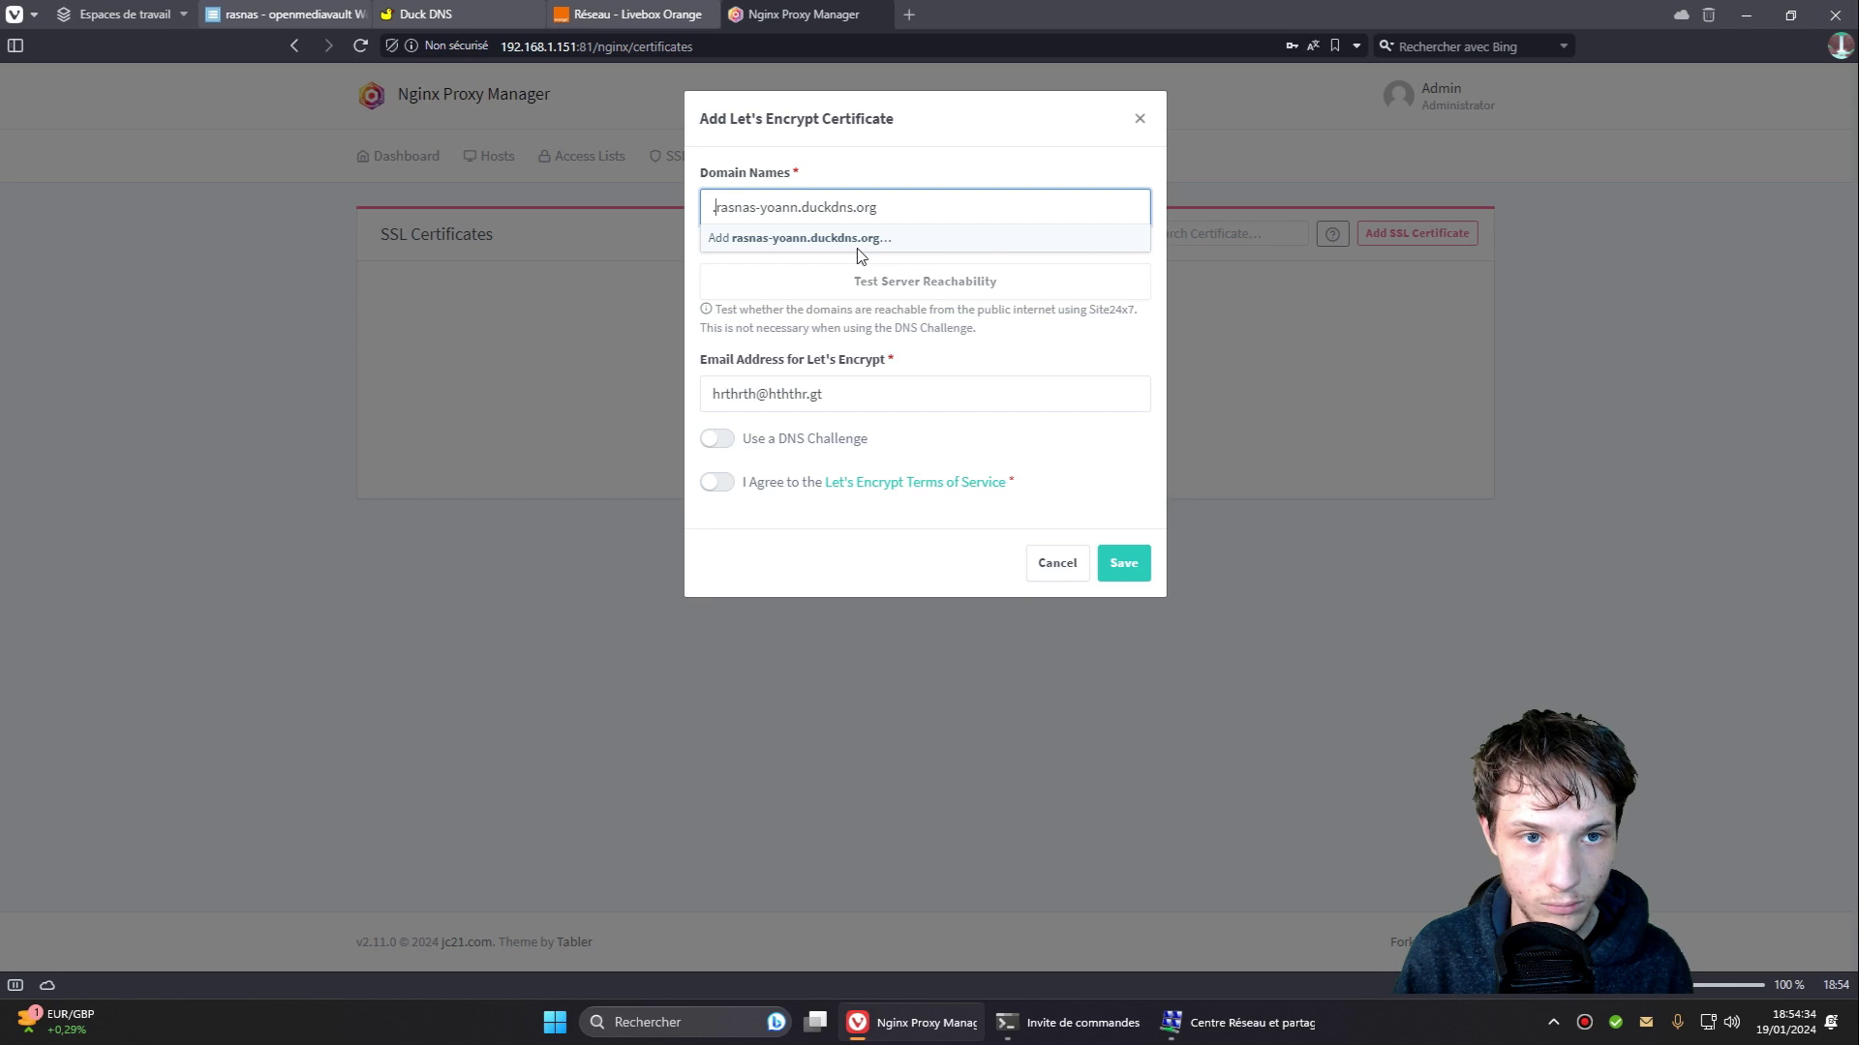
pyautogui.write('.')
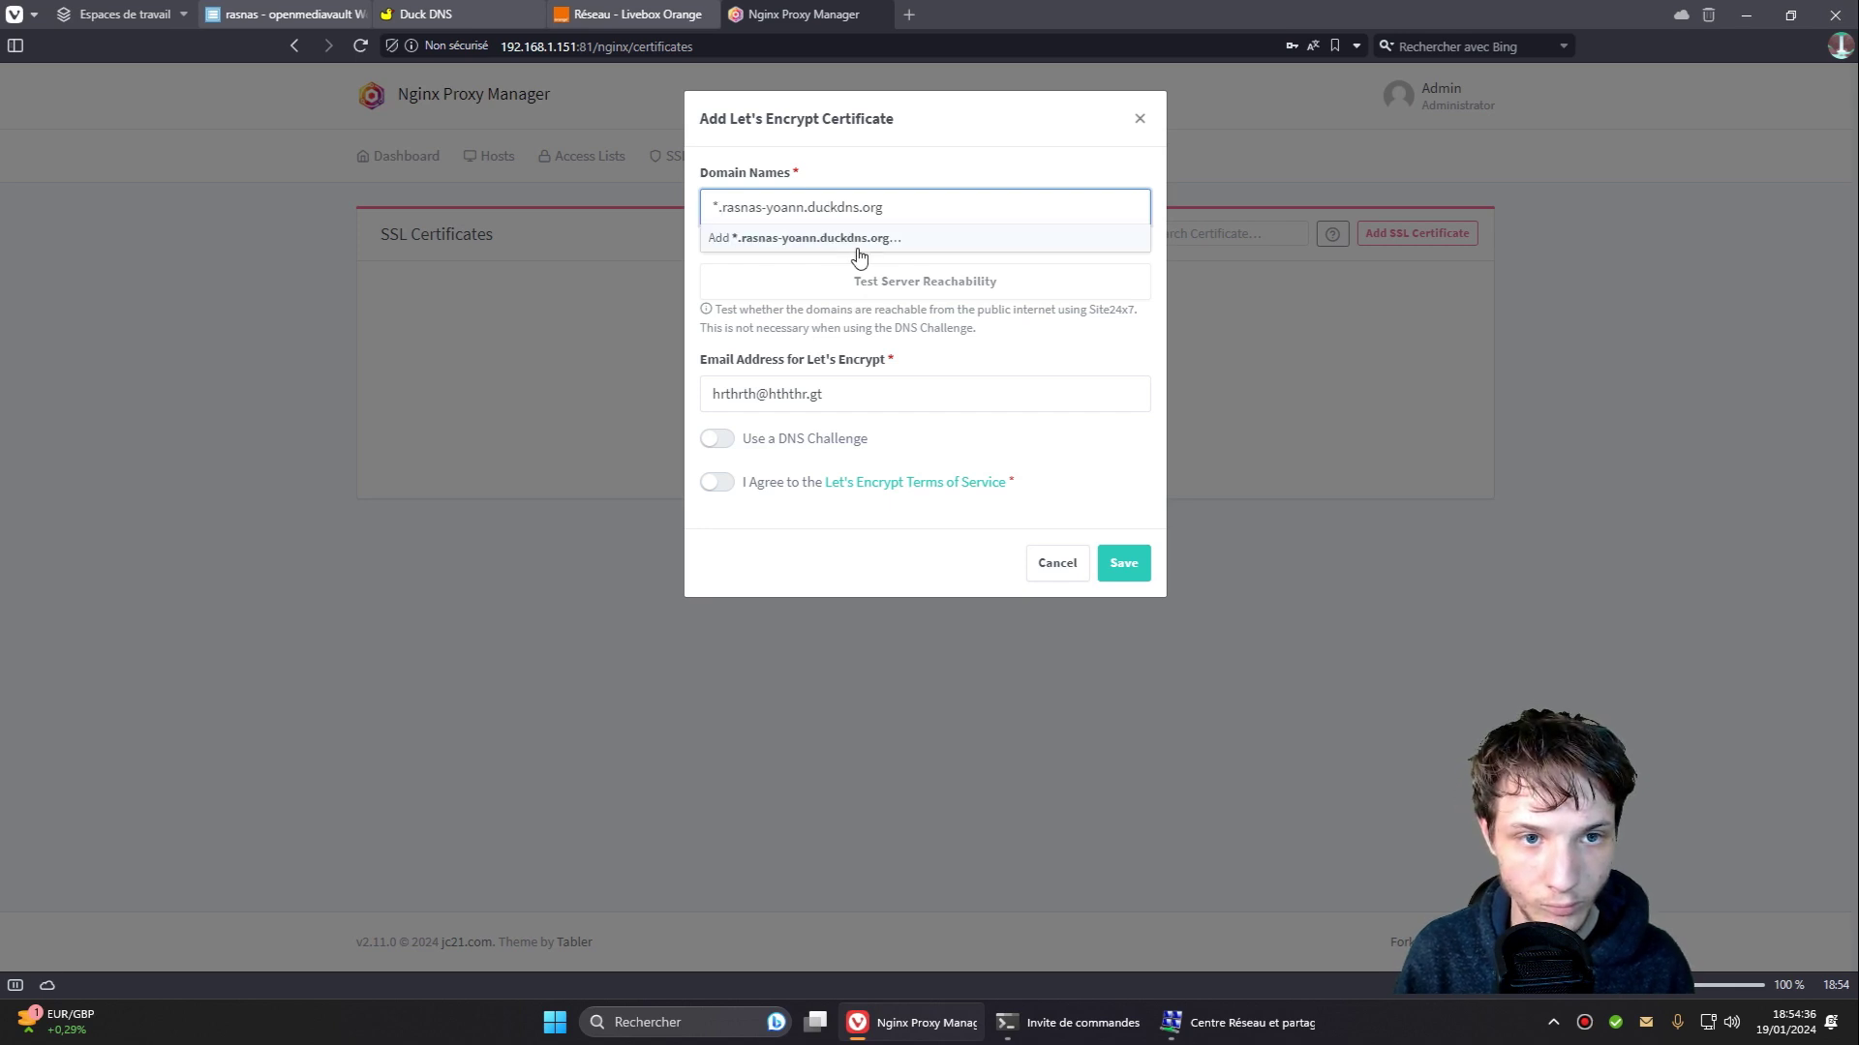
pyautogui.press('BackSpace')
pyautogui.press('BackSpace')
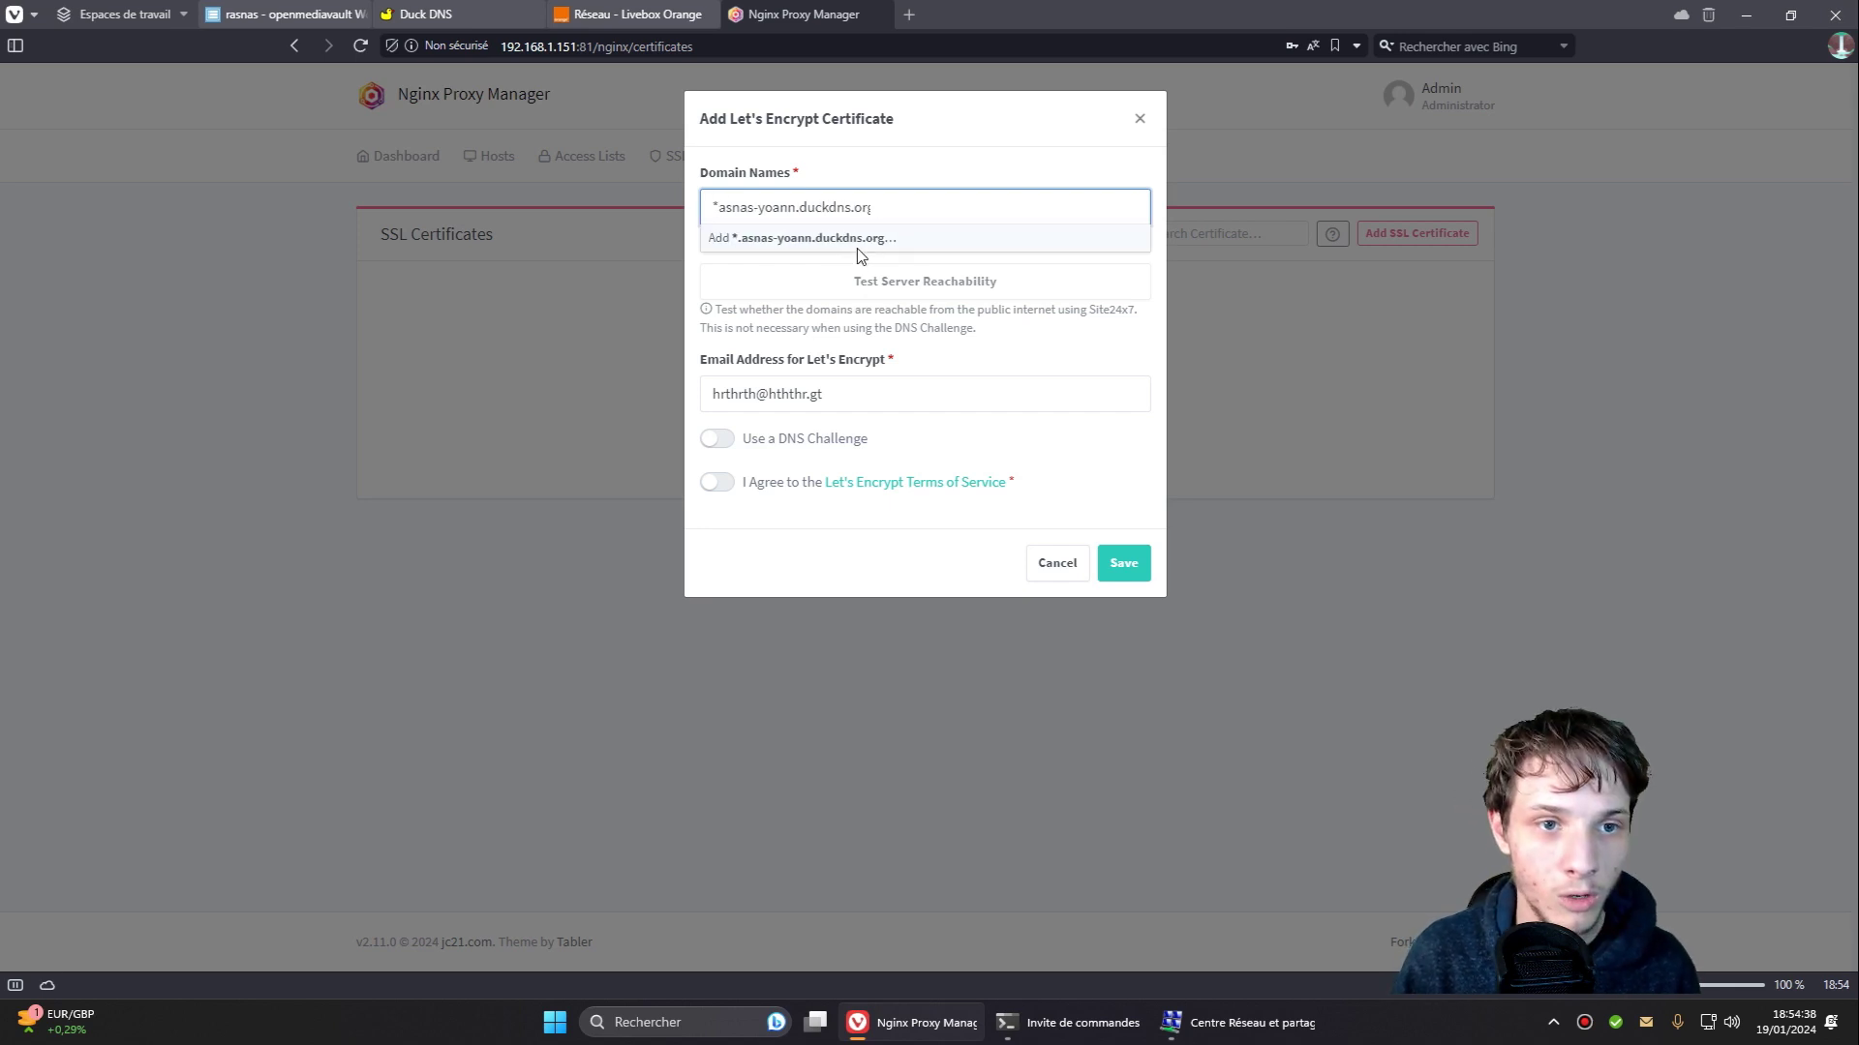
pyautogui.press('Delete')
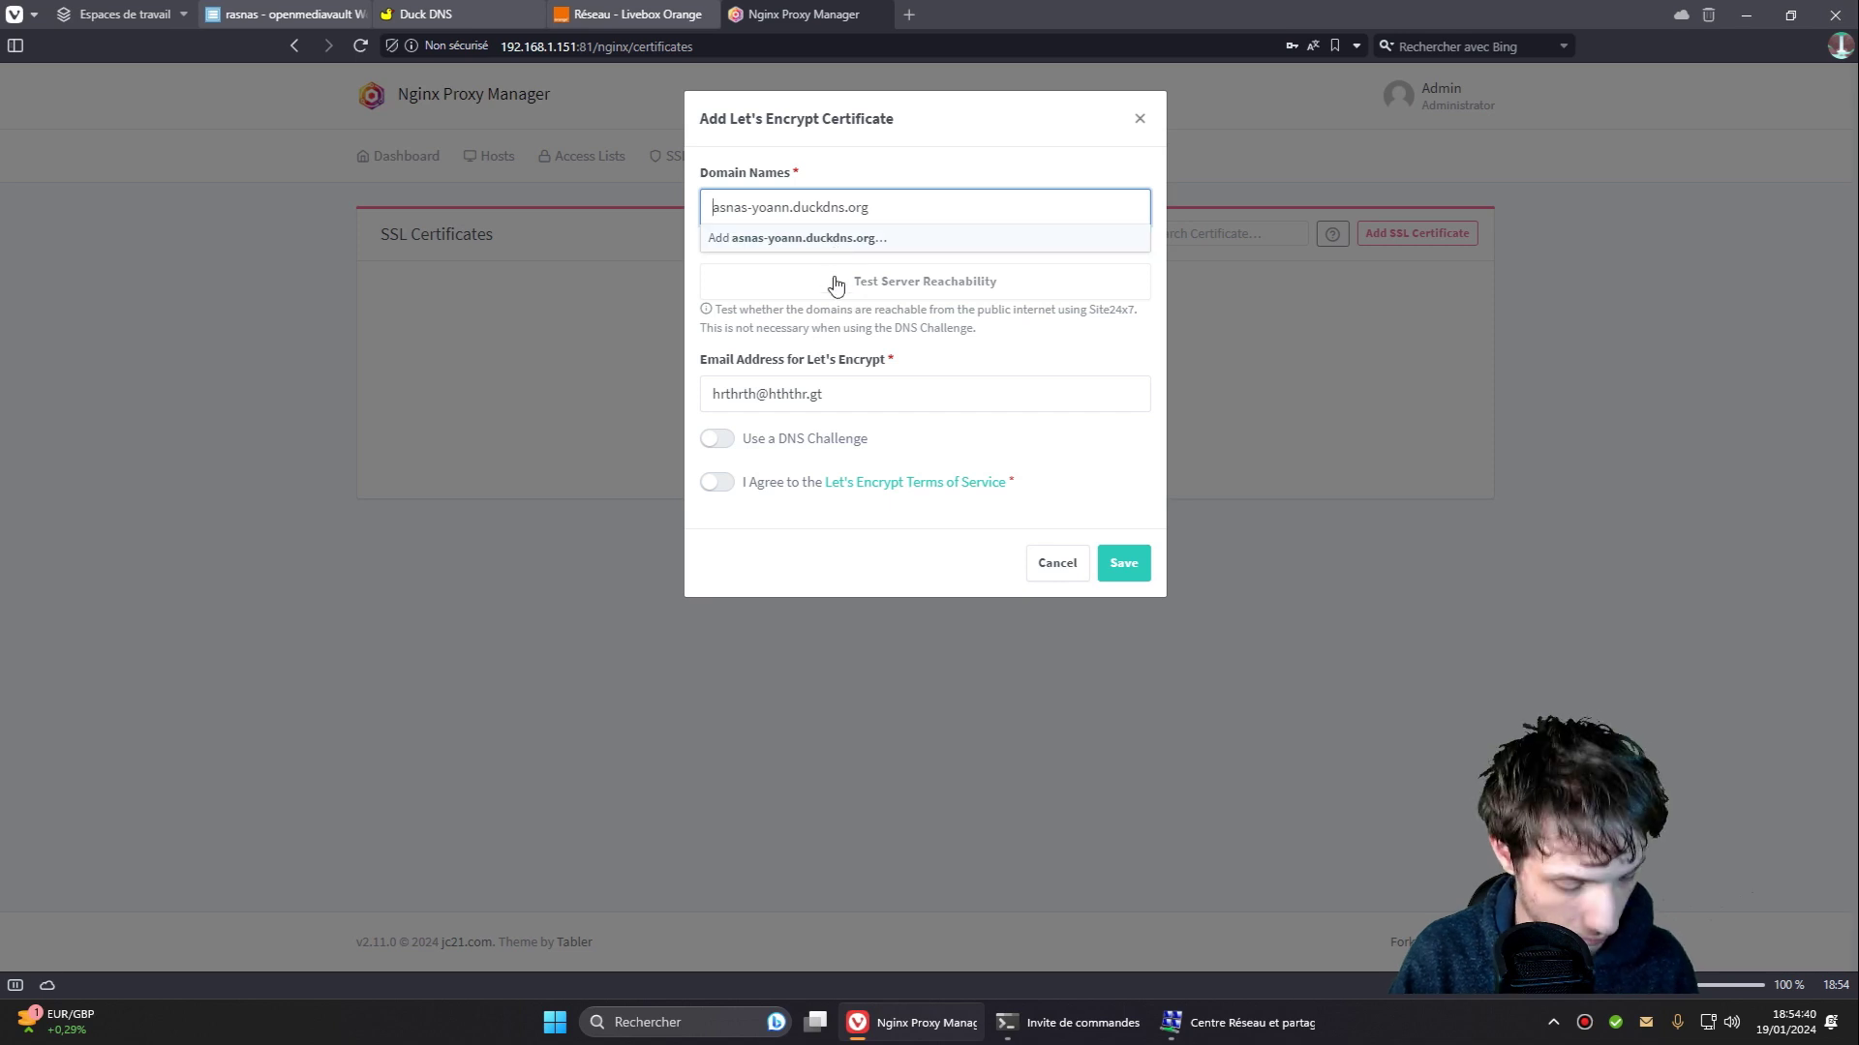
pyautogui.write('r')
pyautogui.click(807, 234)
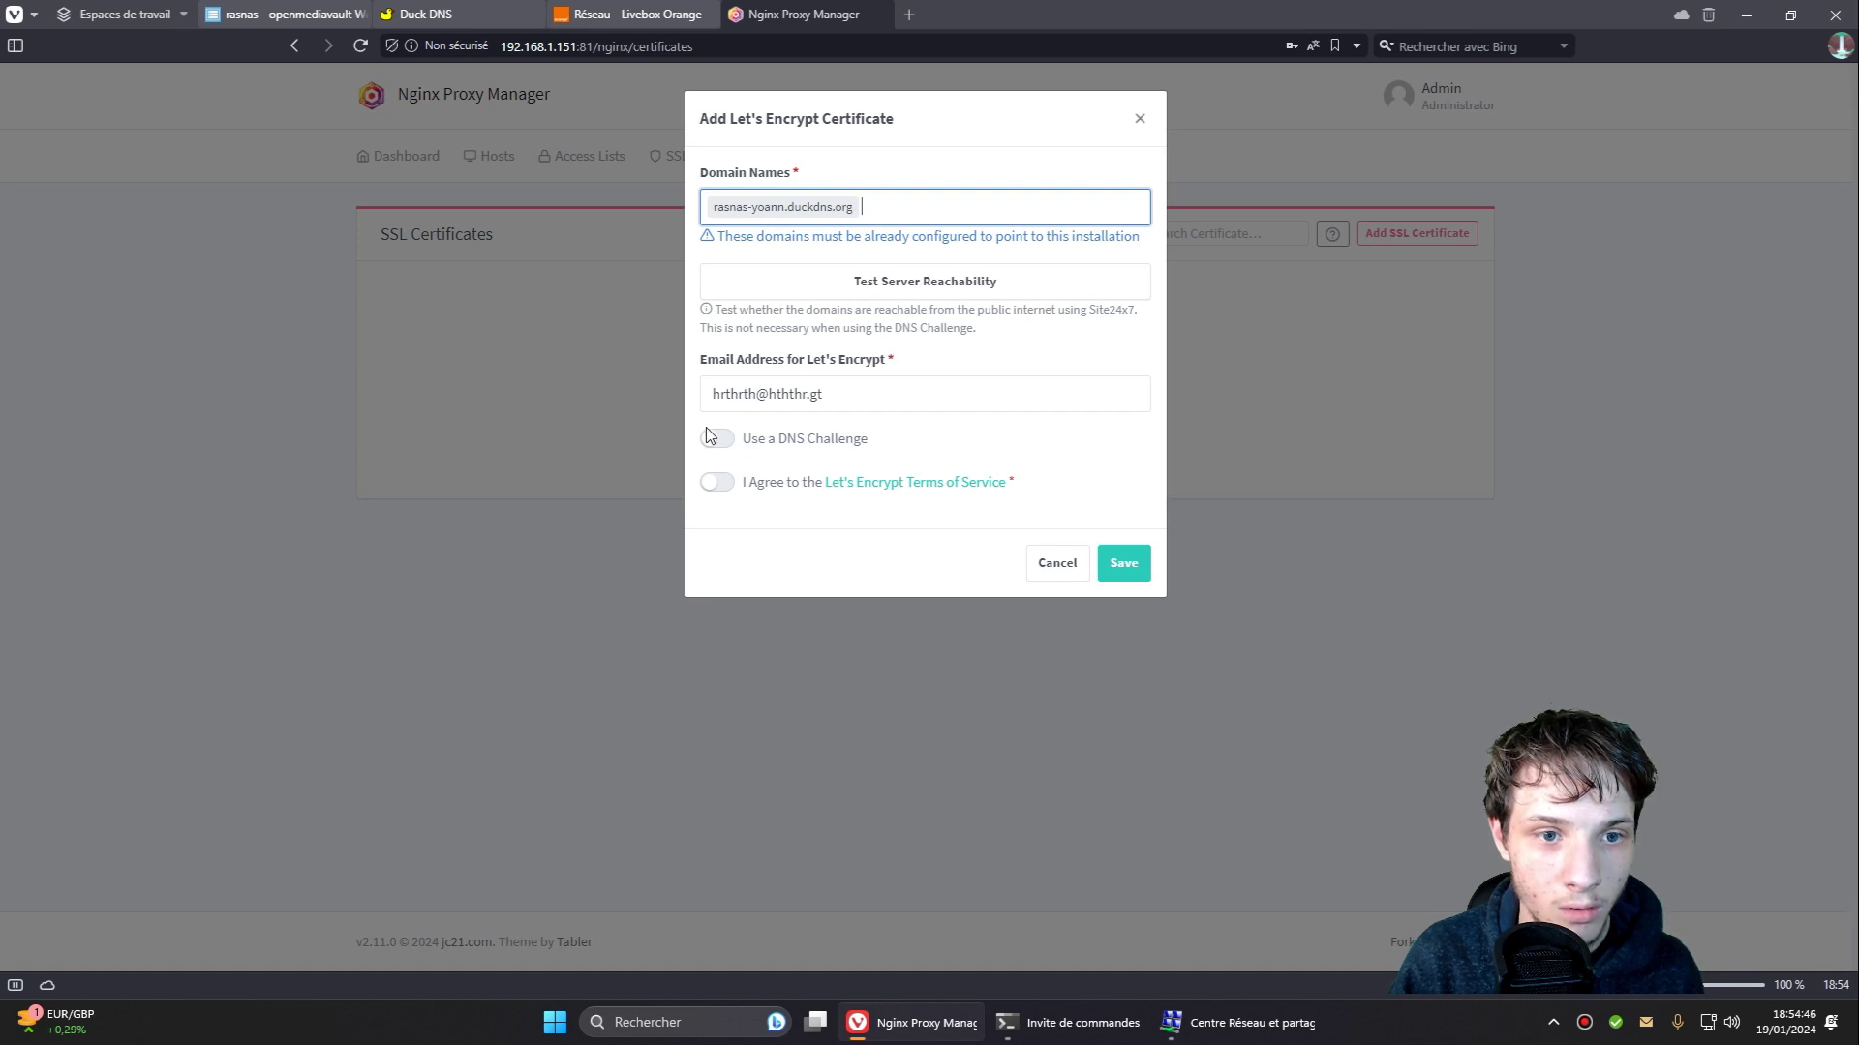
# Step: Enable the DNS challenge with DuckDNS as the DNS provider
pyautogui.click(714, 444)
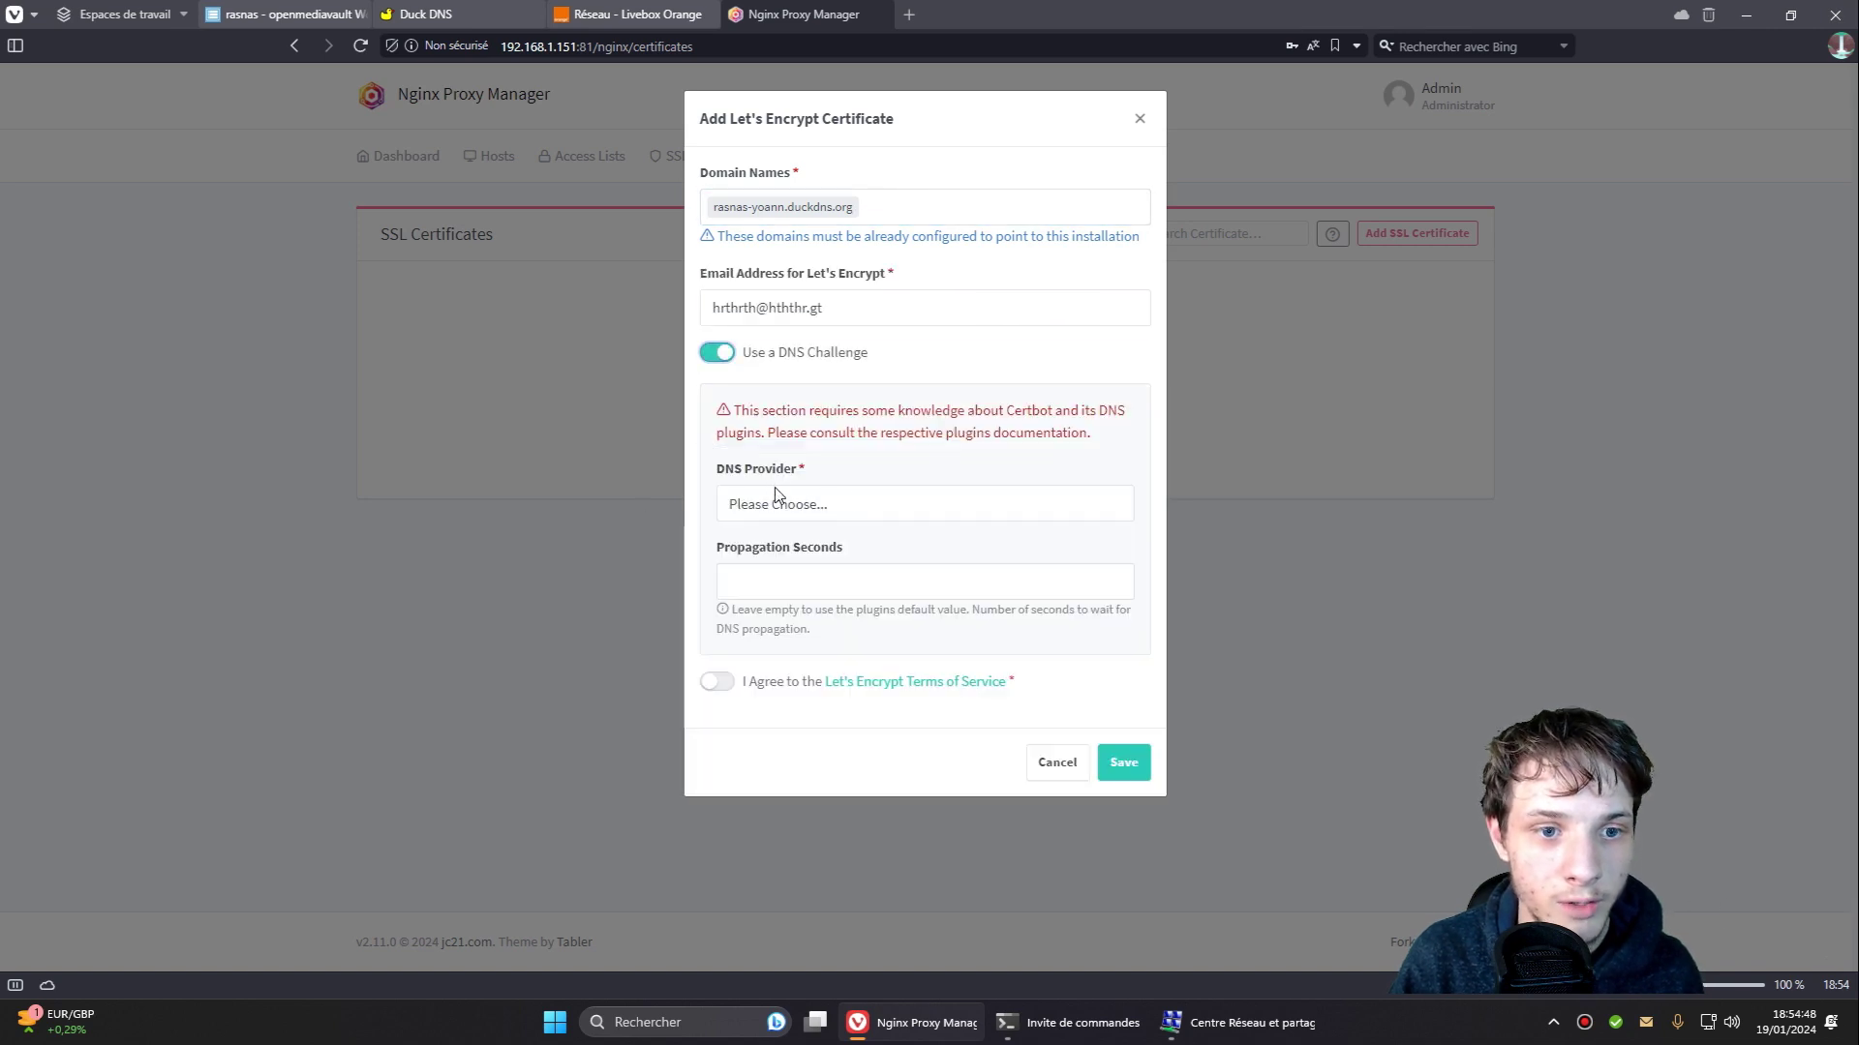
pyautogui.click(816, 505)
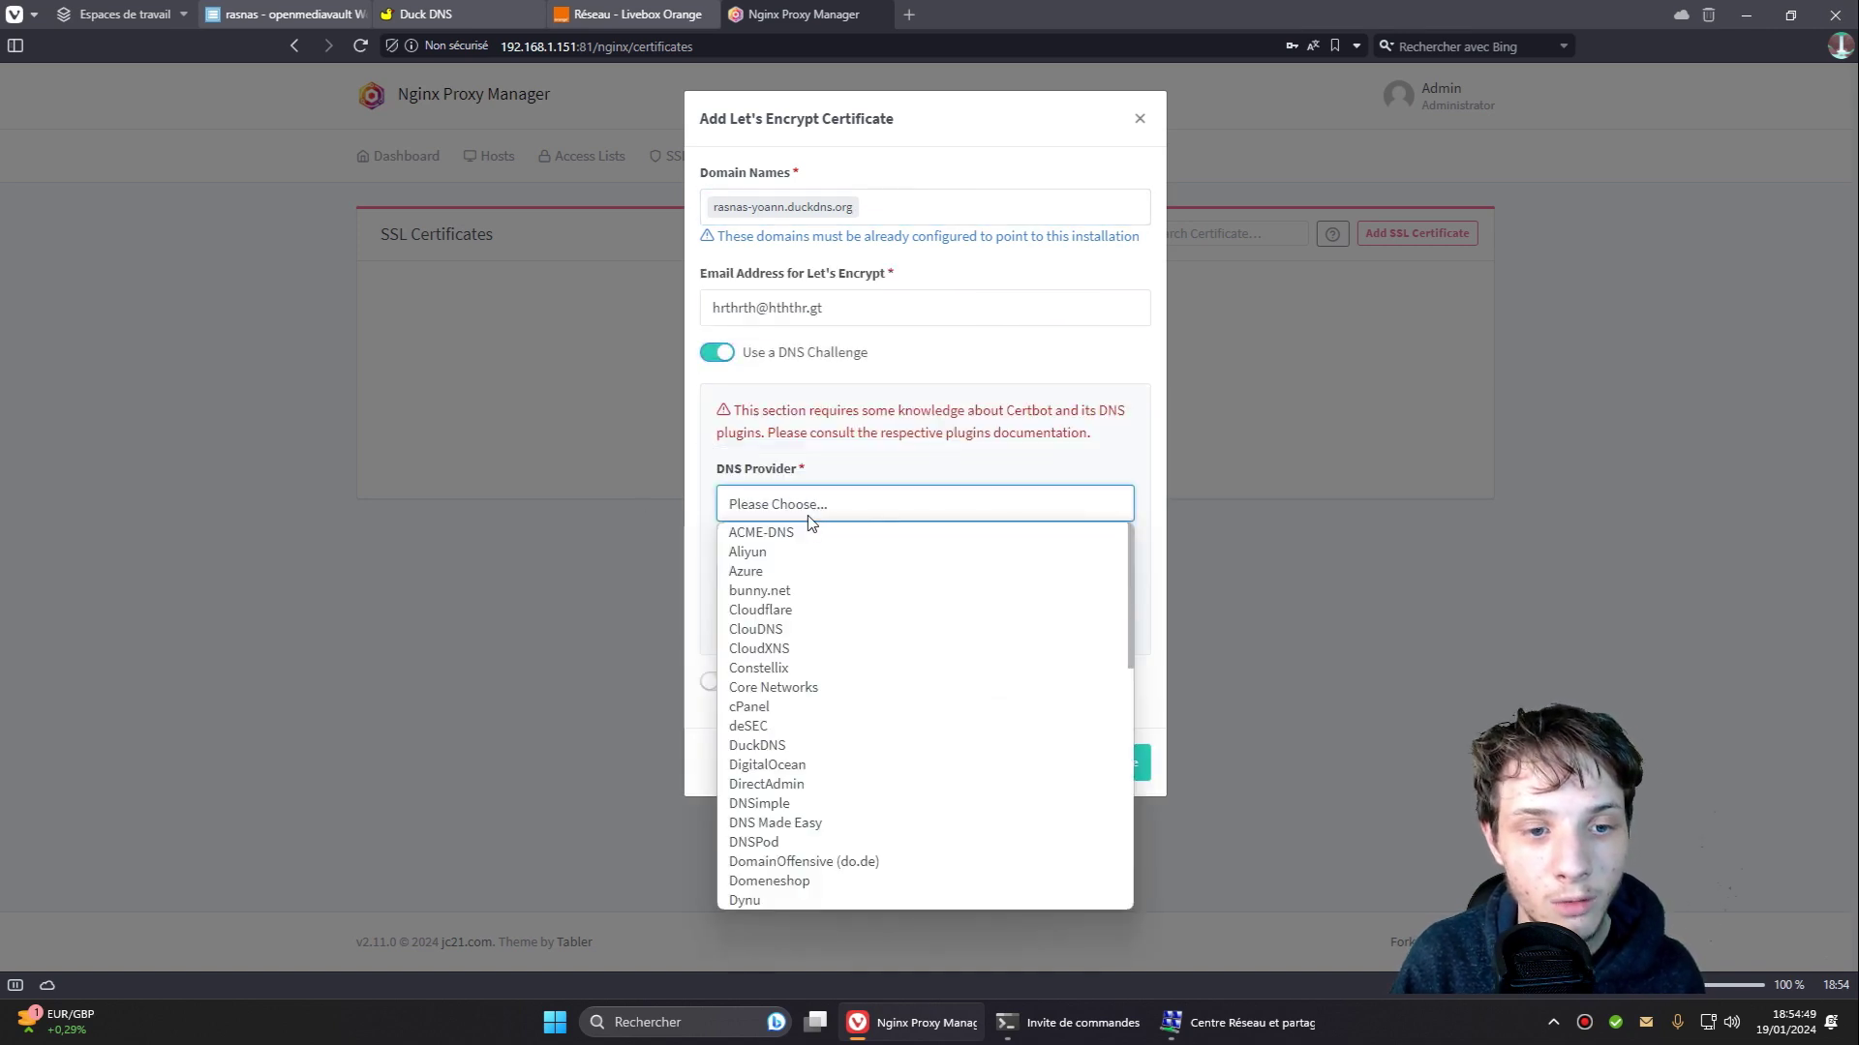
pyautogui.click(802, 747)
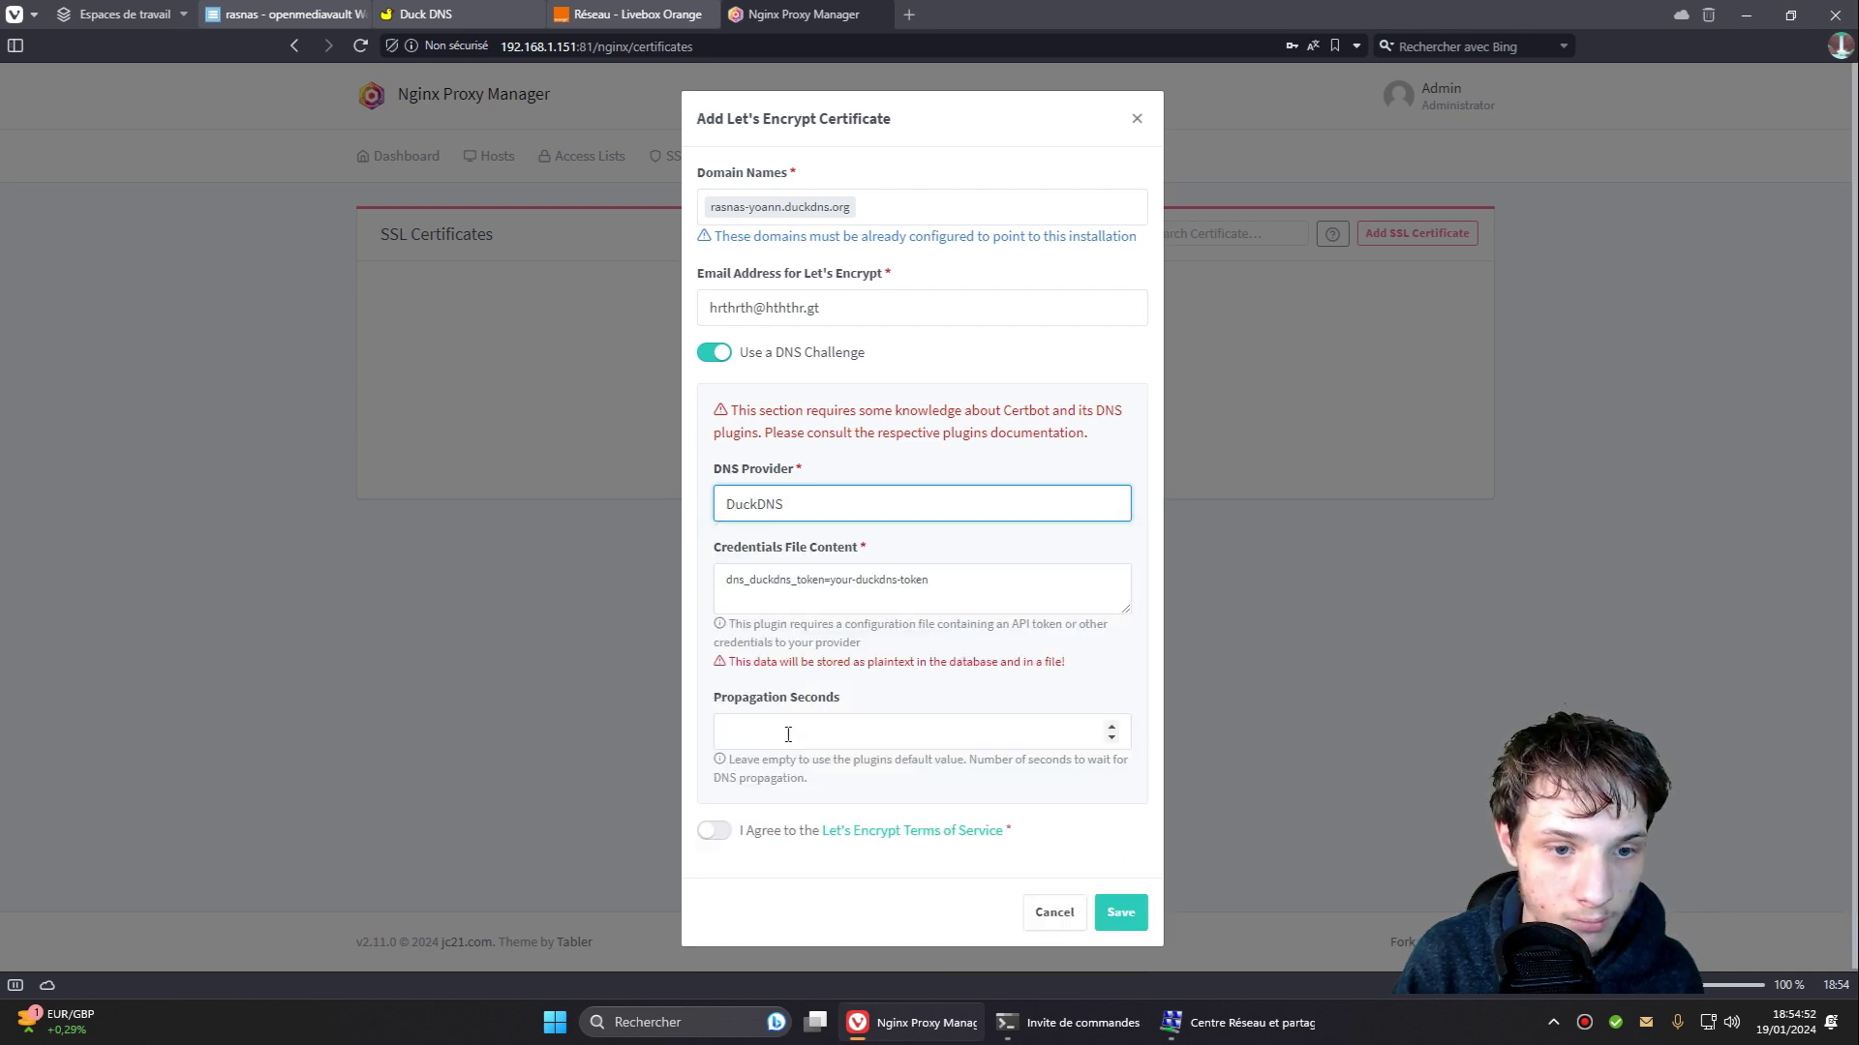
pyautogui.click(788, 735)
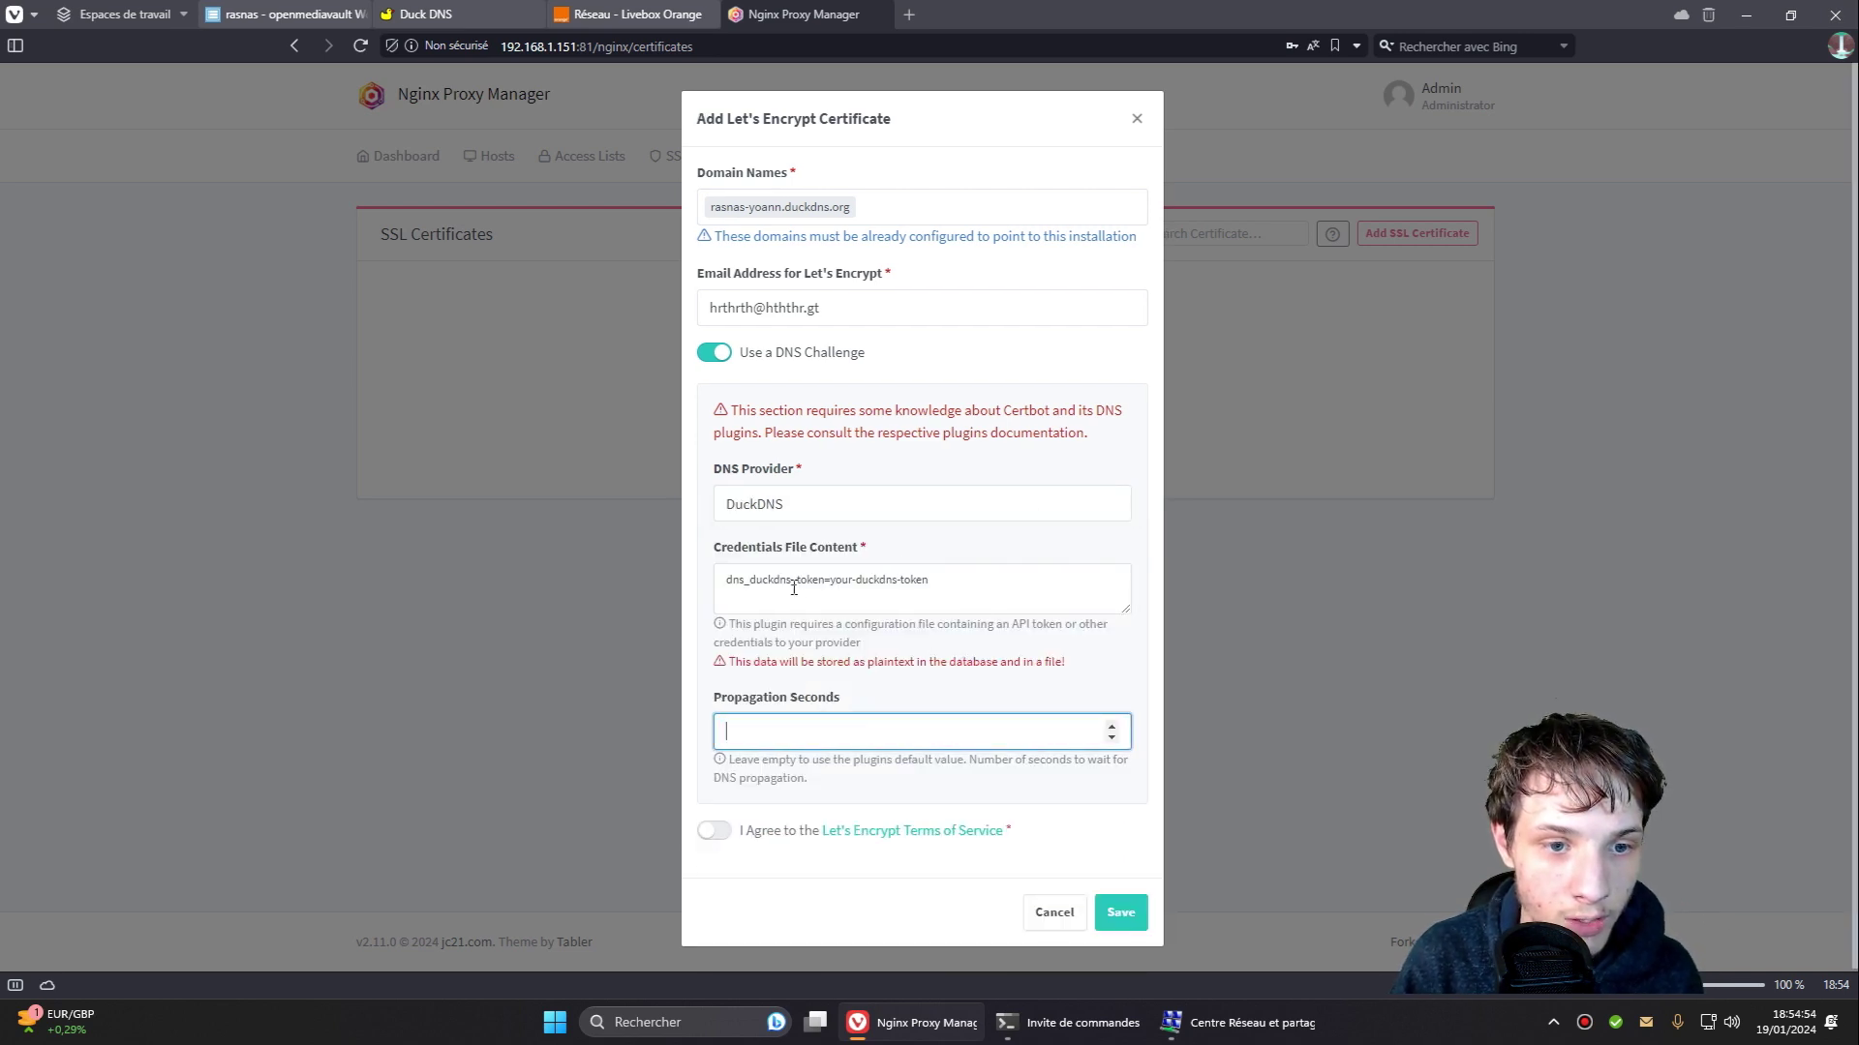
# Step: Paste the Duck DNS account token into the credentials, accept the terms and save
pyautogui.click(426, 13)
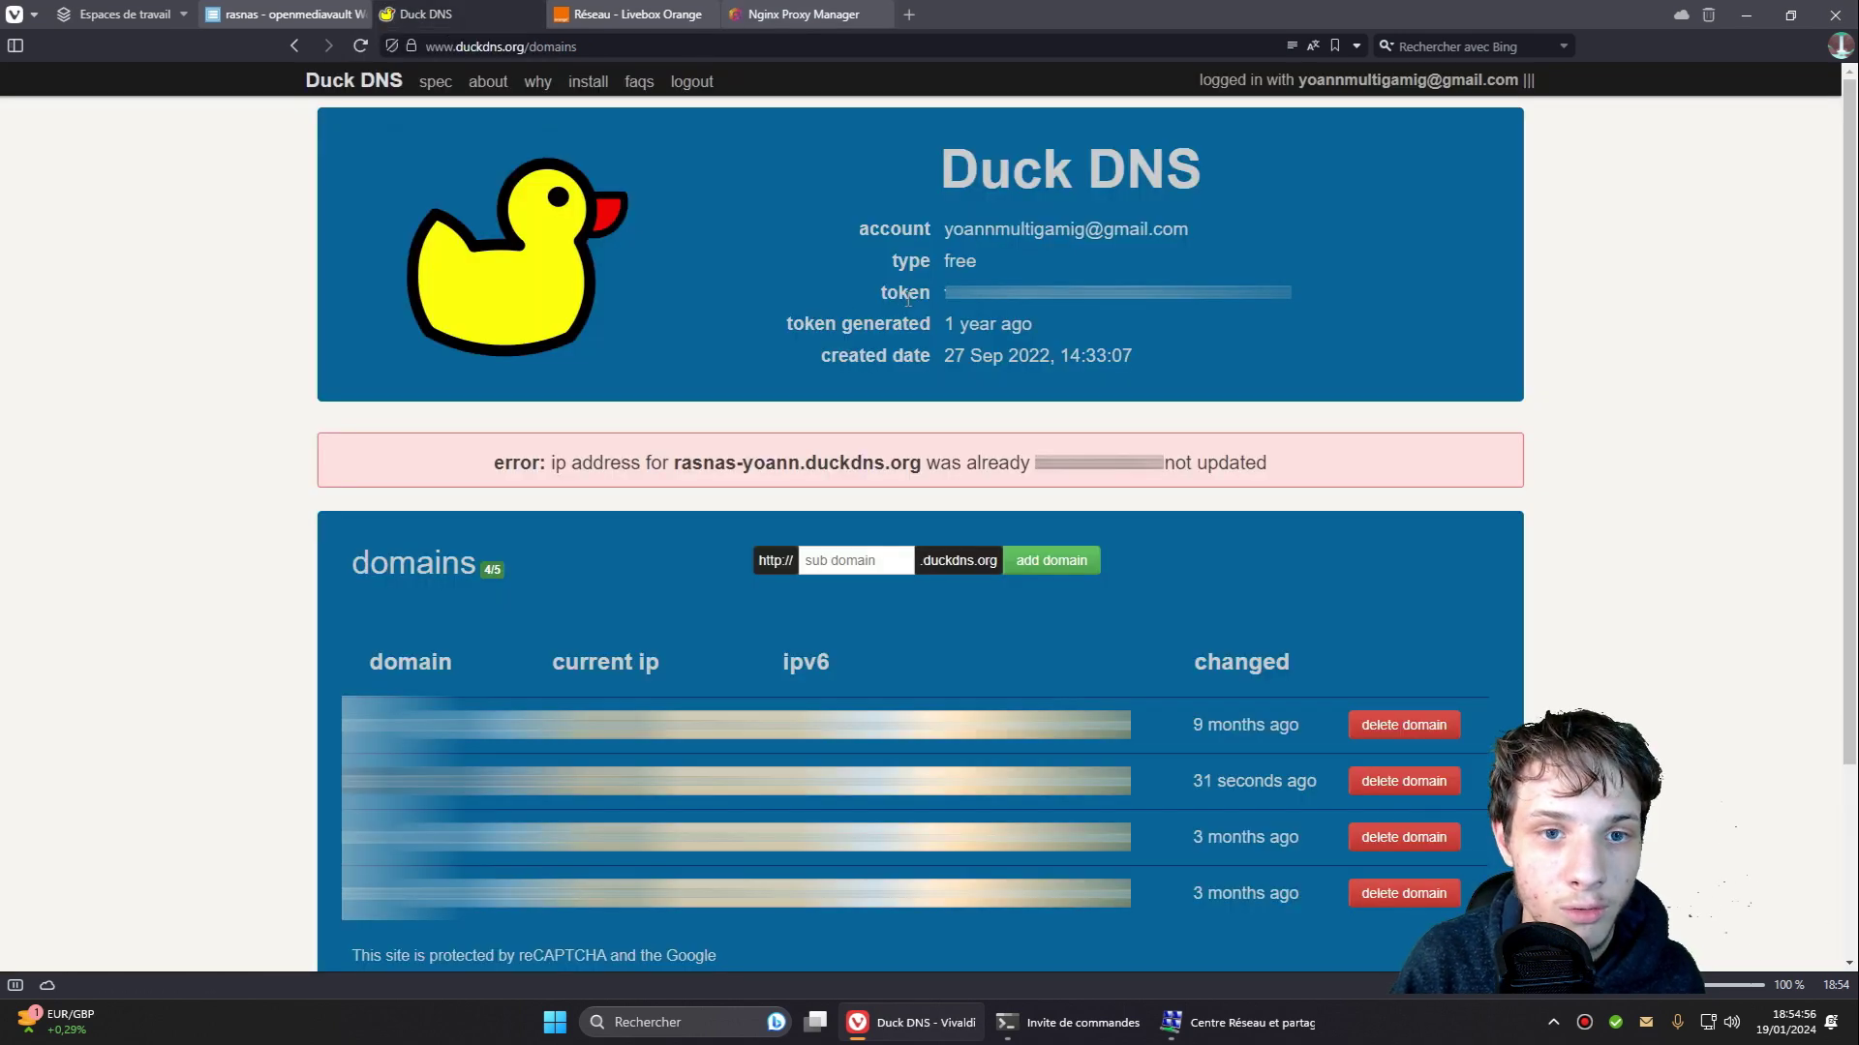
pyautogui.moveTo(944, 295); pyautogui.dragTo(1339, 298)
pyautogui.click(763, 12)
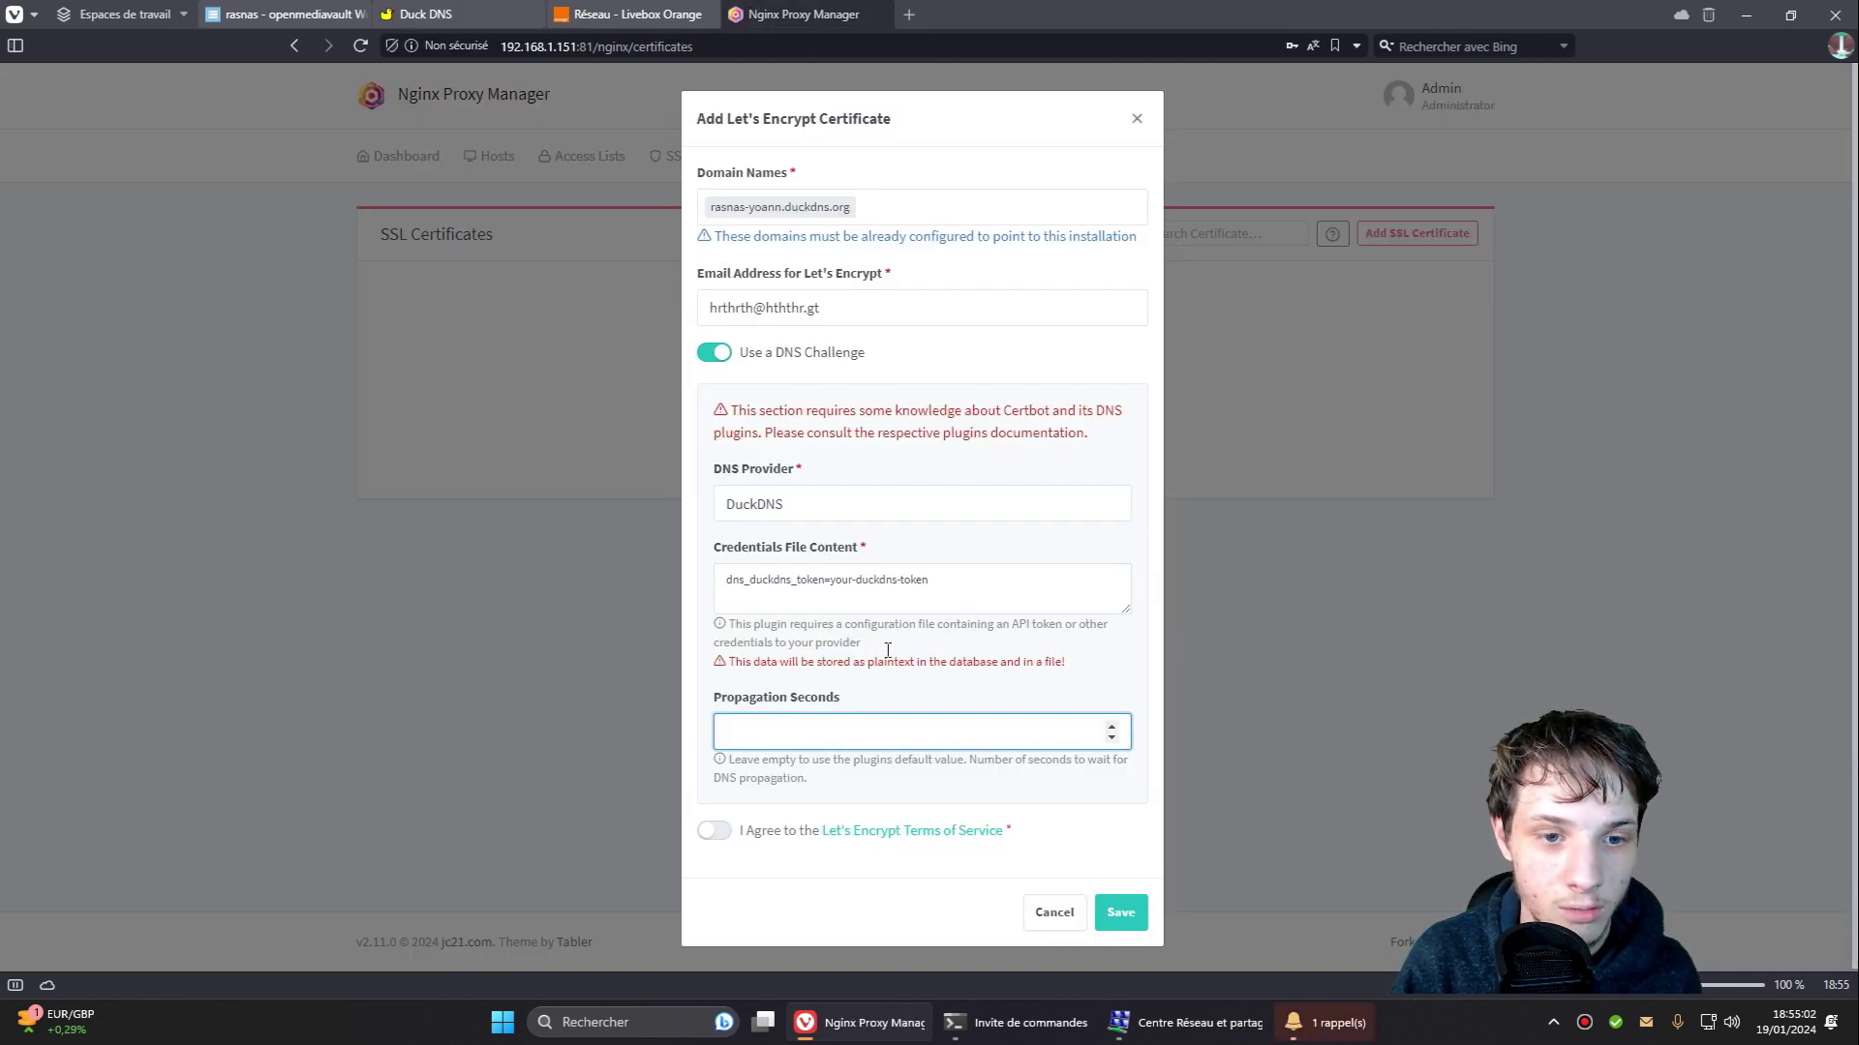
pyautogui.moveTo(968, 582); pyautogui.dragTo(835, 594)
pyautogui.hotkey('ctrl', 'v')
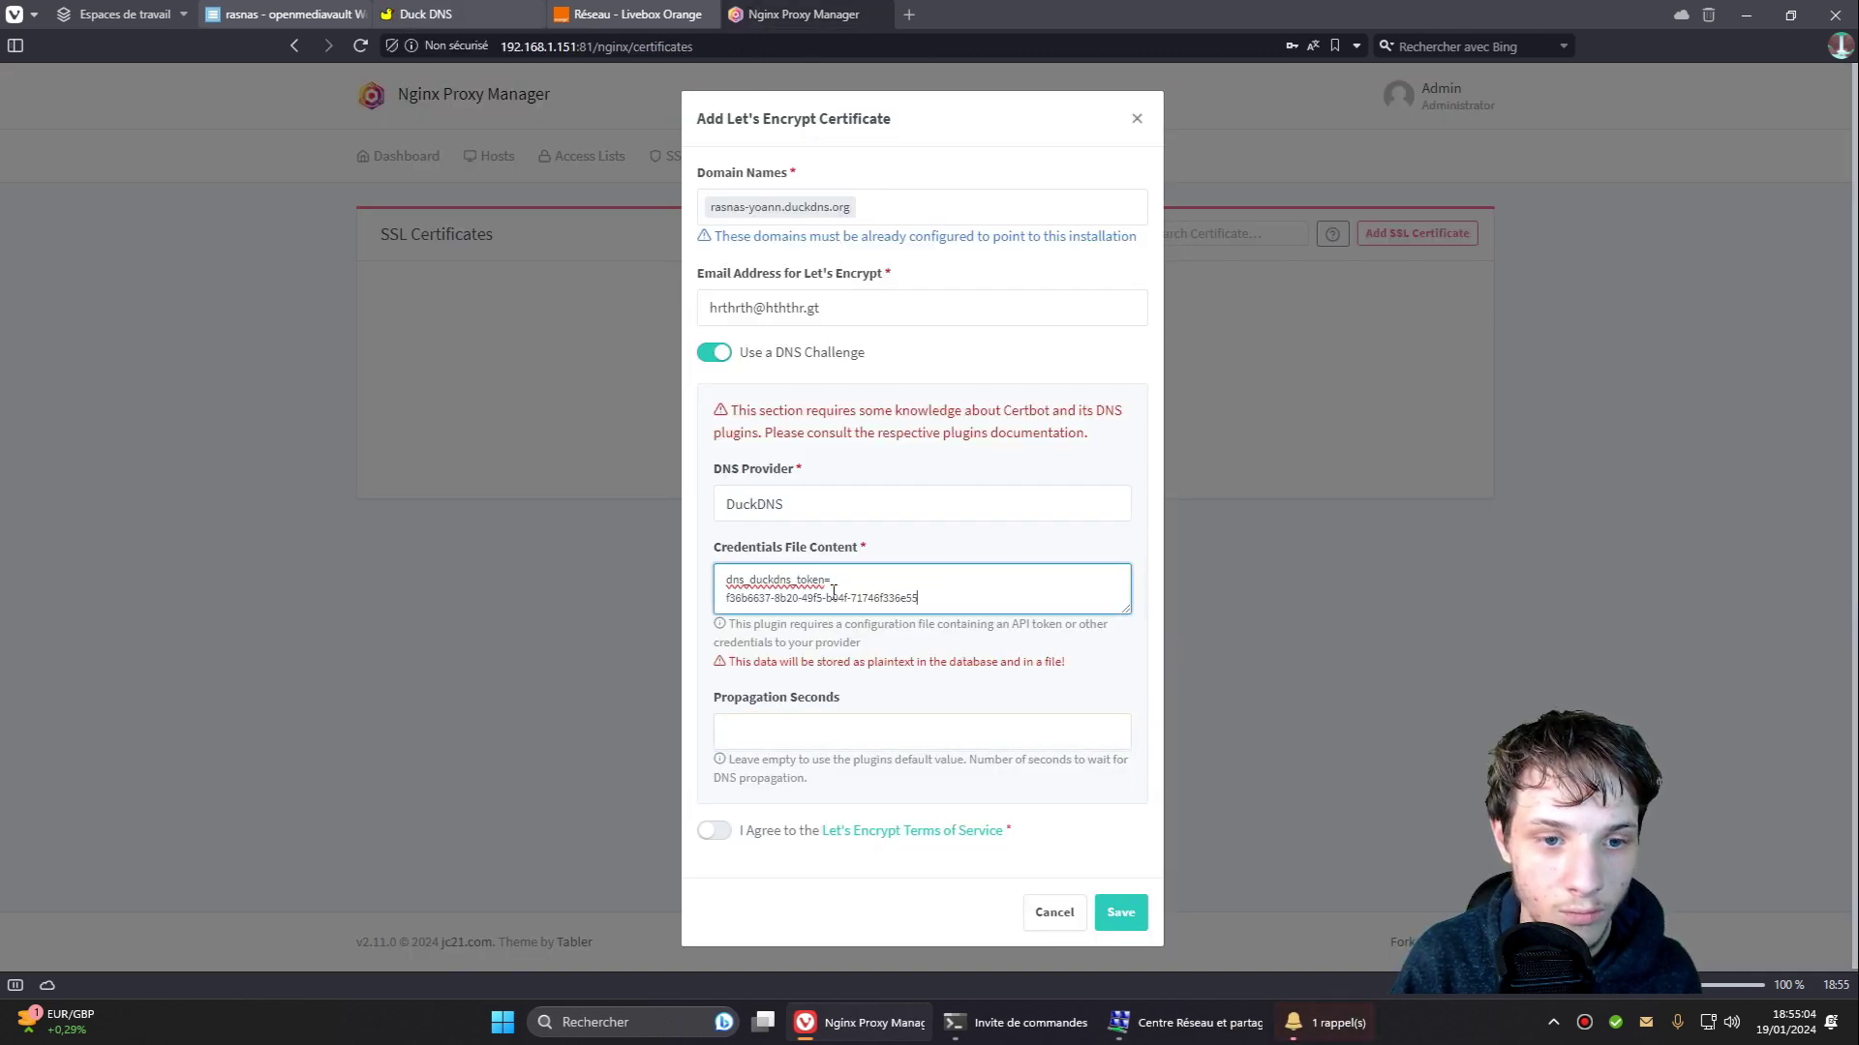
pyautogui.press('BackSpace')
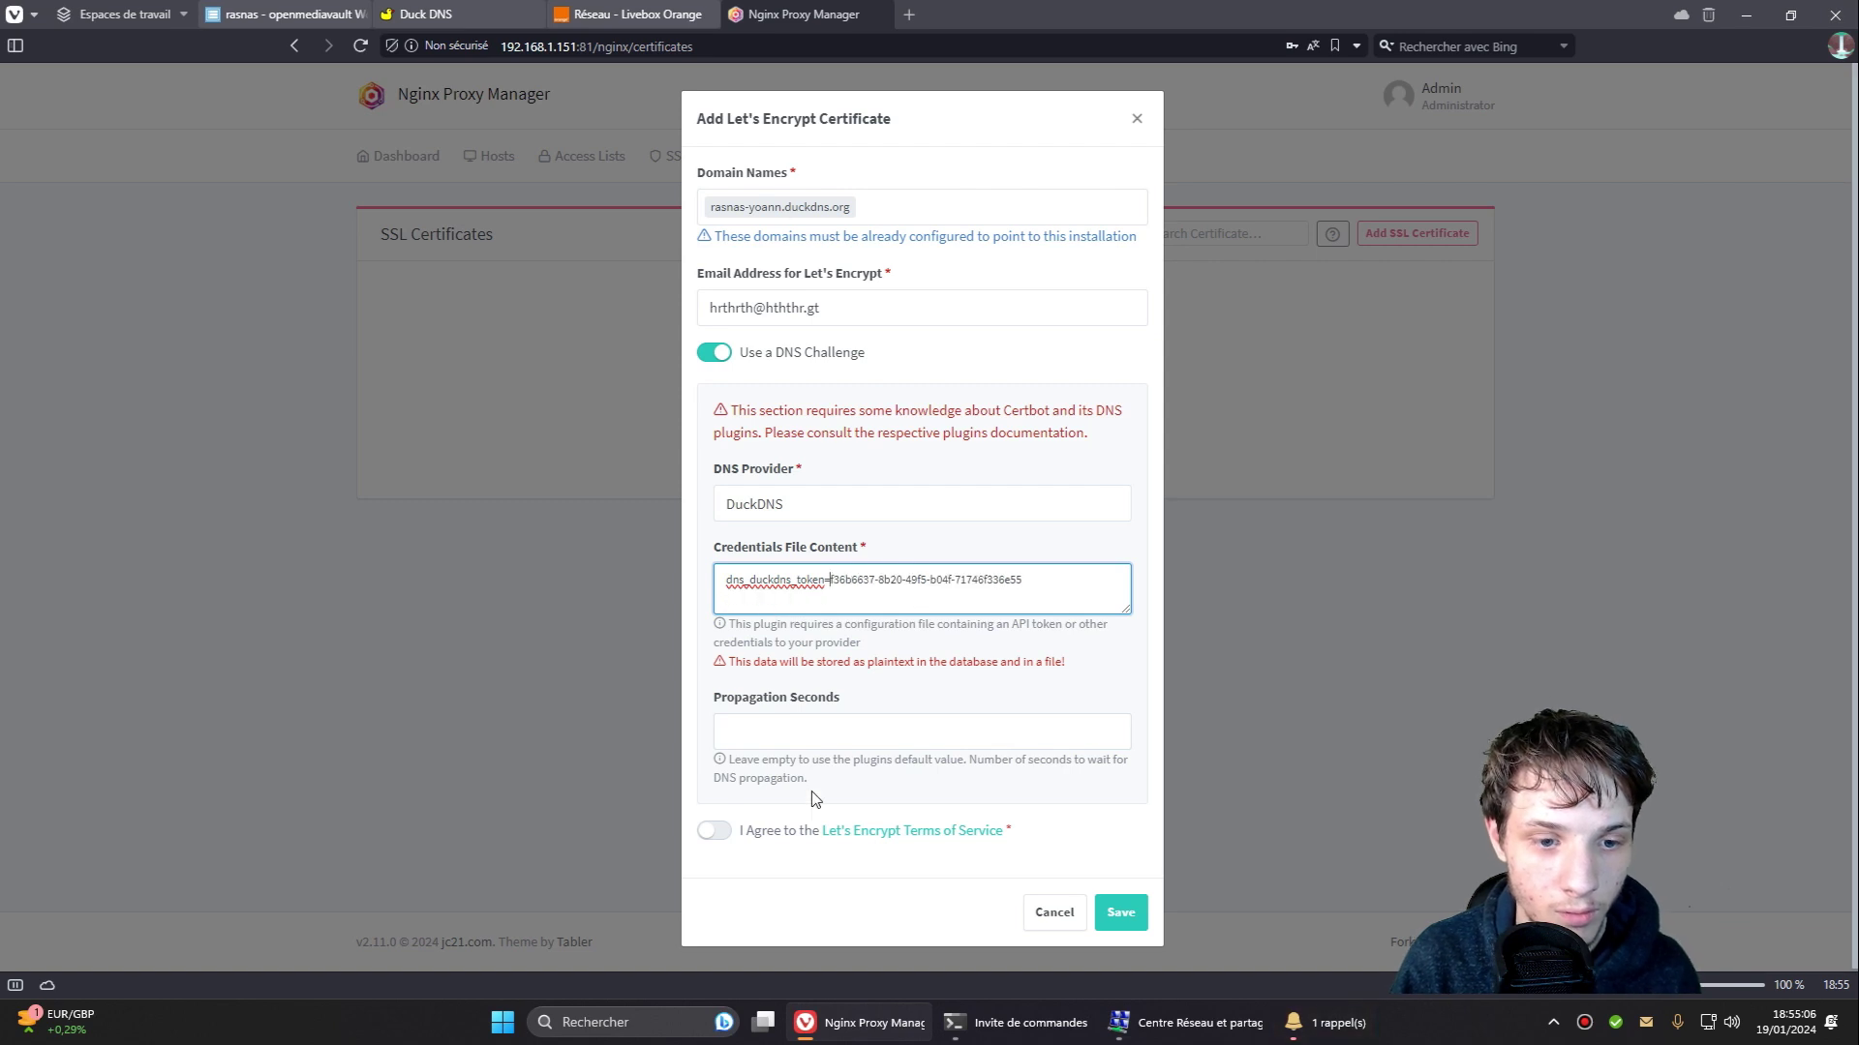
pyautogui.click(716, 831)
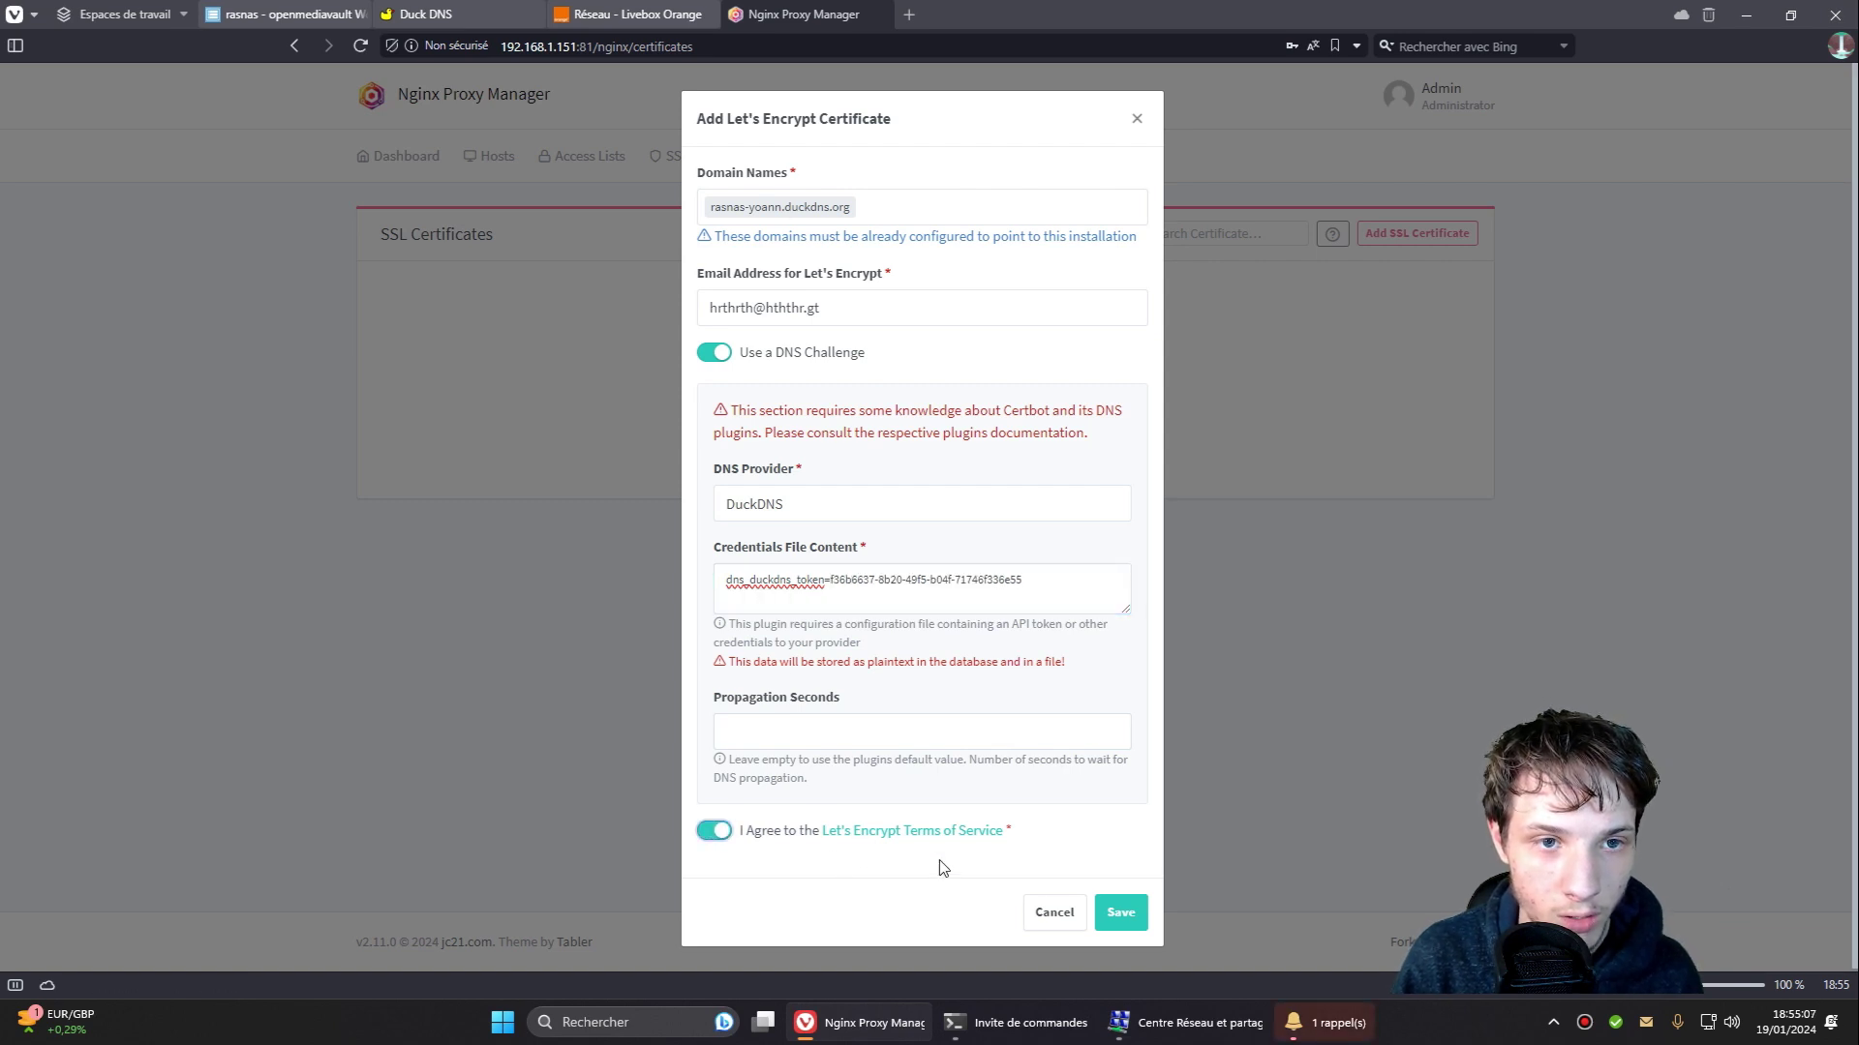
pyautogui.click(1120, 913)
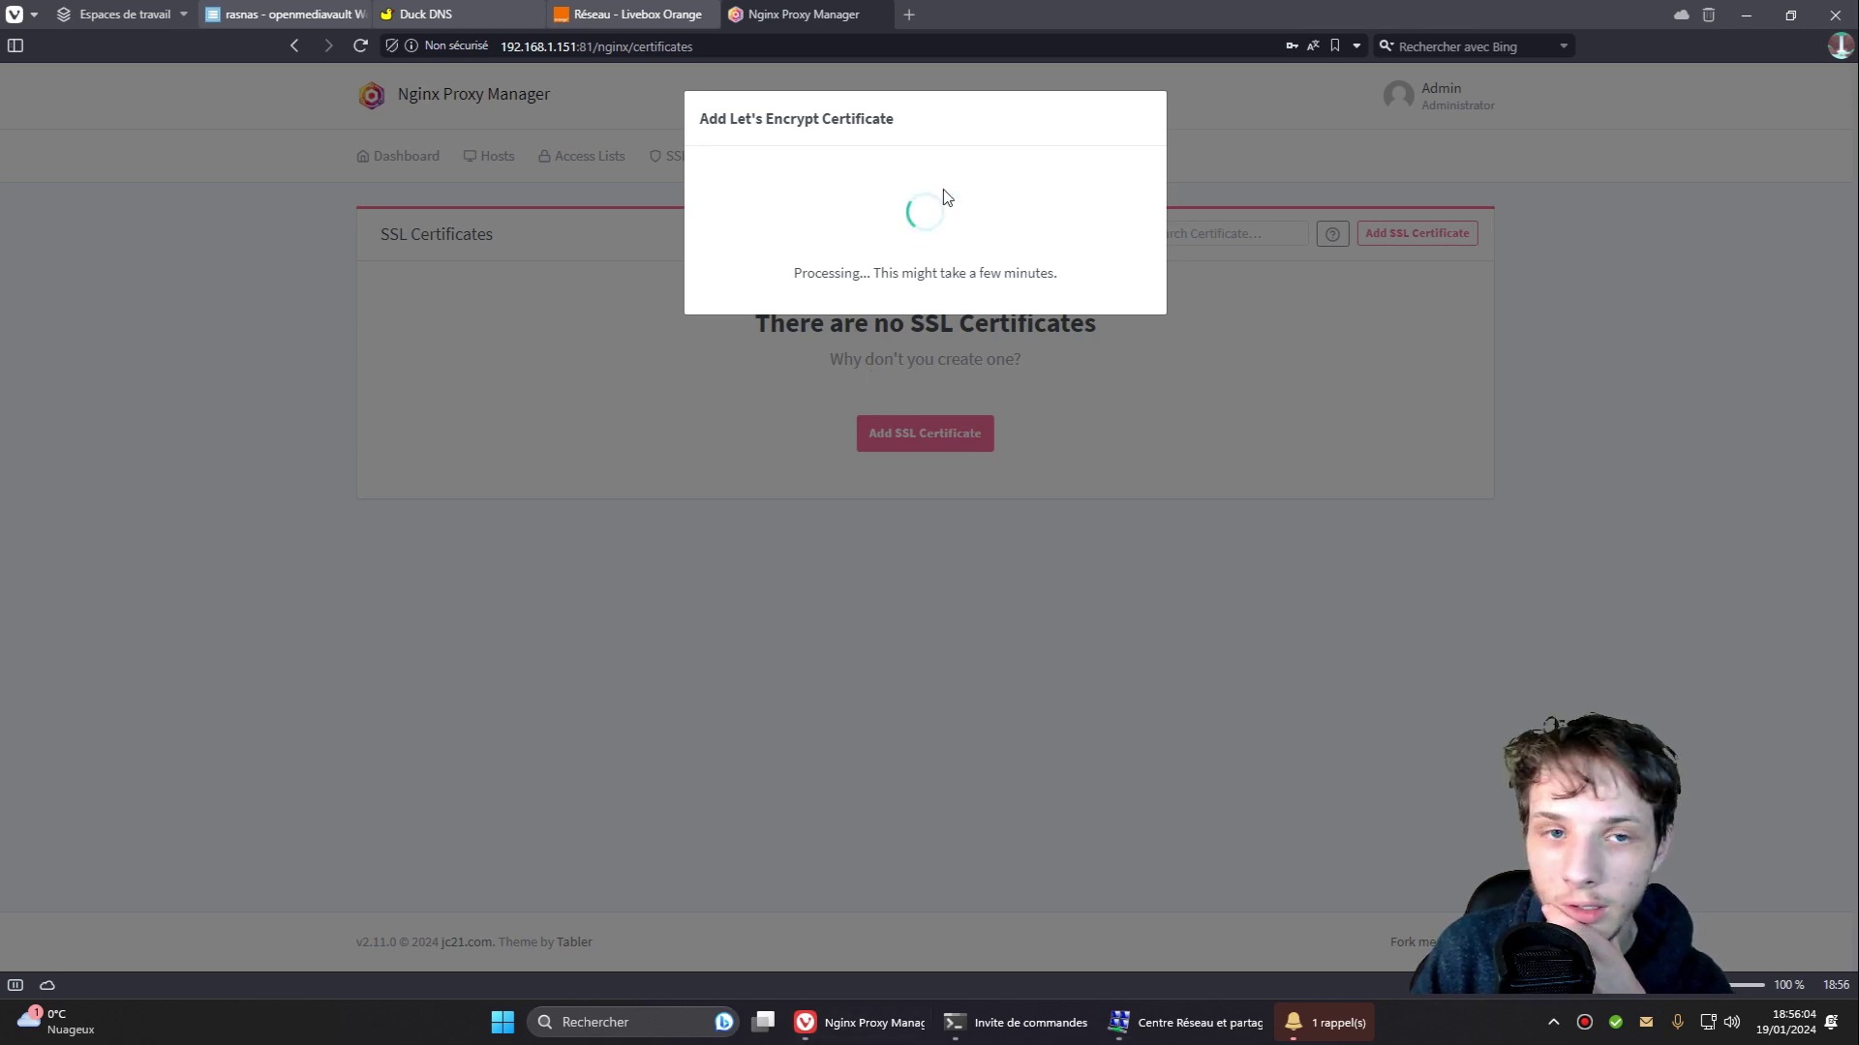
# Step: Wait for the rasnas-yoann.duckdns.org certificate request to process, then navigate back
pyautogui.hotkey('alt', 'Left')
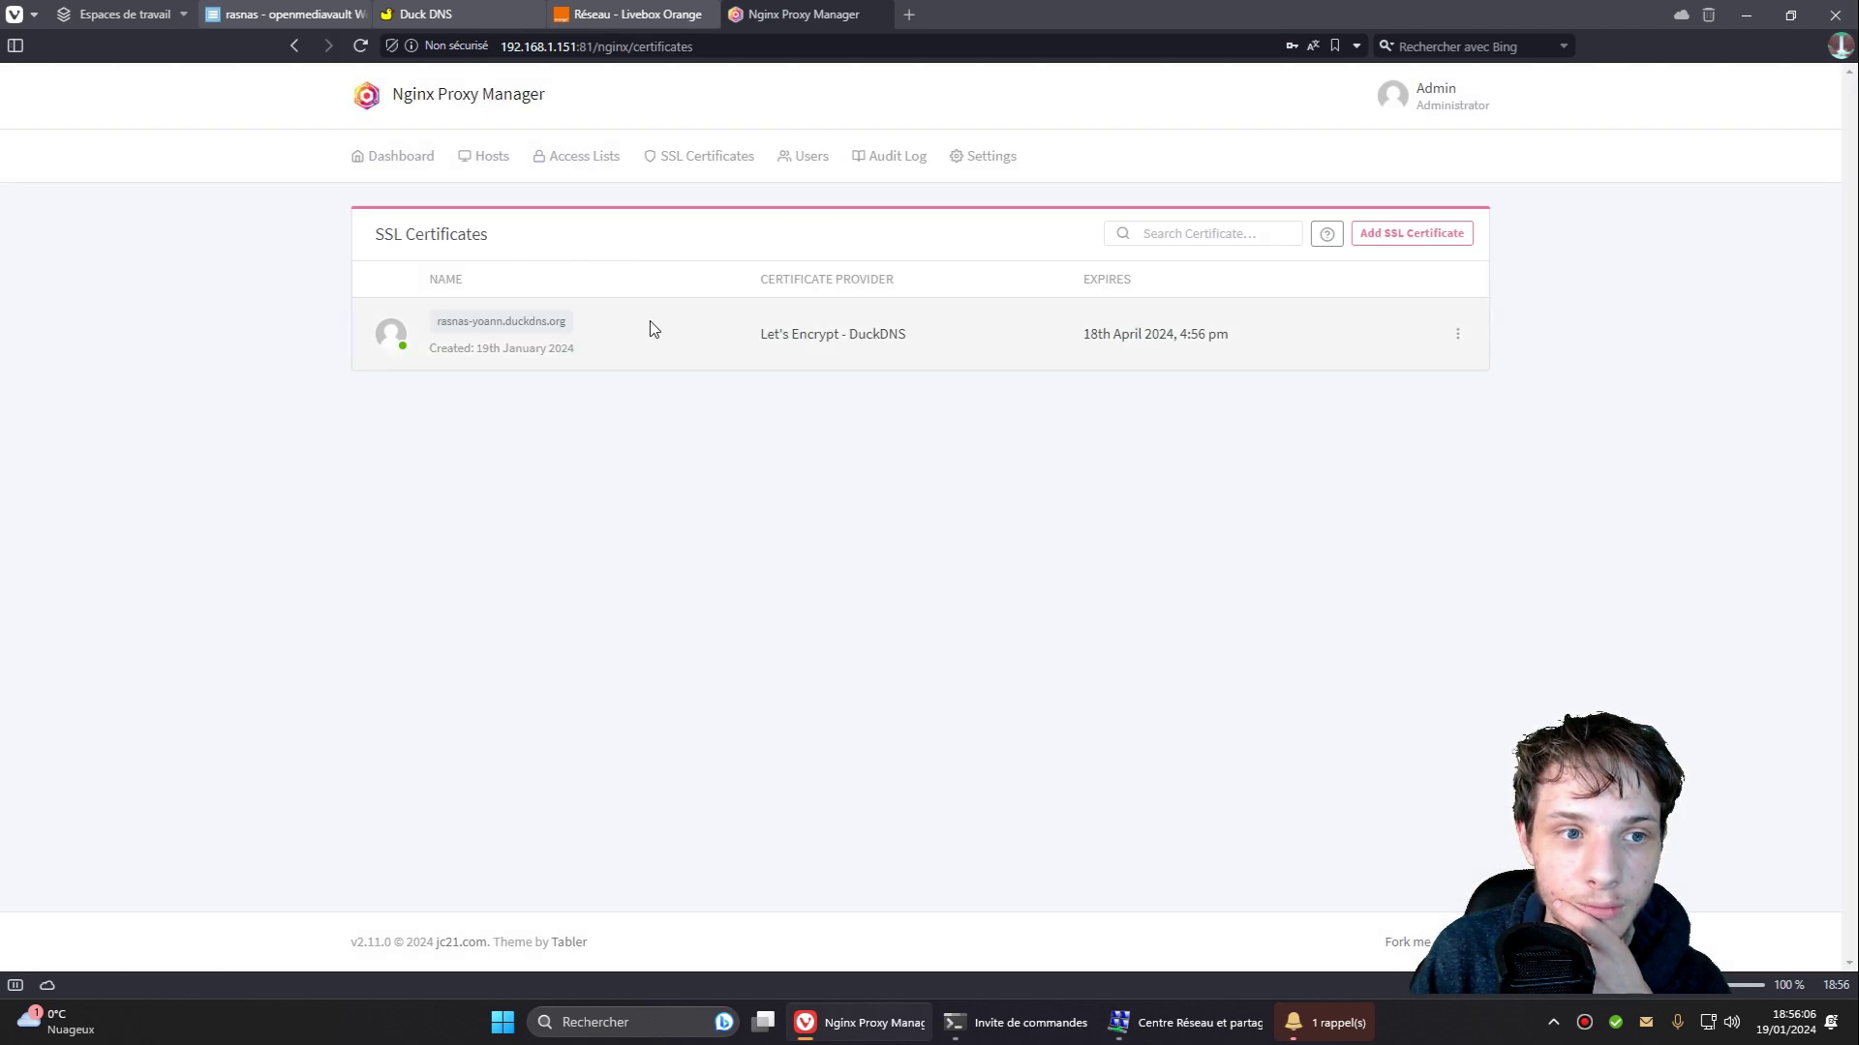
# Step: Delete the rasnas-yoann.duckdns.org certificate and start a fresh Let's Encrypt certificate
pyautogui.click(1457, 334)
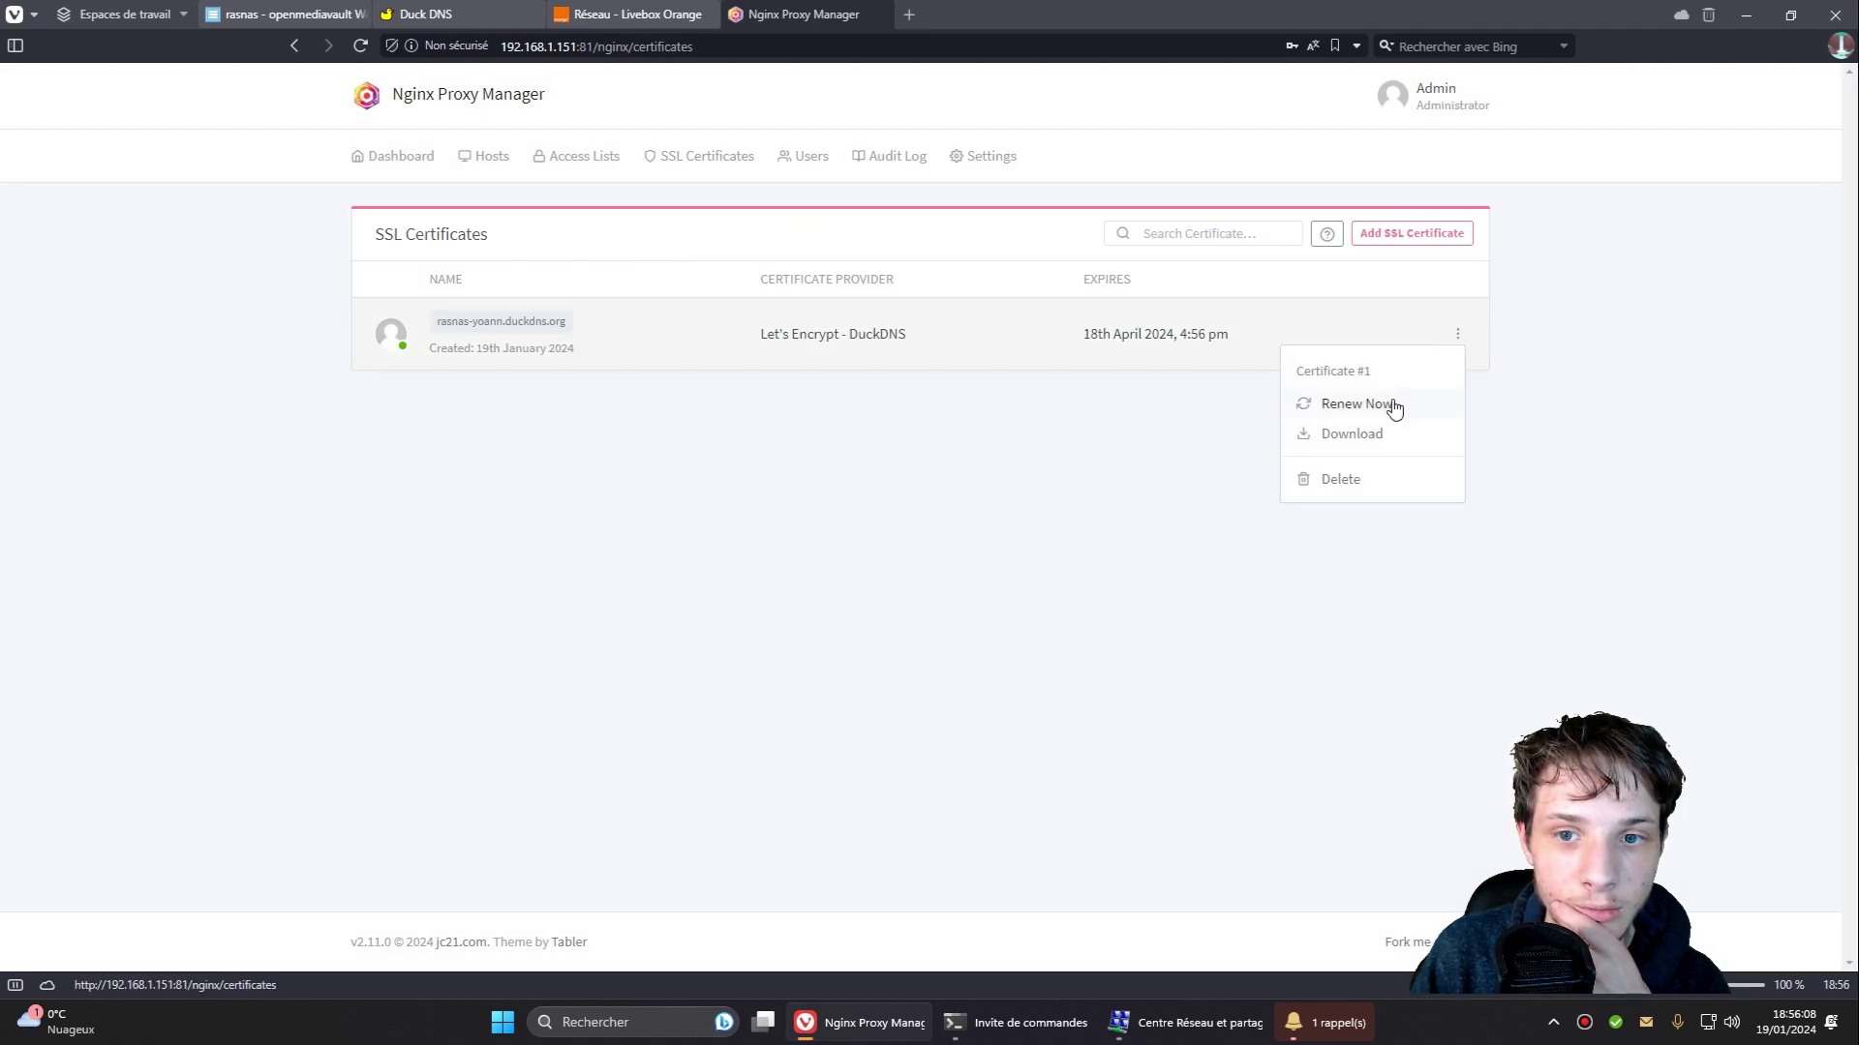
pyautogui.click(500, 322)
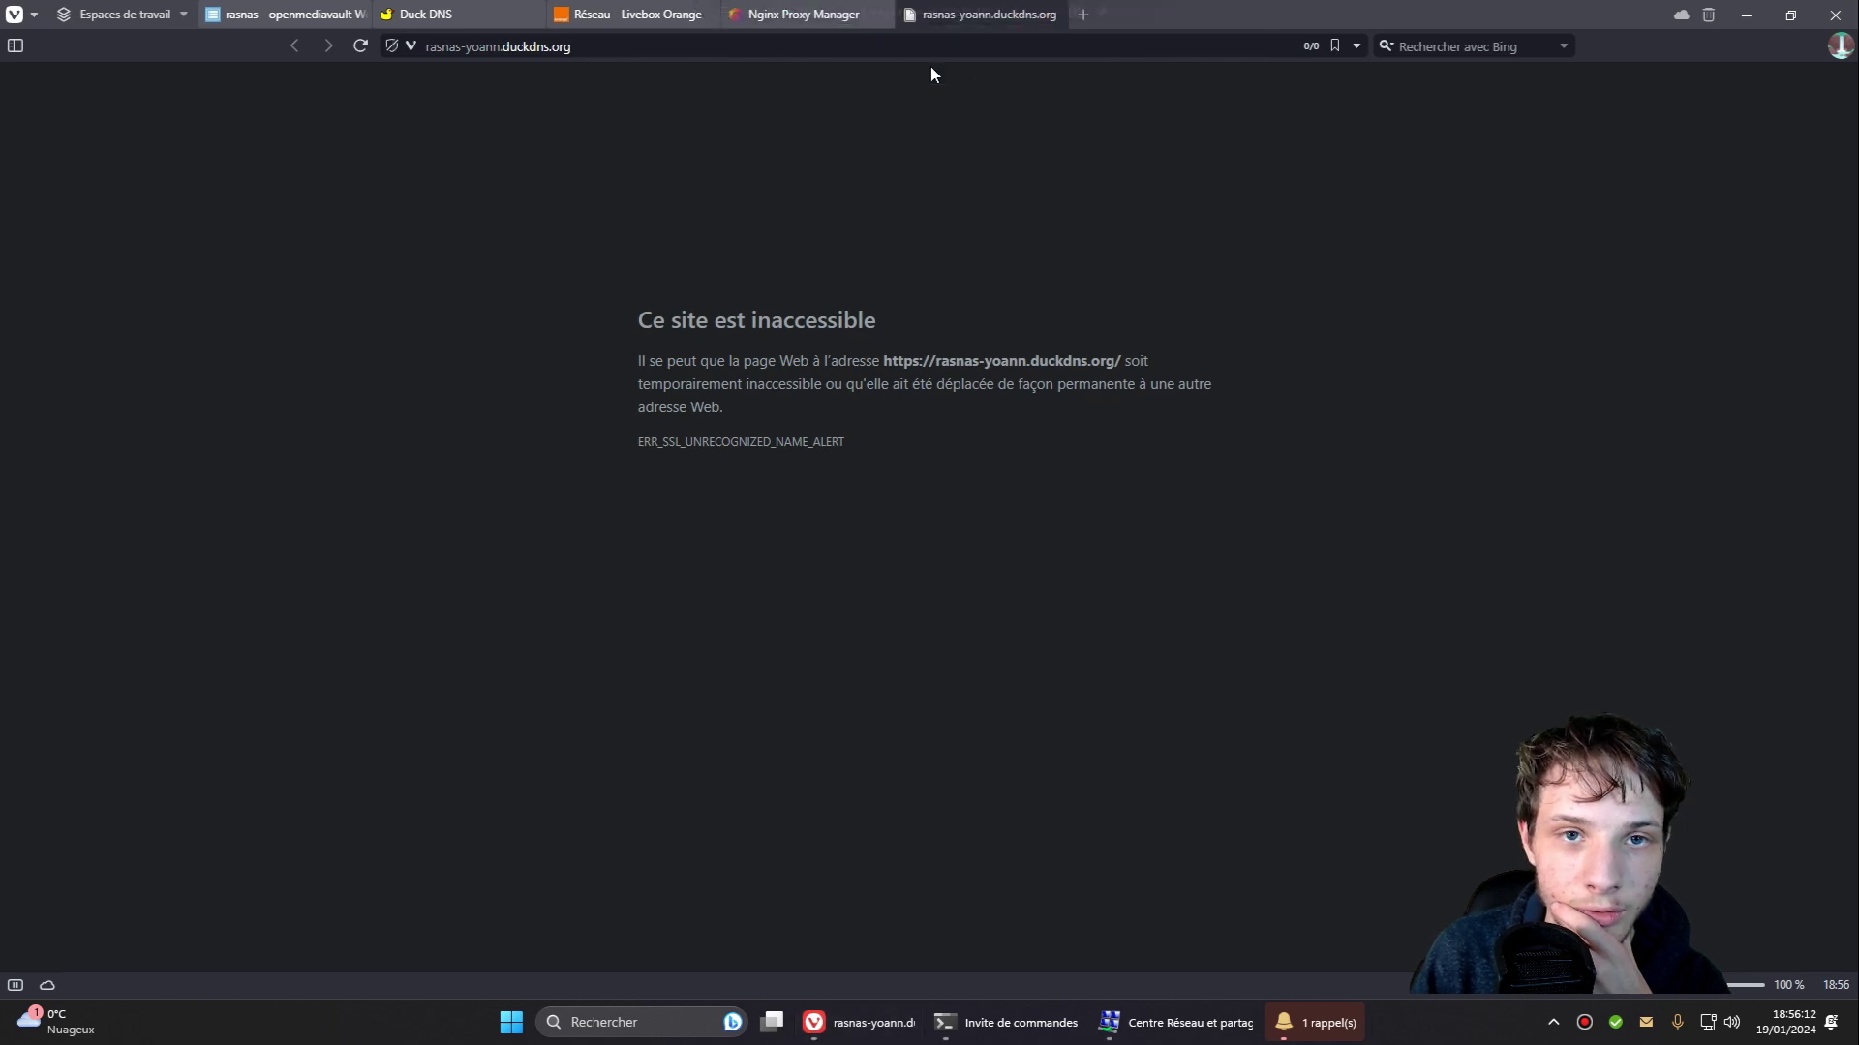
pyautogui.middleClick(945, 4)
pyautogui.click(1460, 336)
pyautogui.click(1350, 479)
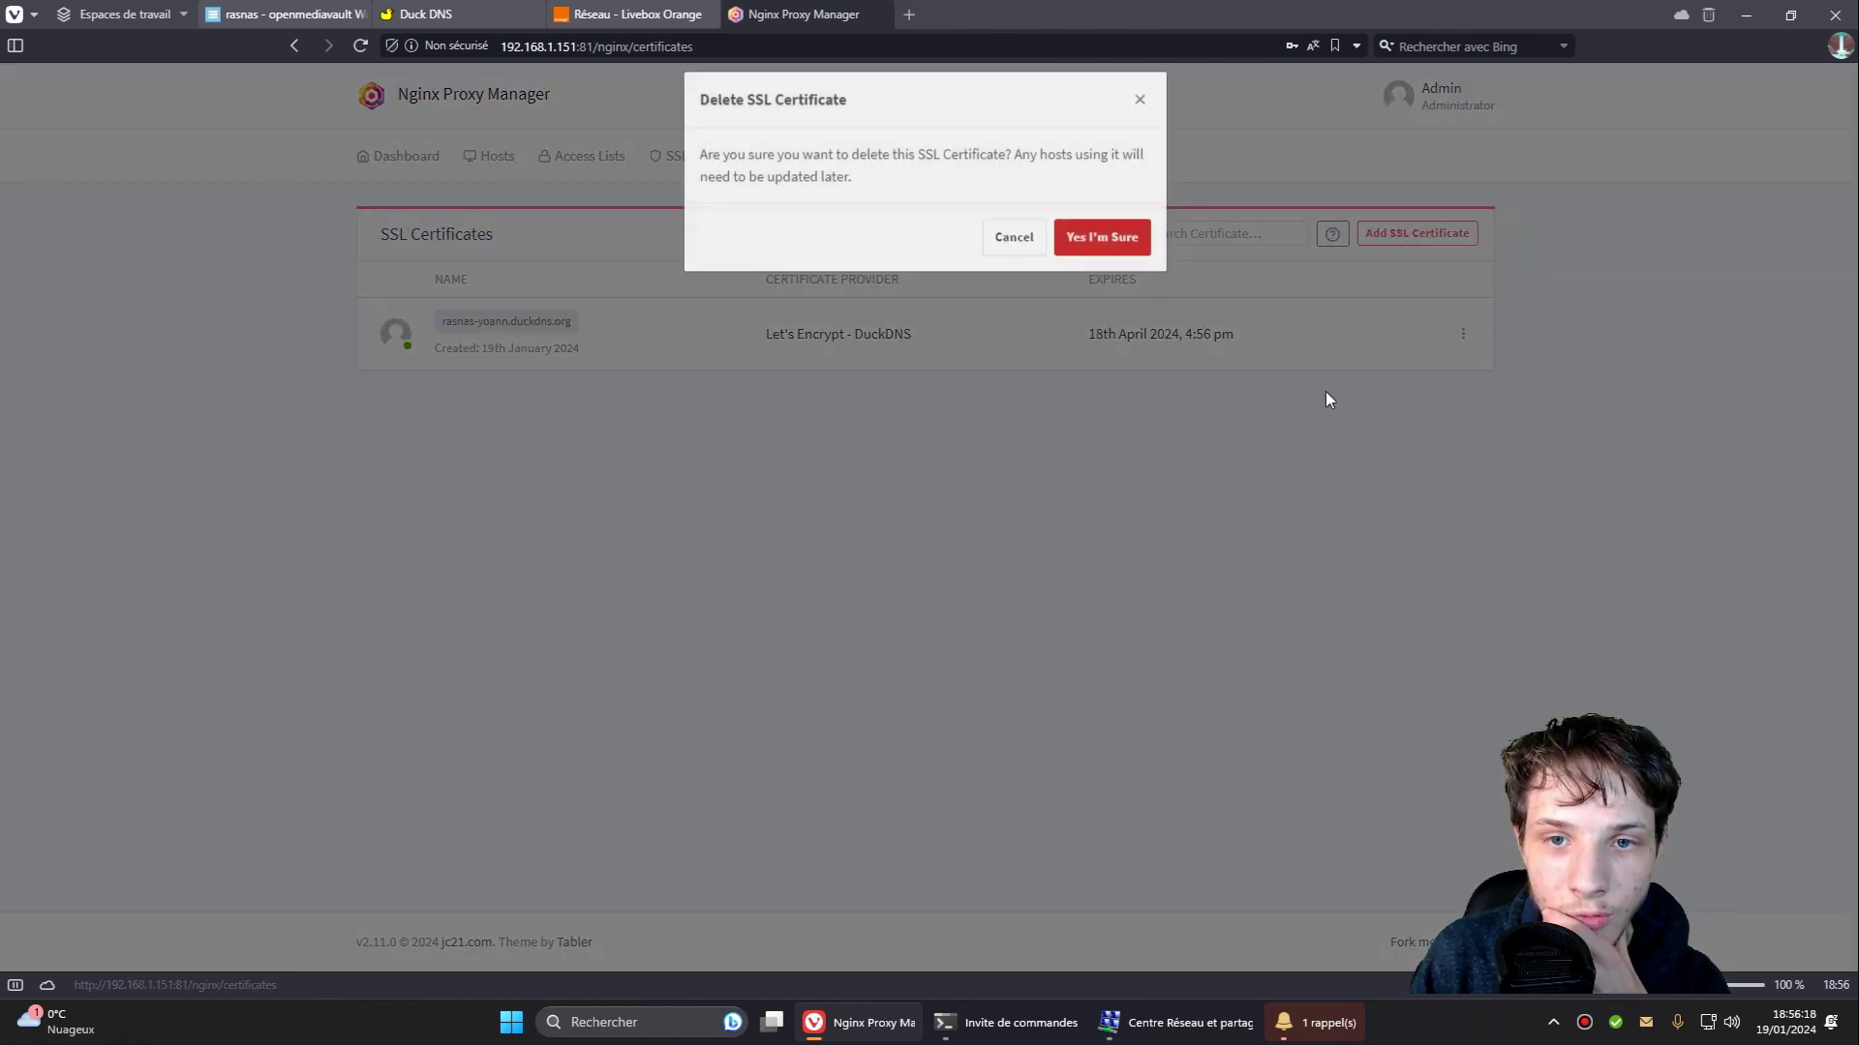
pyautogui.click(1058, 259)
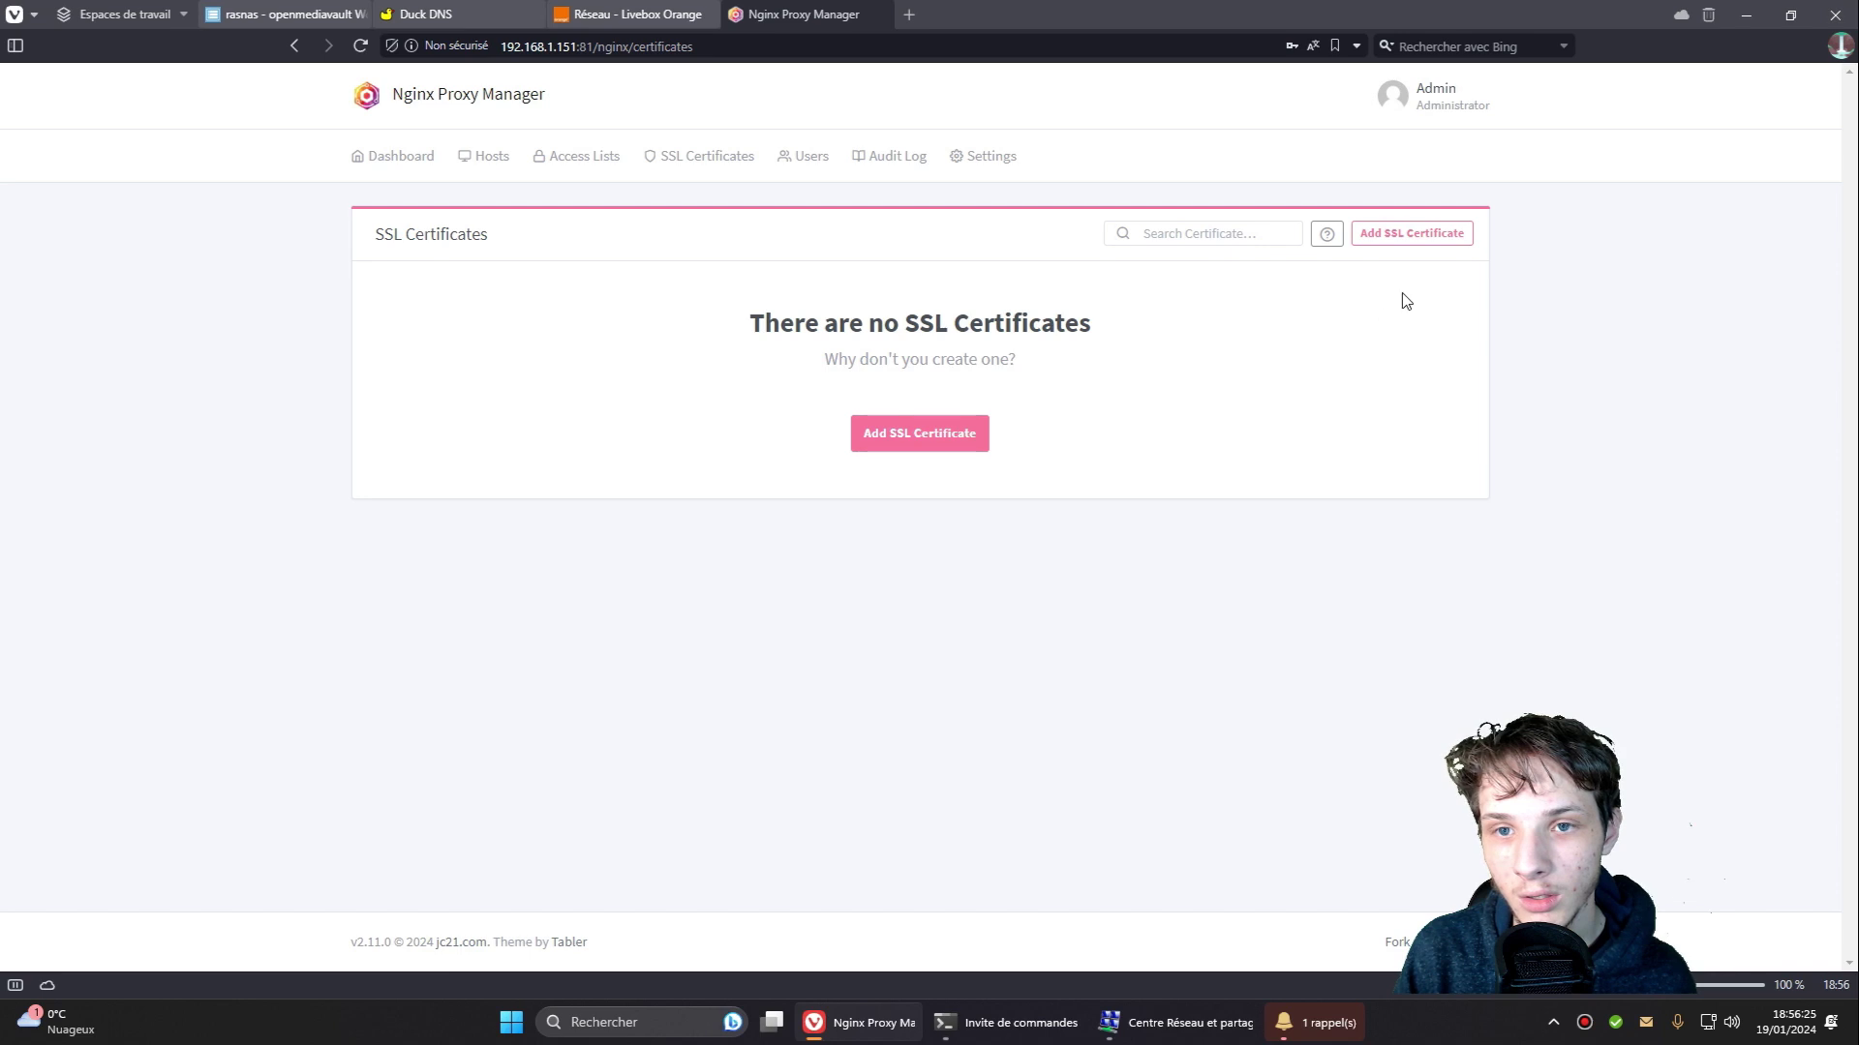
pyautogui.click(1415, 233)
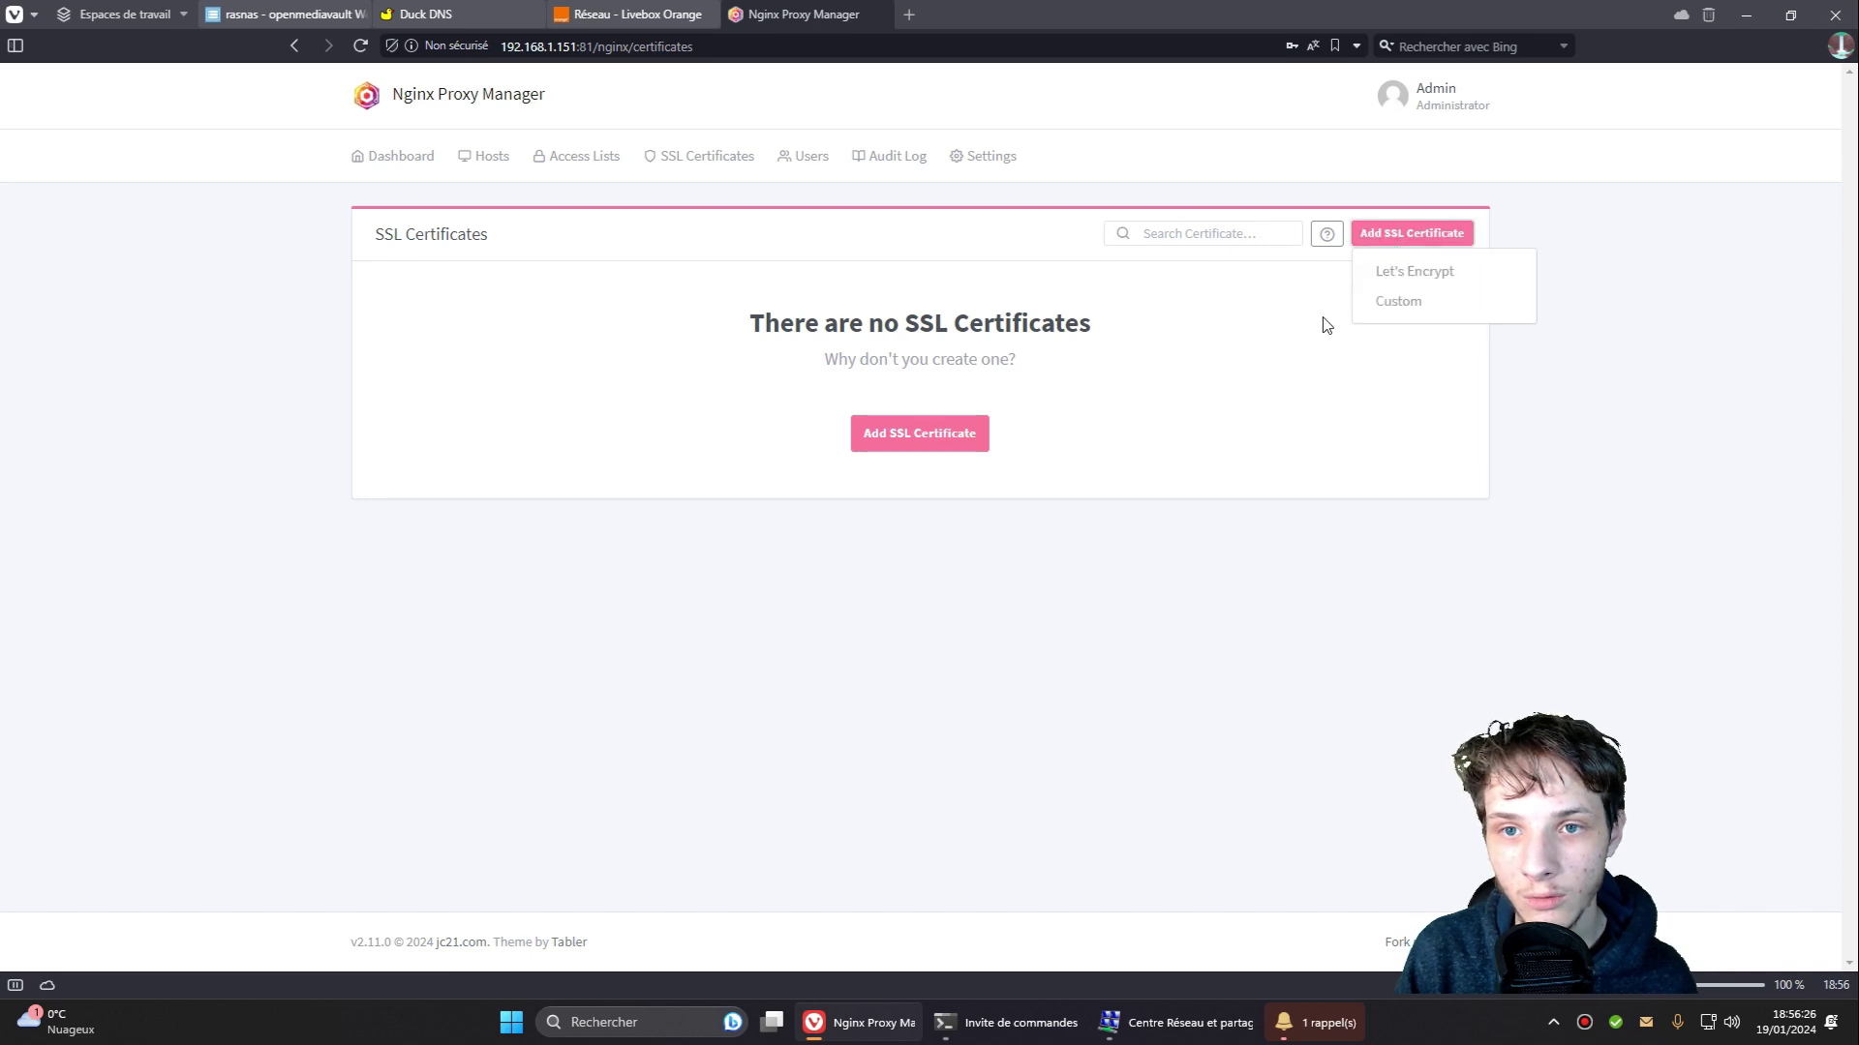
pyautogui.click(1429, 271)
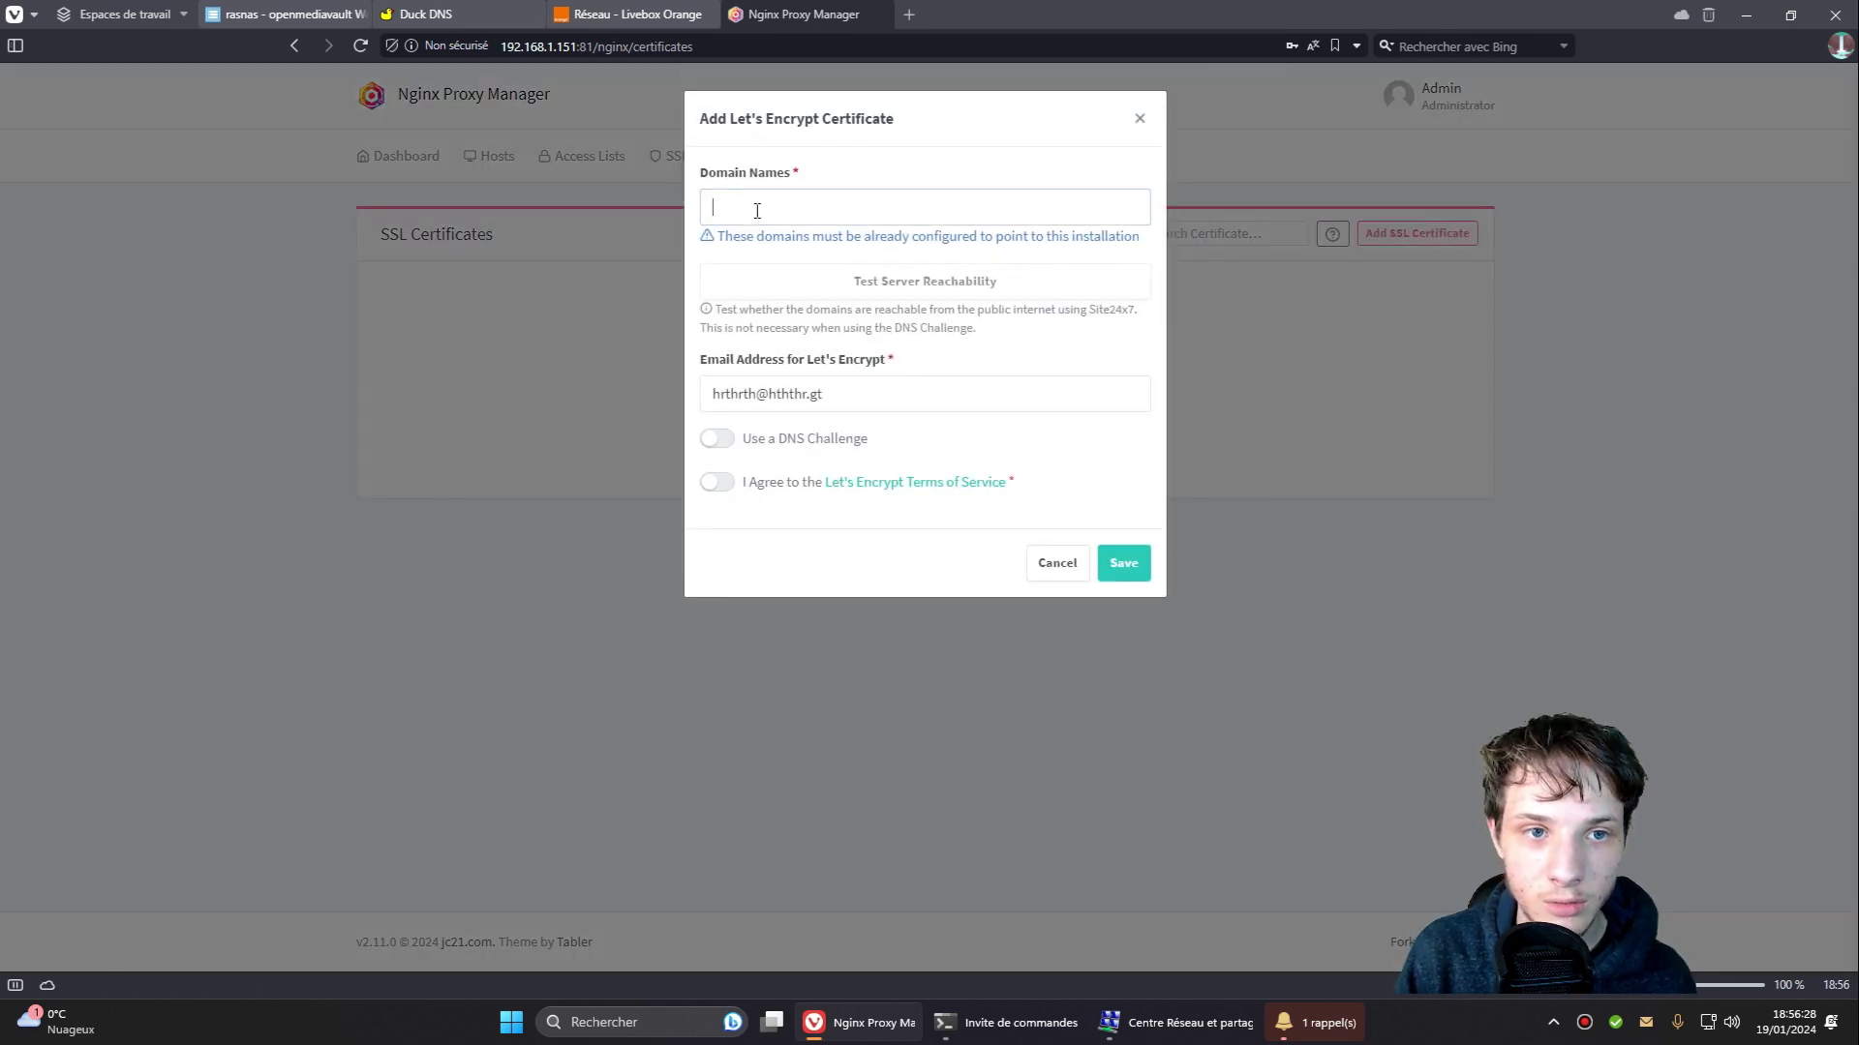
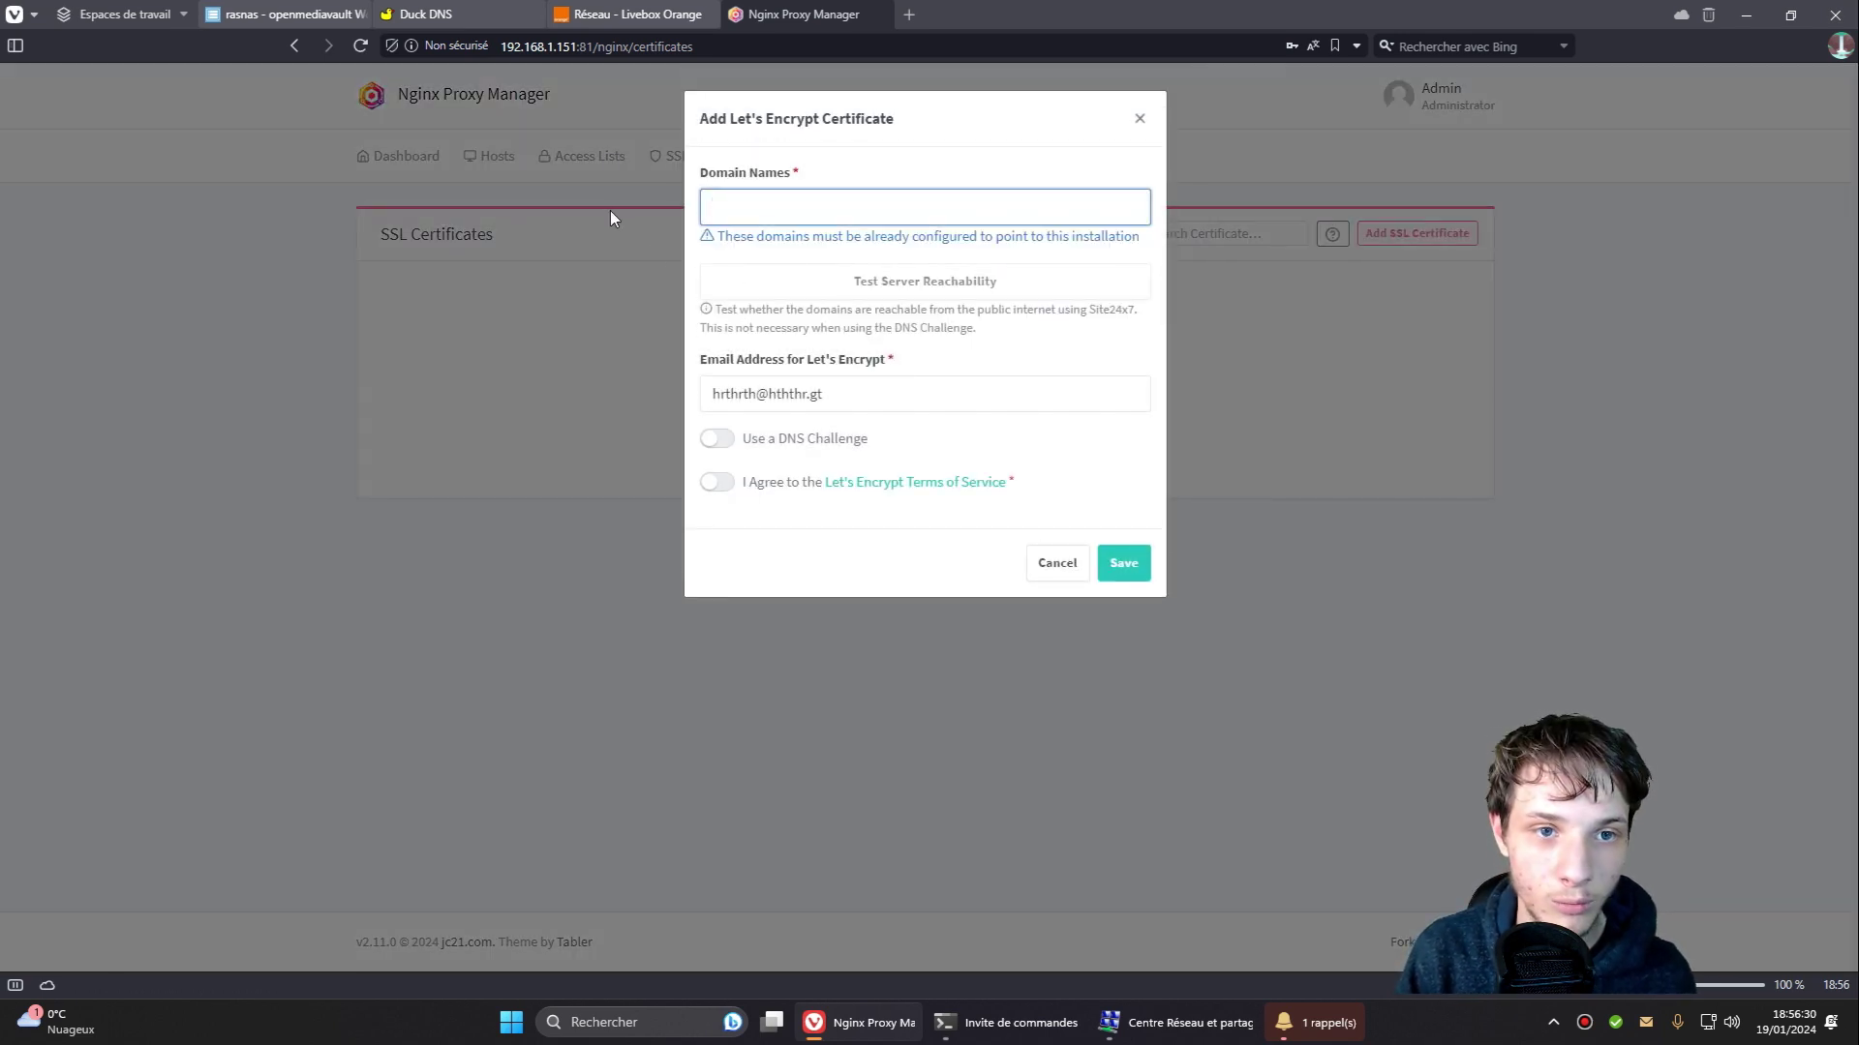
# Step: Enable the DuckDNS DNS challenge and paste the account token after dns_duckdns_token=
pyautogui.click(717, 441)
pyautogui.click(830, 505)
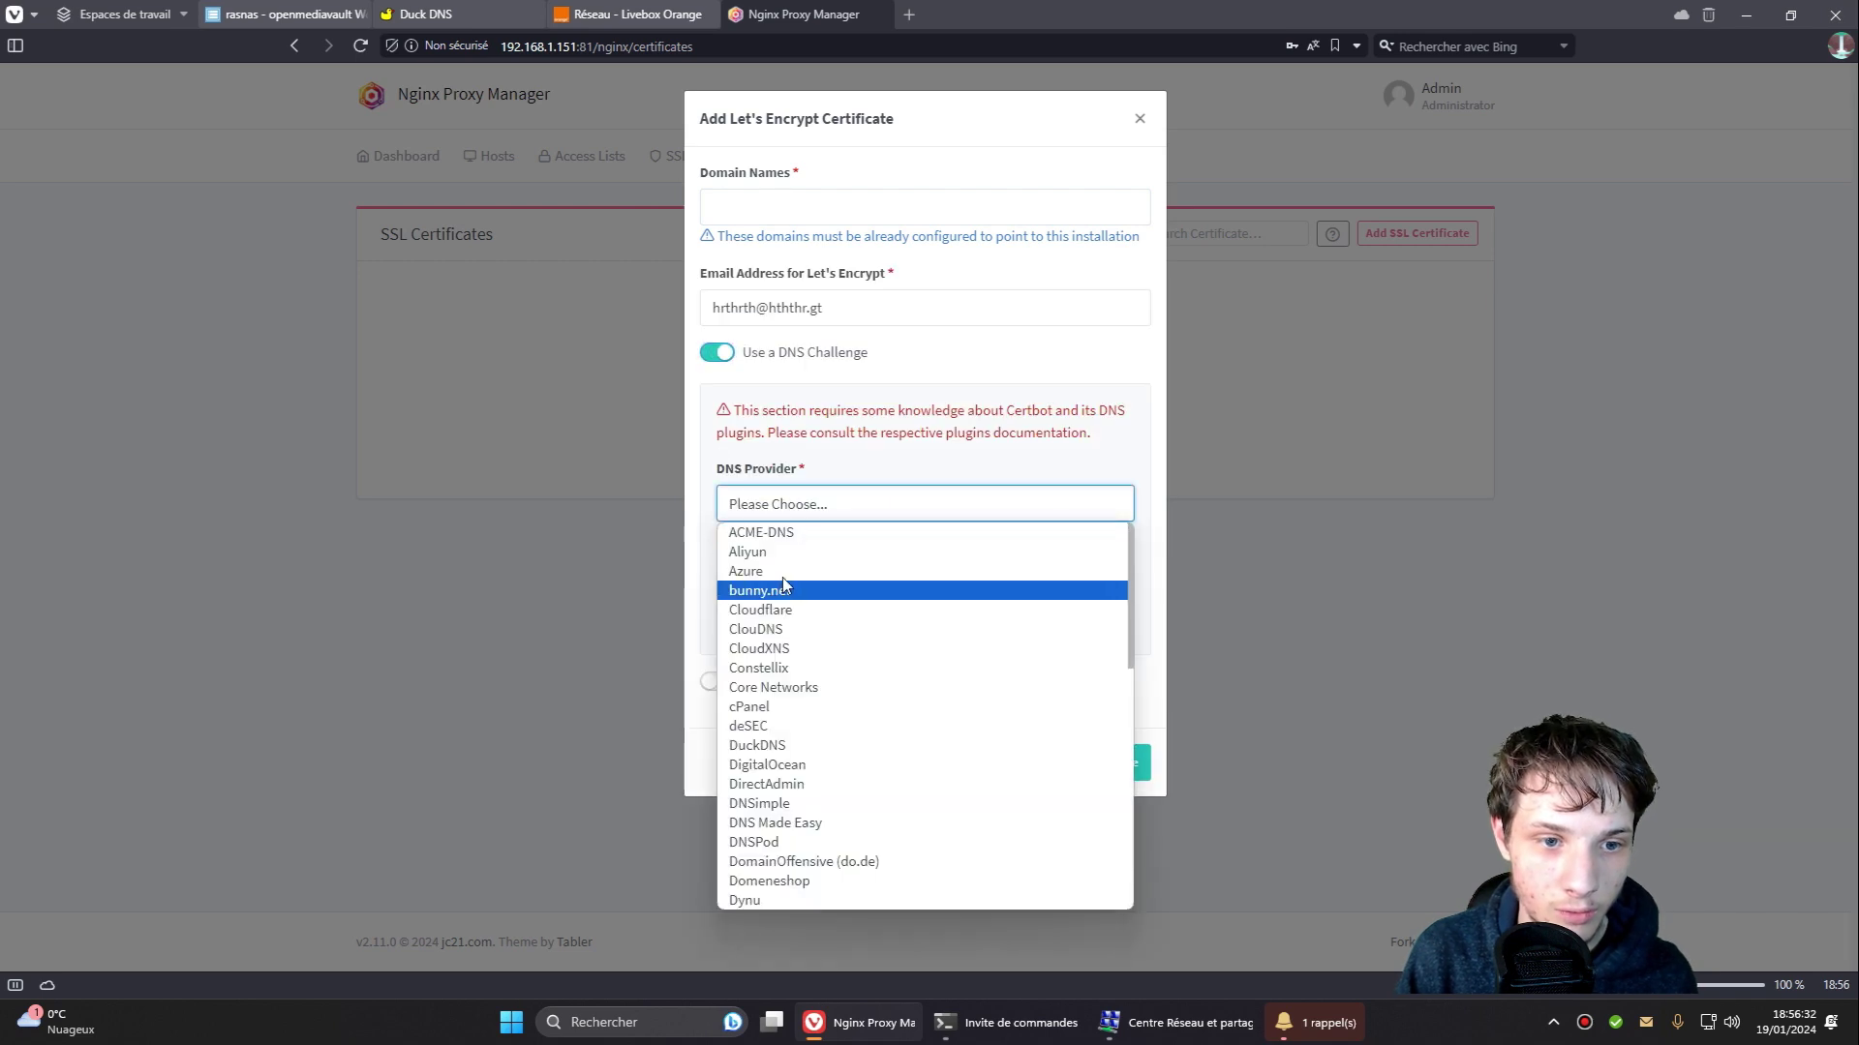
pyautogui.click(784, 747)
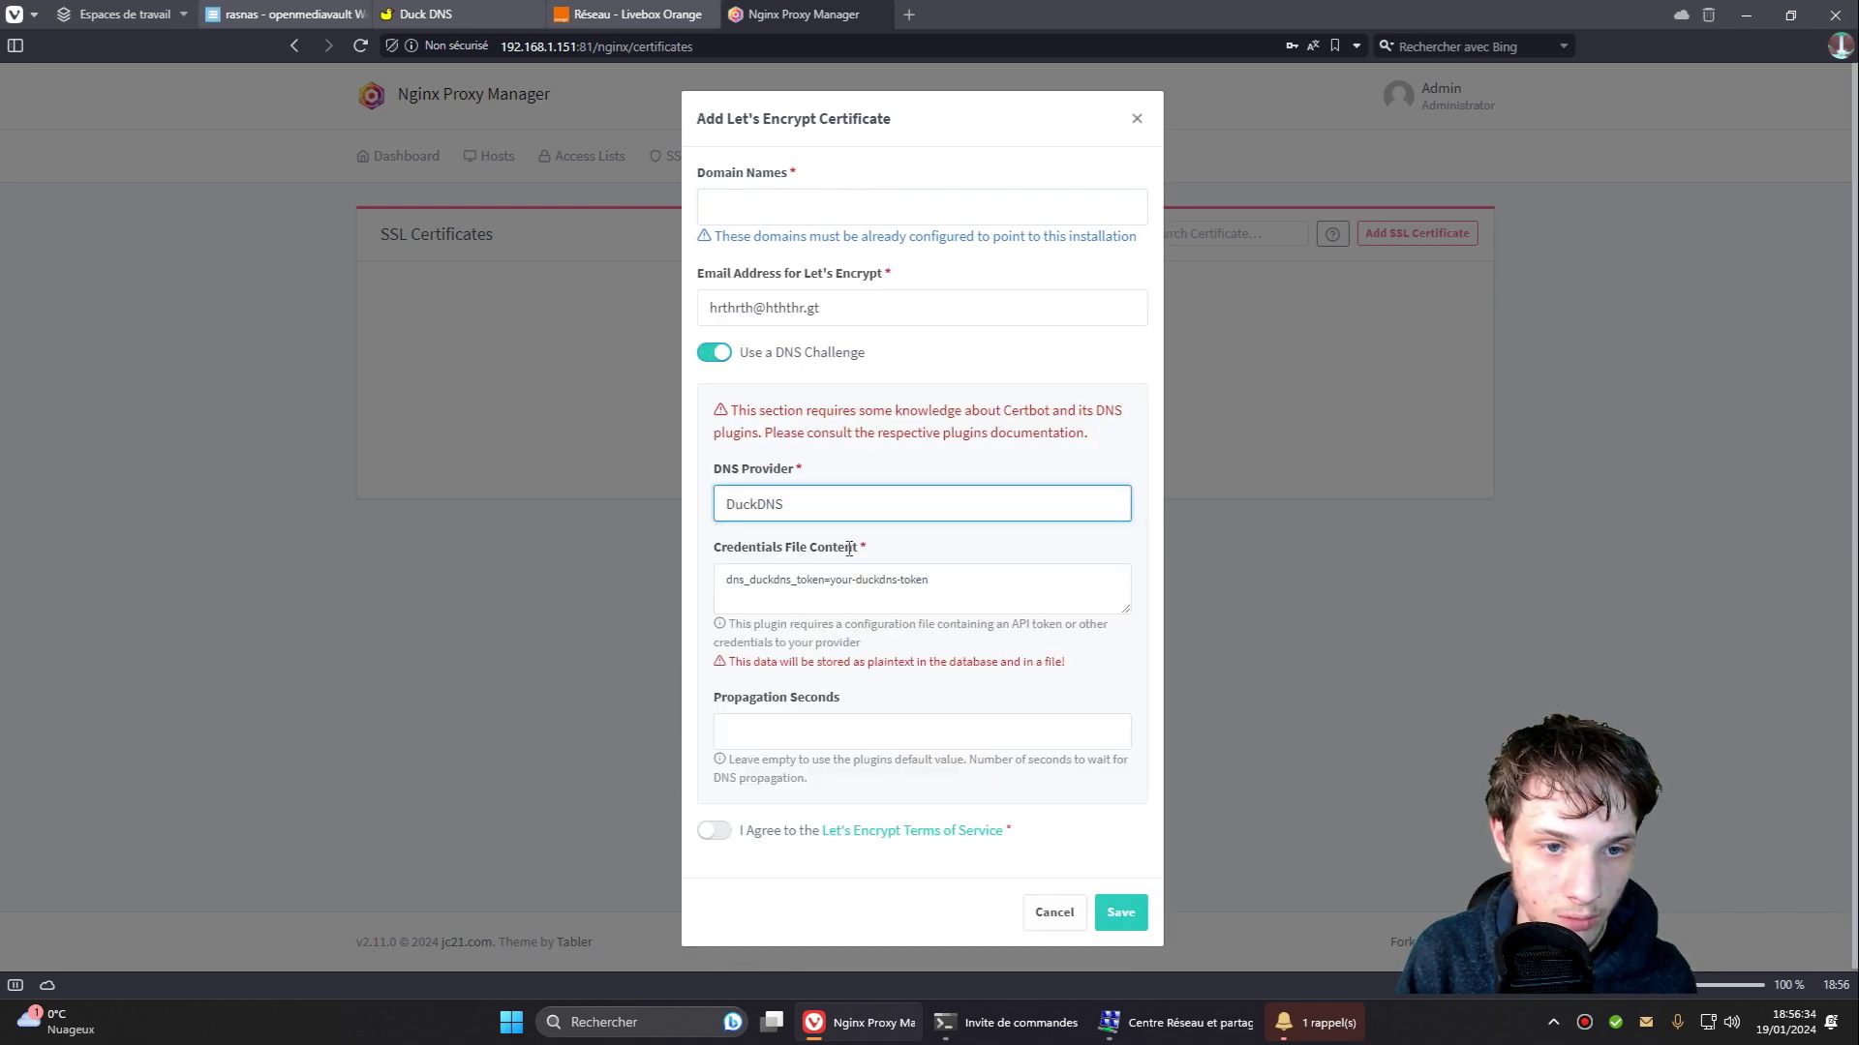
pyautogui.moveTo(960, 592); pyautogui.dragTo(826, 595)
pyautogui.hotkey('ctrl', 'v')
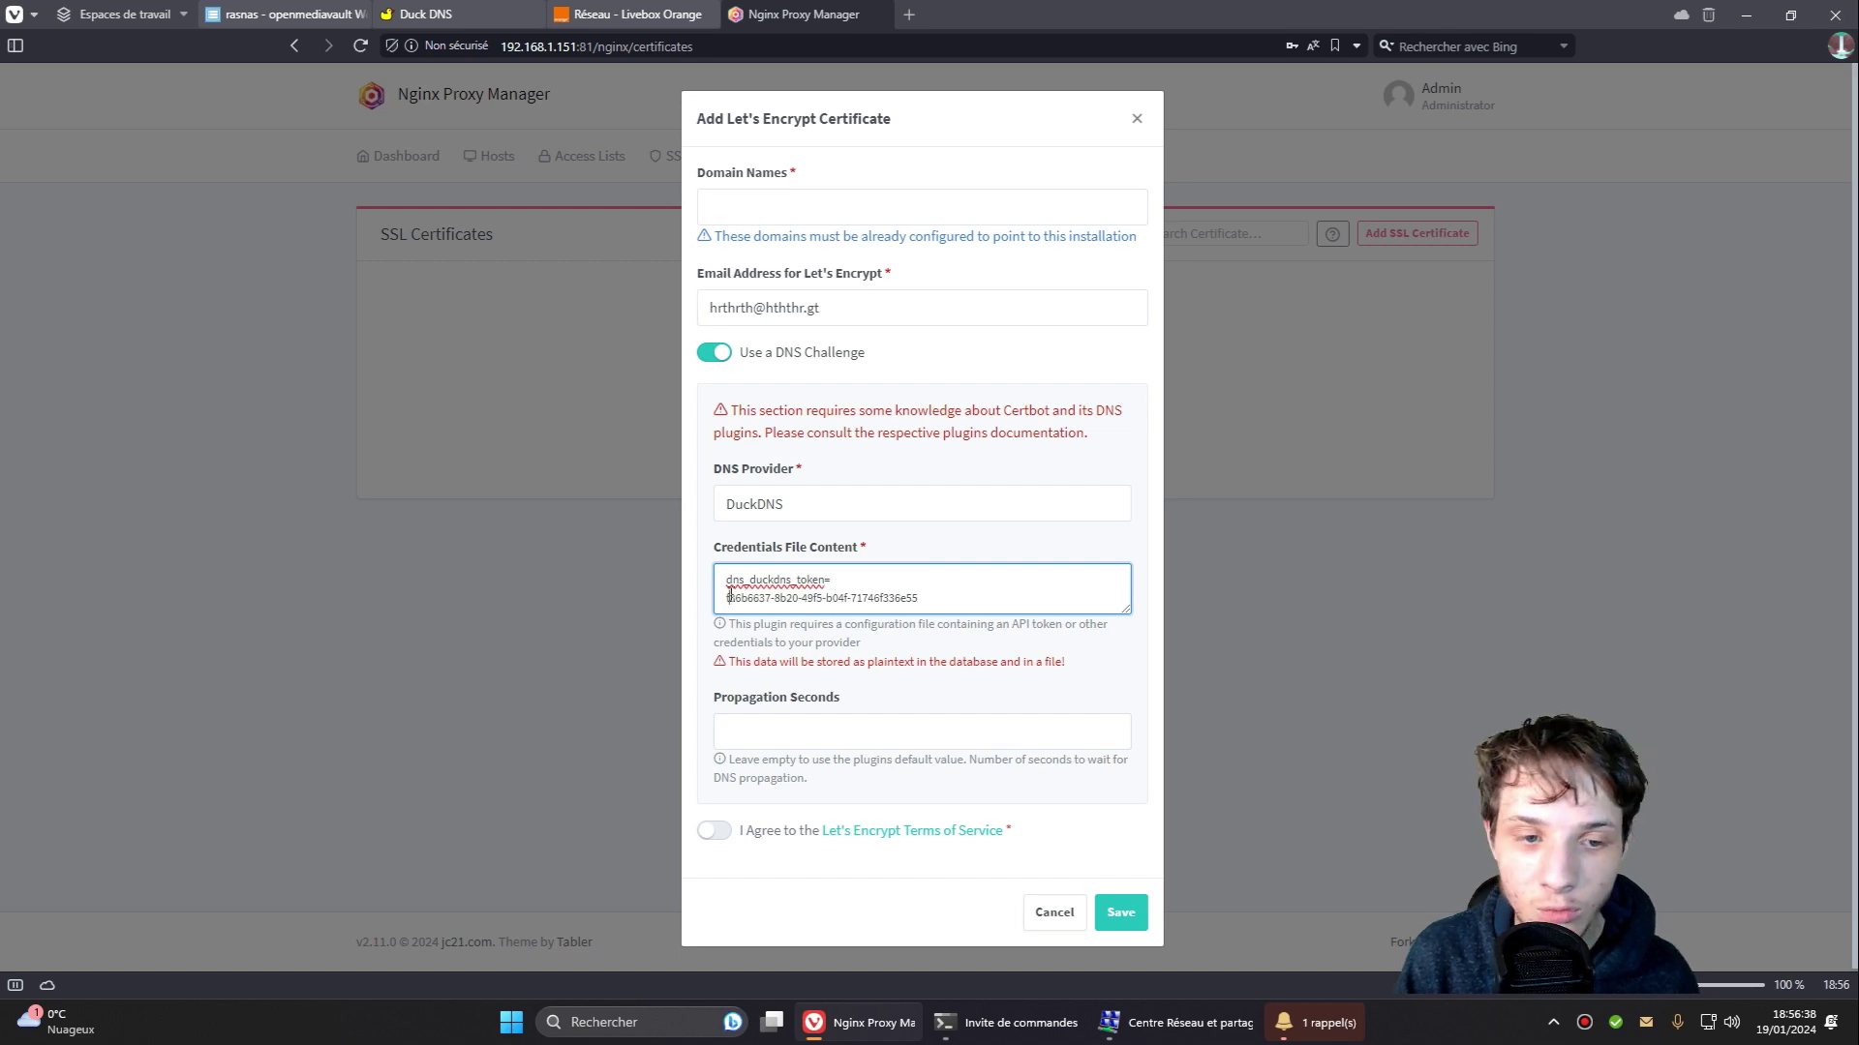
pyautogui.press('BackSpace')
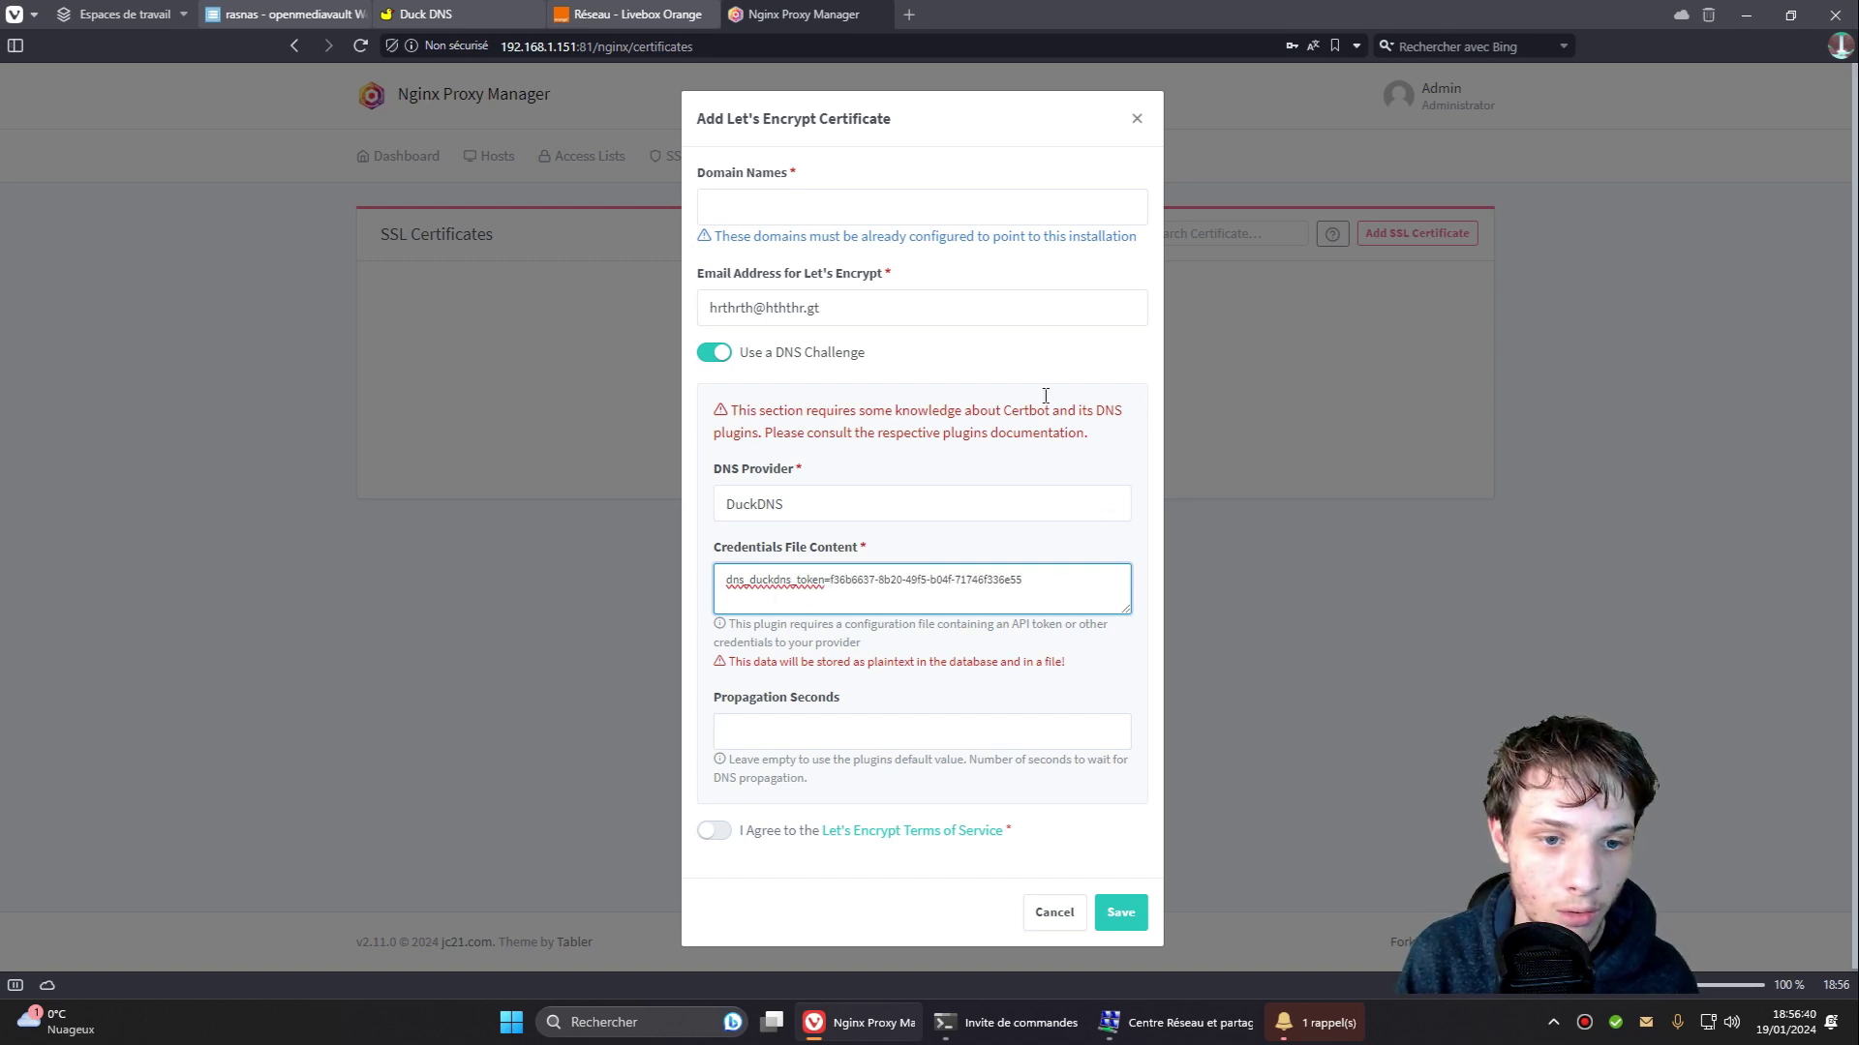
# Step: Begin the domain name as '*.' and look up the subdomain on Duck DNS
pyautogui.click(776, 199)
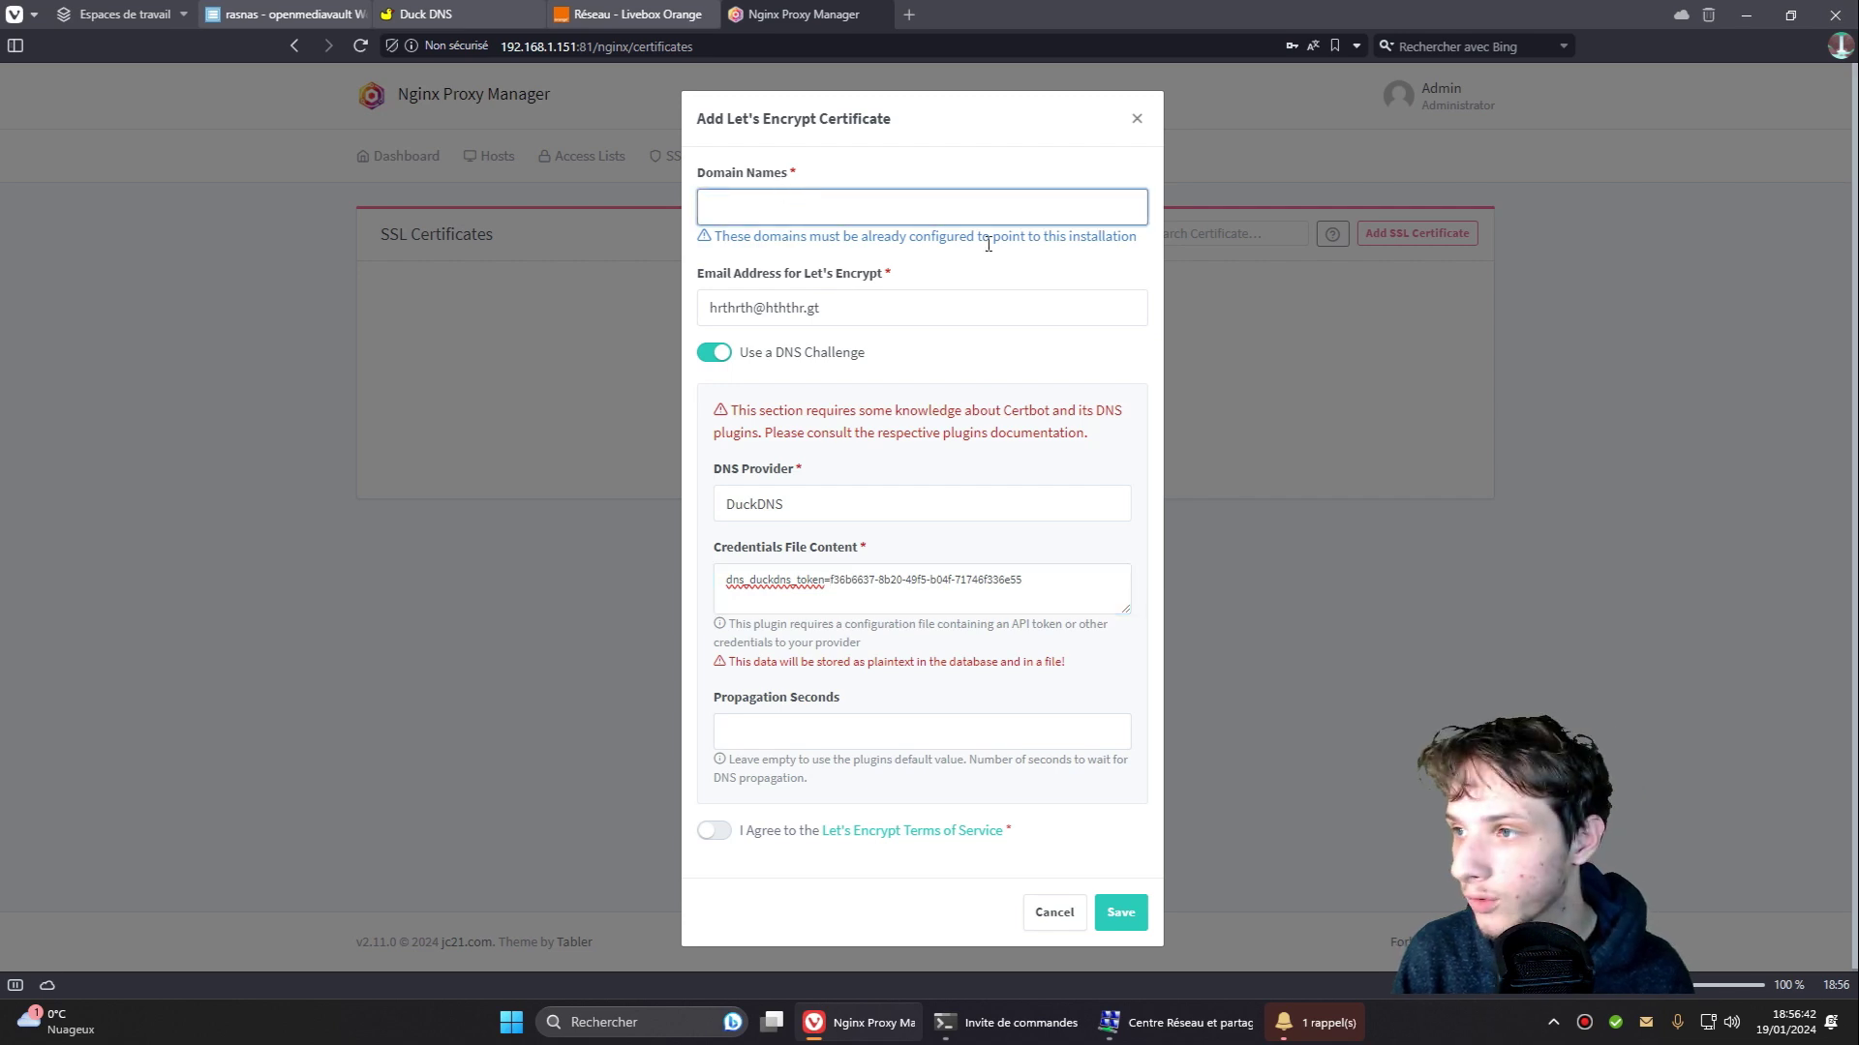
pyautogui.write('*.')
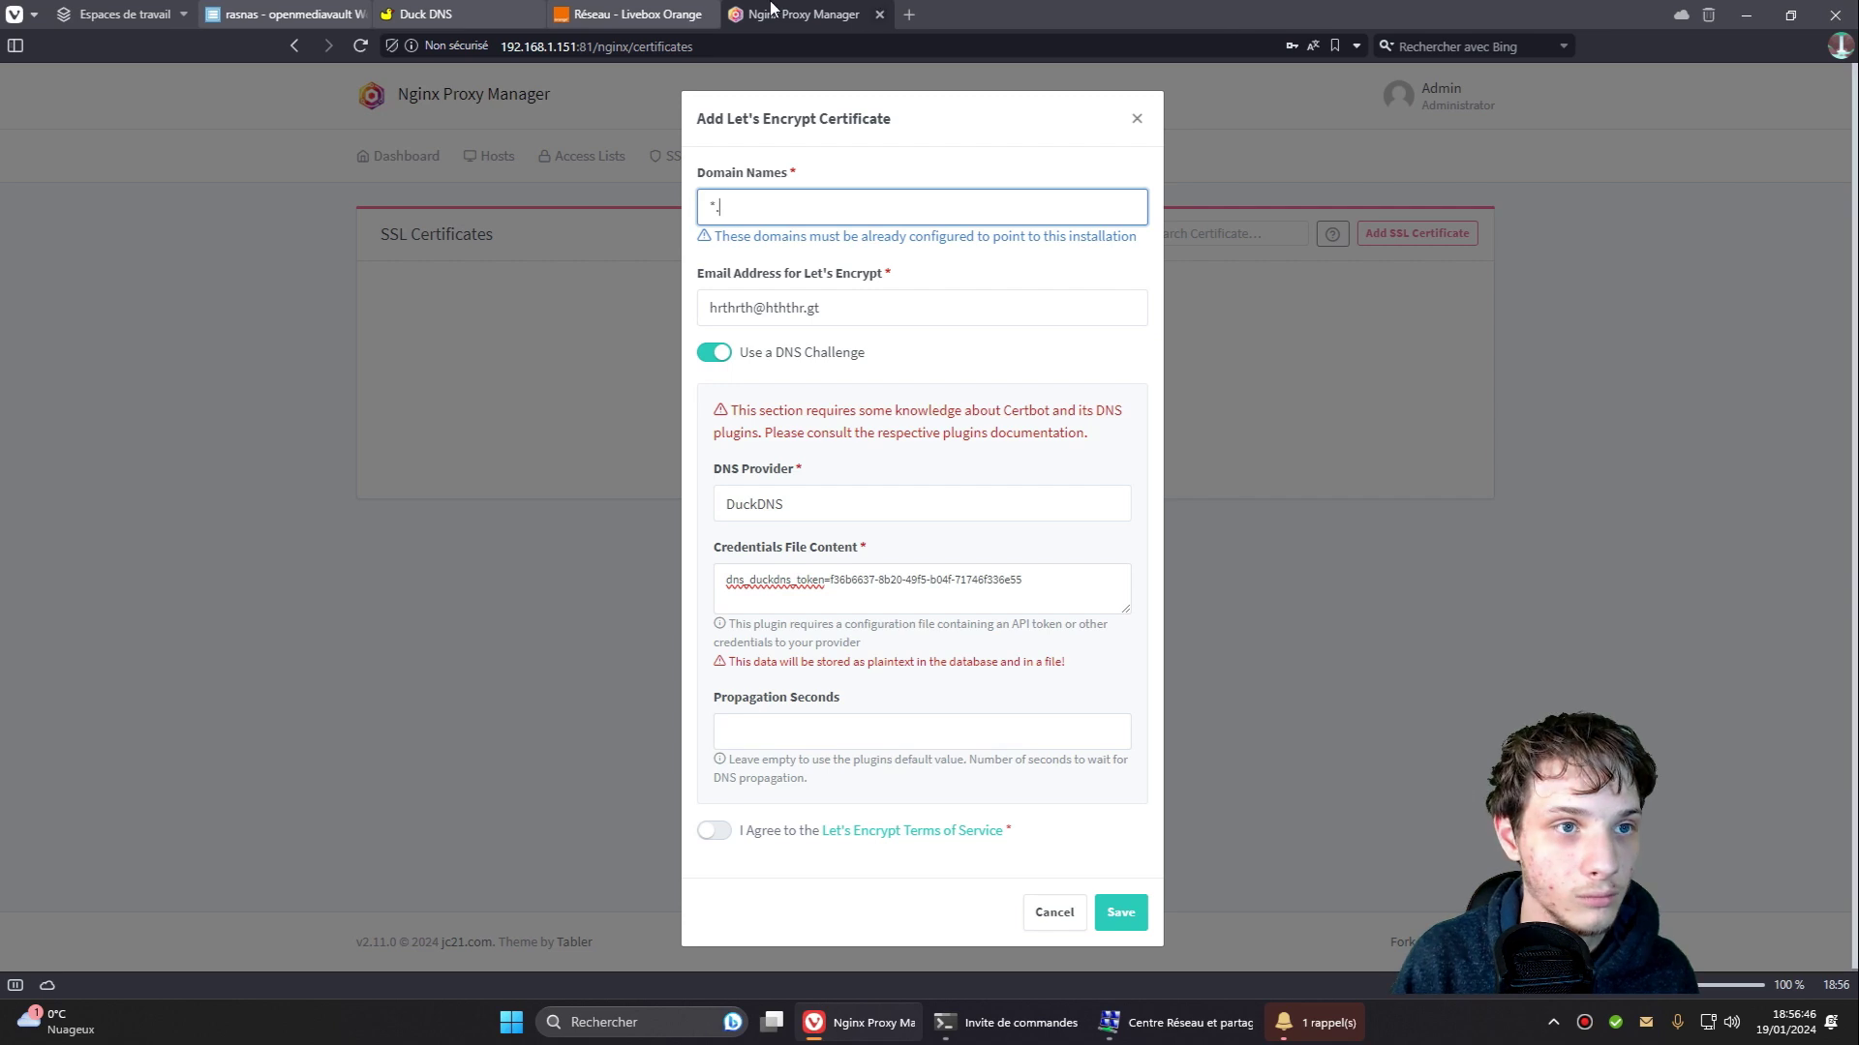
pyautogui.click(455, 14)
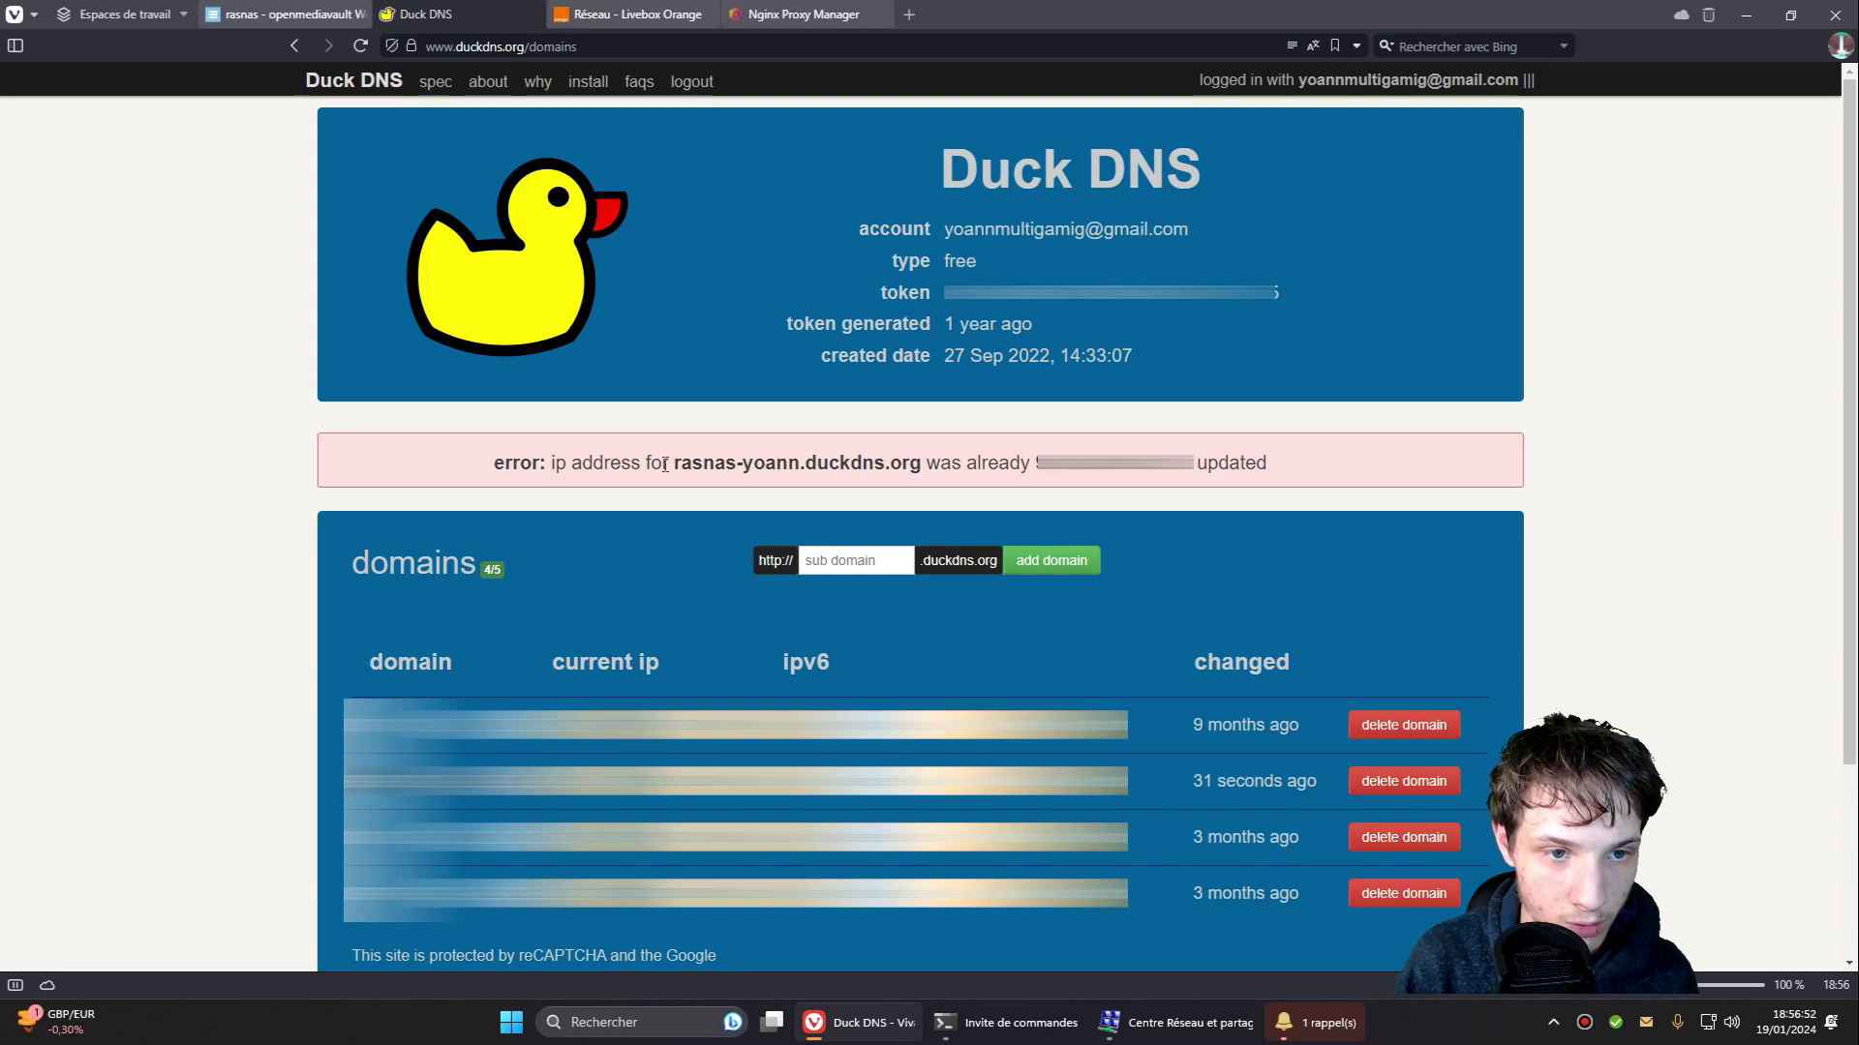
# Step: Copy rasnas-yoann.duckdns.org from the Duck DNS page and paste it into Domain Names
pyautogui.moveTo(674, 463); pyautogui.dragTo(918, 469)
pyautogui.hotkey('ctrl', 'c')
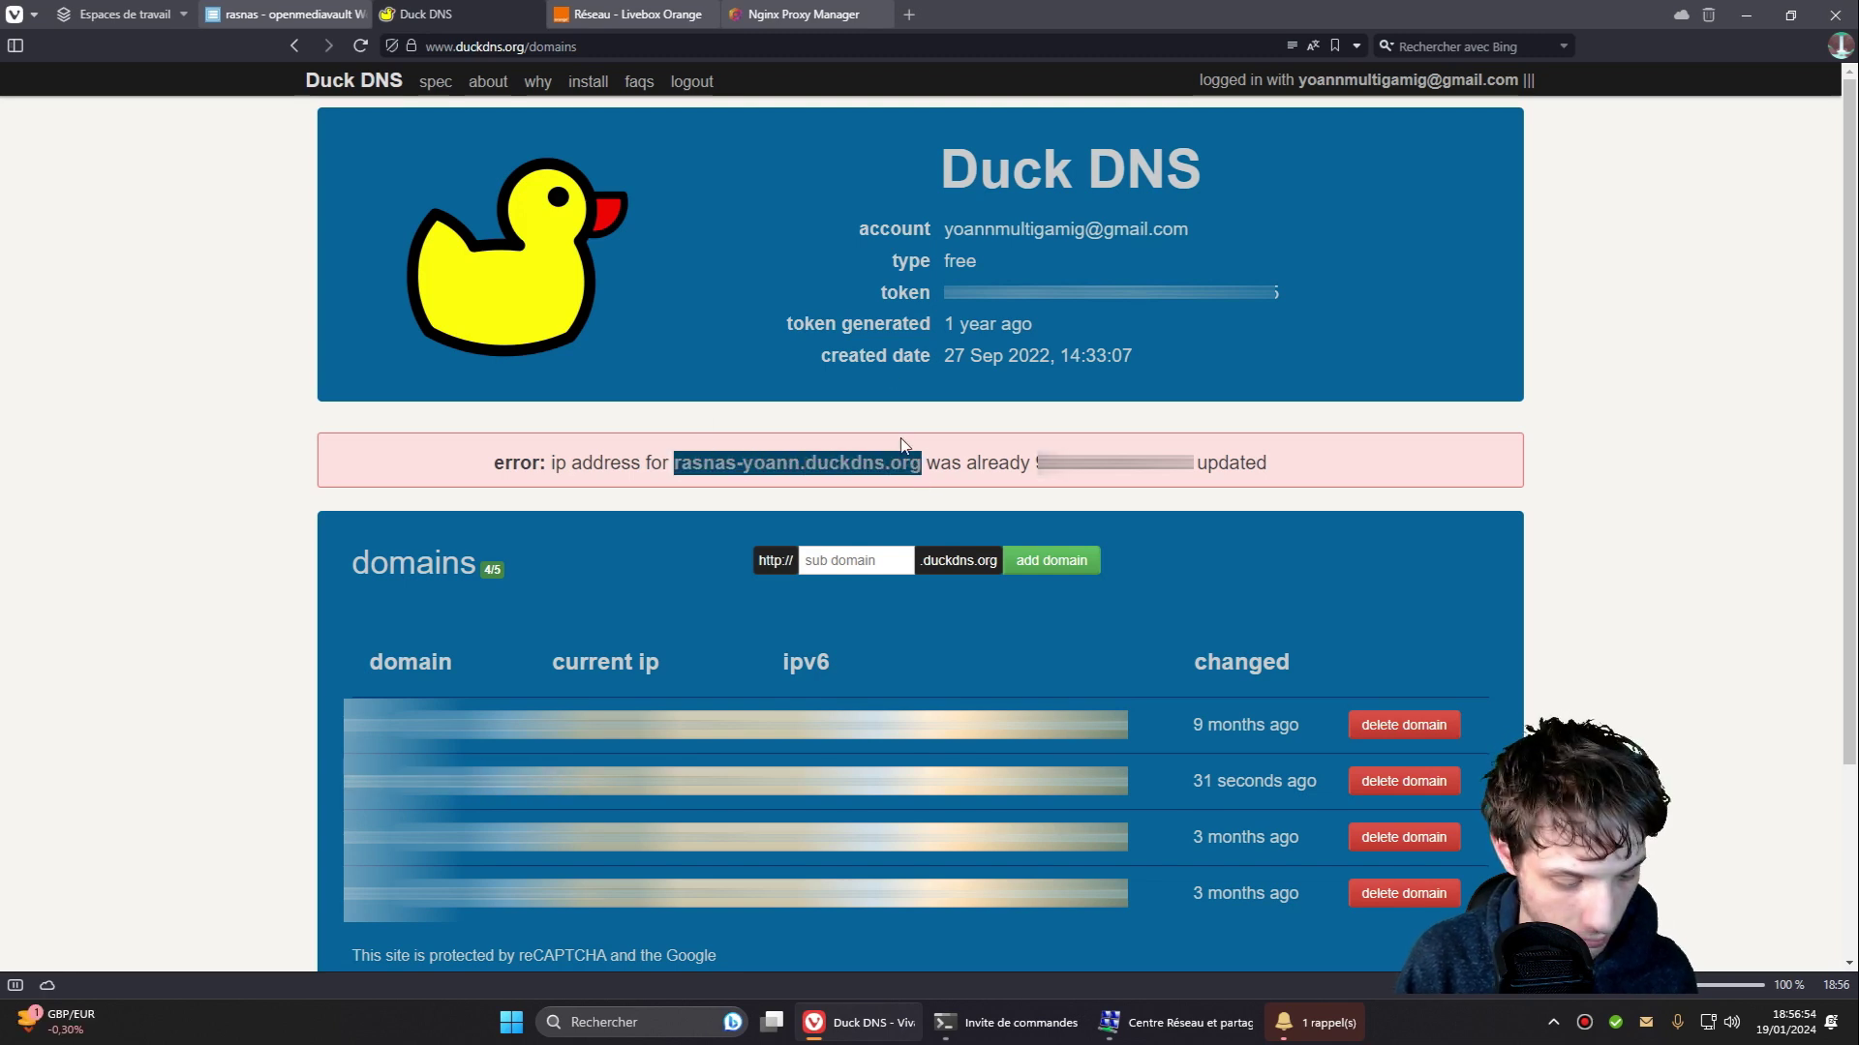
pyautogui.click(808, 8)
pyautogui.click(775, 207)
pyautogui.hotkey('ctrl', 'v')
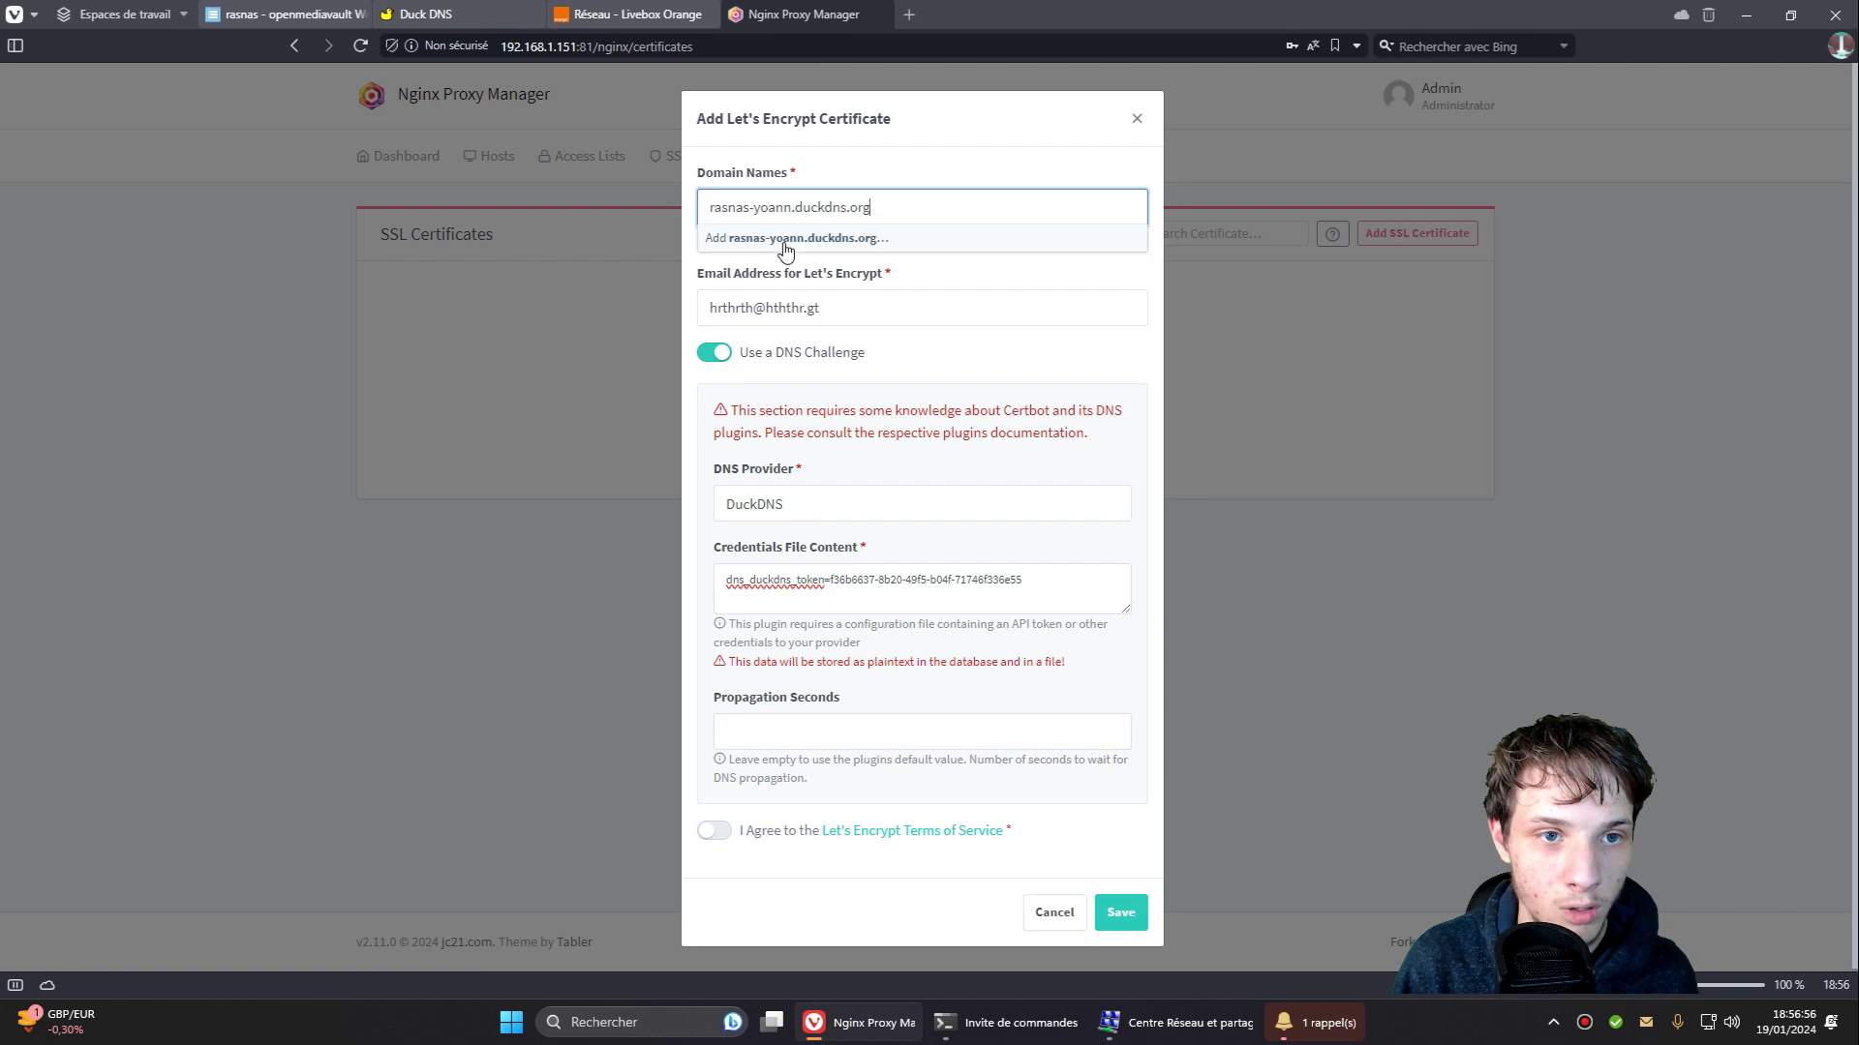
# Step: Add *.rasnas-yoann.duckdns.org as the certificate's wildcard domain entry
pyautogui.click(709, 218)
pyautogui.write('*.')
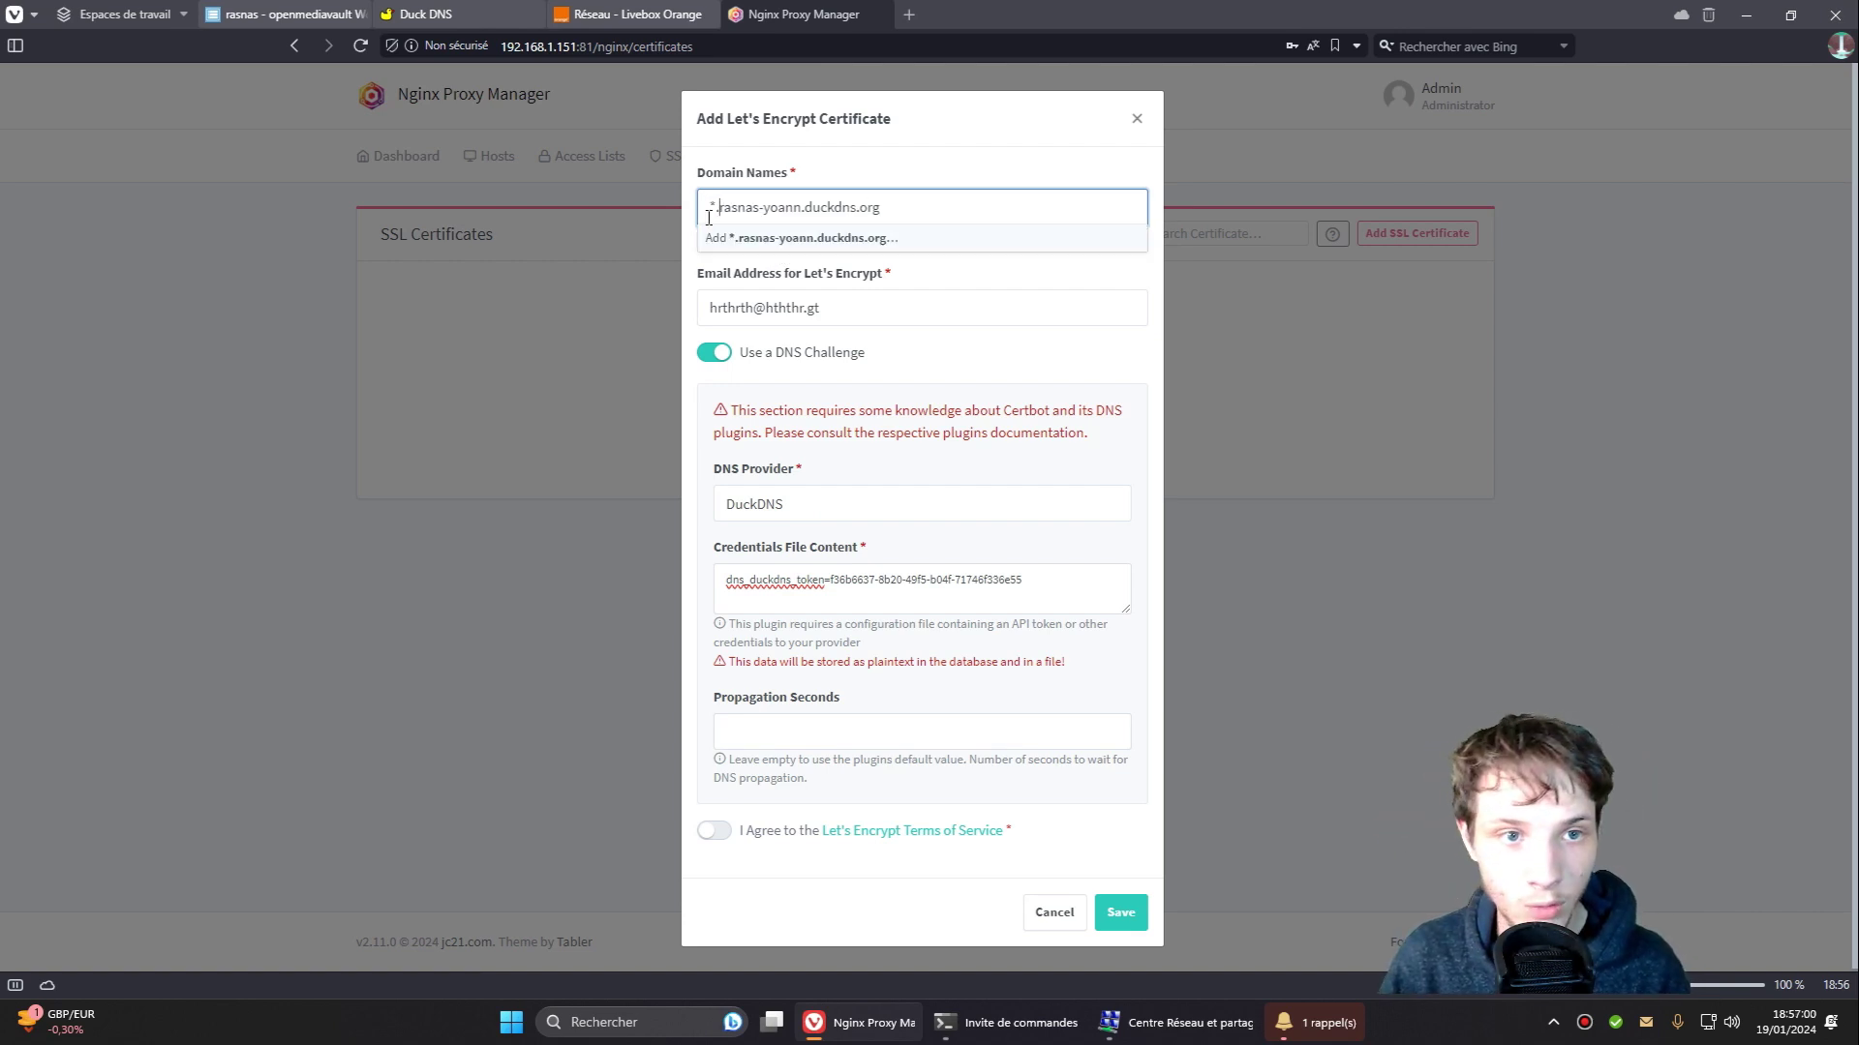
pyautogui.click(743, 242)
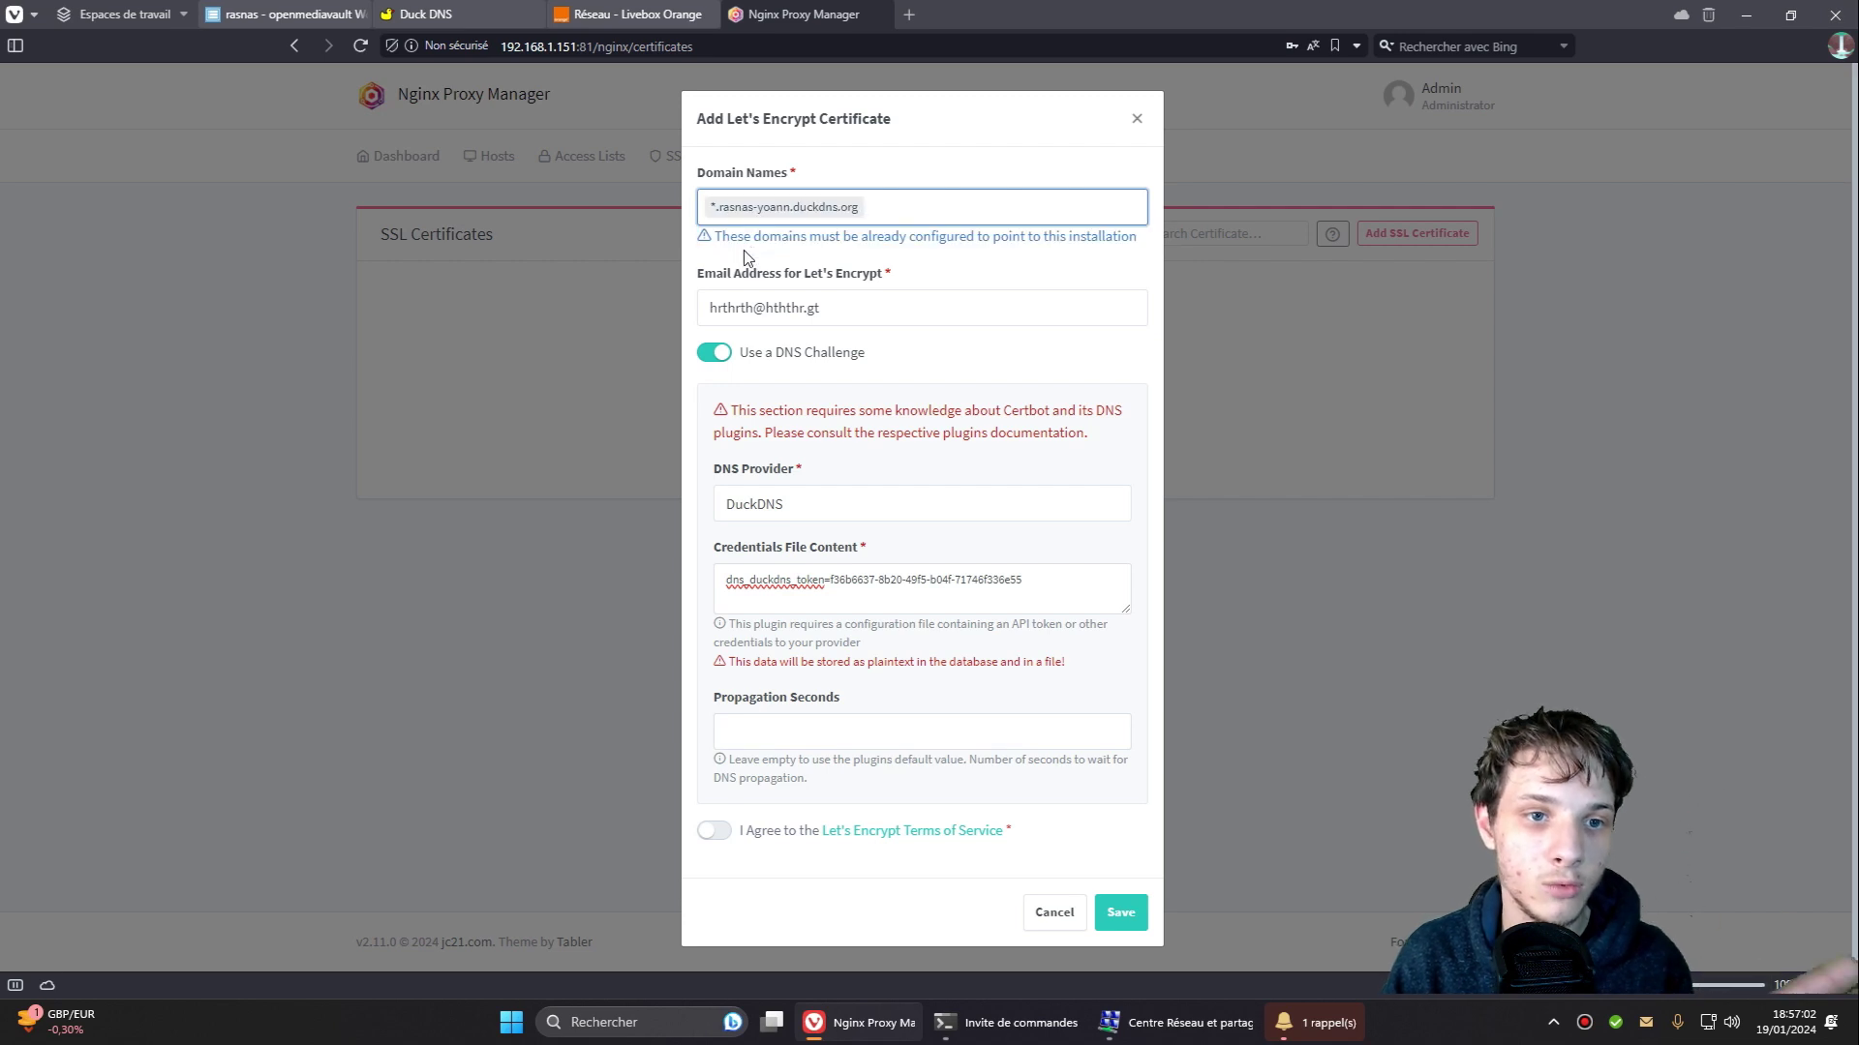
# Step: Accept the Let's Encrypt terms, submit the request and clear desktop notifications
pyautogui.click(741, 831)
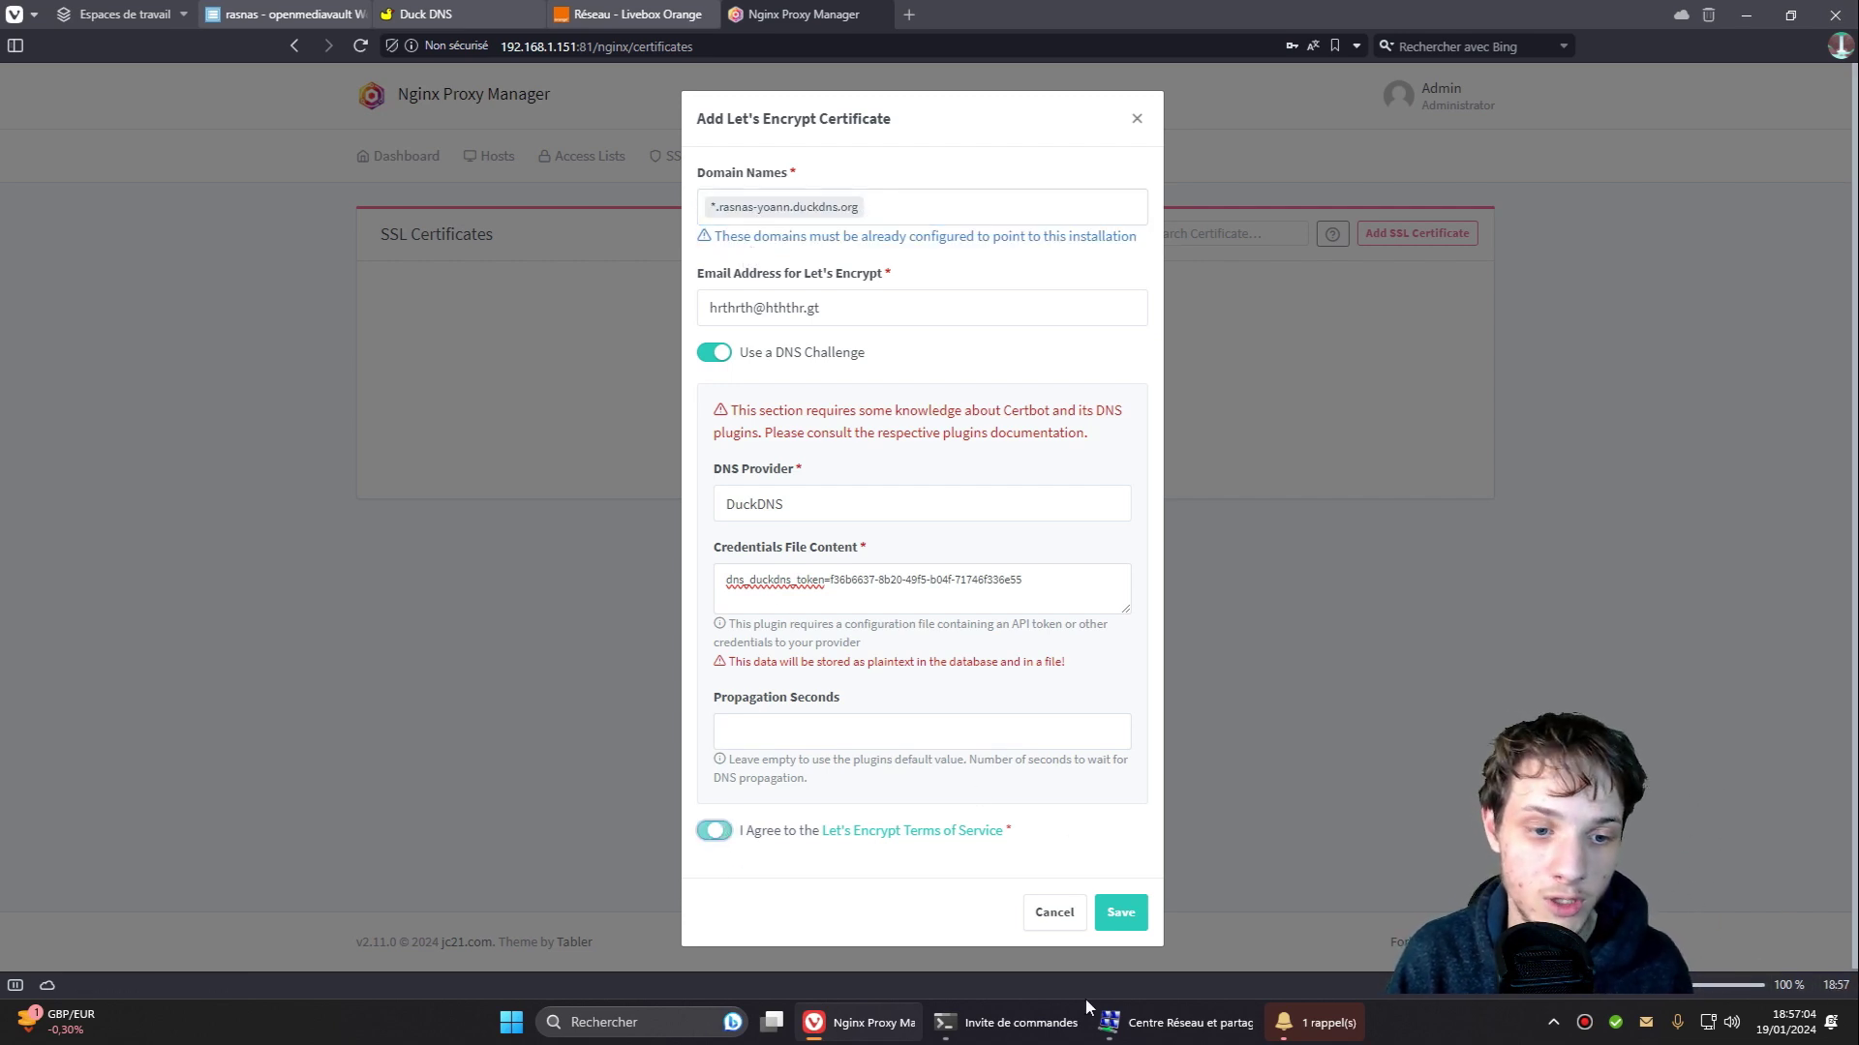
pyautogui.click(1135, 924)
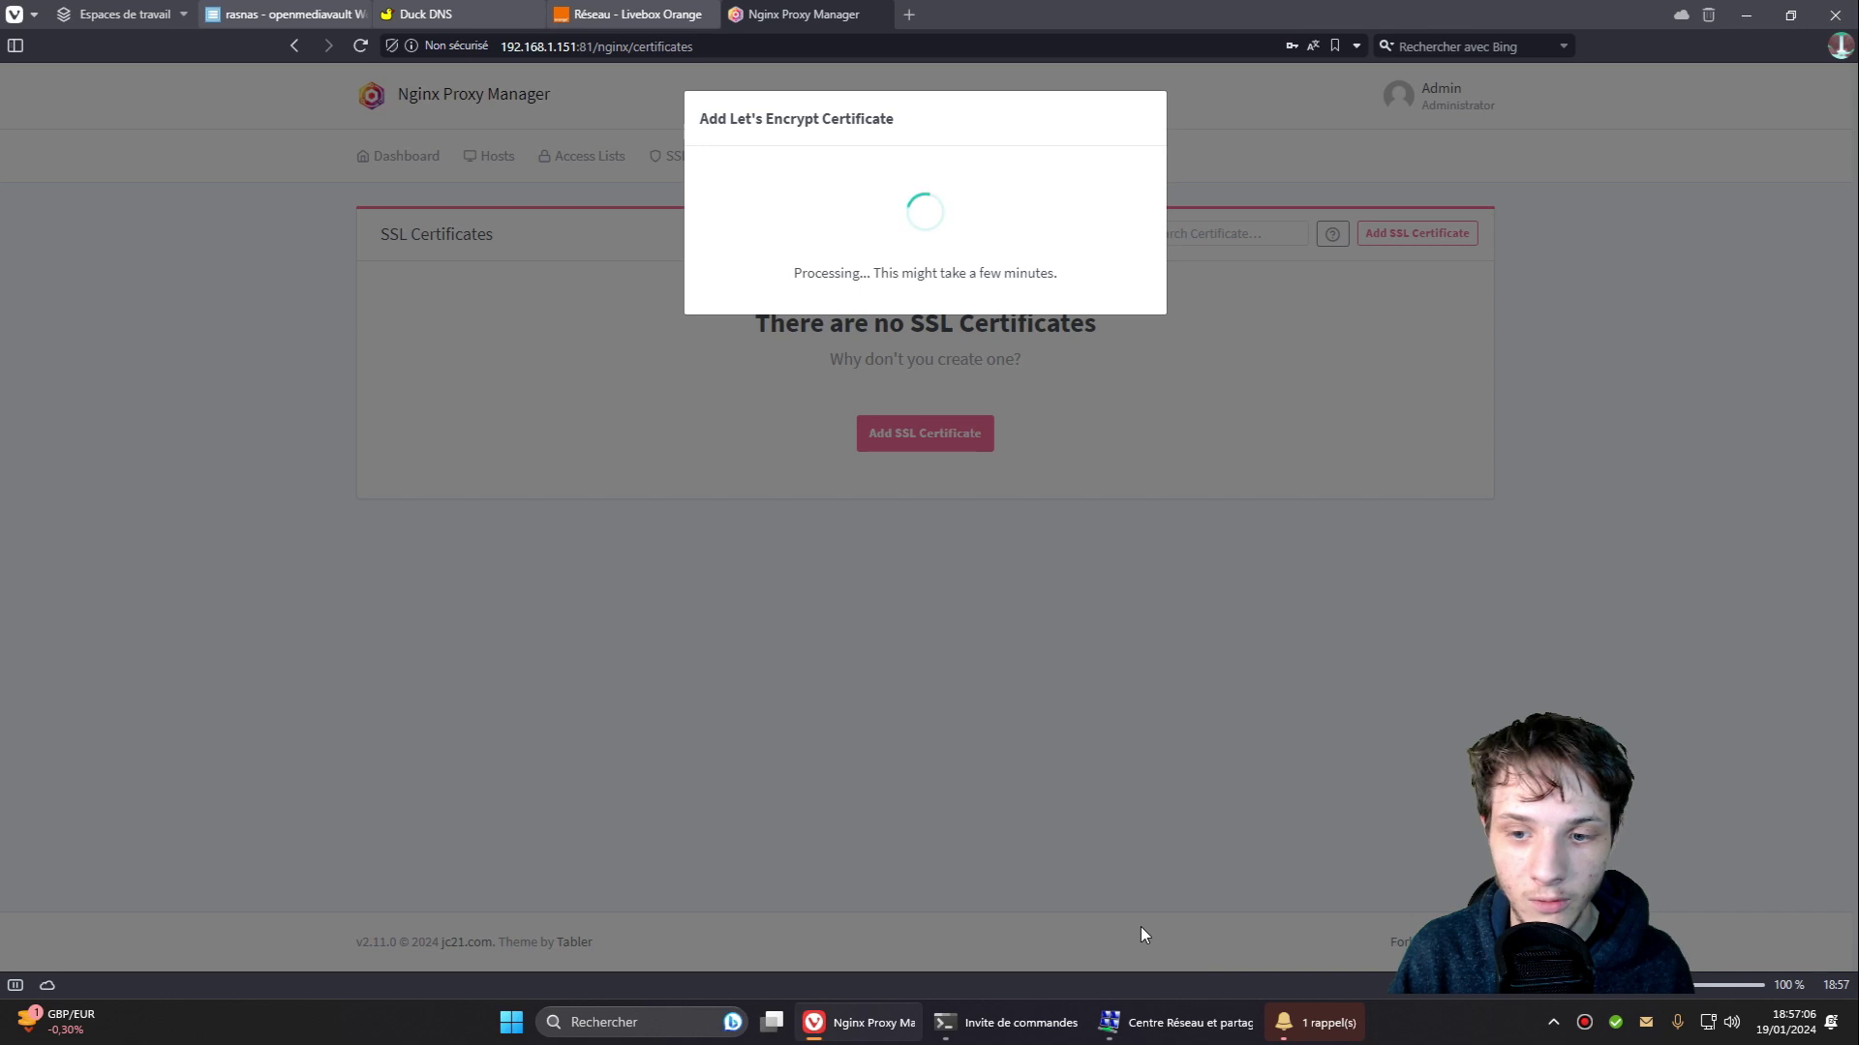
pyautogui.click(1819, 1022)
pyautogui.click(1786, 31)
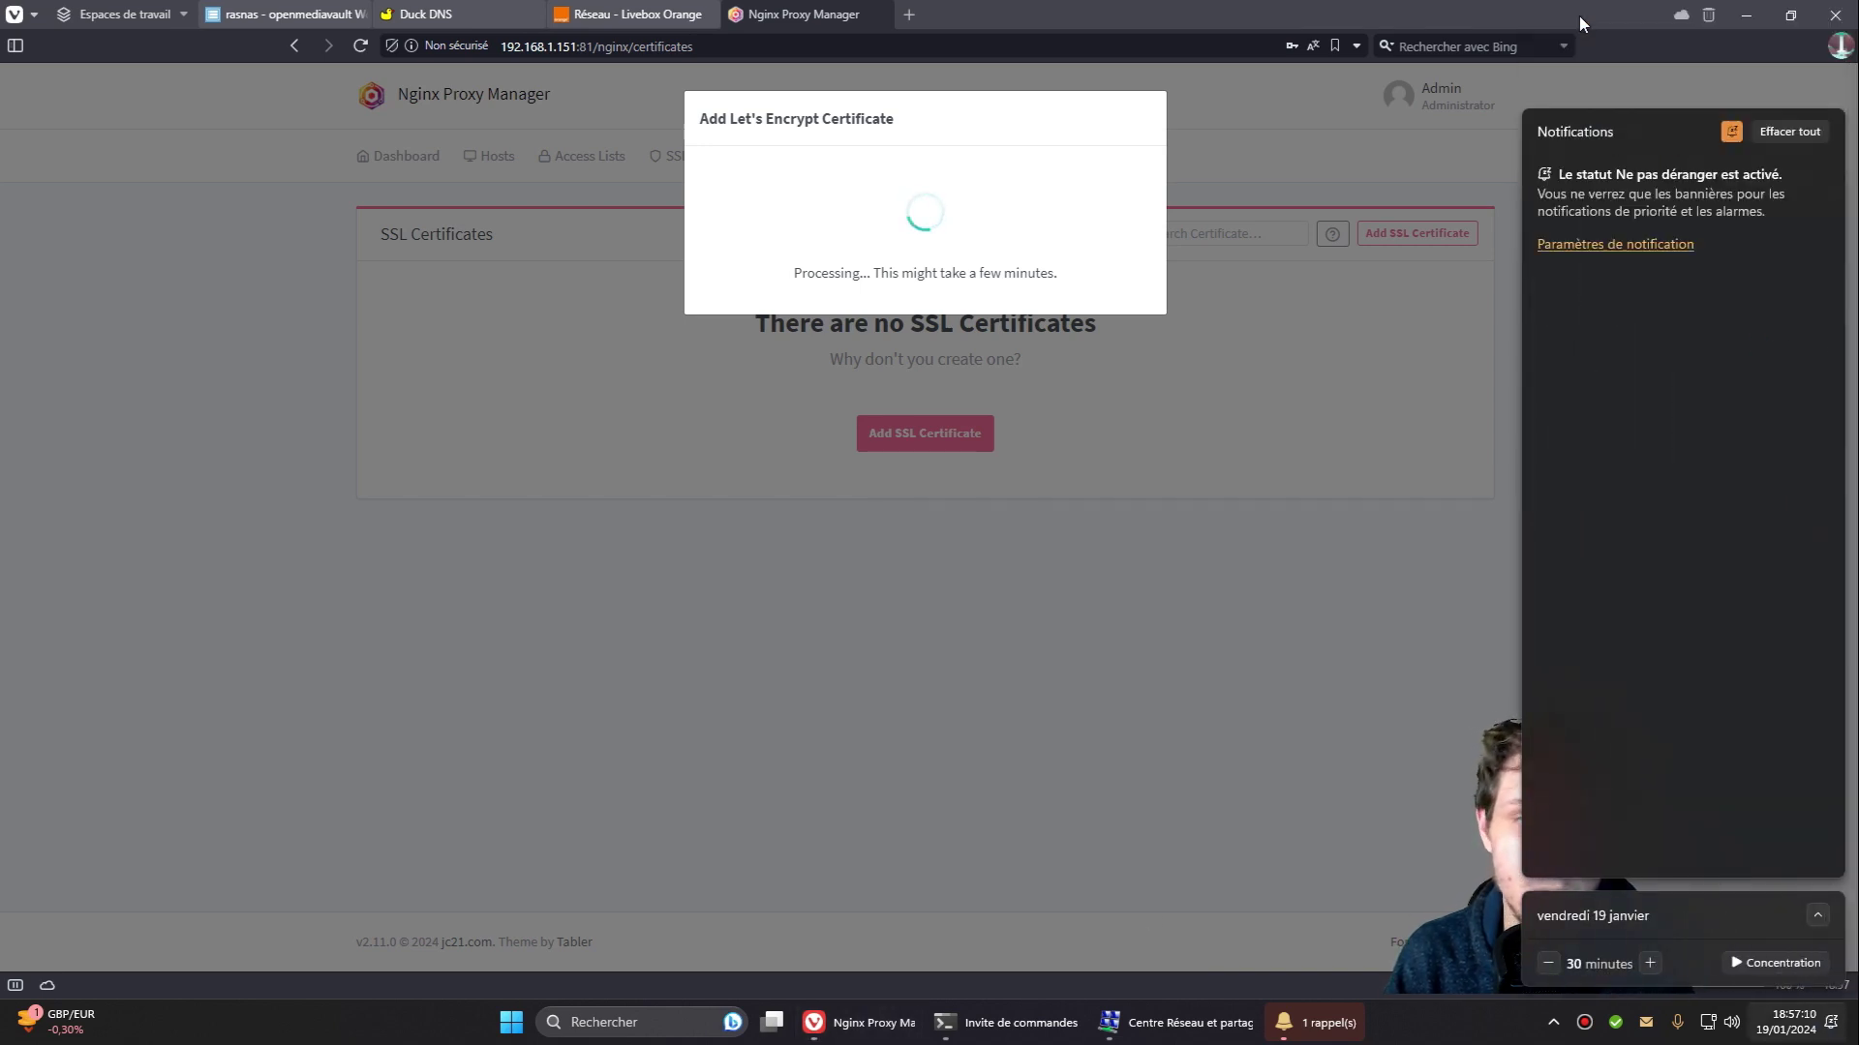
# Step: Log back into the Livebox administration with the admin password
pyautogui.click(703, 11)
pyautogui.click(794, 13)
pyautogui.click(630, 14)
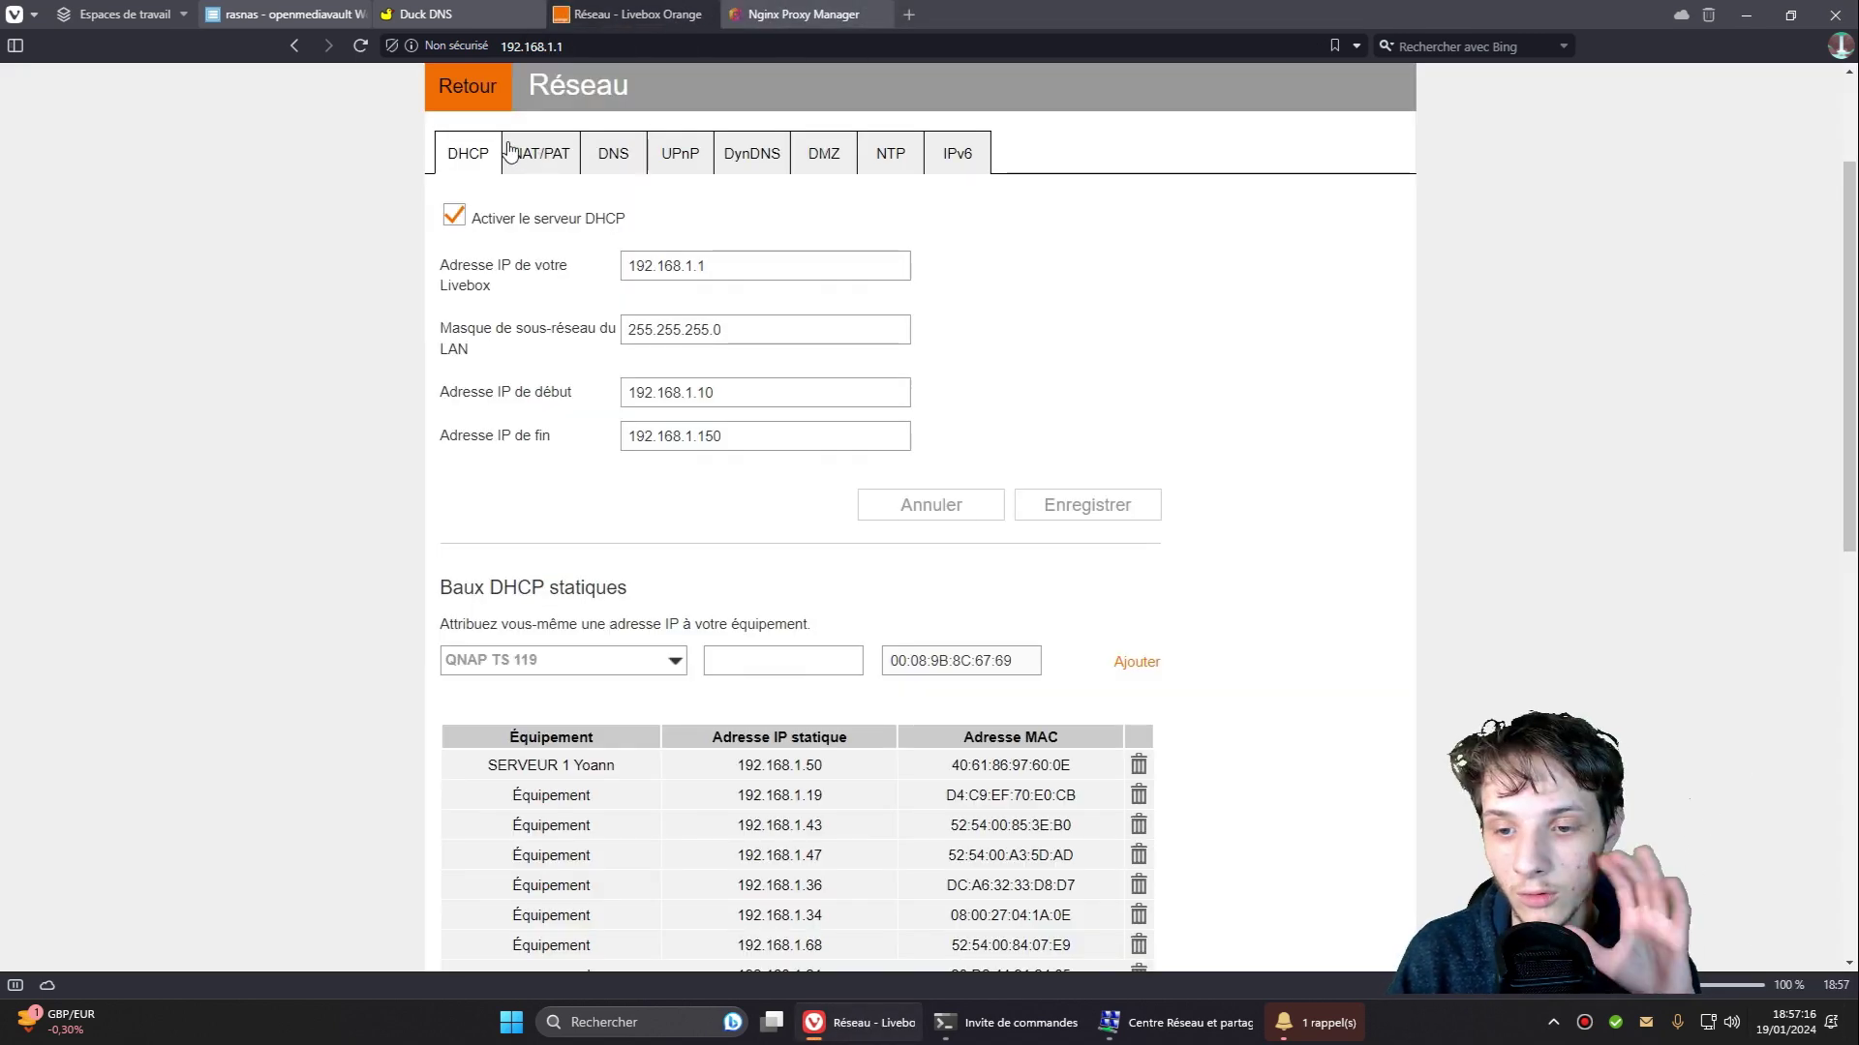
pyautogui.click(468, 92)
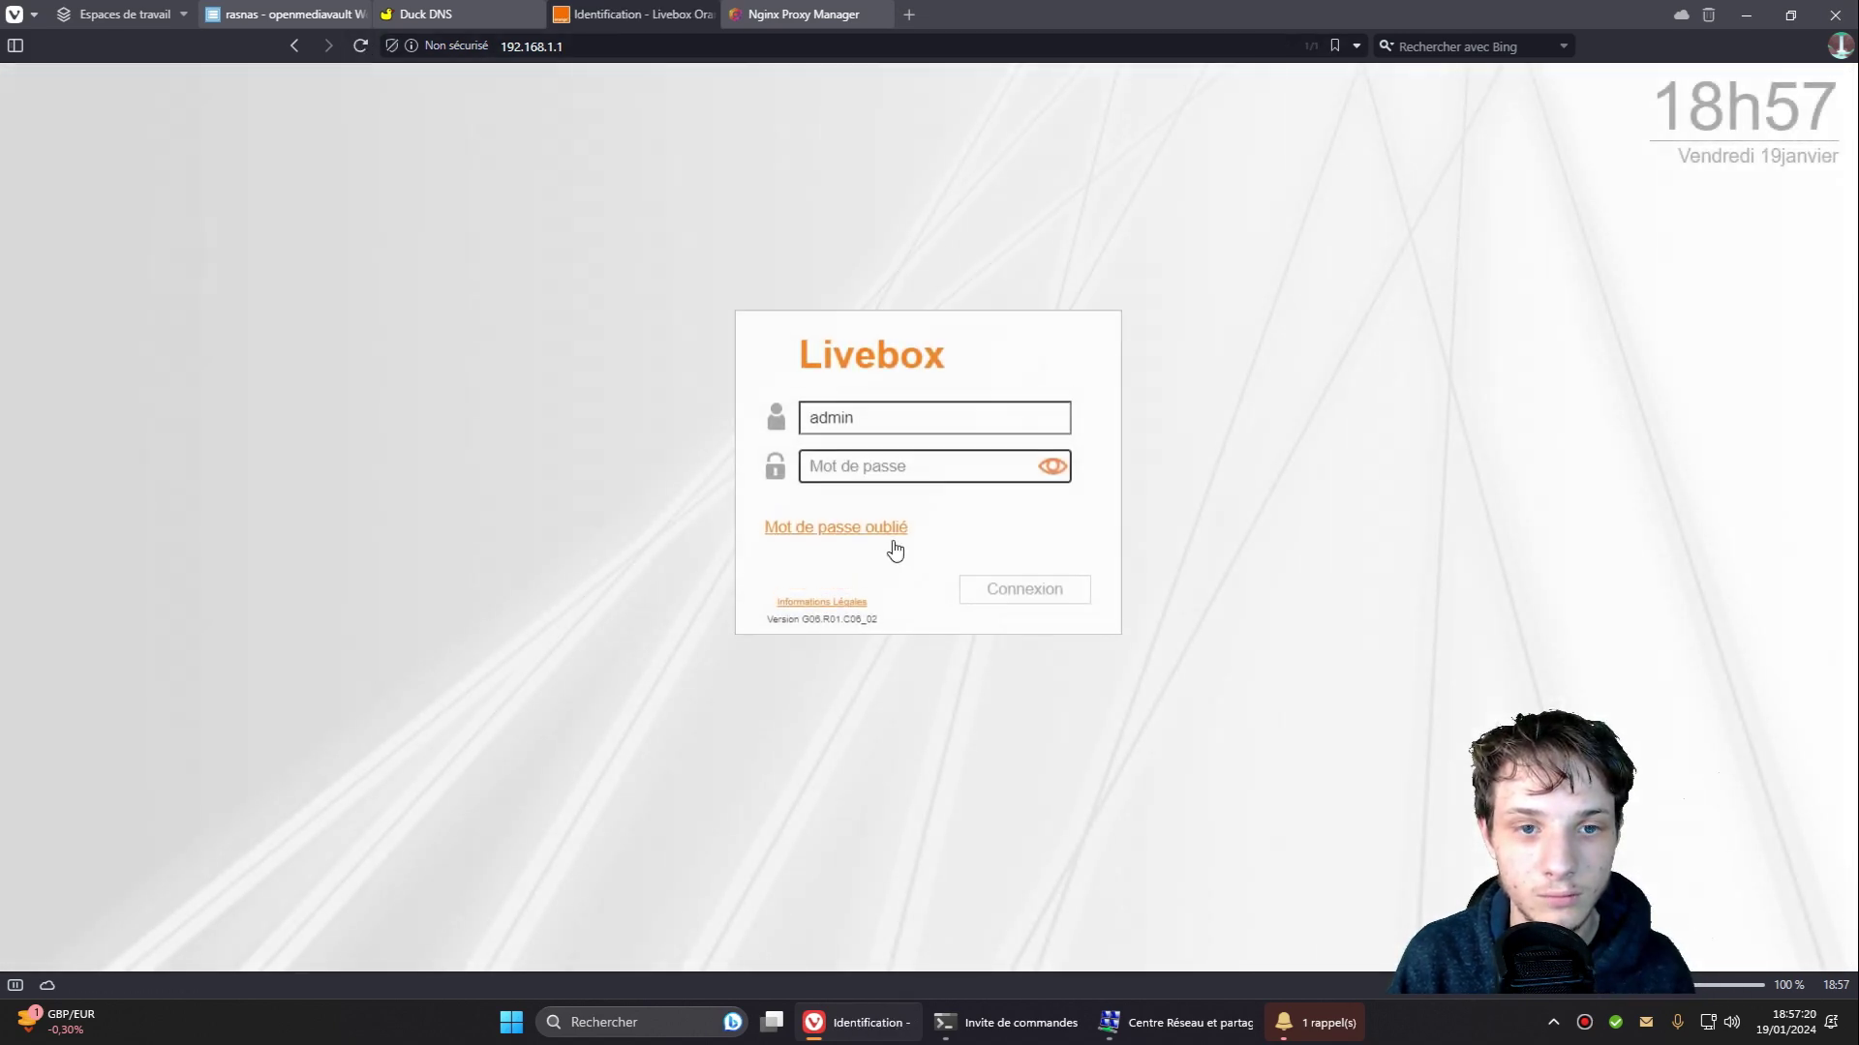
pyautogui.write('•••')
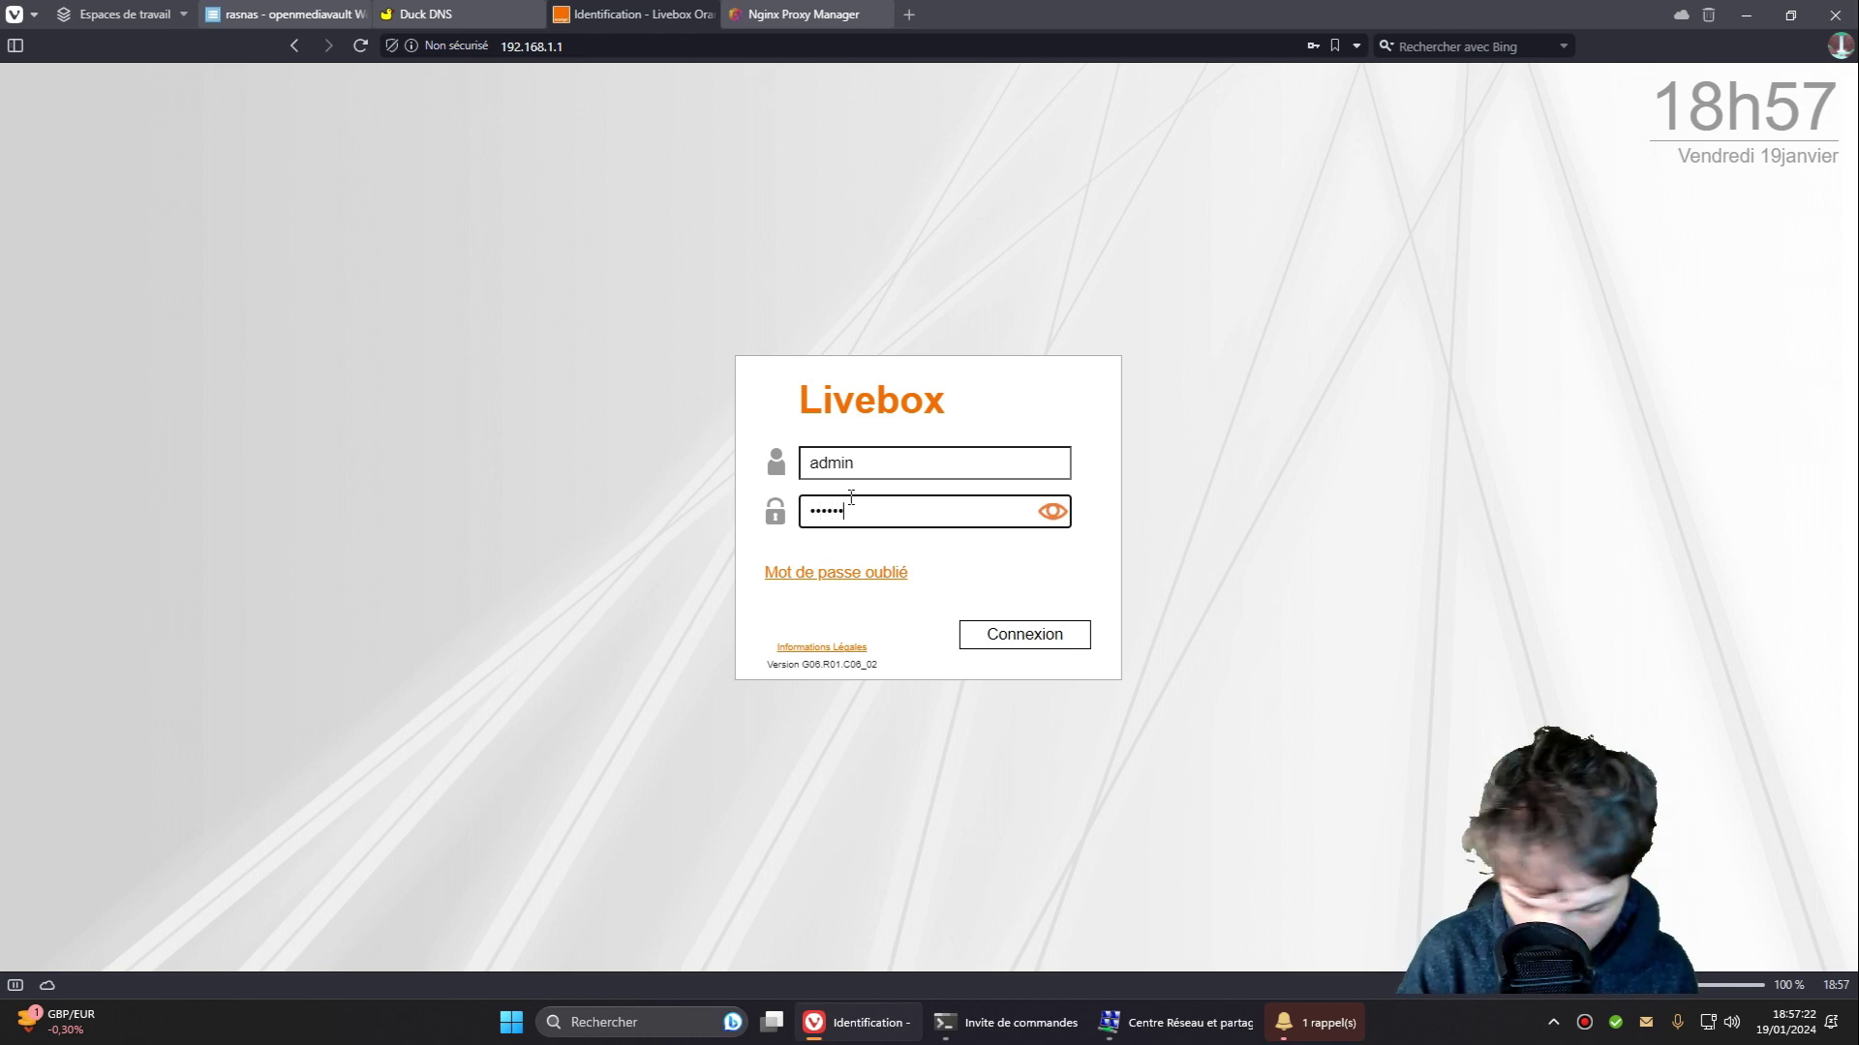
pyautogui.write('•••••')
pyautogui.press('Return')
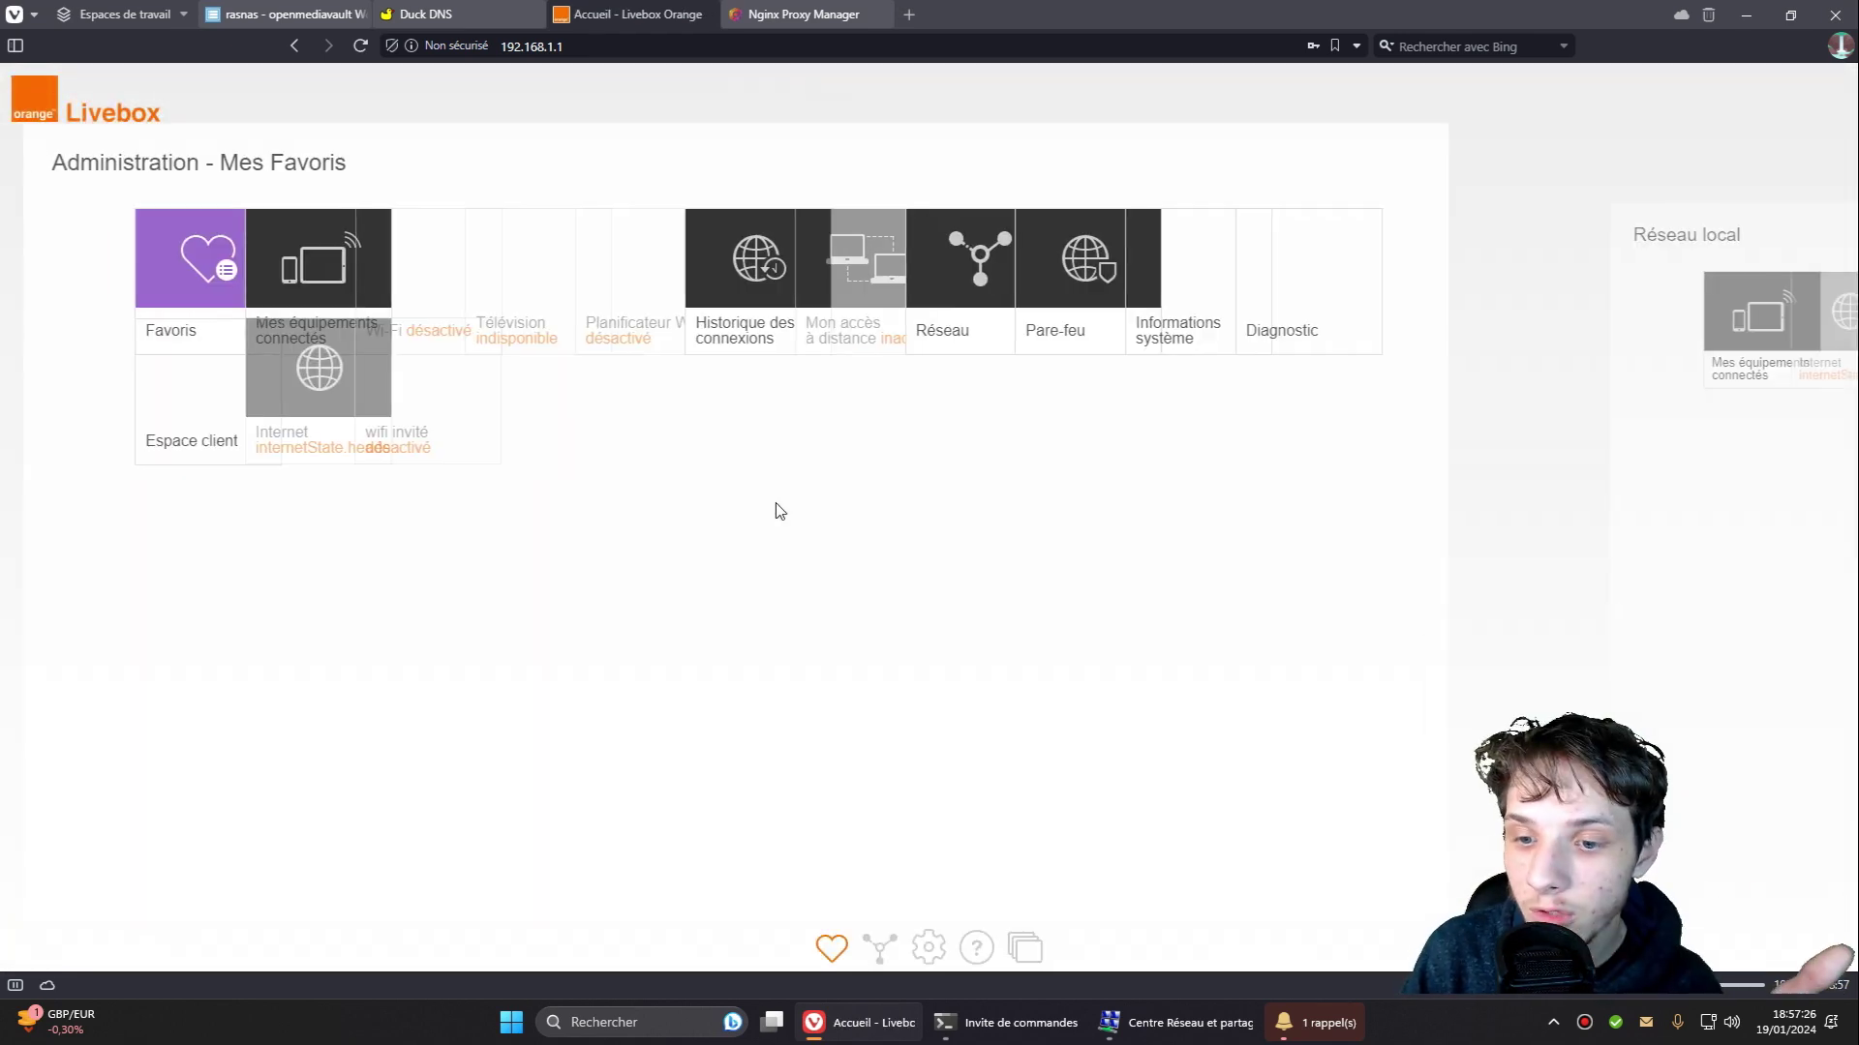
# Step: Open the Réseau section's NAT/PAT port-forwarding rules
pyautogui.click(1367, 328)
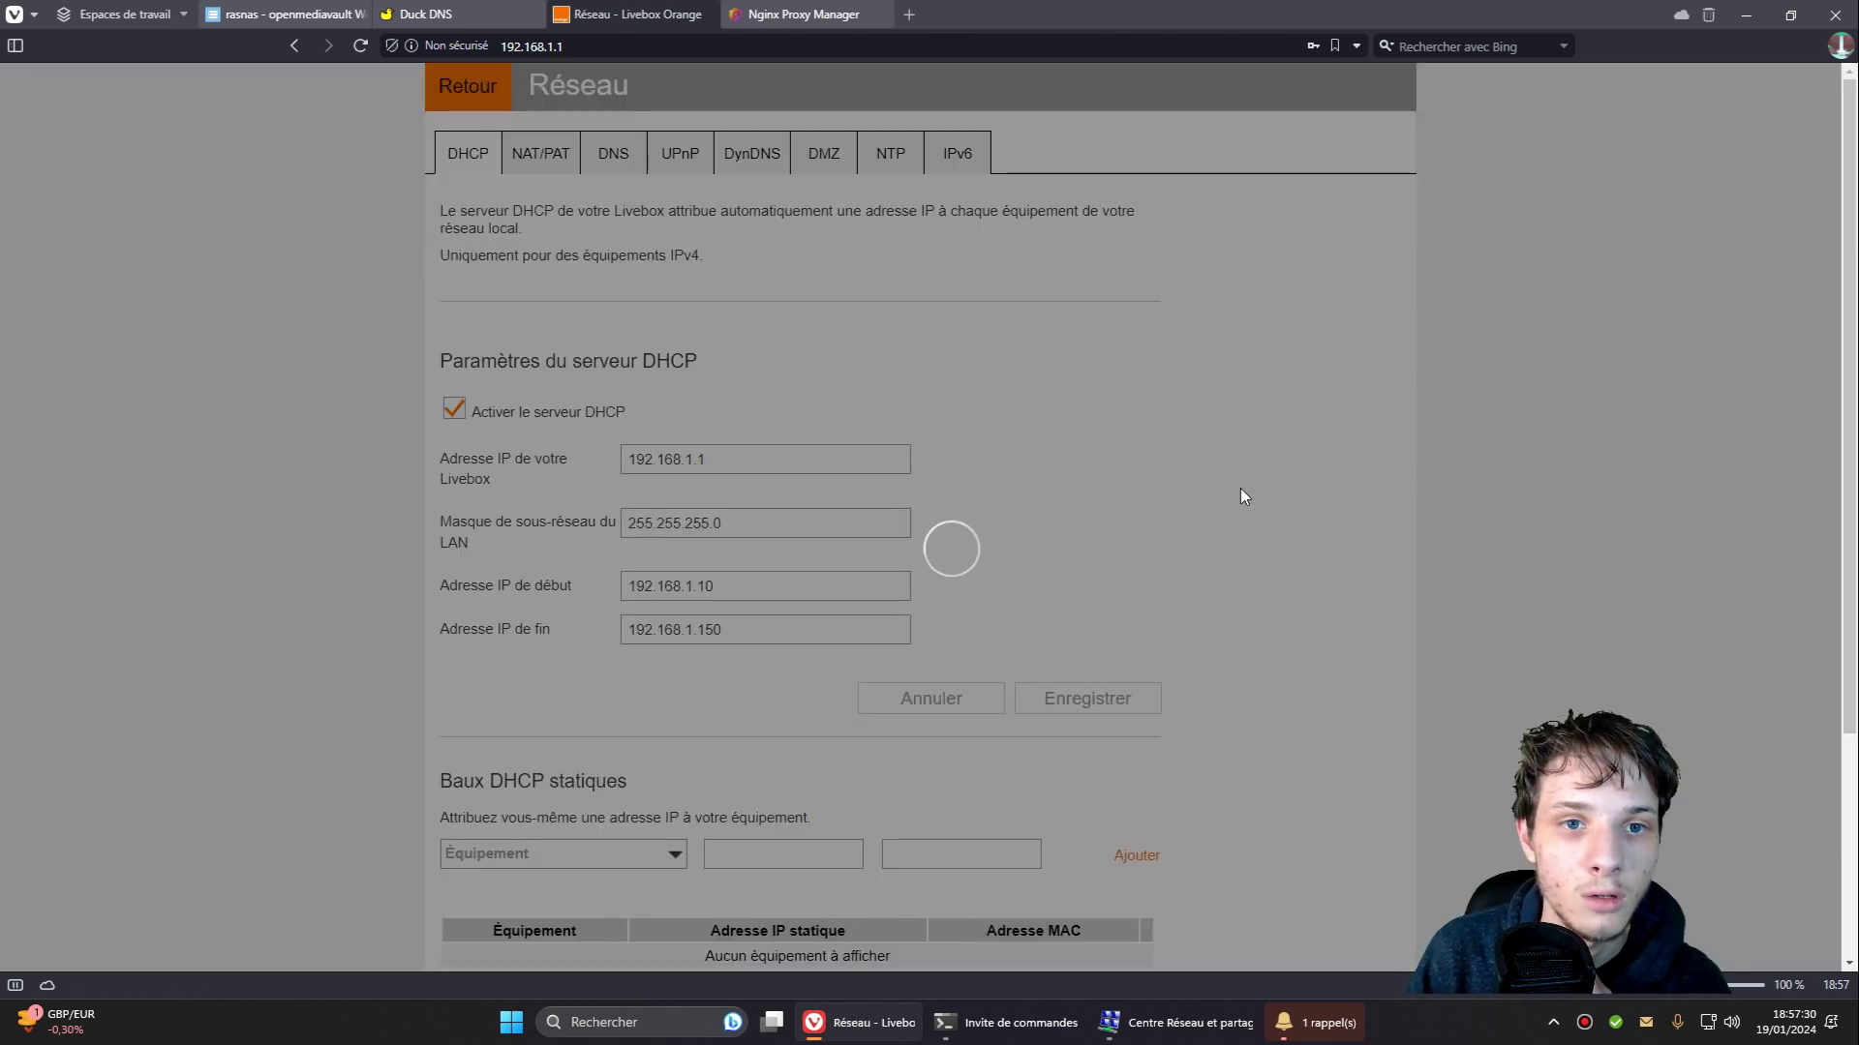
pyautogui.click(794, 15)
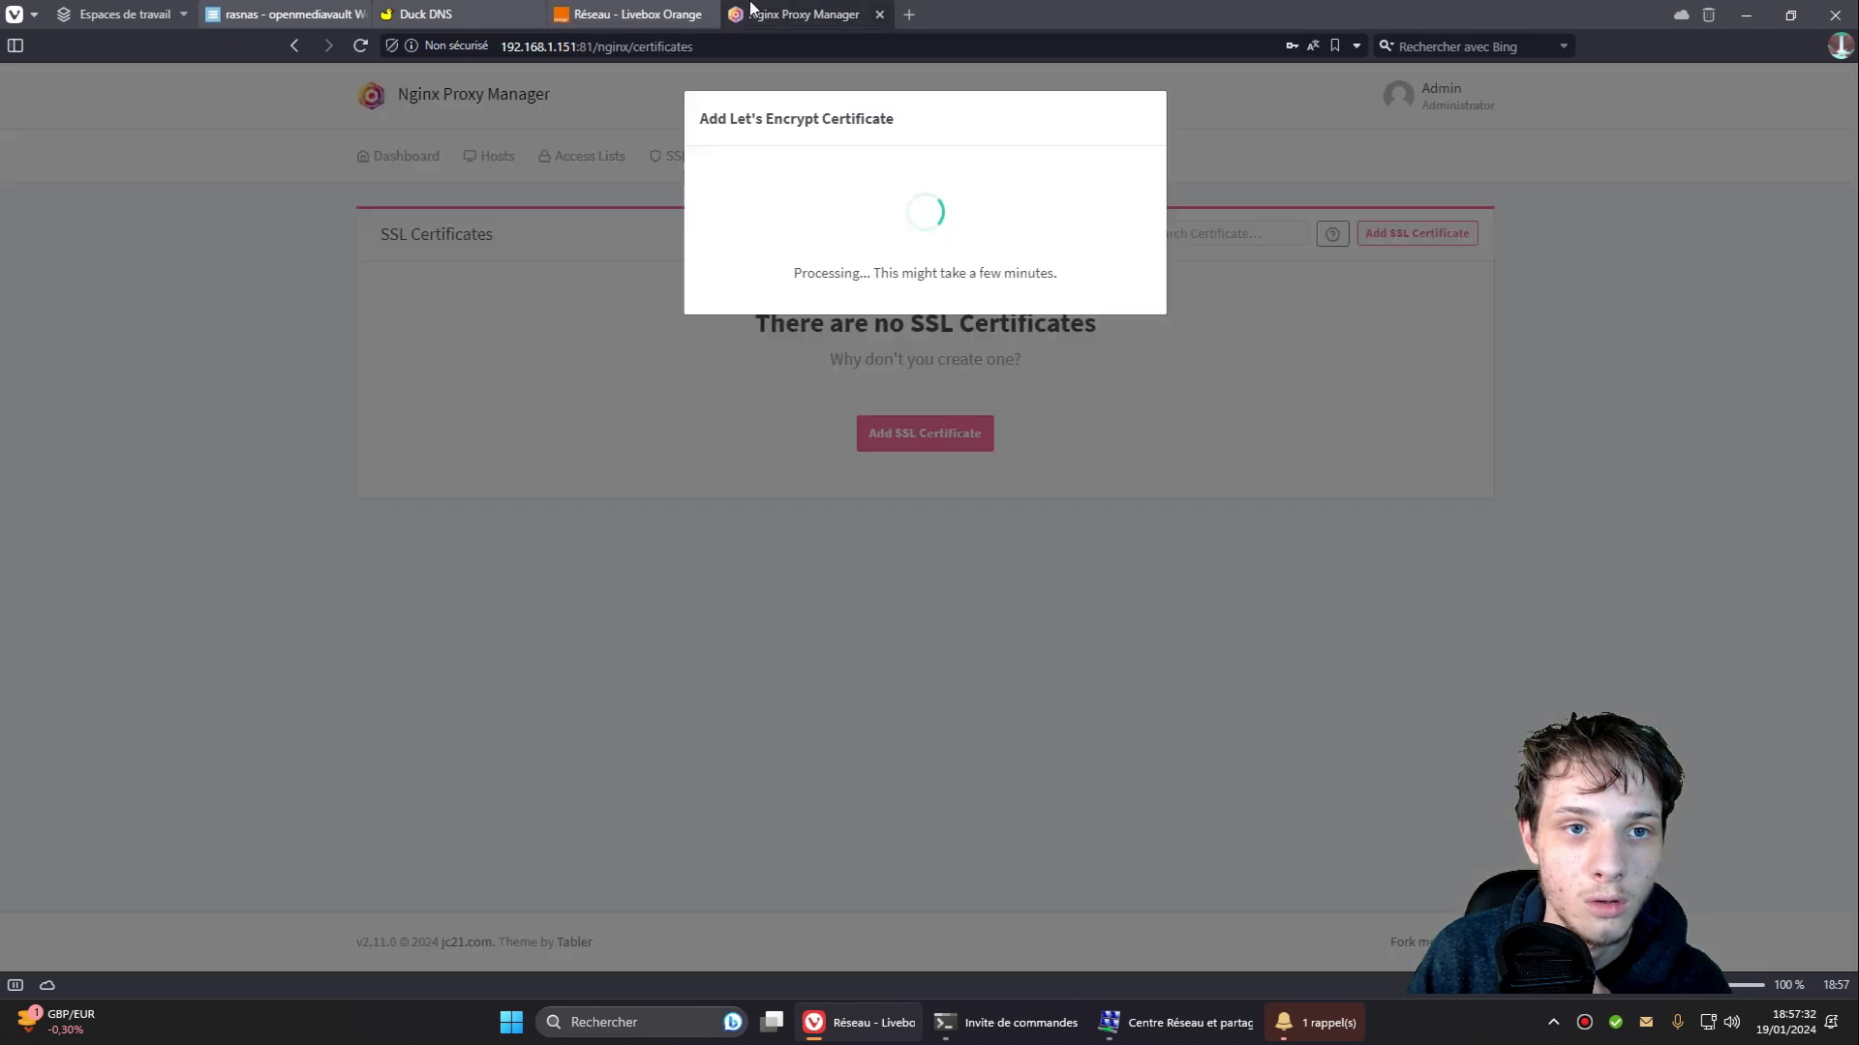
pyautogui.click(634, 15)
pyautogui.click(534, 153)
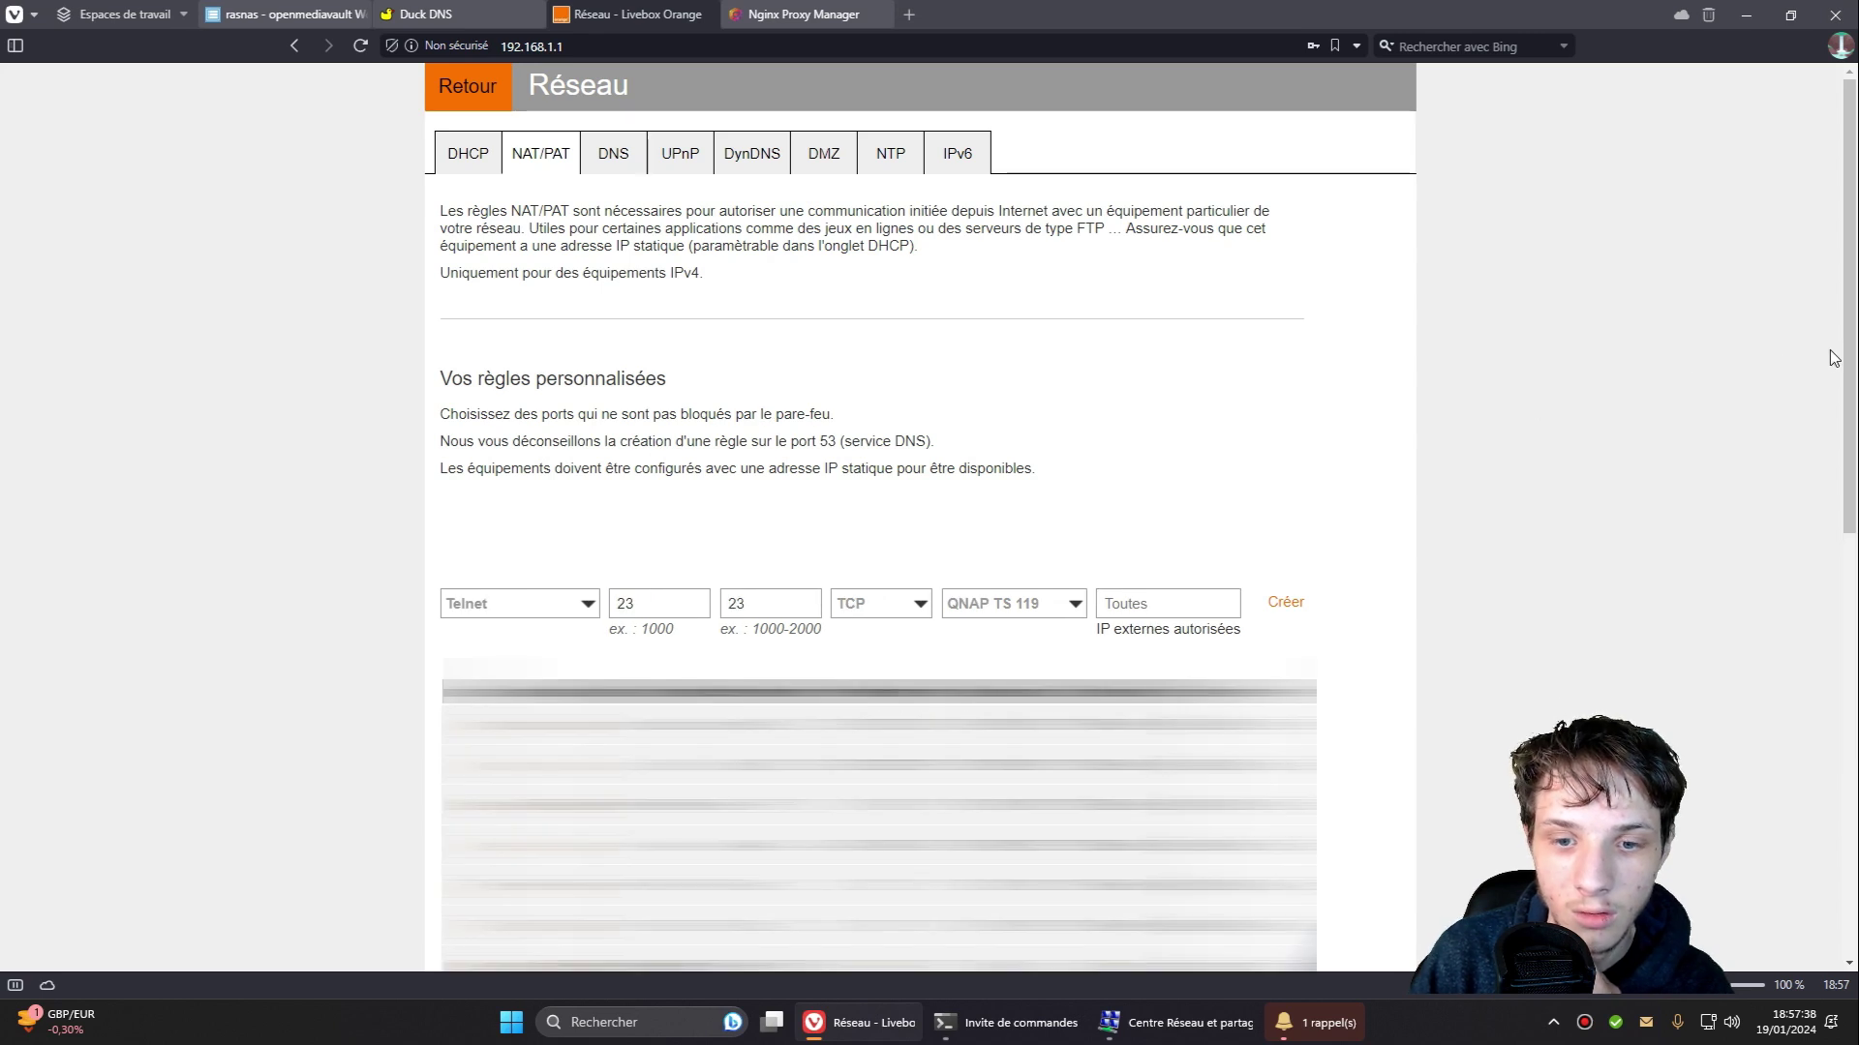
# Step: Start a custom testssl port-forwarding rule with internal and external port 444
pyautogui.moveTo(1848, 353); pyautogui.dragTo(1817, 547)
pyautogui.click(487, 200)
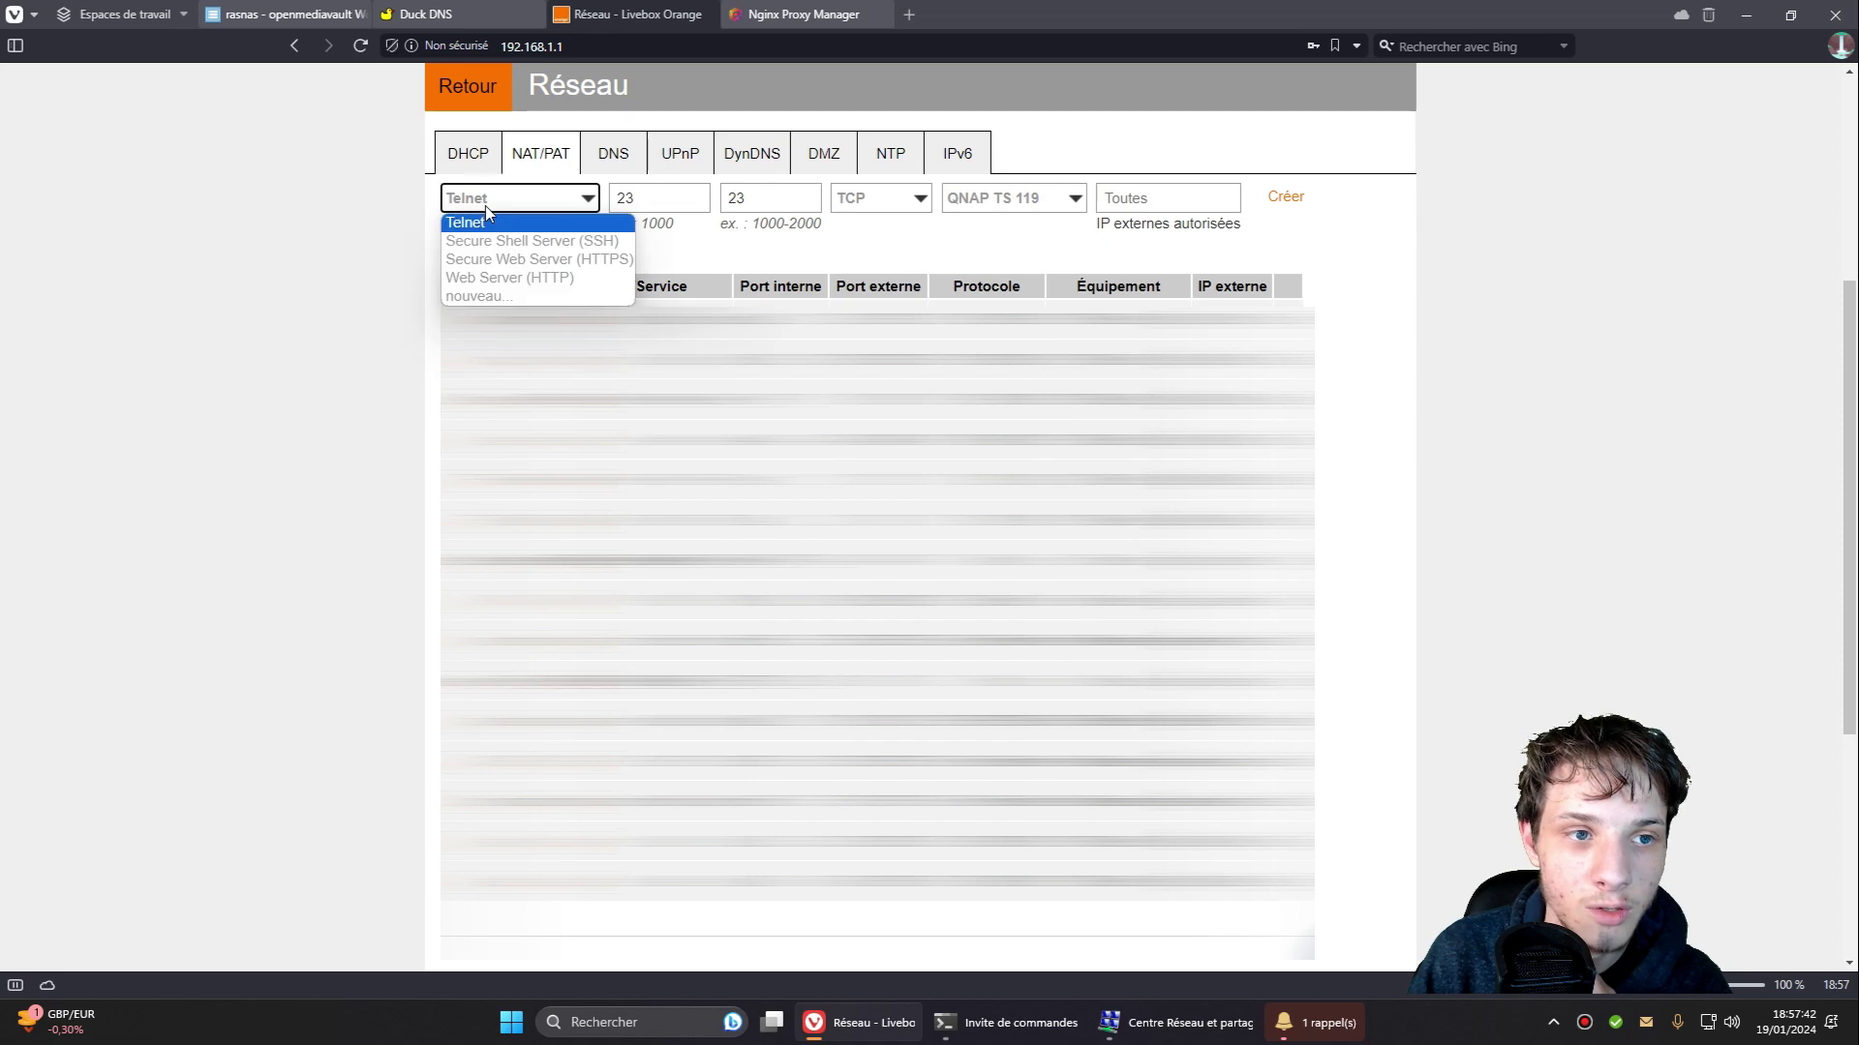
pyautogui.click(500, 297)
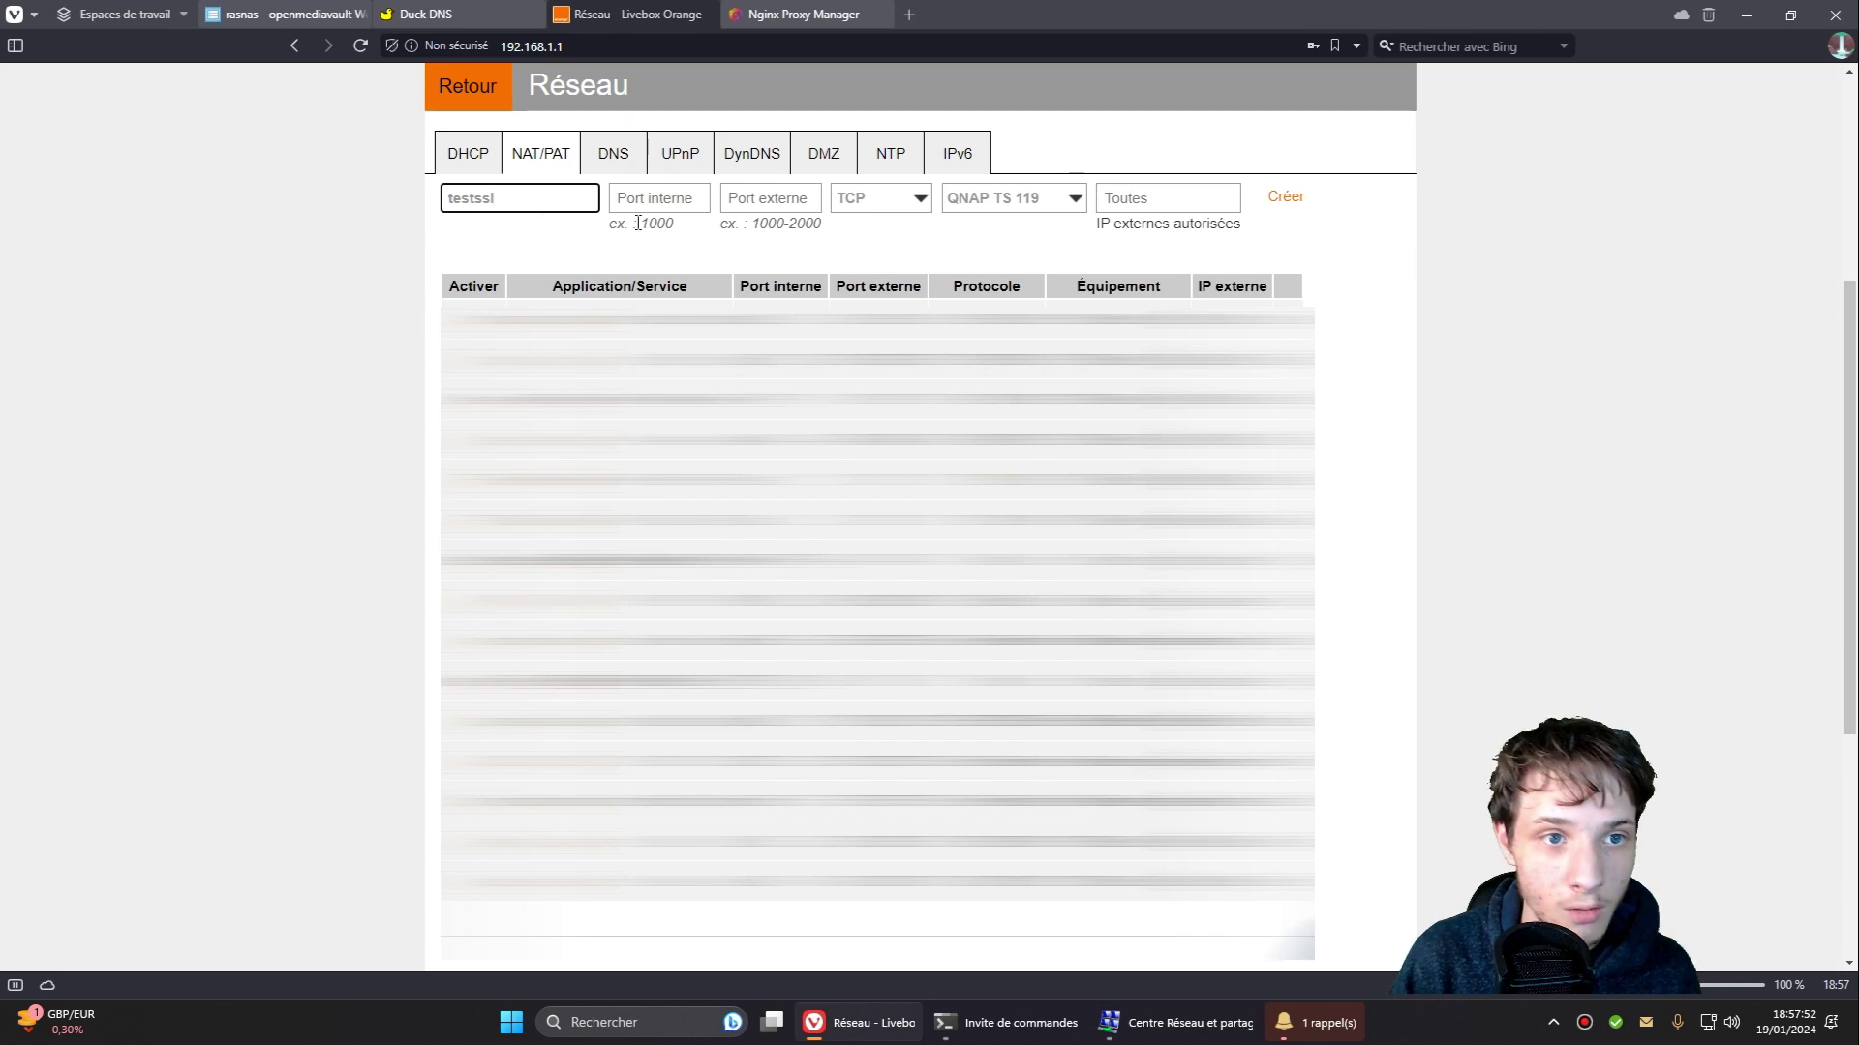
pyautogui.click(671, 203)
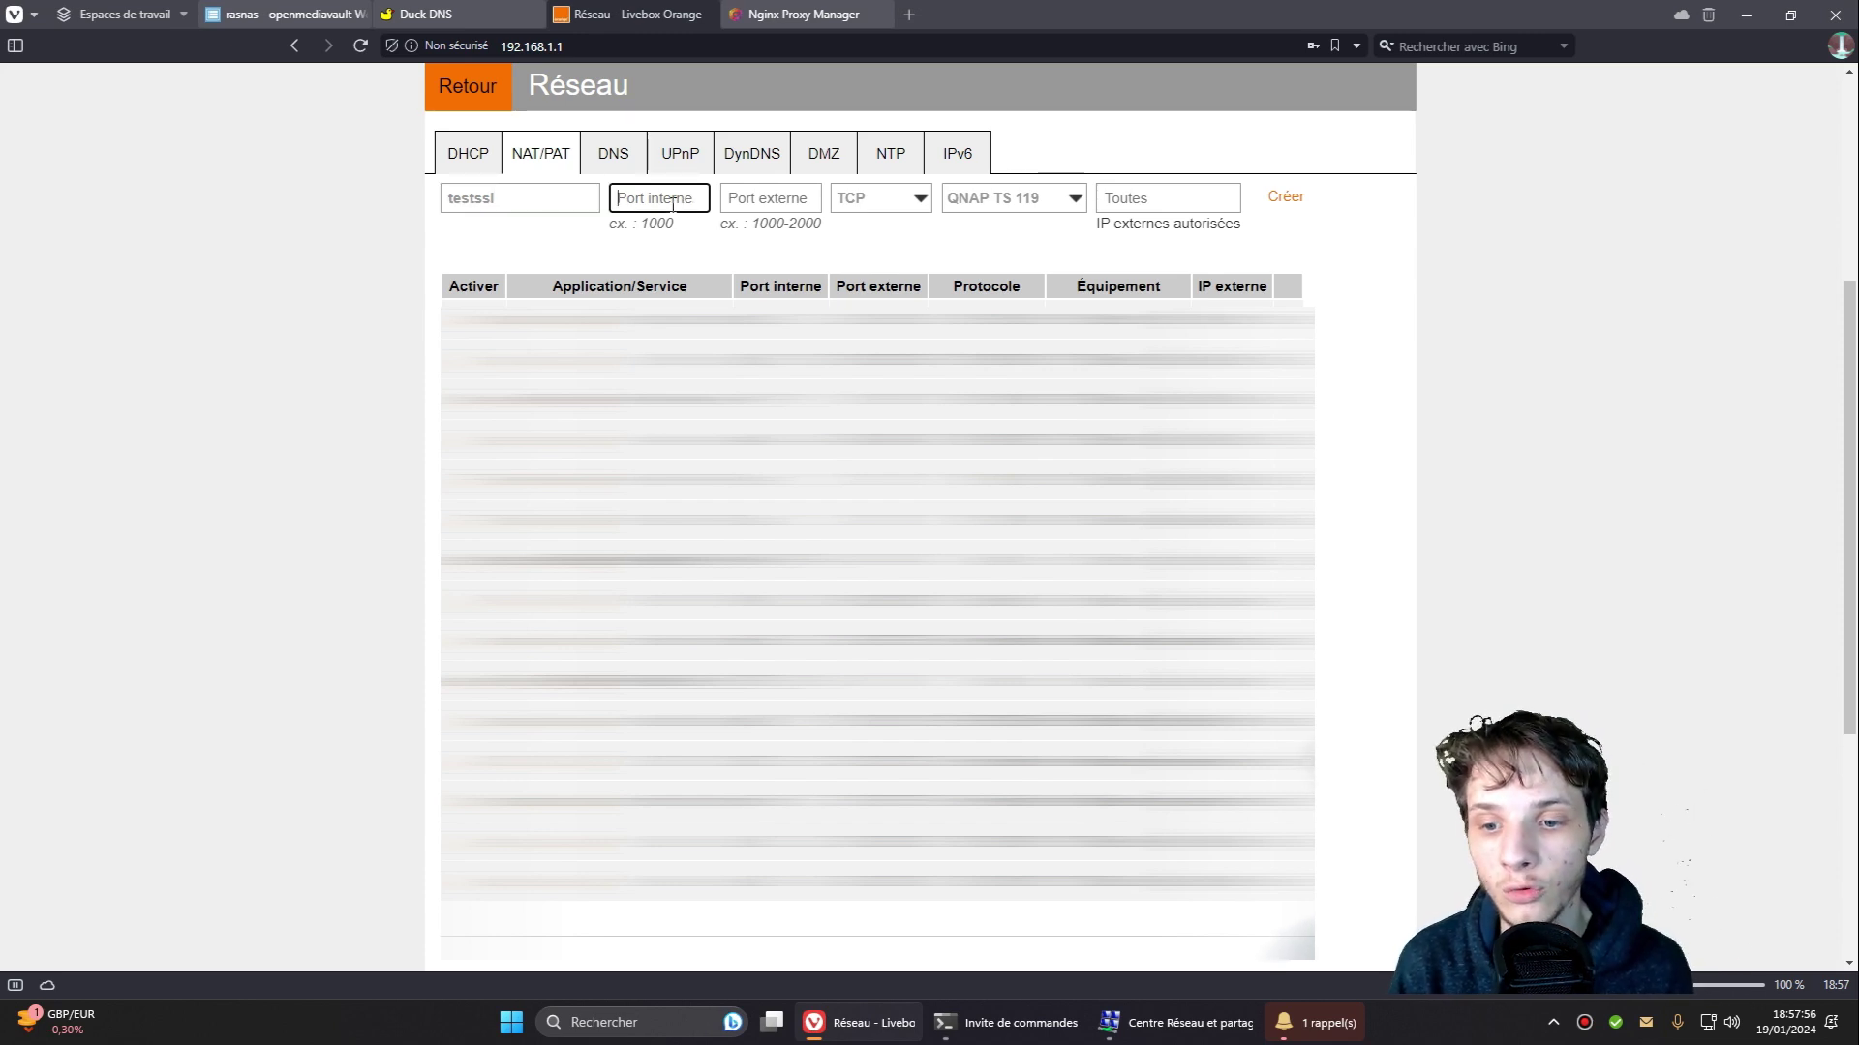
pyautogui.write('444')
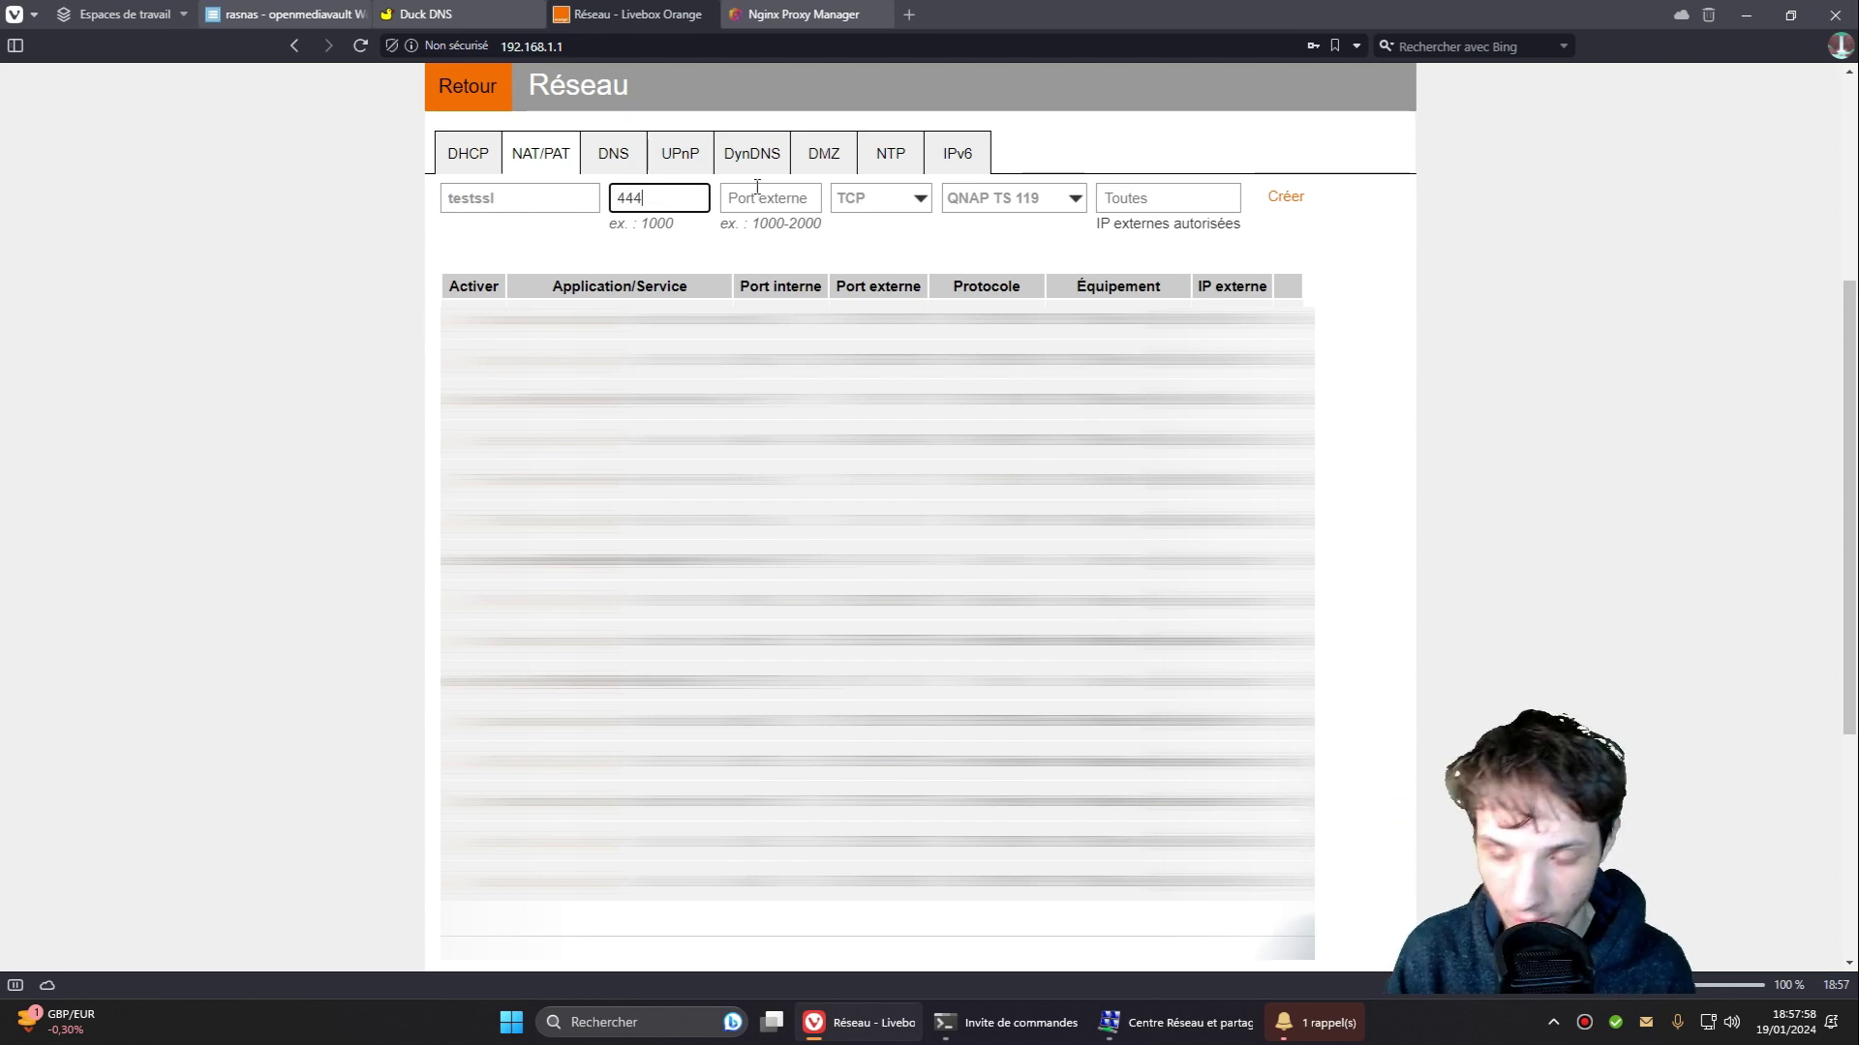
pyautogui.click(757, 187)
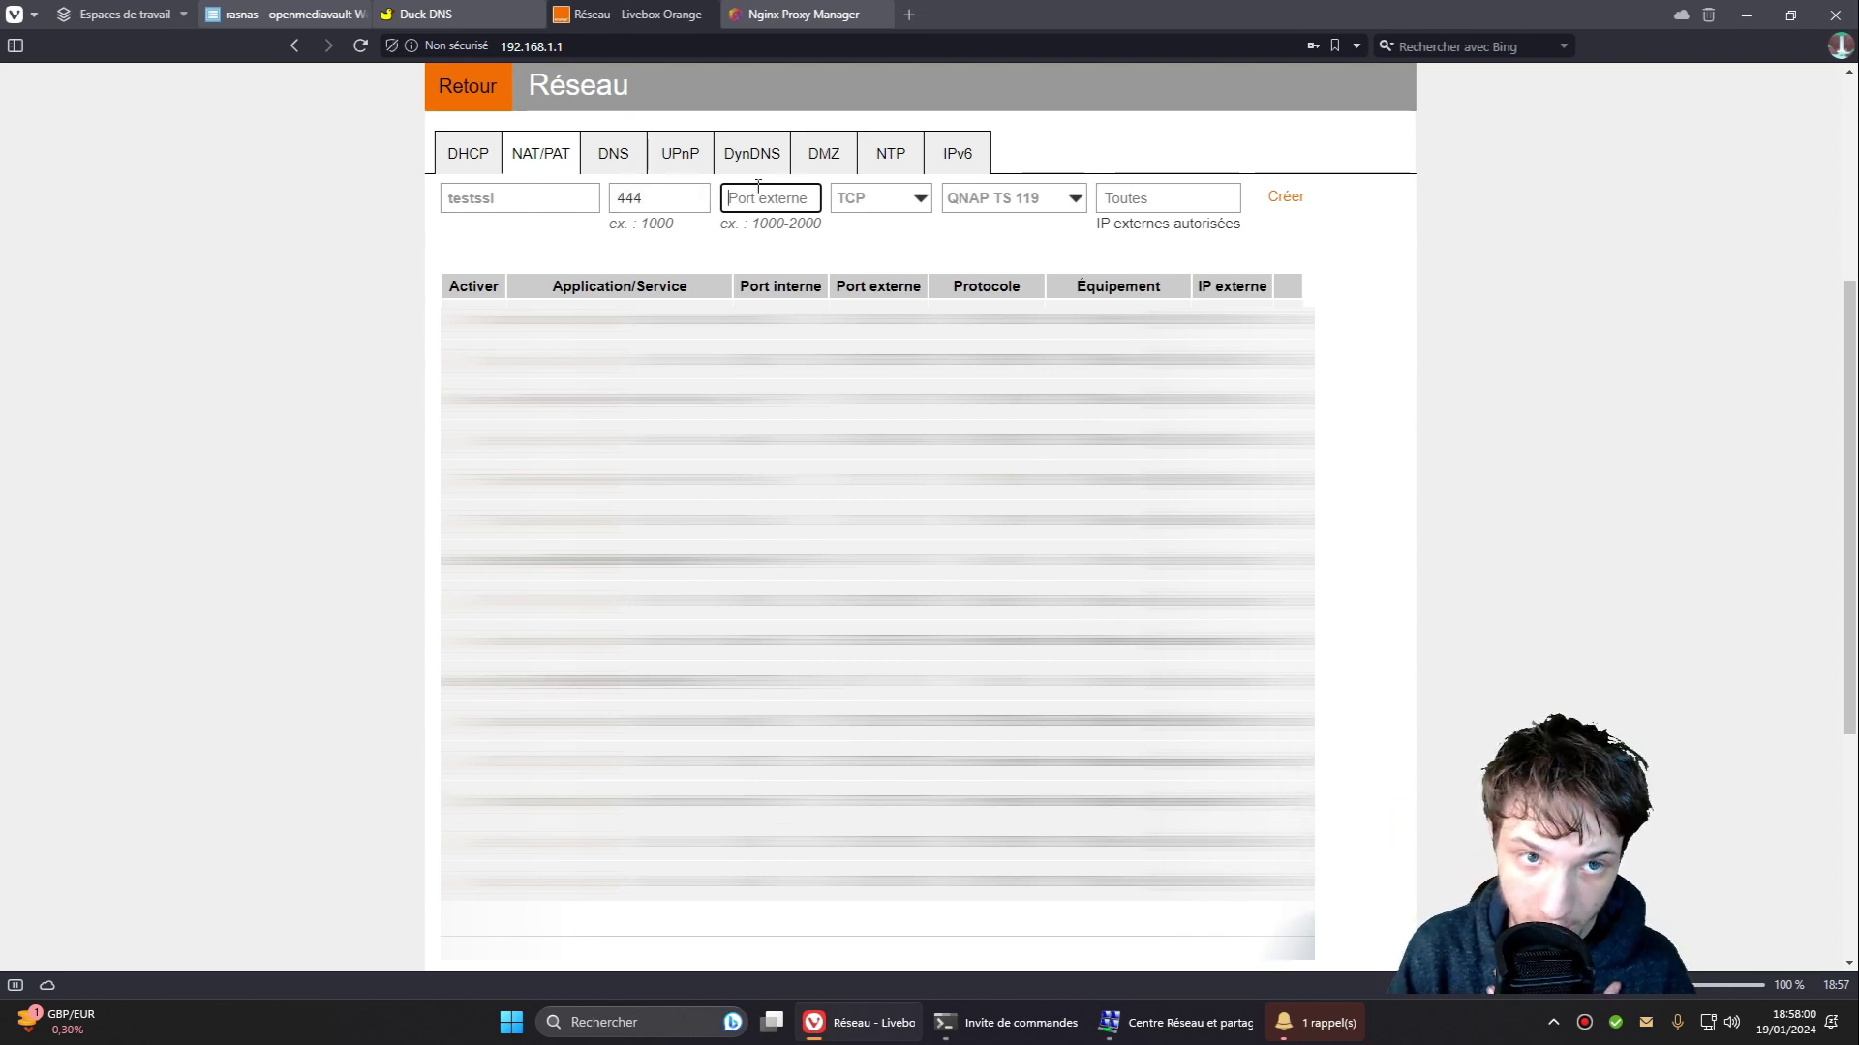
pyautogui.write('444')
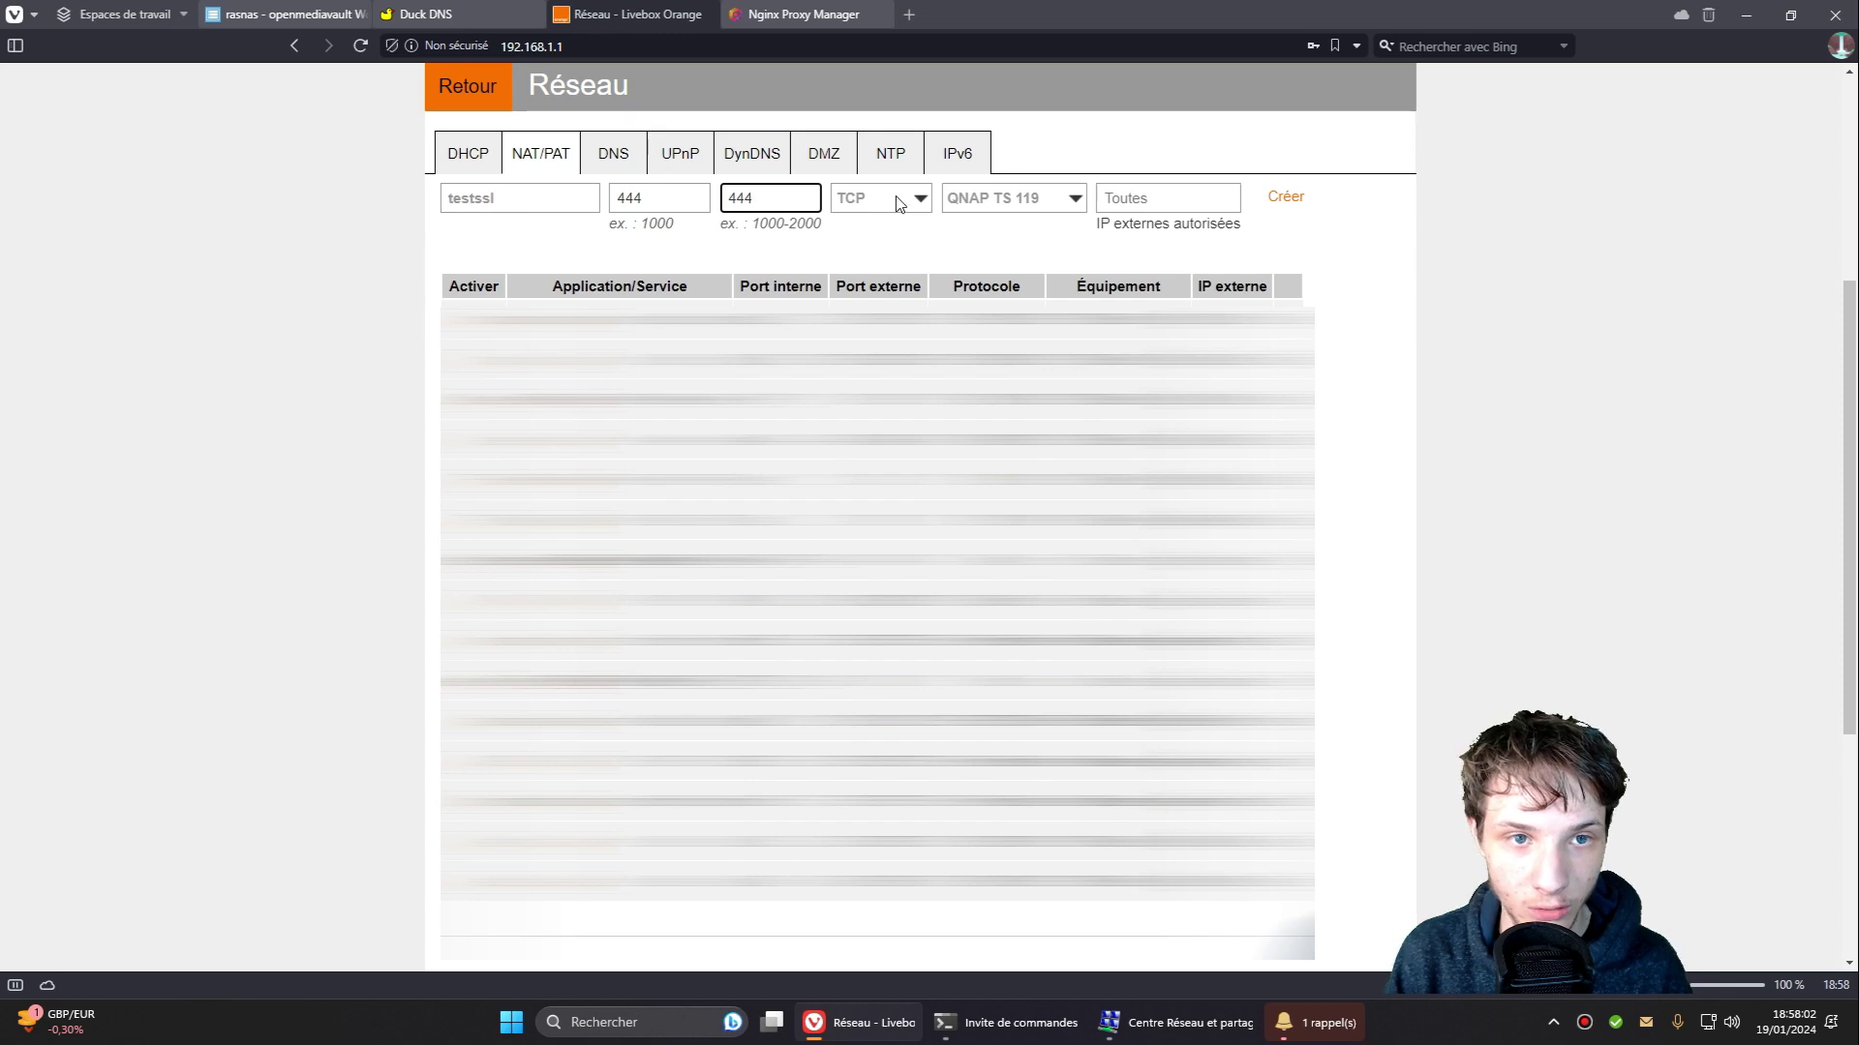
# Step: Forward the rule over TCP/UDP to rasnas, create it, then open a new blank tab
pyautogui.click(897, 199)
pyautogui.click(867, 259)
pyautogui.click(1007, 199)
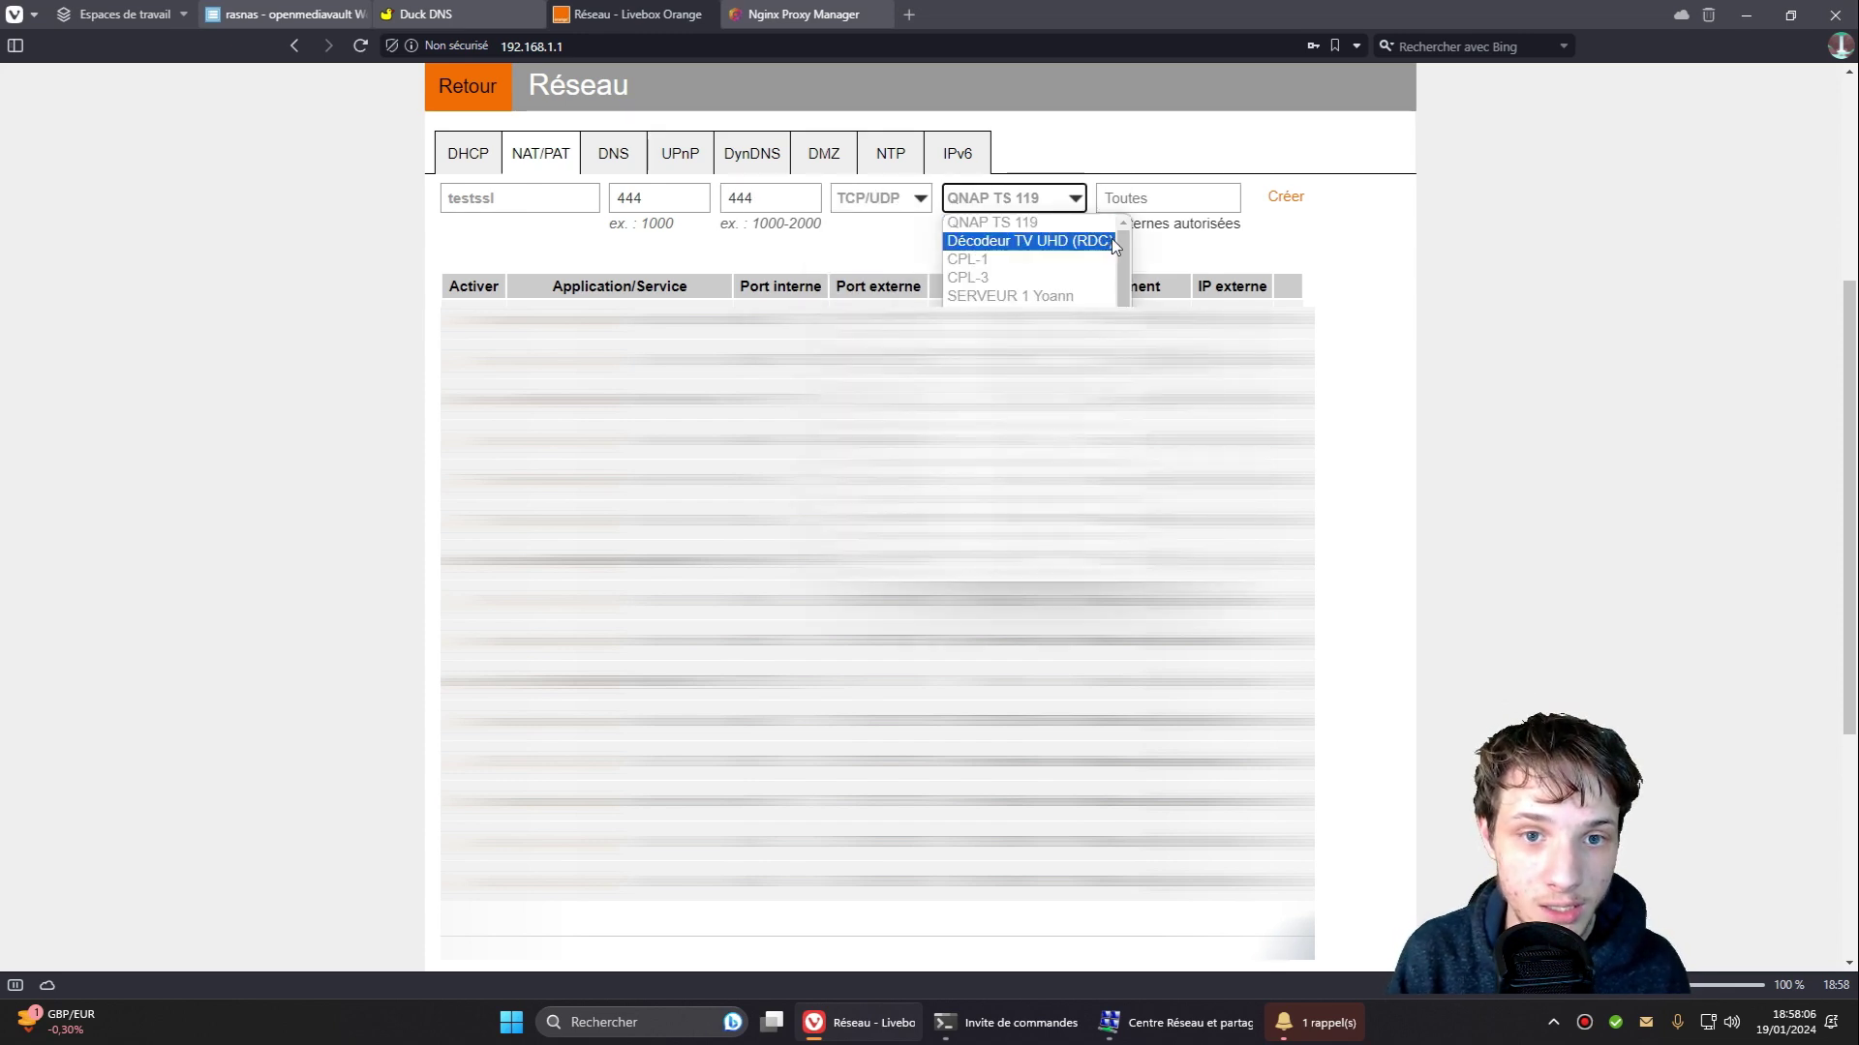
pyautogui.moveTo(1117, 246); pyautogui.dragTo(1123, 336)
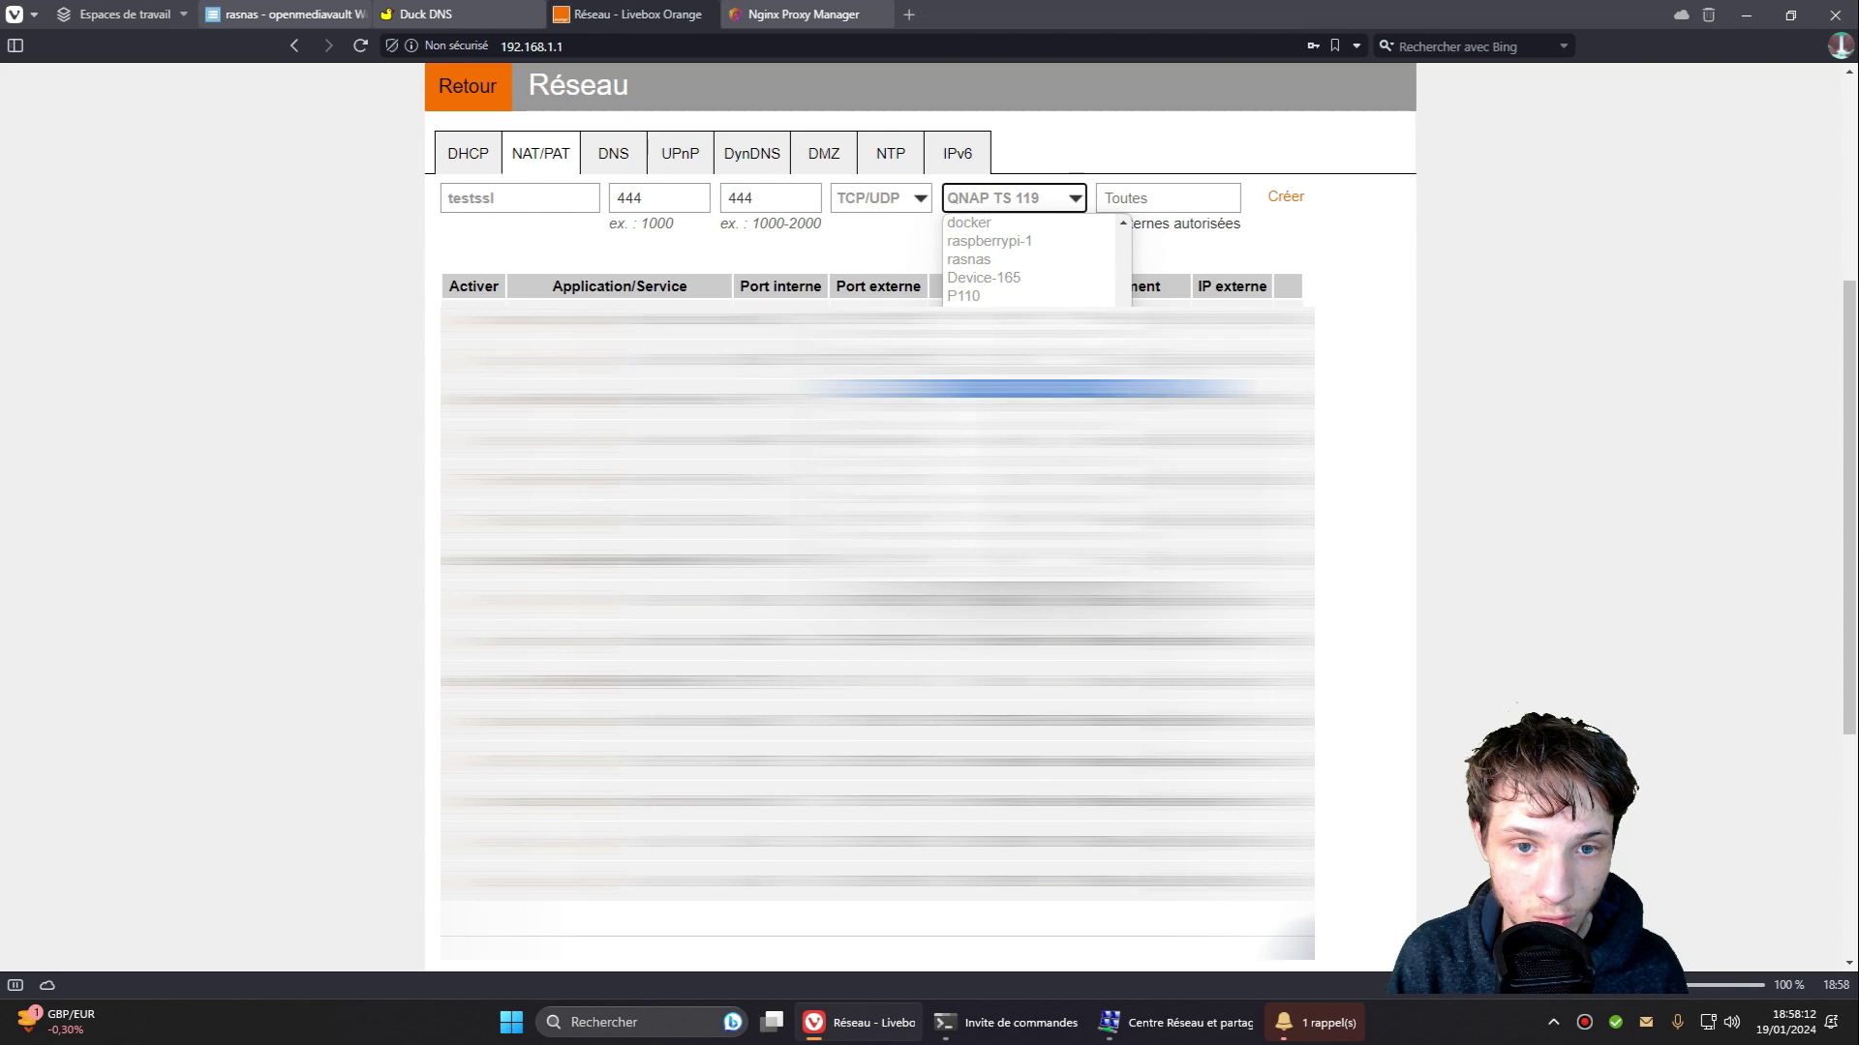
pyautogui.click(983, 260)
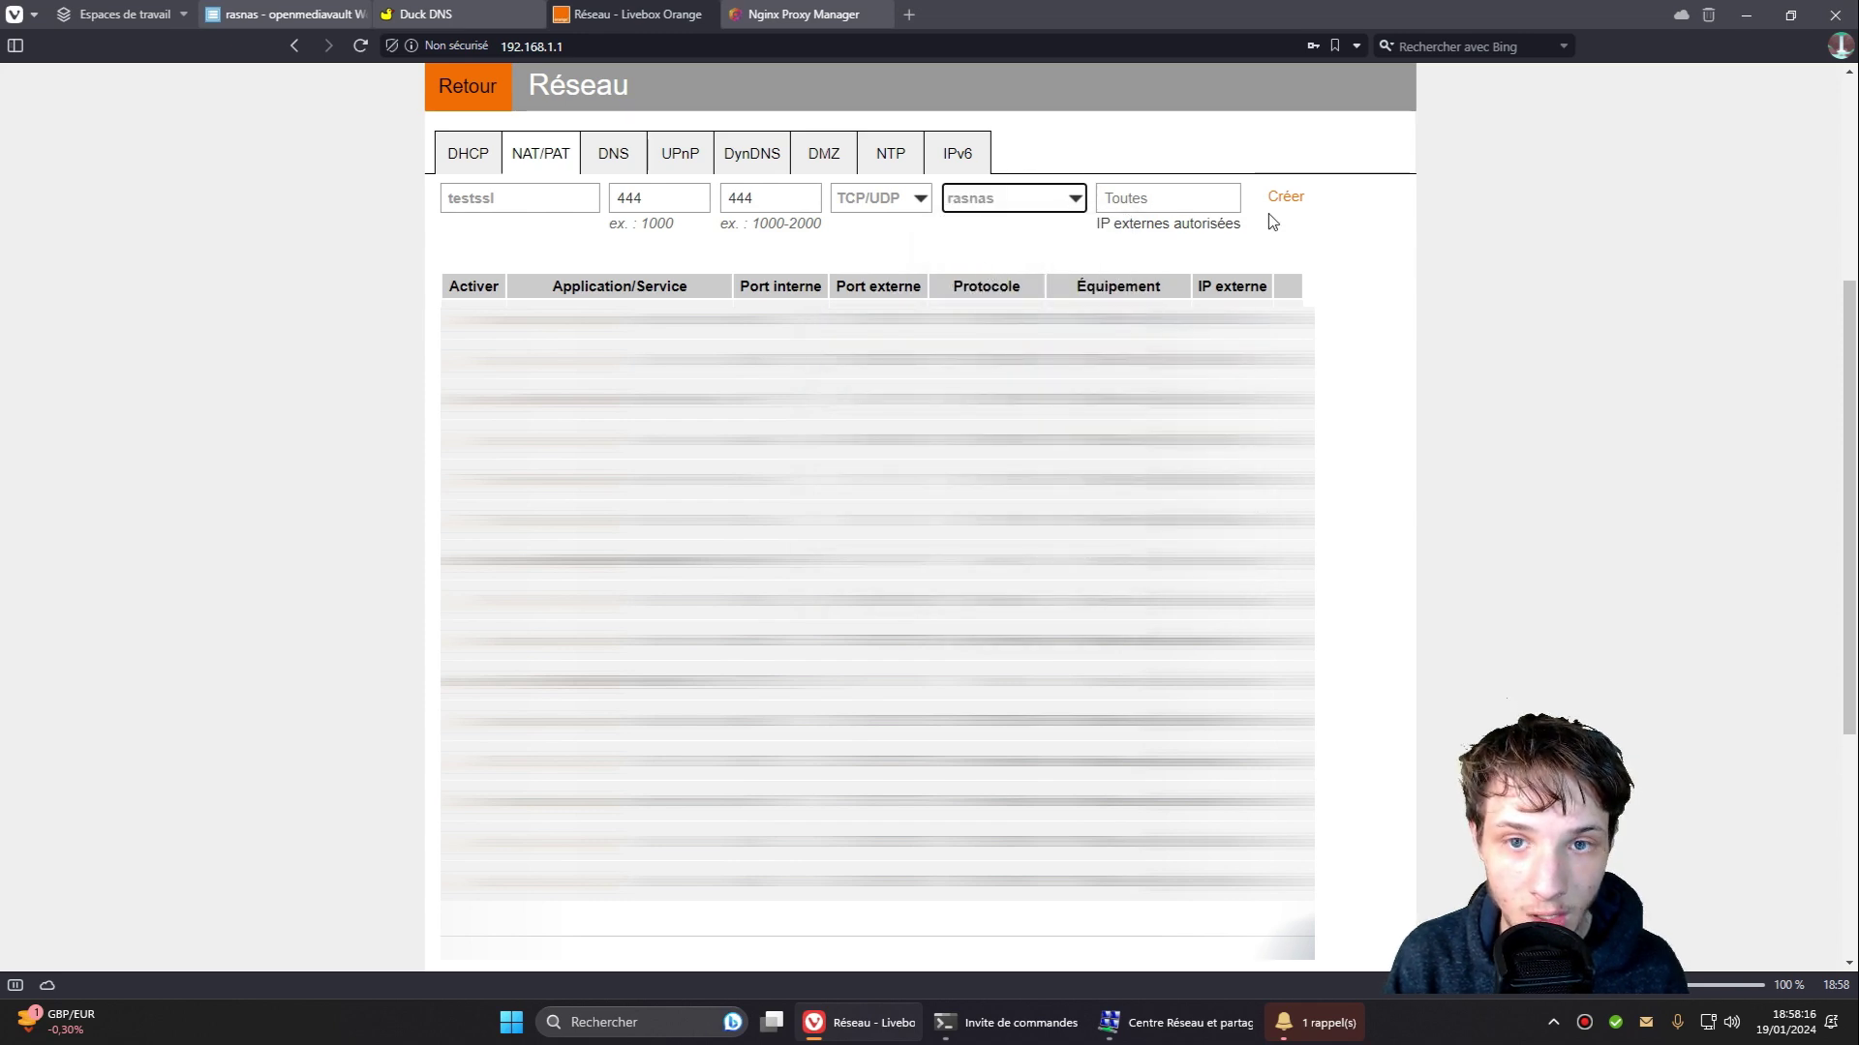
pyautogui.click(1295, 206)
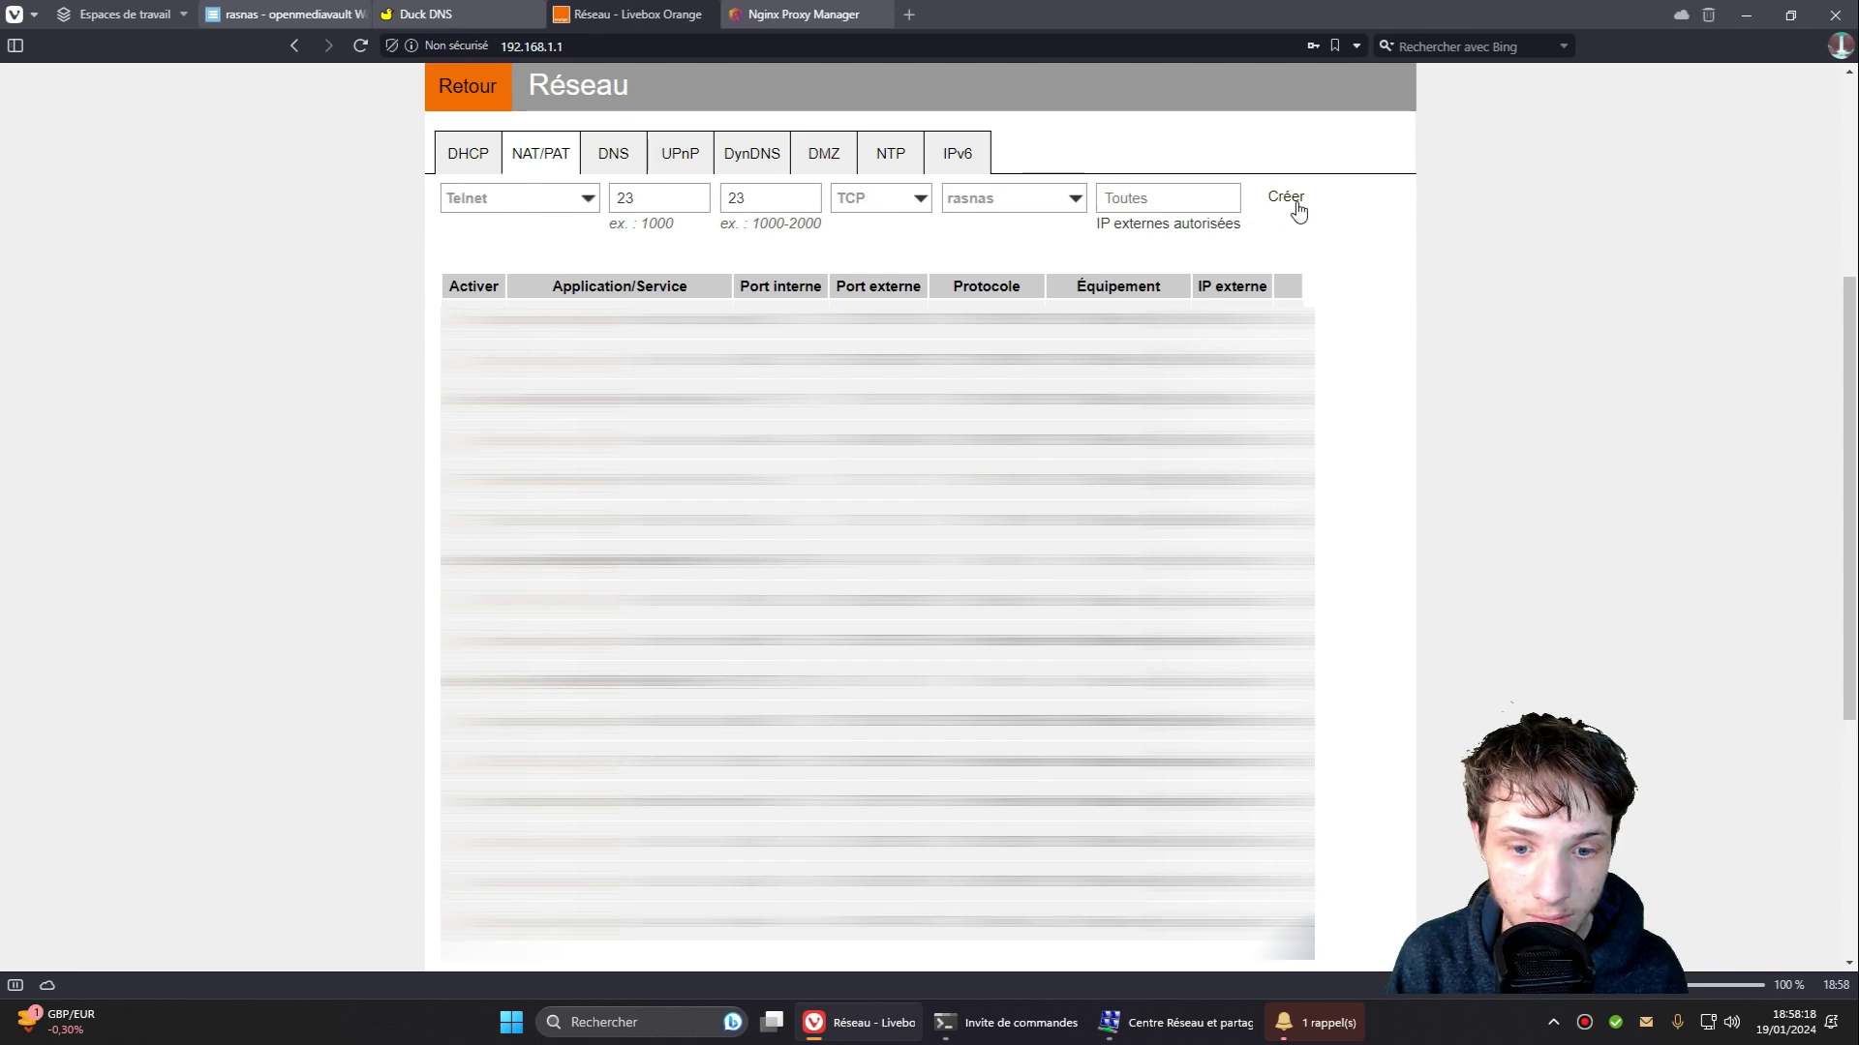
pyautogui.click(794, 14)
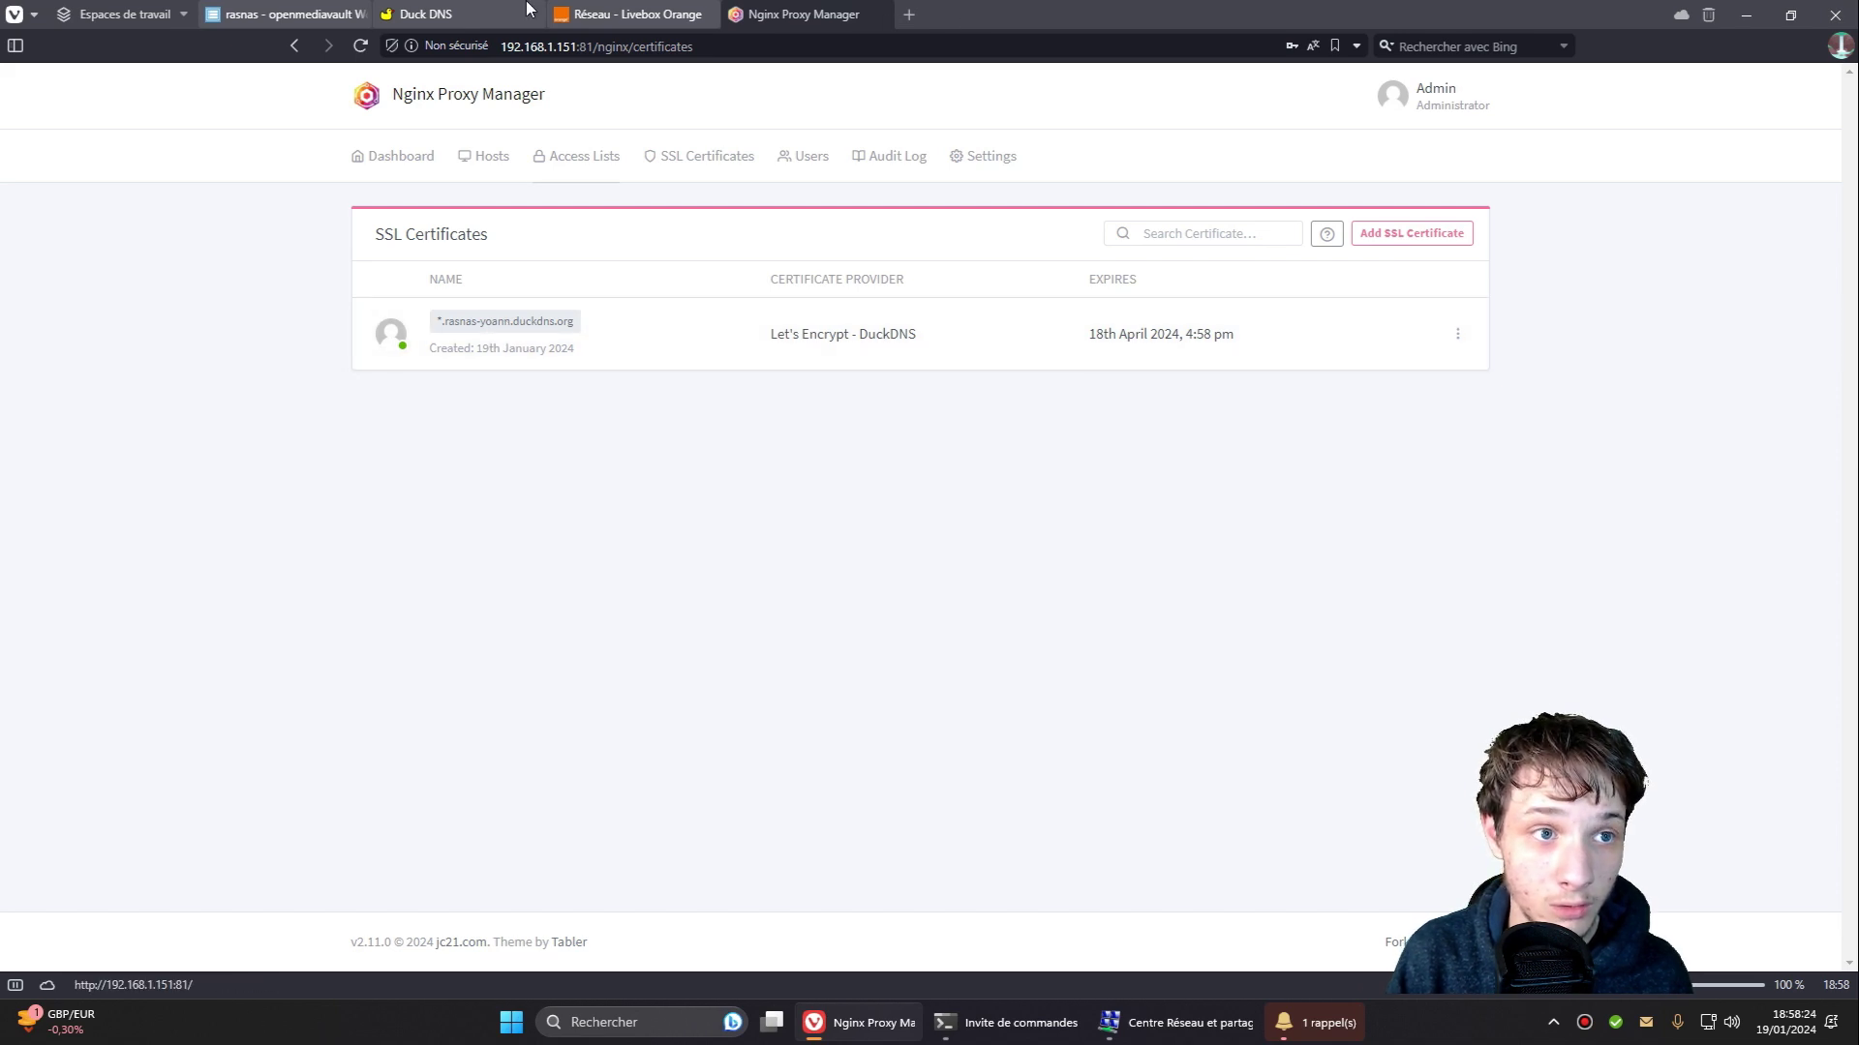
pyautogui.click(905, 11)
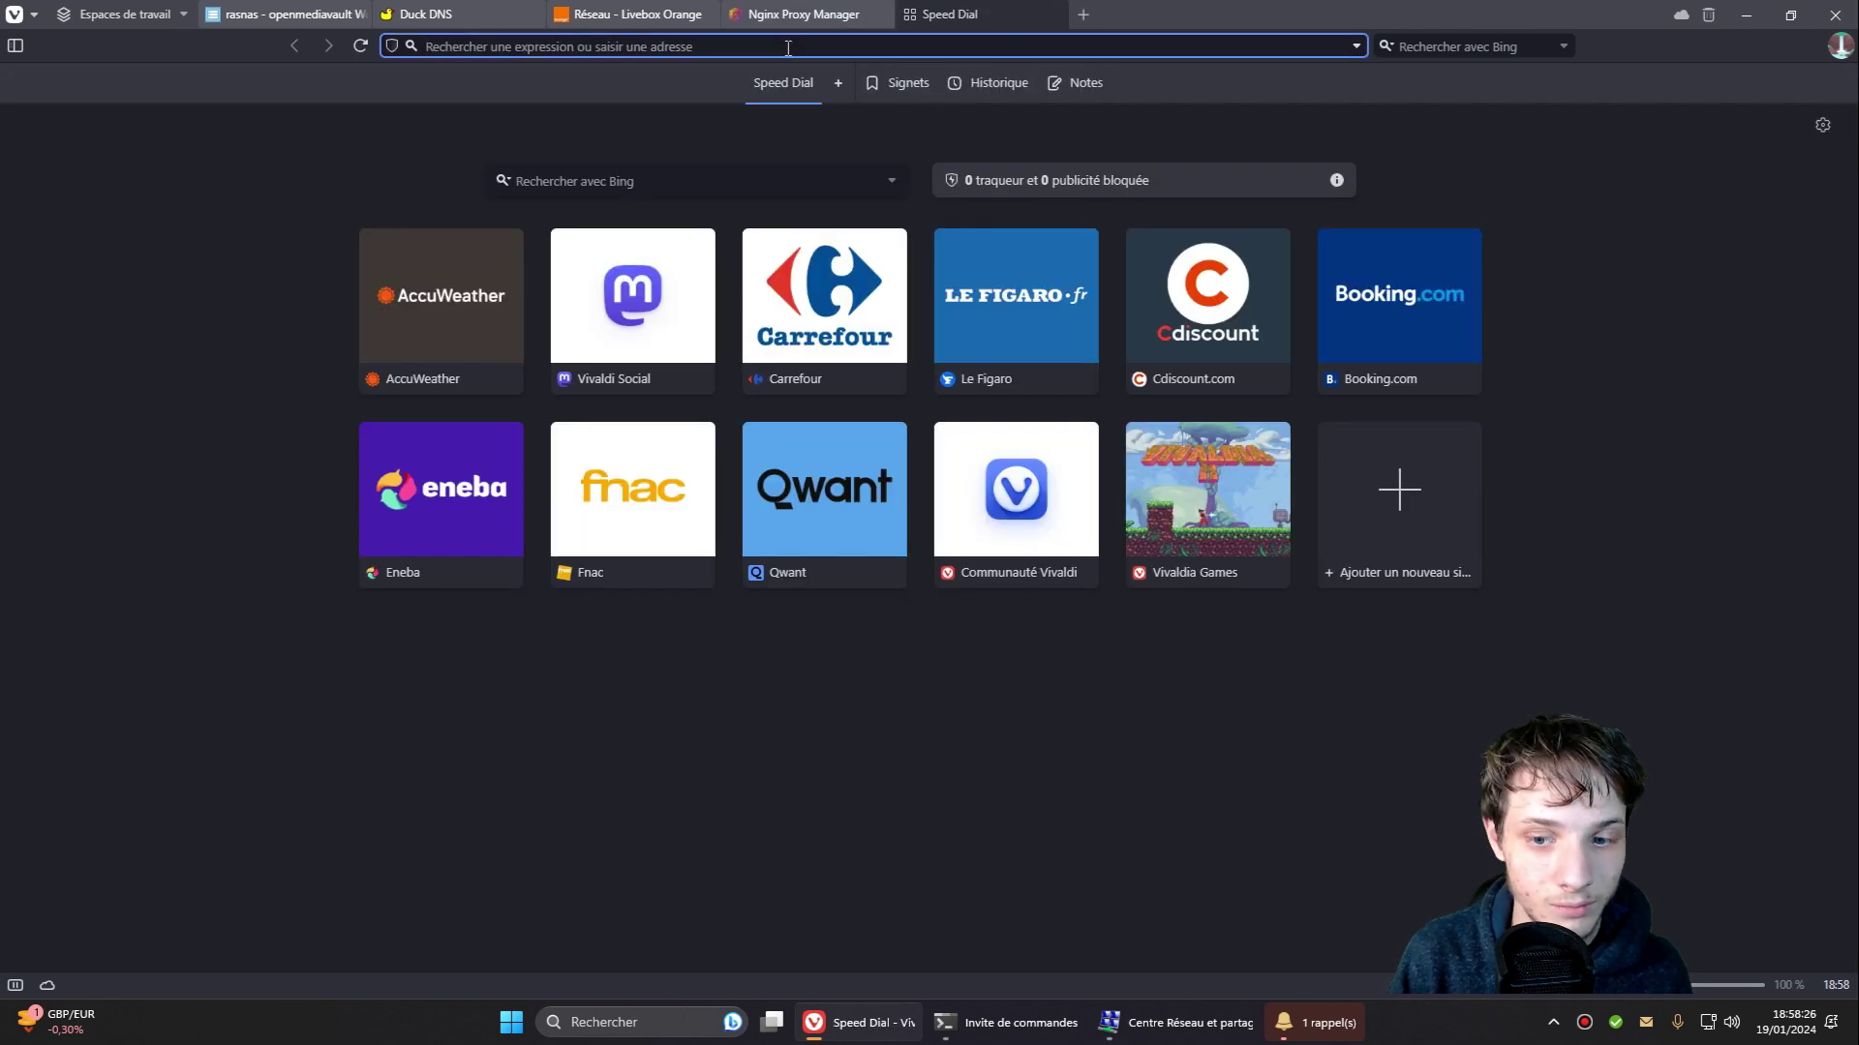
# Step: Load the DuckDNS subdomain over HTTPS, then retry it with port 444 appended
pyautogui.write('https')
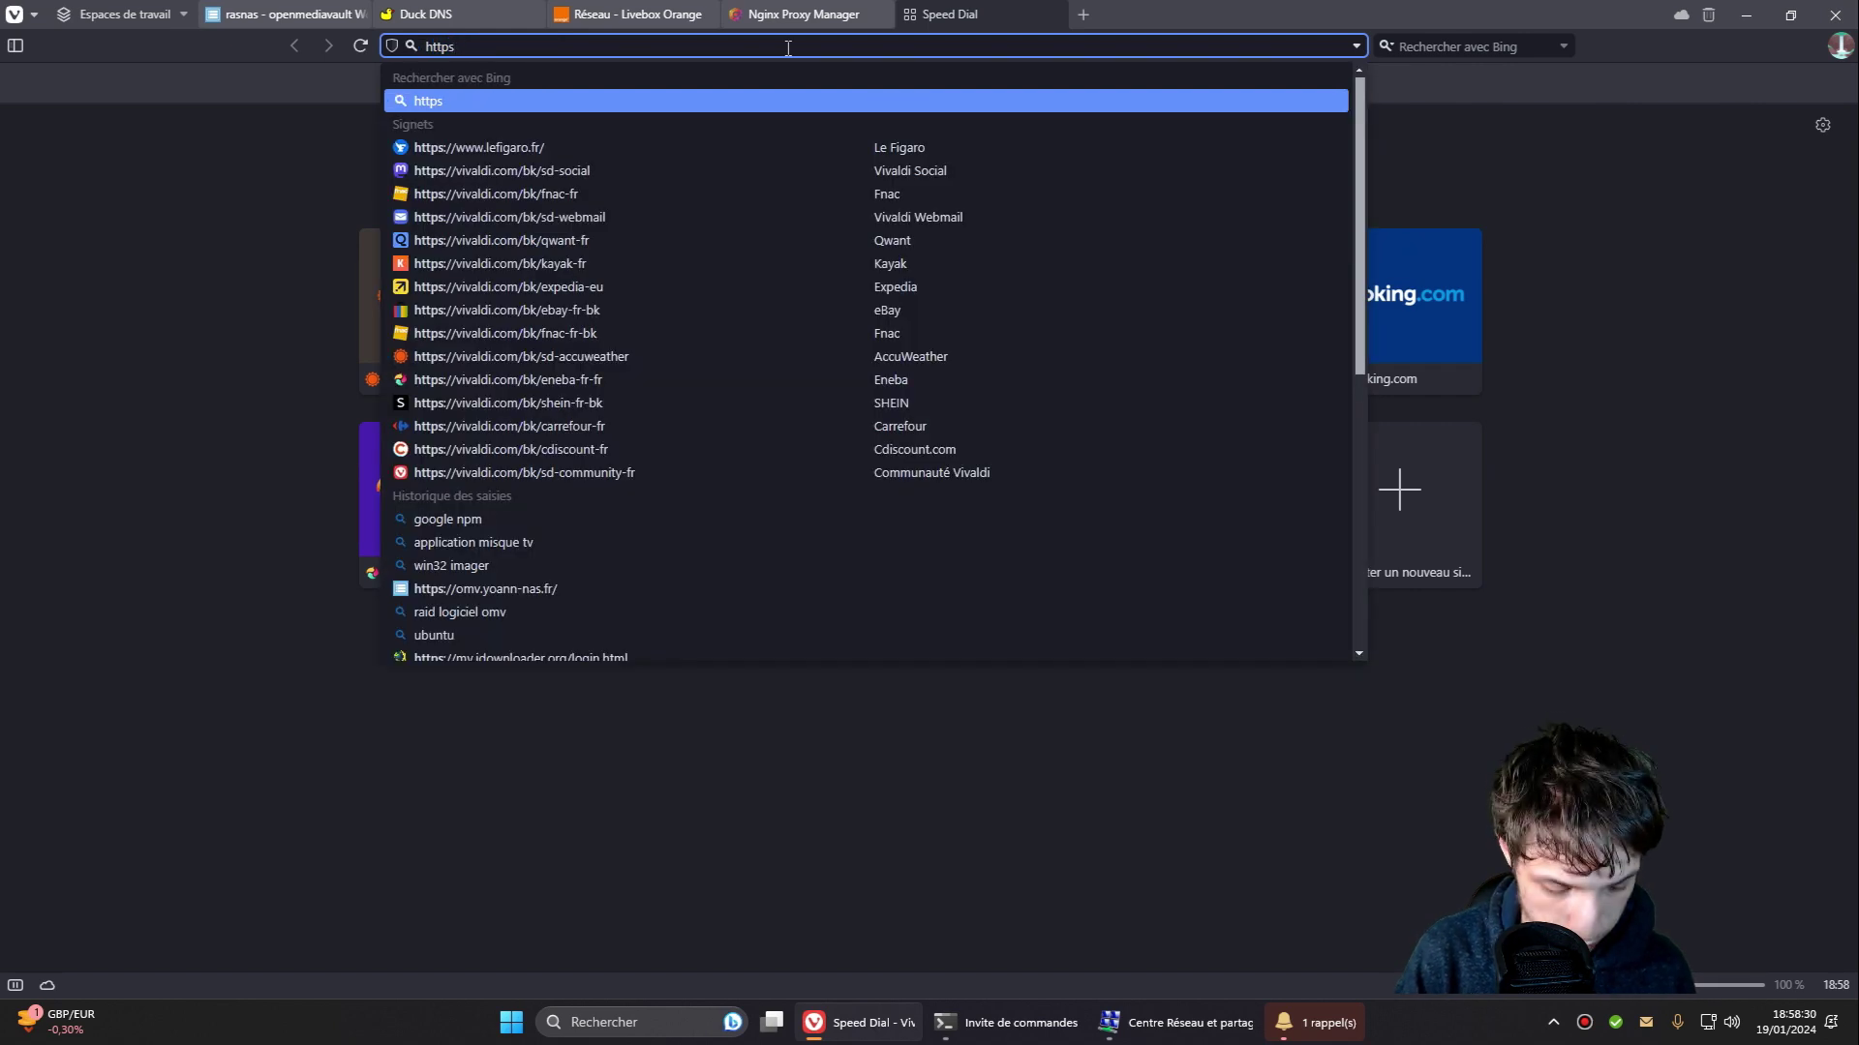
pyautogui.write('/://')
pyautogui.write('rasnas-yoann.duckdns.org')
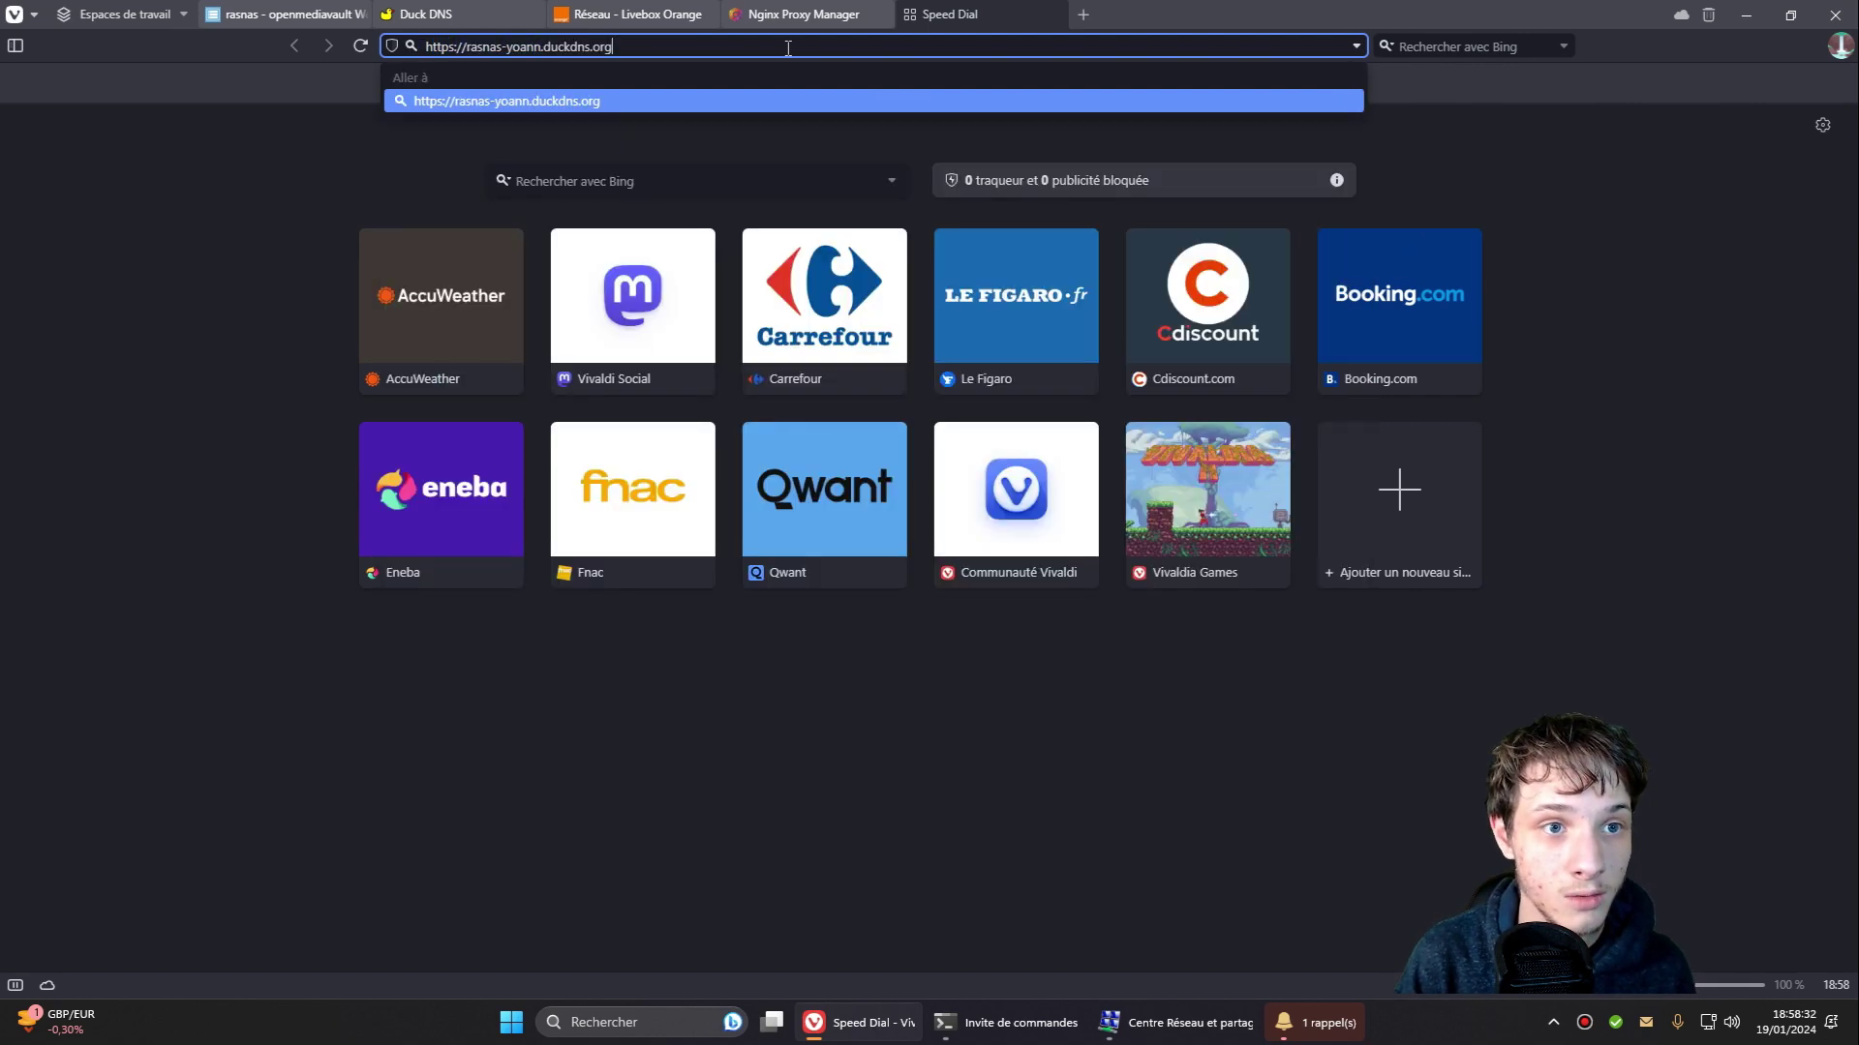
pyautogui.press('Return')
pyautogui.click(790, 48)
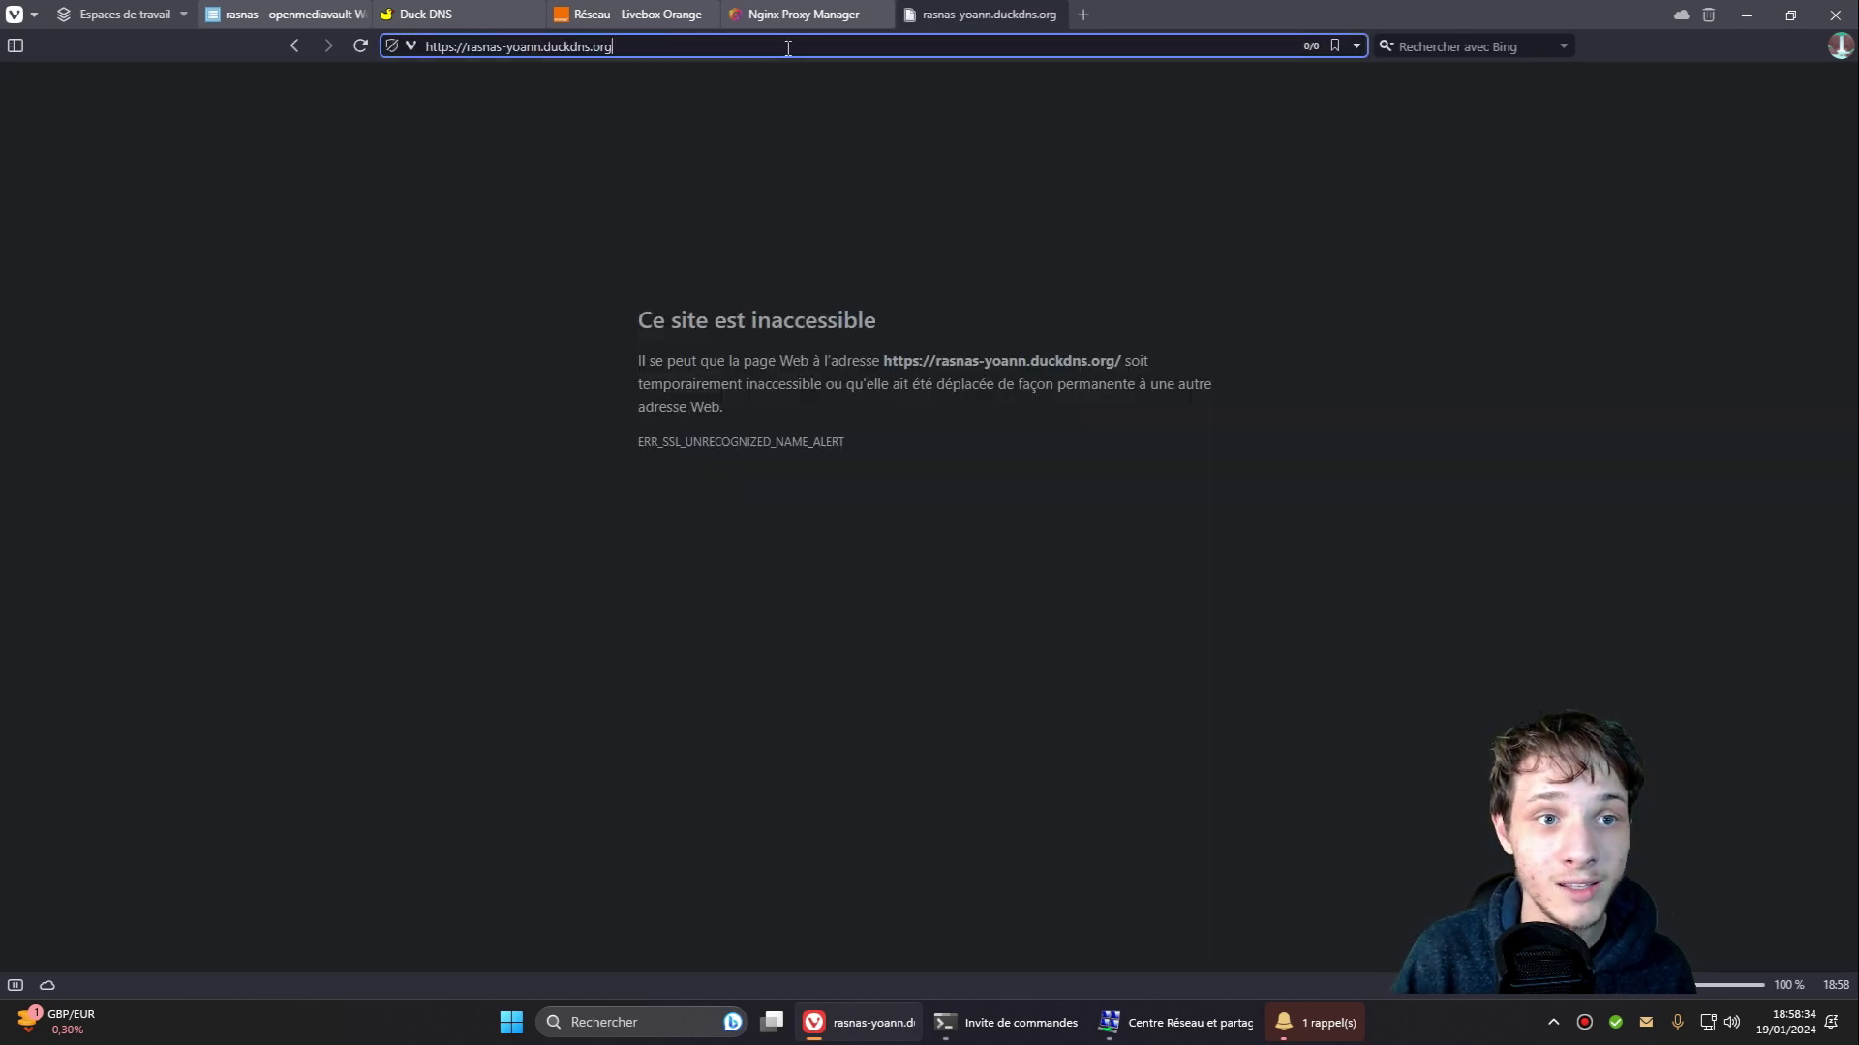
pyautogui.click(801, 51)
pyautogui.write(':444')
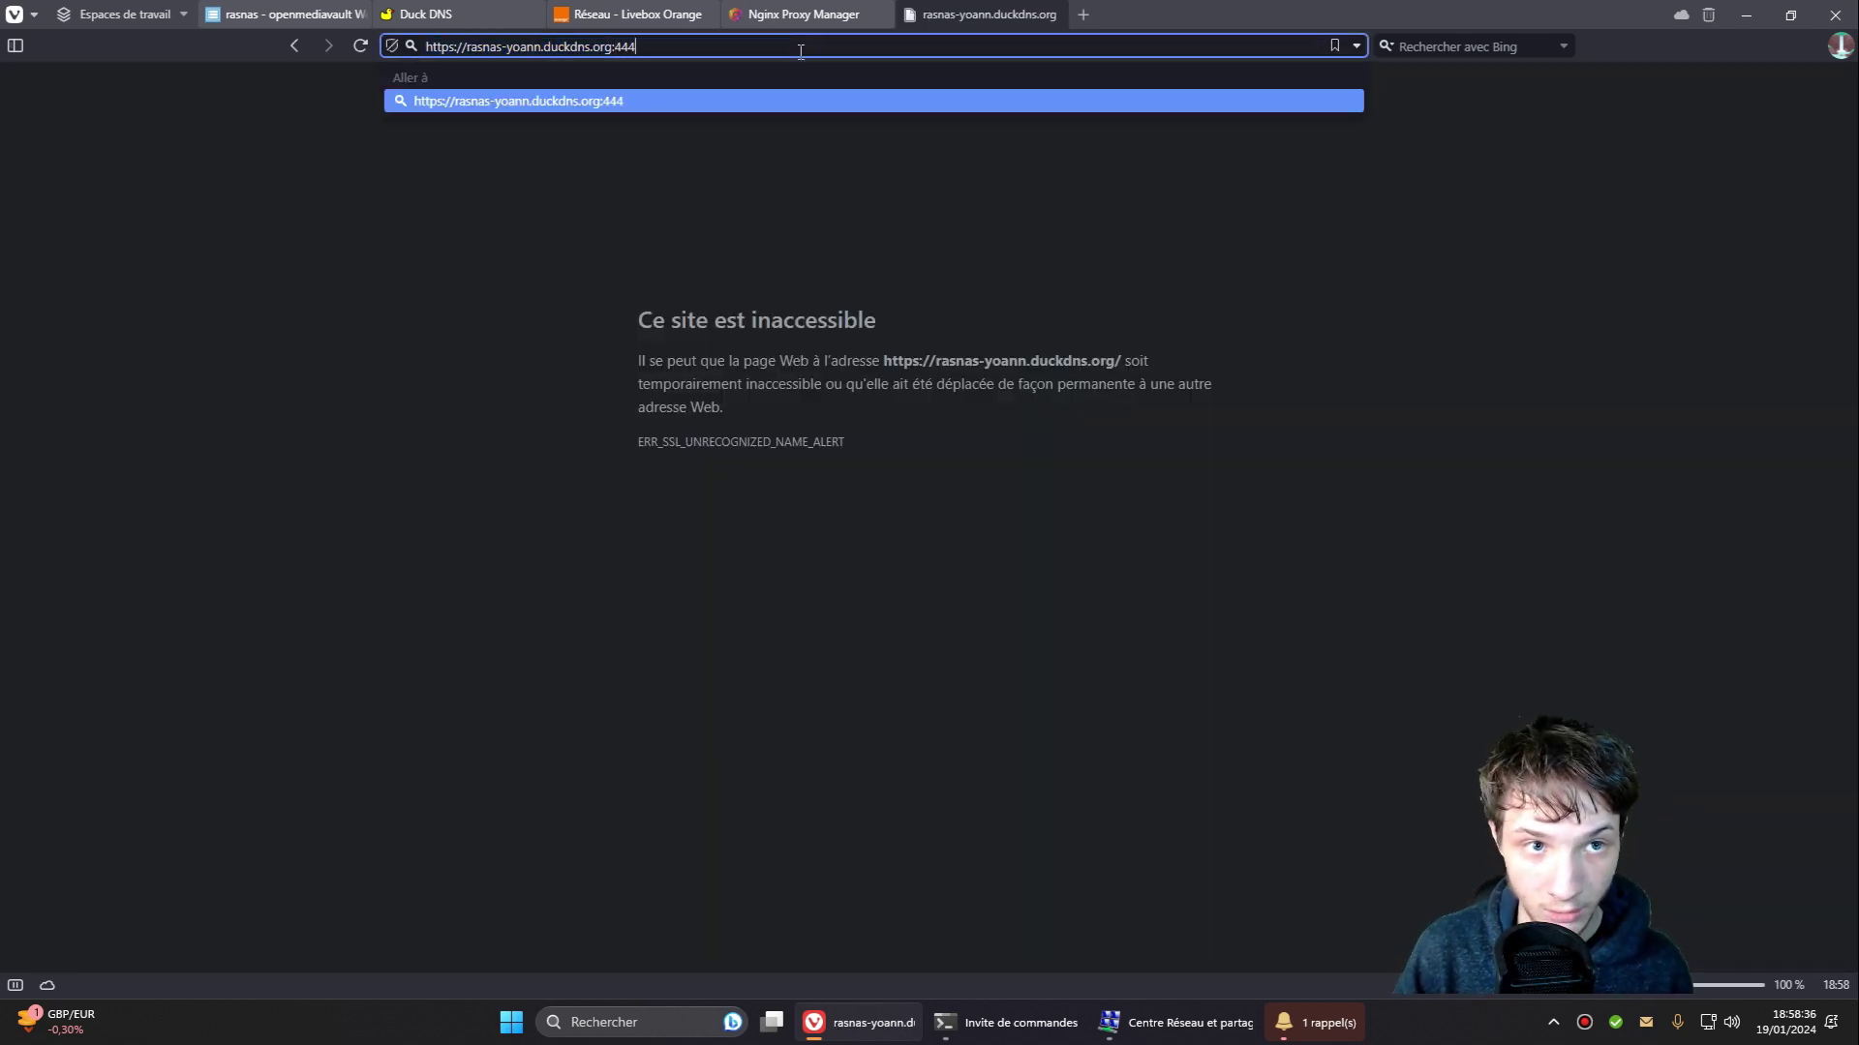
pyautogui.press('Return')
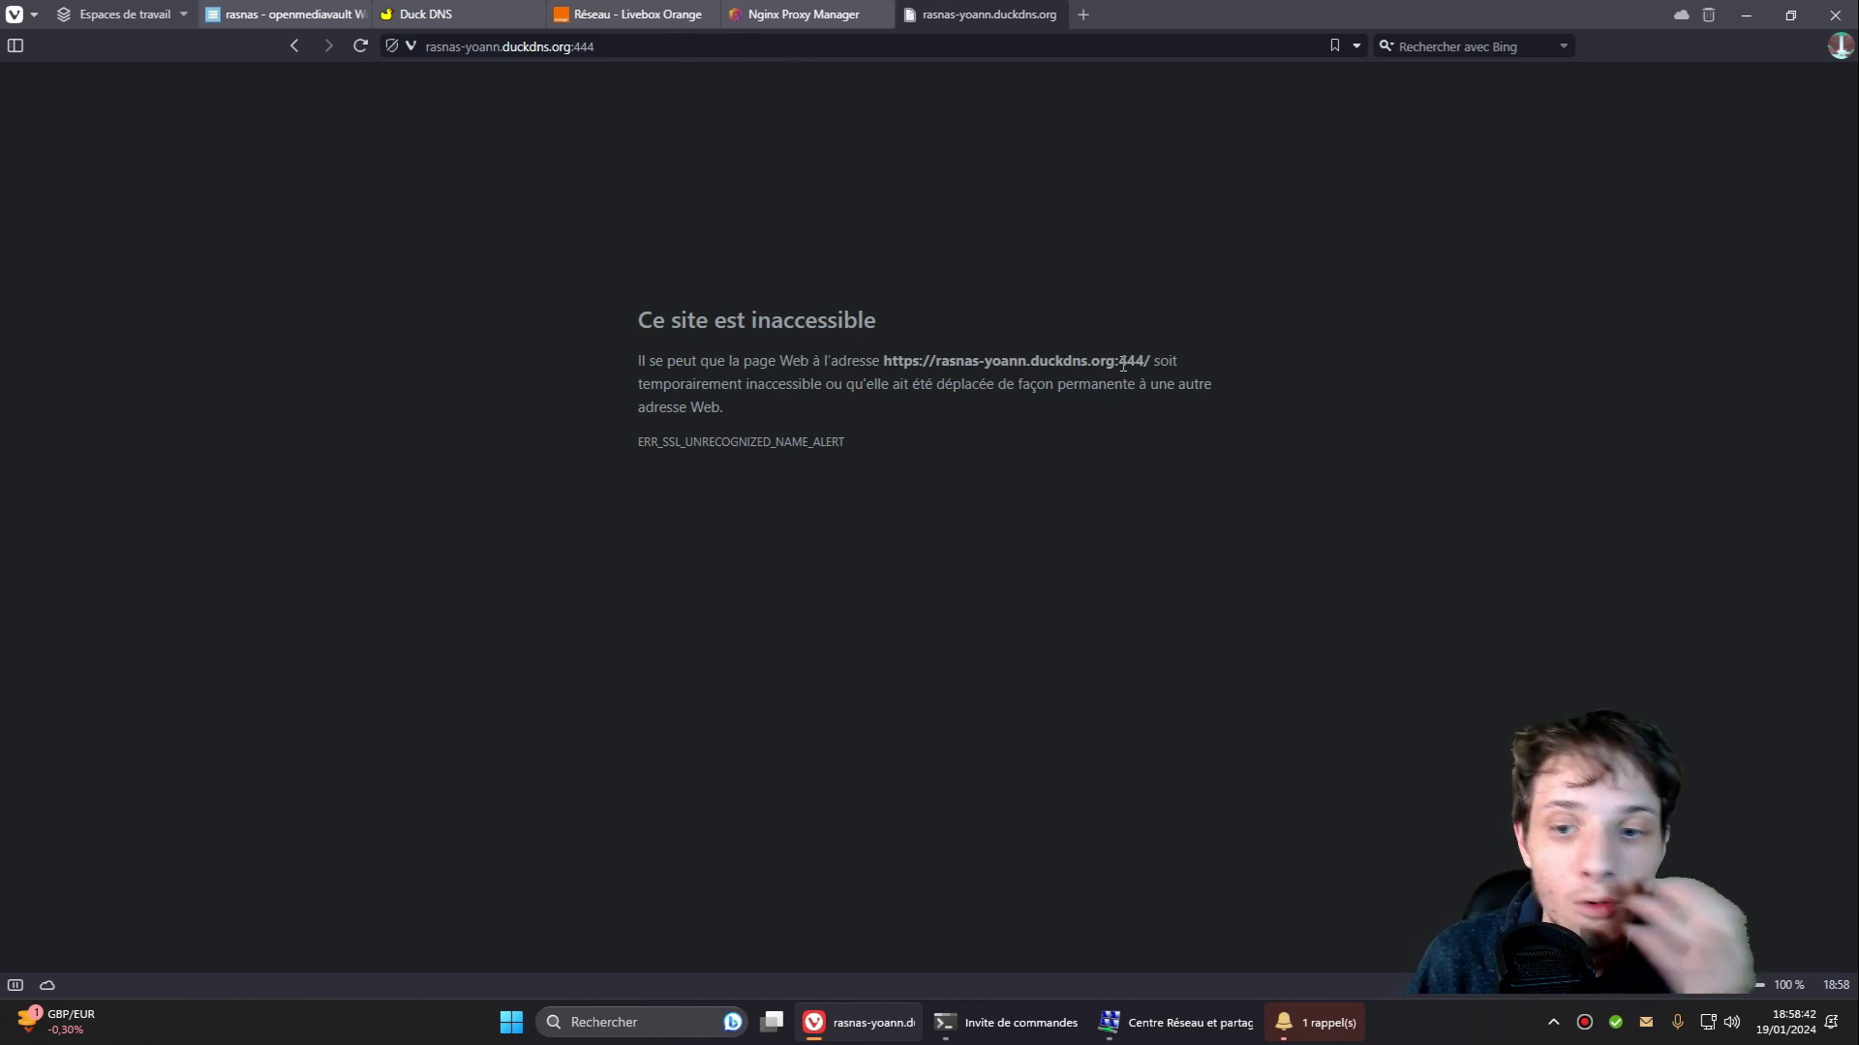
# Step: Reload the failing port-444 page, check the wildcard certificate, and return to the Livebox rules
pyautogui.click(364, 55)
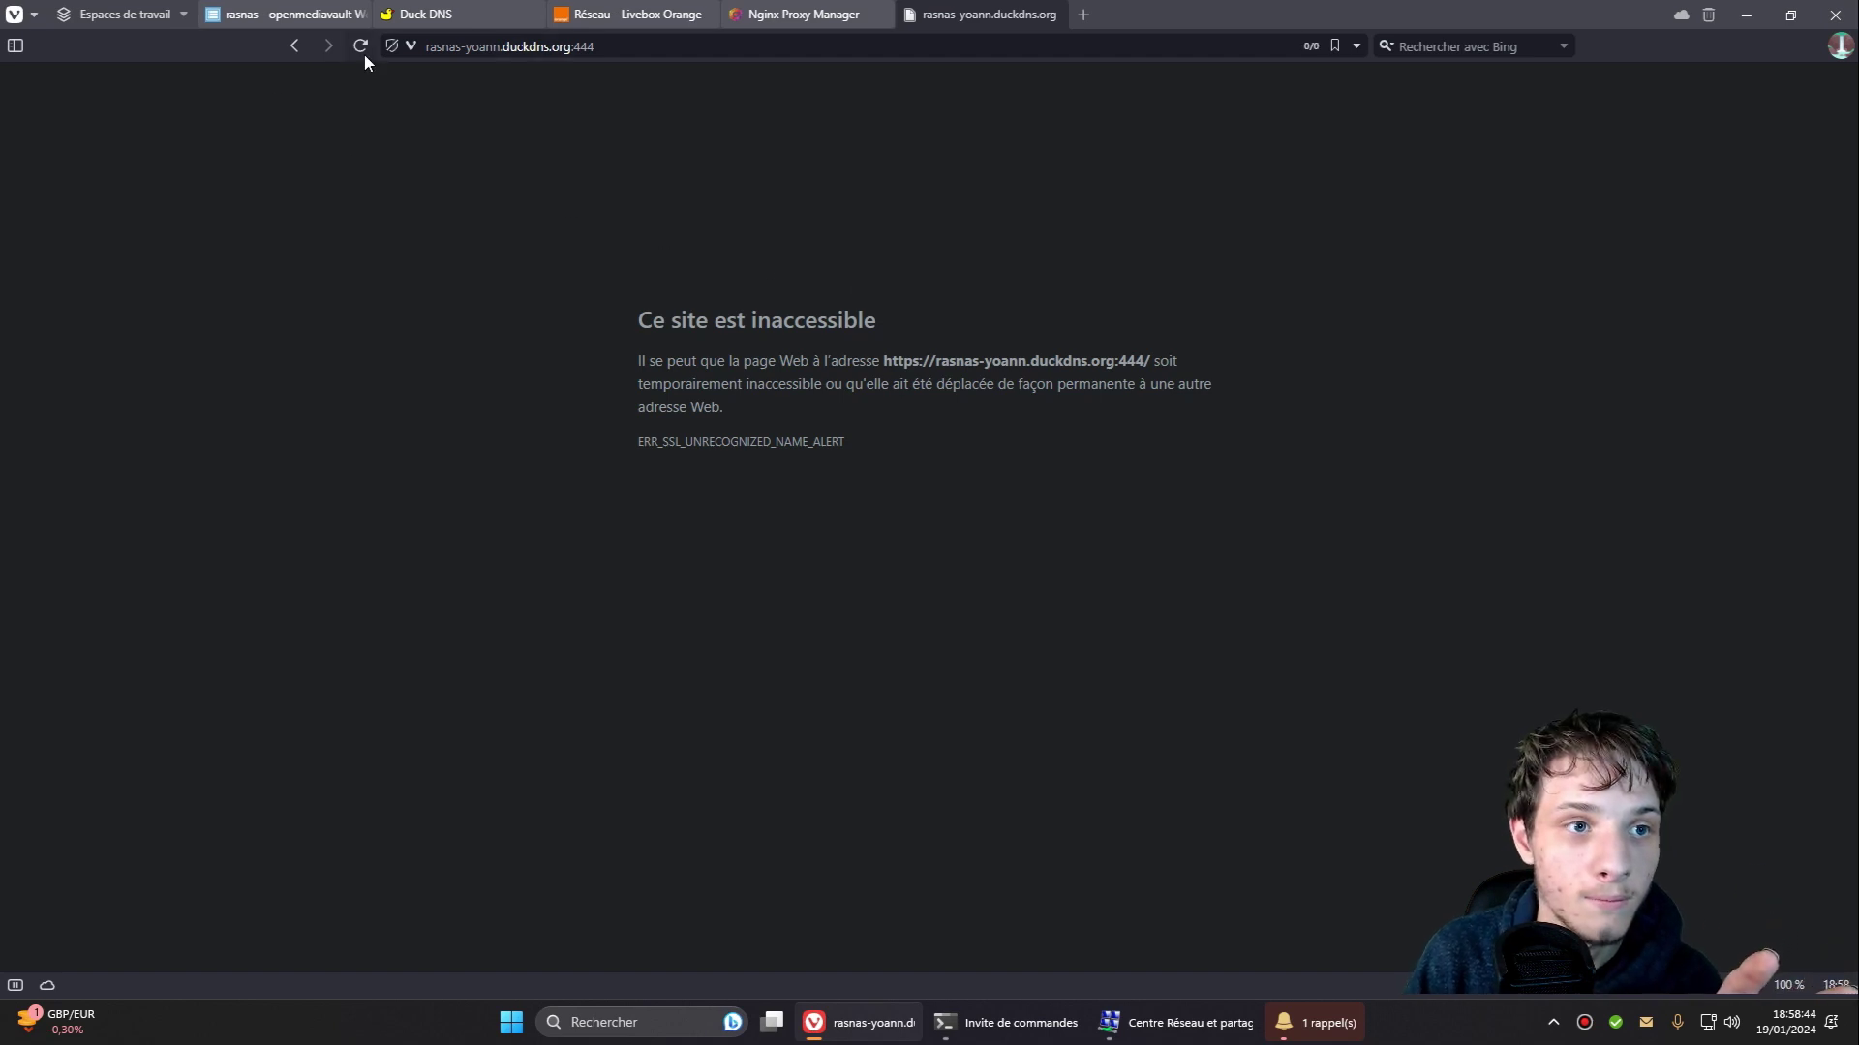
pyautogui.click(444, 51)
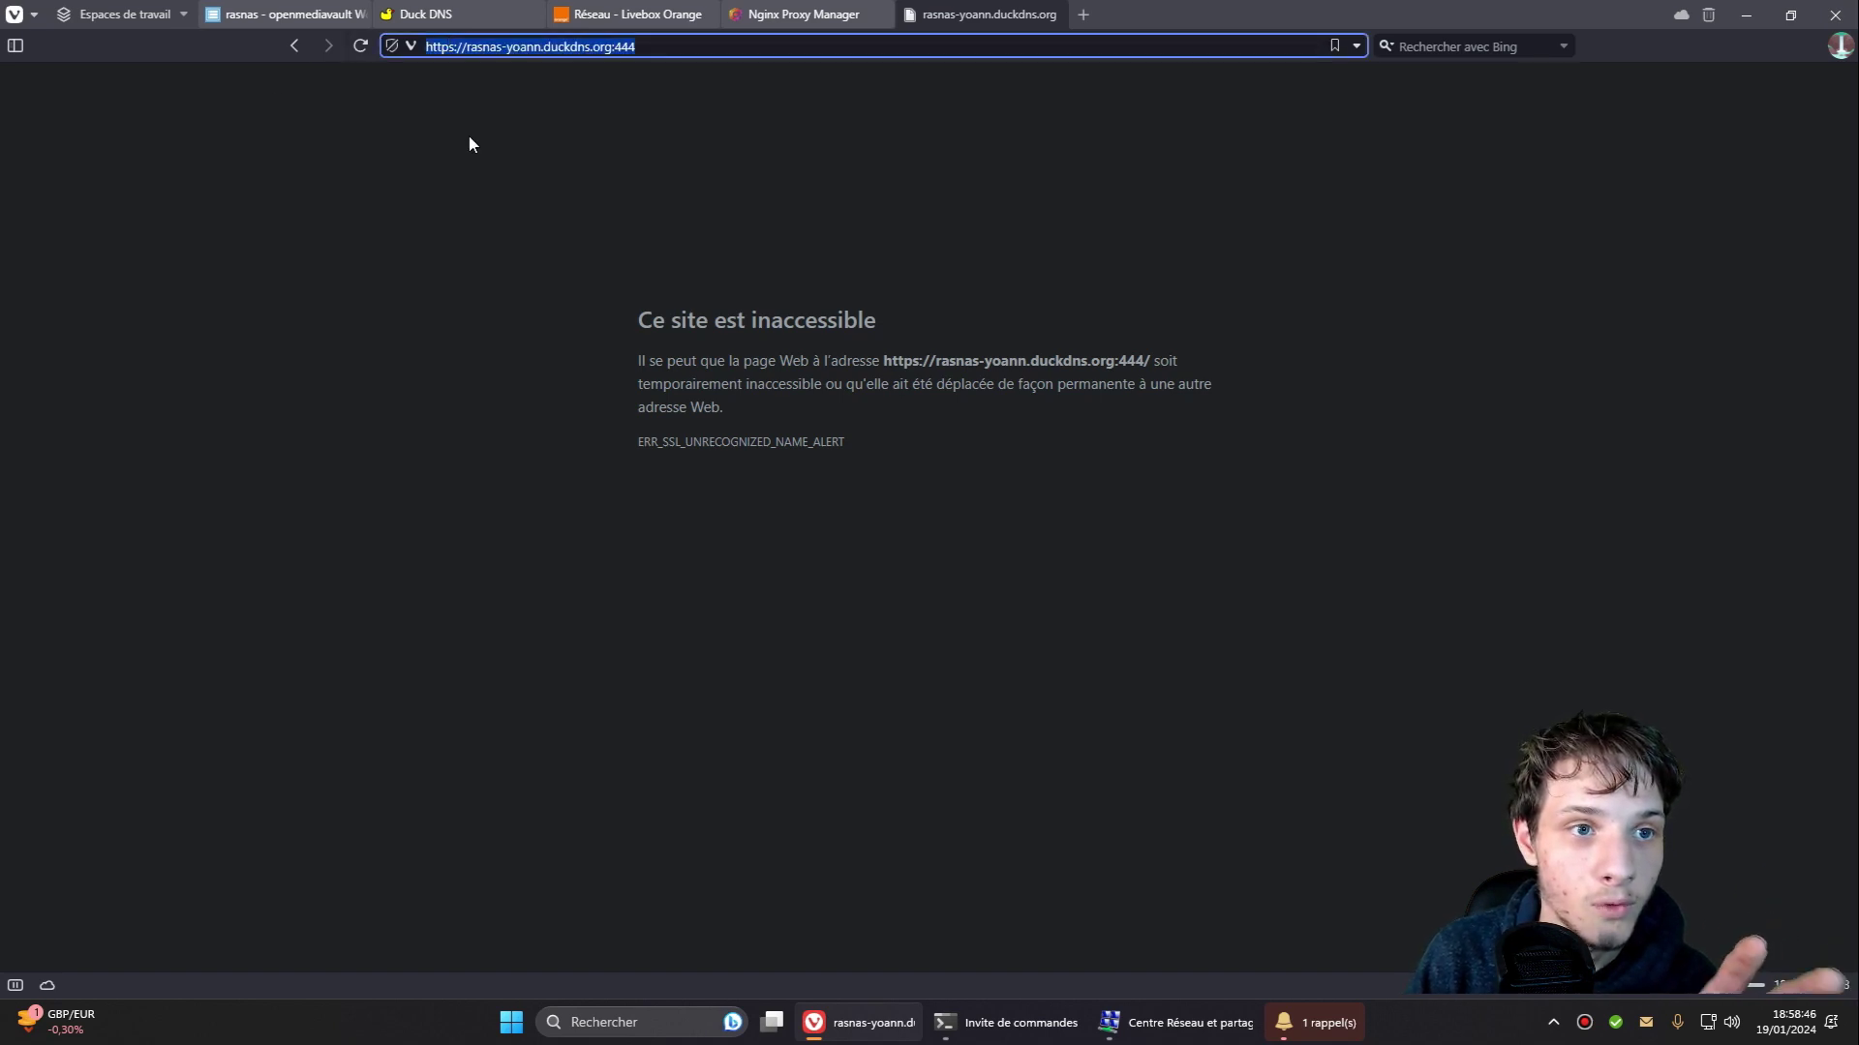
pyautogui.click(794, 13)
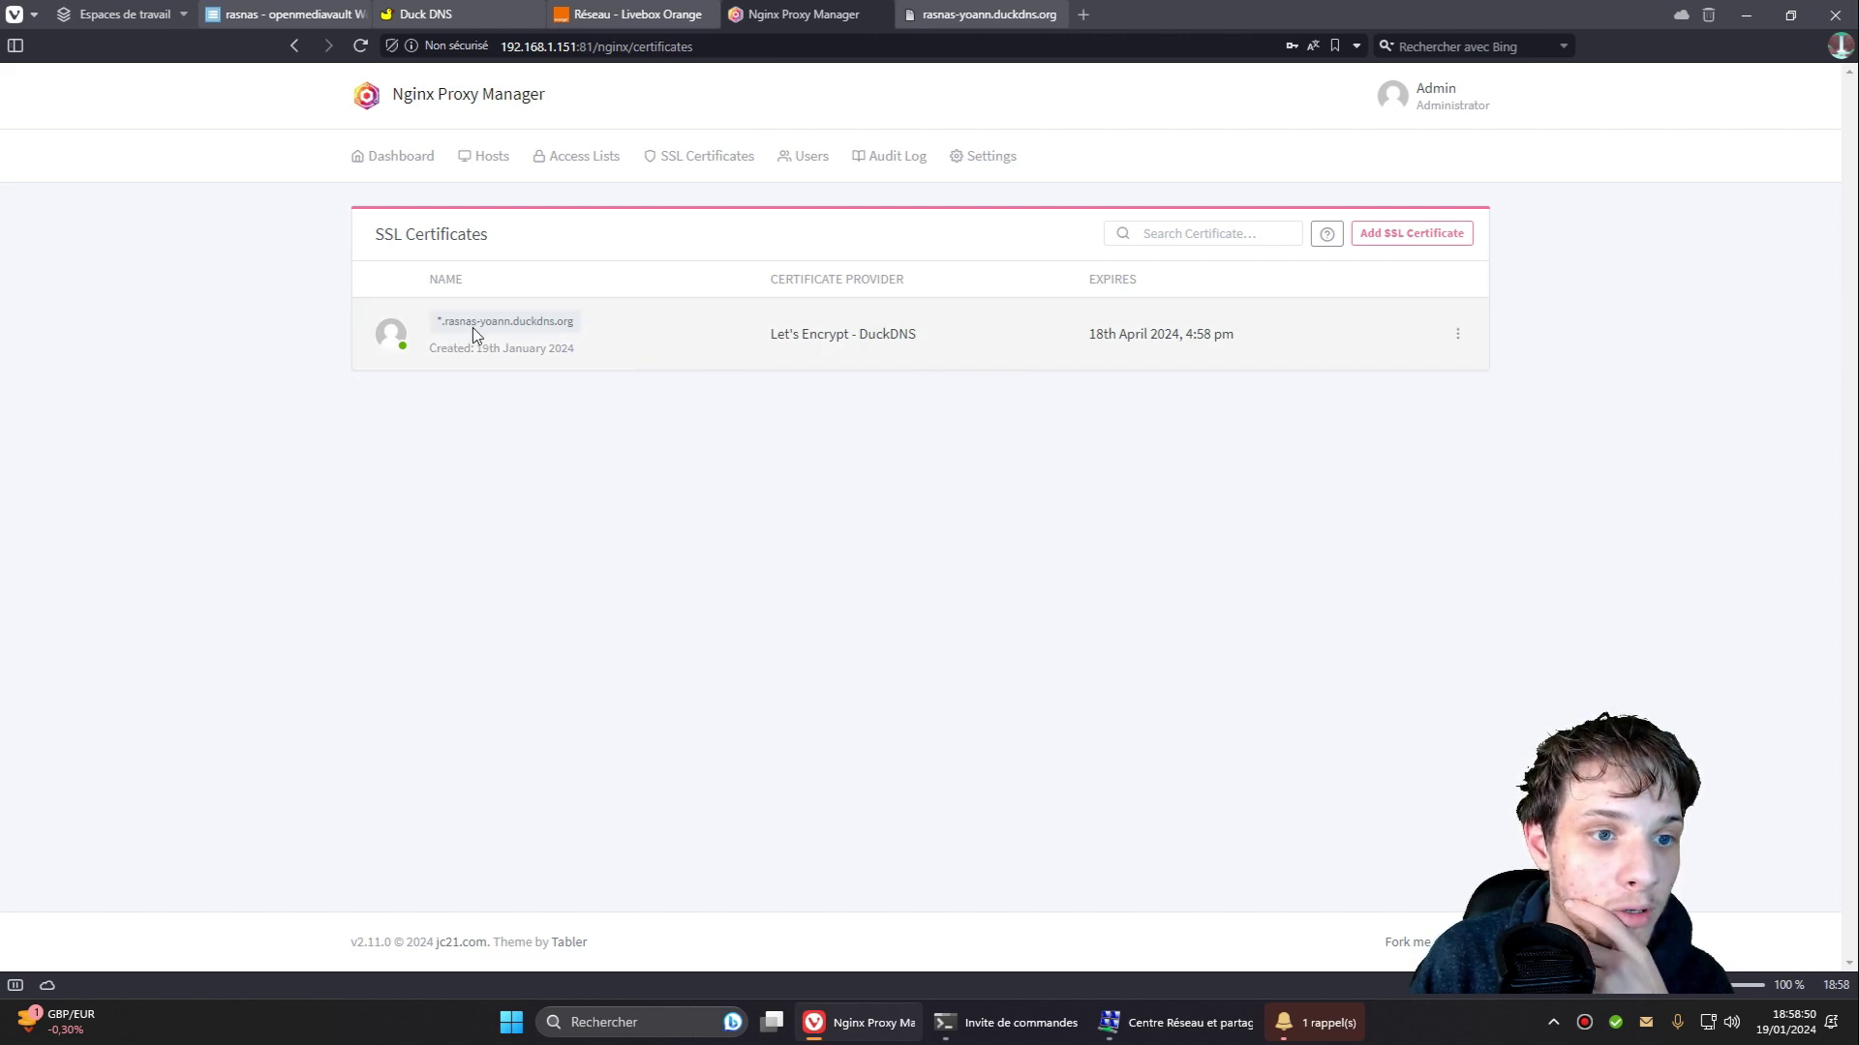
pyautogui.click(983, 14)
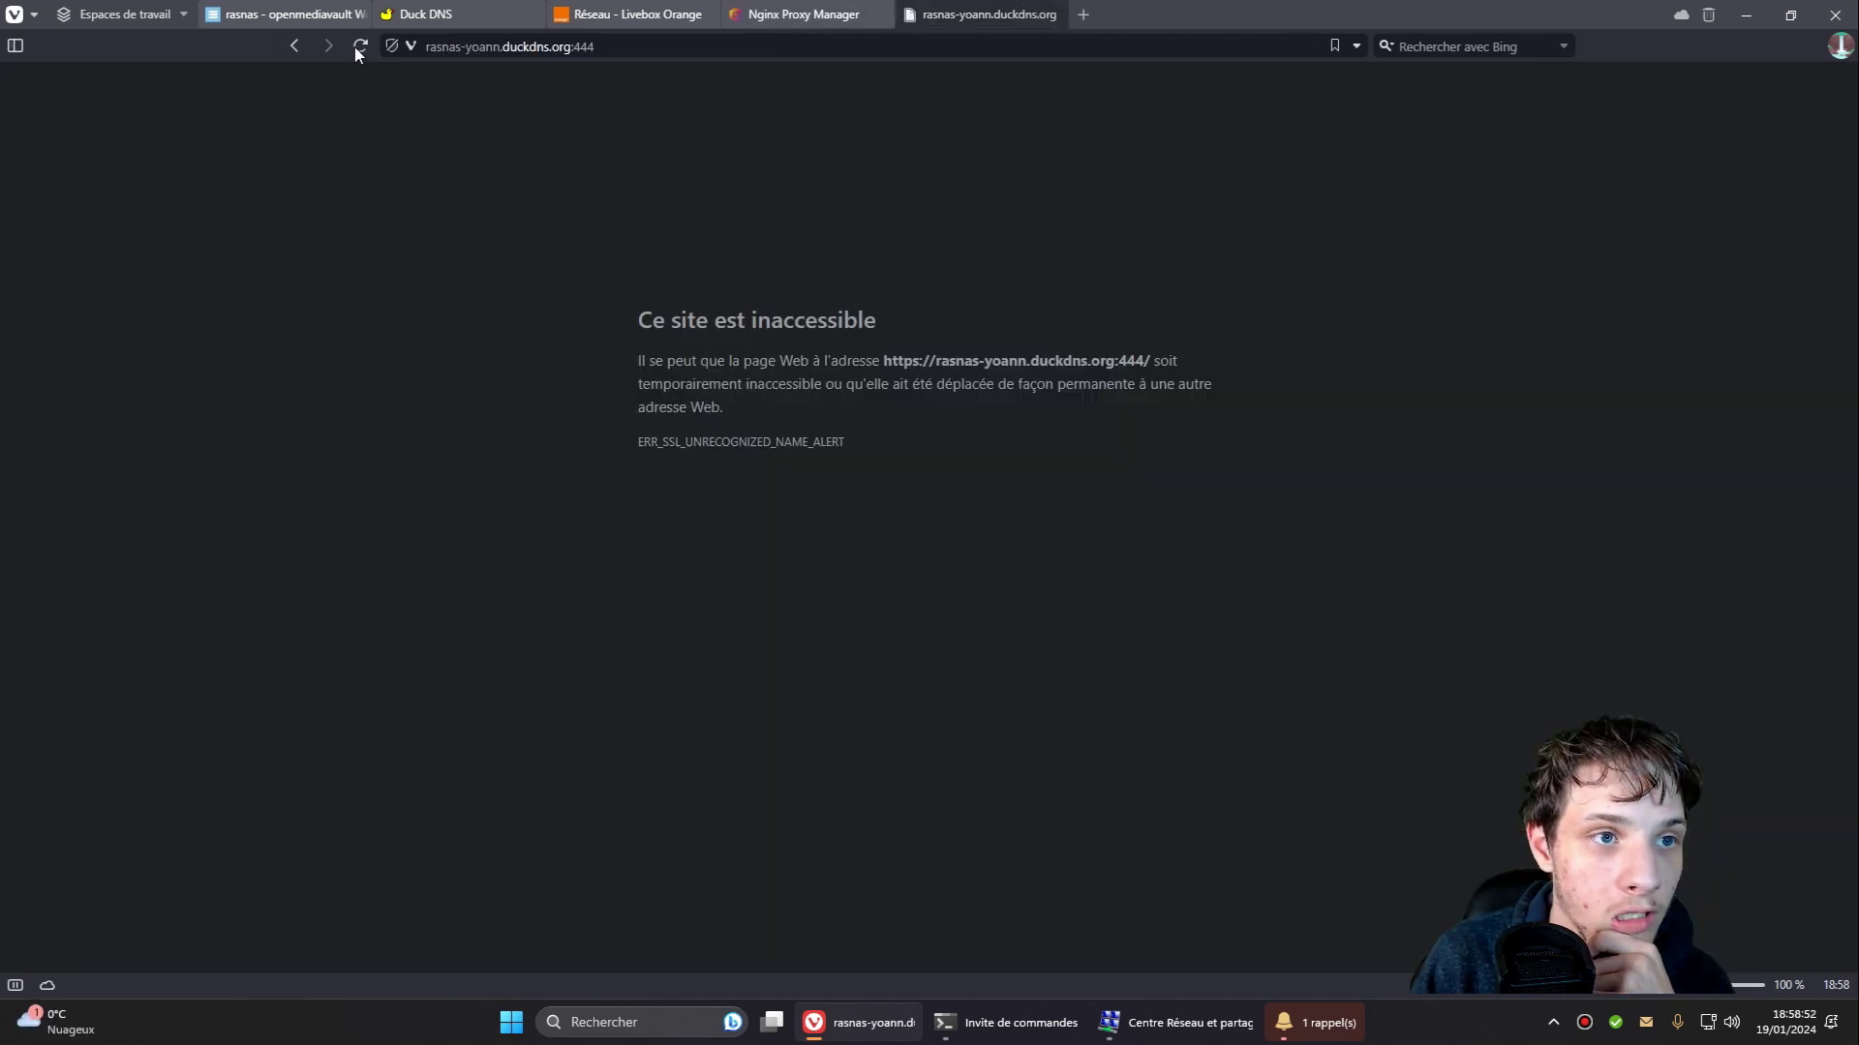
pyautogui.click(638, 10)
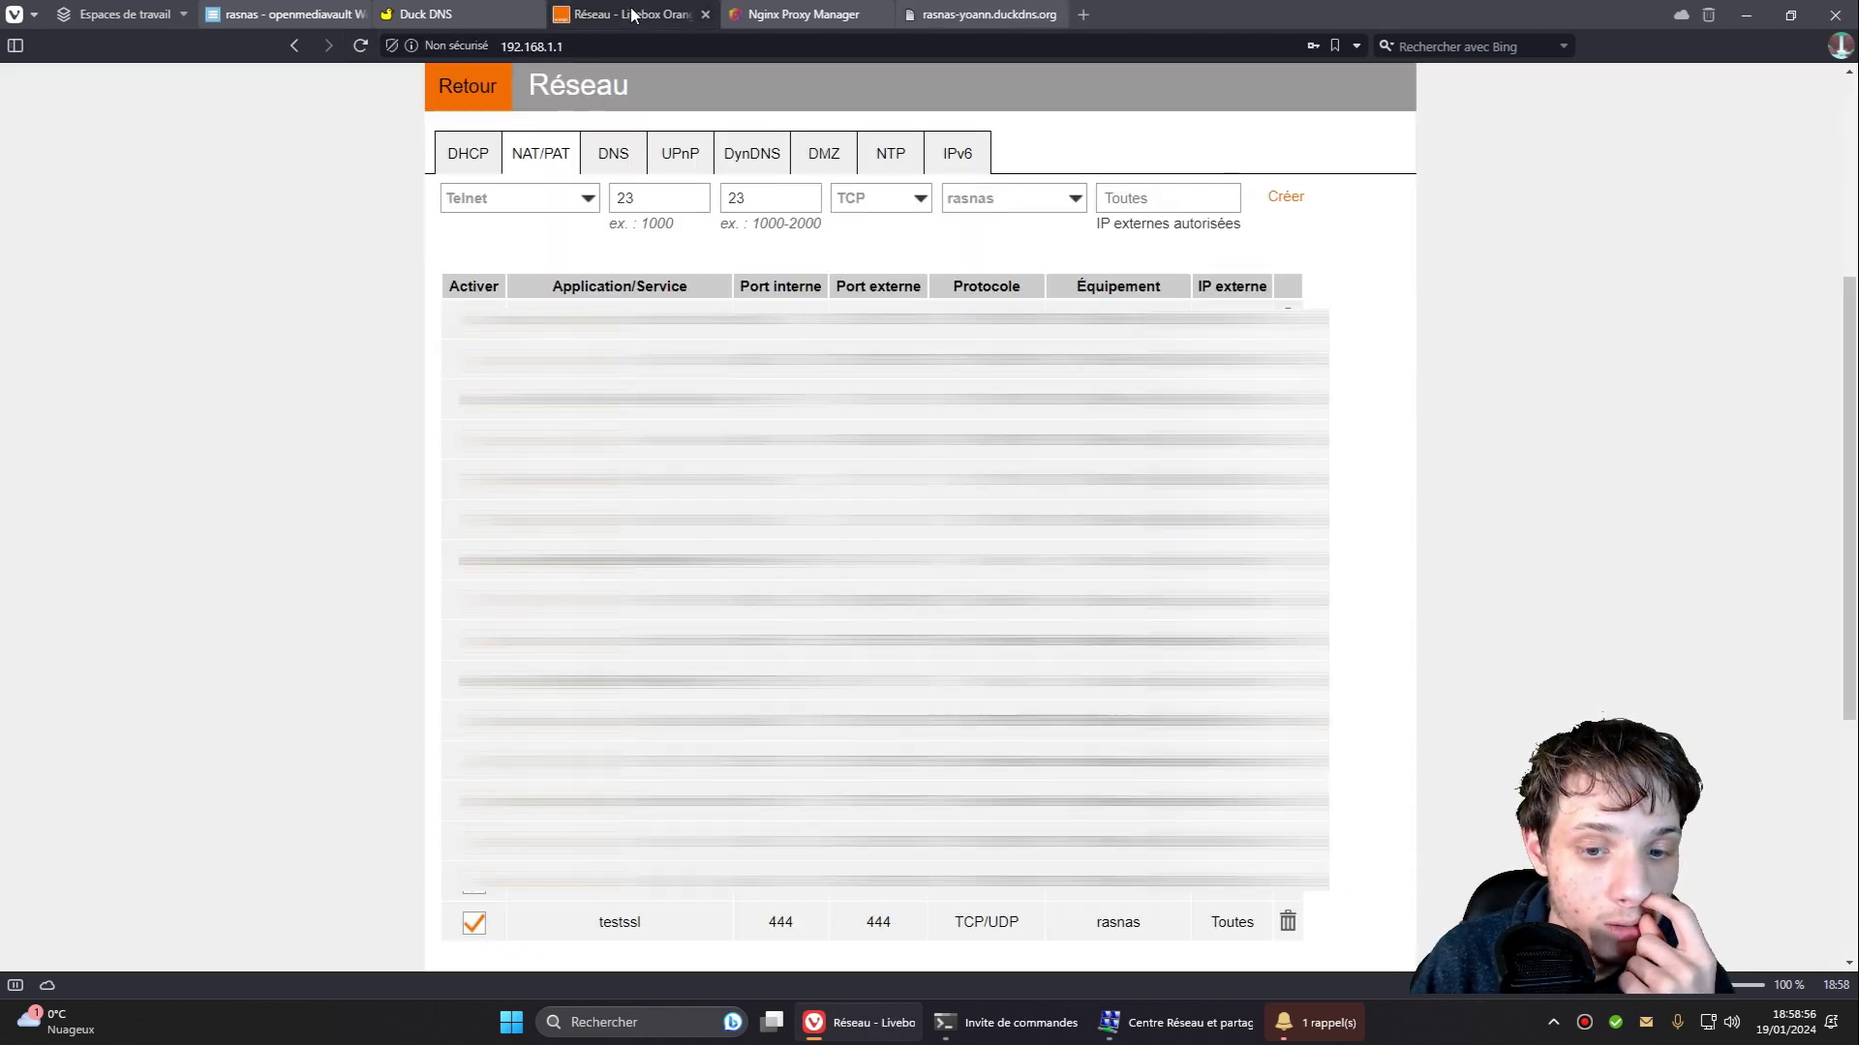
# Step: Retry the failing subdomain, check it in Duck DNS, and close the Command Prompt ping window
pyautogui.click(983, 14)
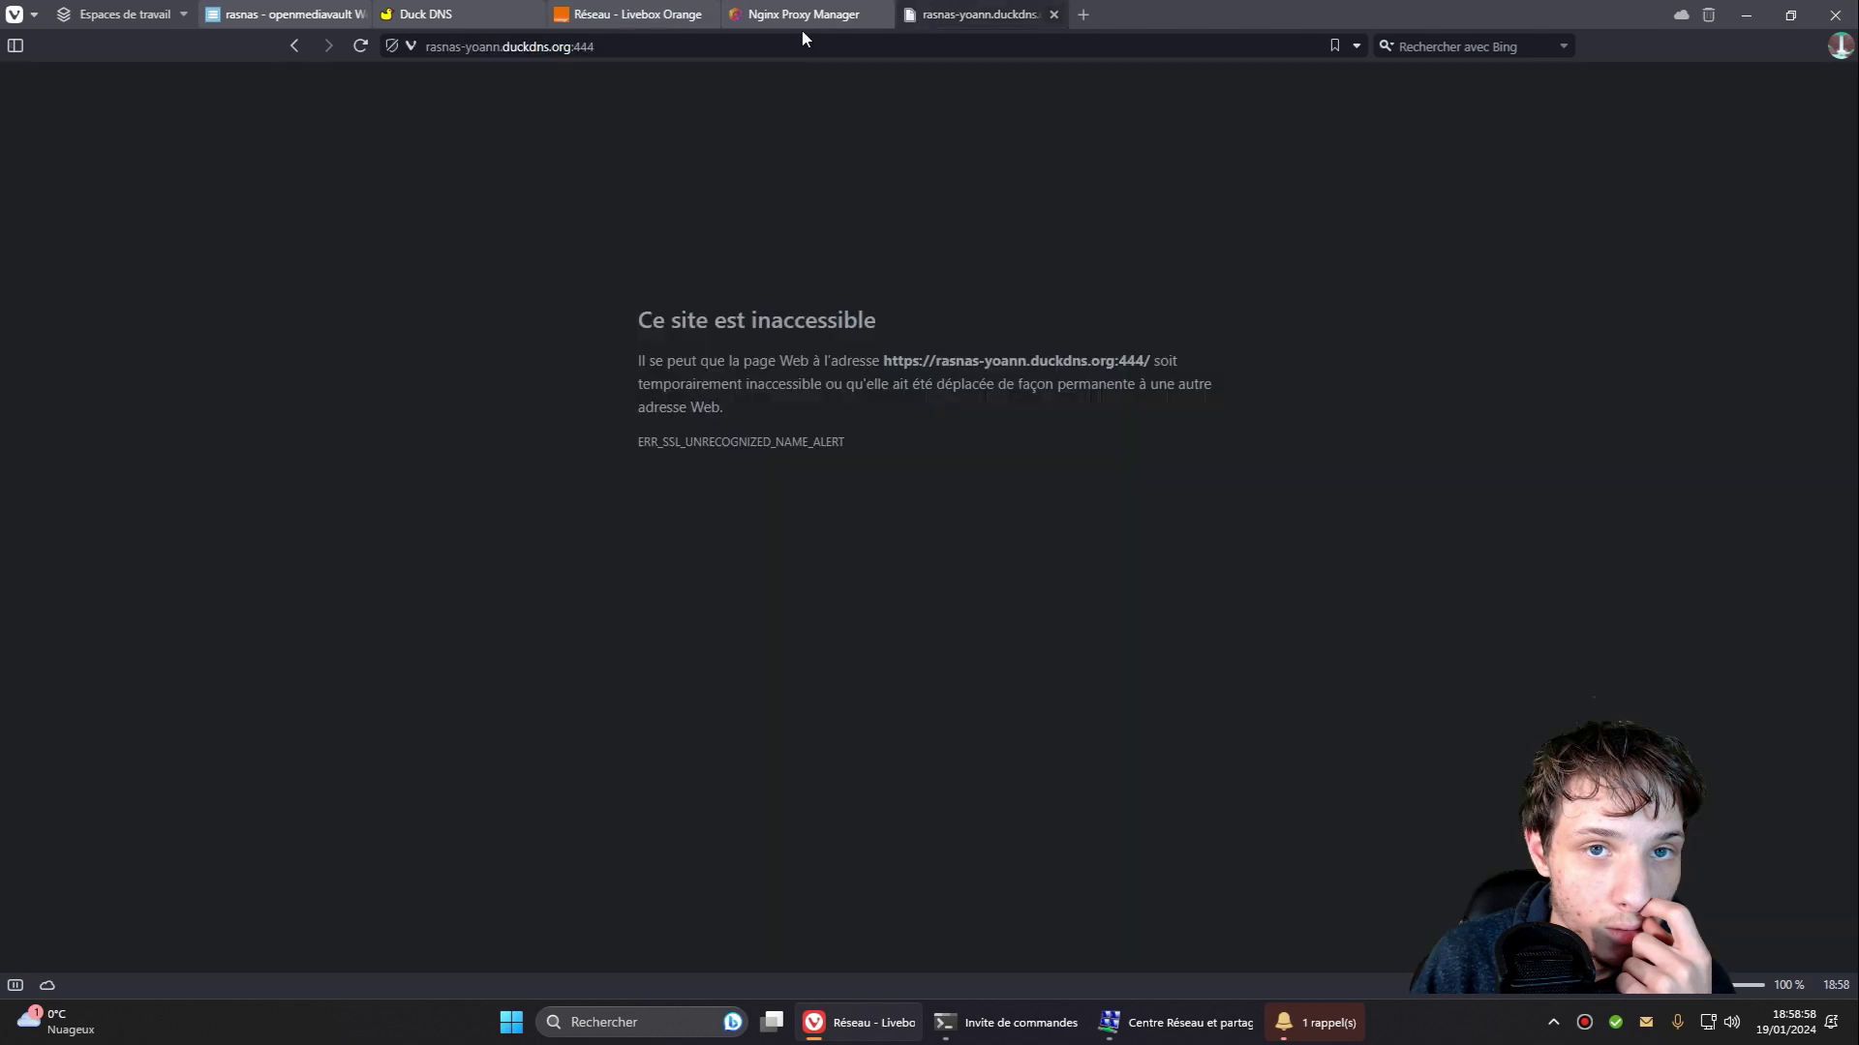
pyautogui.click(373, 44)
pyautogui.click(368, 48)
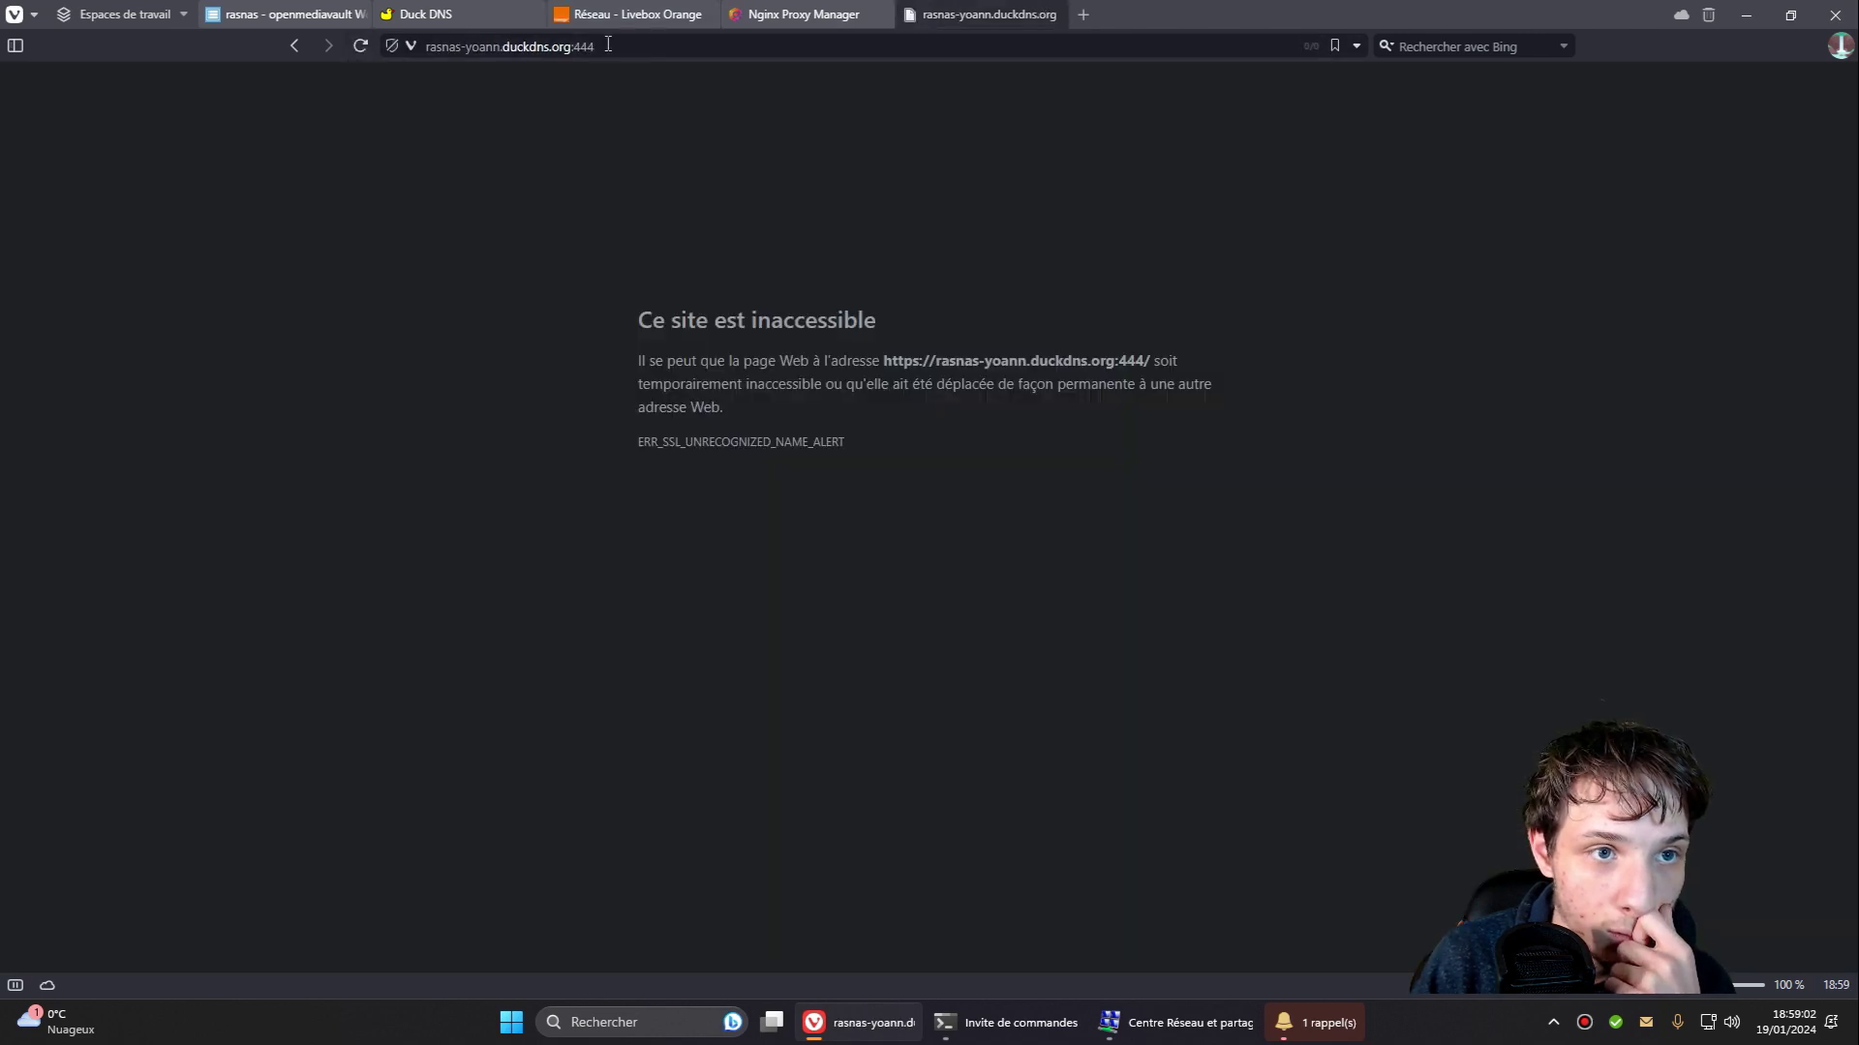
pyautogui.click(397, 8)
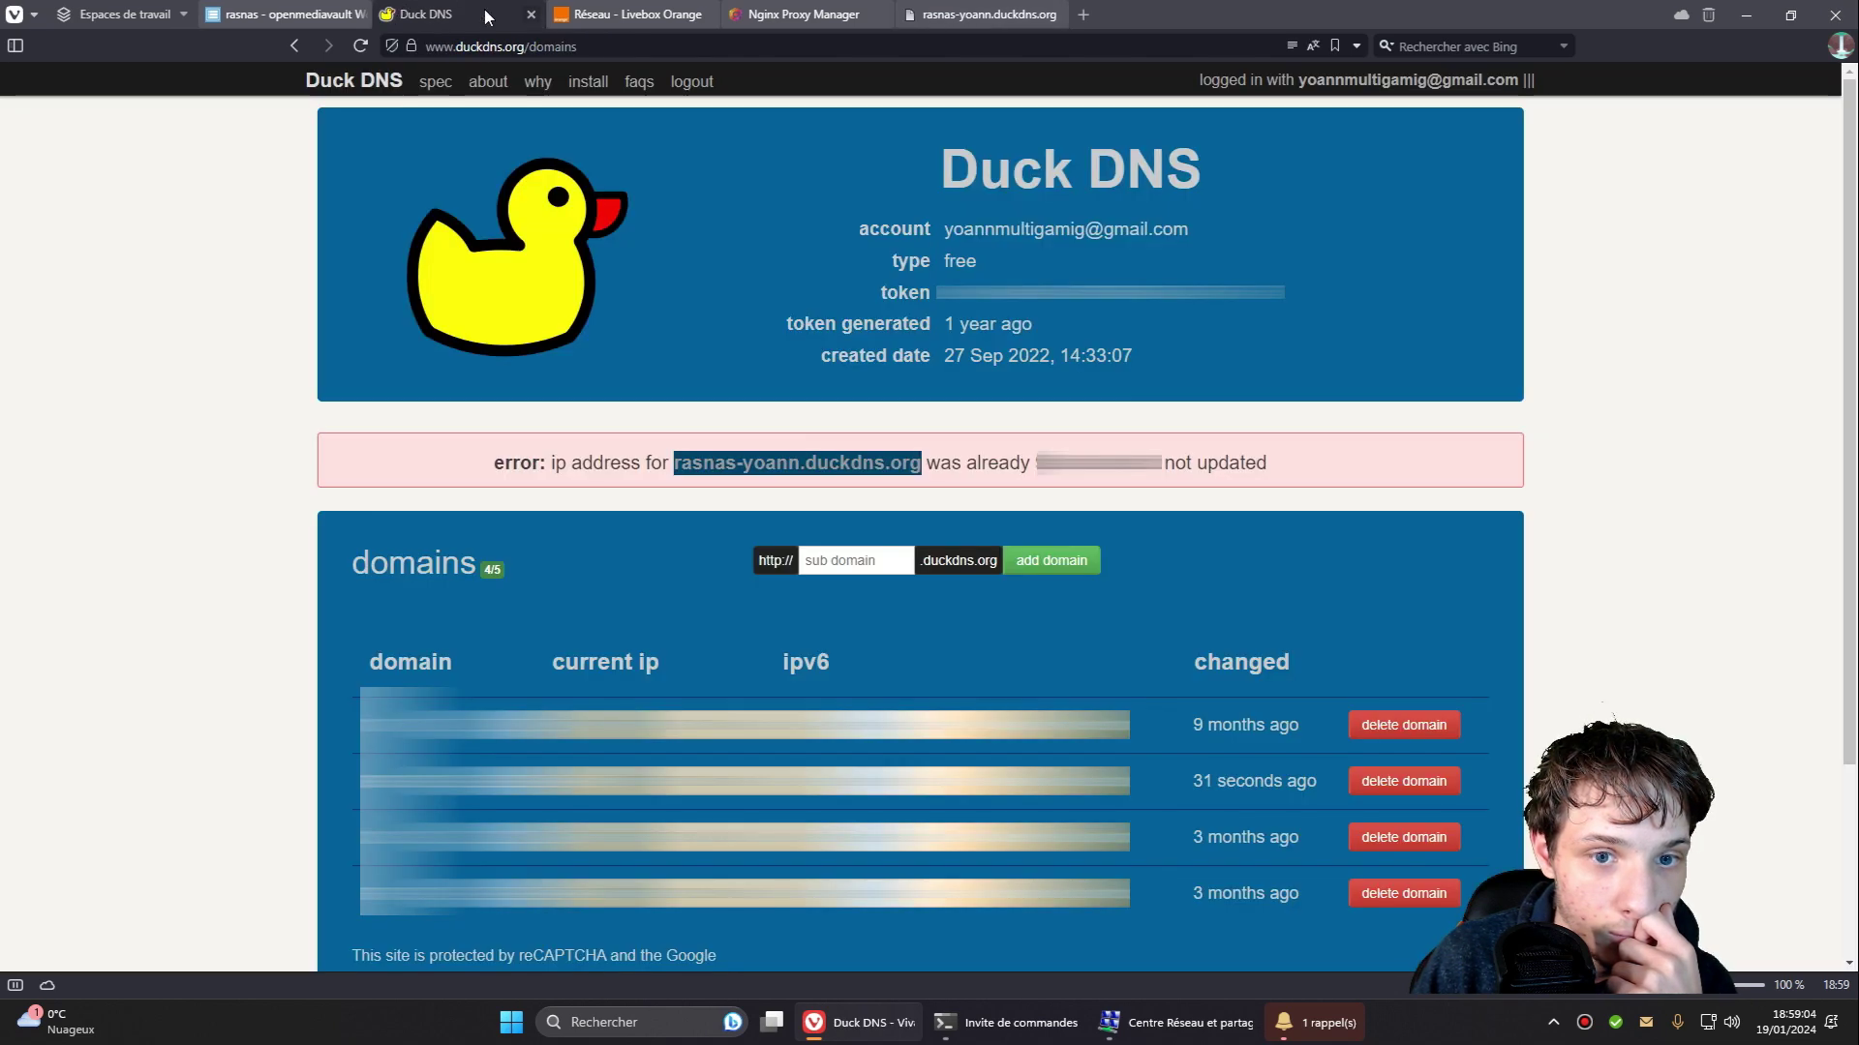
pyautogui.click(977, 14)
pyautogui.moveTo(630, 53); pyautogui.dragTo(594, 58)
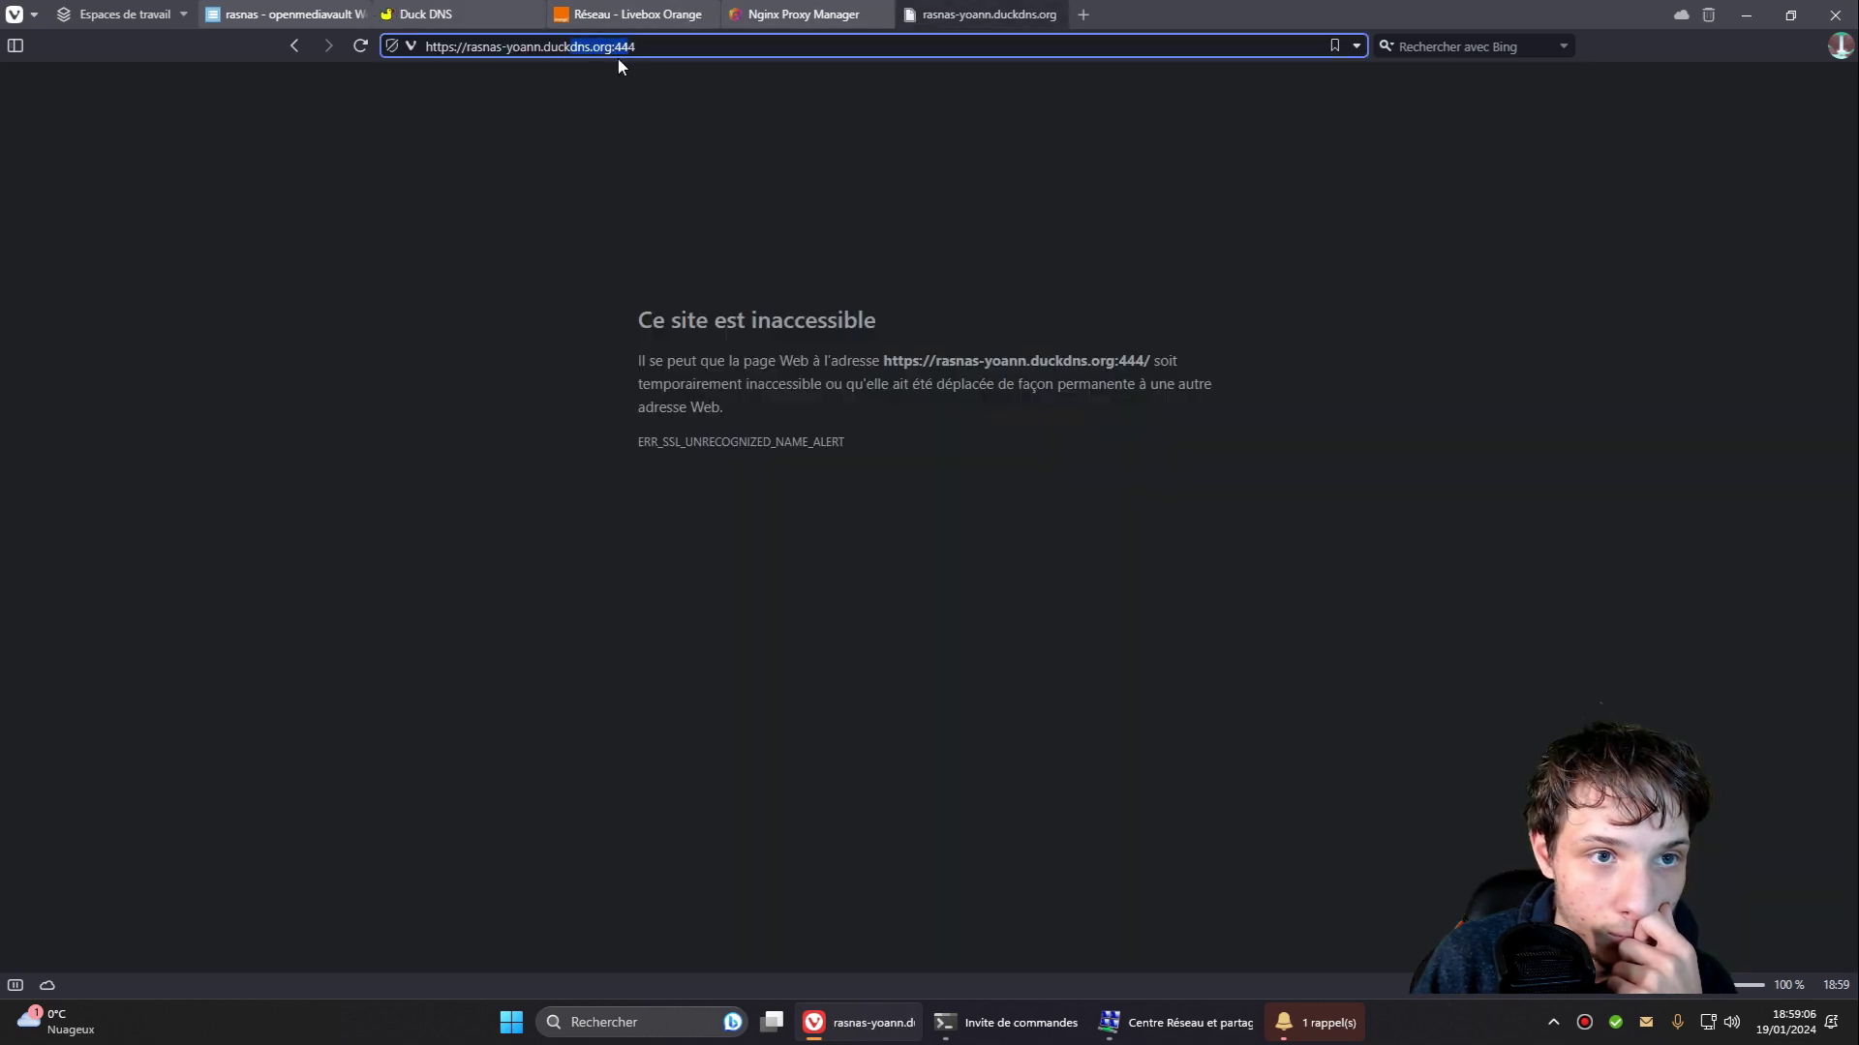
pyautogui.click(656, 45)
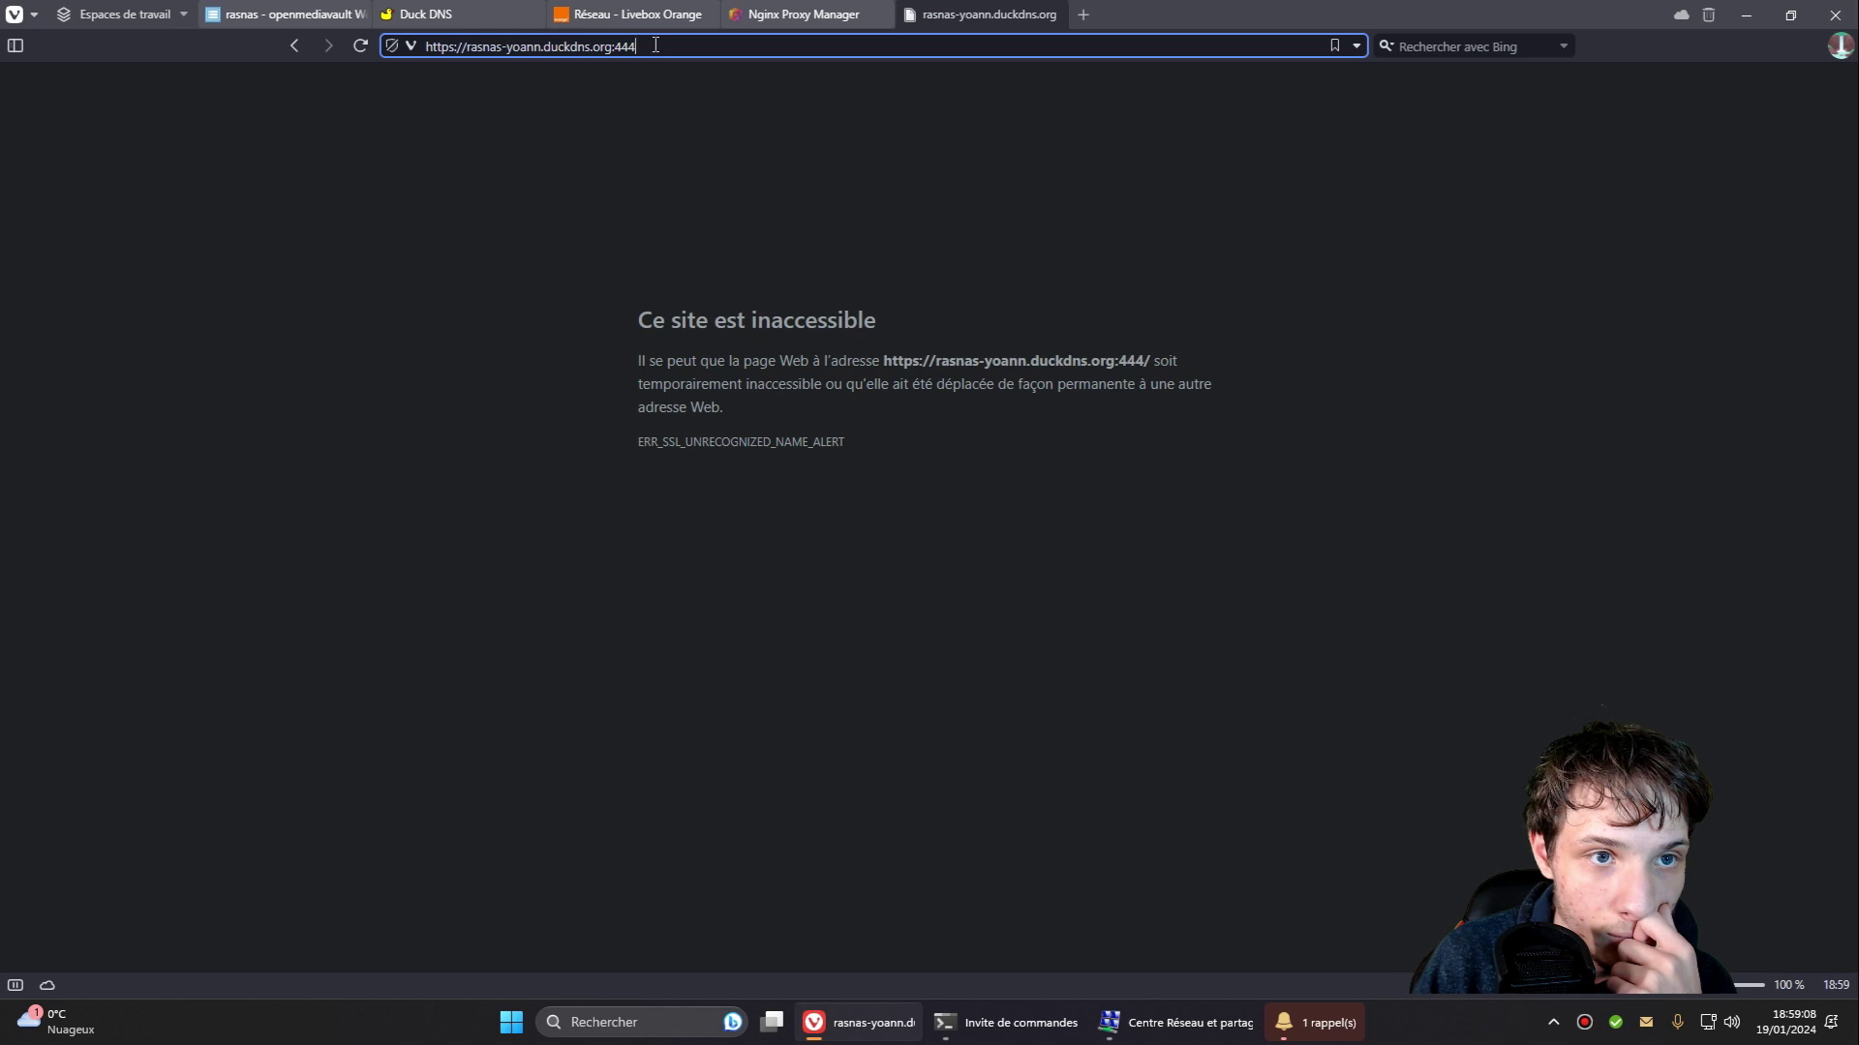
pyautogui.click(1007, 1022)
pyautogui.hotkey('alt', 'F4')
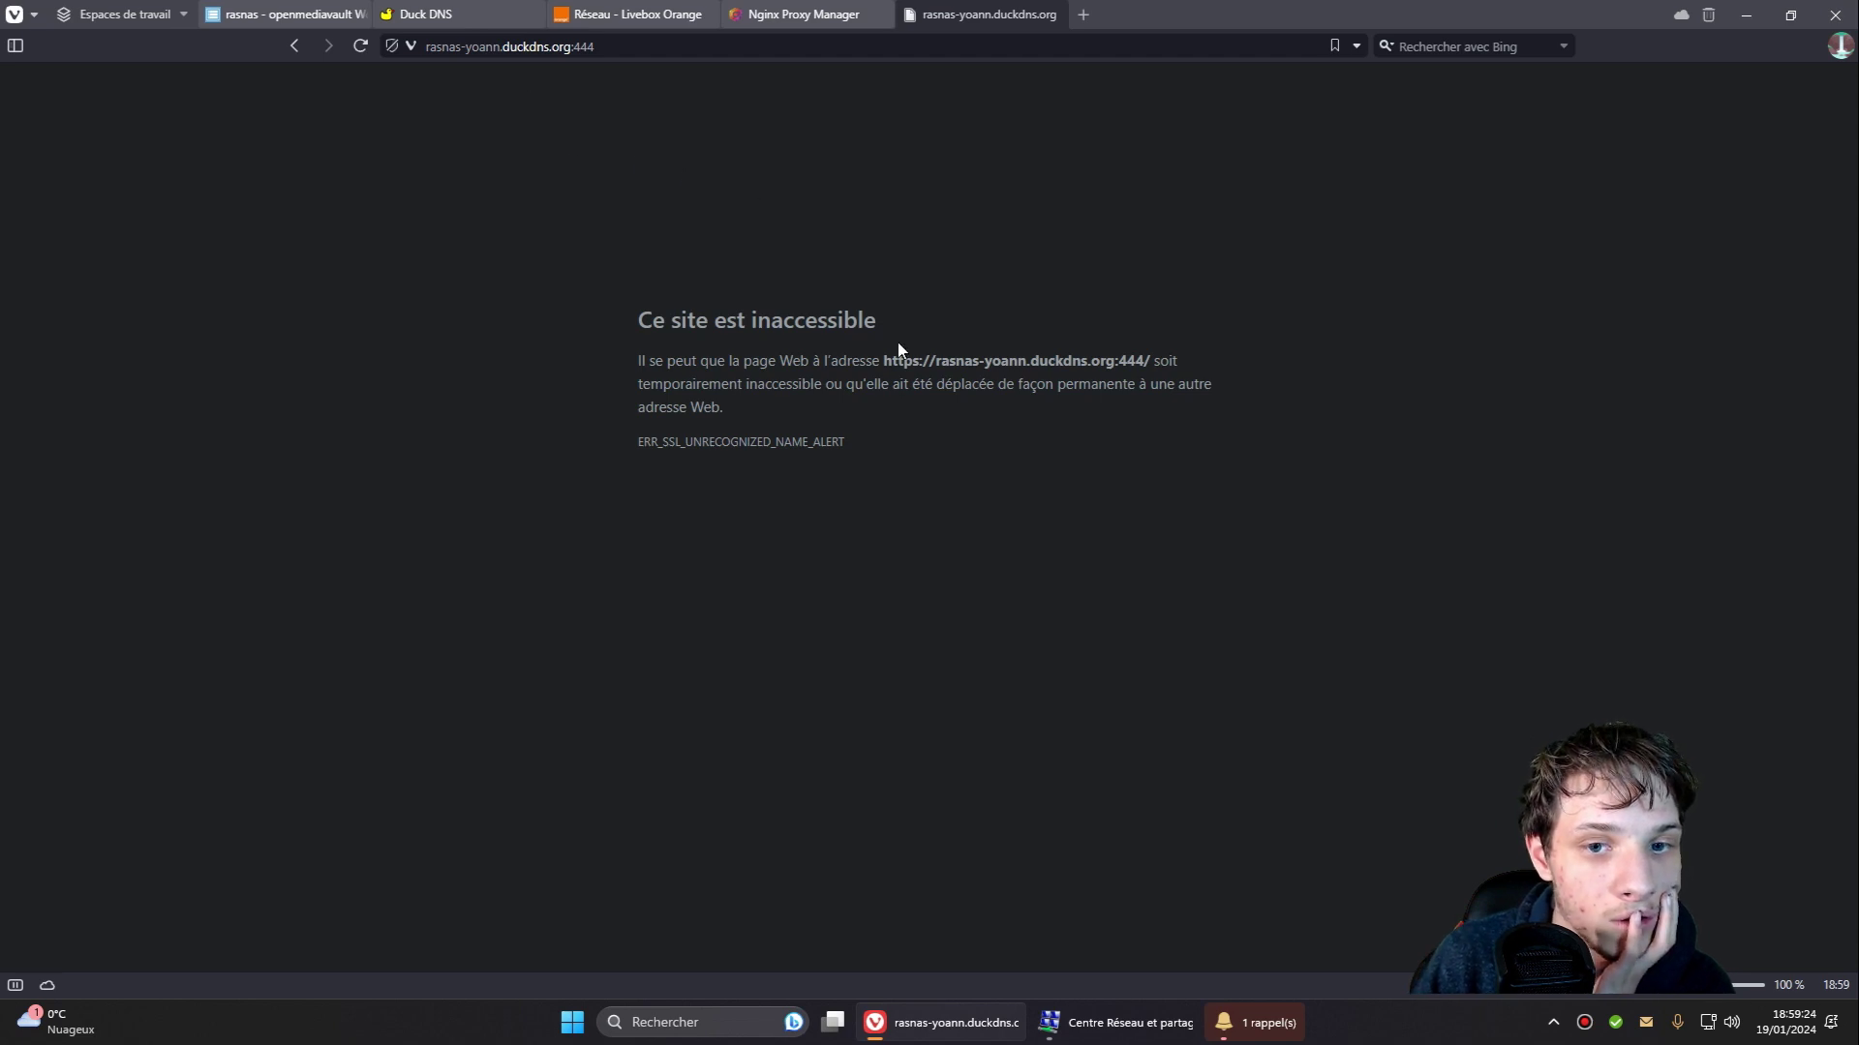
# Step: Inspect the site's connection security details and site settings, then reload the subdomain page
pyautogui.click(392, 46)
pyautogui.click(357, 49)
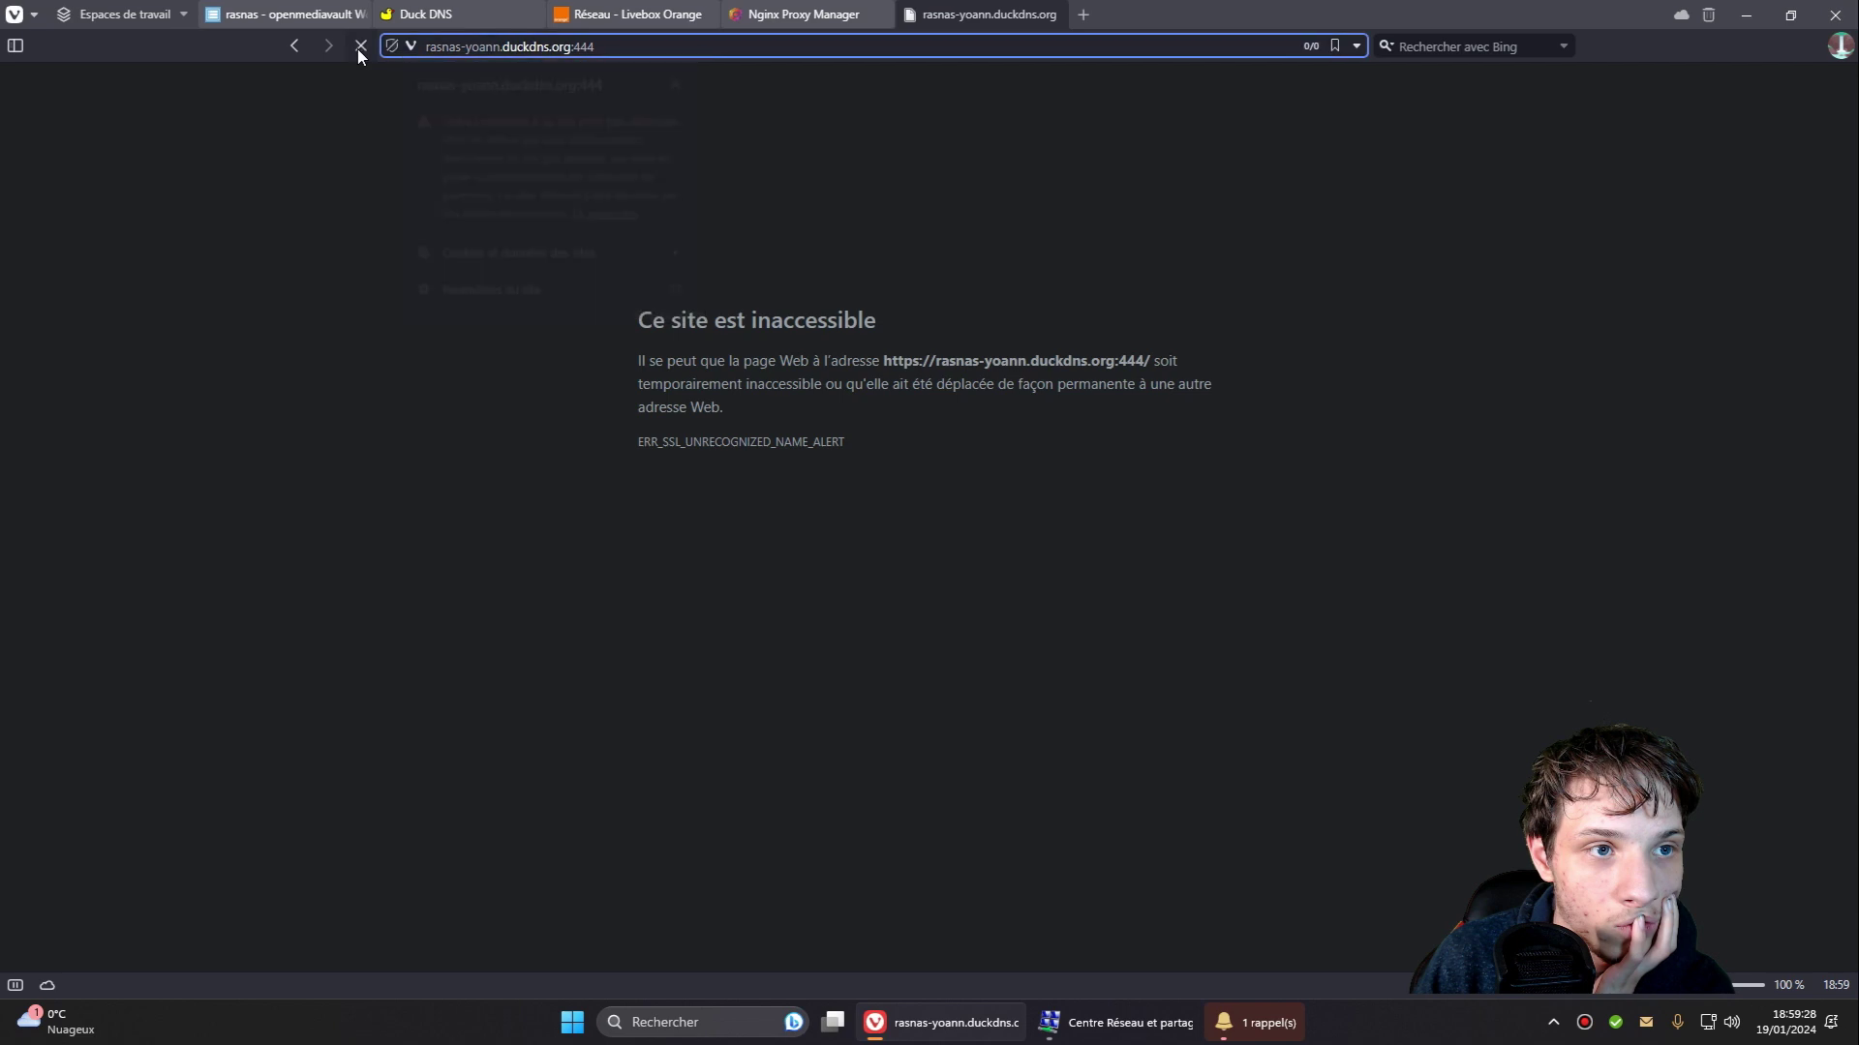
pyautogui.click(398, 45)
pyautogui.click(551, 293)
pyautogui.moveTo(1151, 8)
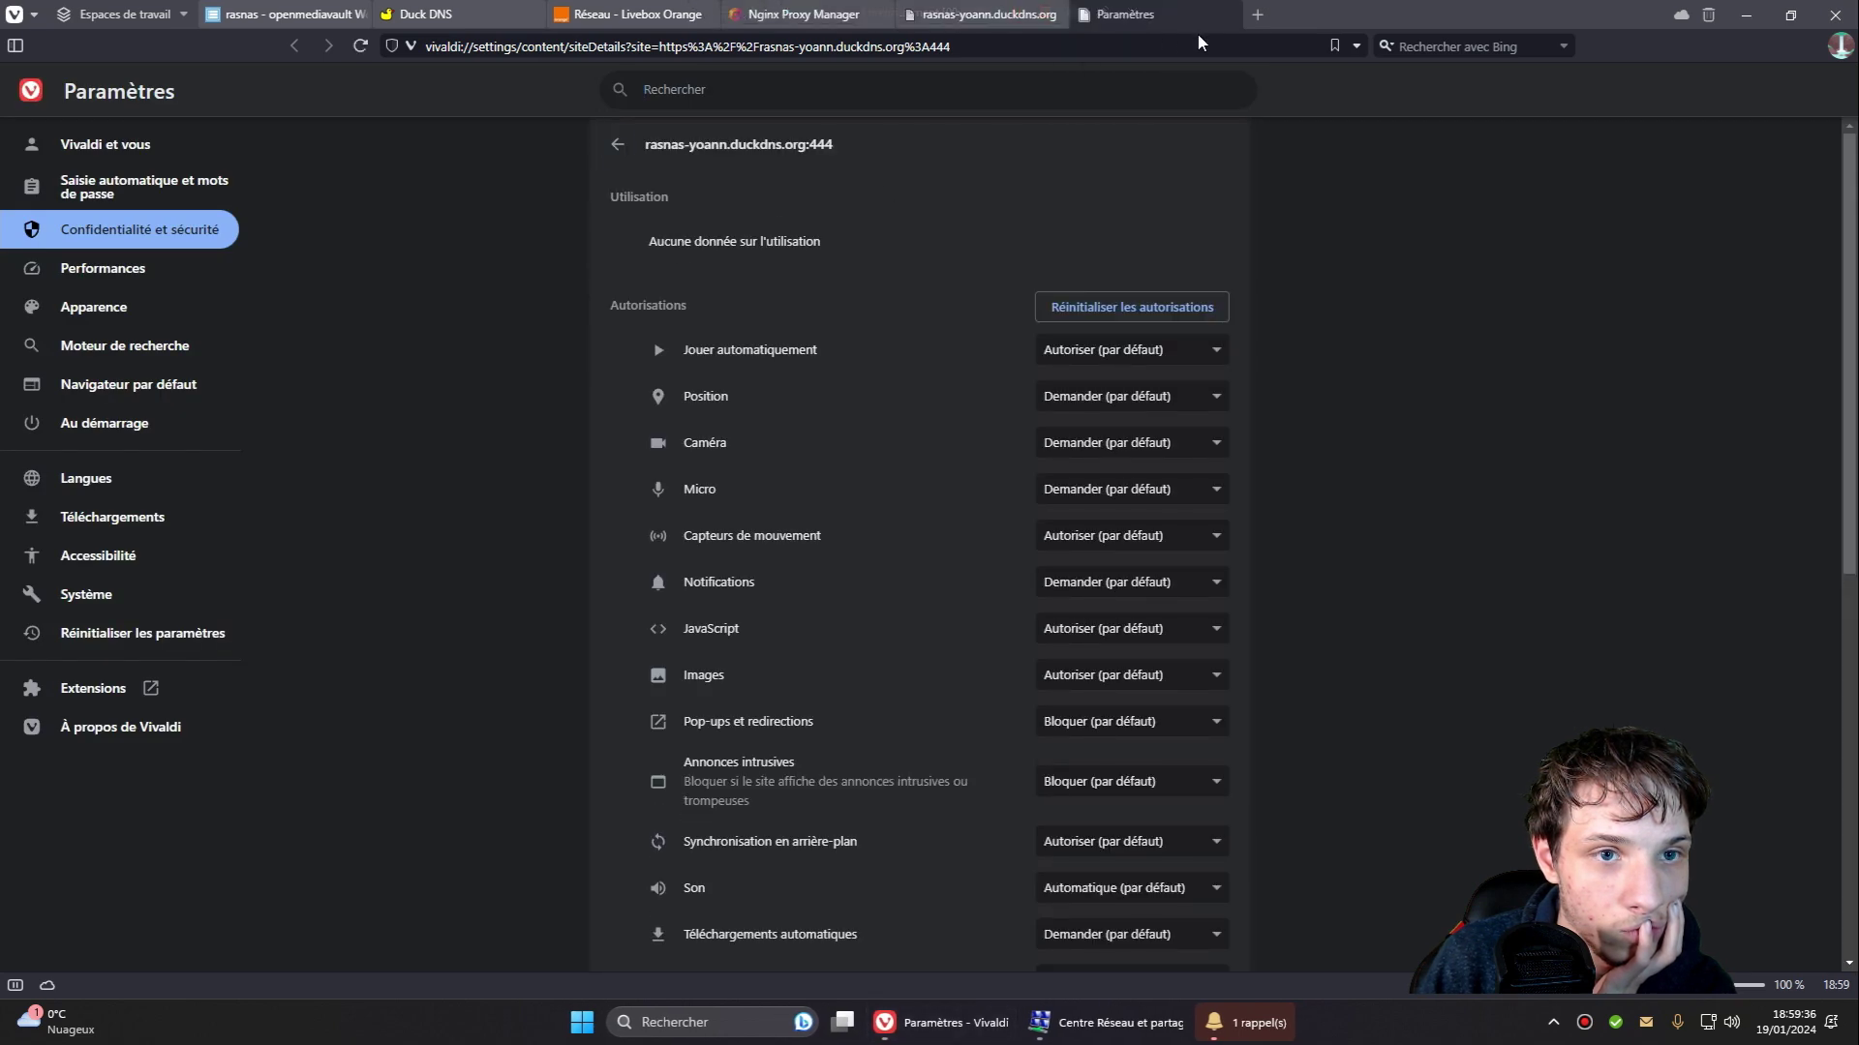
pyautogui.middleClick(1187, 20)
pyautogui.click(365, 50)
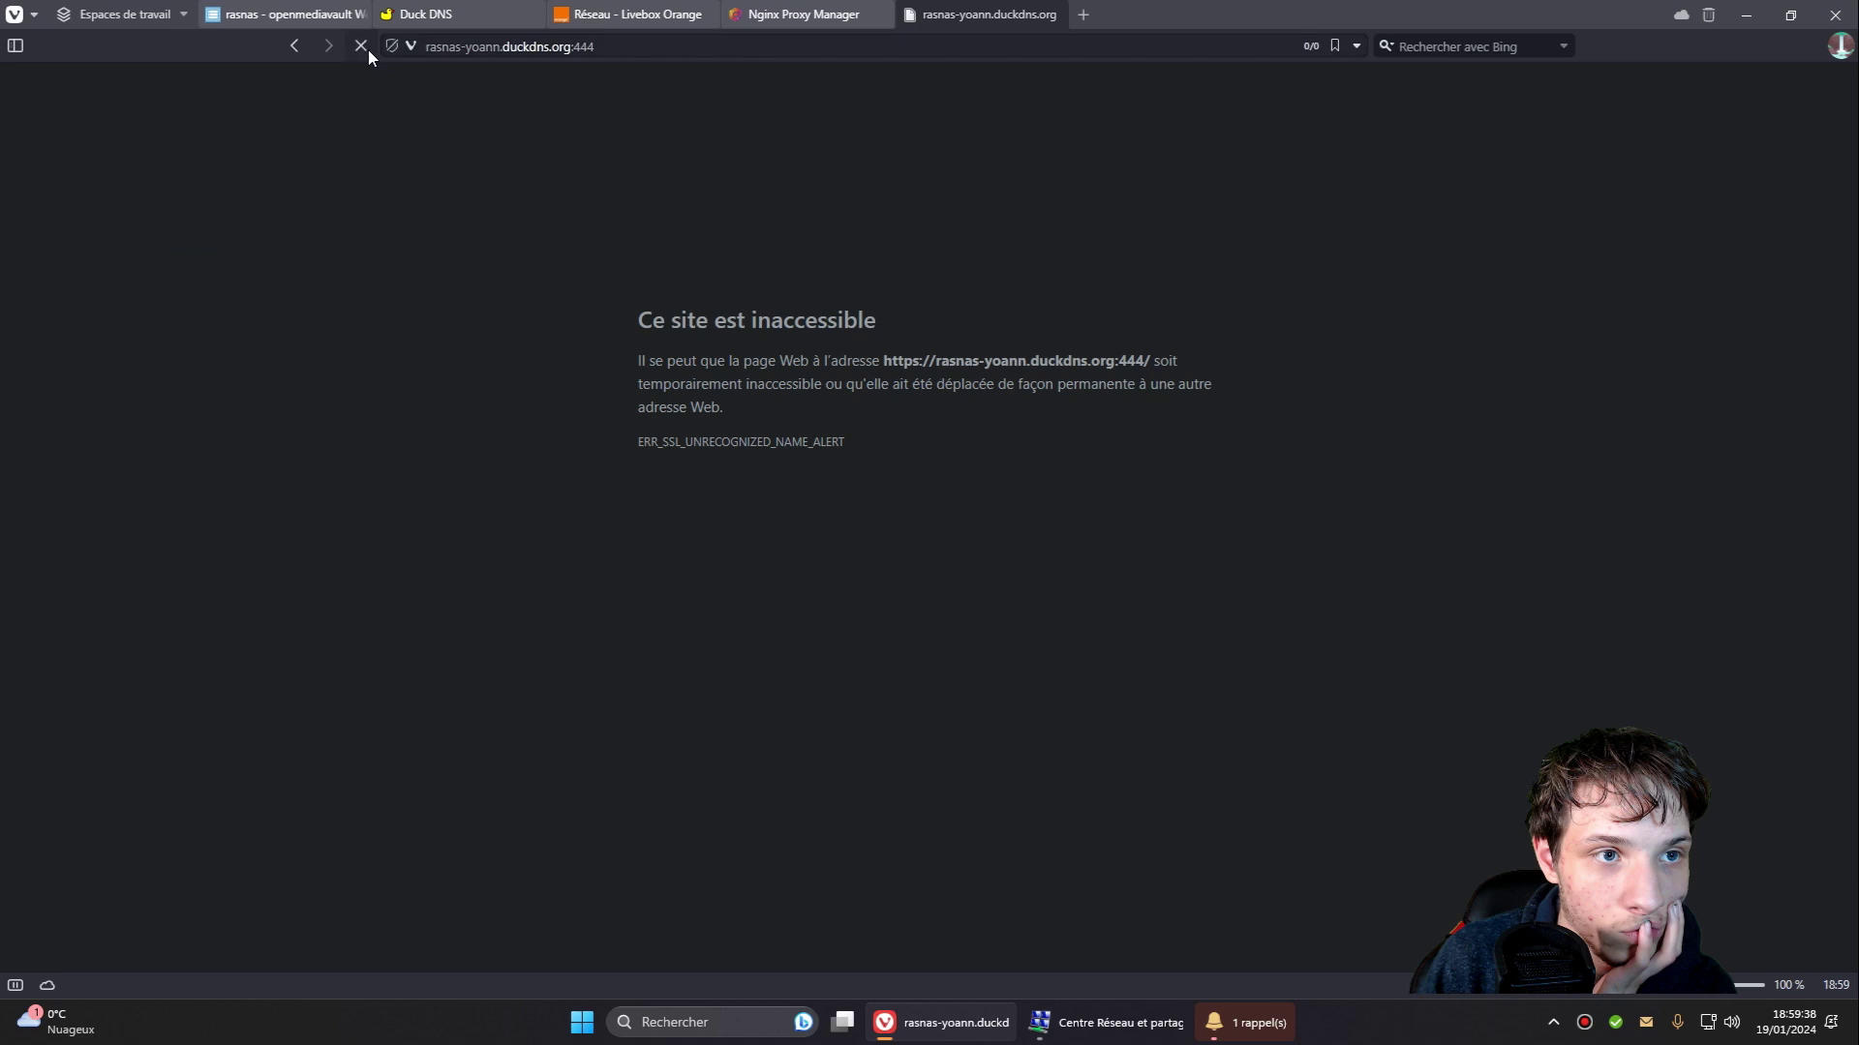
# Step: Review the Duck DNS and Livebox tabs, then open Services > Compose in openmediavault
pyautogui.click(455, 13)
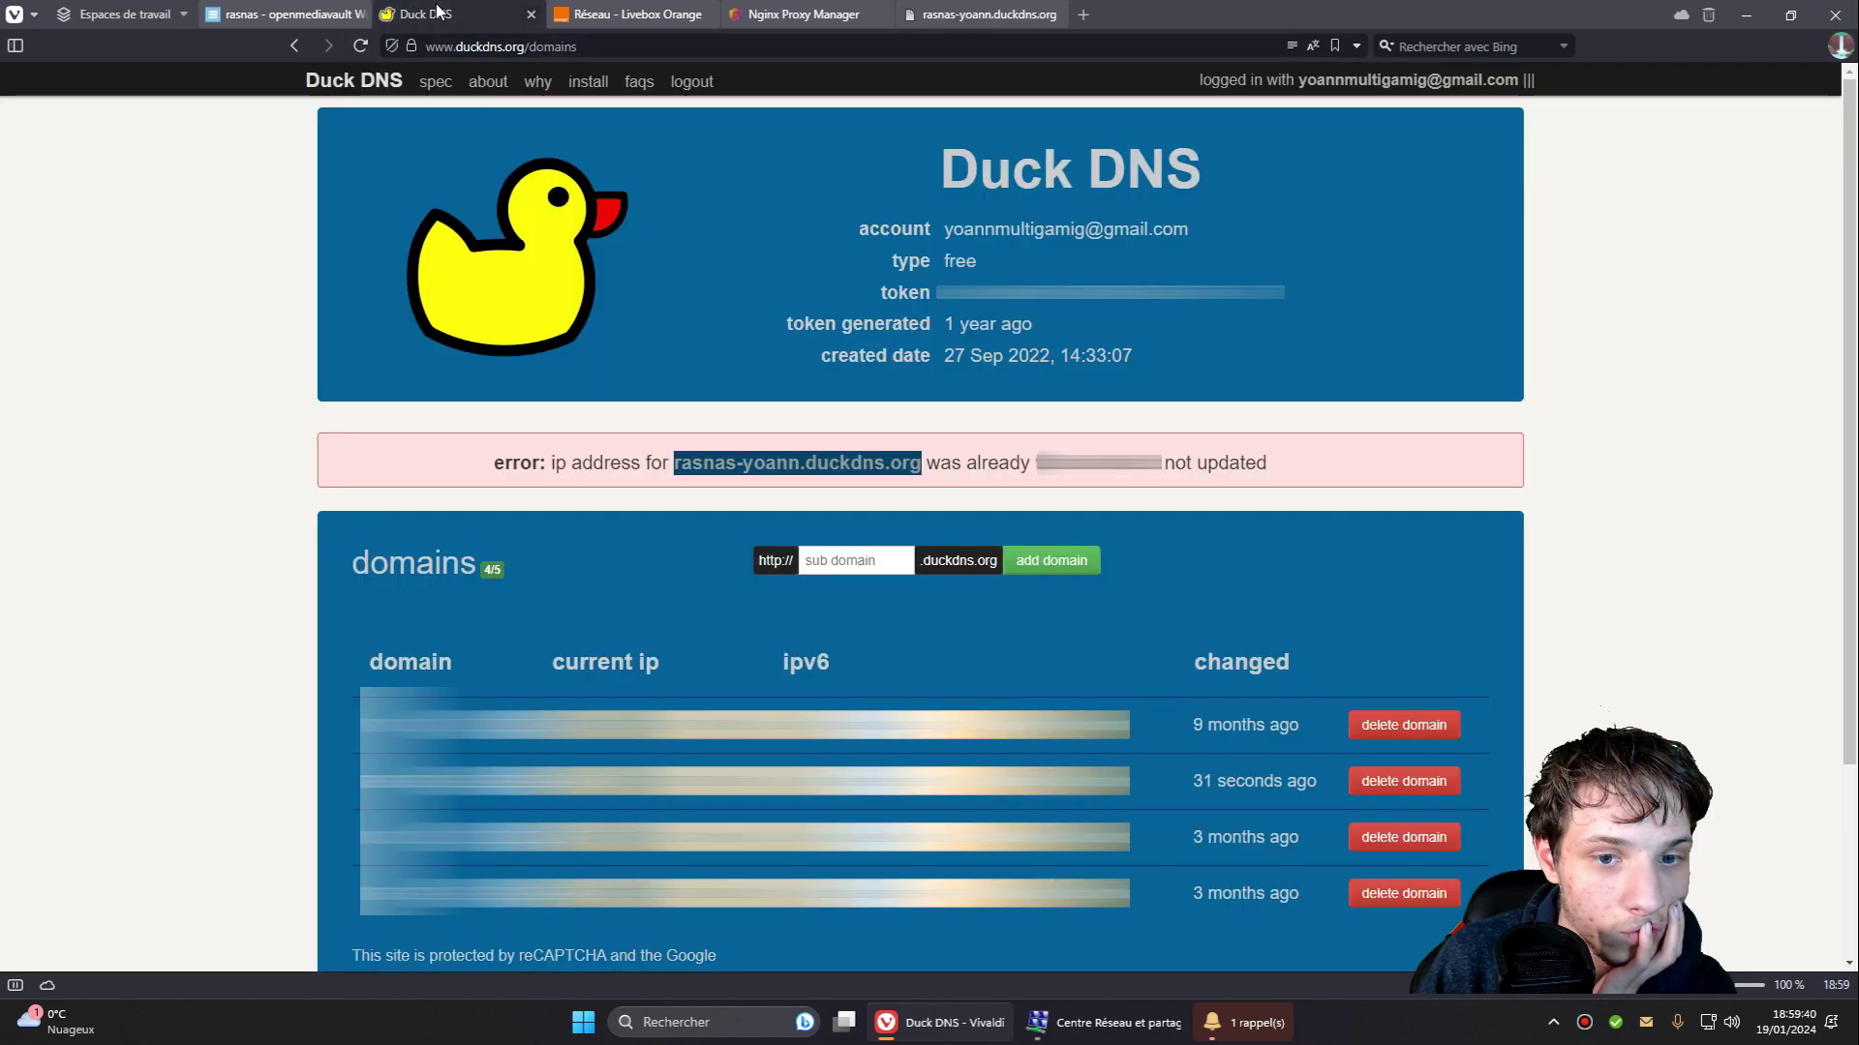
pyautogui.click(577, 12)
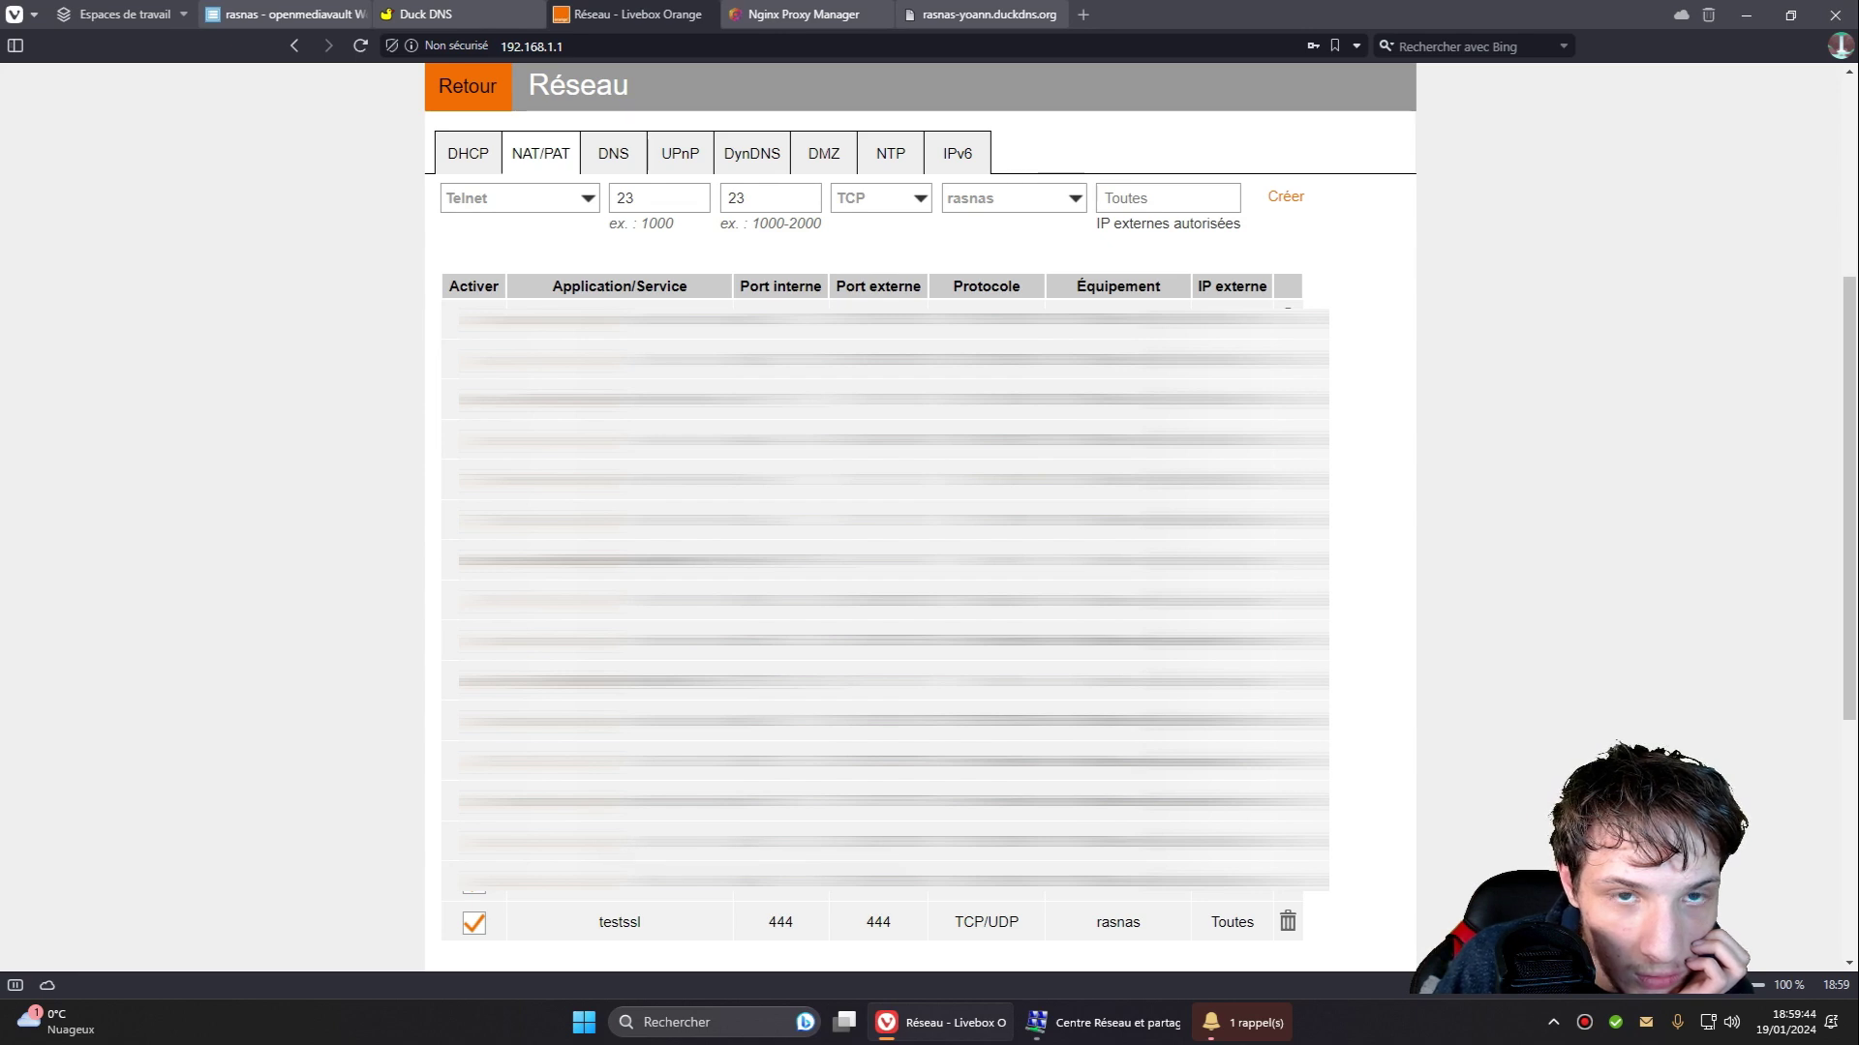
pyautogui.click(1046, 11)
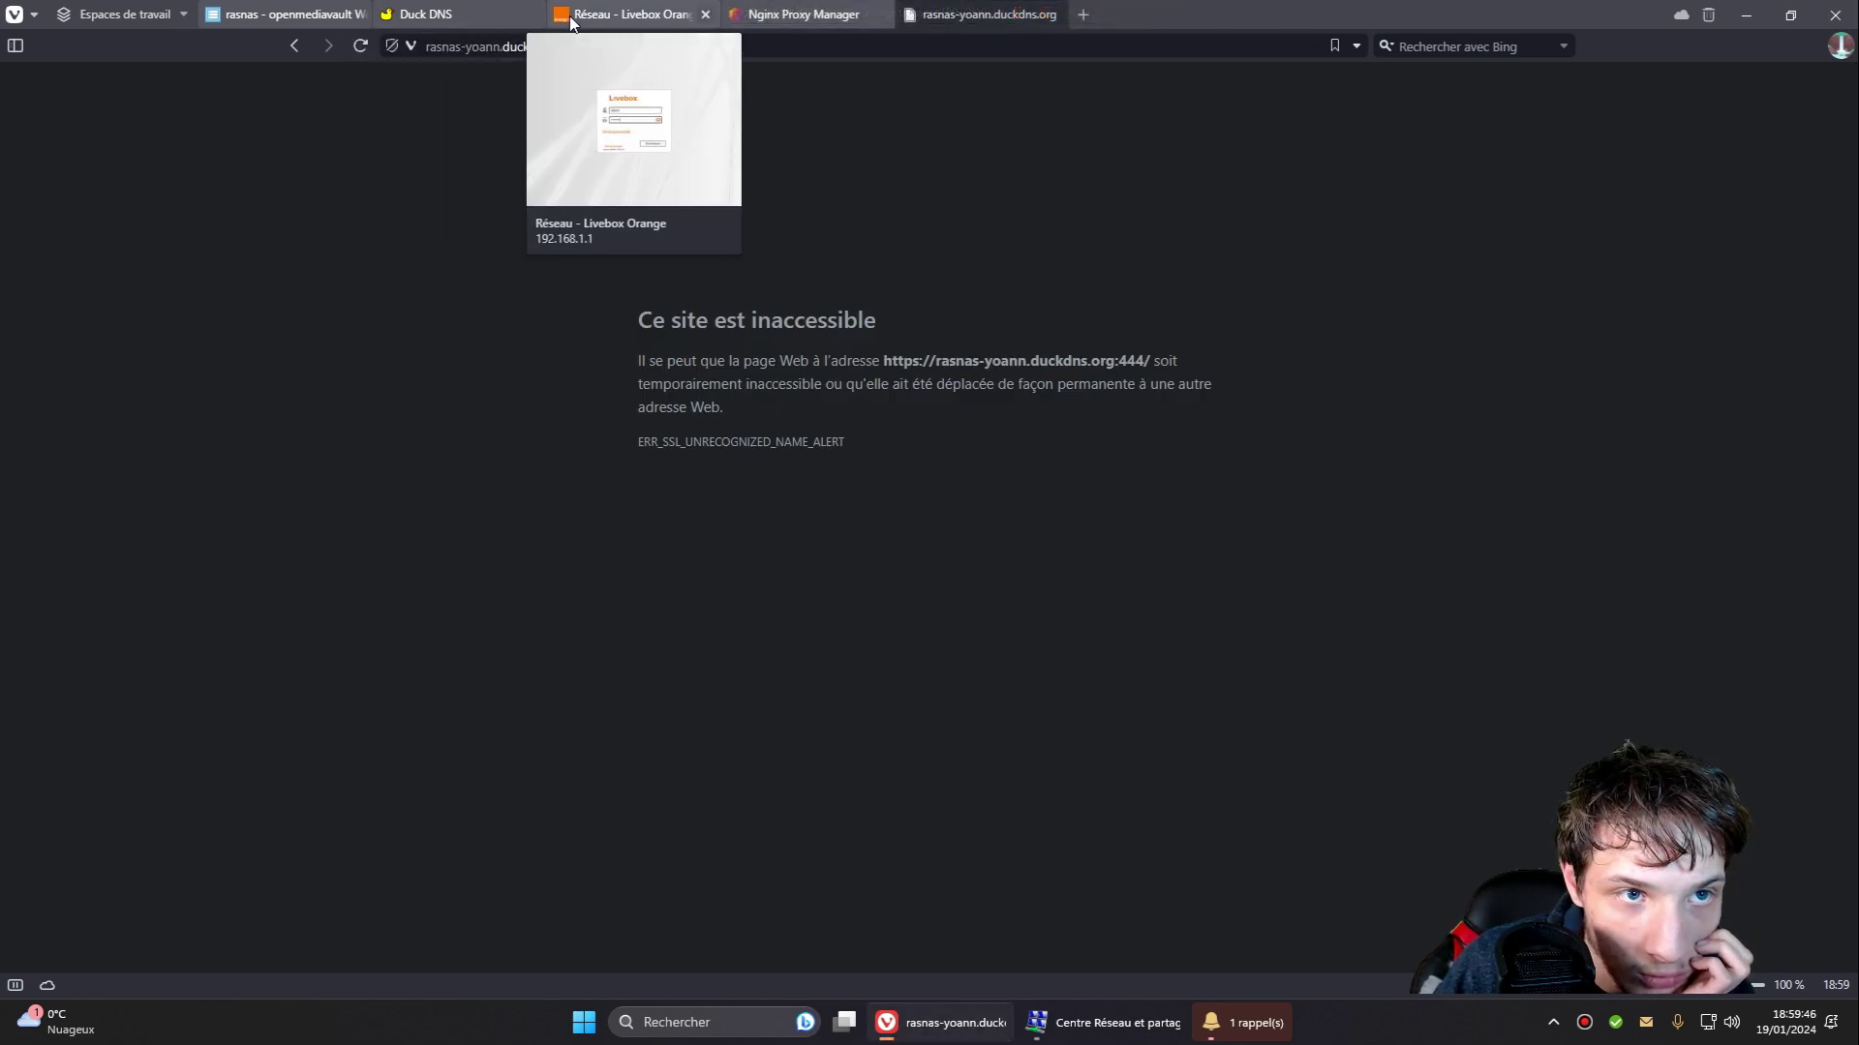
pyautogui.click(620, 14)
pyautogui.click(334, 12)
pyautogui.click(424, 211)
pyautogui.click(483, 146)
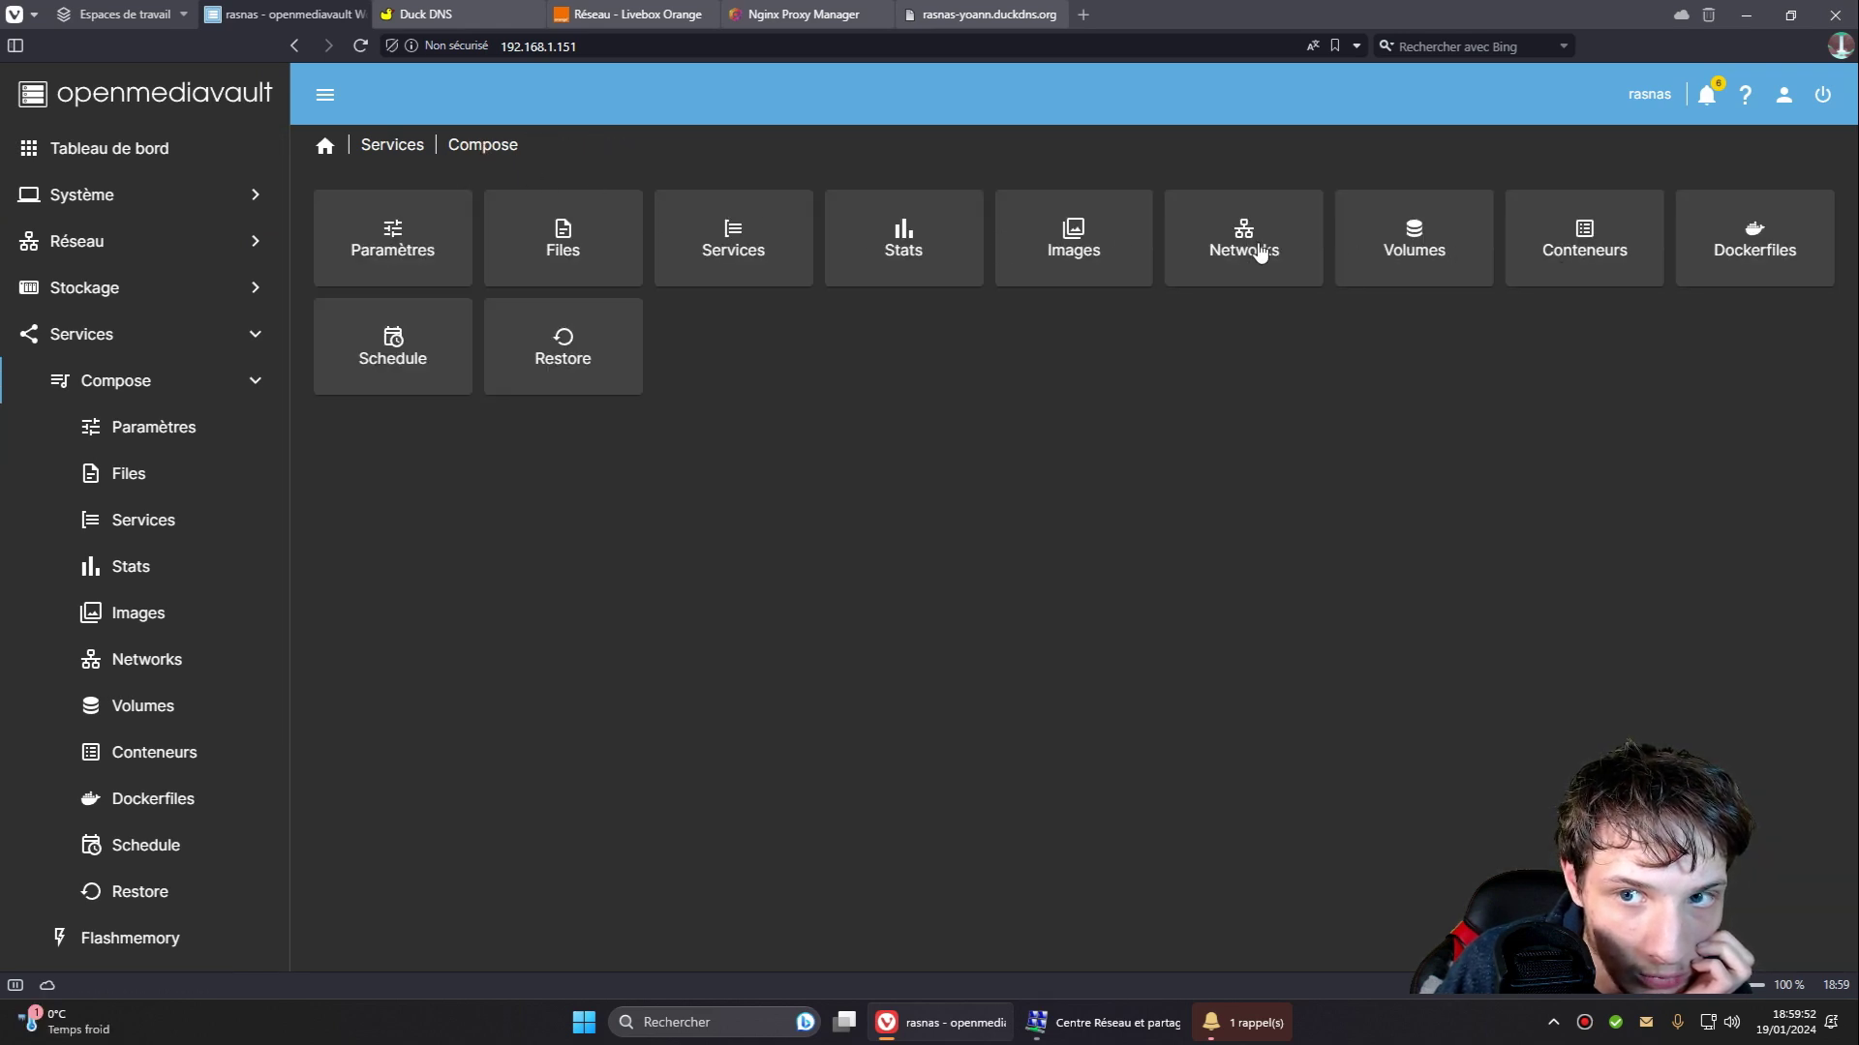
# Step: Inspect the npm compose file's 444:443 port mapping, then go back to the DuckDNS tab
pyautogui.click(545, 252)
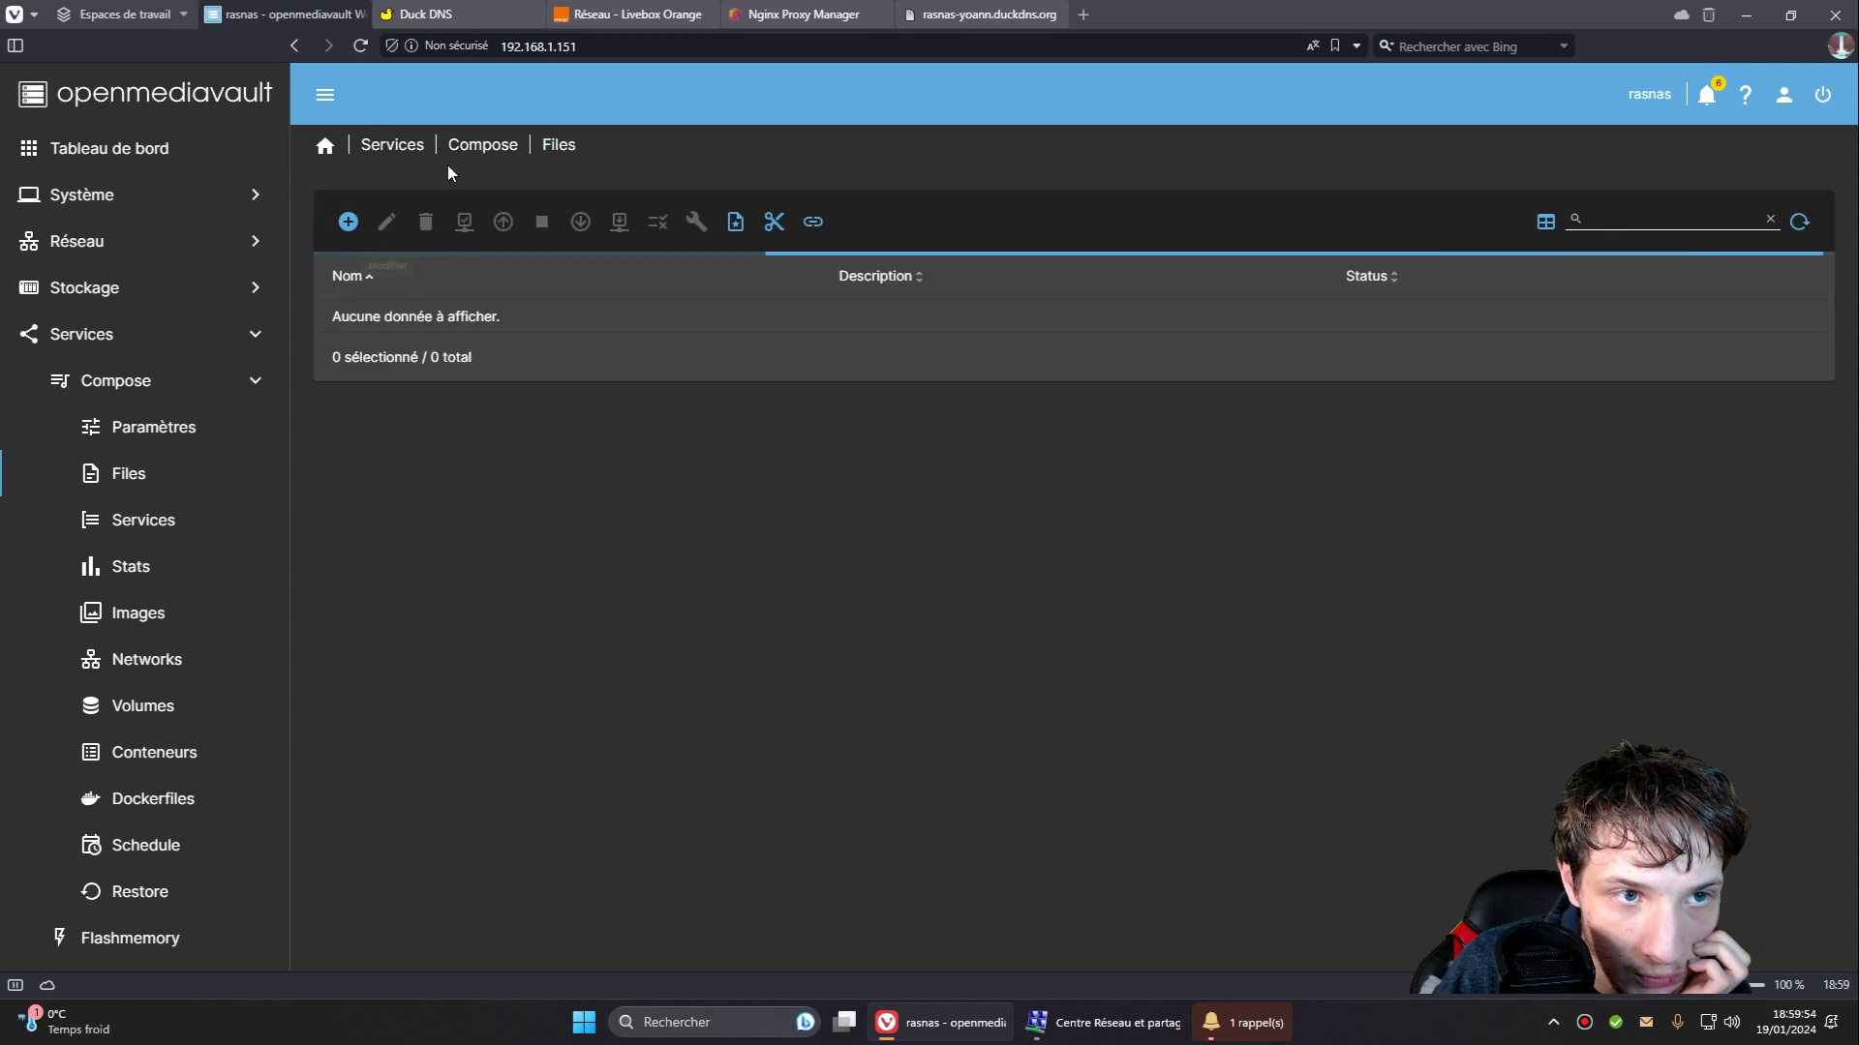
pyautogui.click(482, 146)
pyautogui.click(397, 252)
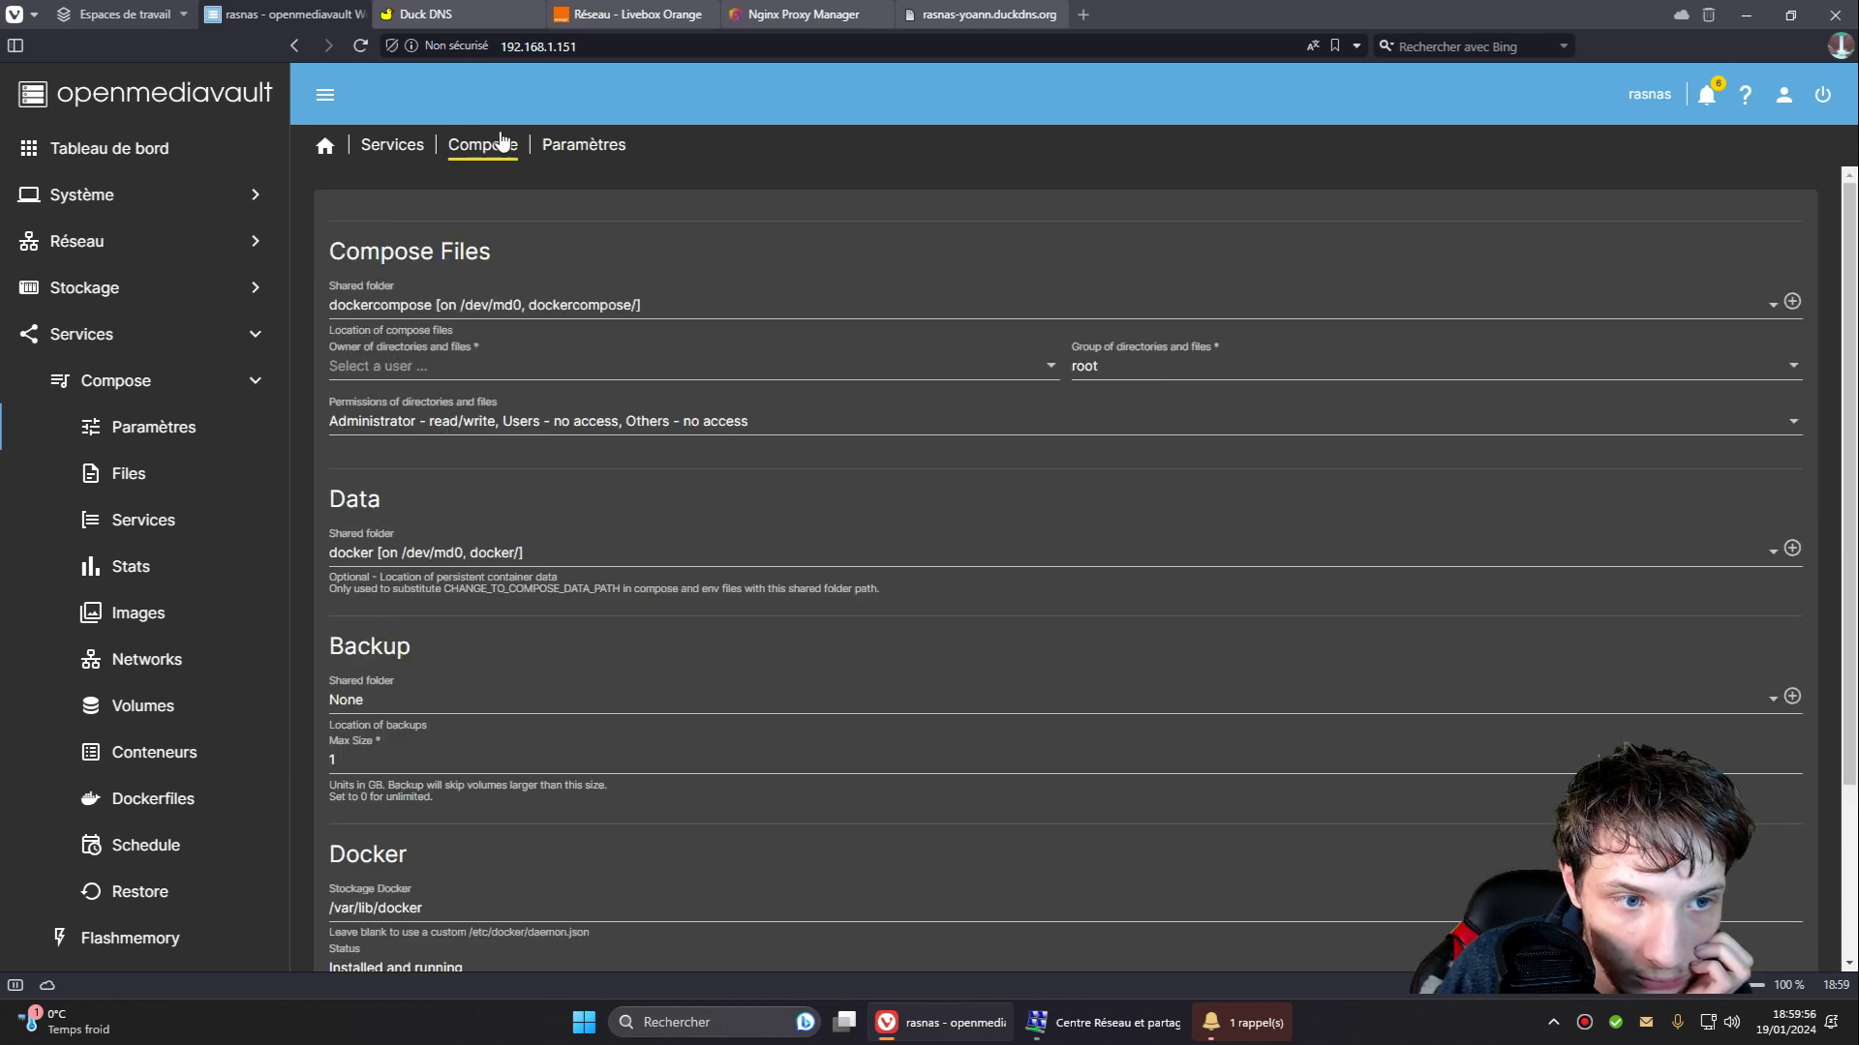
pyautogui.click(481, 153)
pyautogui.click(535, 255)
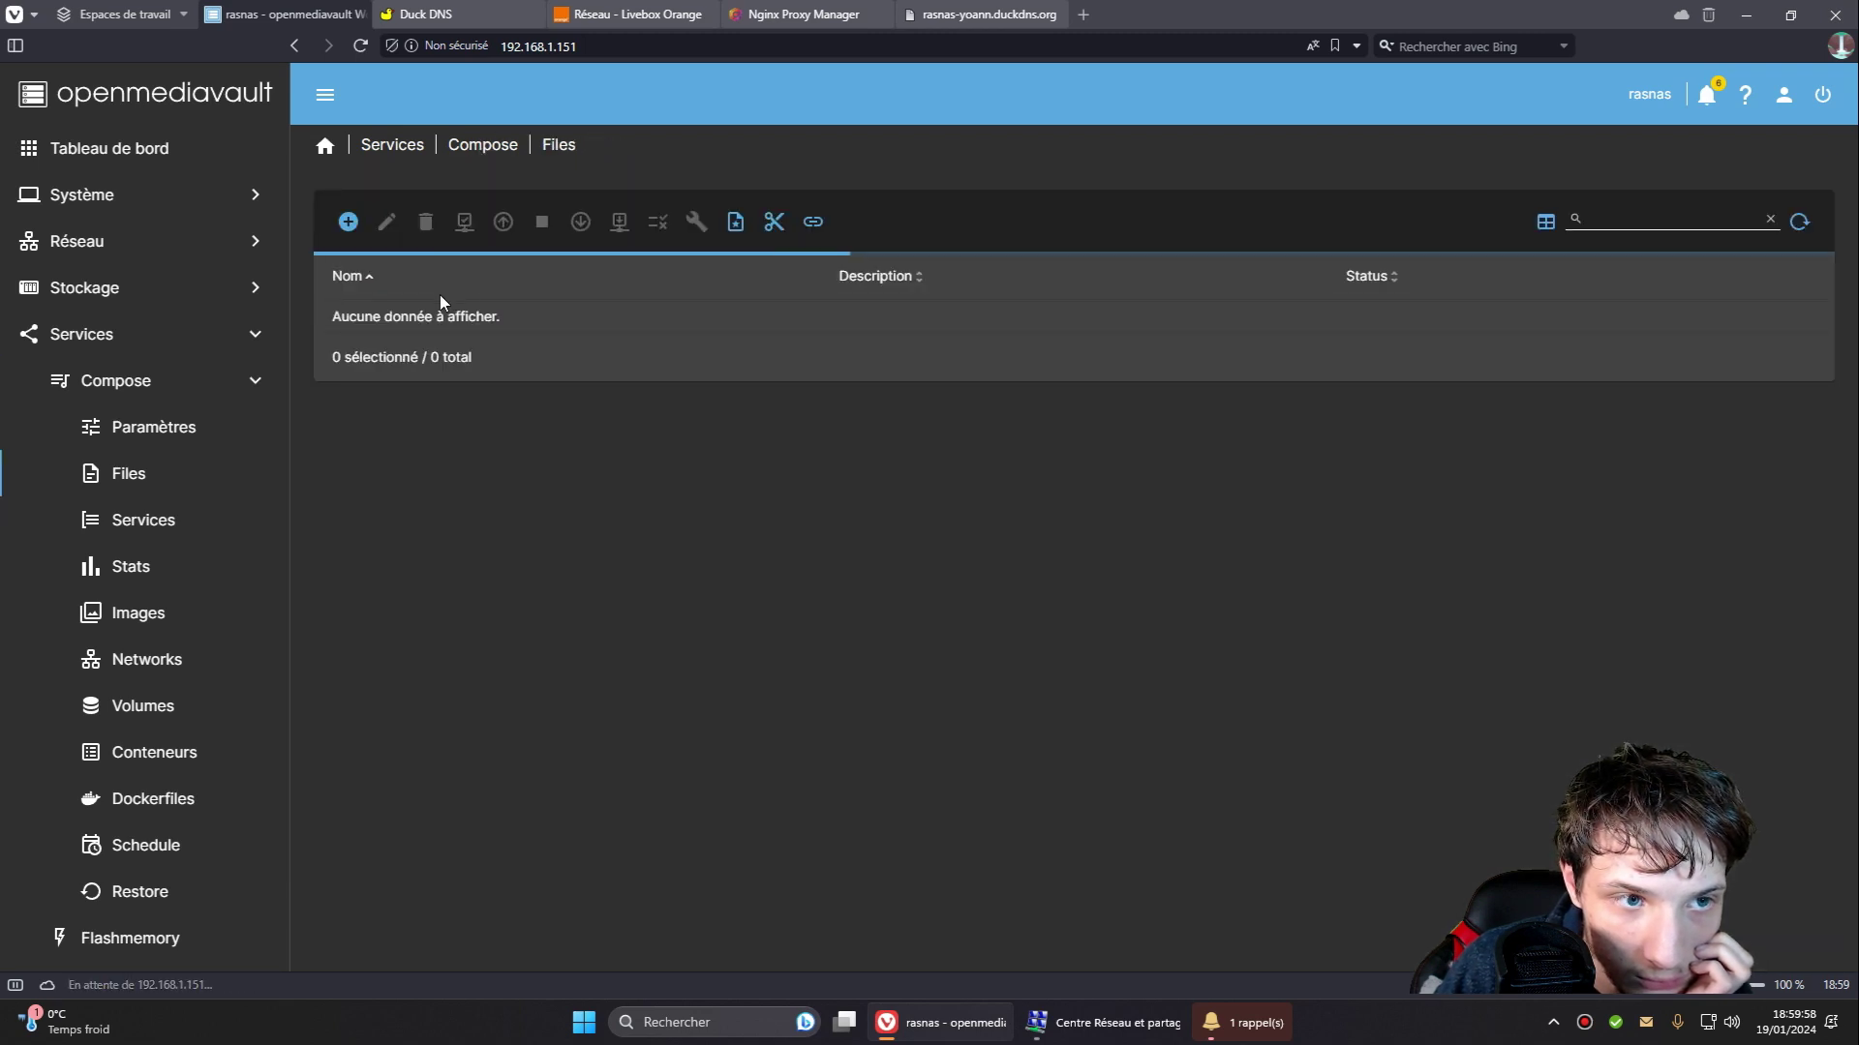
pyautogui.click(397, 378)
pyautogui.click(388, 223)
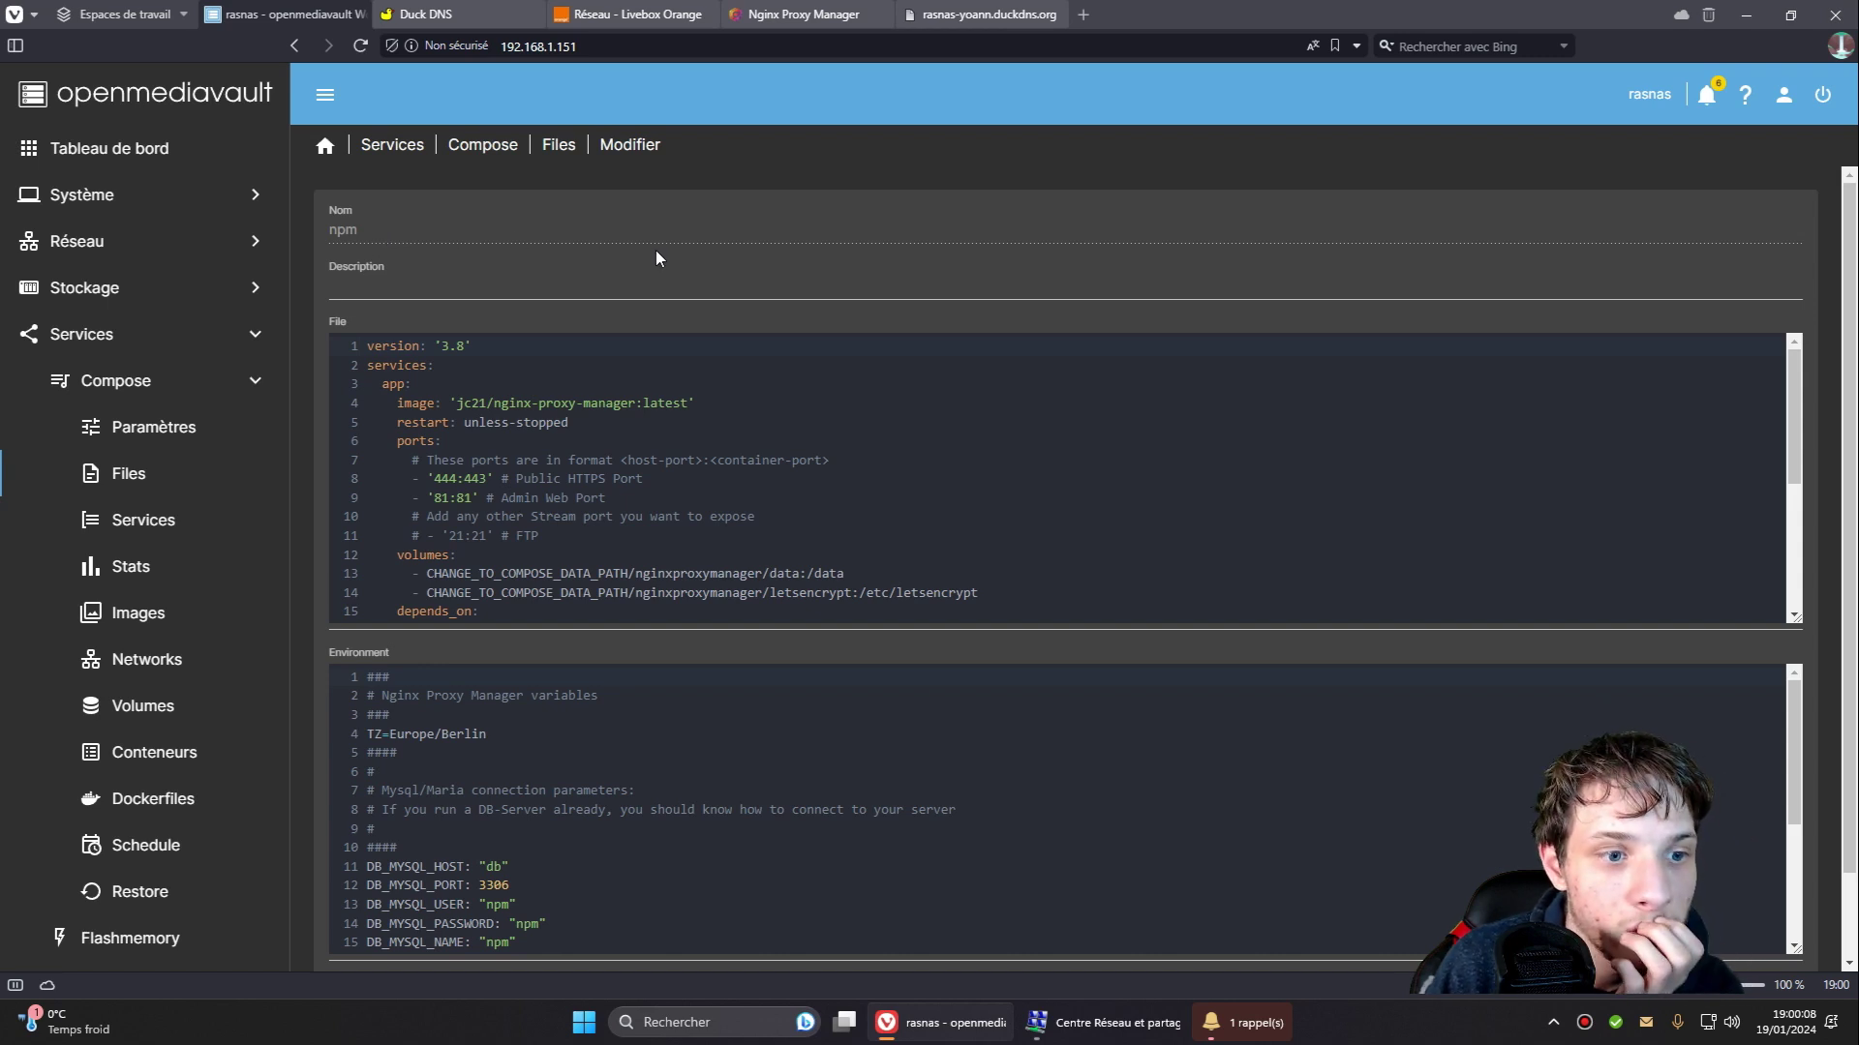
pyautogui.hotkey('alt', 'Left')
pyautogui.click(978, 14)
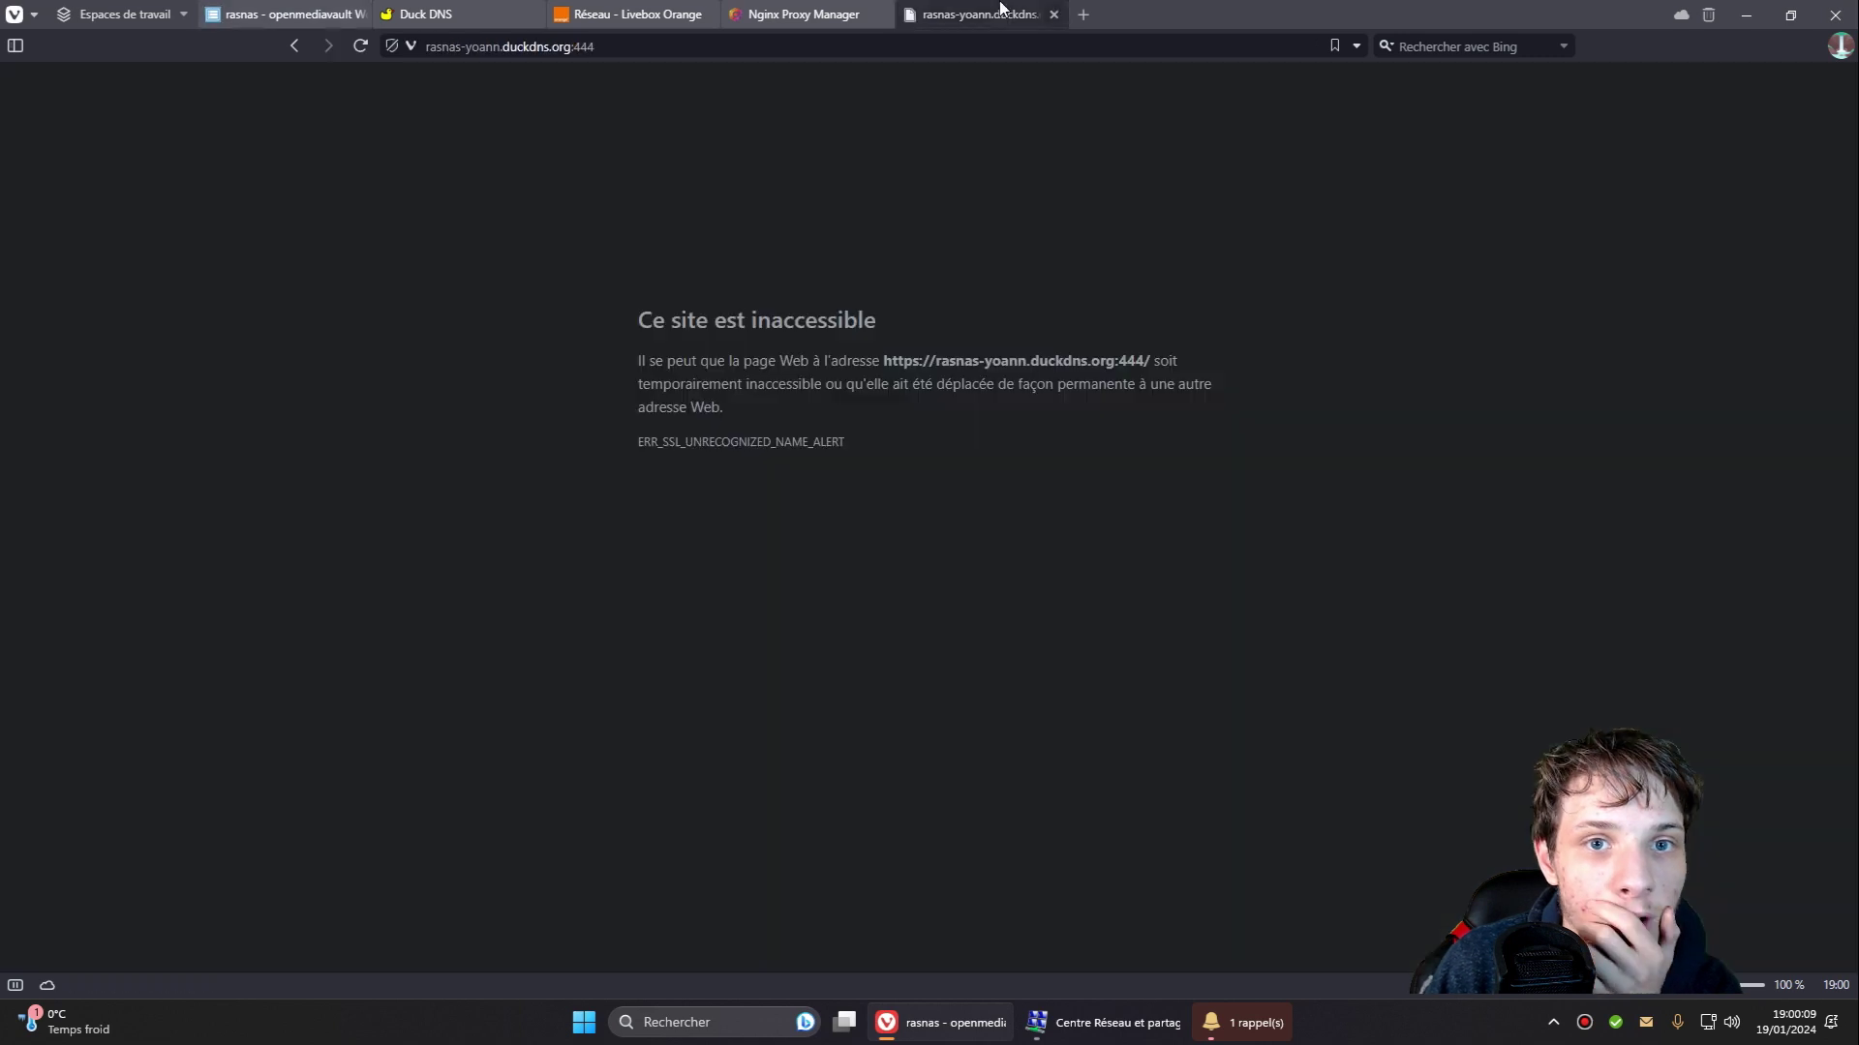
# Step: Reload, then try hgh.rasnas-yoann.duckdns.org:444, which also fails with the SSL name error
pyautogui.click(361, 47)
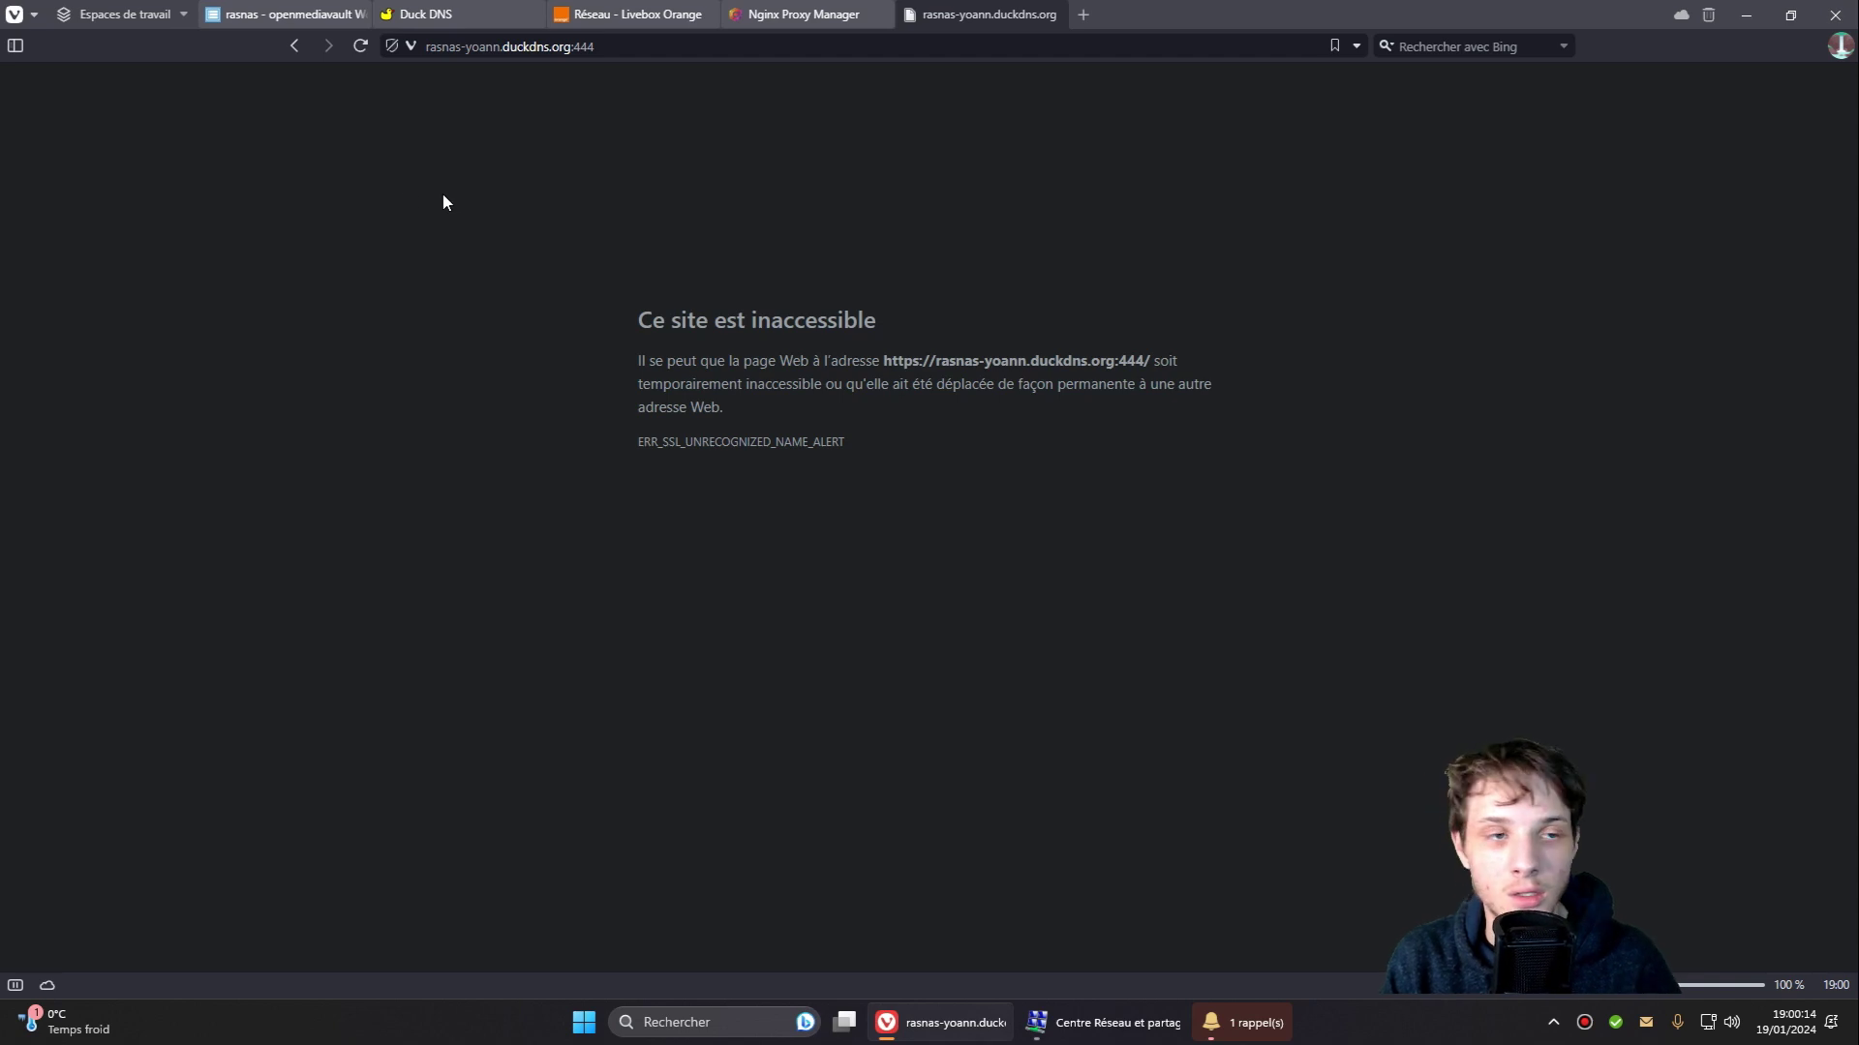
pyautogui.click(429, 47)
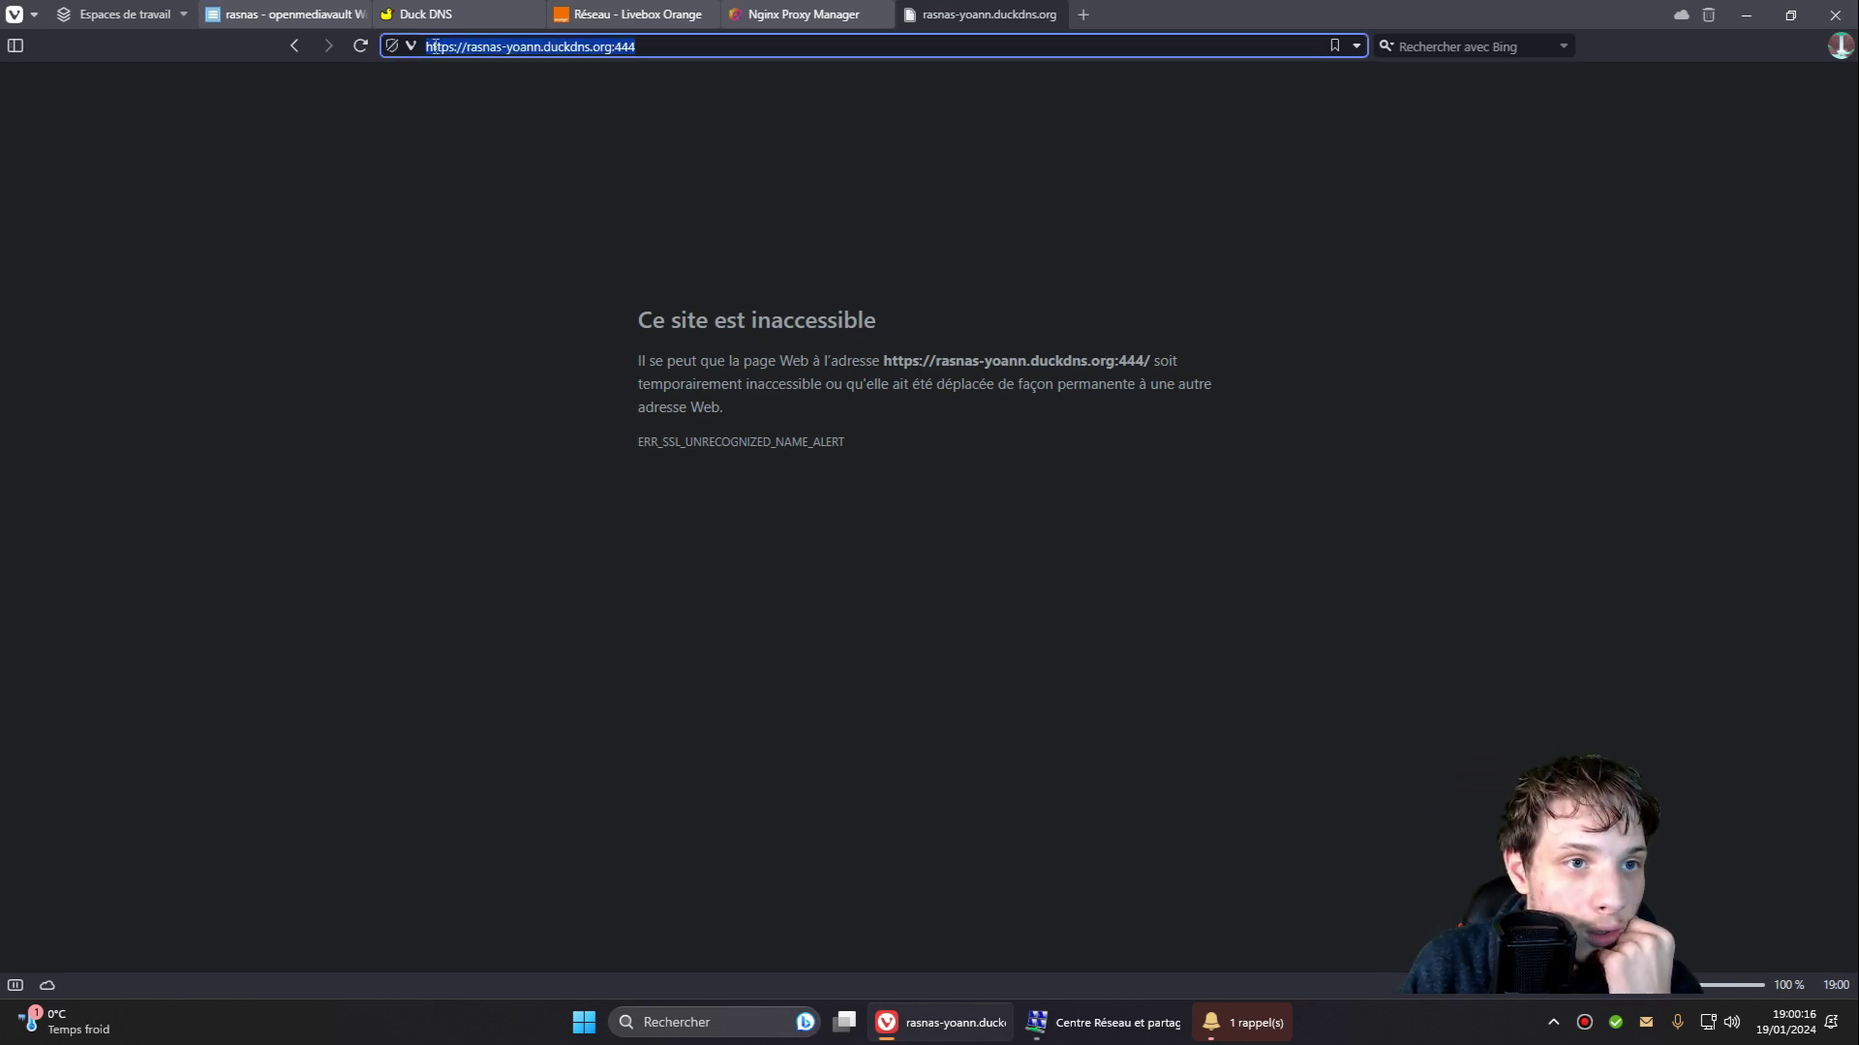
pyautogui.click(469, 47)
pyautogui.write('hgh.')
pyautogui.press('Return')
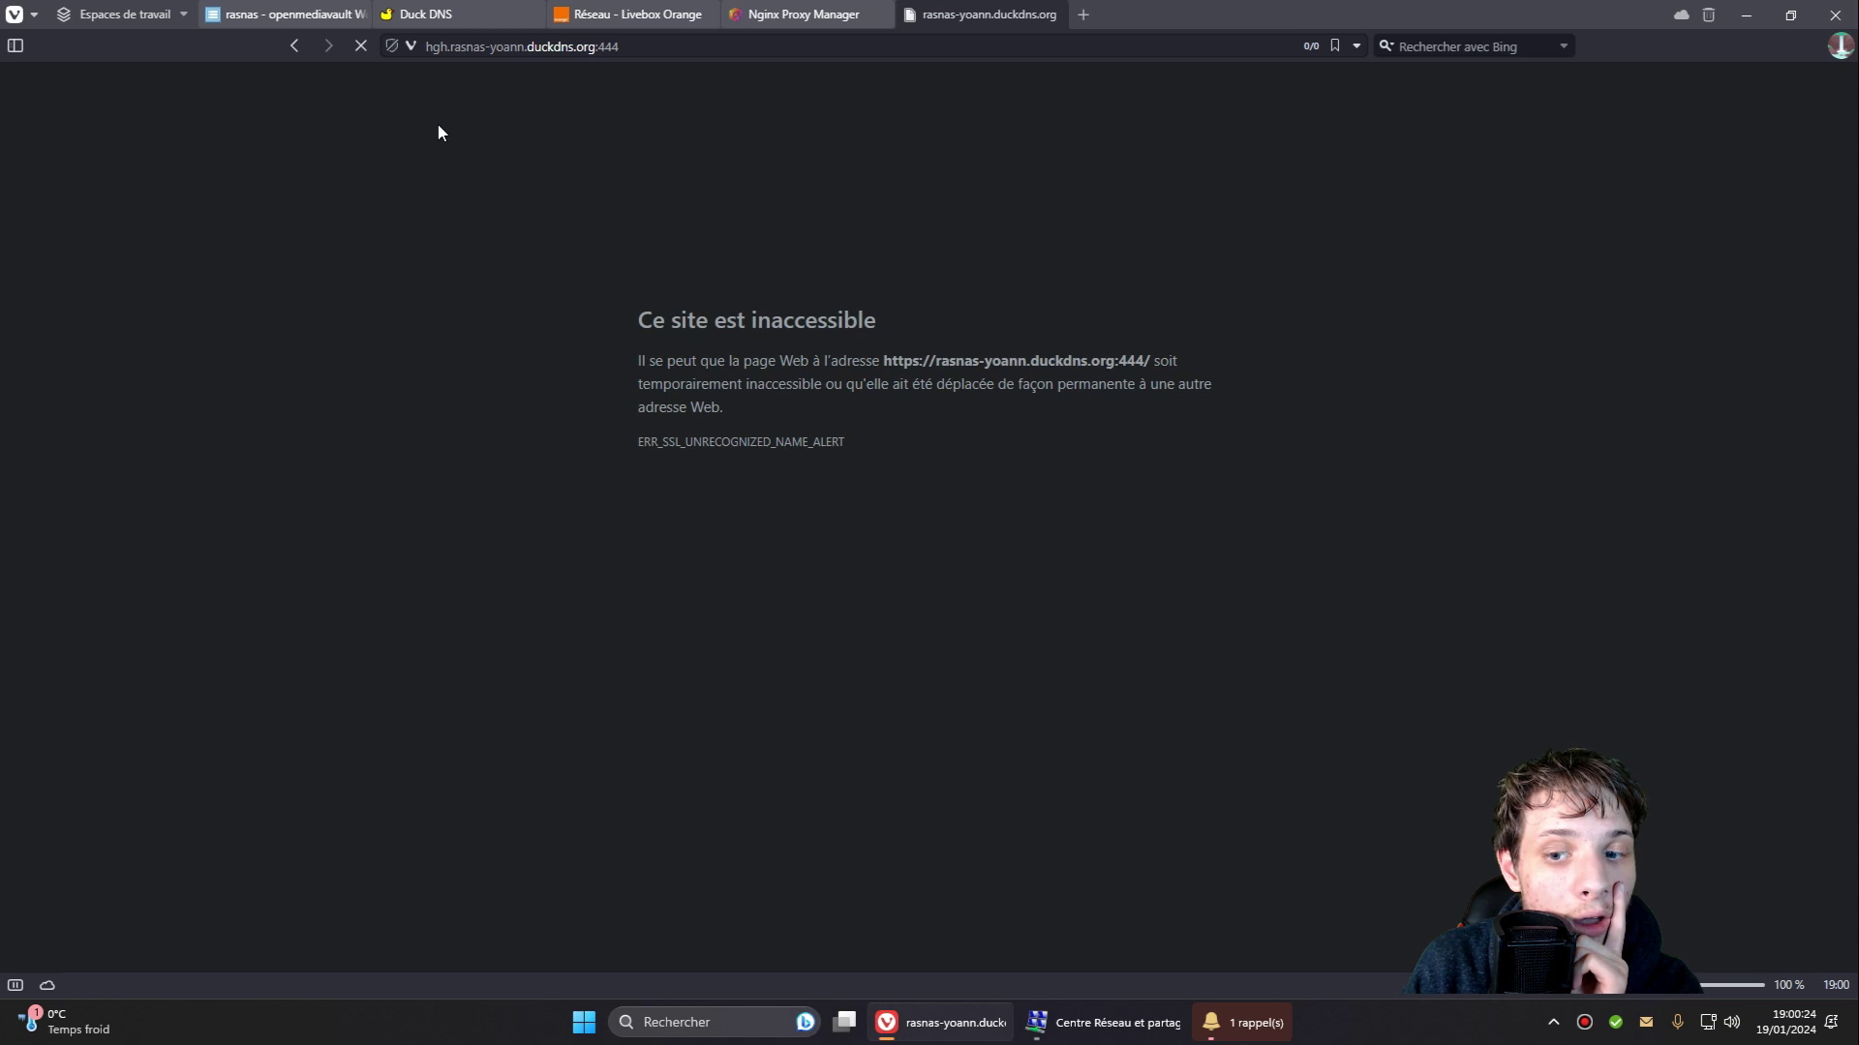
# Step: Review the Duck DNS and Livebox tabs, then bring up Nginx Proxy Manager's SSL certificates
pyautogui.click(455, 14)
pyautogui.click(605, 9)
pyautogui.click(982, 14)
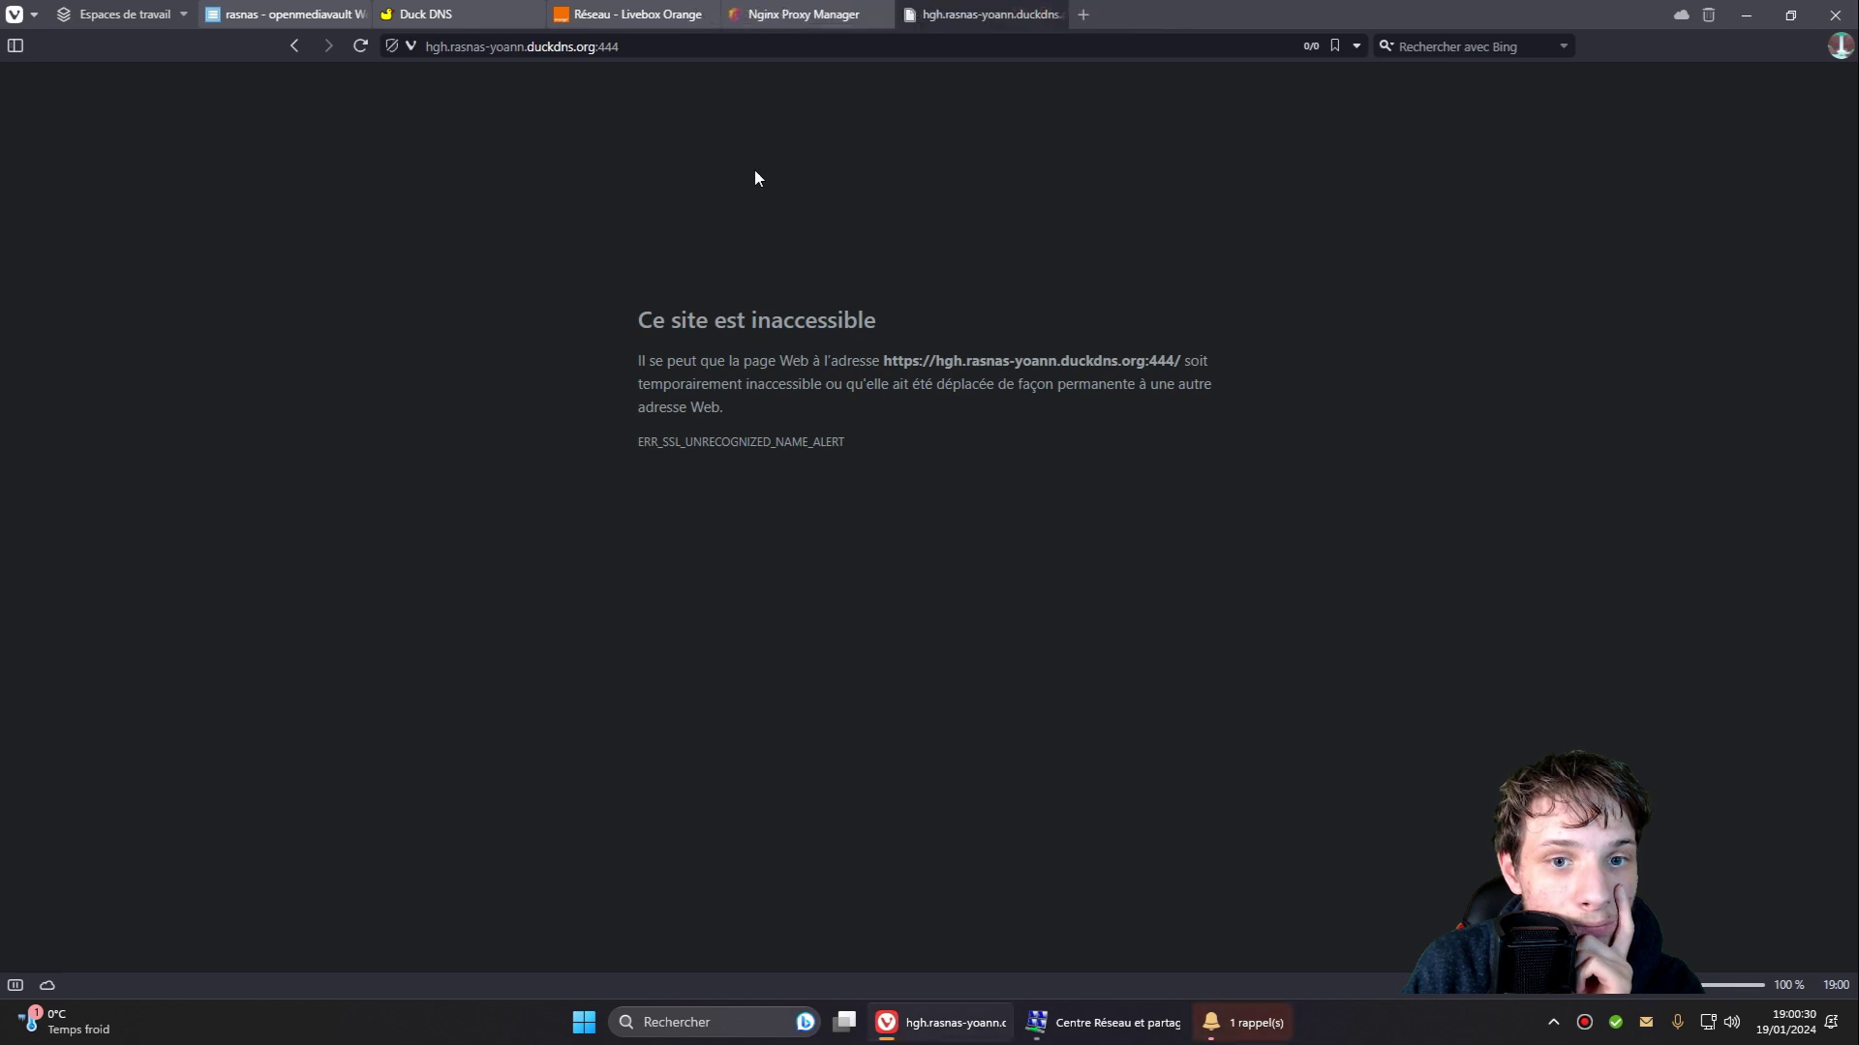
pyautogui.click(794, 15)
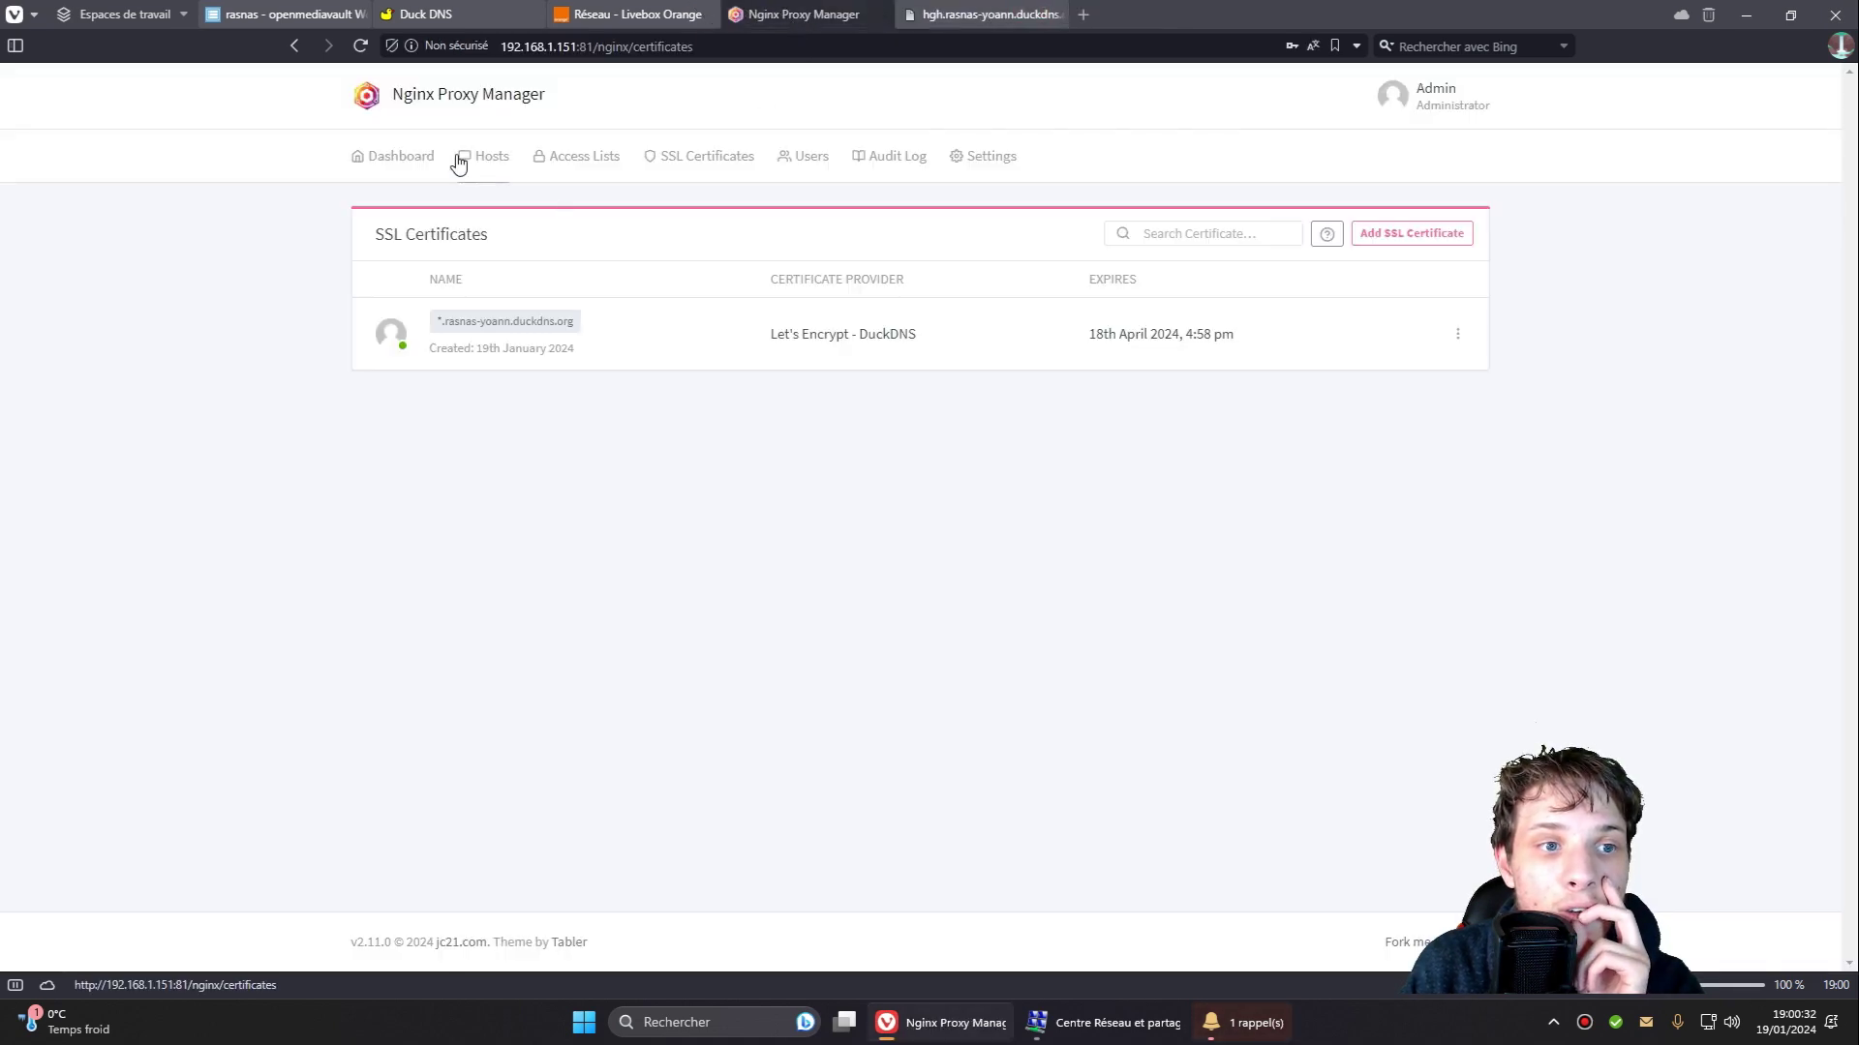
# Step: Add a new proxy host with domain name omv.rasnas-yoann.duckdns.org
pyautogui.click(490, 173)
pyautogui.click(503, 226)
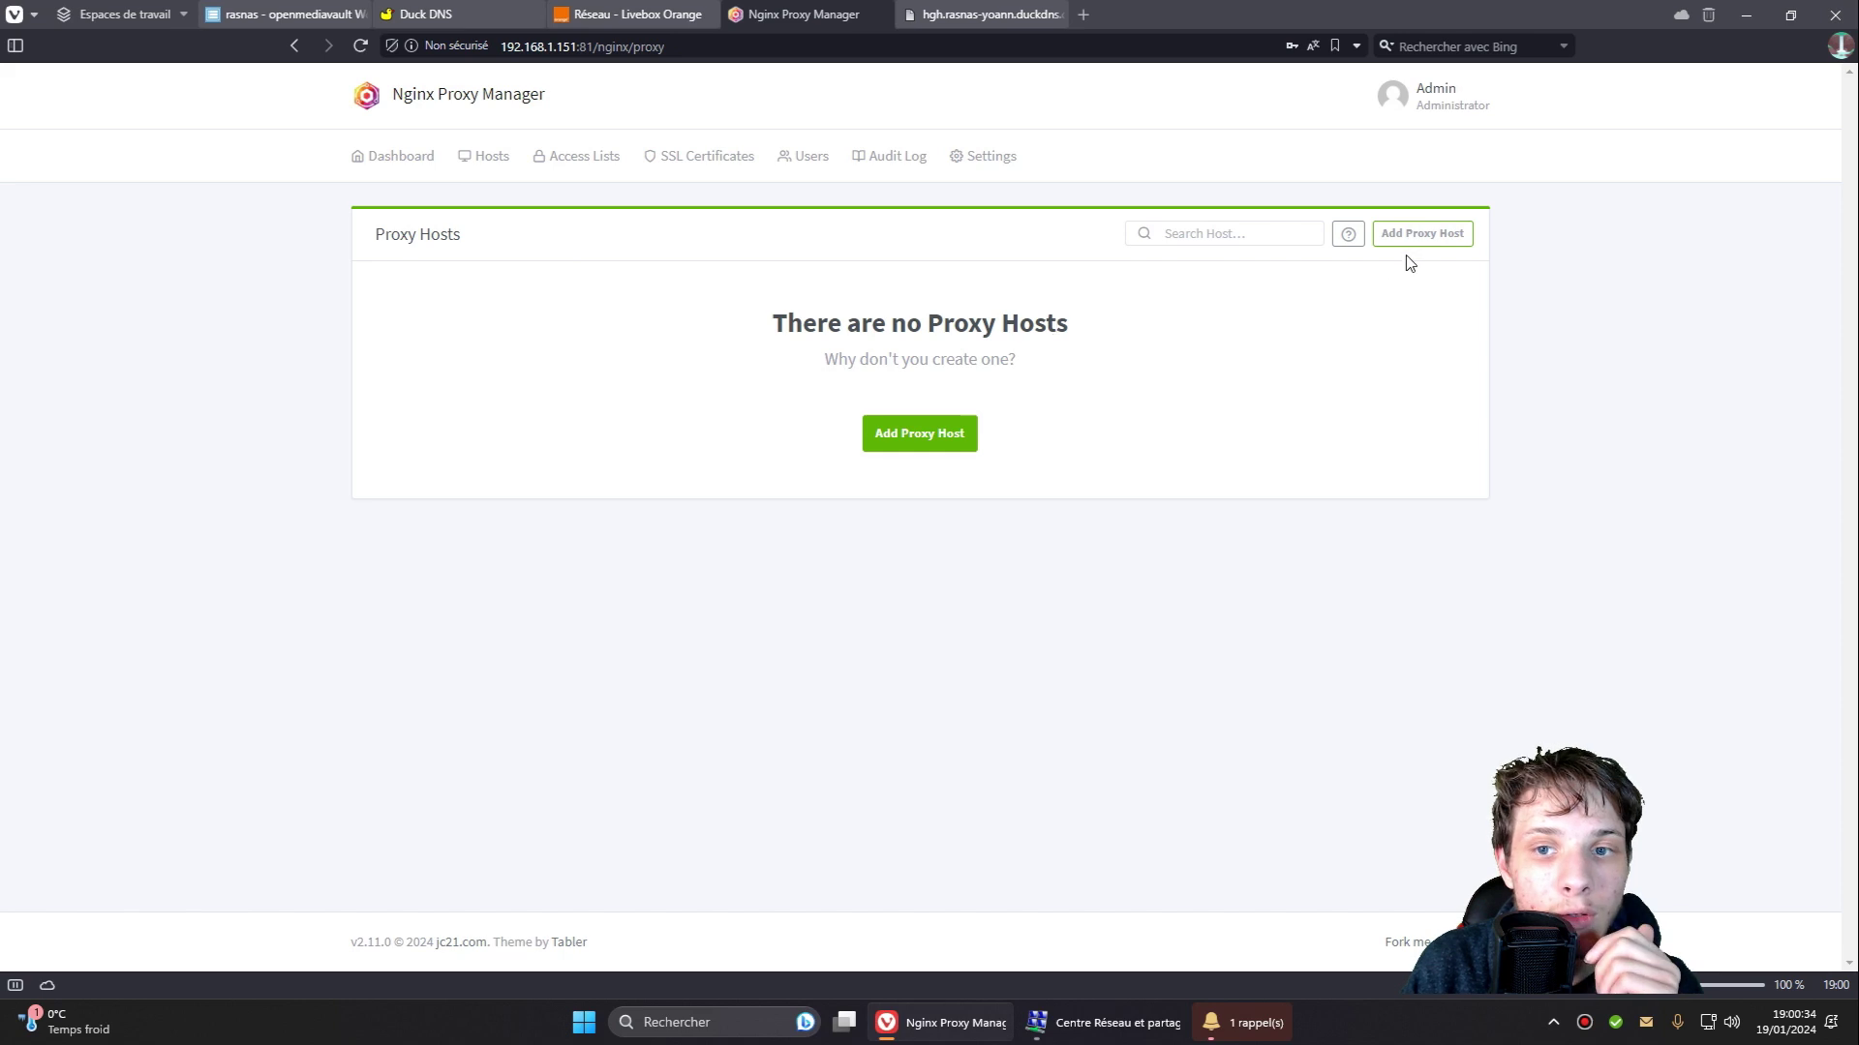
pyautogui.click(1394, 239)
pyautogui.click(775, 266)
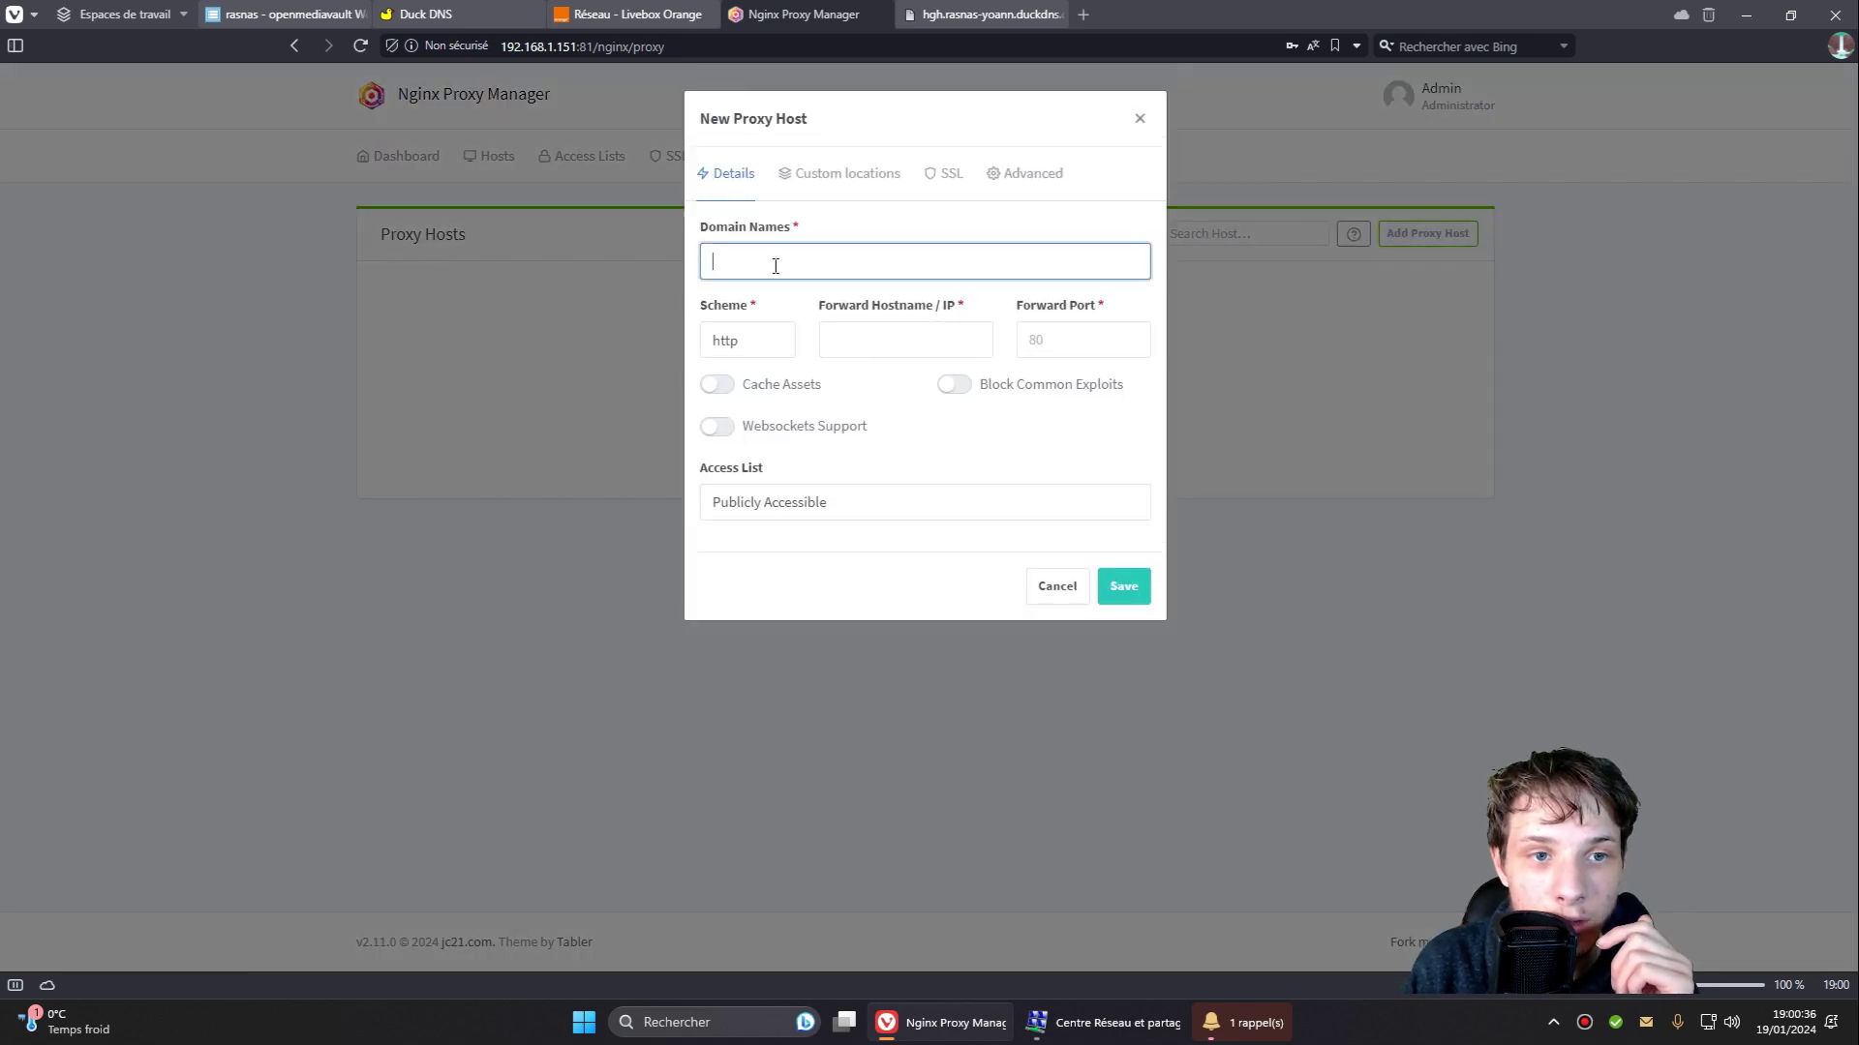
pyautogui.write('omv')
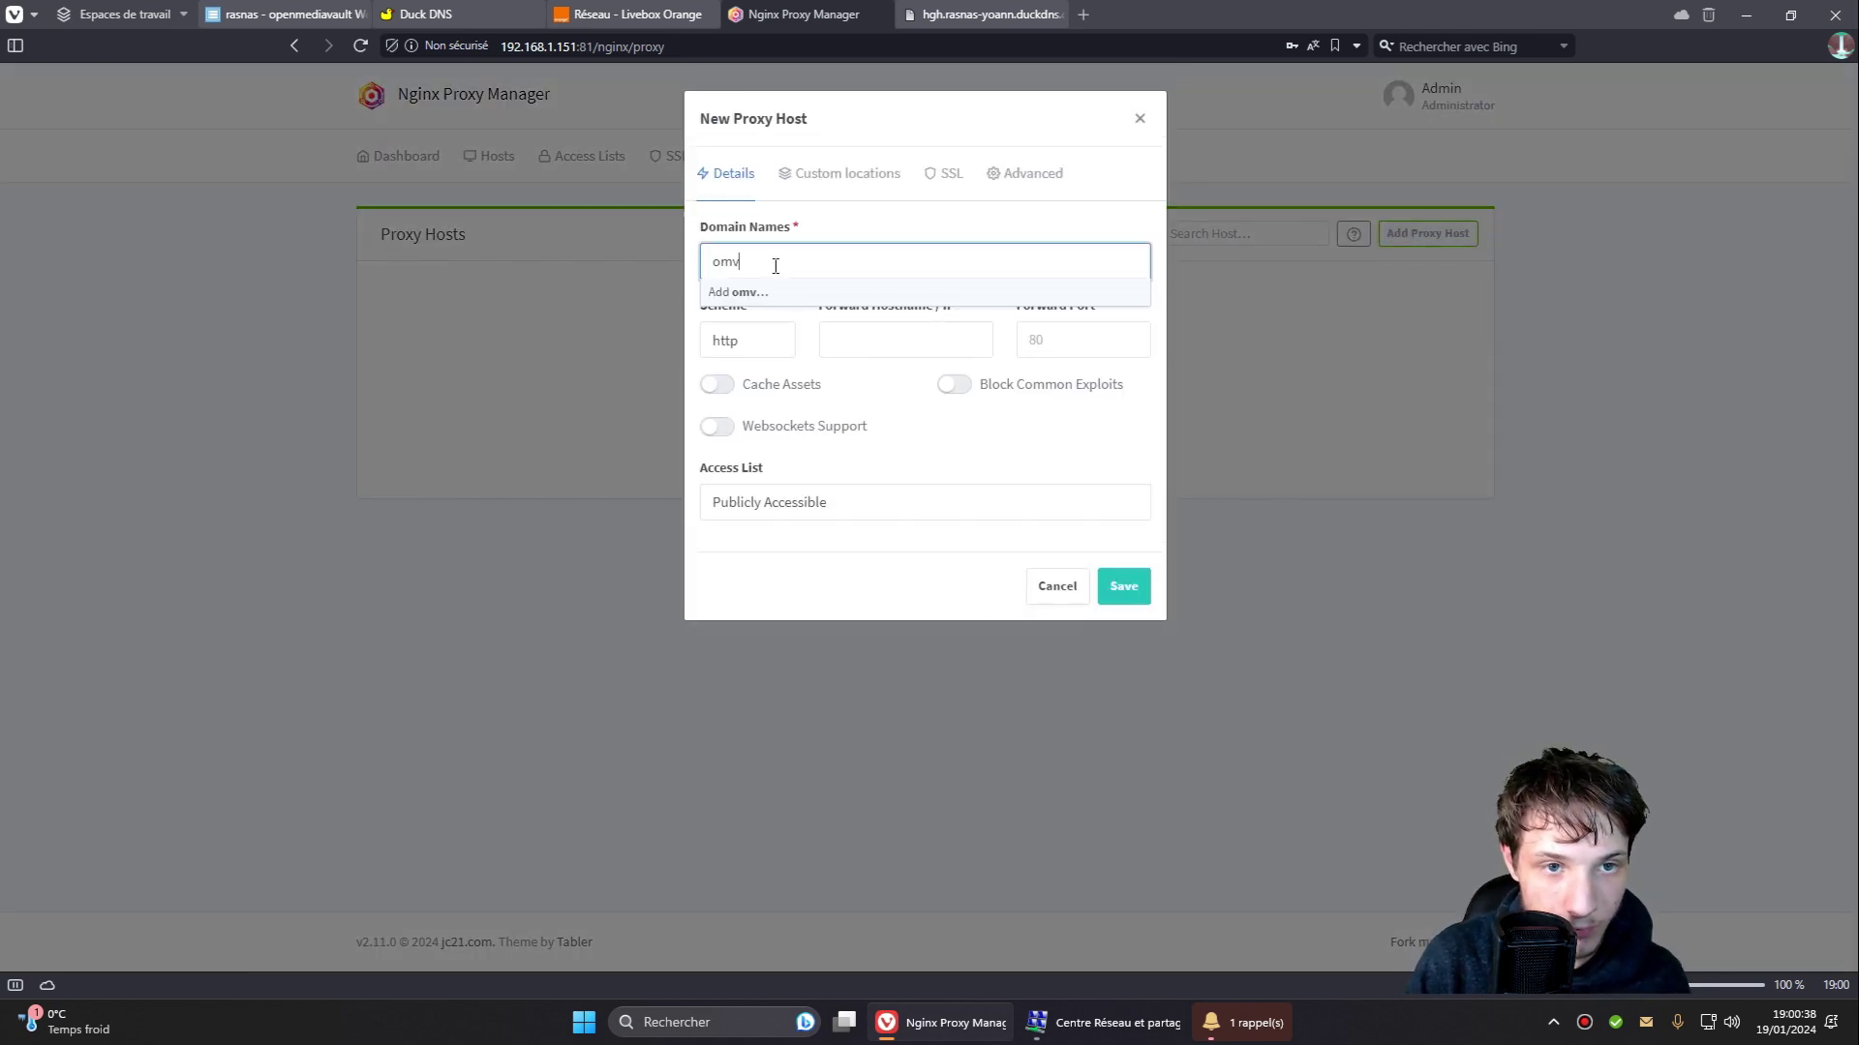
pyautogui.write('.')
pyautogui.write('rasnas-yoann.duckdns.org')
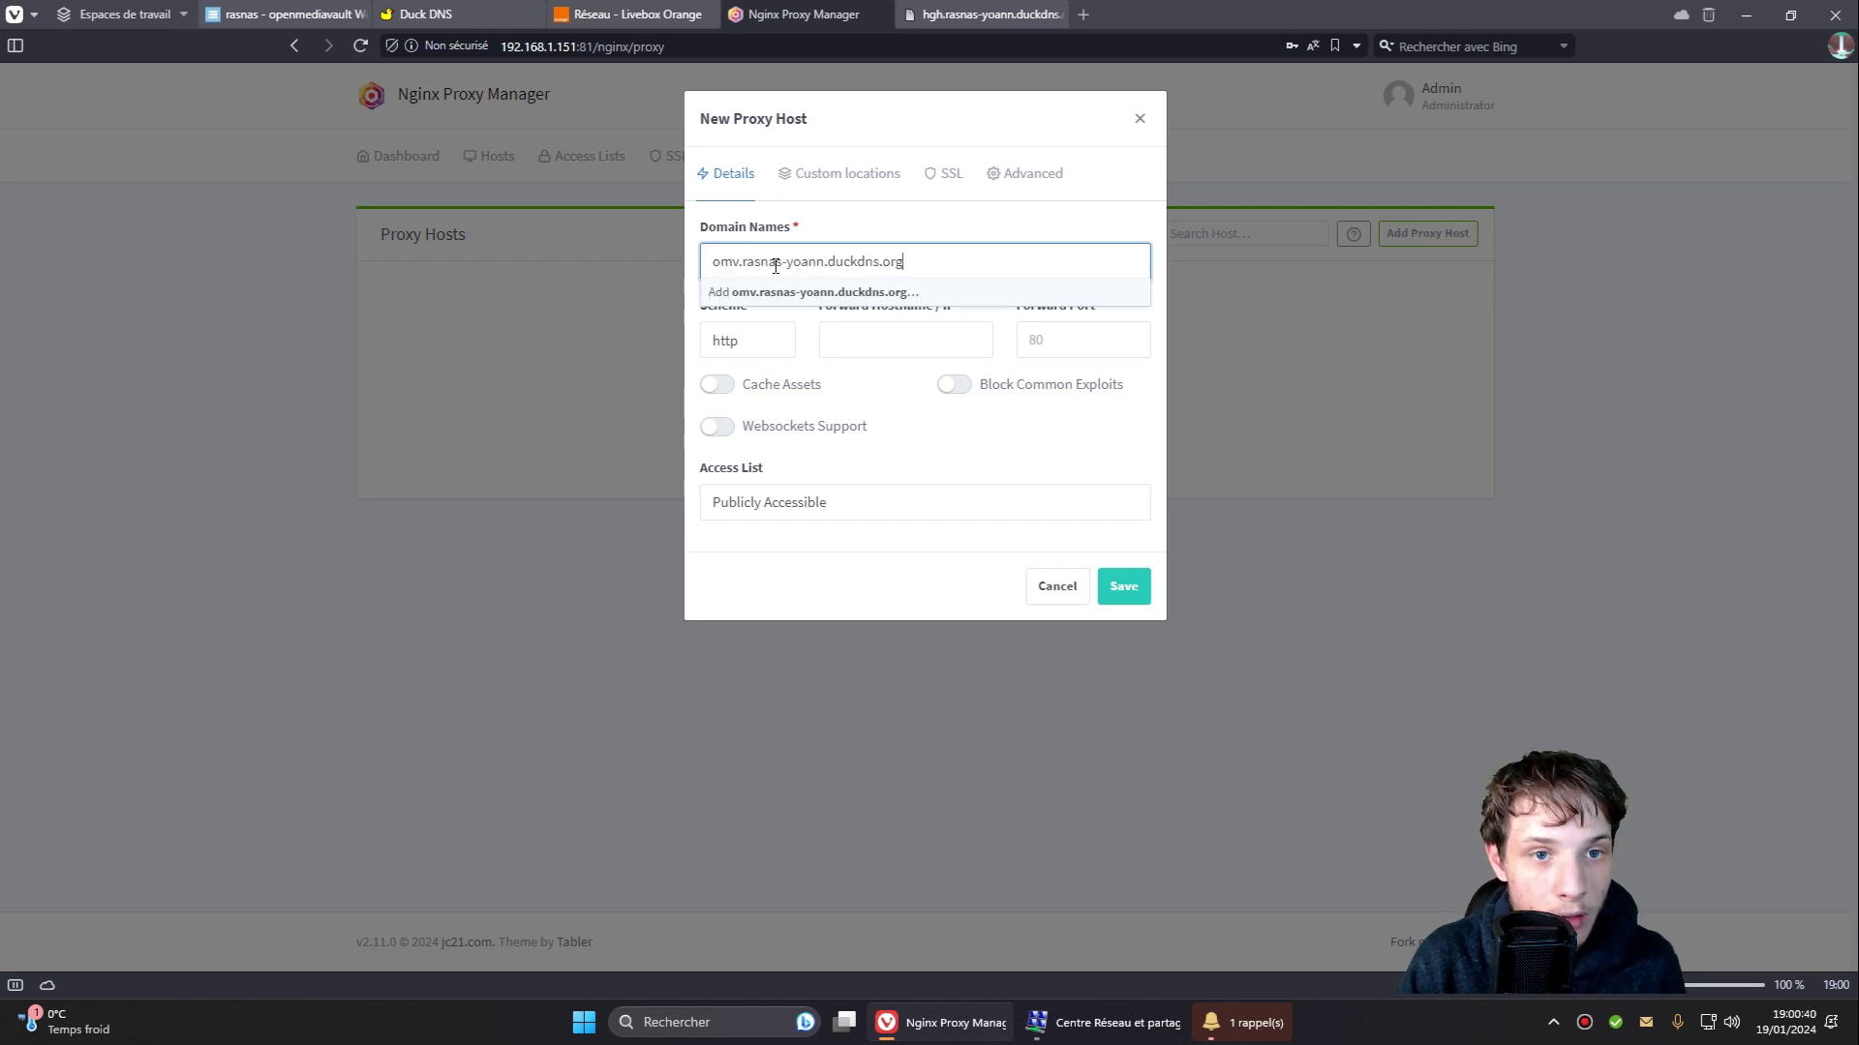
pyautogui.moveTo(816, 262); pyautogui.dragTo(905, 263)
pyautogui.click(923, 300)
# Step: Forward the host to 192.168.1.151 on port 80
pyautogui.click(905, 336)
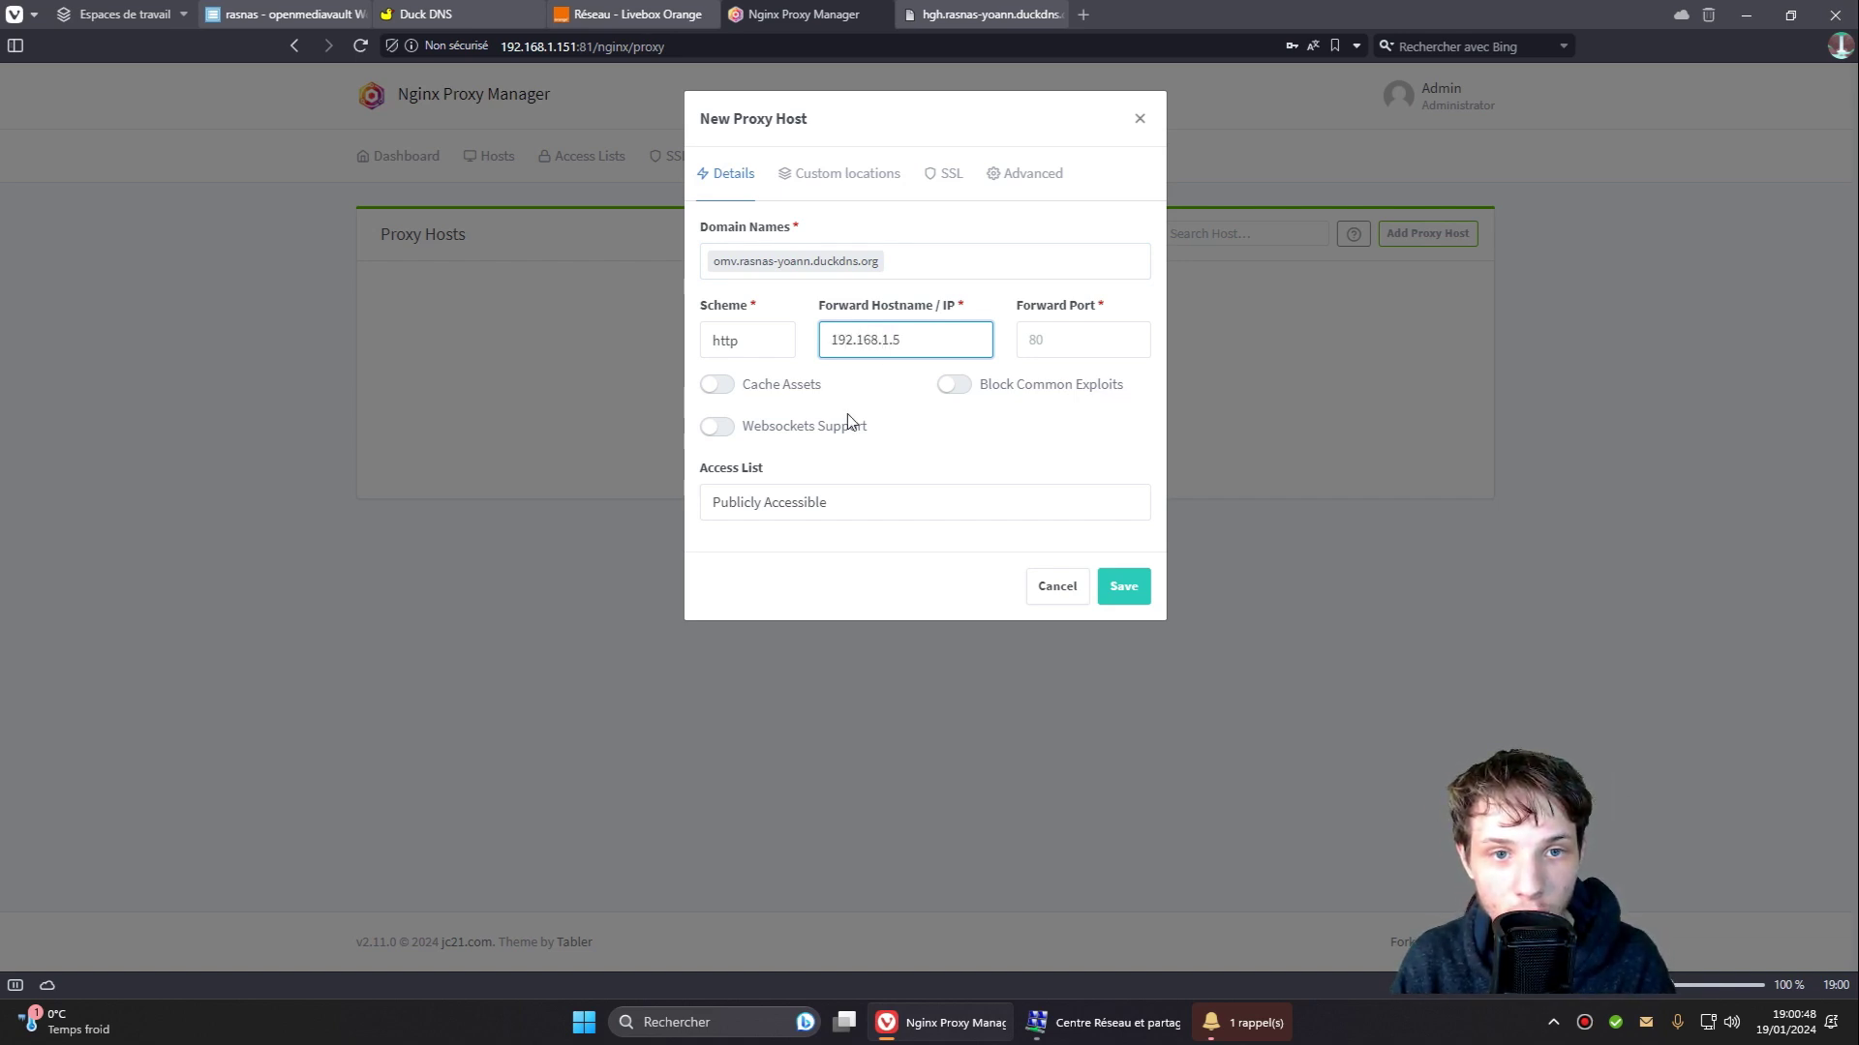
pyautogui.write('192.168.1.5')
pyautogui.press('BackSpace')
pyautogui.write('151')
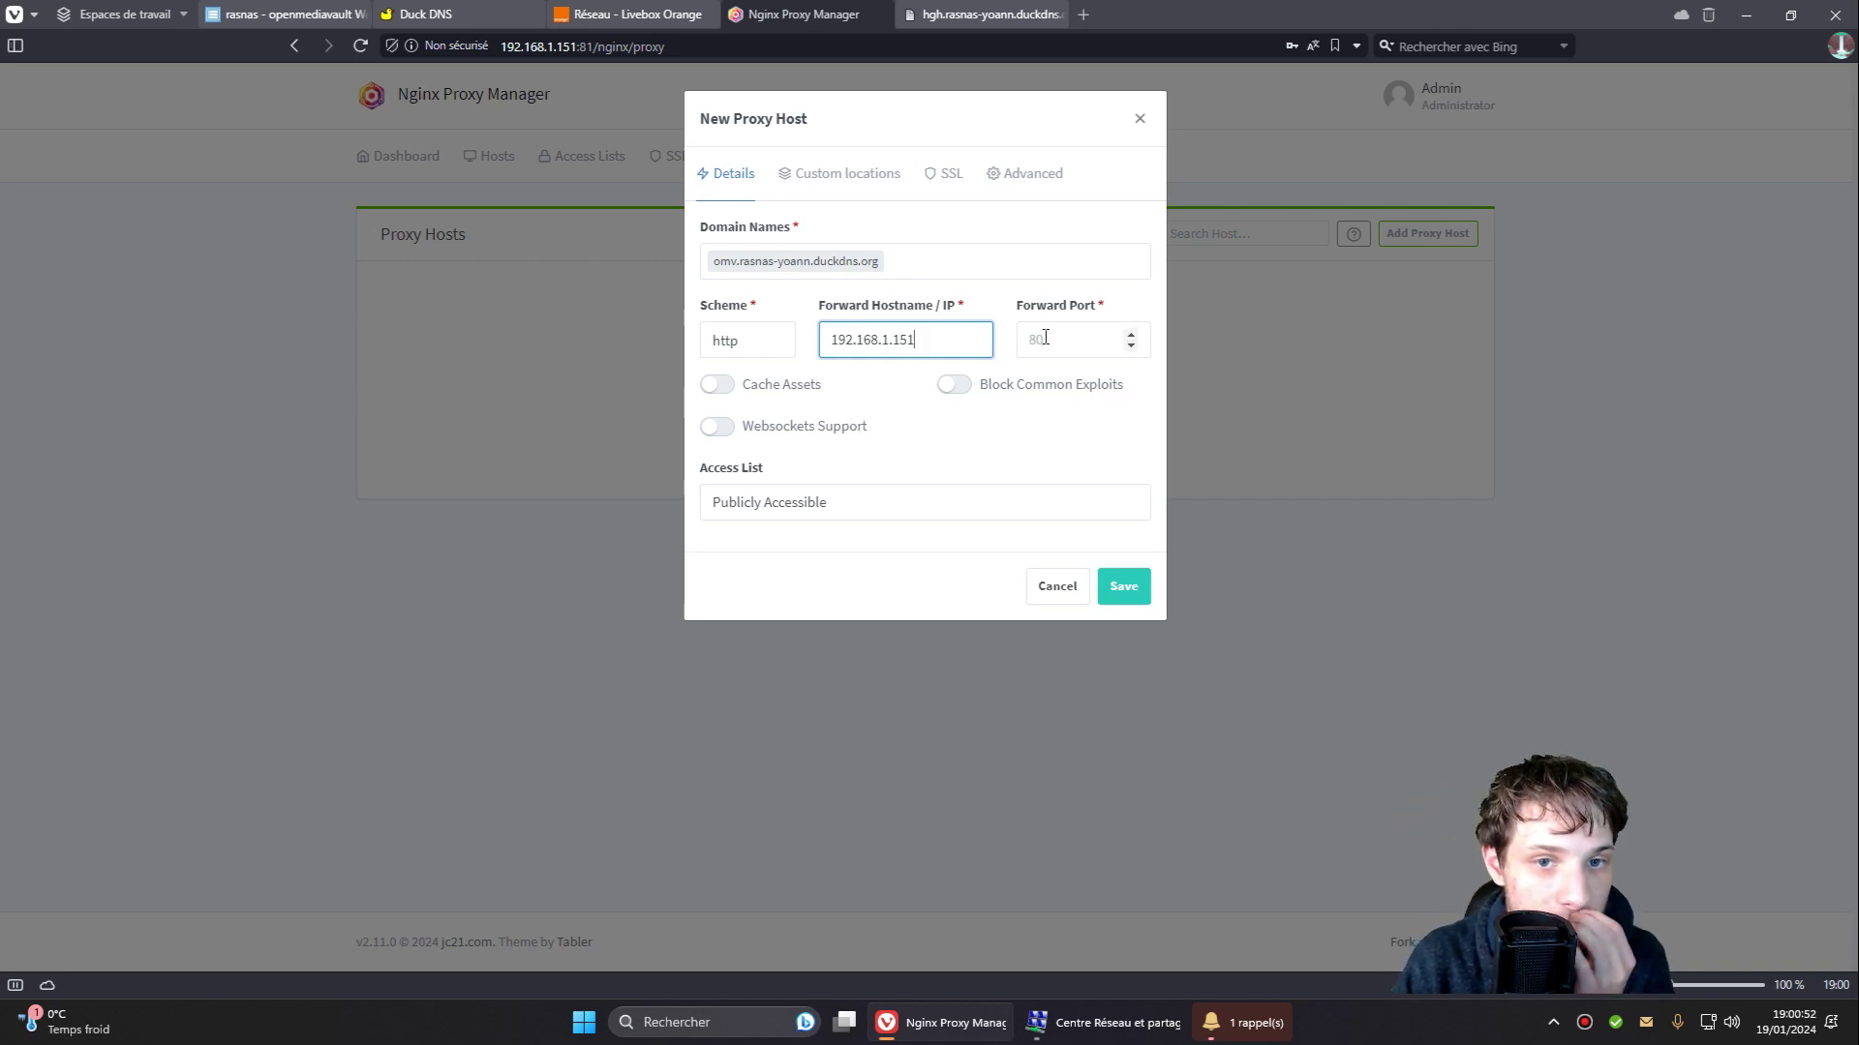
pyautogui.click(1026, 342)
pyautogui.write('80')
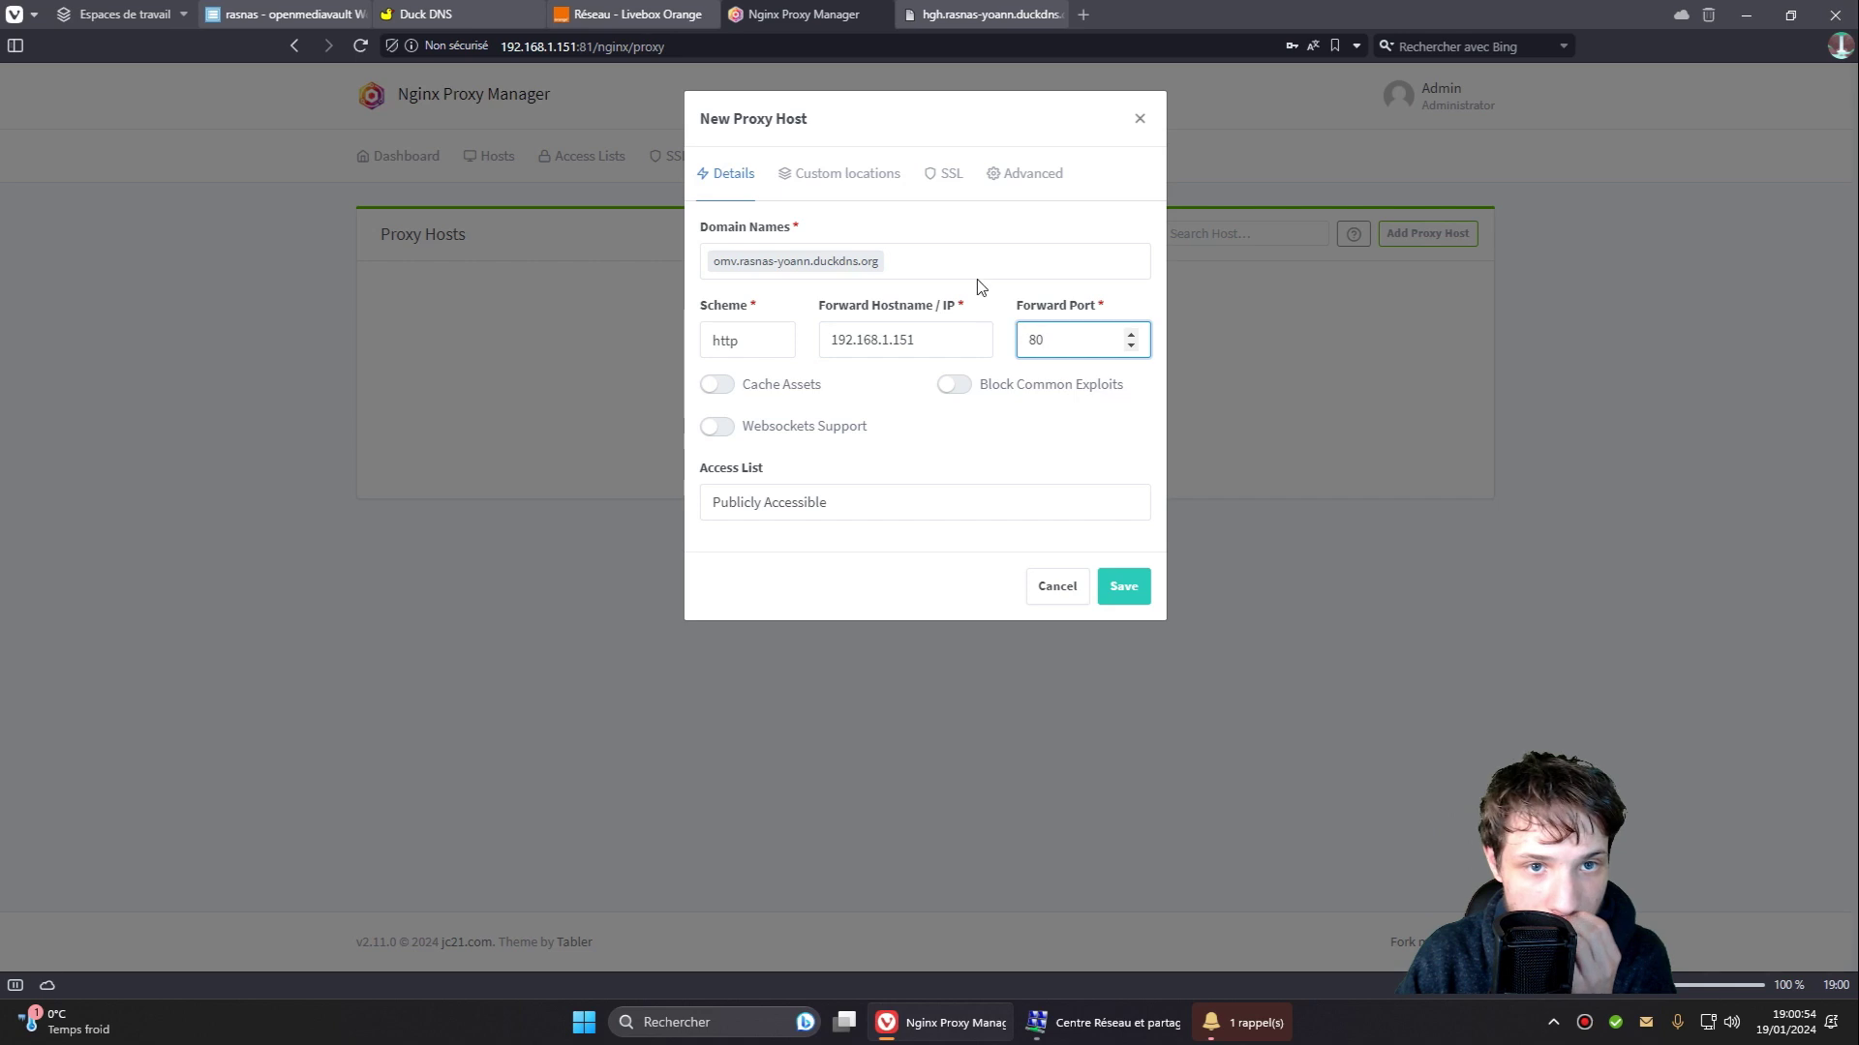
# Step: Assign the wildcard DuckDNS certificate and enable Force SSL
pyautogui.click(942, 173)
pyautogui.click(803, 257)
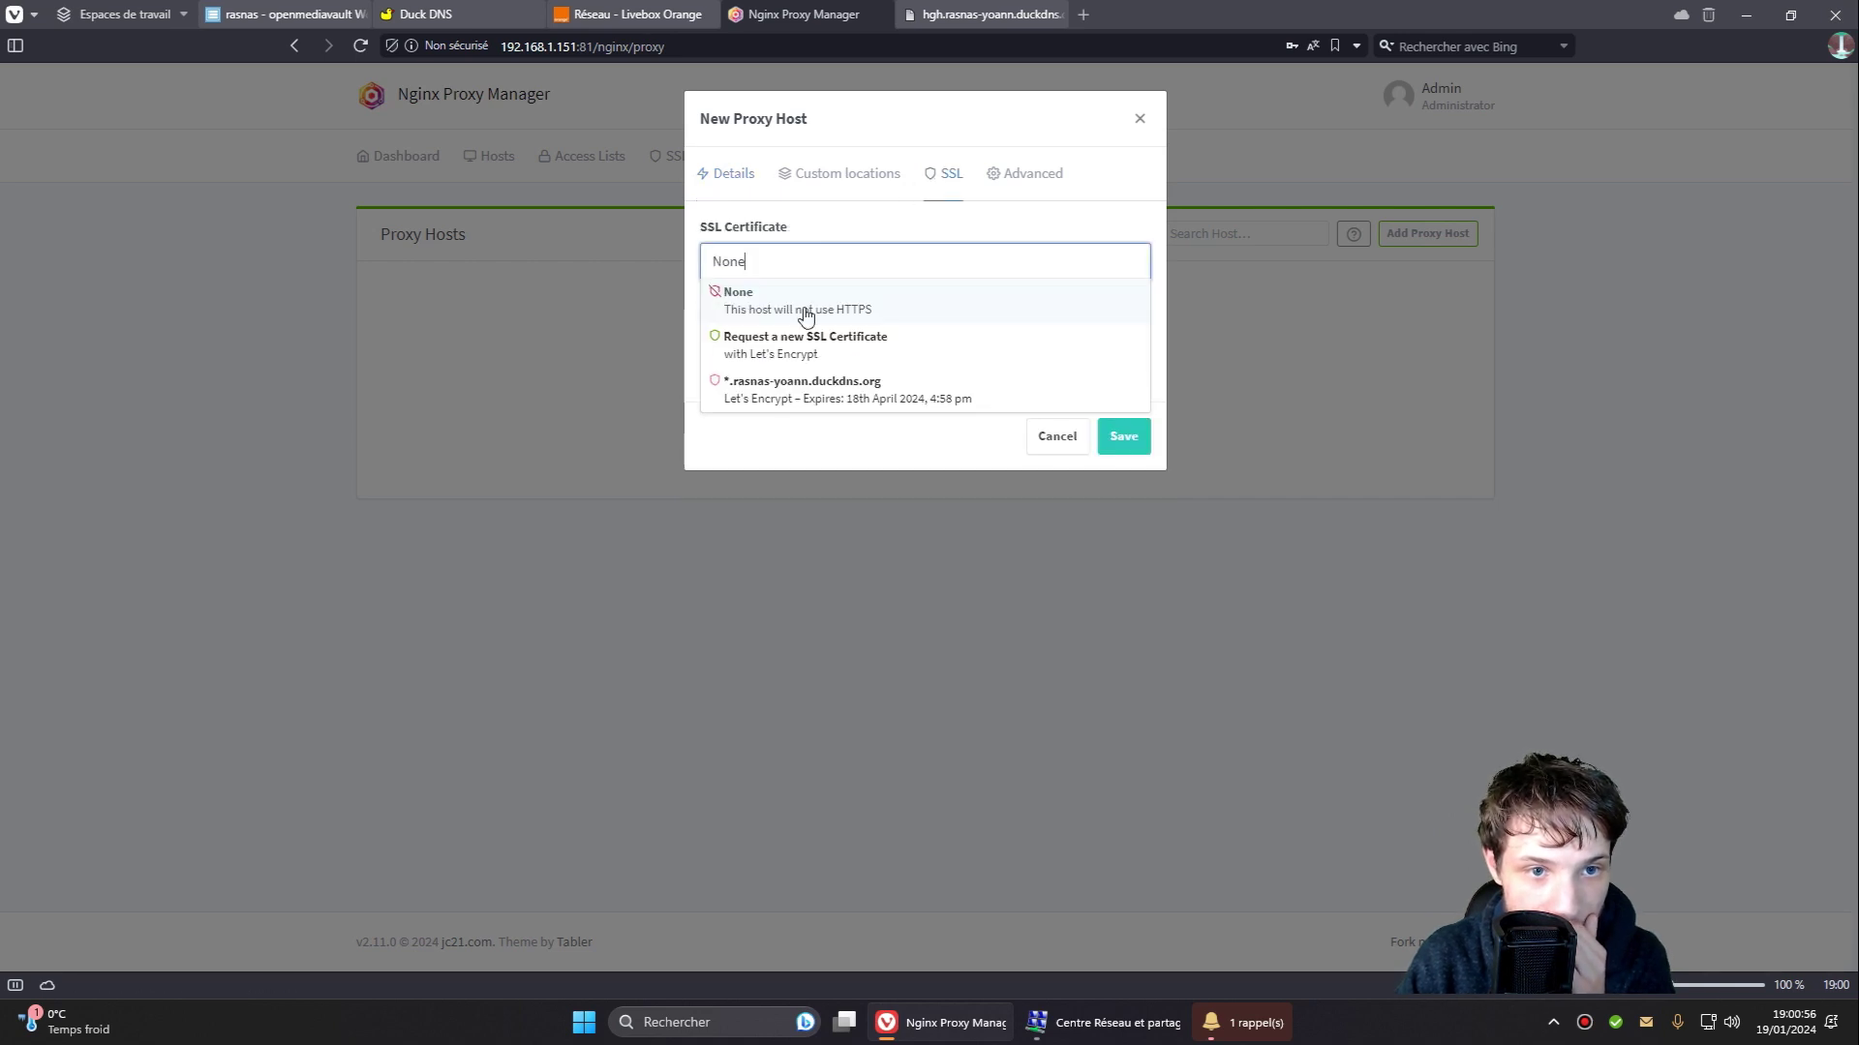
pyautogui.click(780, 392)
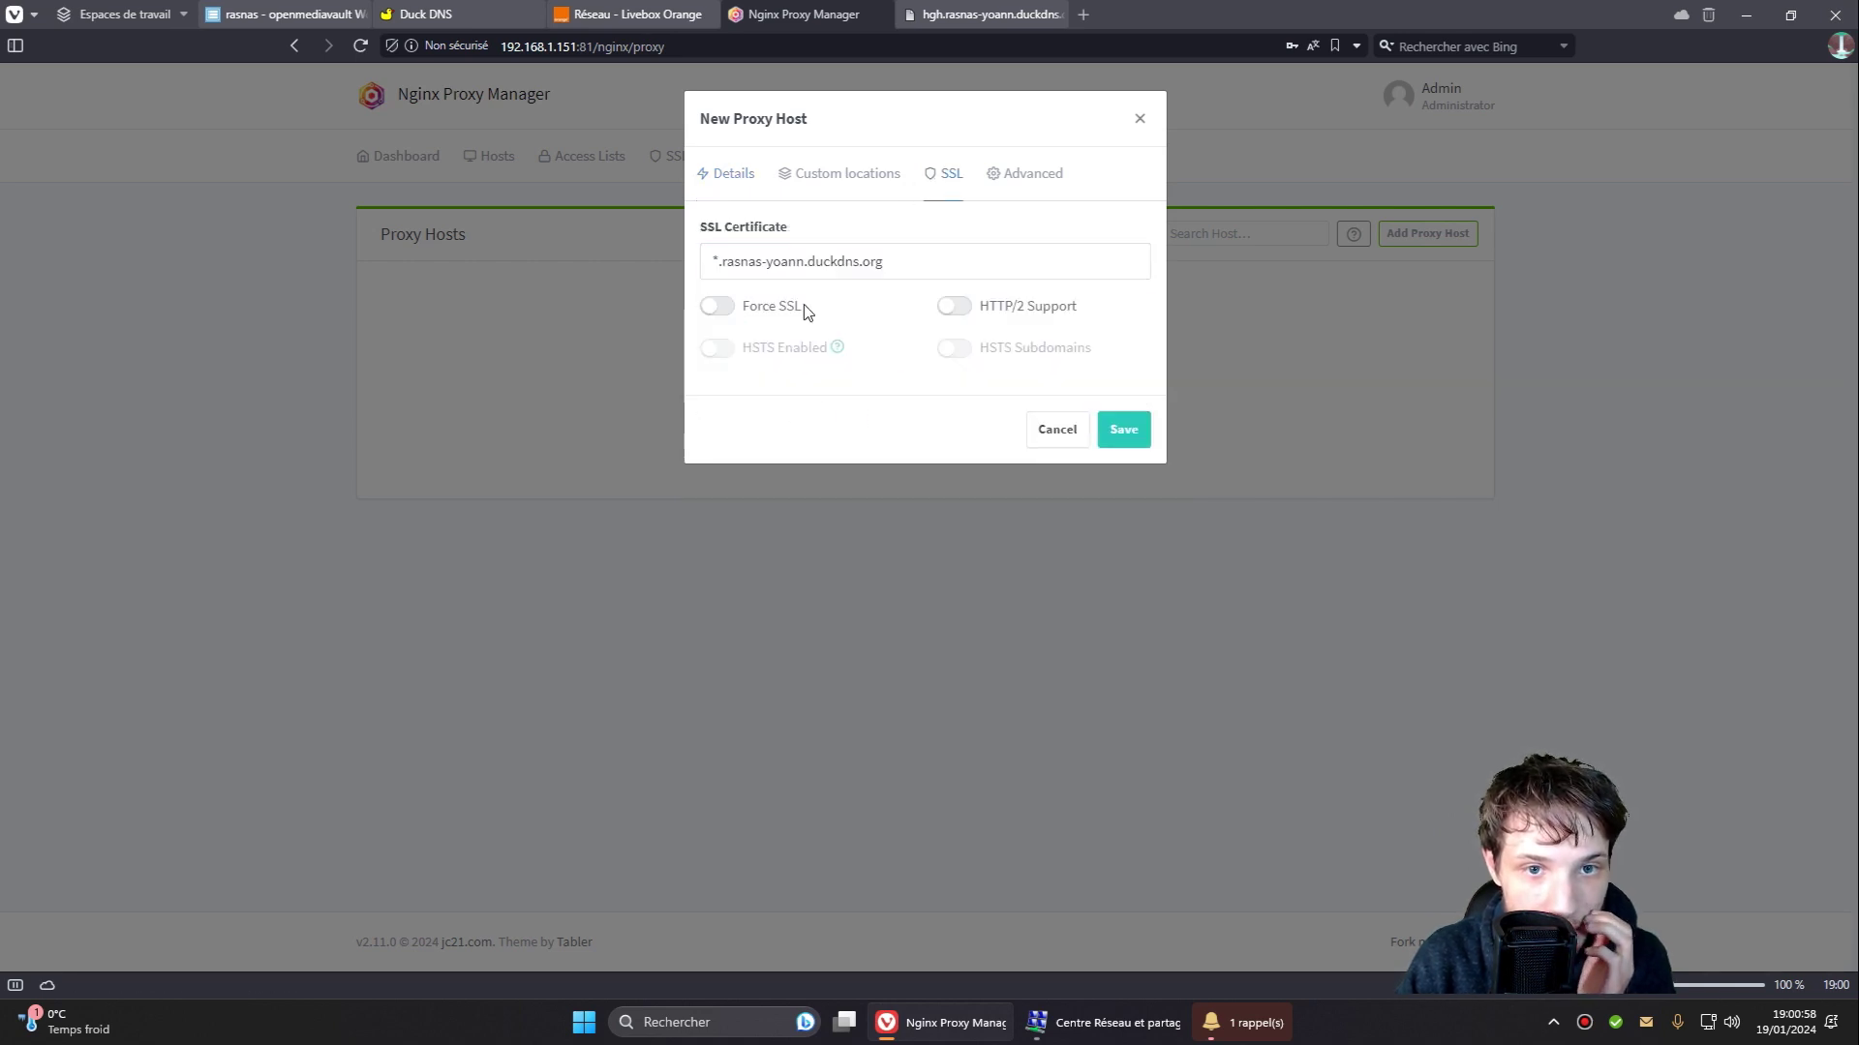
pyautogui.click(718, 310)
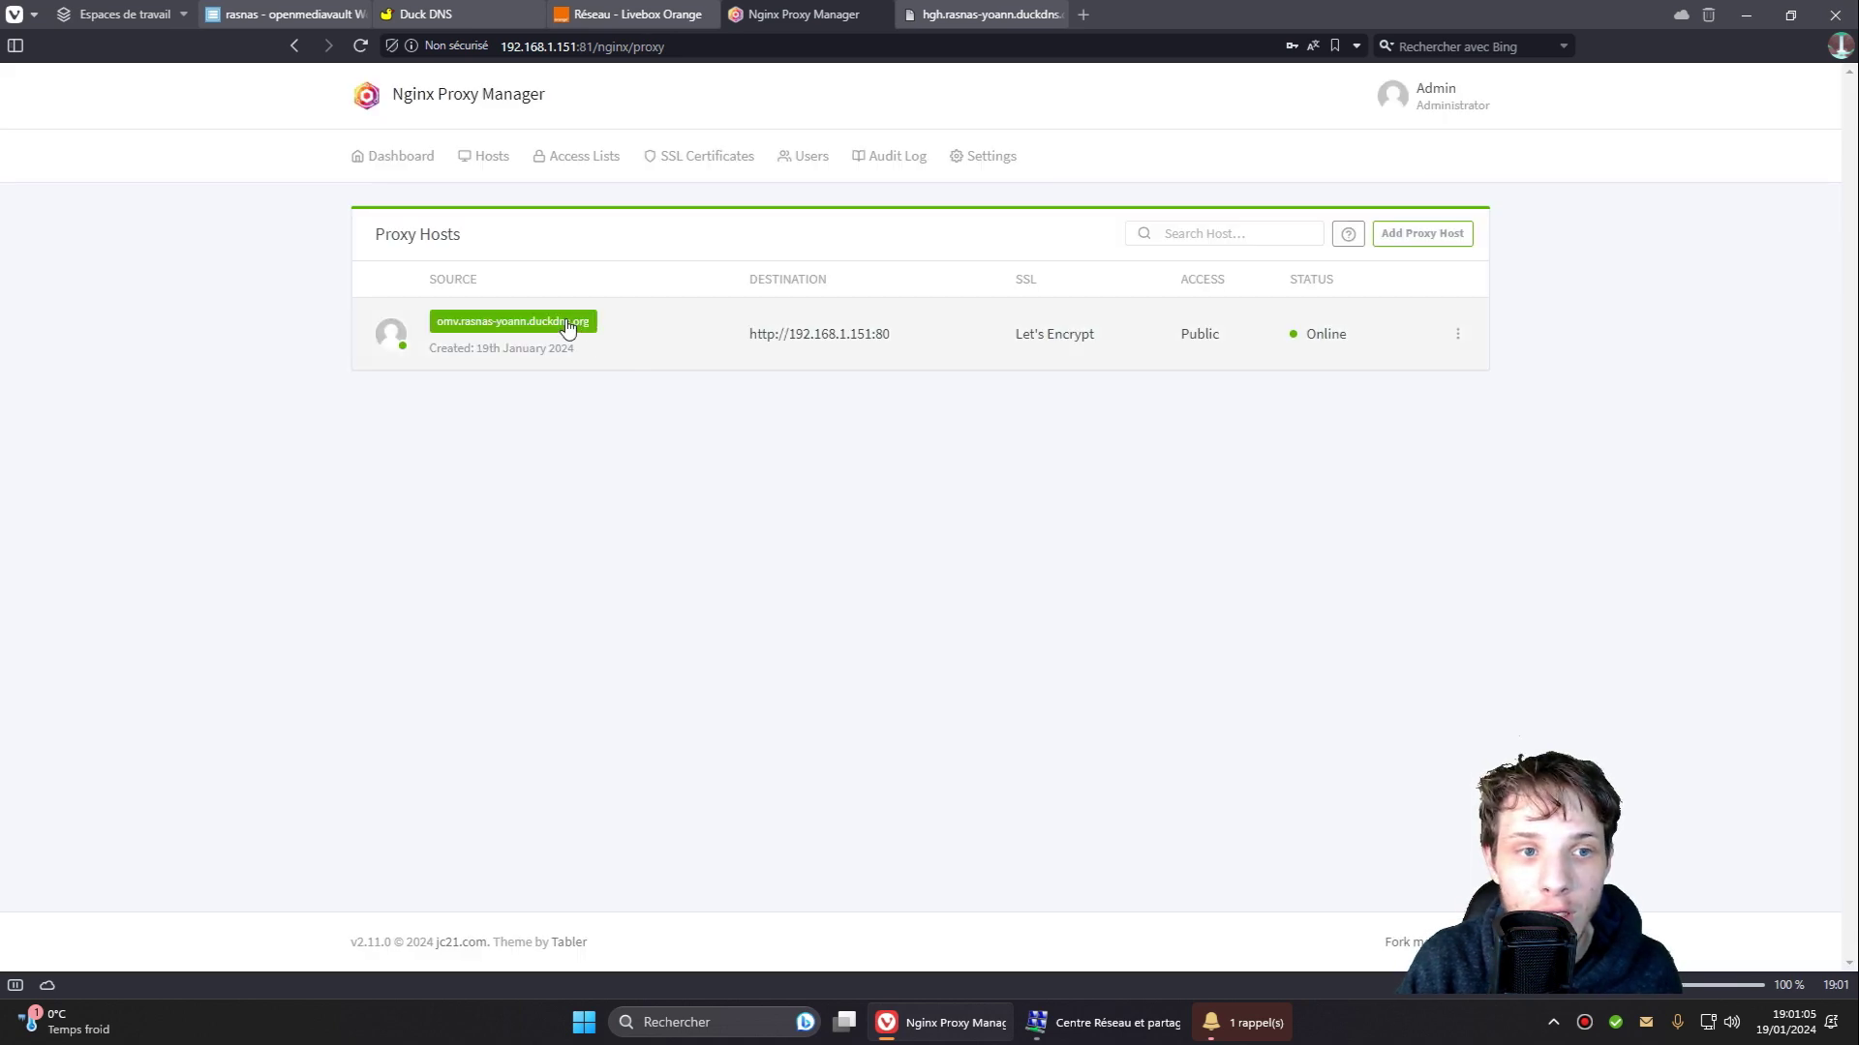
pyautogui.click(566, 325)
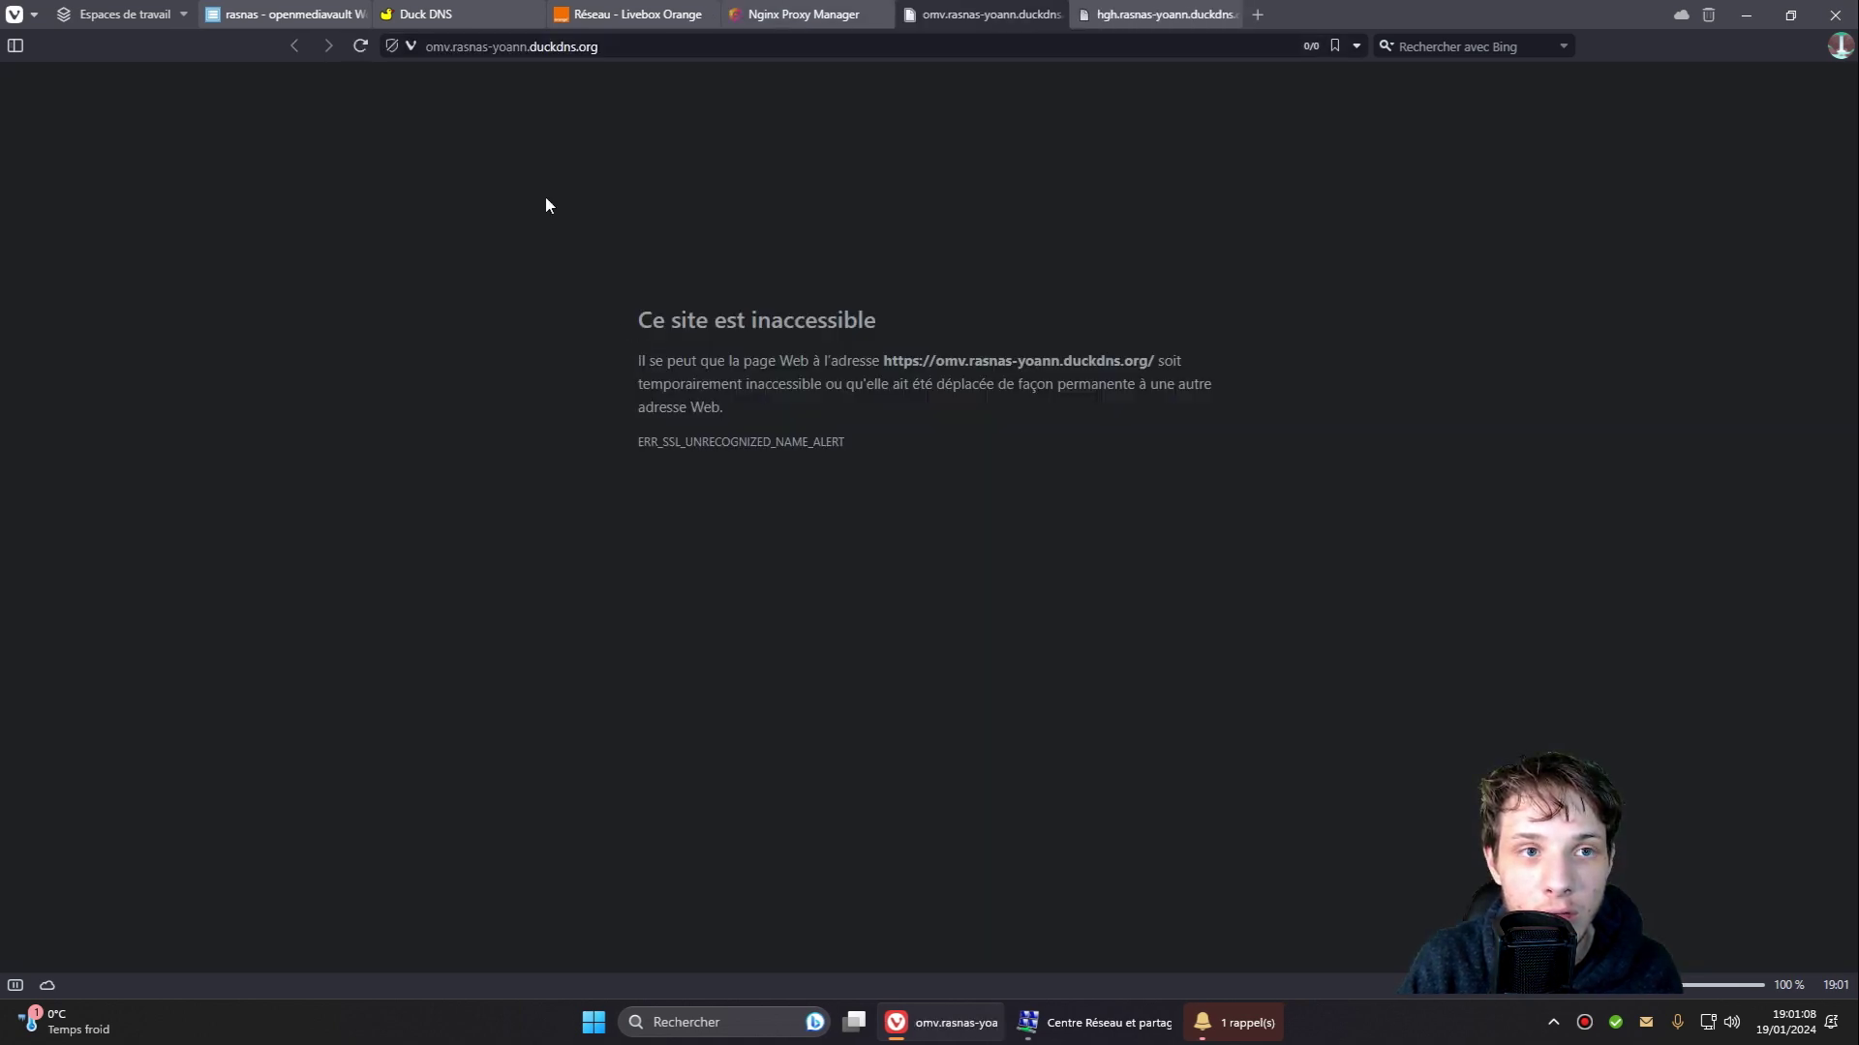
pyautogui.click(648, 46)
pyautogui.click(694, 48)
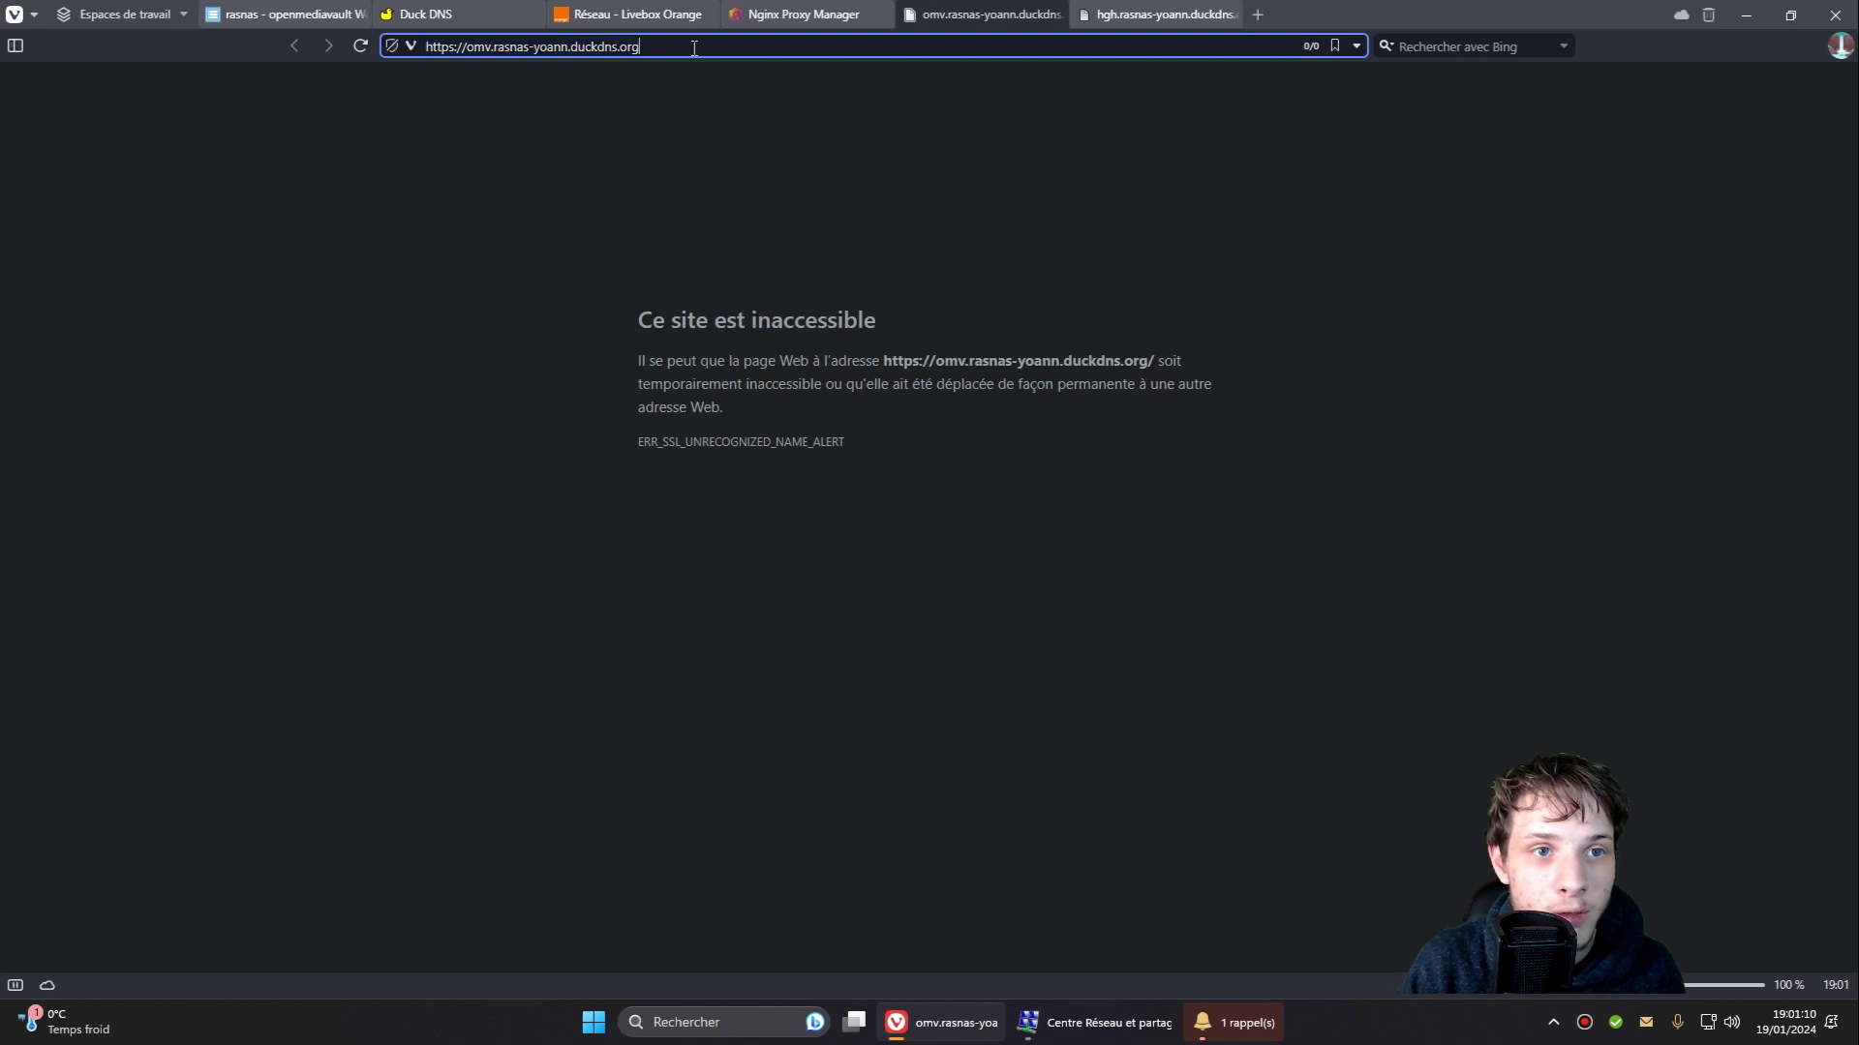
pyautogui.write(':444')
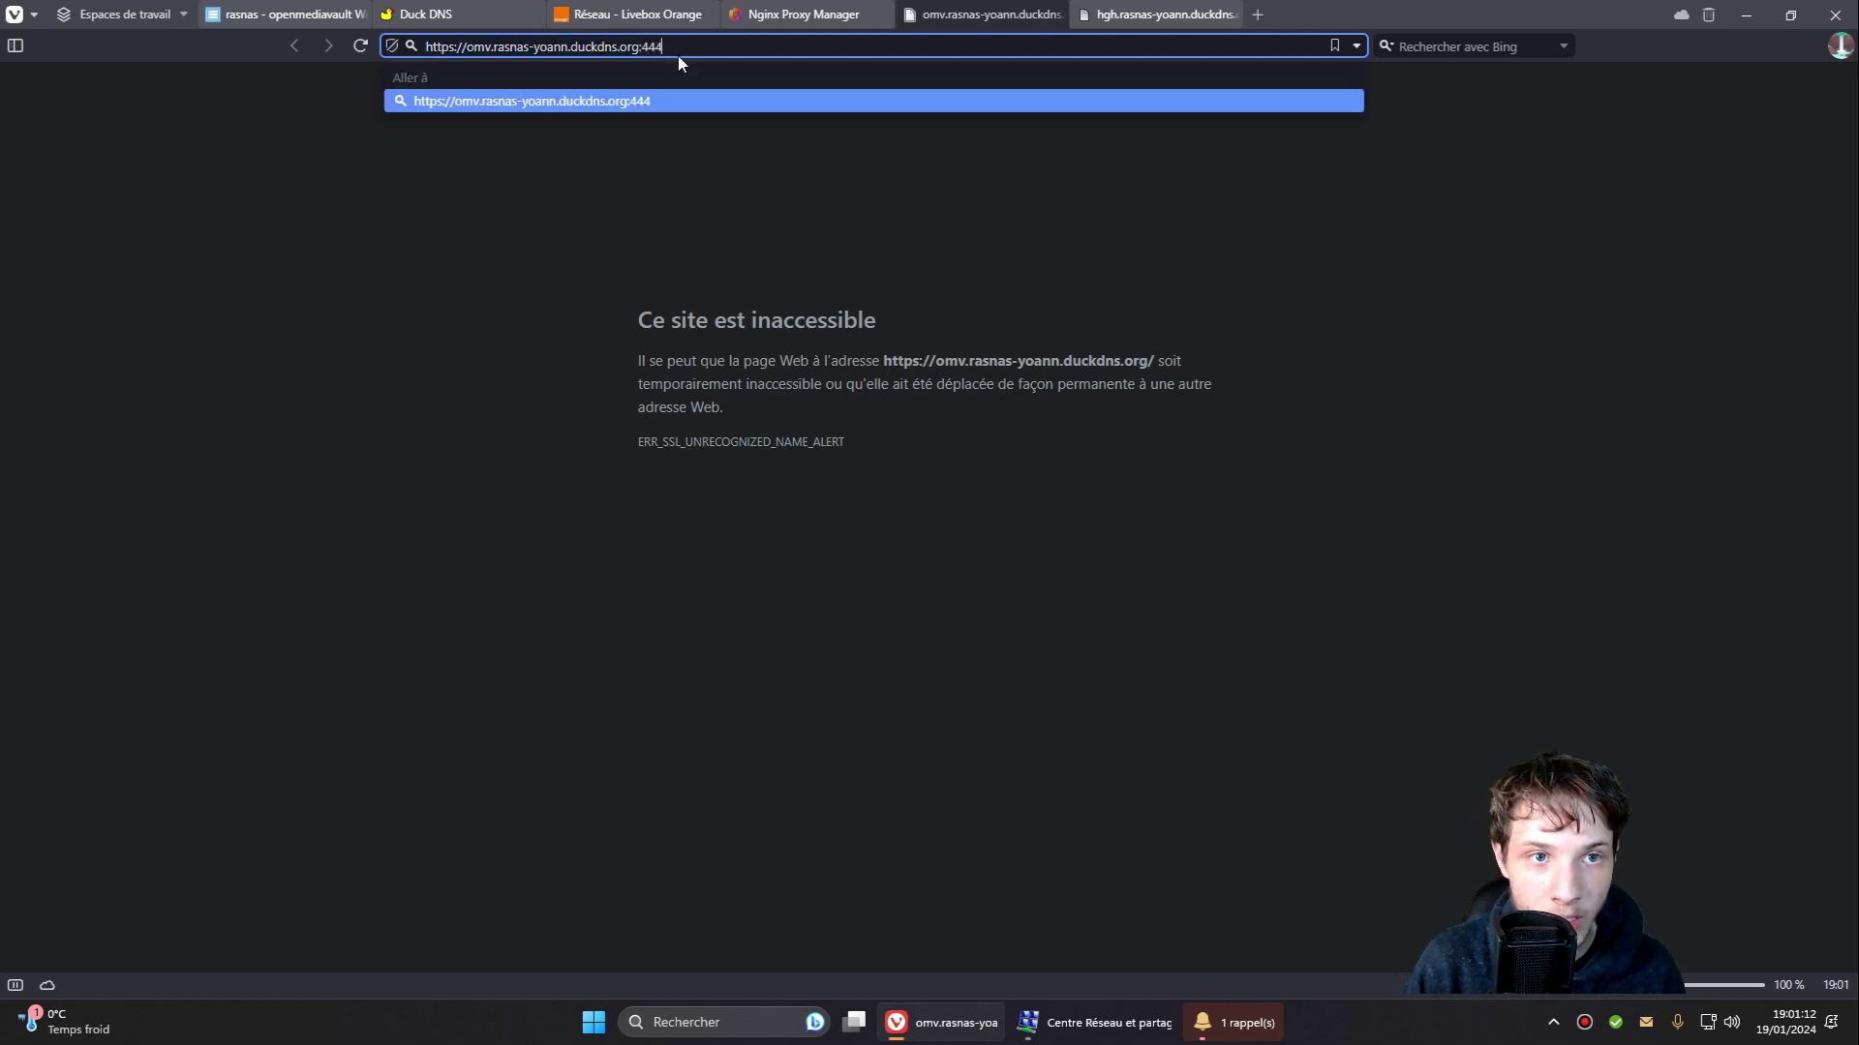
pyautogui.press('Return')
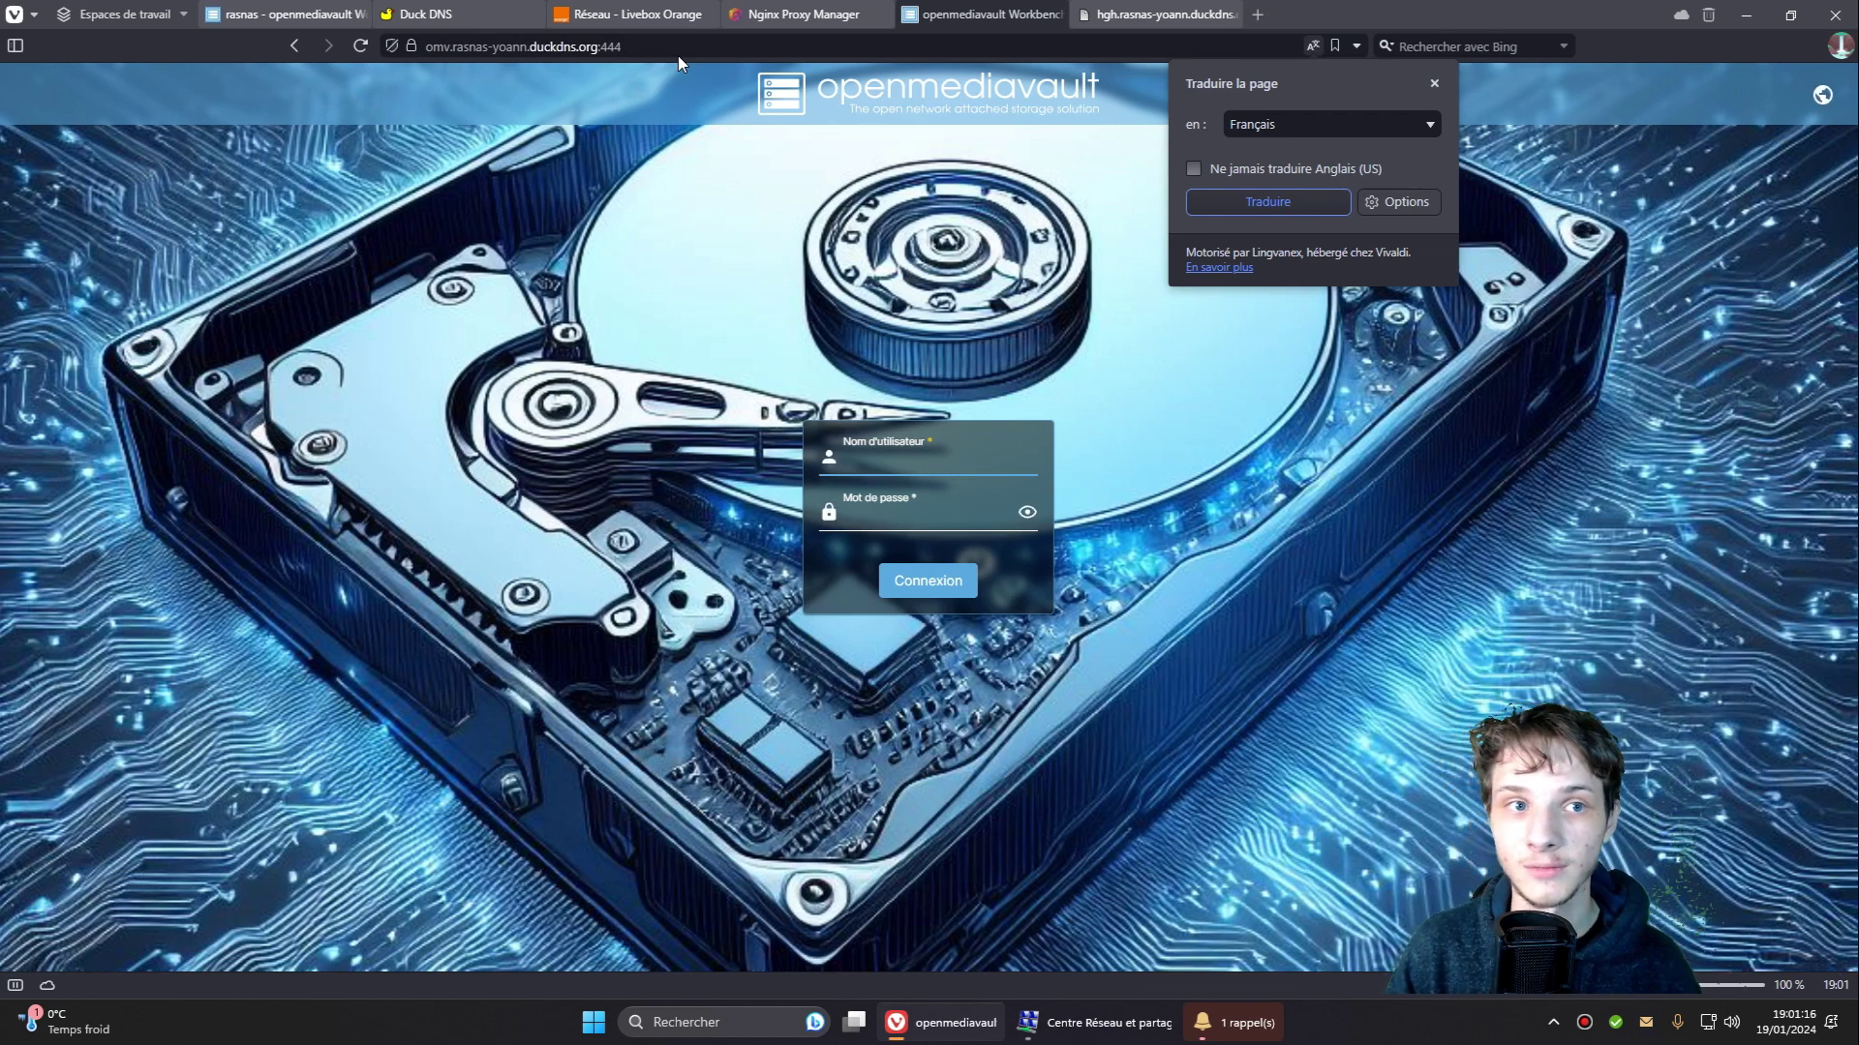
pyautogui.middleClick(1174, 14)
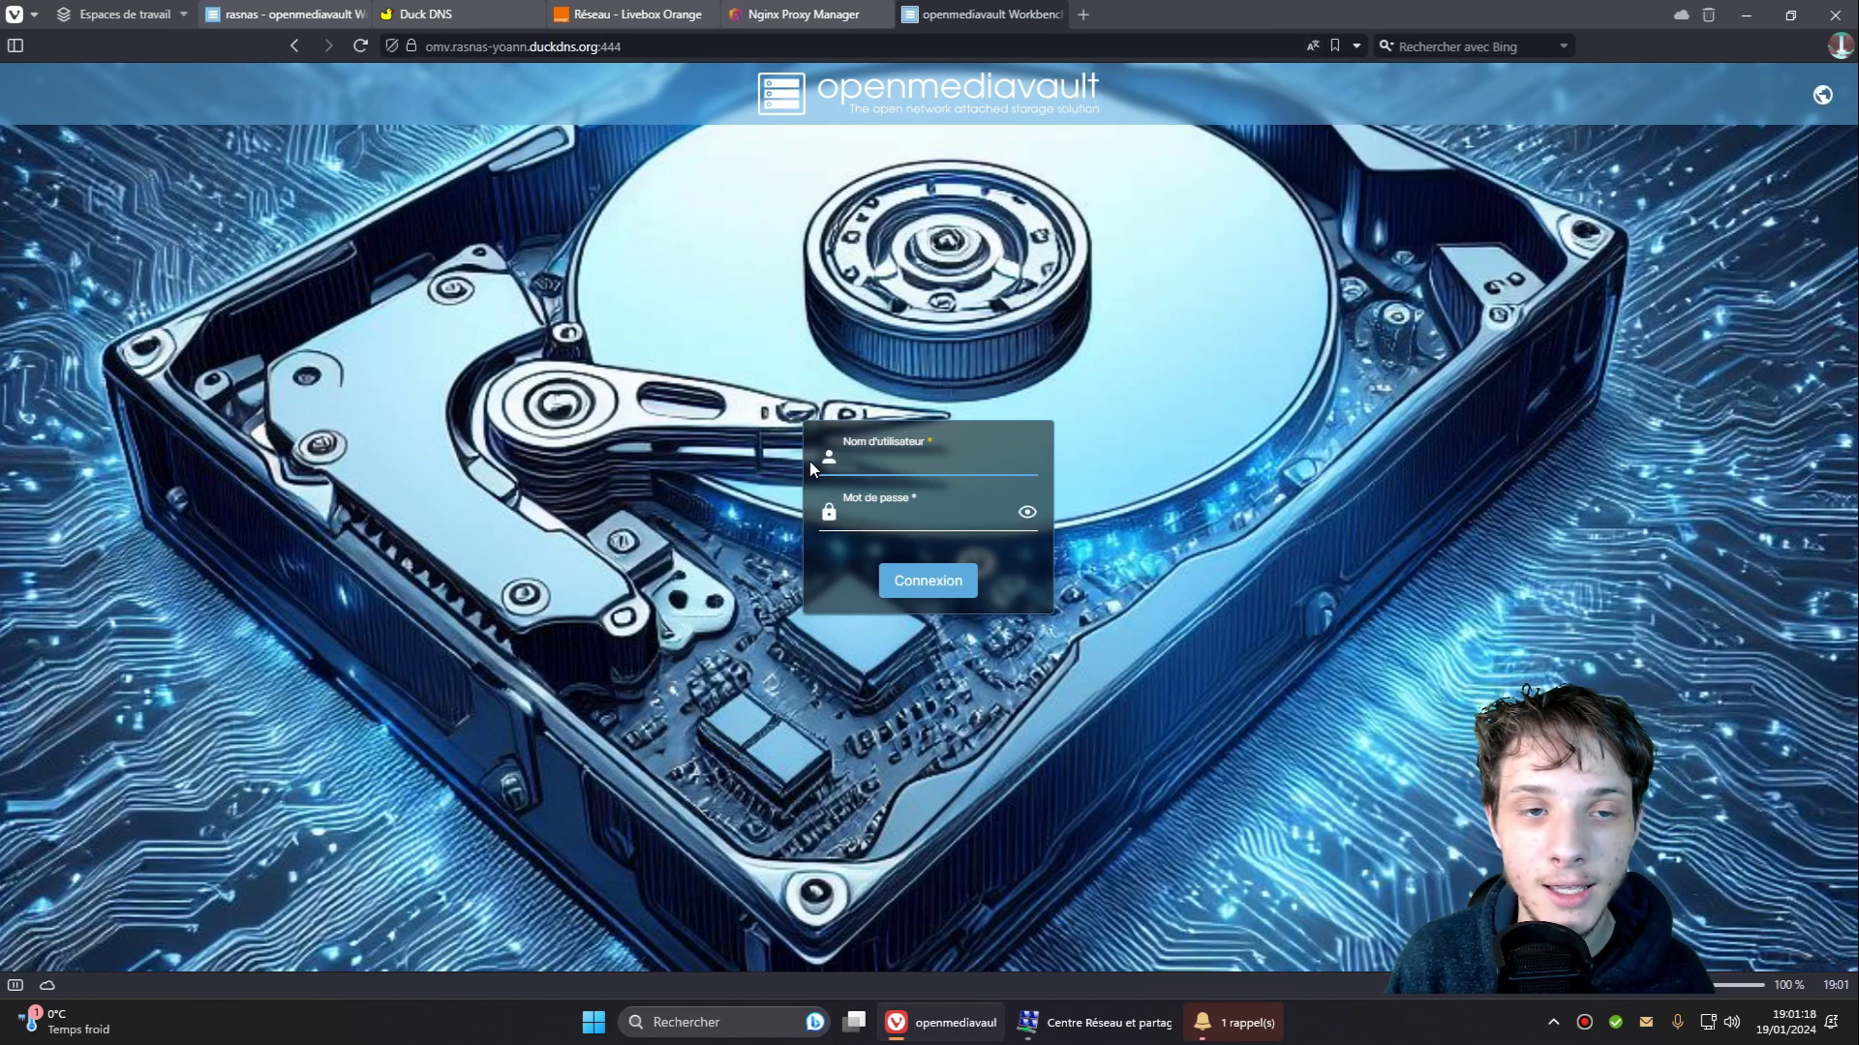
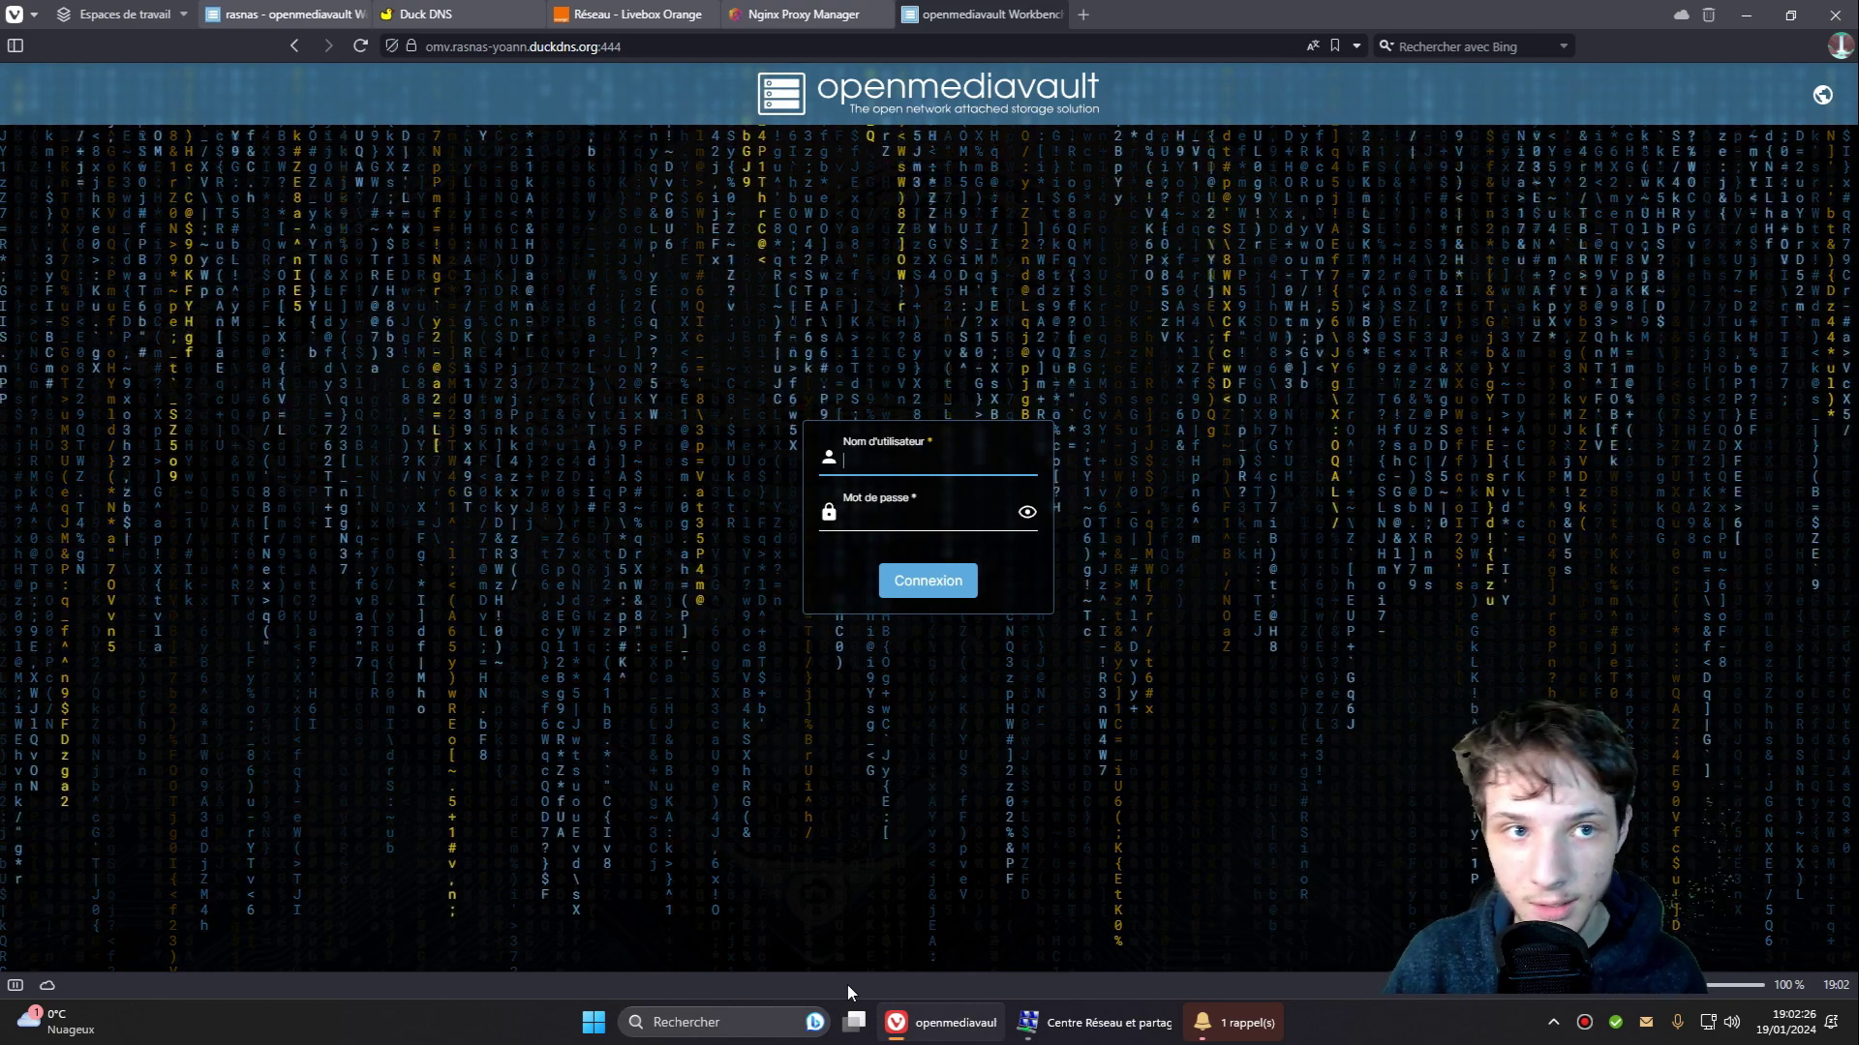
# Step: Review the existing DuckDNS proxy host forwarding to 192.168.1.151:80, then go back to openmediavault's compose files
pyautogui.hotkey('ctrl', 'Tab')
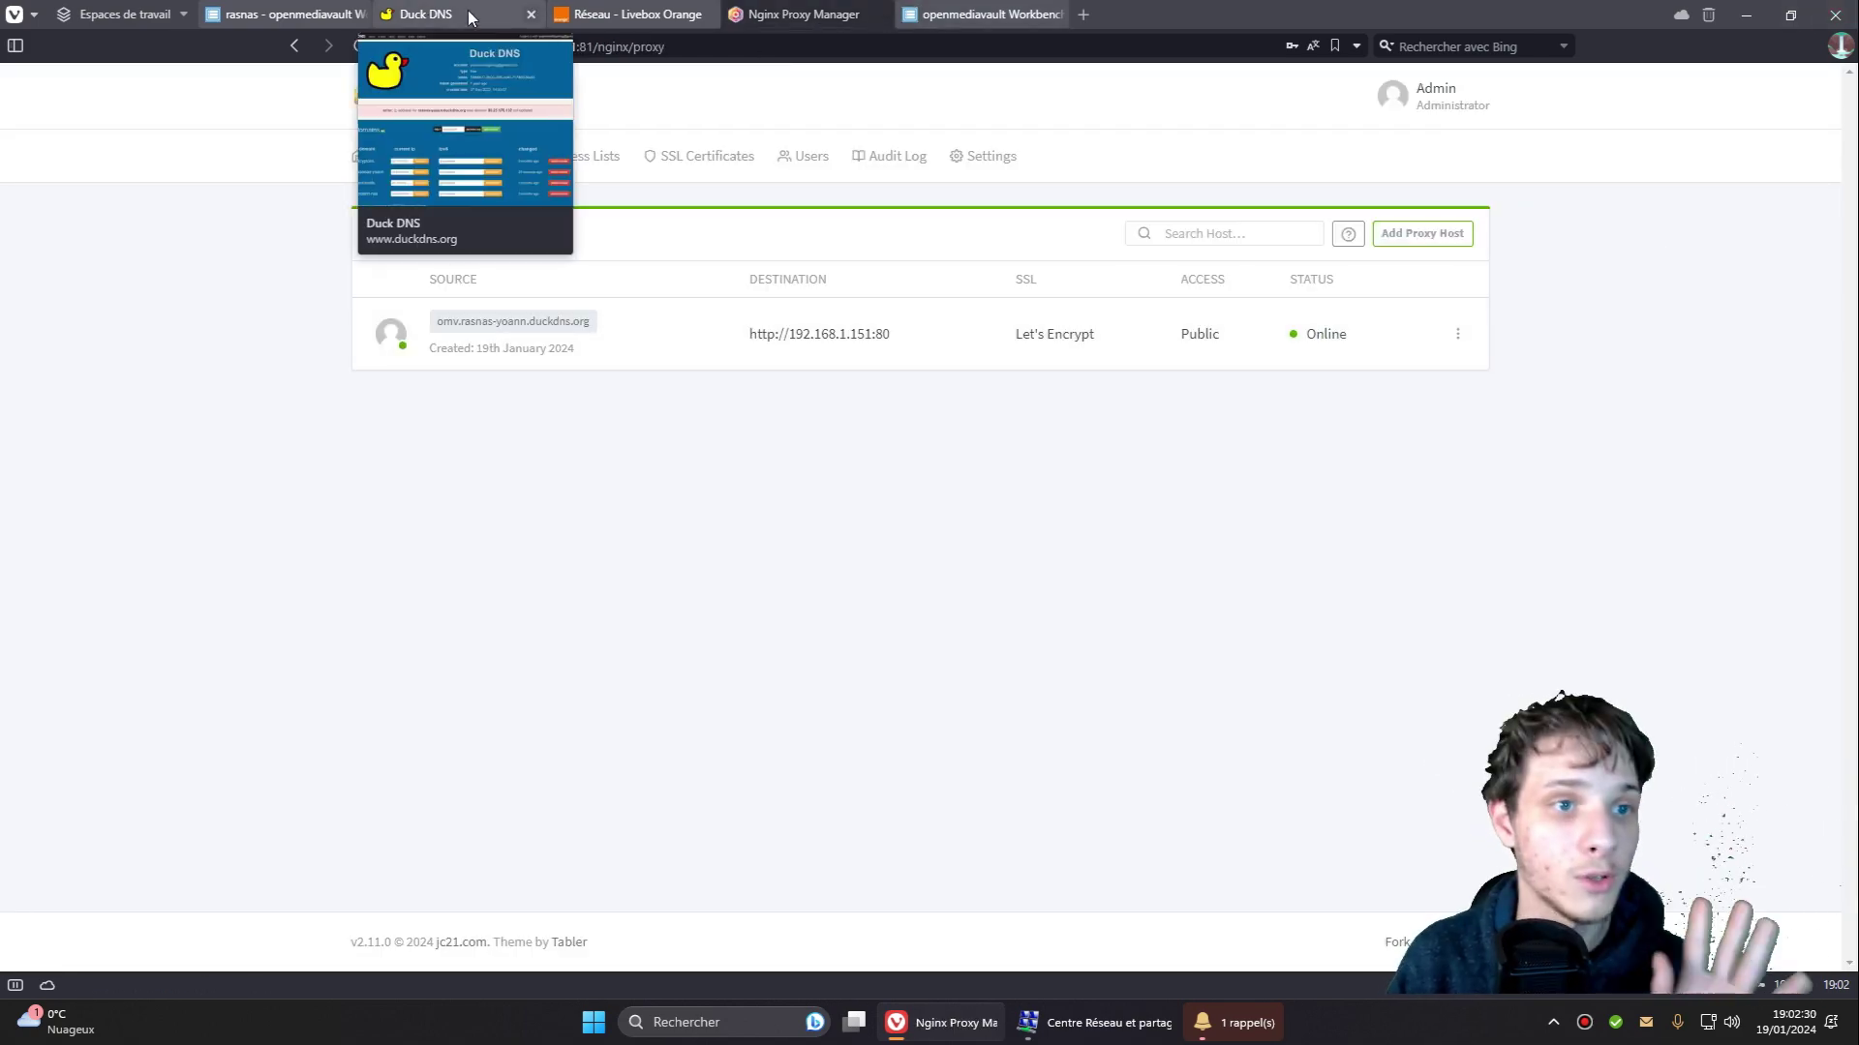
pyautogui.click(290, 13)
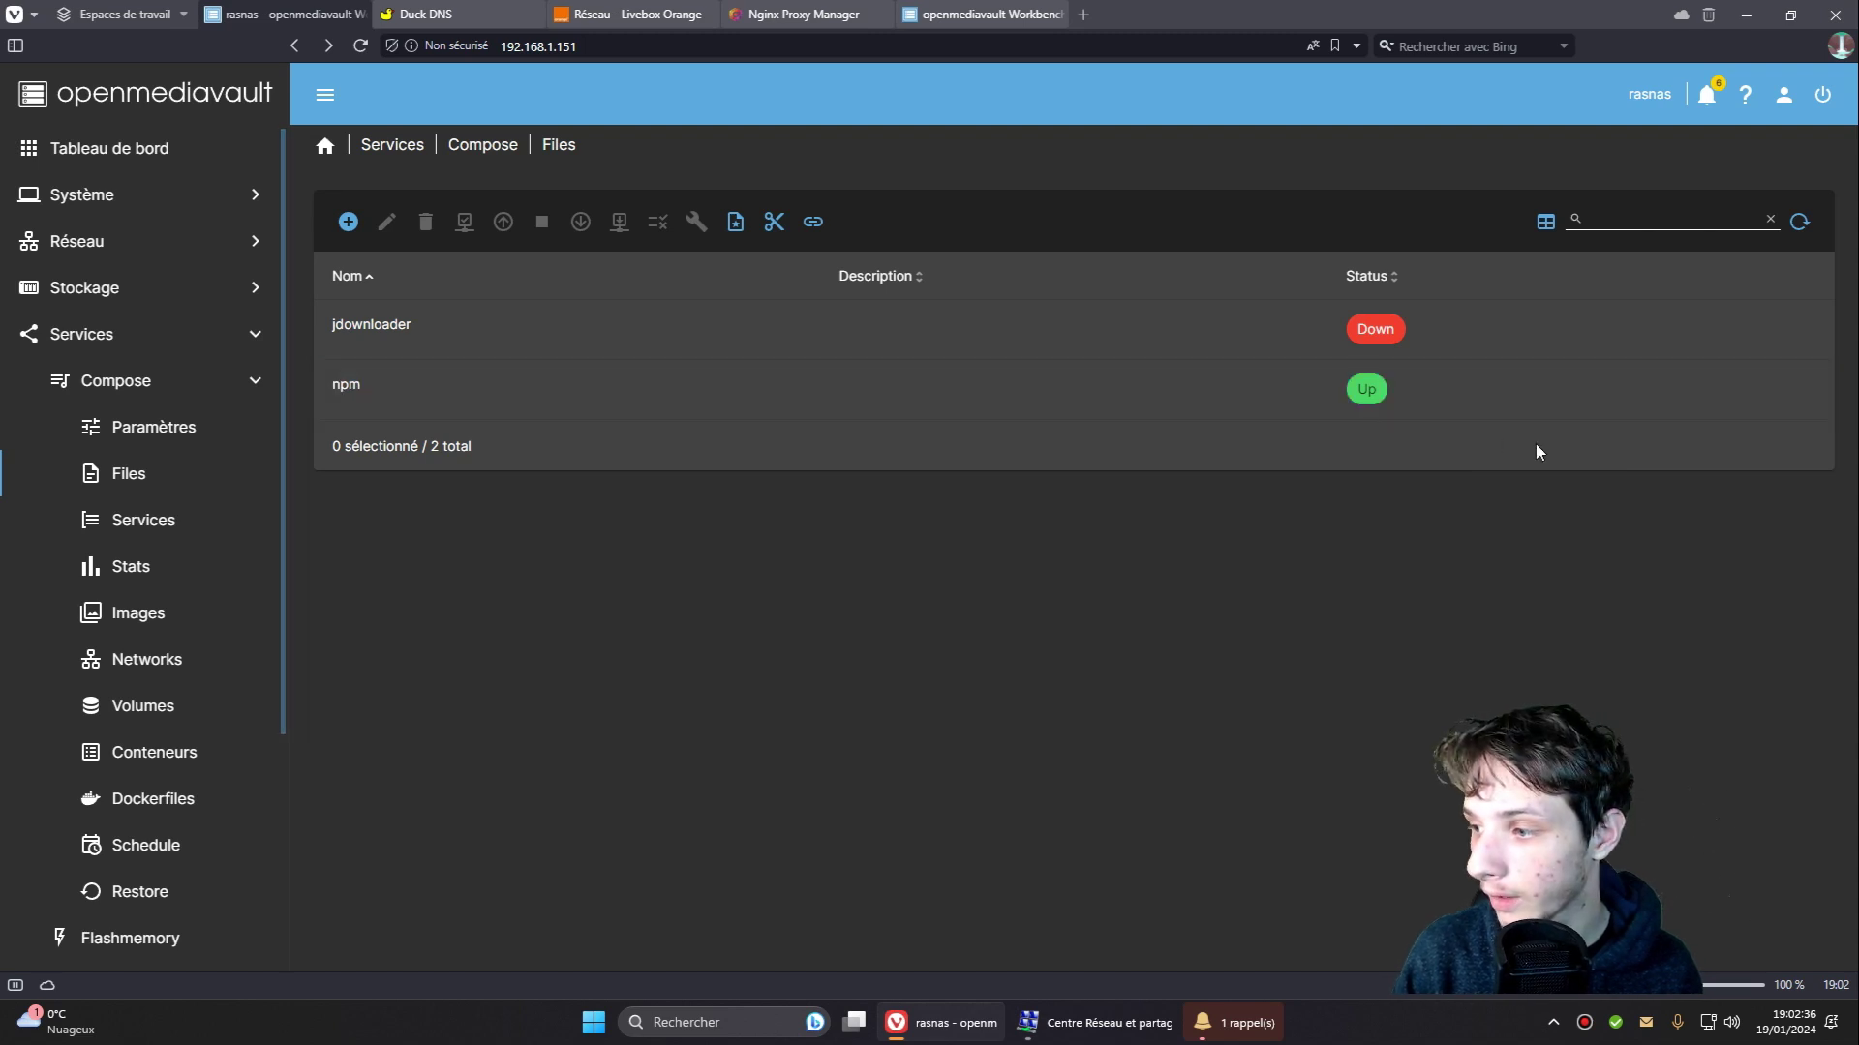
# Step: Open the npm compose file and highlight the data path placeholder on line 14
pyautogui.click(404, 387)
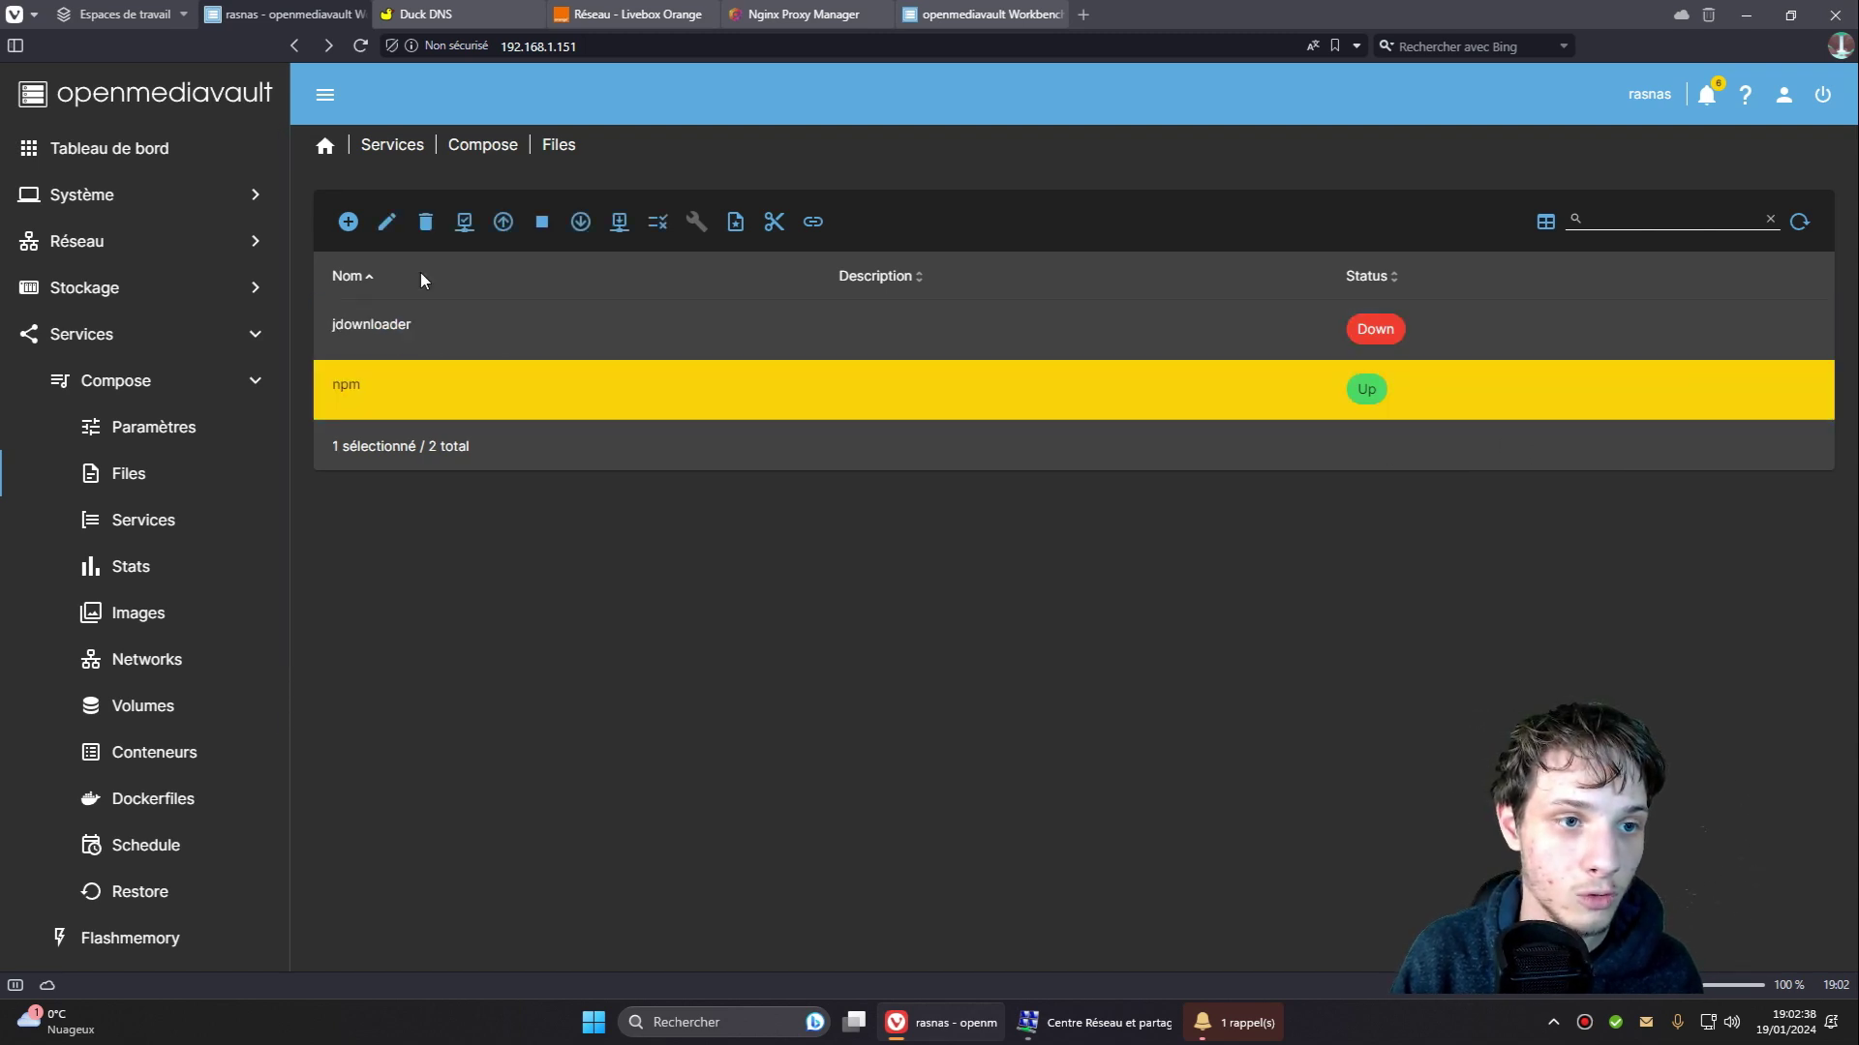
pyautogui.click(386, 222)
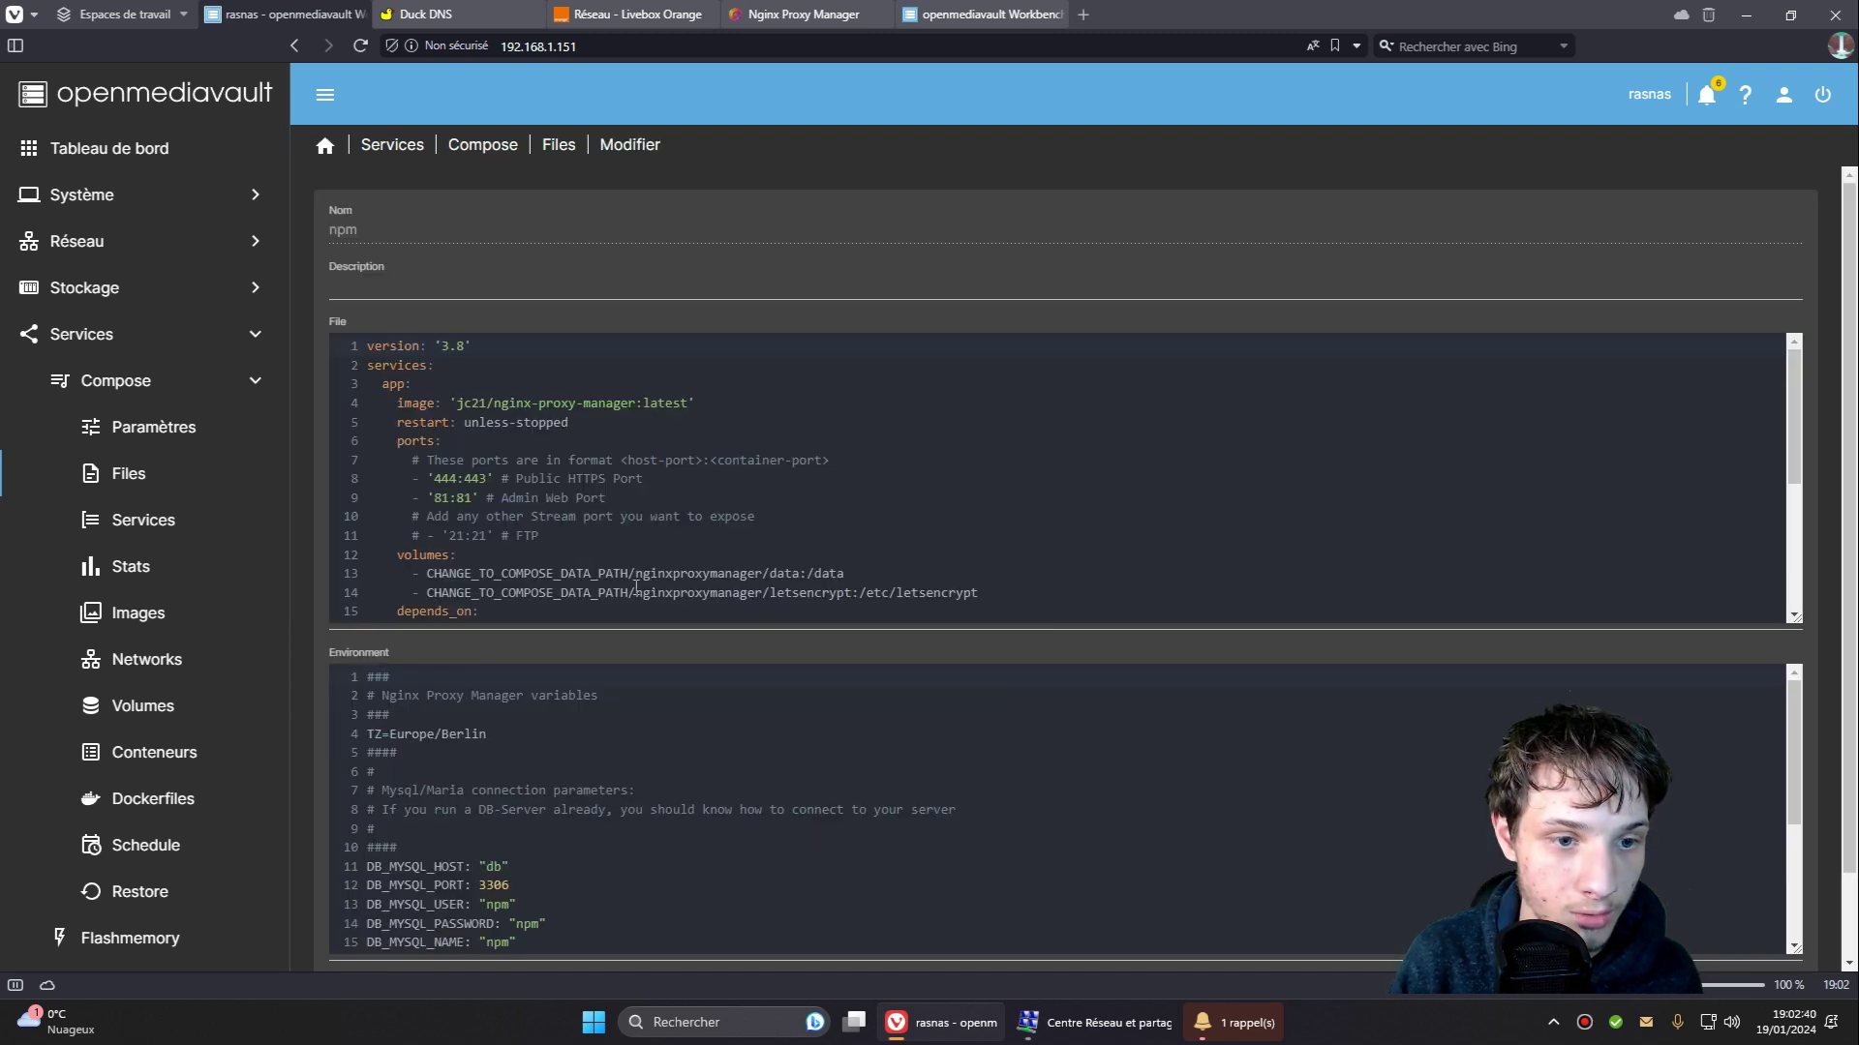
pyautogui.moveTo(630, 589); pyautogui.dragTo(438, 594)
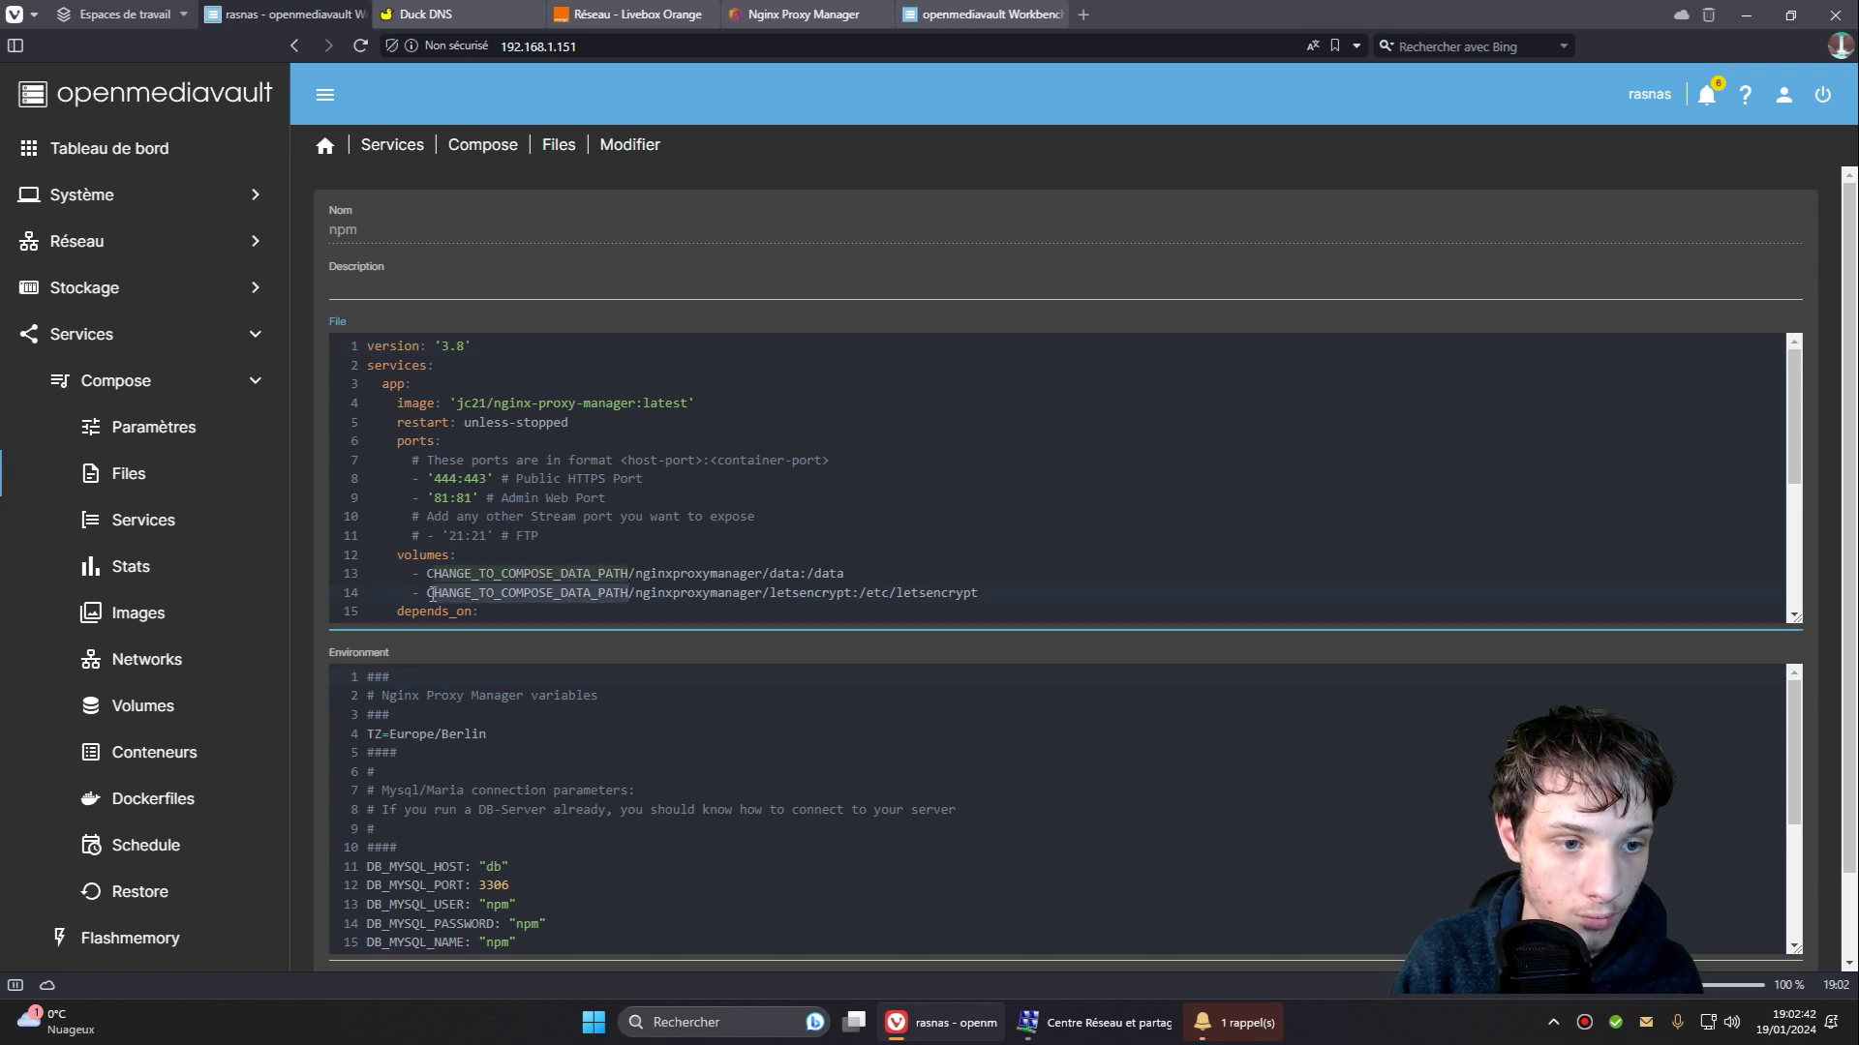
# Step: Return to the compose files list and start a new blank compose file
pyautogui.click(554, 145)
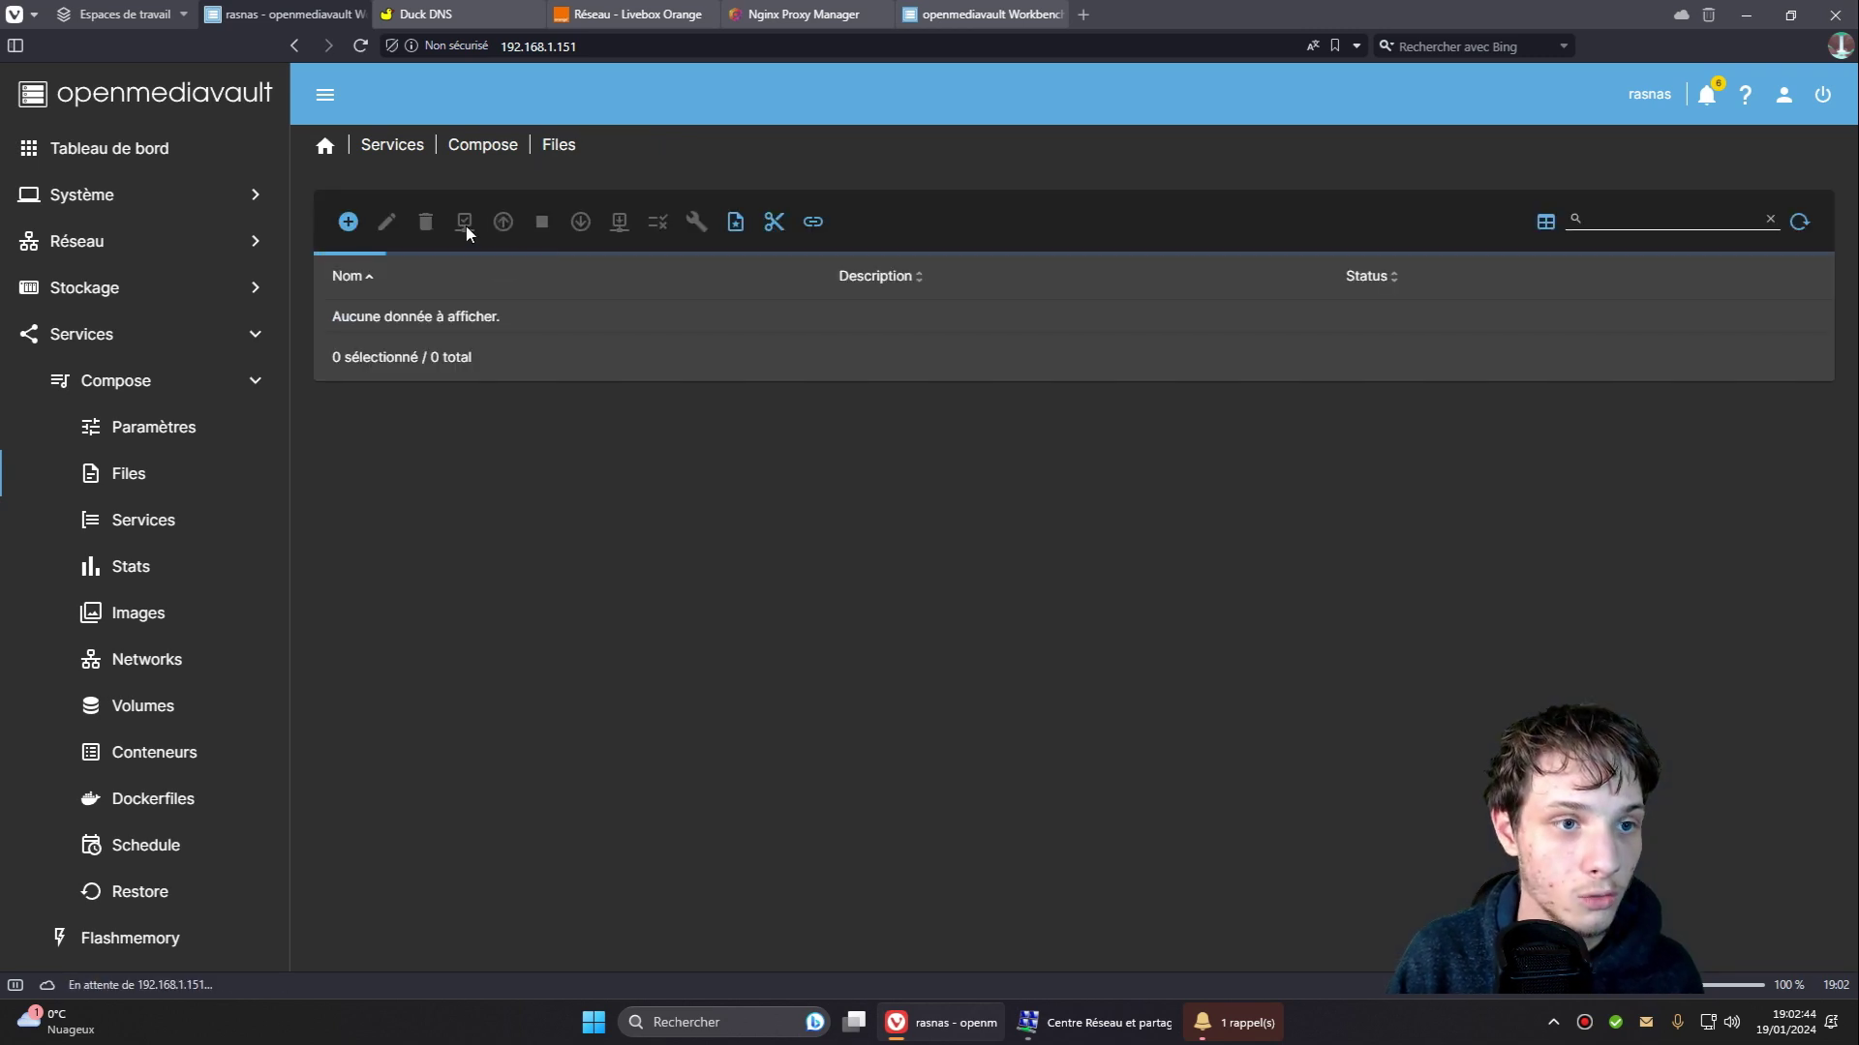
pyautogui.click(349, 223)
pyautogui.click(411, 270)
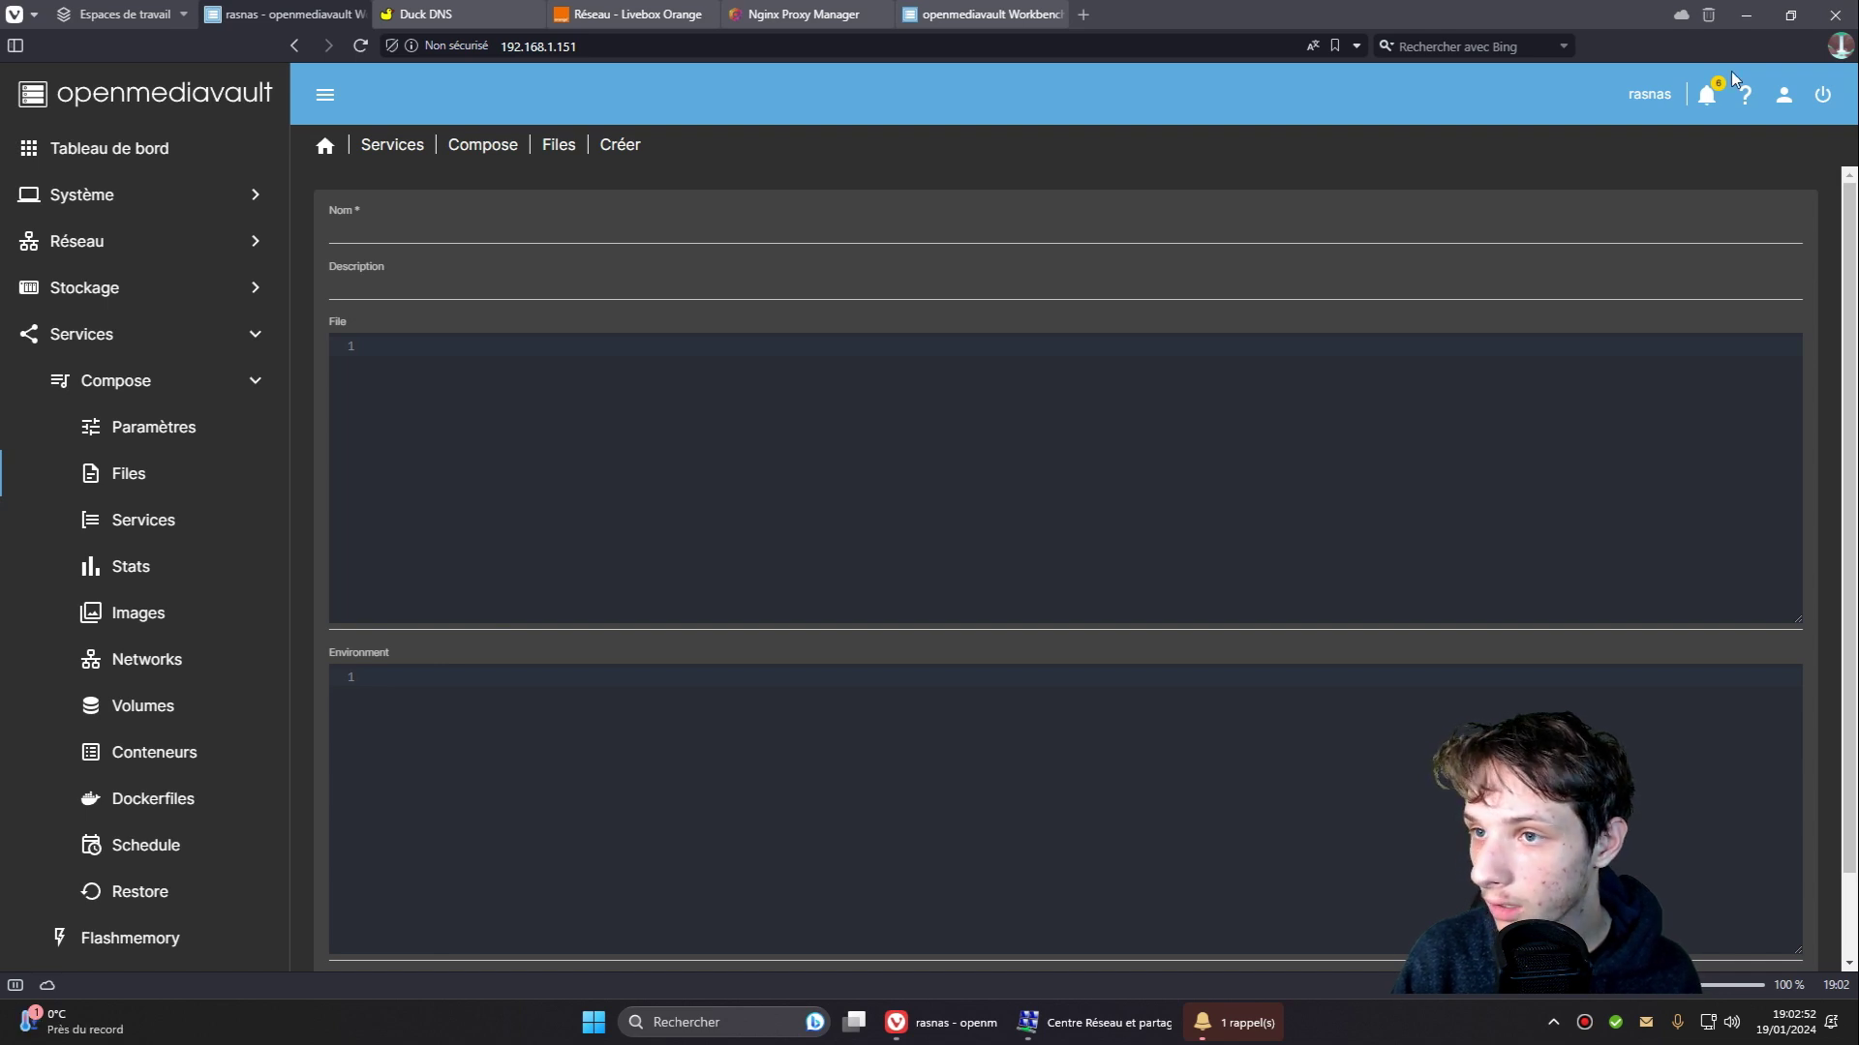
pyautogui.click(413, 334)
pyautogui.write('version: "2.1" services:   librespeed:     image: lscr.io/linuxserver/librespeed:latest     container_name: librespeed     environment:       - PUID=998       - PGID=100       - TZ=Europe/Paris     volumes:       - /srv/dev-disk-by-uuid-b9b3239f-2878-411d-b488-35ef0b4d6858/librespeed/config:/config     ports:       - 84:80     restart: unless-stopped')
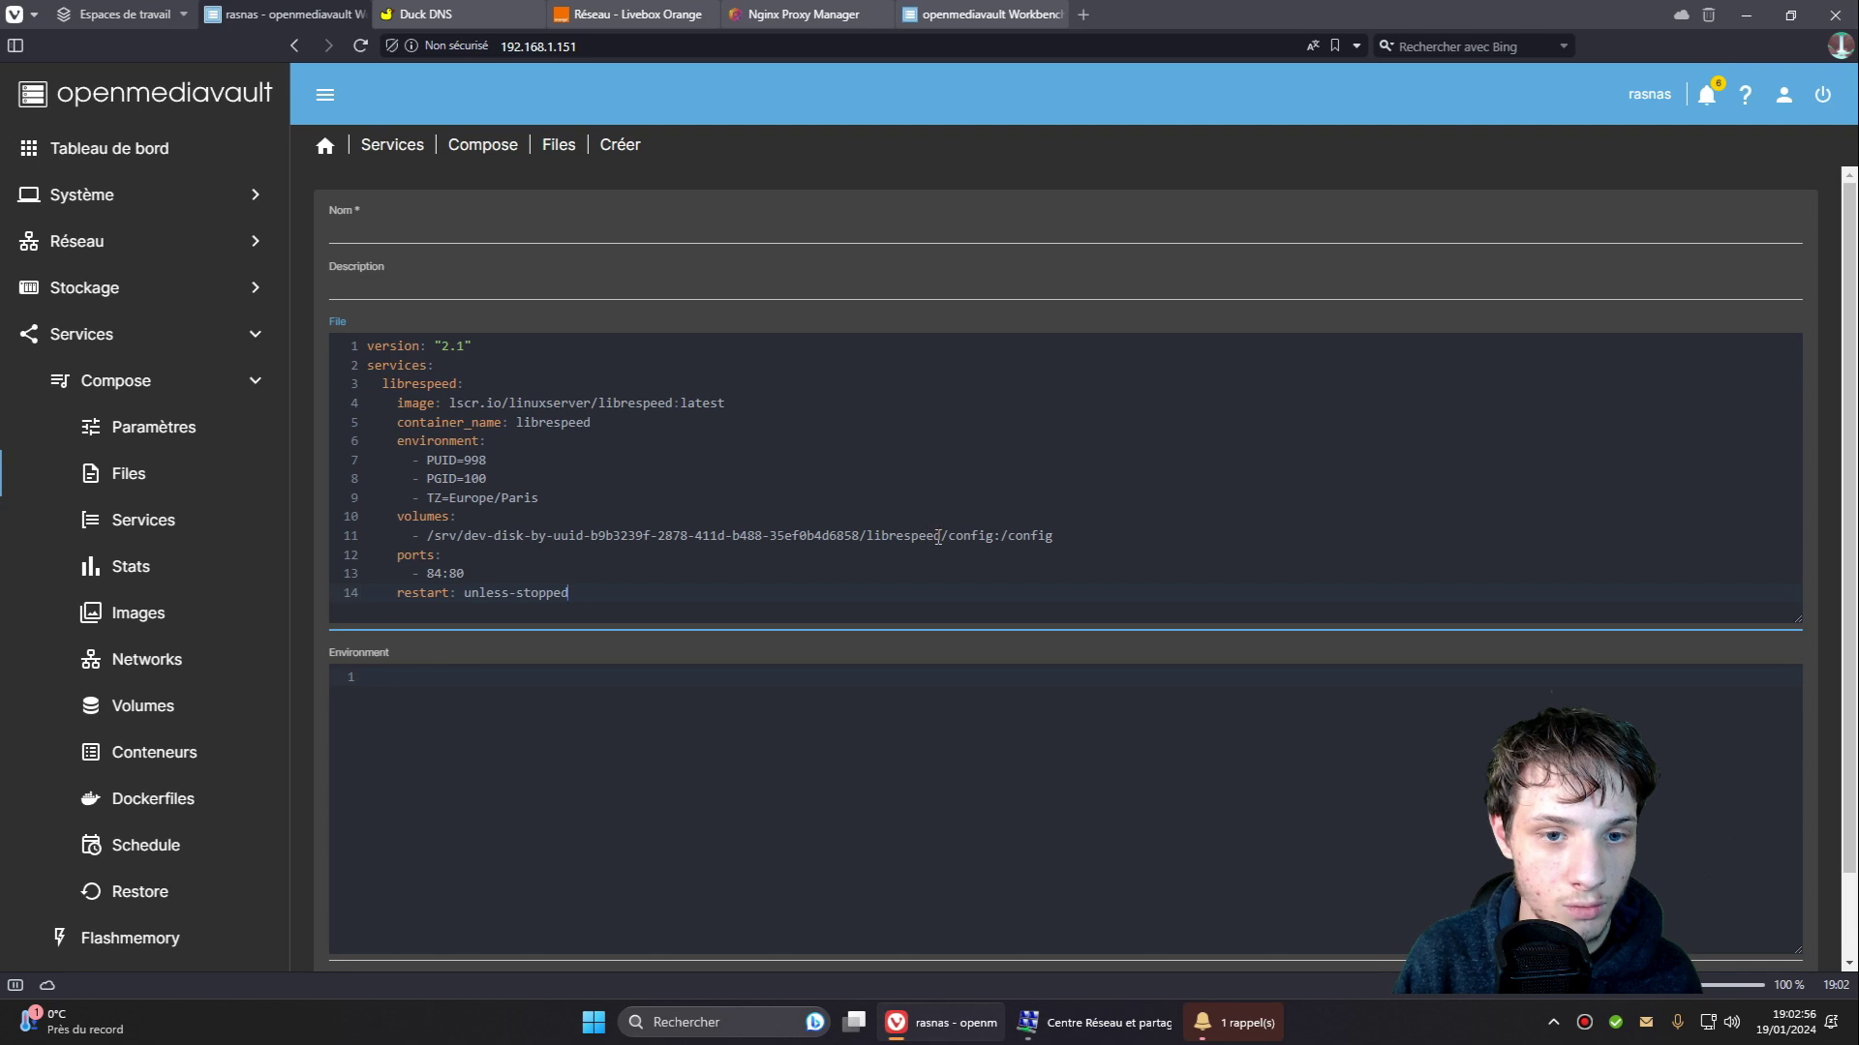
pyautogui.moveTo(860, 535); pyautogui.dragTo(435, 544)
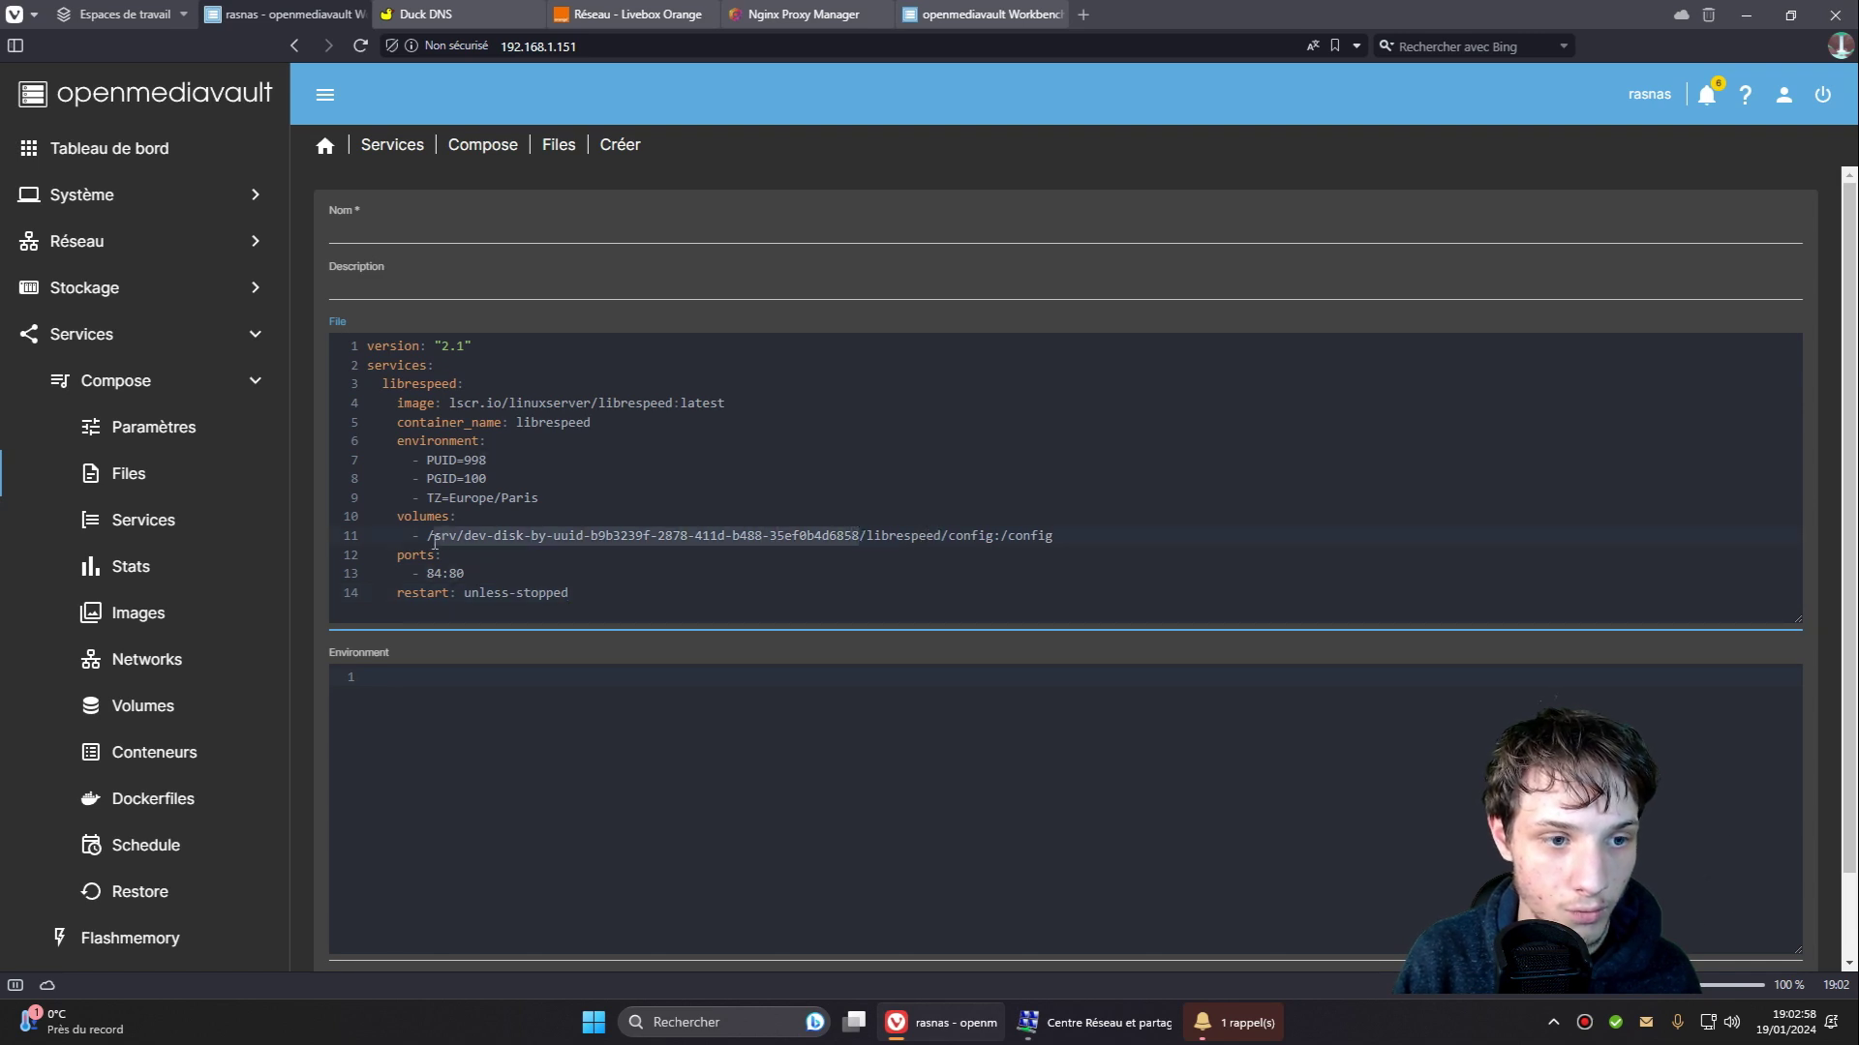
pyautogui.write('.')
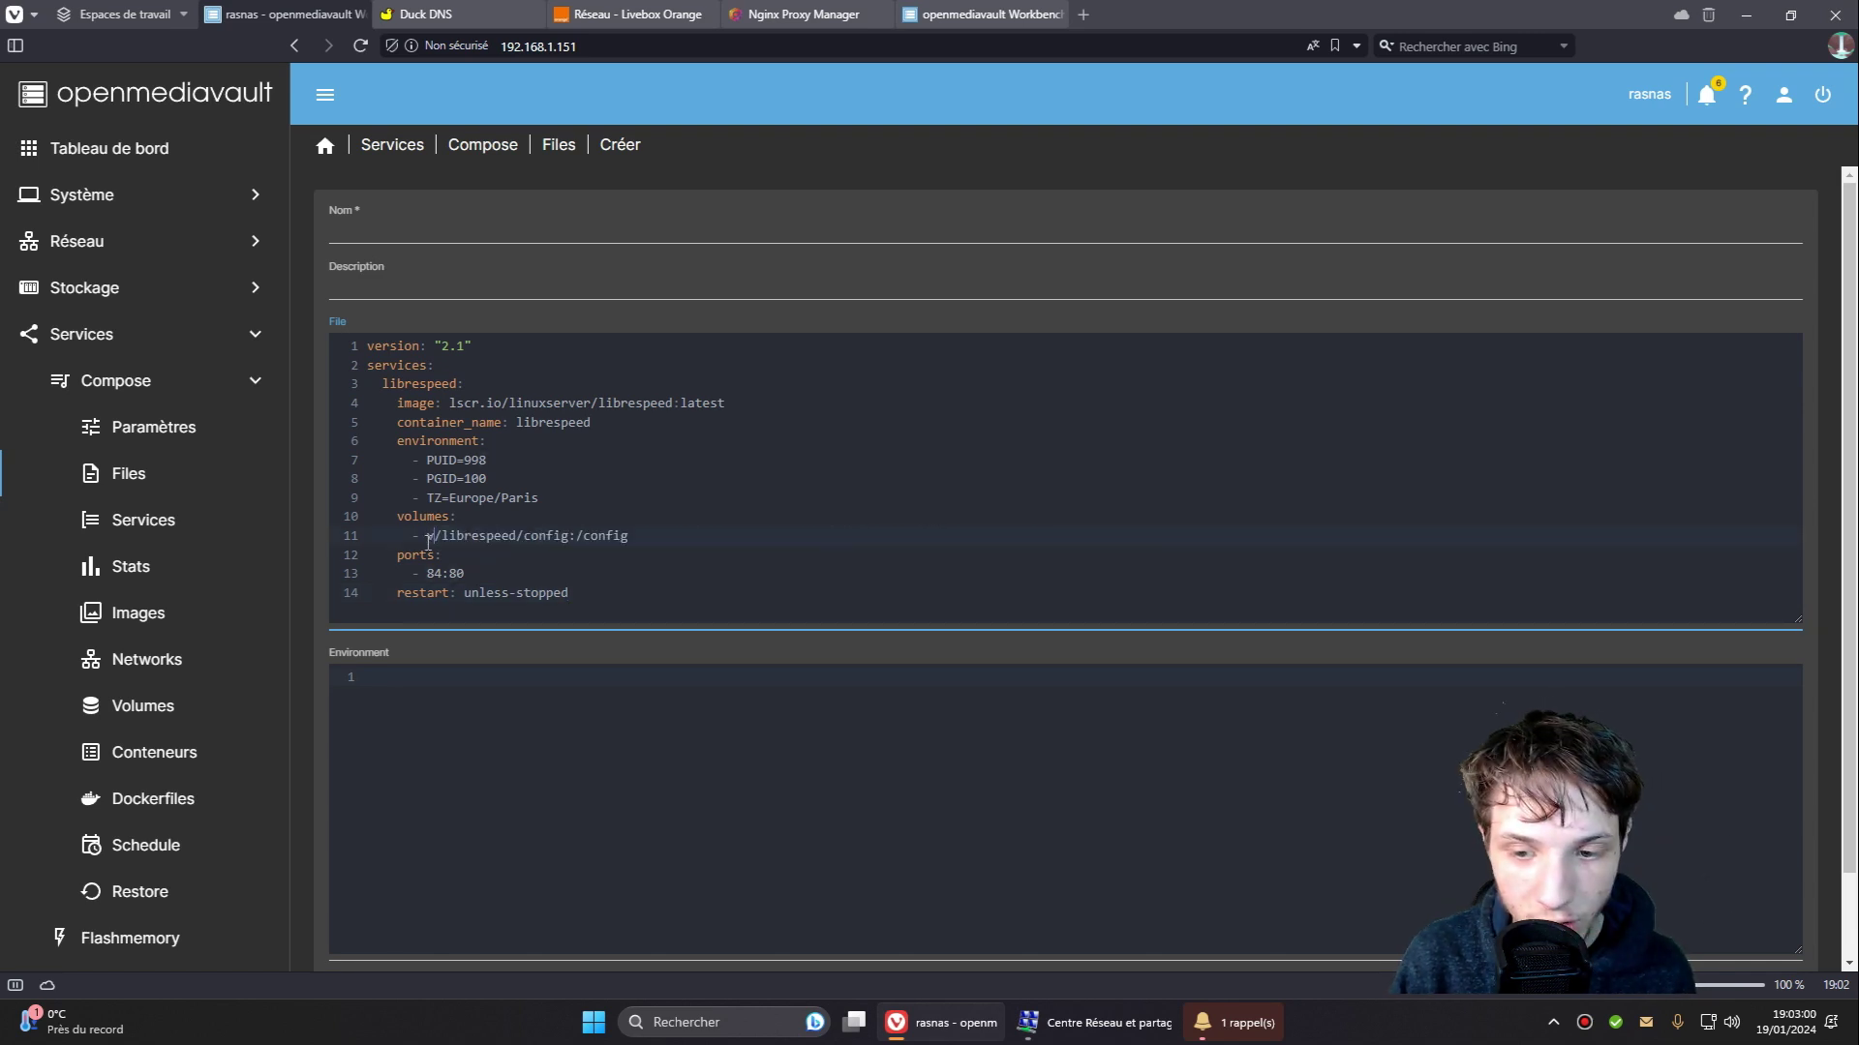
pyautogui.press('BackSpace')
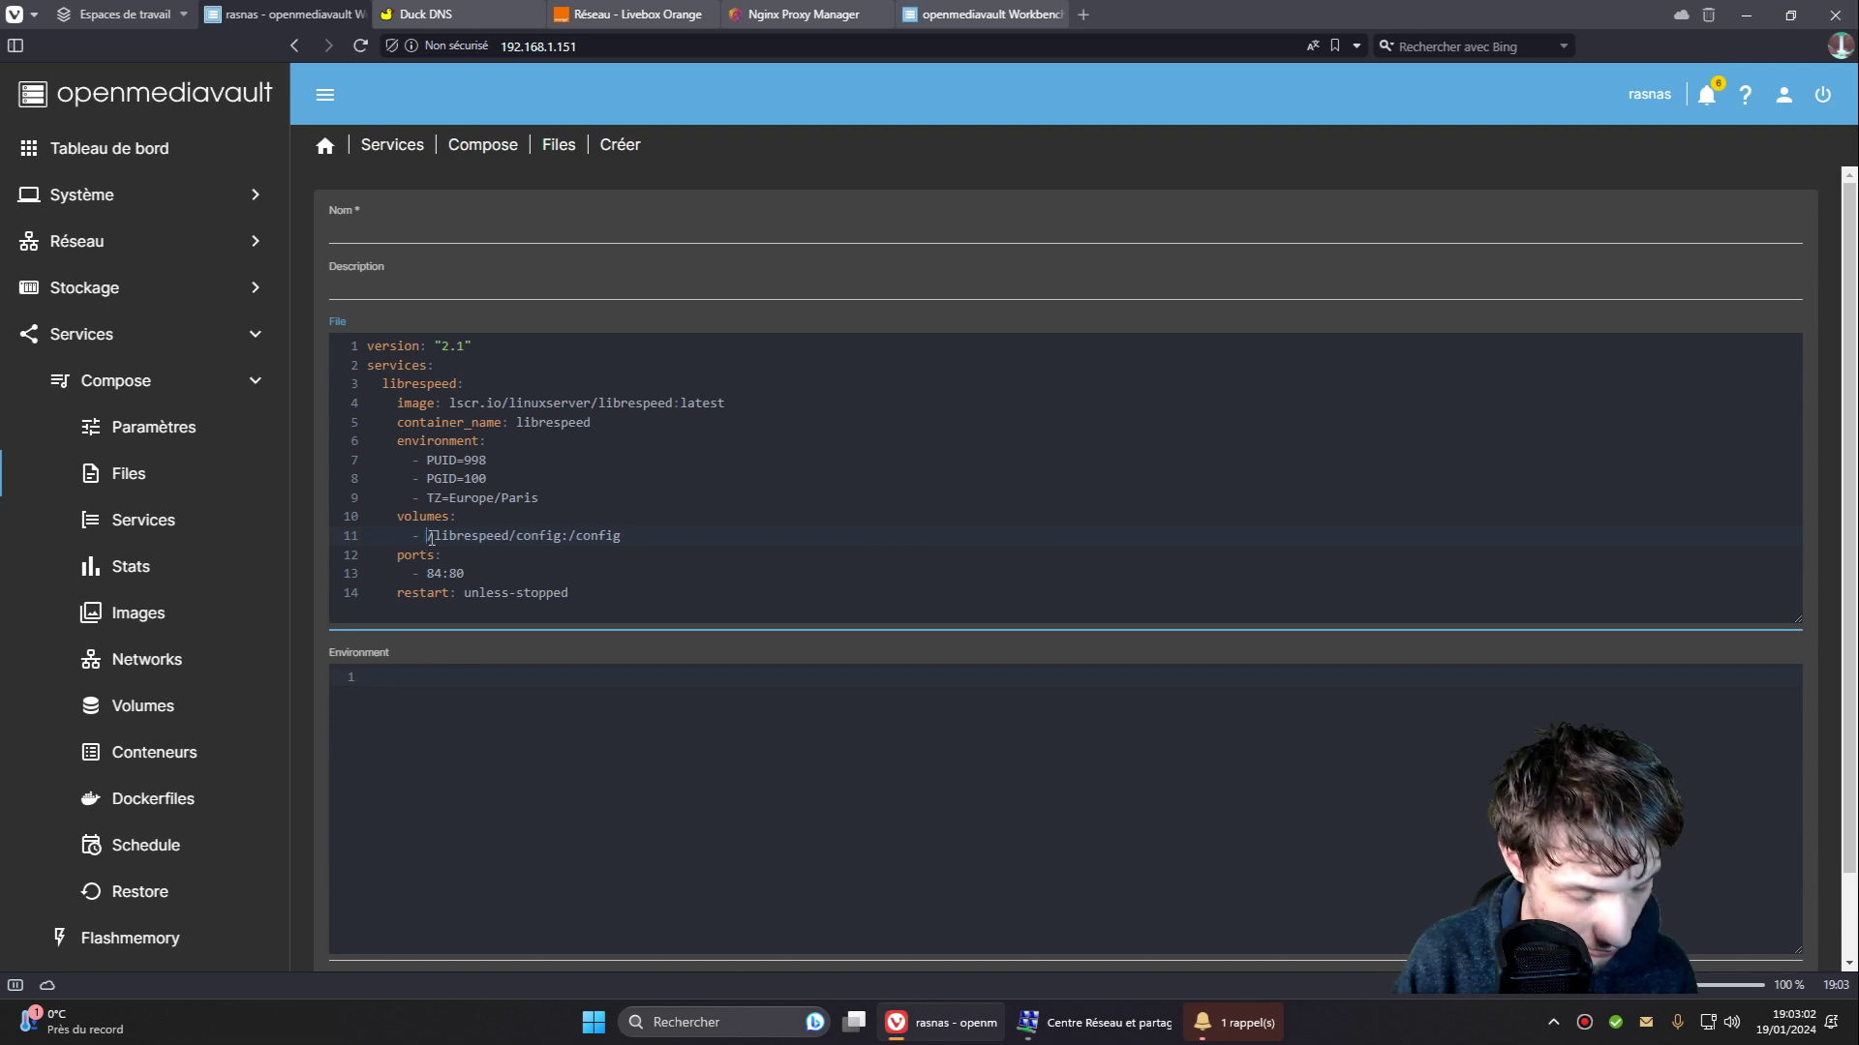
pyautogui.write('.')
pyautogui.press('BackSpace')
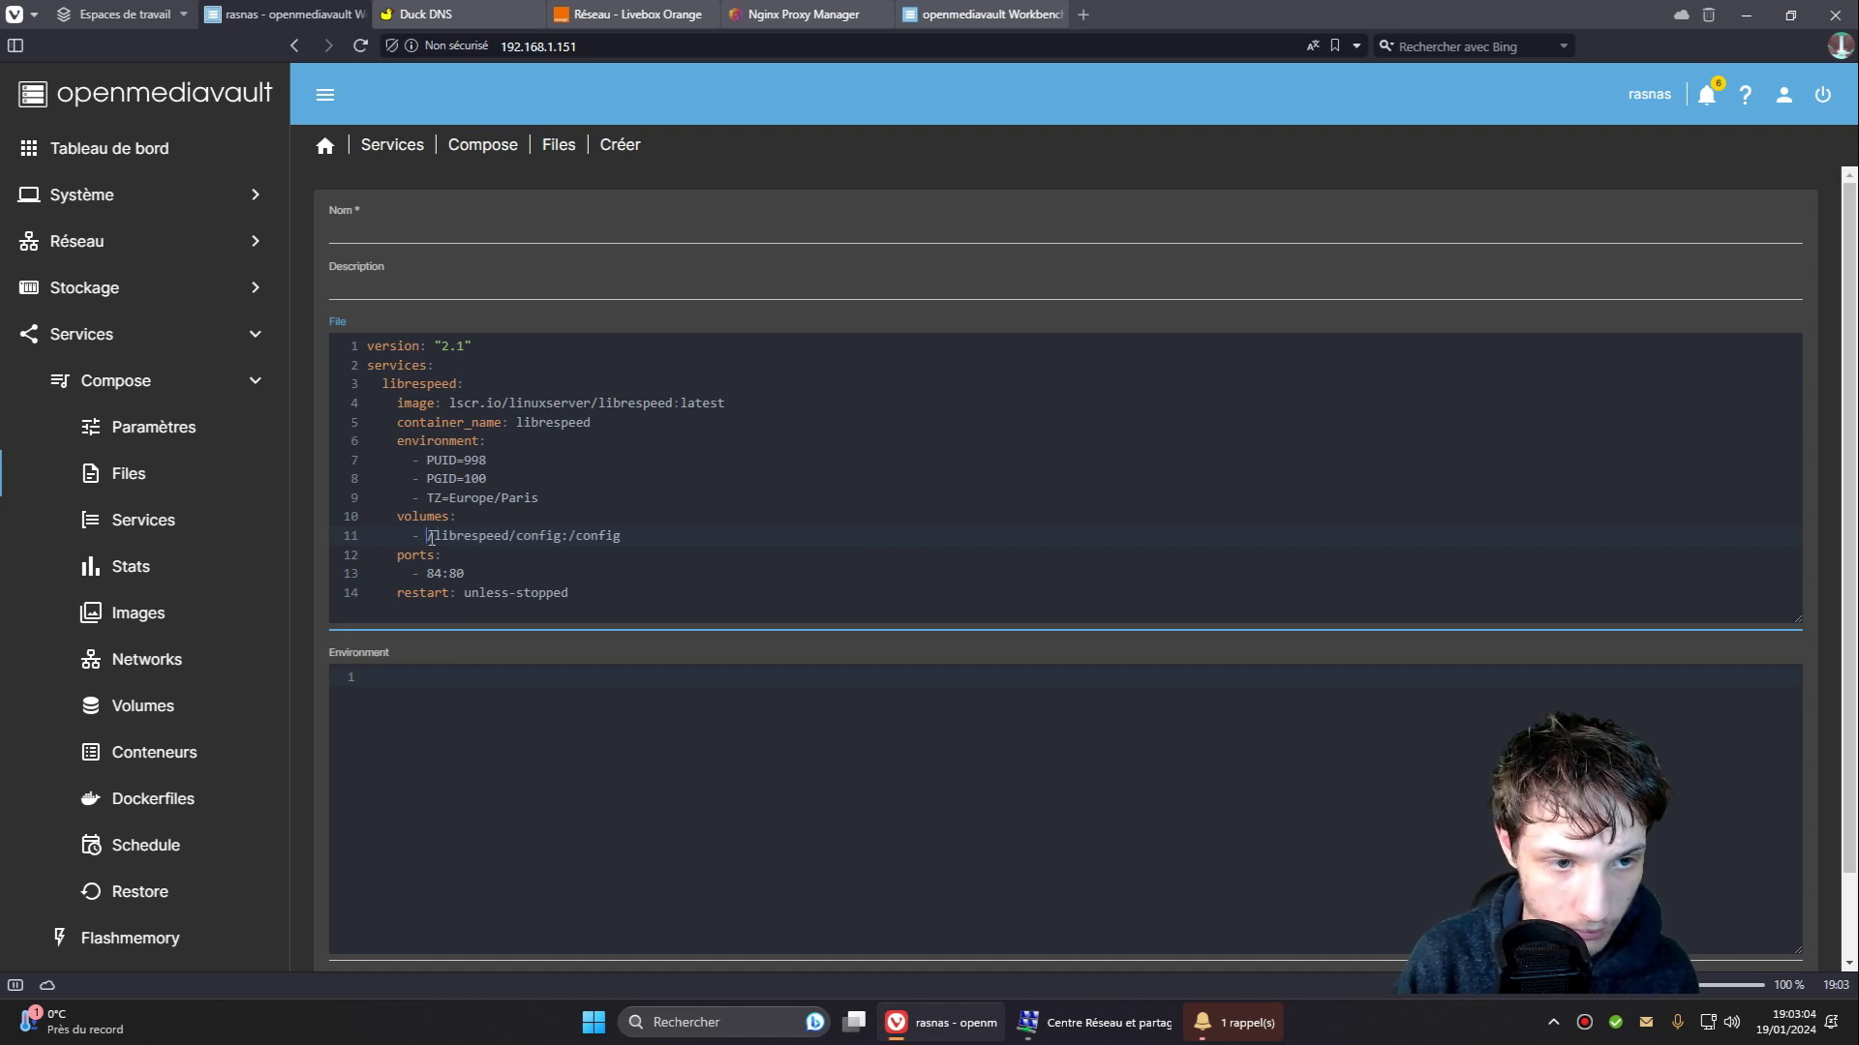
pyautogui.write('version: "2.1" services:   librespeed:     image: lscr.io/linuxserver/librespeed:latest     container_name: librespeed     environment:       - PUID=998       - PGID=100       - TZ=Europe/Paris     volumes:       - /srv/dev-disk-by-uuid-b9b3239f-2878-411d-b488-35ef0b4d6858/librespeed/config:/config     ports:       - 84:80     restart: unless-stopped')
pyautogui.hotkey('ctrl', 'z')
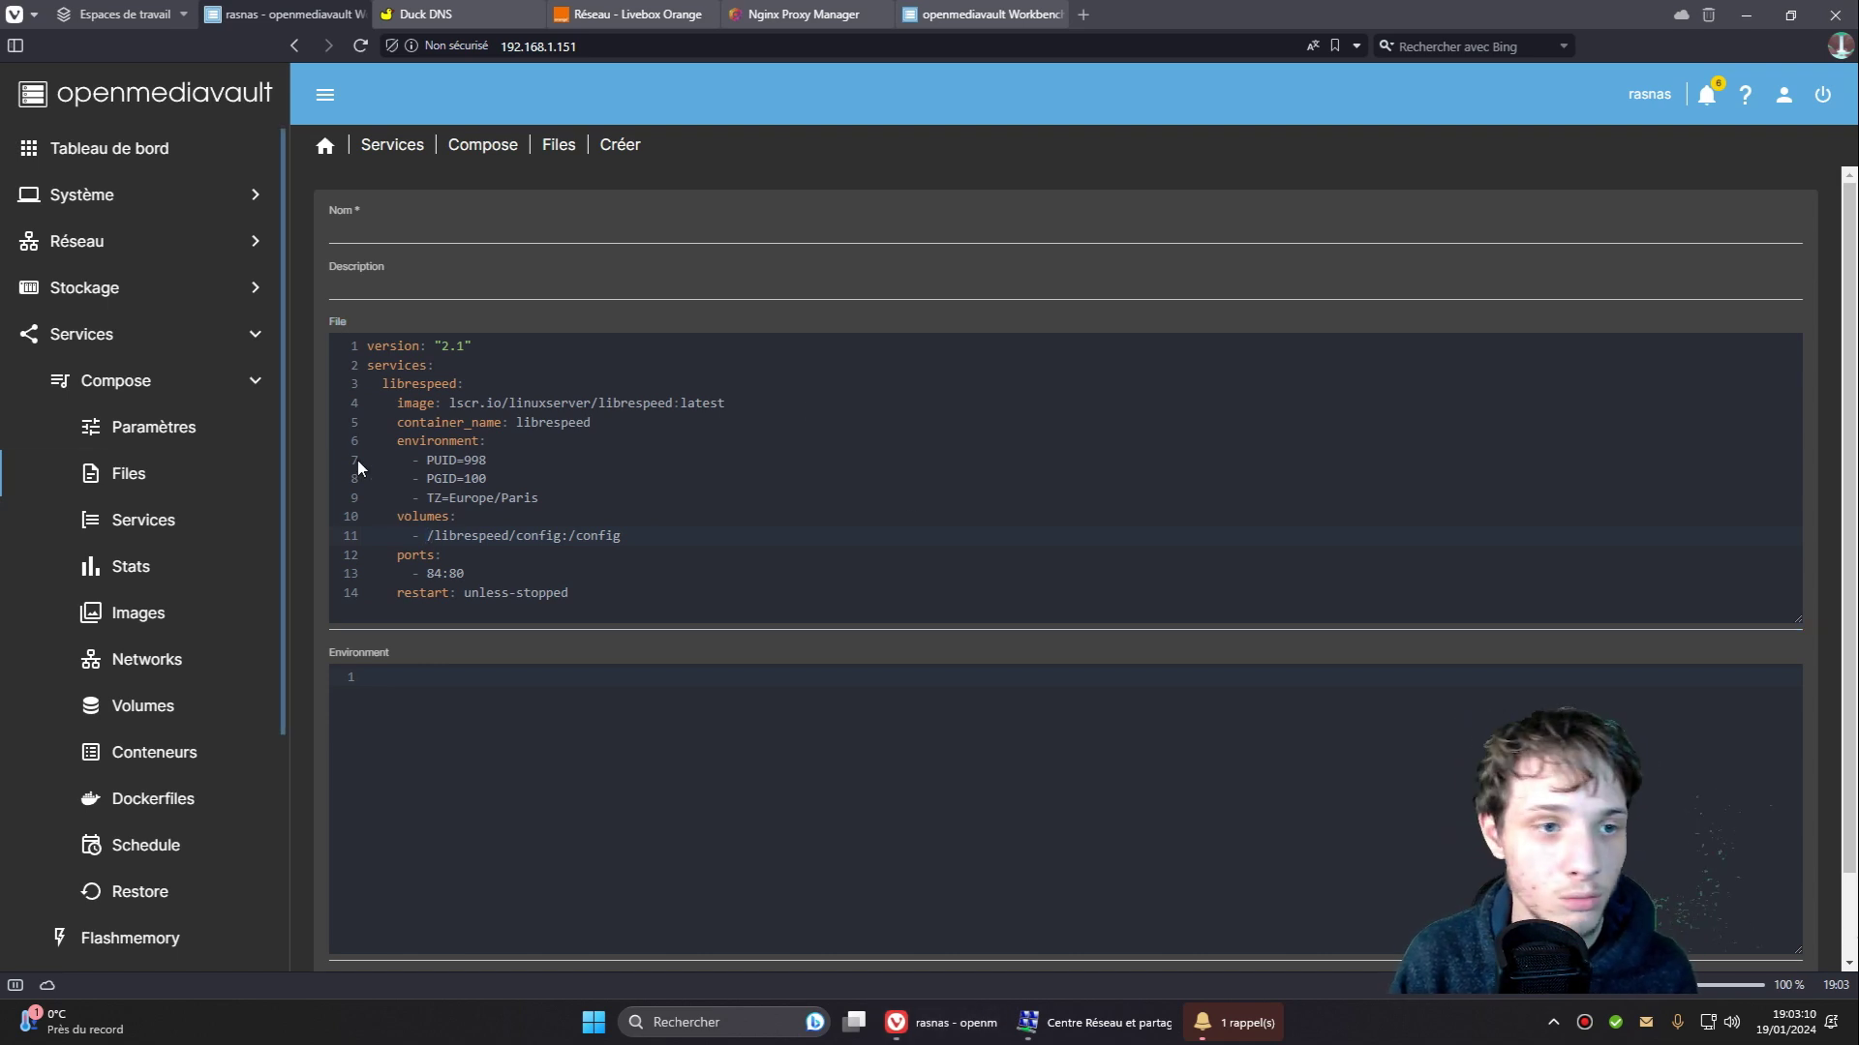
pyautogui.click(511, 146)
pyautogui.click(1208, 585)
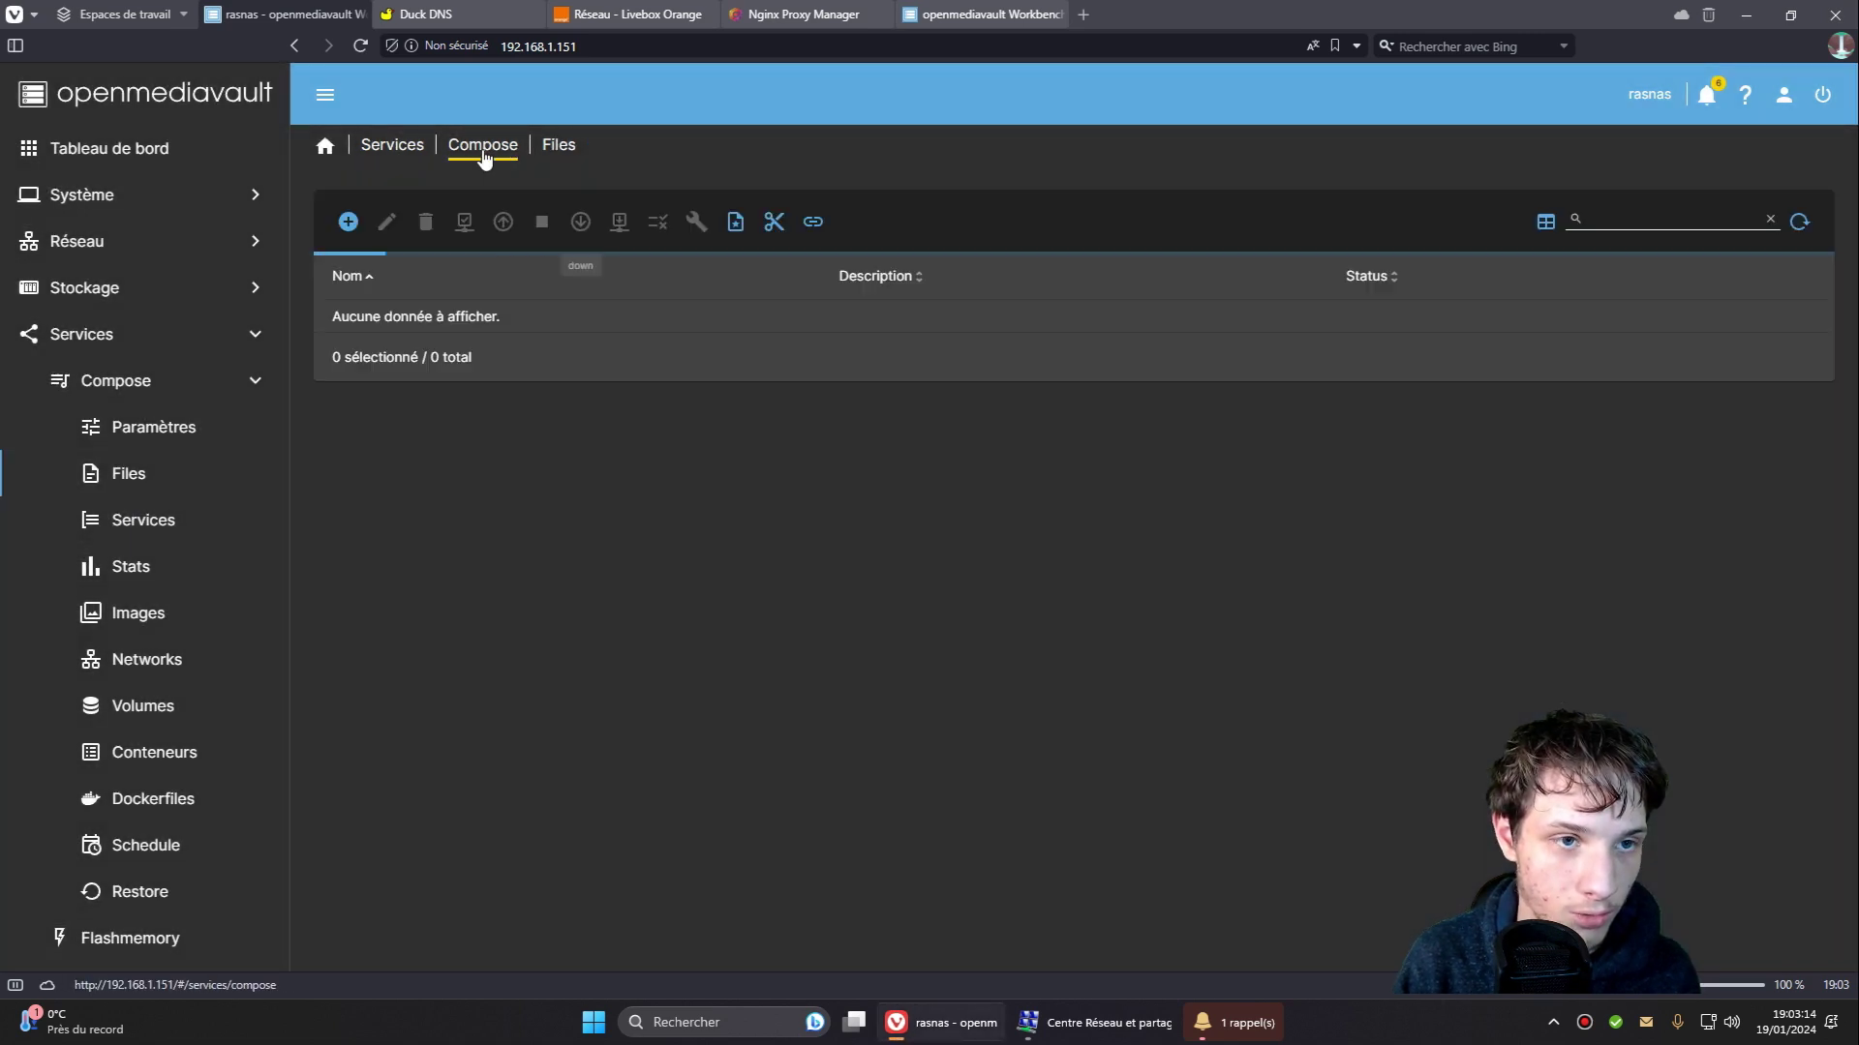
pyautogui.click(429, 415)
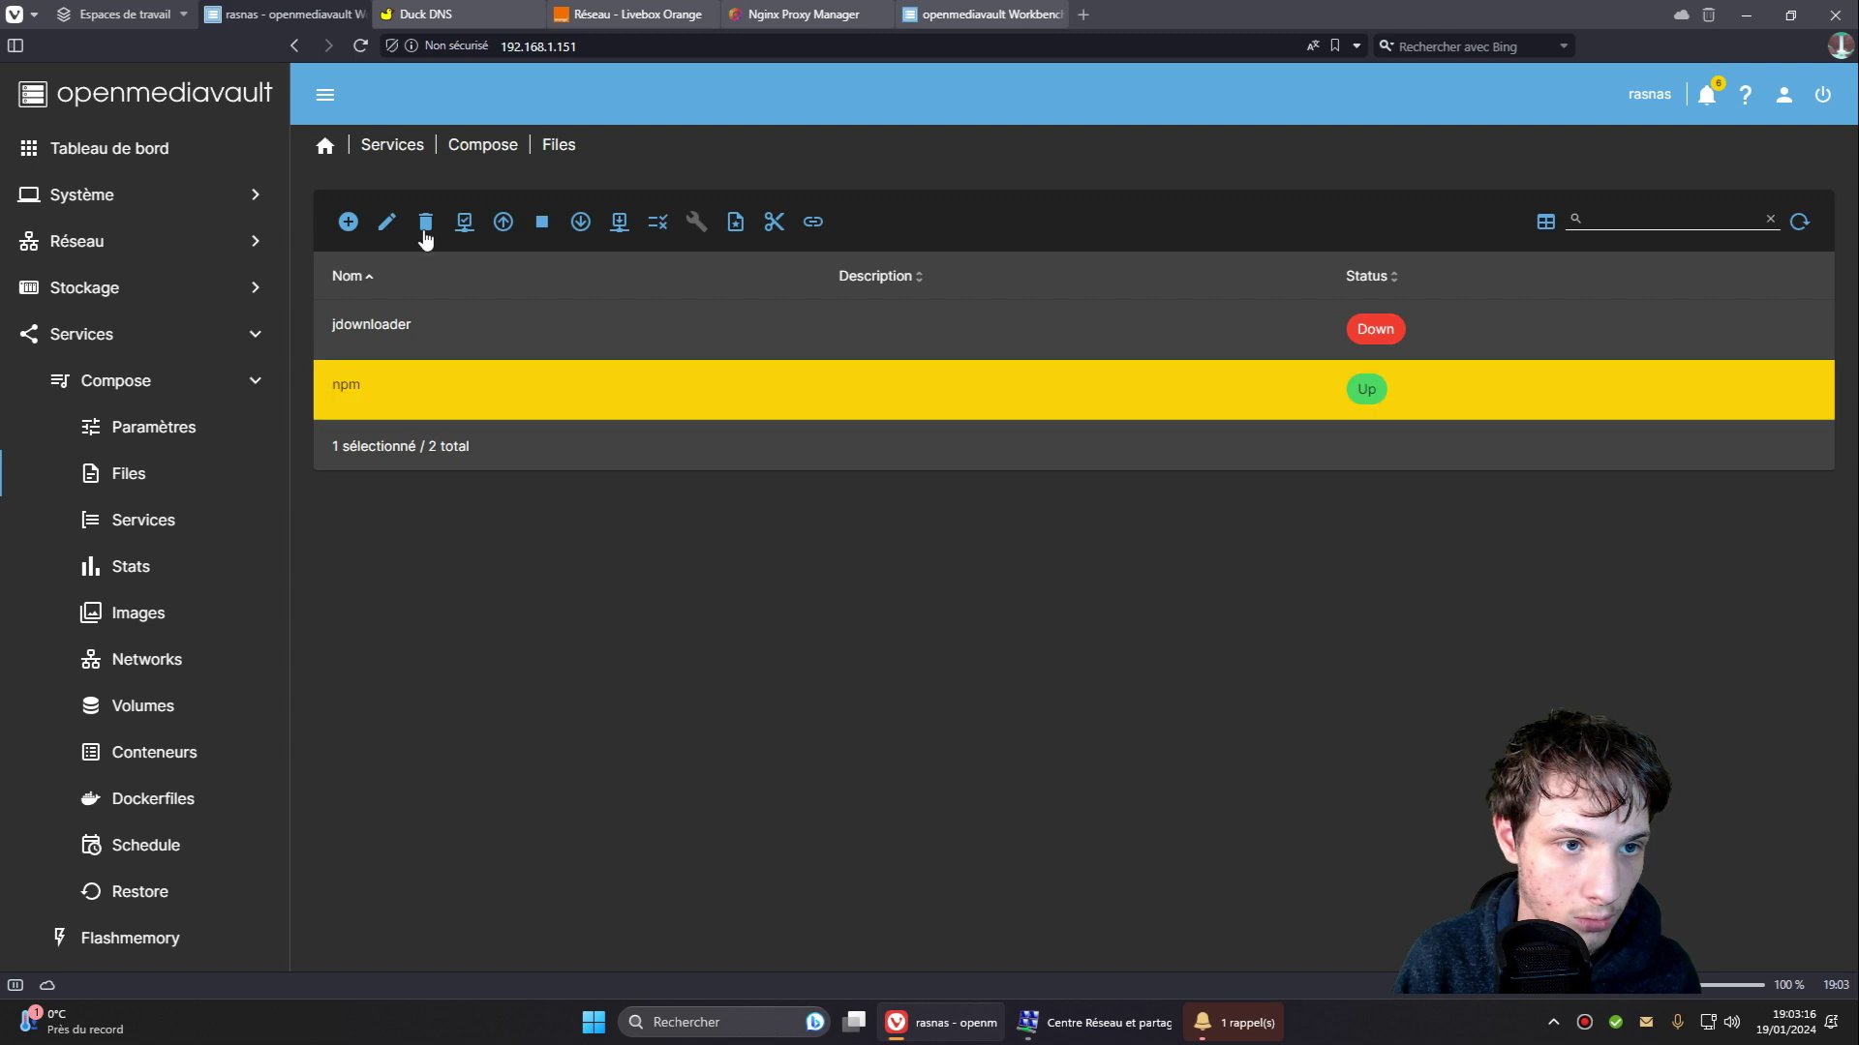
pyautogui.click(386, 221)
pyautogui.doubleClick(470, 594)
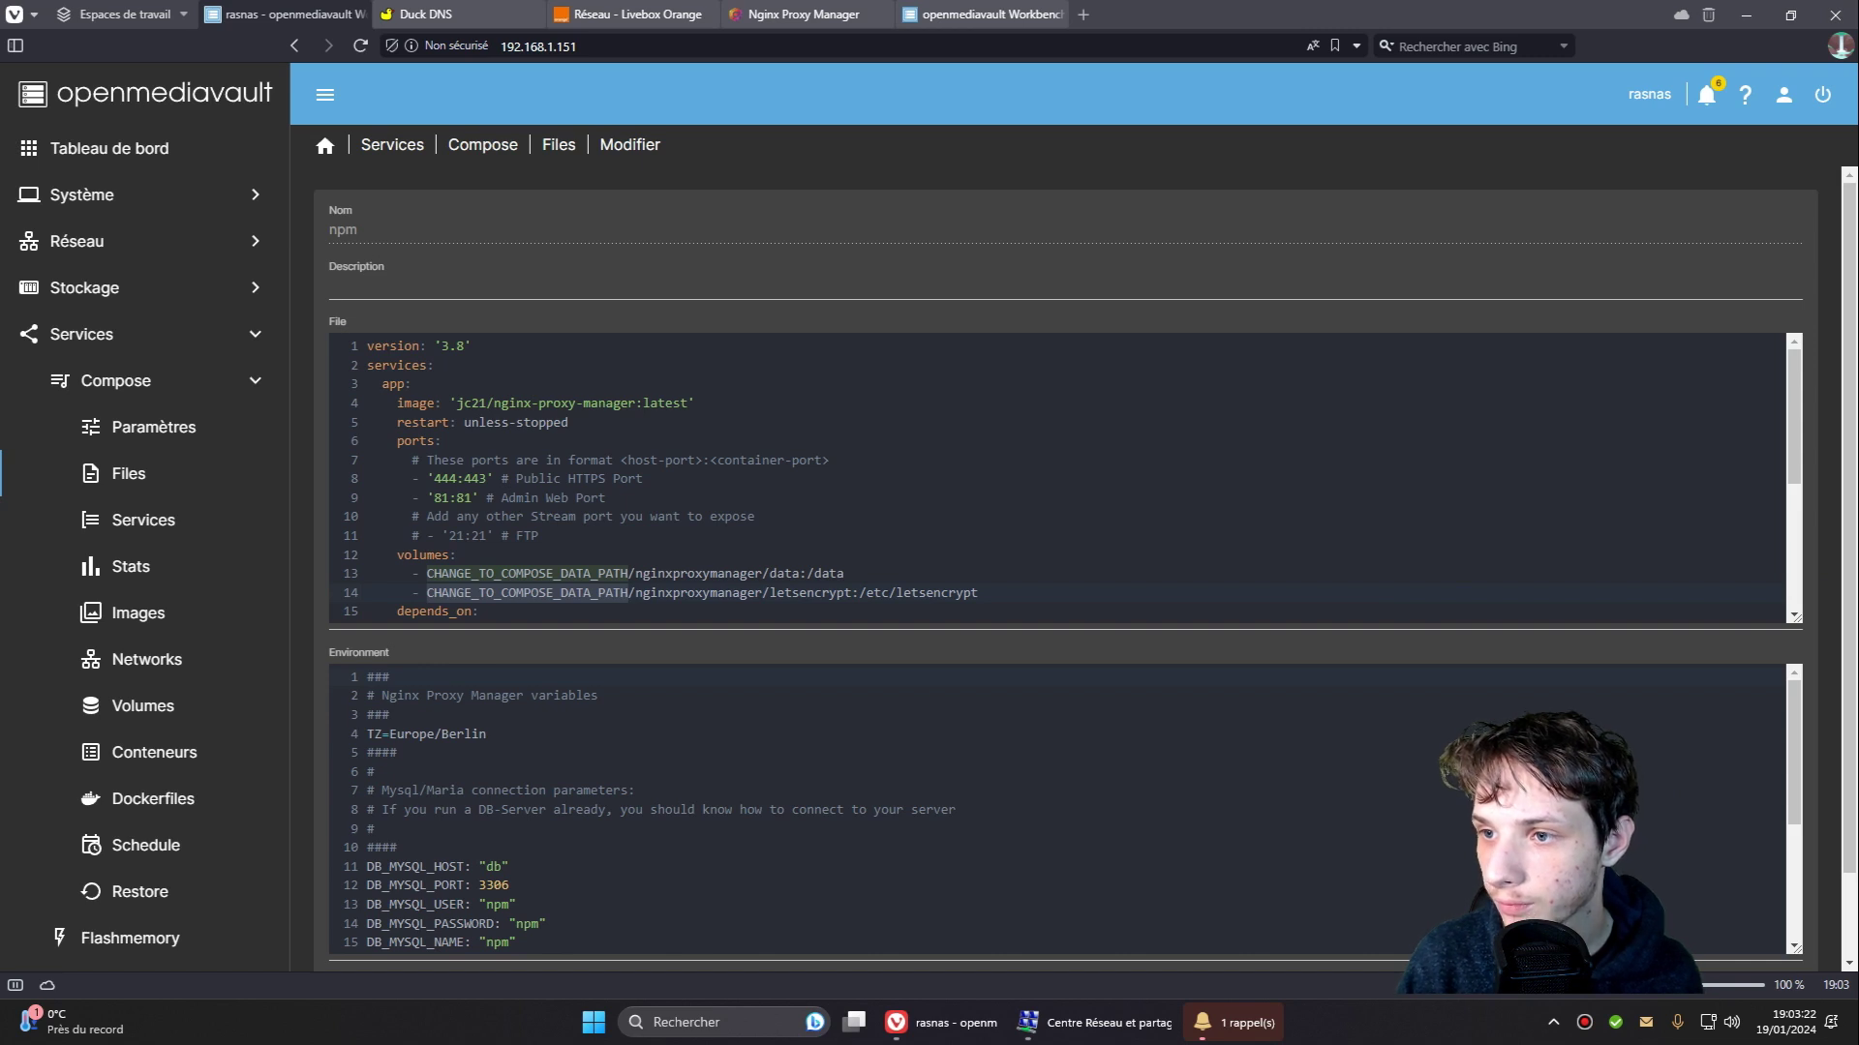
pyautogui.click(557, 146)
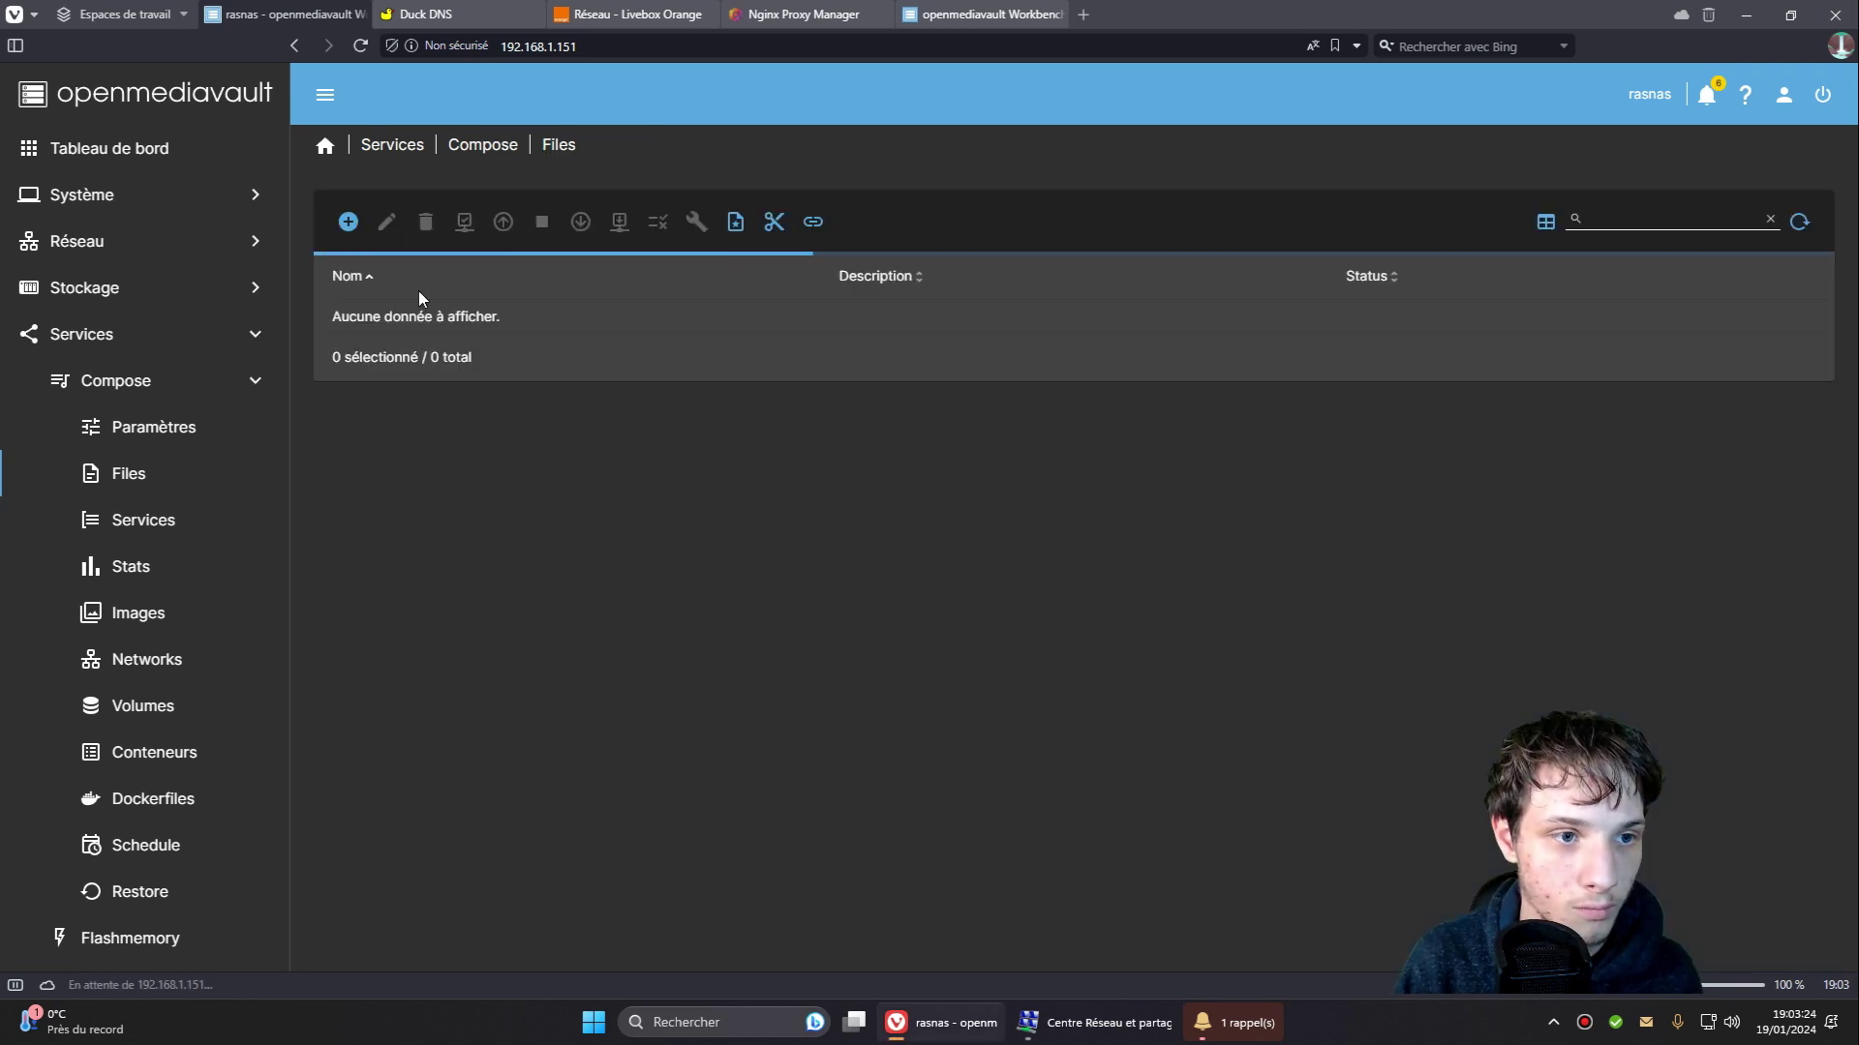
pyautogui.click(350, 223)
pyautogui.click(373, 272)
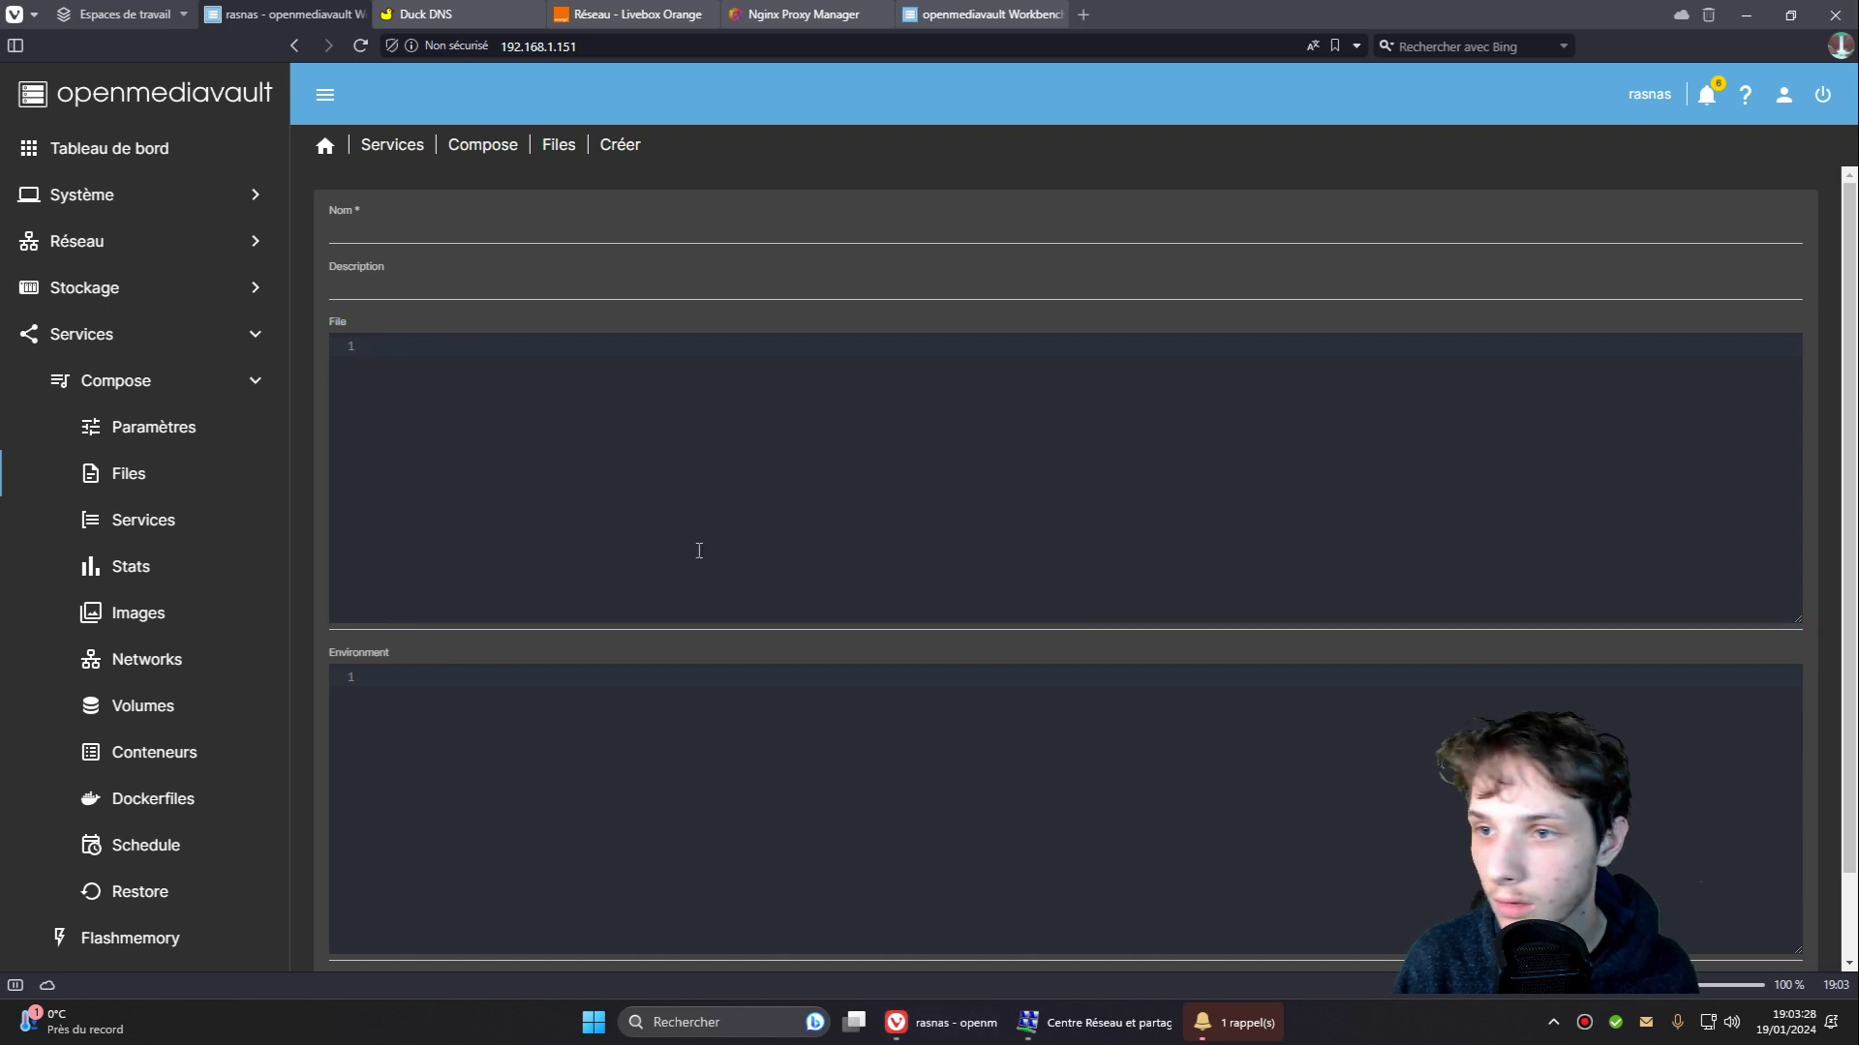
# Step: Paste the librespeed compose definition and name the file librespeed
pyautogui.click(608, 462)
pyautogui.write('version: "2.1" services:   librespeed:     image: lscr.io/linuxserver/librespeed:latest     container_name: librespeed     environment:       - PUID=998       - PGID=100       - TZ=Europe/Paris     volumes:       - /srv/dev-disk-by-uuid-b9b3239f-2878-411d-b488-35ef0b4d6858/librespeed/config:/config     ports:       - 84:80     restart: unless-stopped')
pyautogui.doubleClick(546, 424)
pyautogui.hotkey('ctrl', 'c')
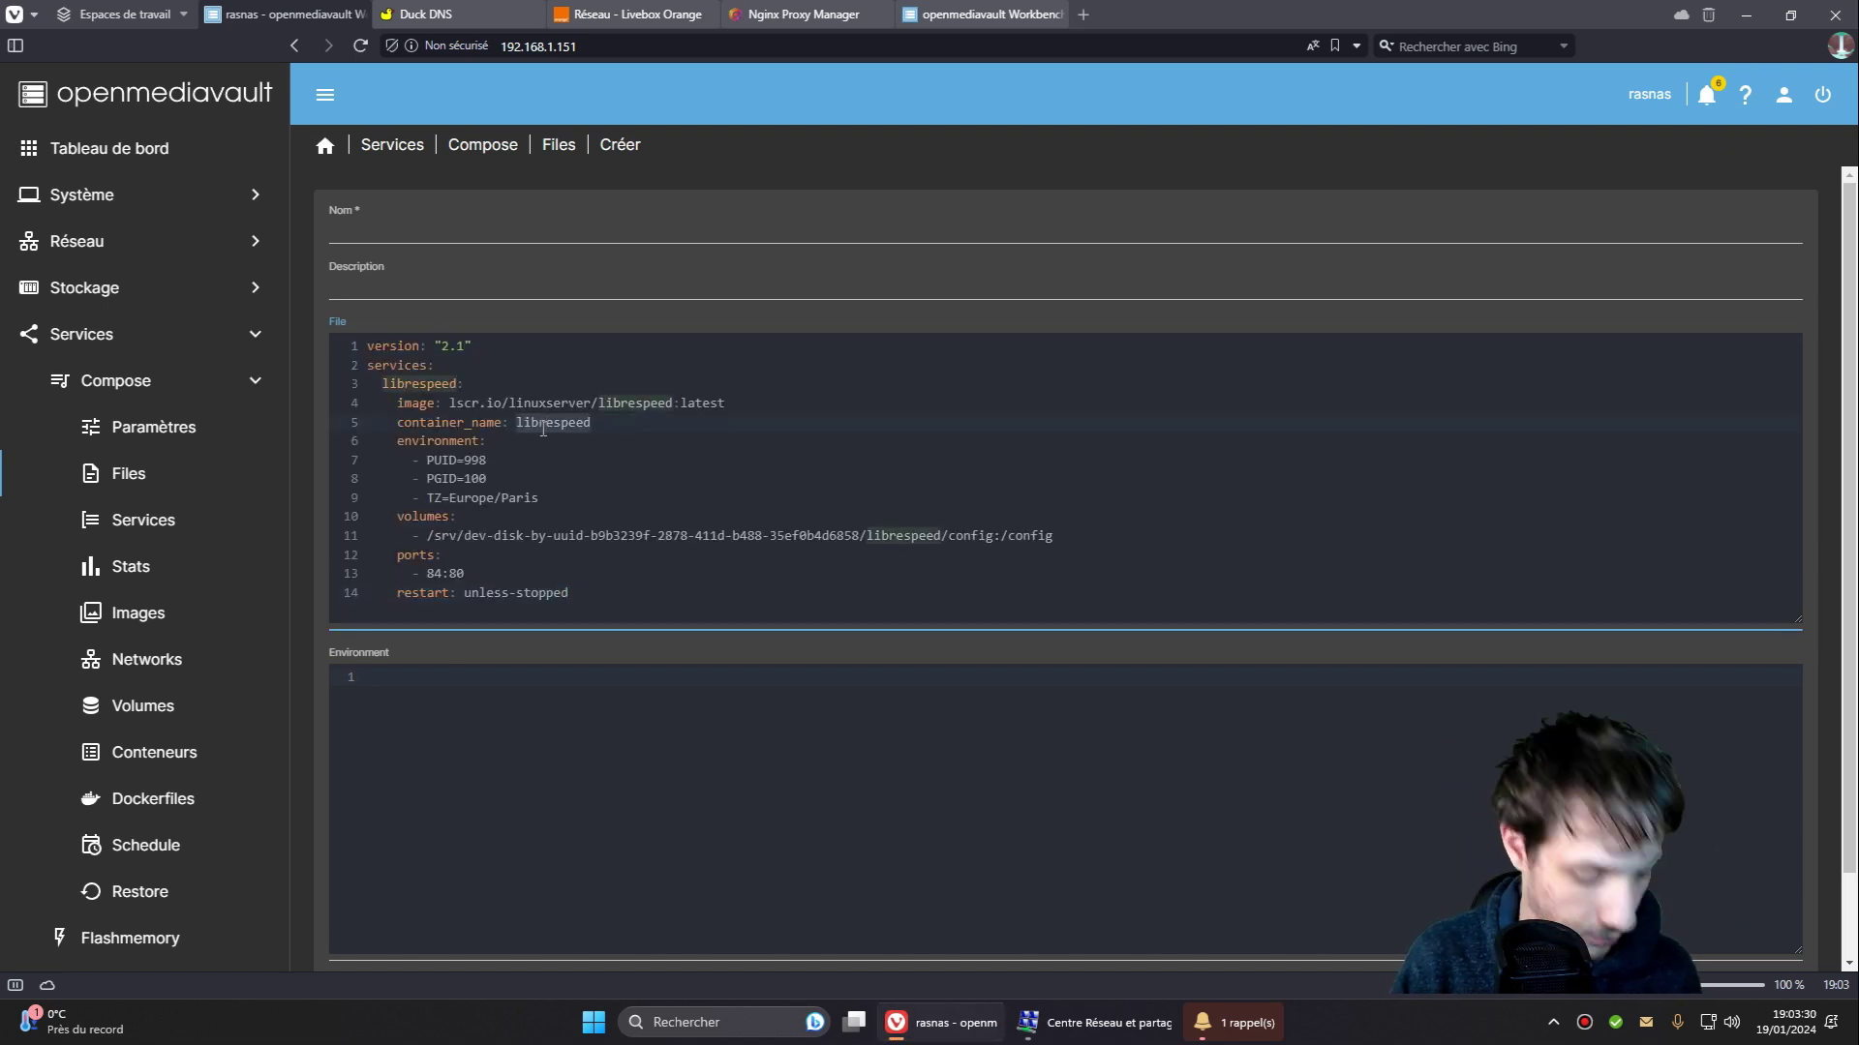
pyautogui.click(379, 236)
pyautogui.hotkey('ctrl', 'v')
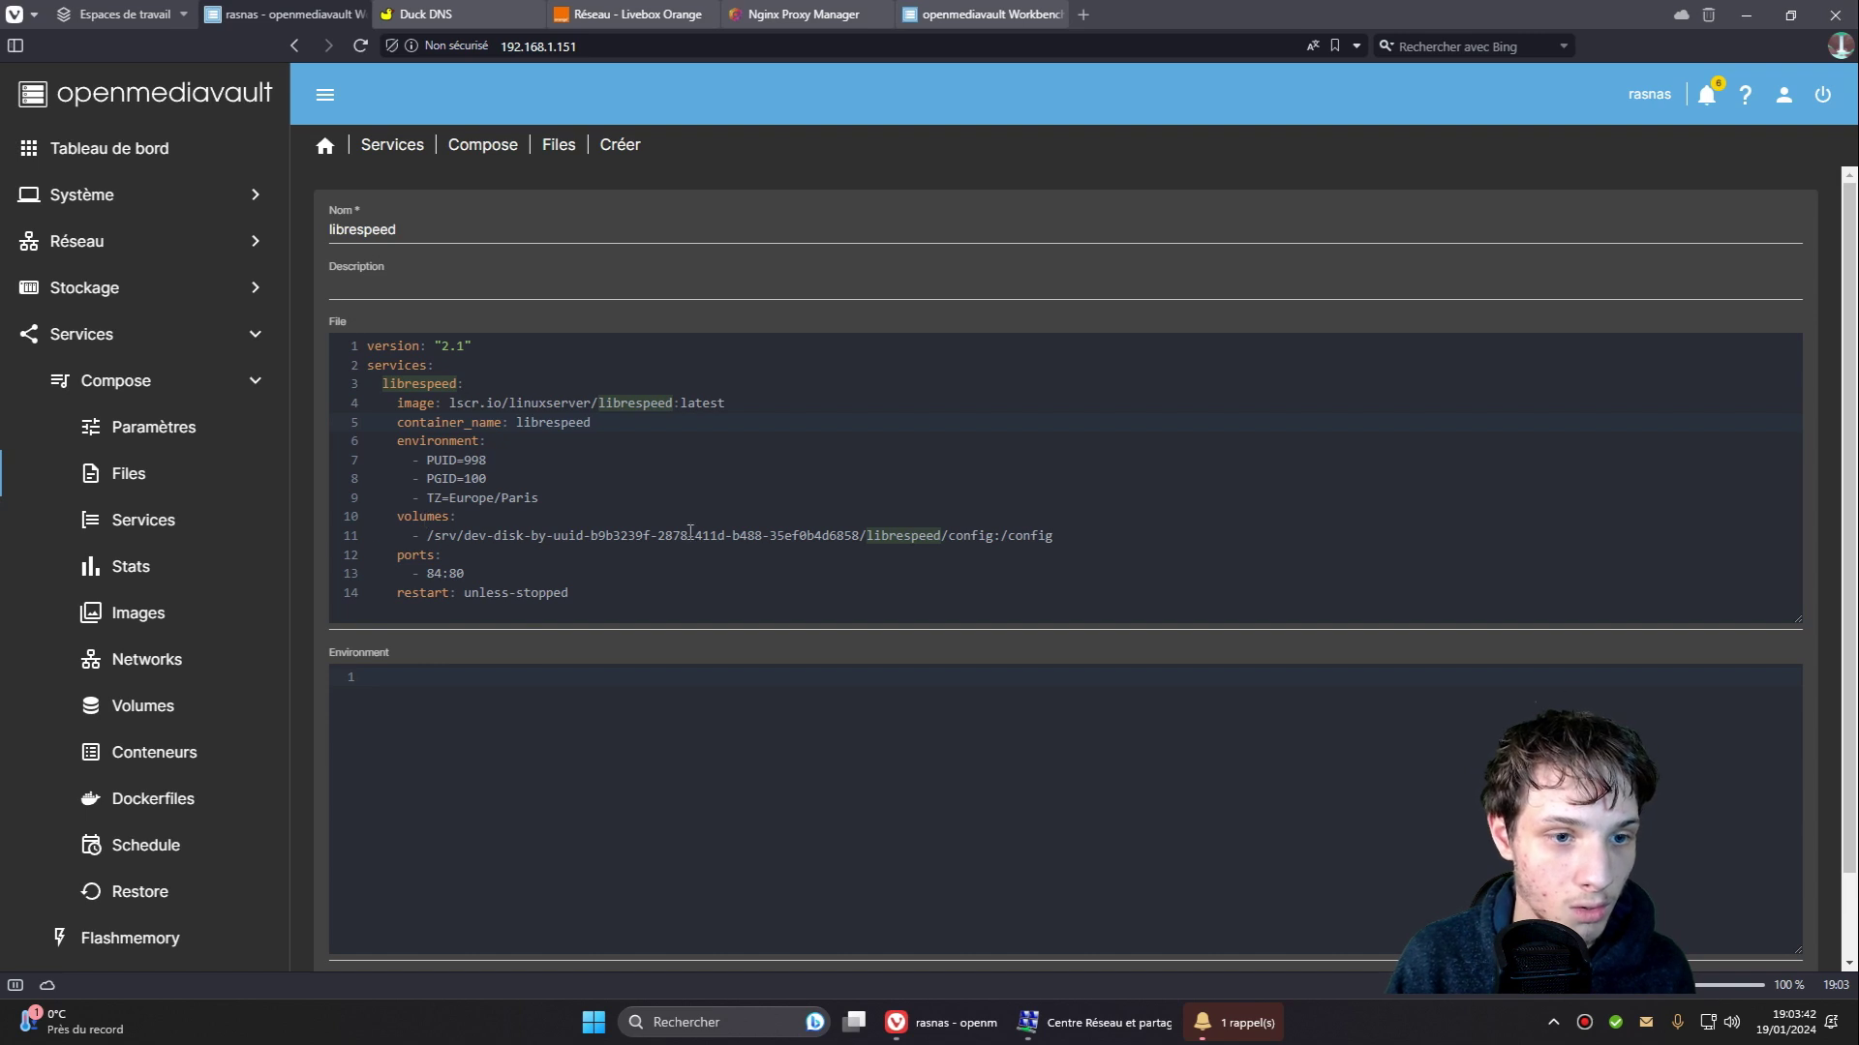
# Step: Replace the line 11 disk path with CHANGE_TO_COMPOSE_DATA_PATH and save the compose file
pyautogui.click(872, 535)
pyautogui.moveTo(871, 535); pyautogui.dragTo(427, 535)
pyautogui.write('CHANGE_TO_COMPOSE_DATA_PATH')
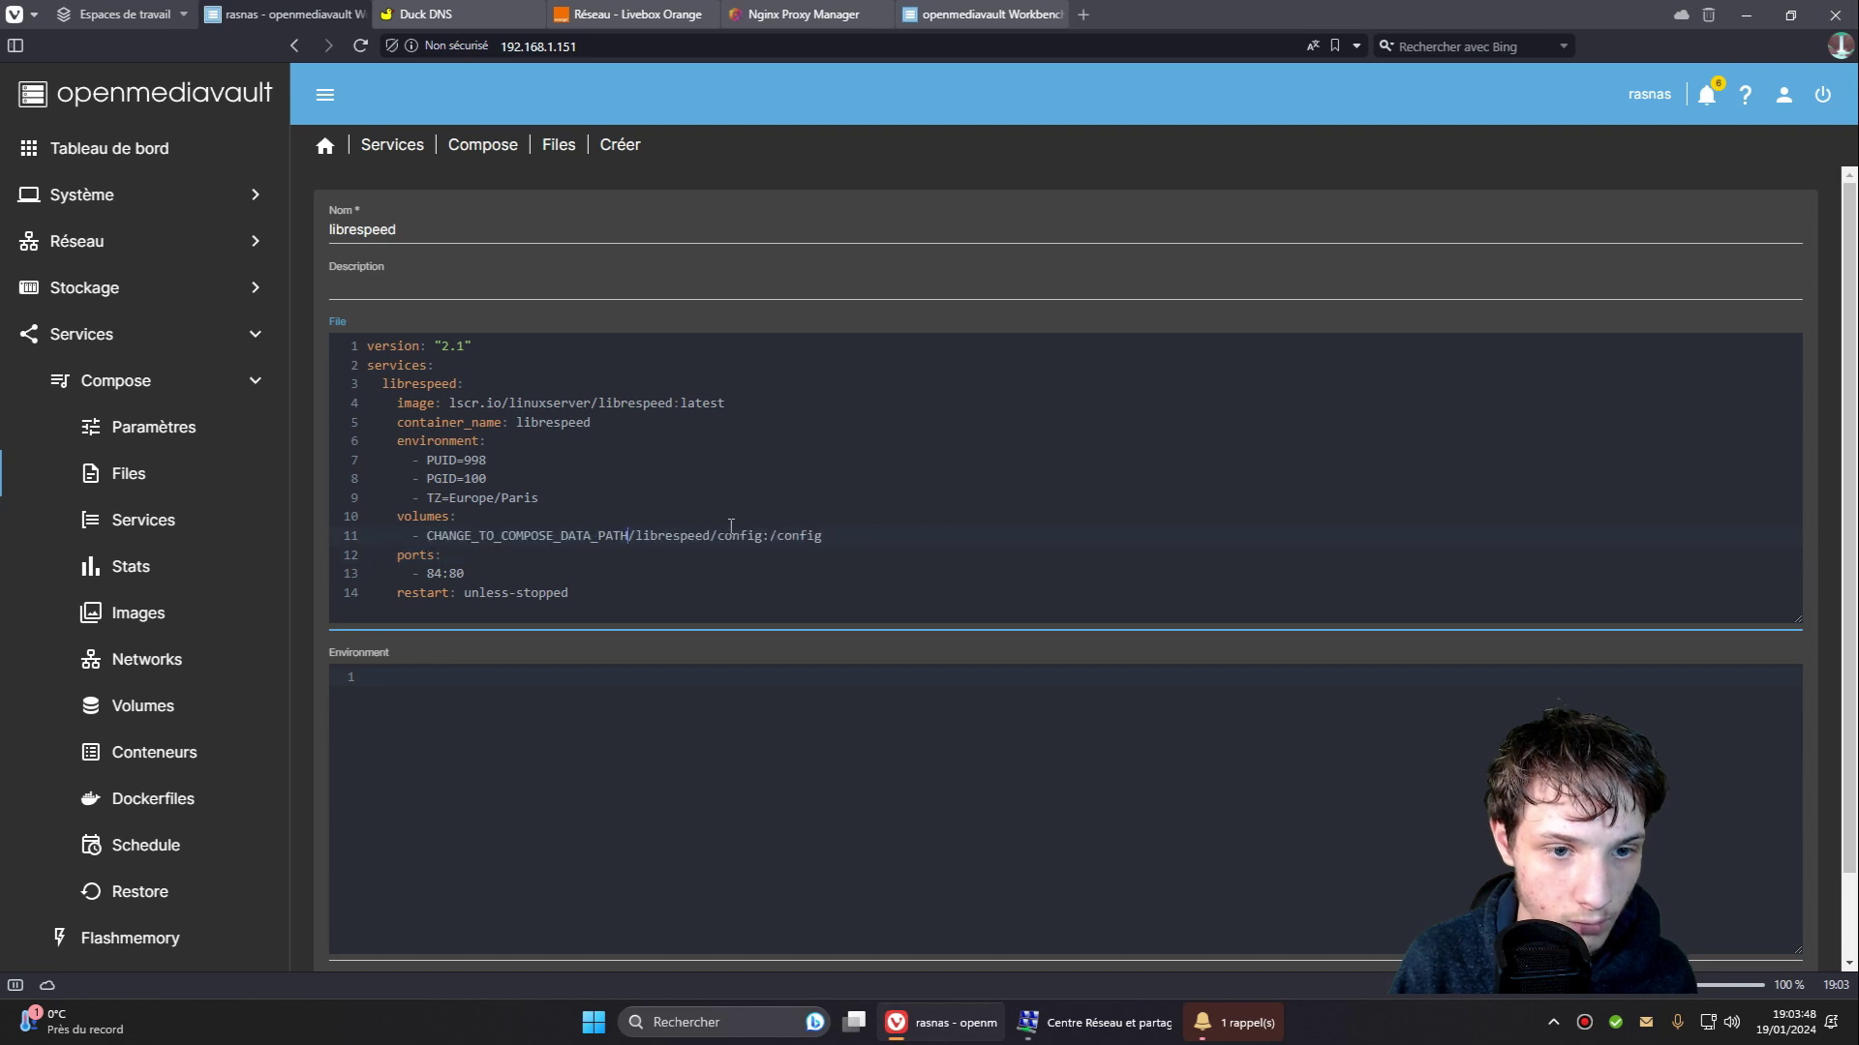
pyautogui.scroll(-2, 1549, 673)
pyautogui.click(1733, 920)
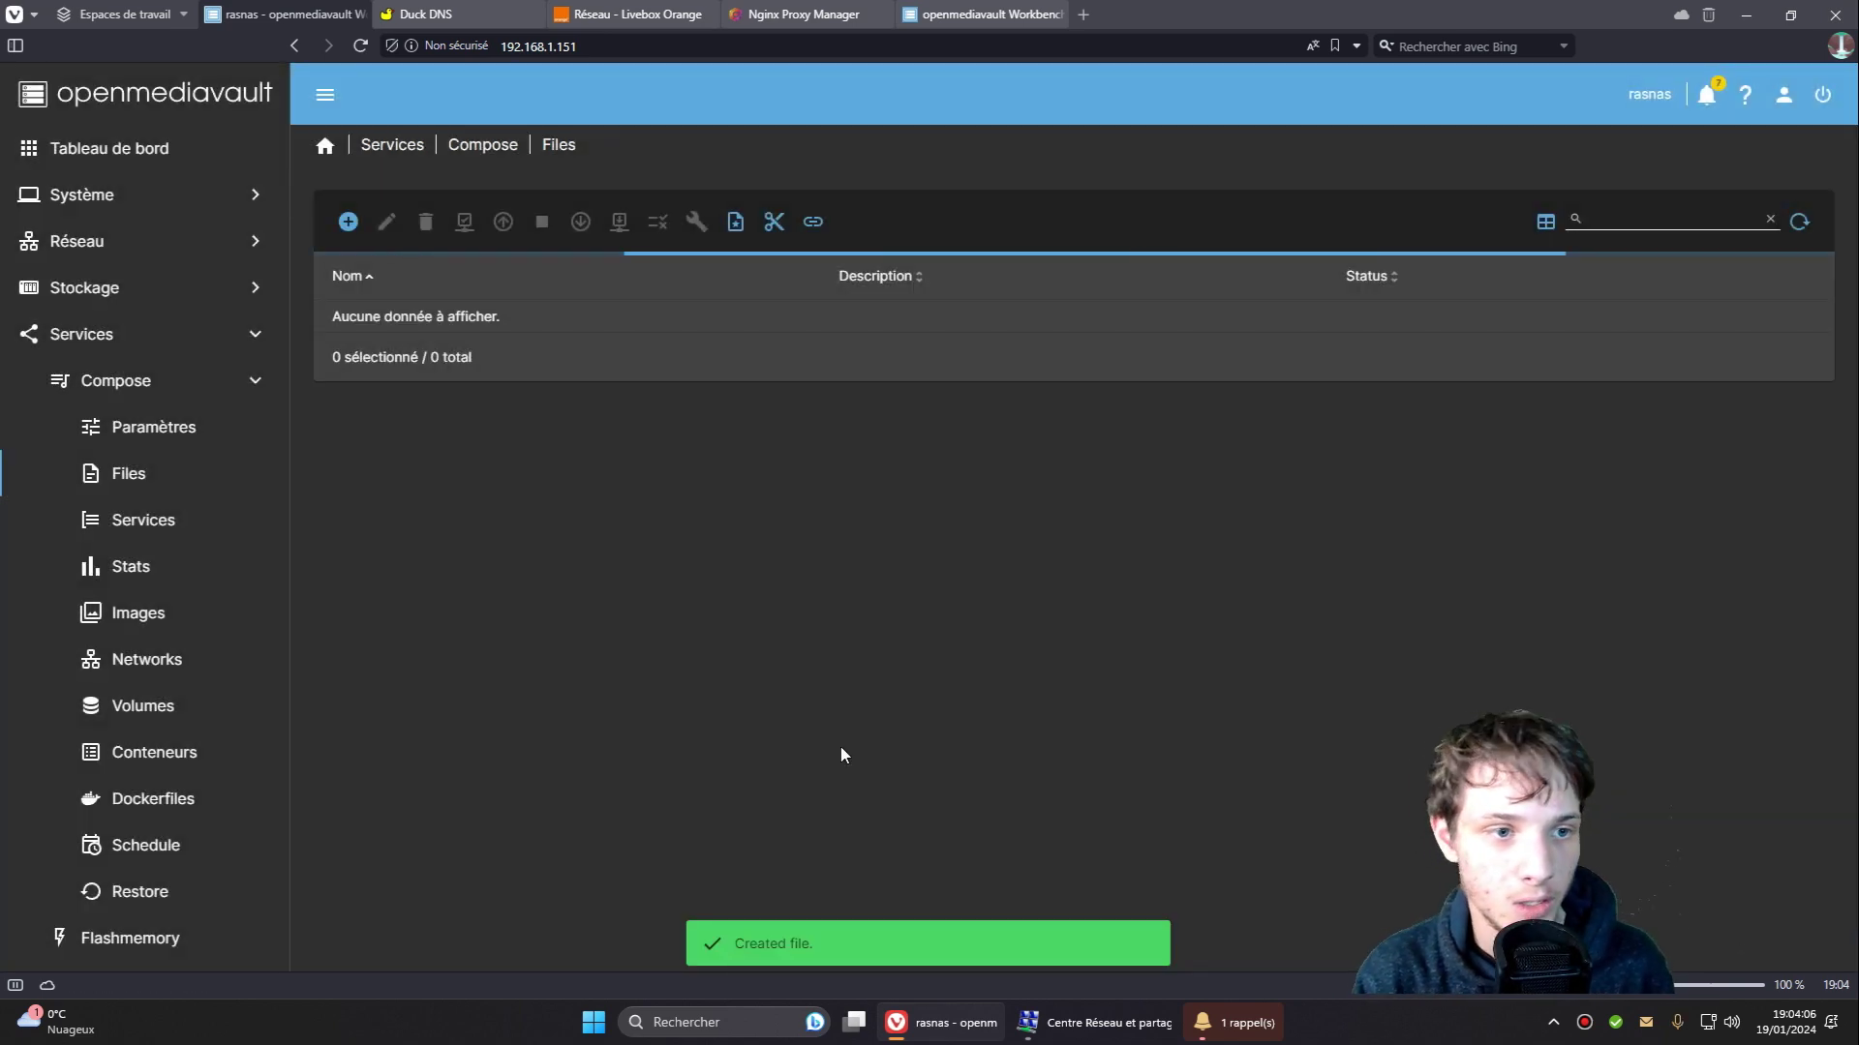
# Step: Select the librespeed compose file and pull its container images
pyautogui.click(627, 328)
pyautogui.click(637, 377)
pyautogui.click(619, 222)
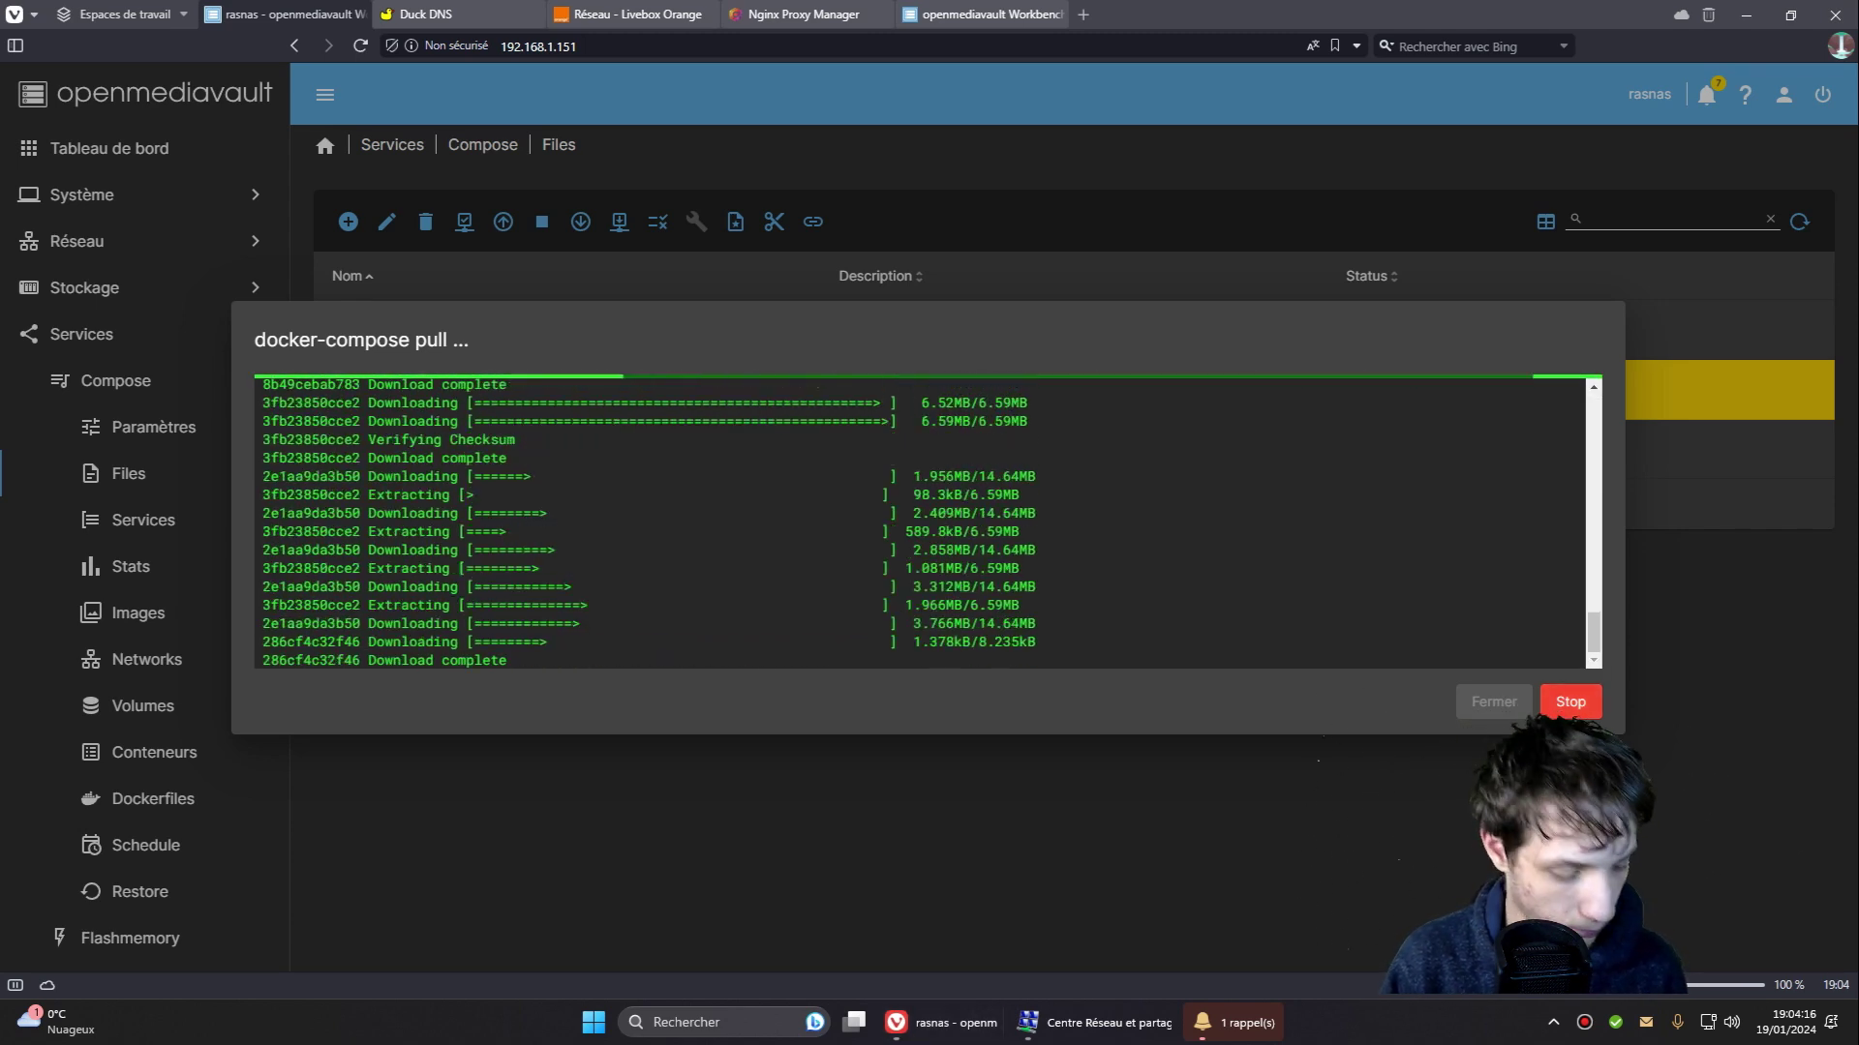
# Step: Add a new proxy host for the domain librespeed.rasnas-yoann.duckdns.org
pyautogui.click(754, 13)
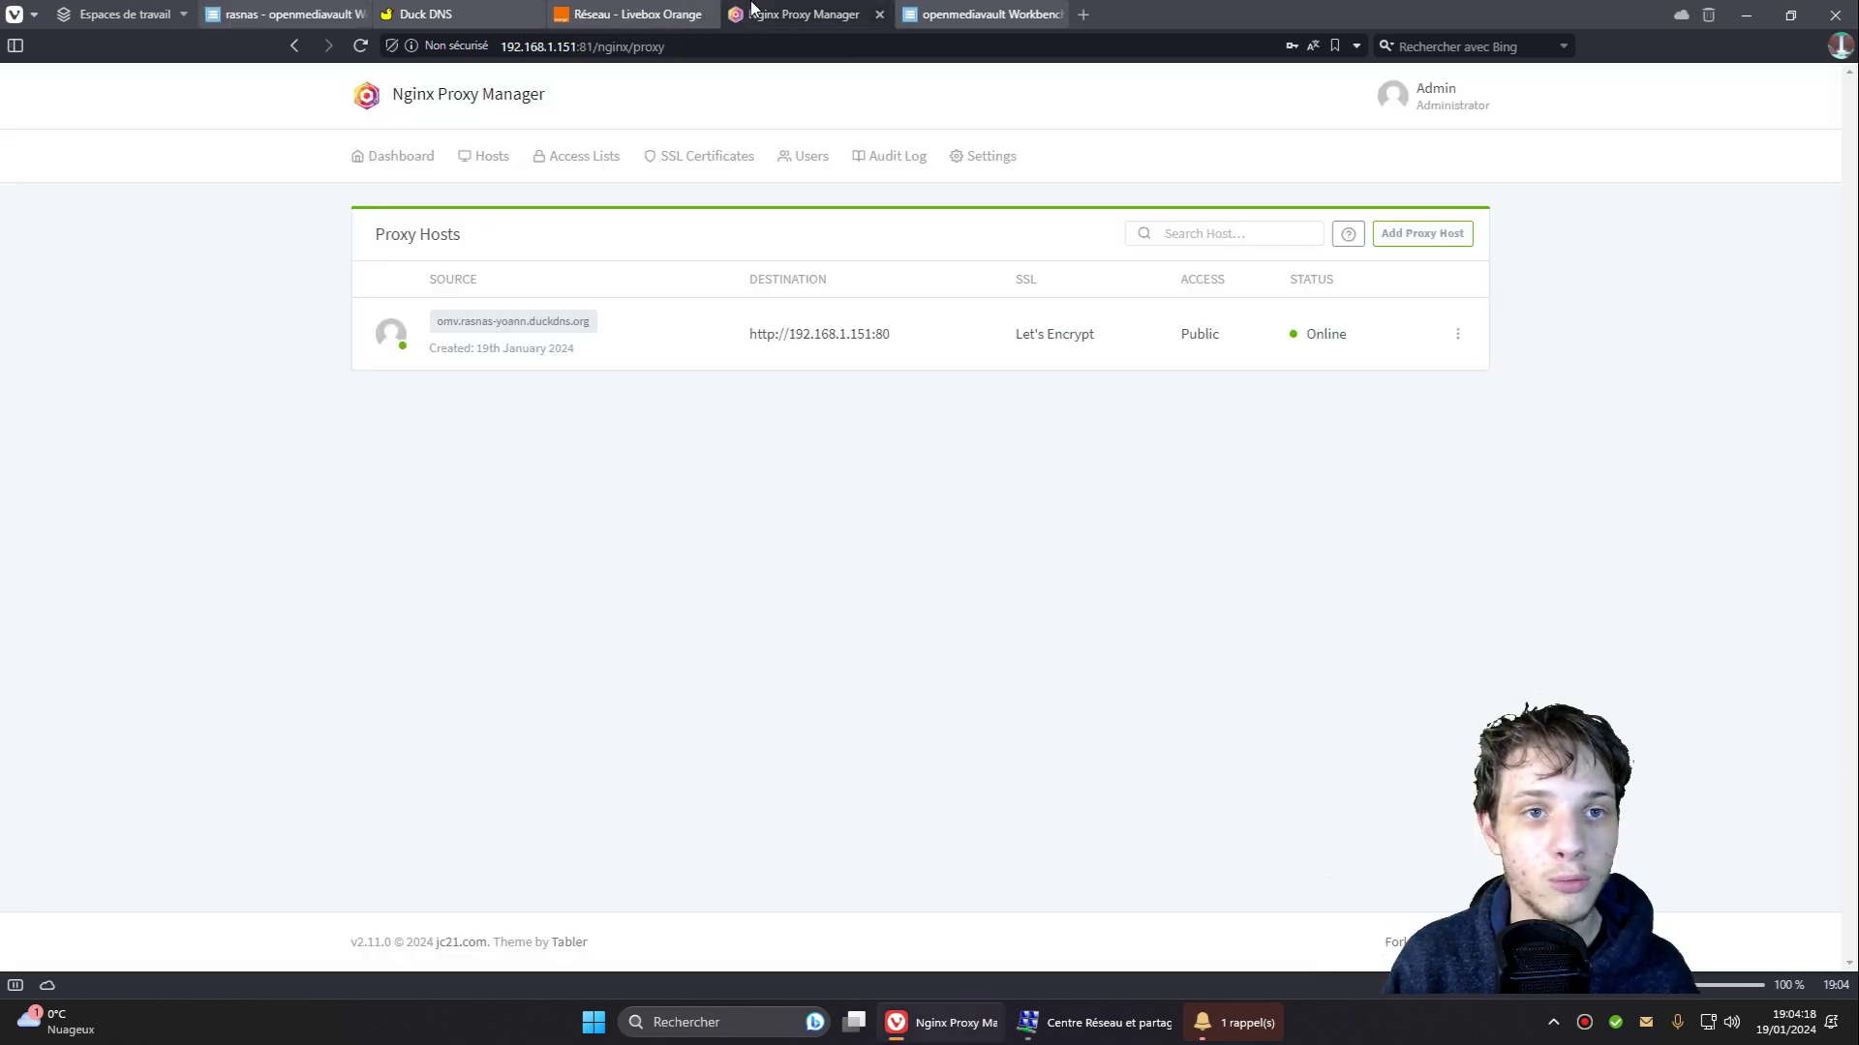
pyautogui.click(1457, 238)
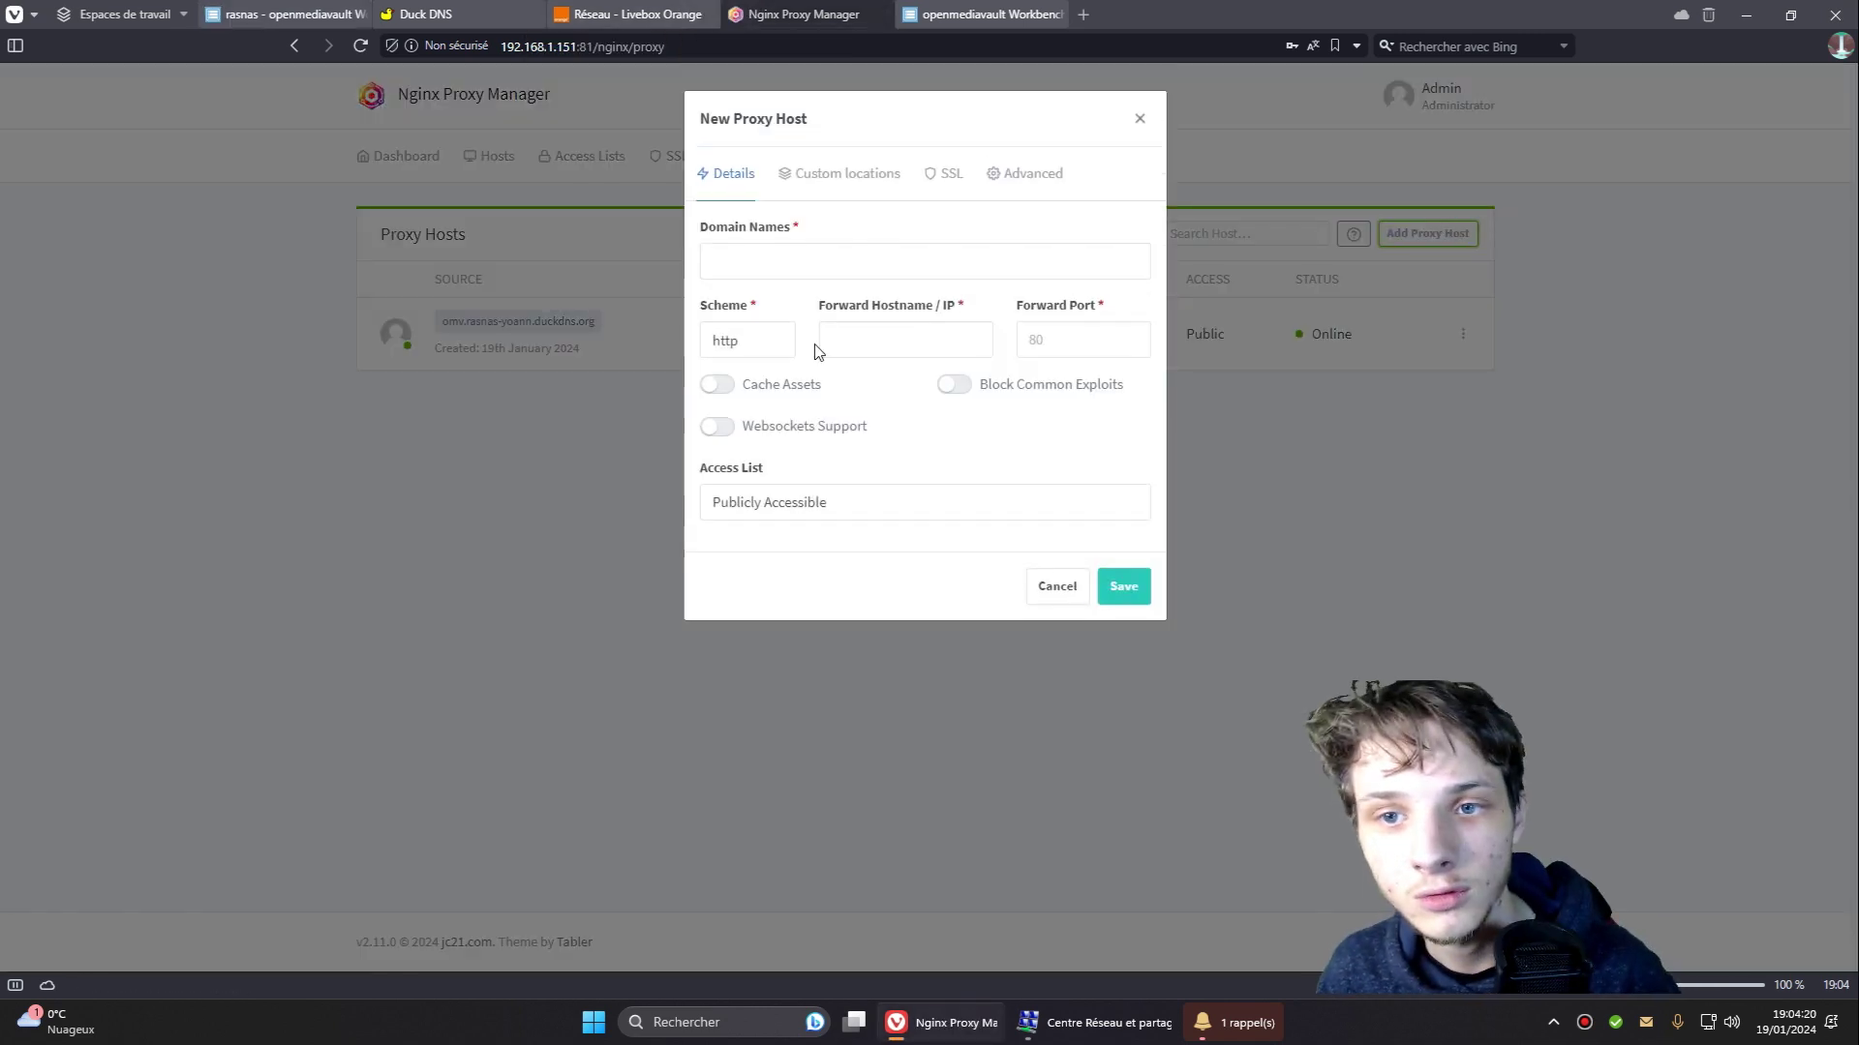
pyautogui.click(935, 259)
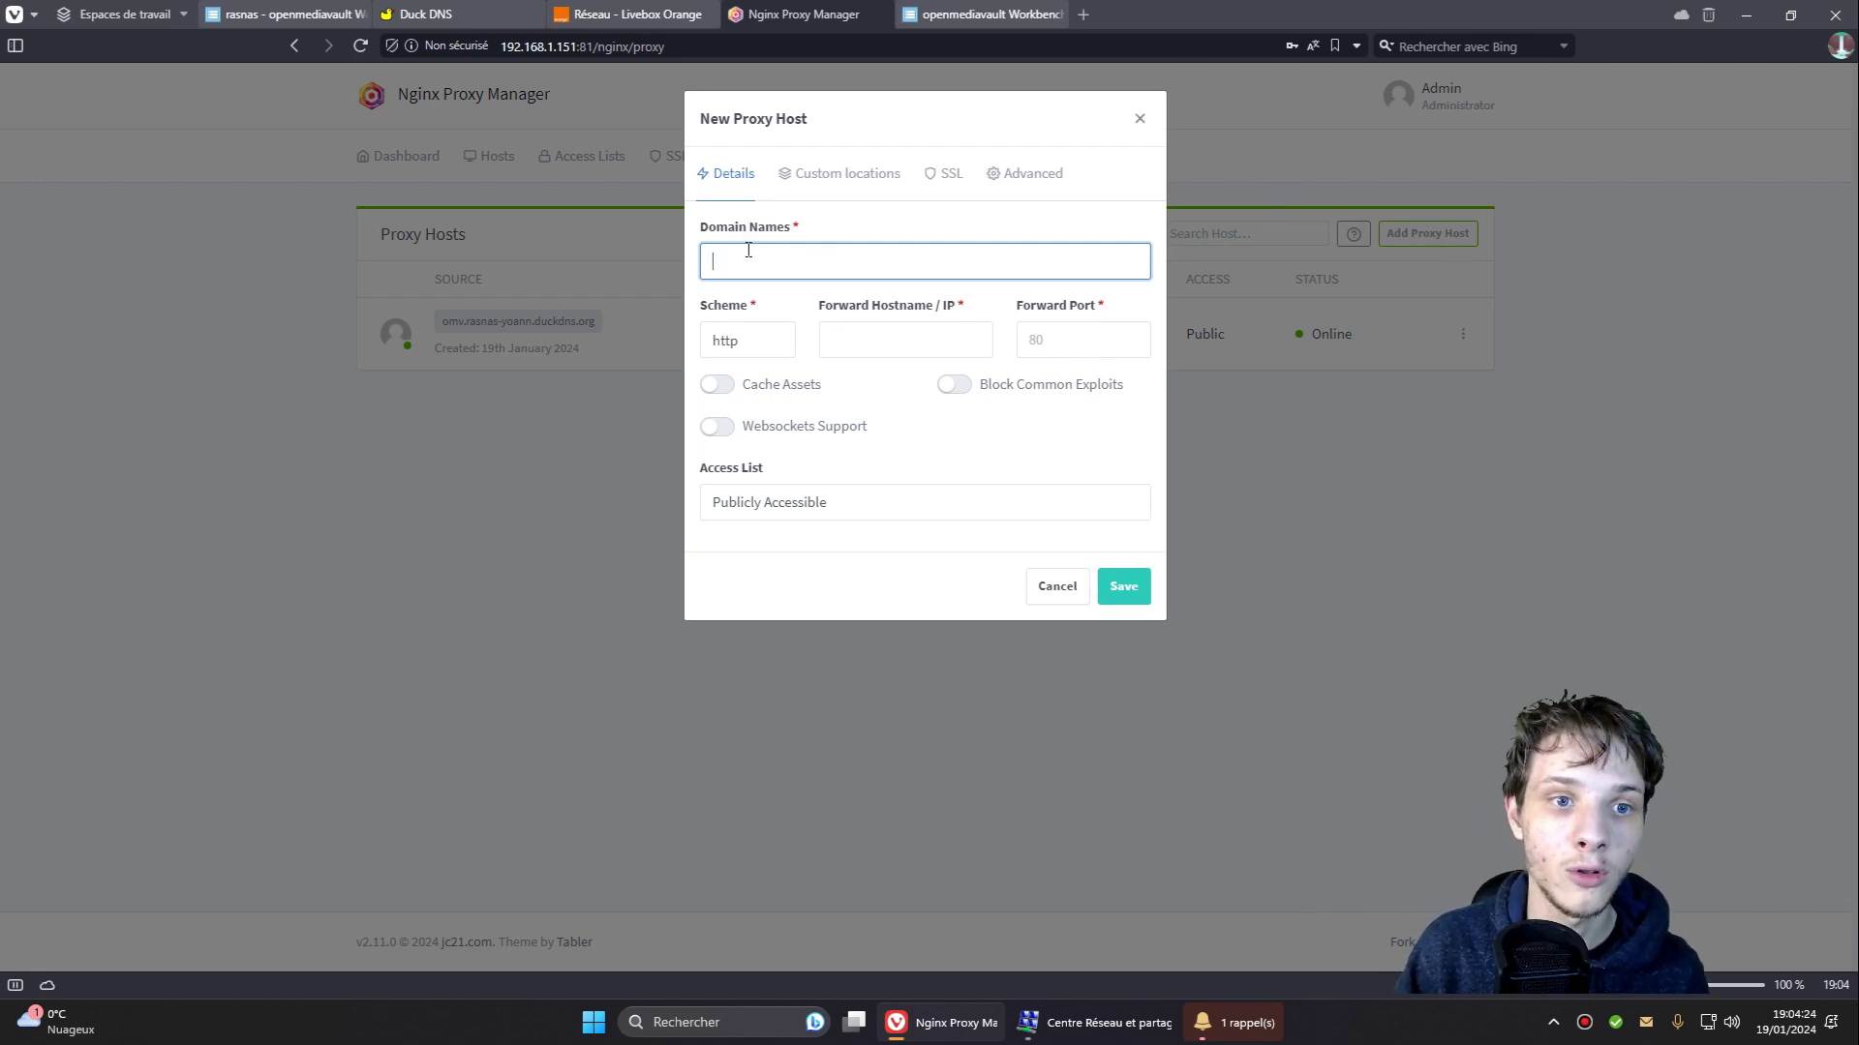
pyautogui.write('librespeed')
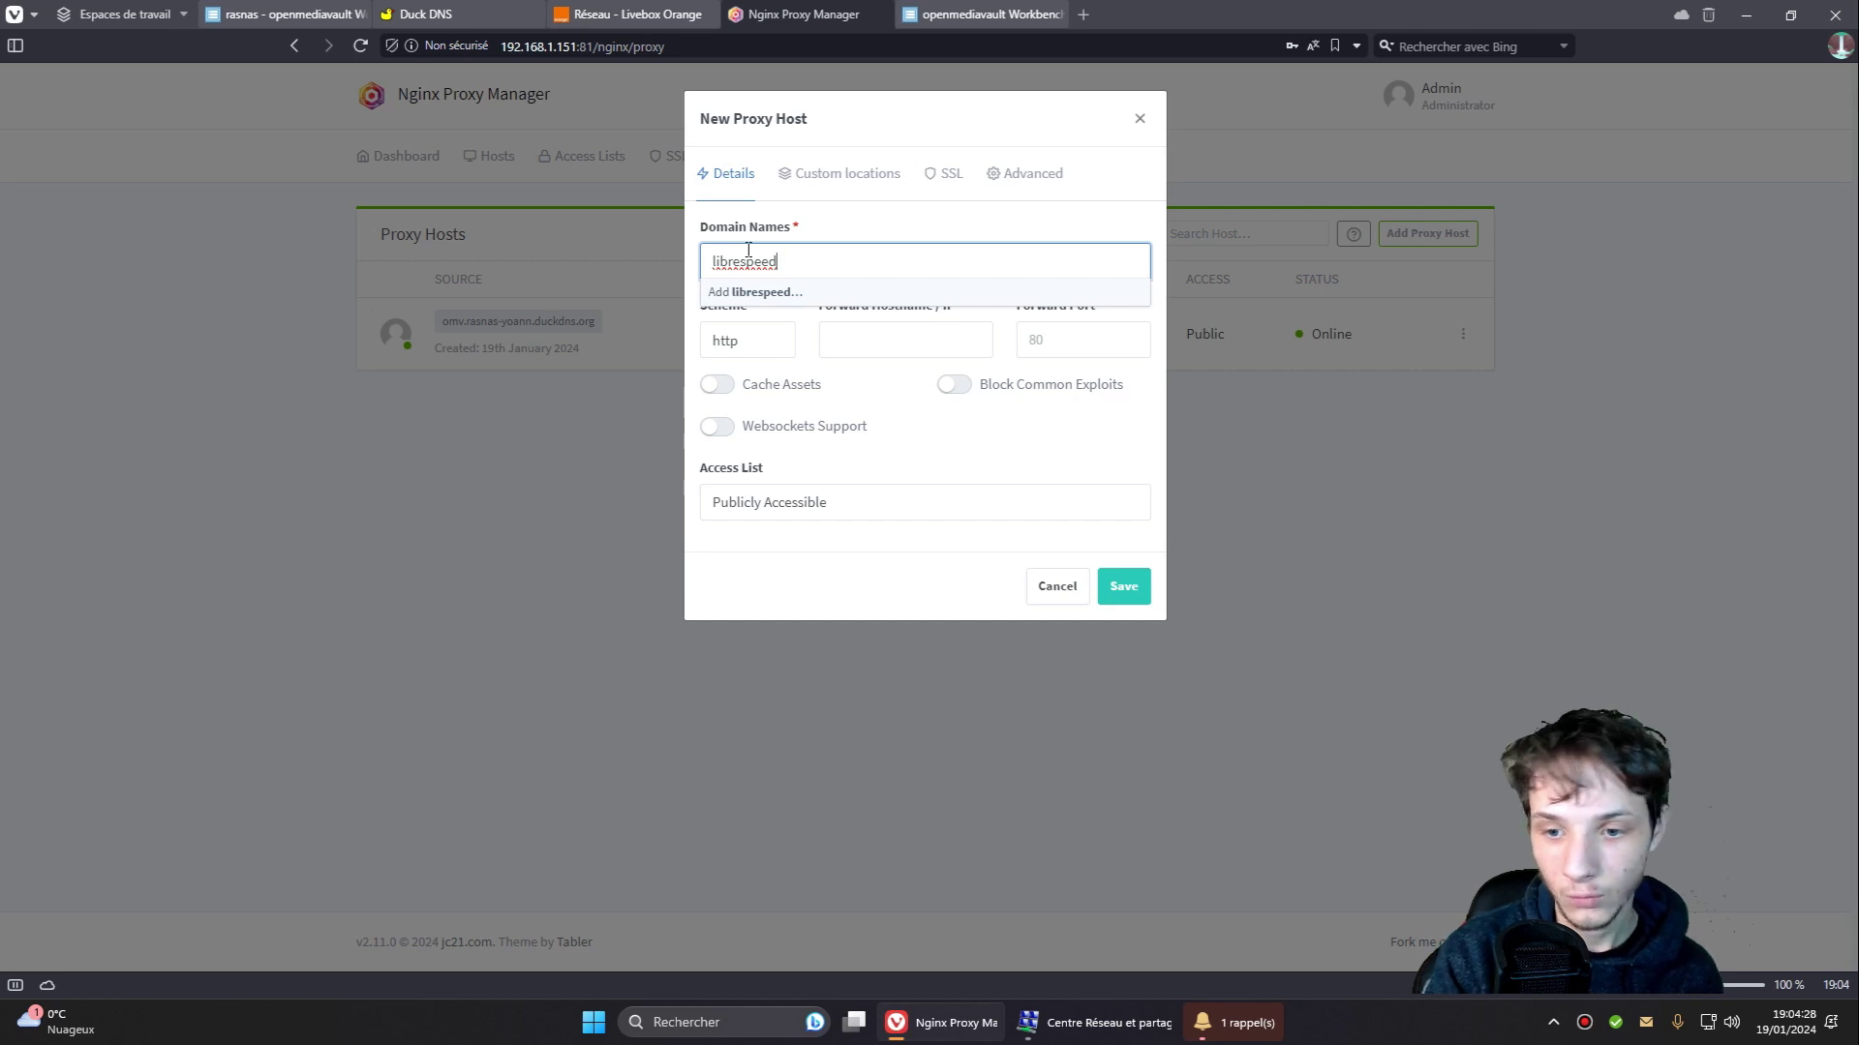
pyautogui.write('.')
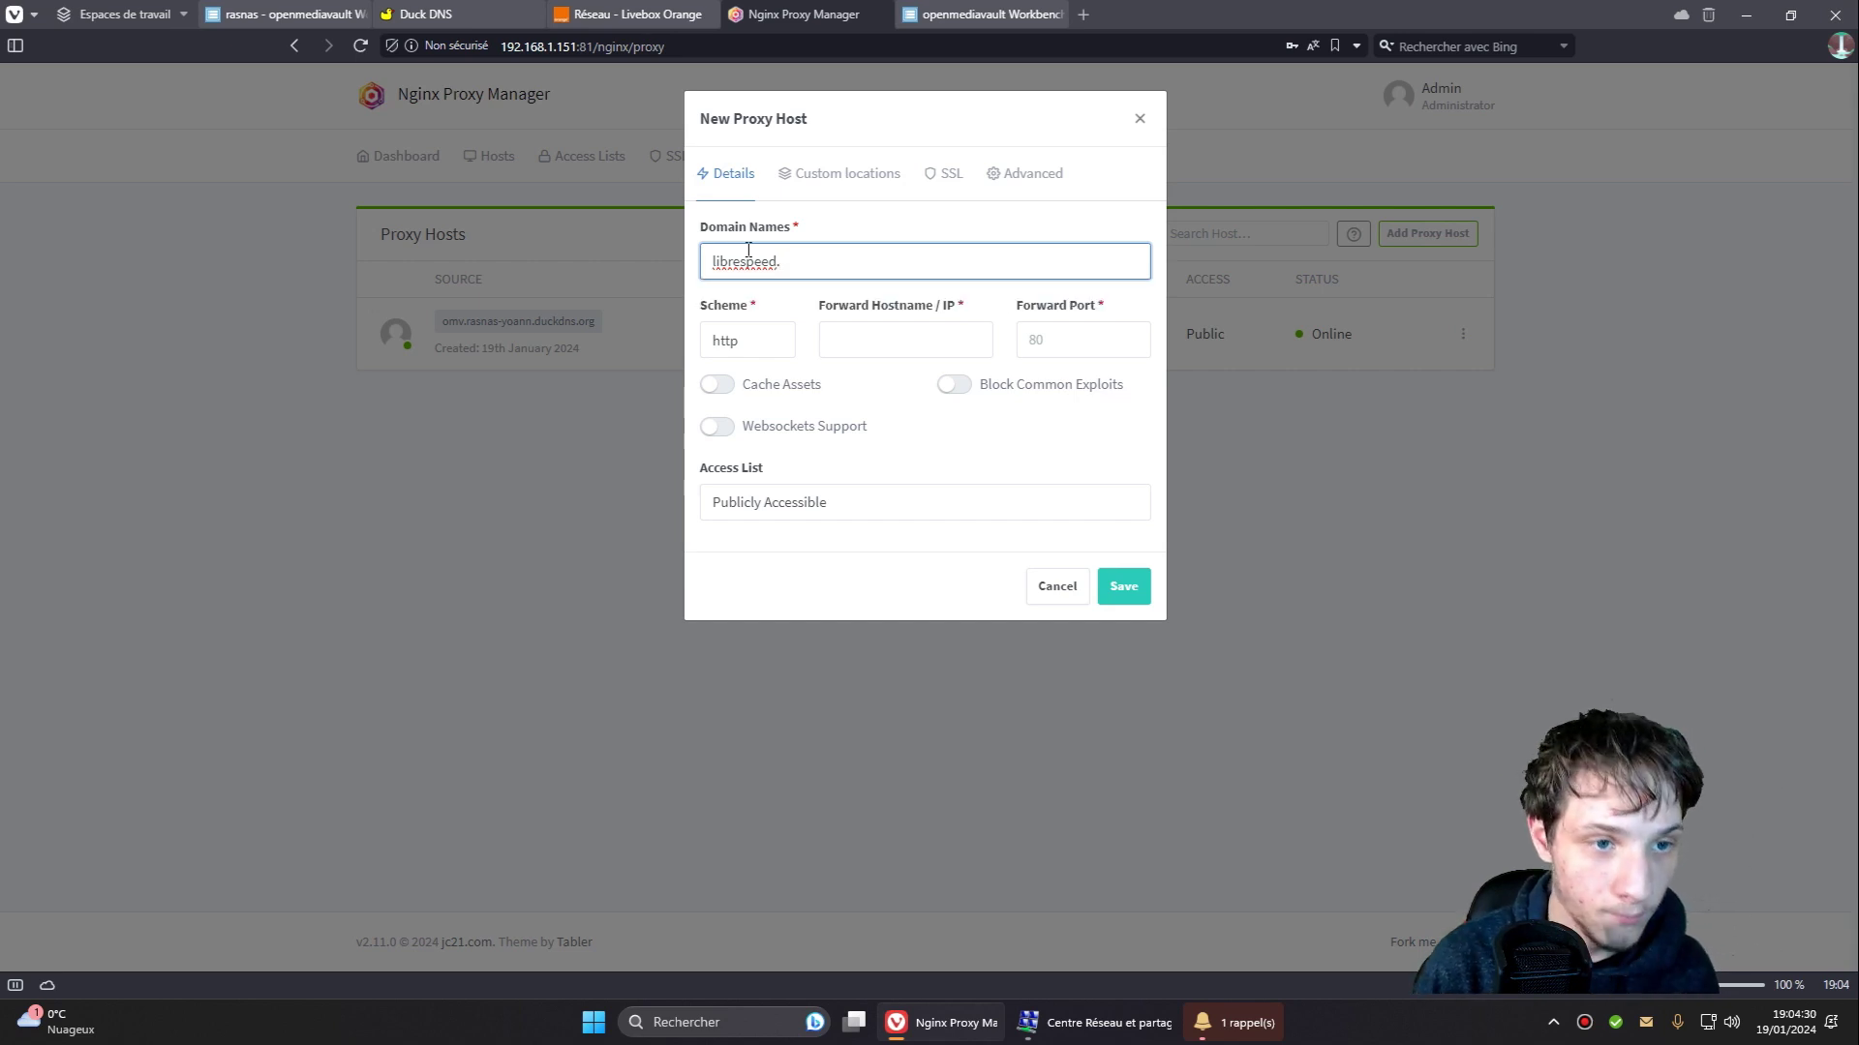
pyautogui.write('rasnas-')
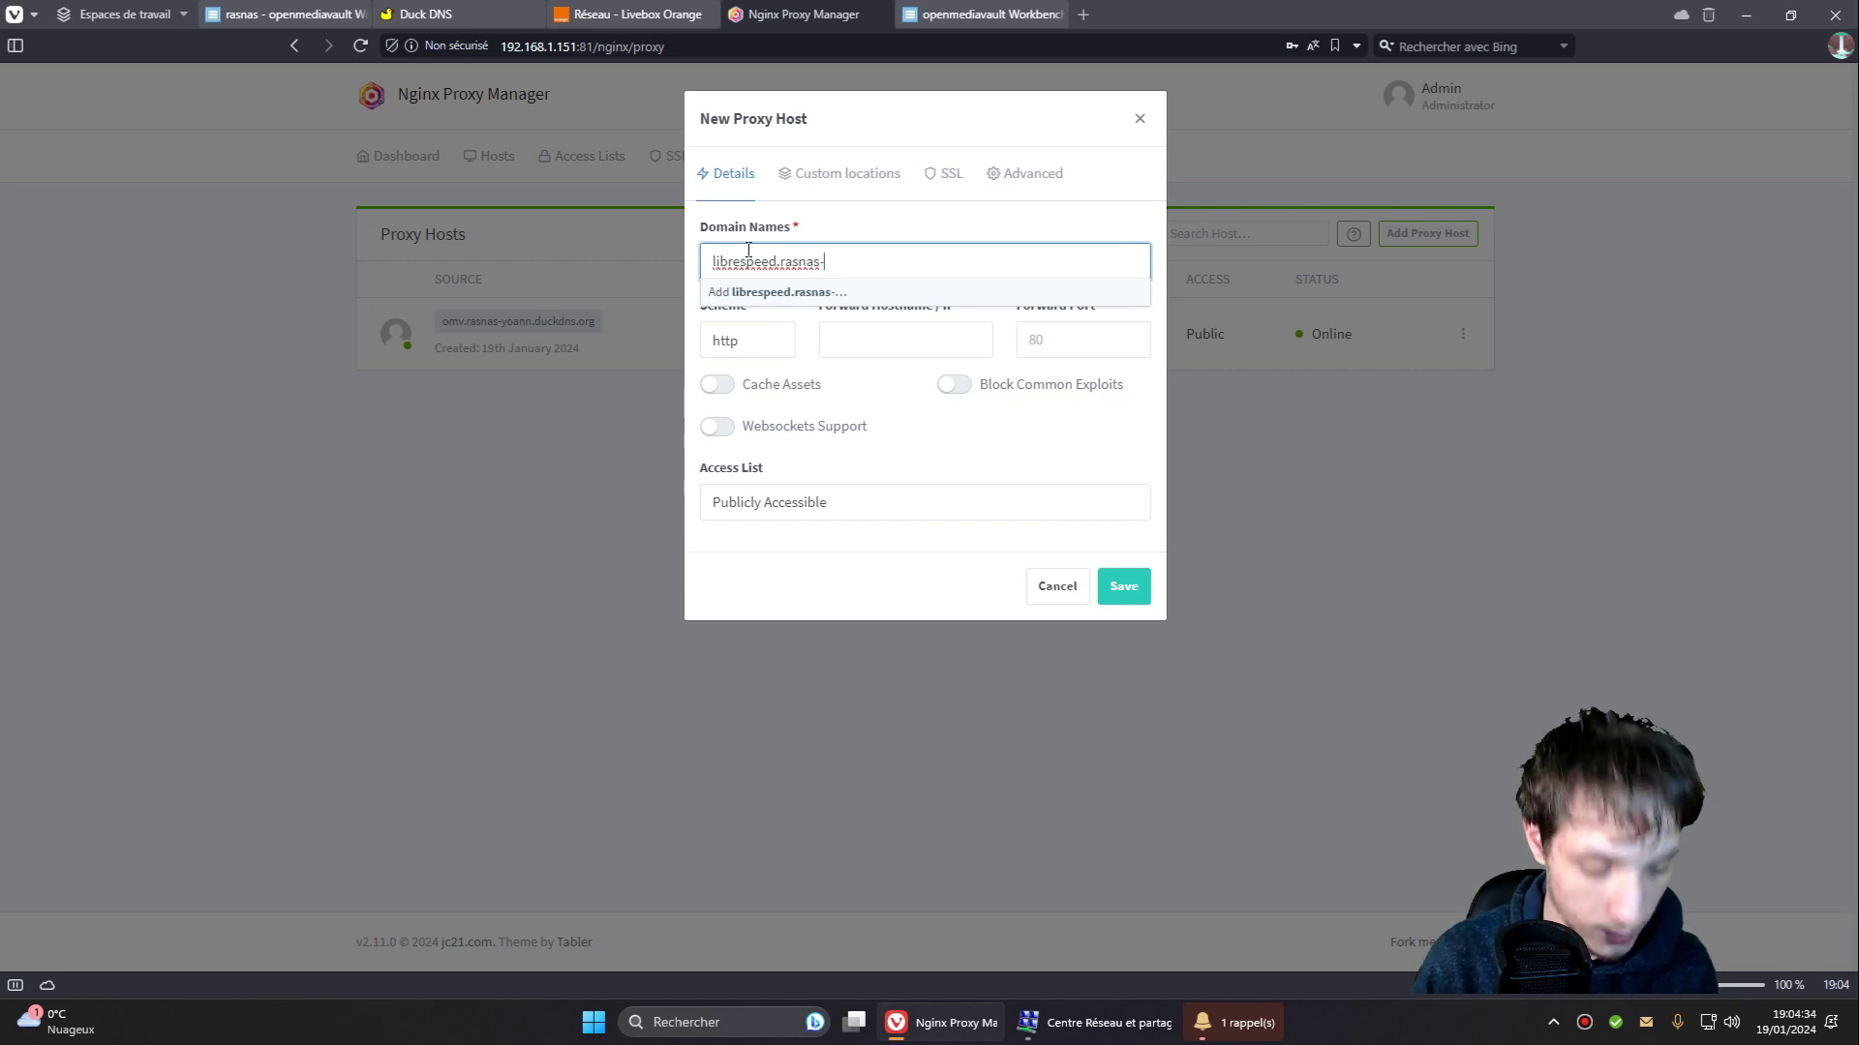
pyautogui.write('yoann.duckdns')
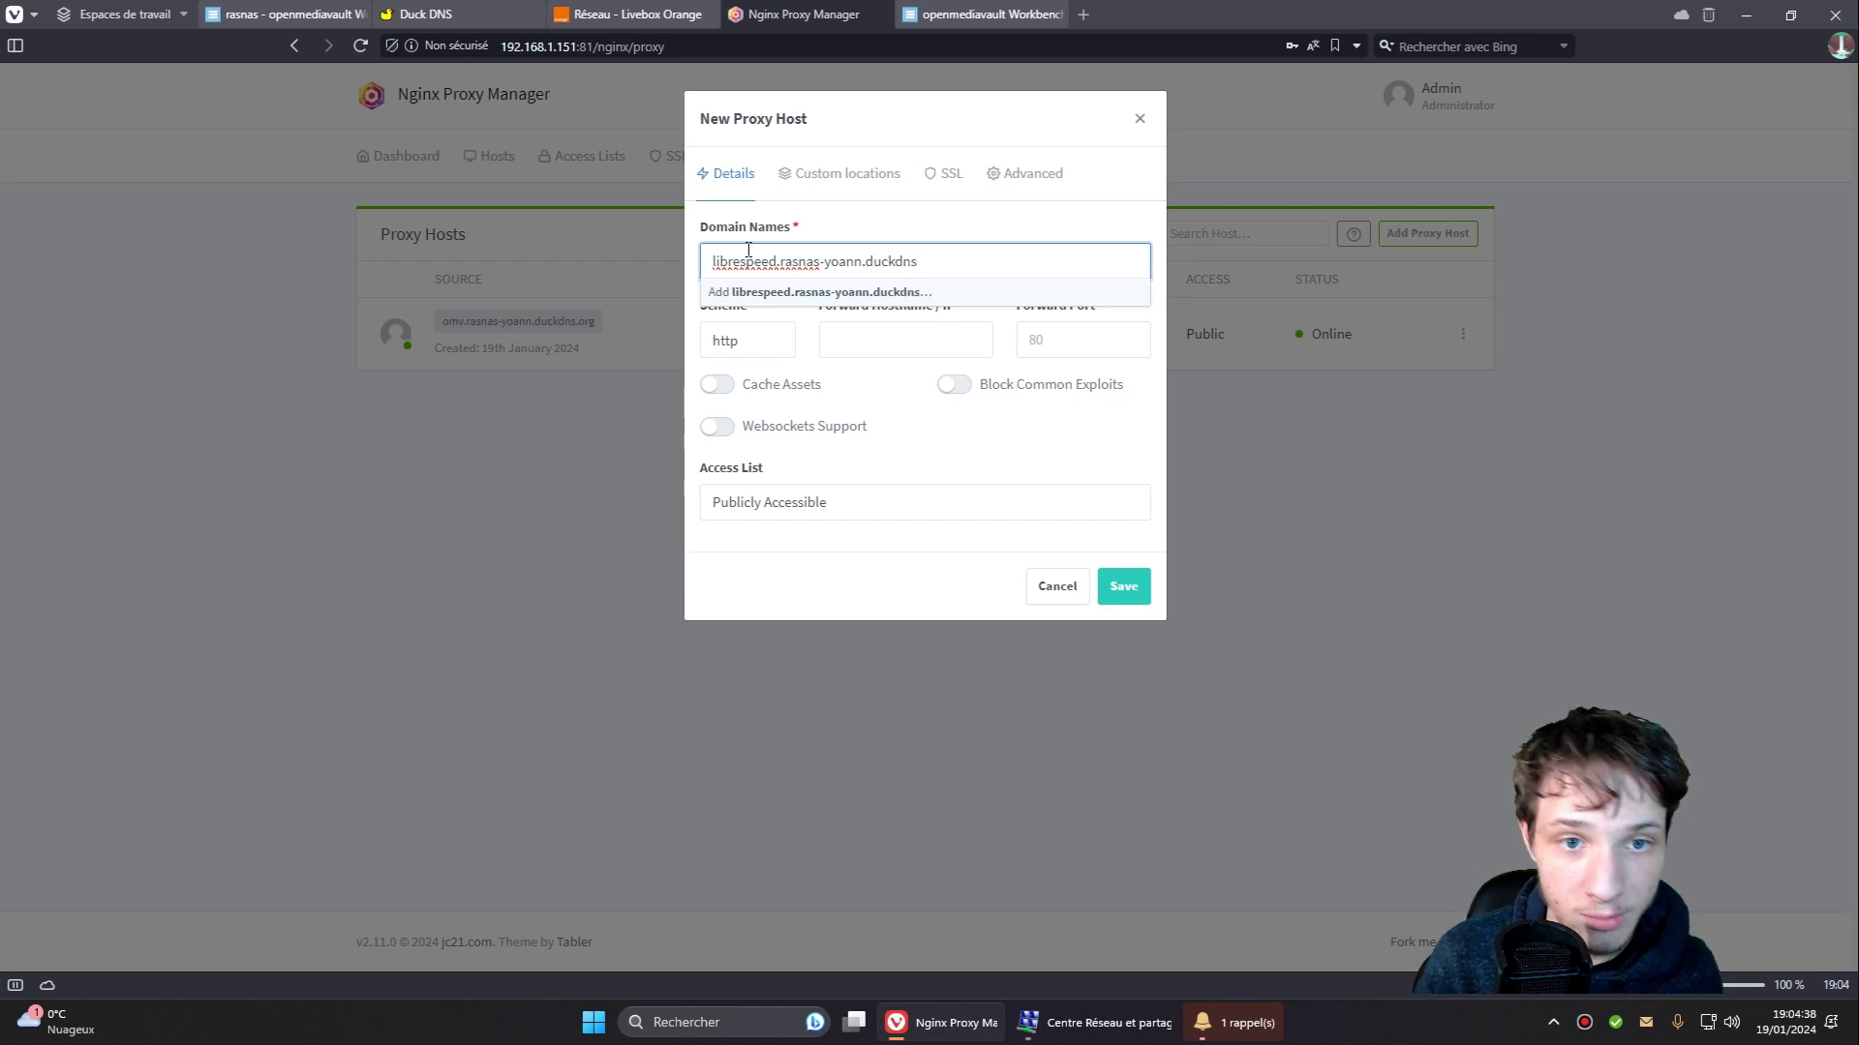
pyautogui.write('.org')
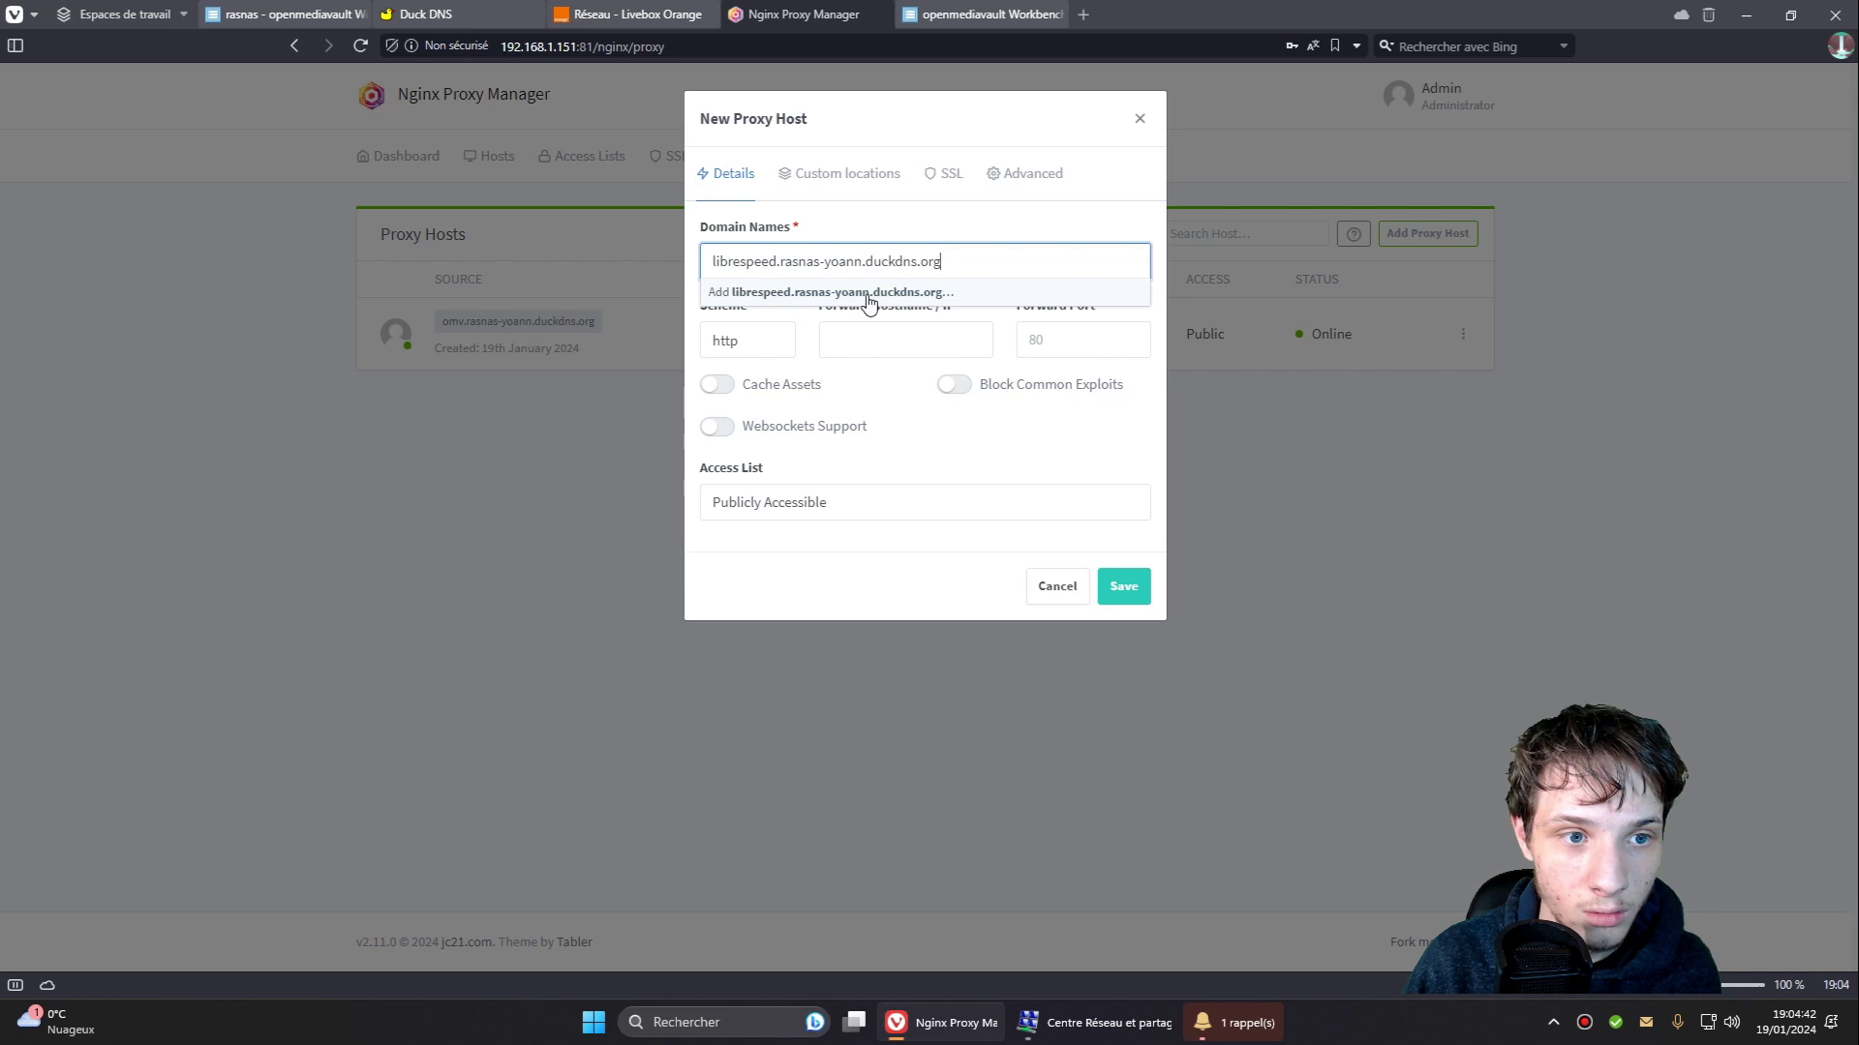
pyautogui.click(866, 293)
# Step: Forward the librespeed host to 192.168.1.151 on port 84
pyautogui.click(890, 344)
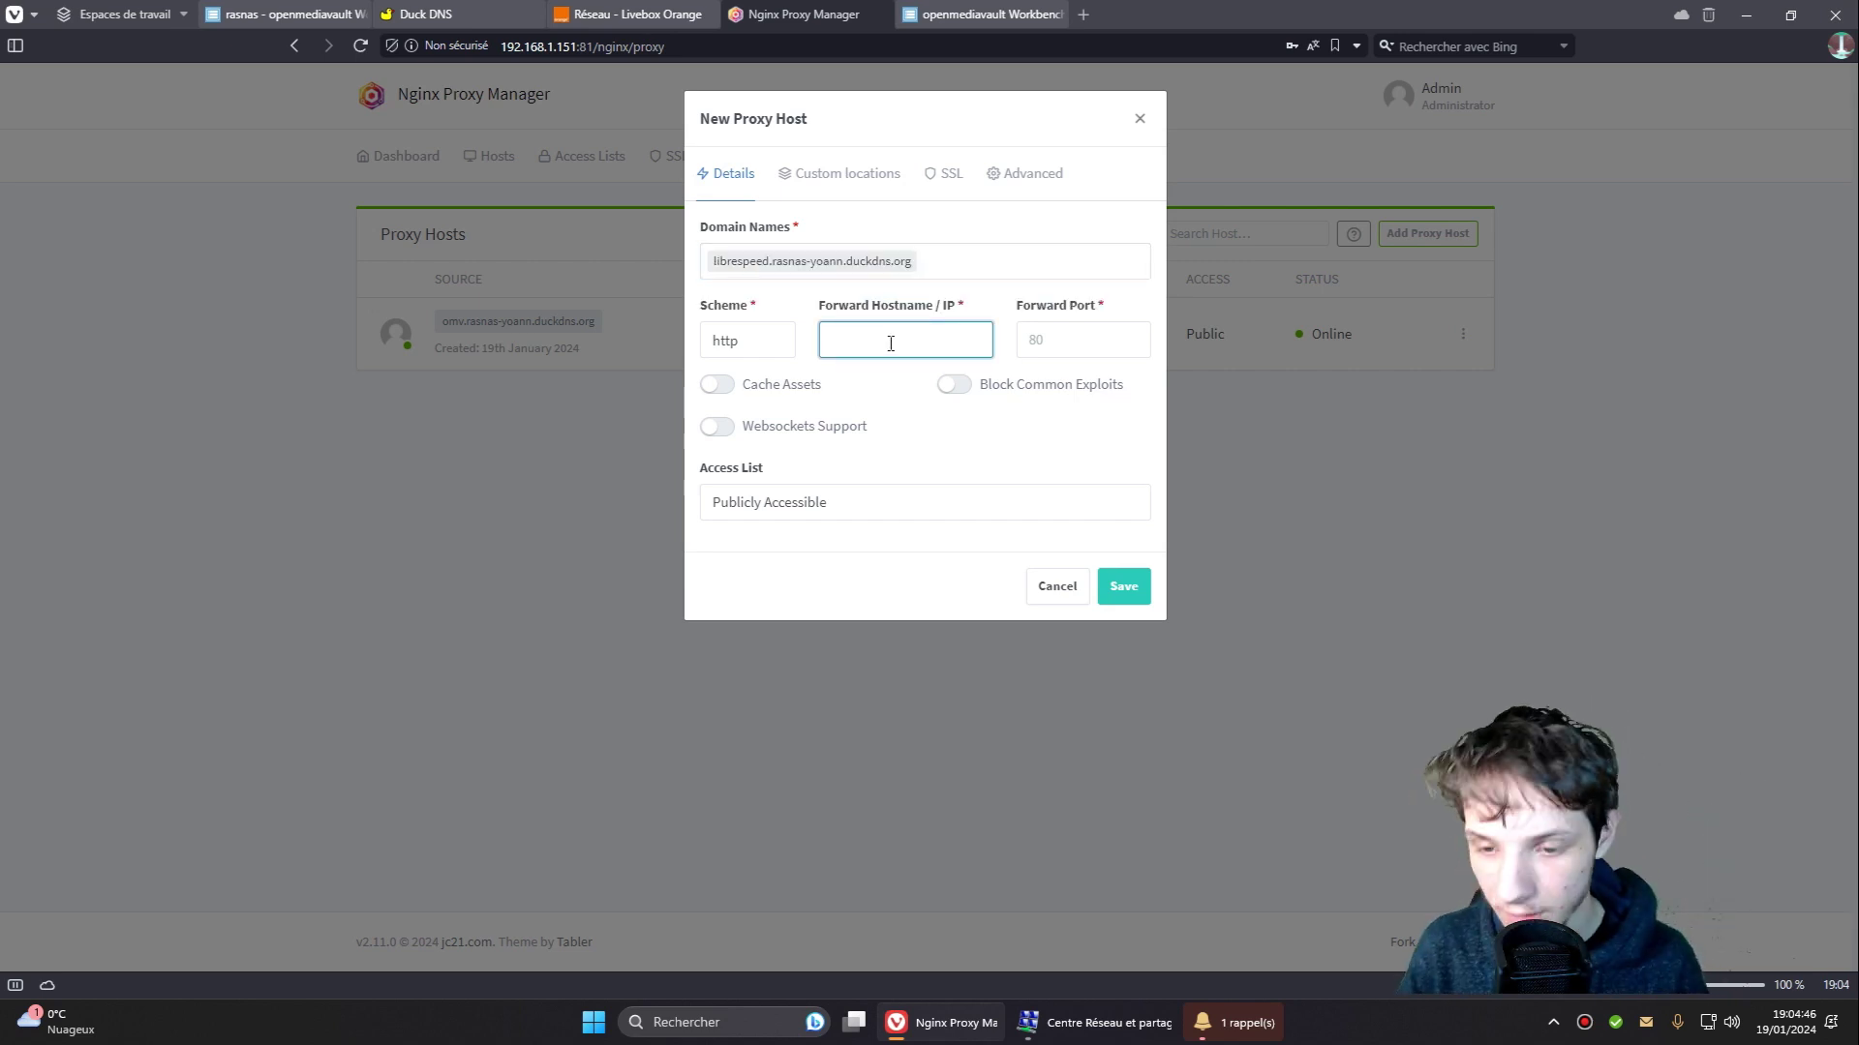
pyautogui.write('192.')
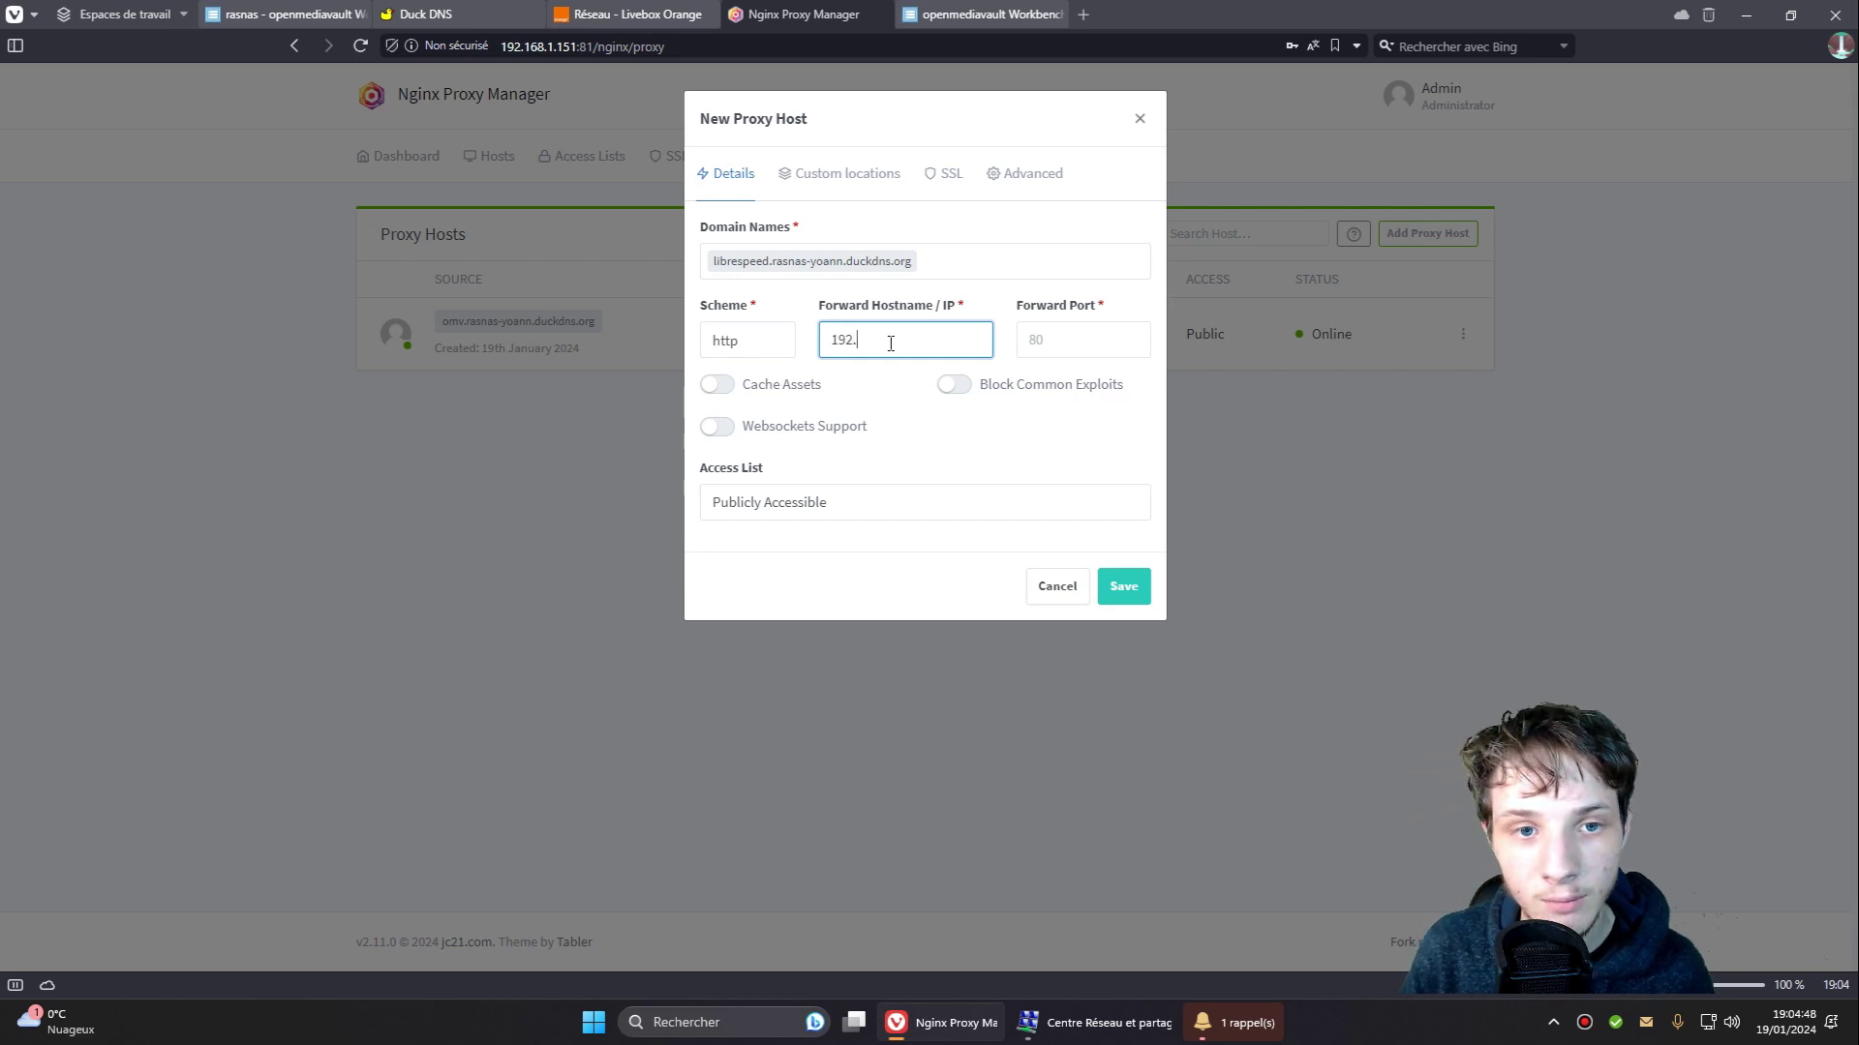
pyautogui.write('168.1.151')
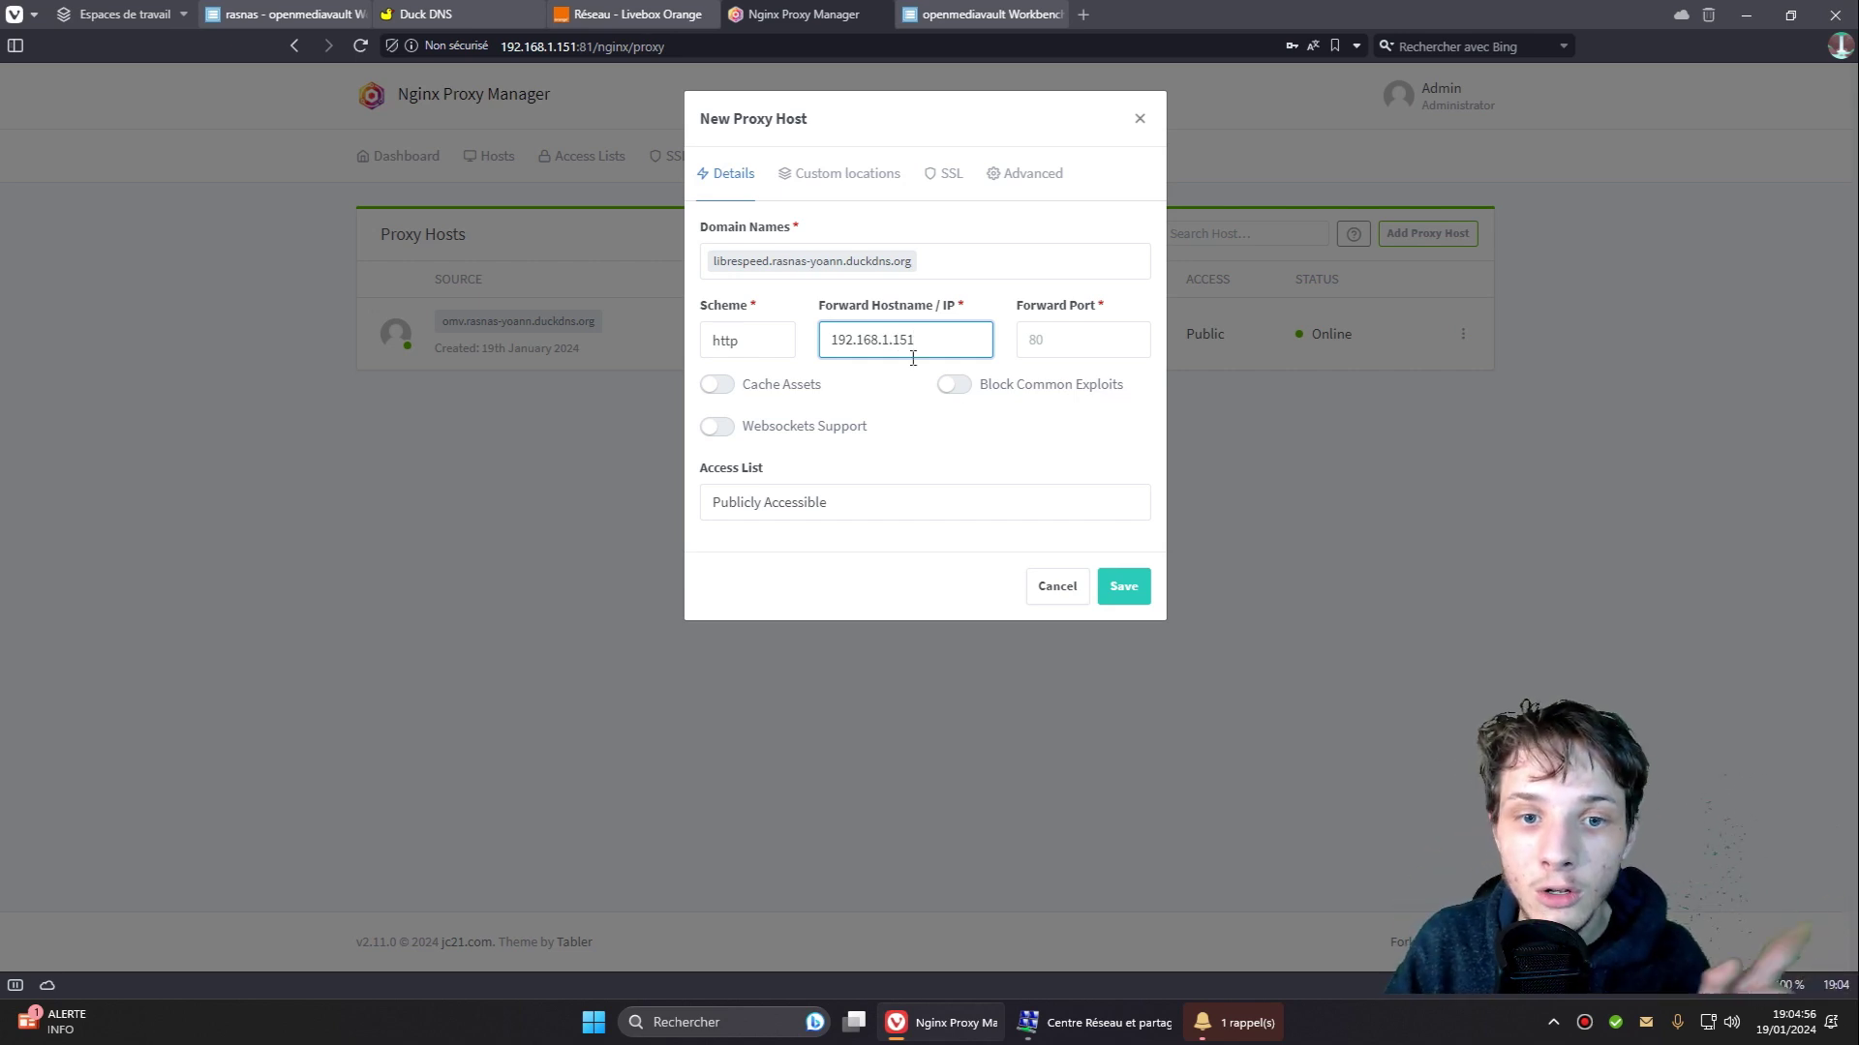
pyautogui.click(1068, 330)
pyautogui.write('84')
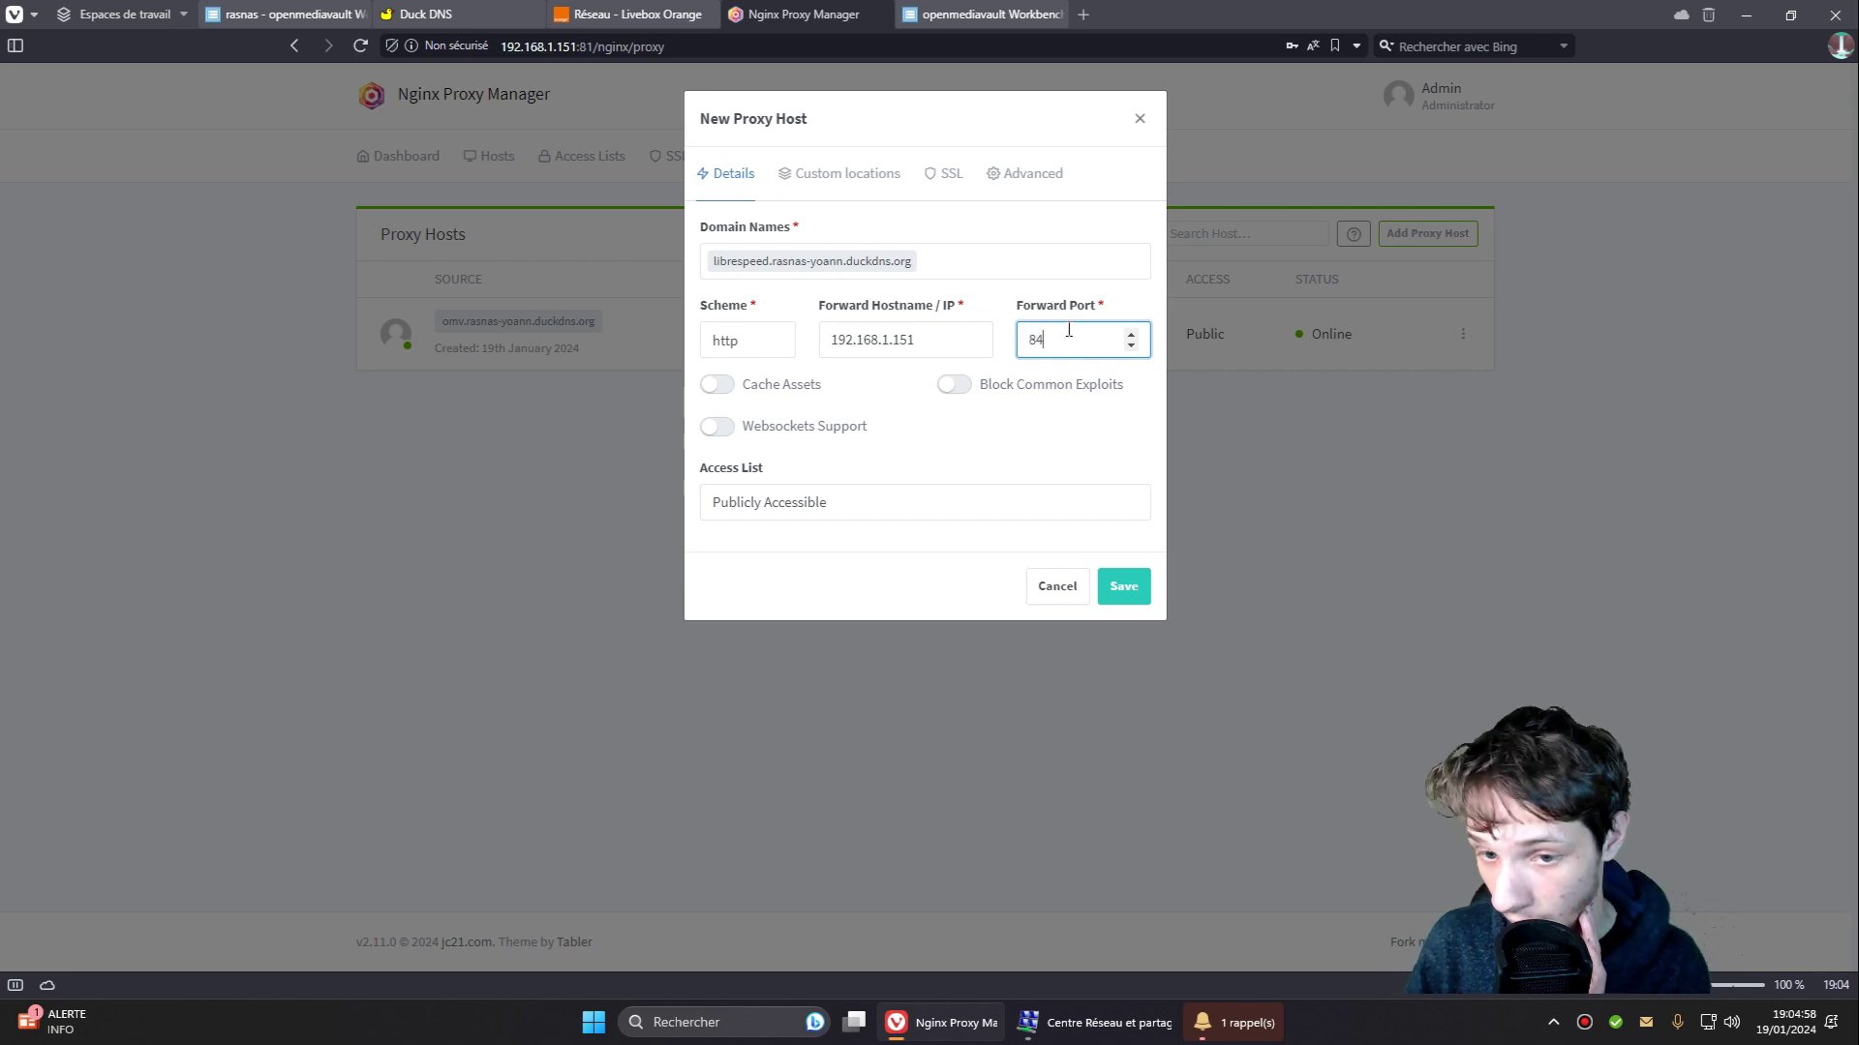
pyautogui.click(944, 174)
# Step: Assign the wildcard *.rasnas-yoann.duckdns.org certificate and enable Force SSL
pyautogui.click(803, 262)
pyautogui.click(780, 387)
pyautogui.click(721, 306)
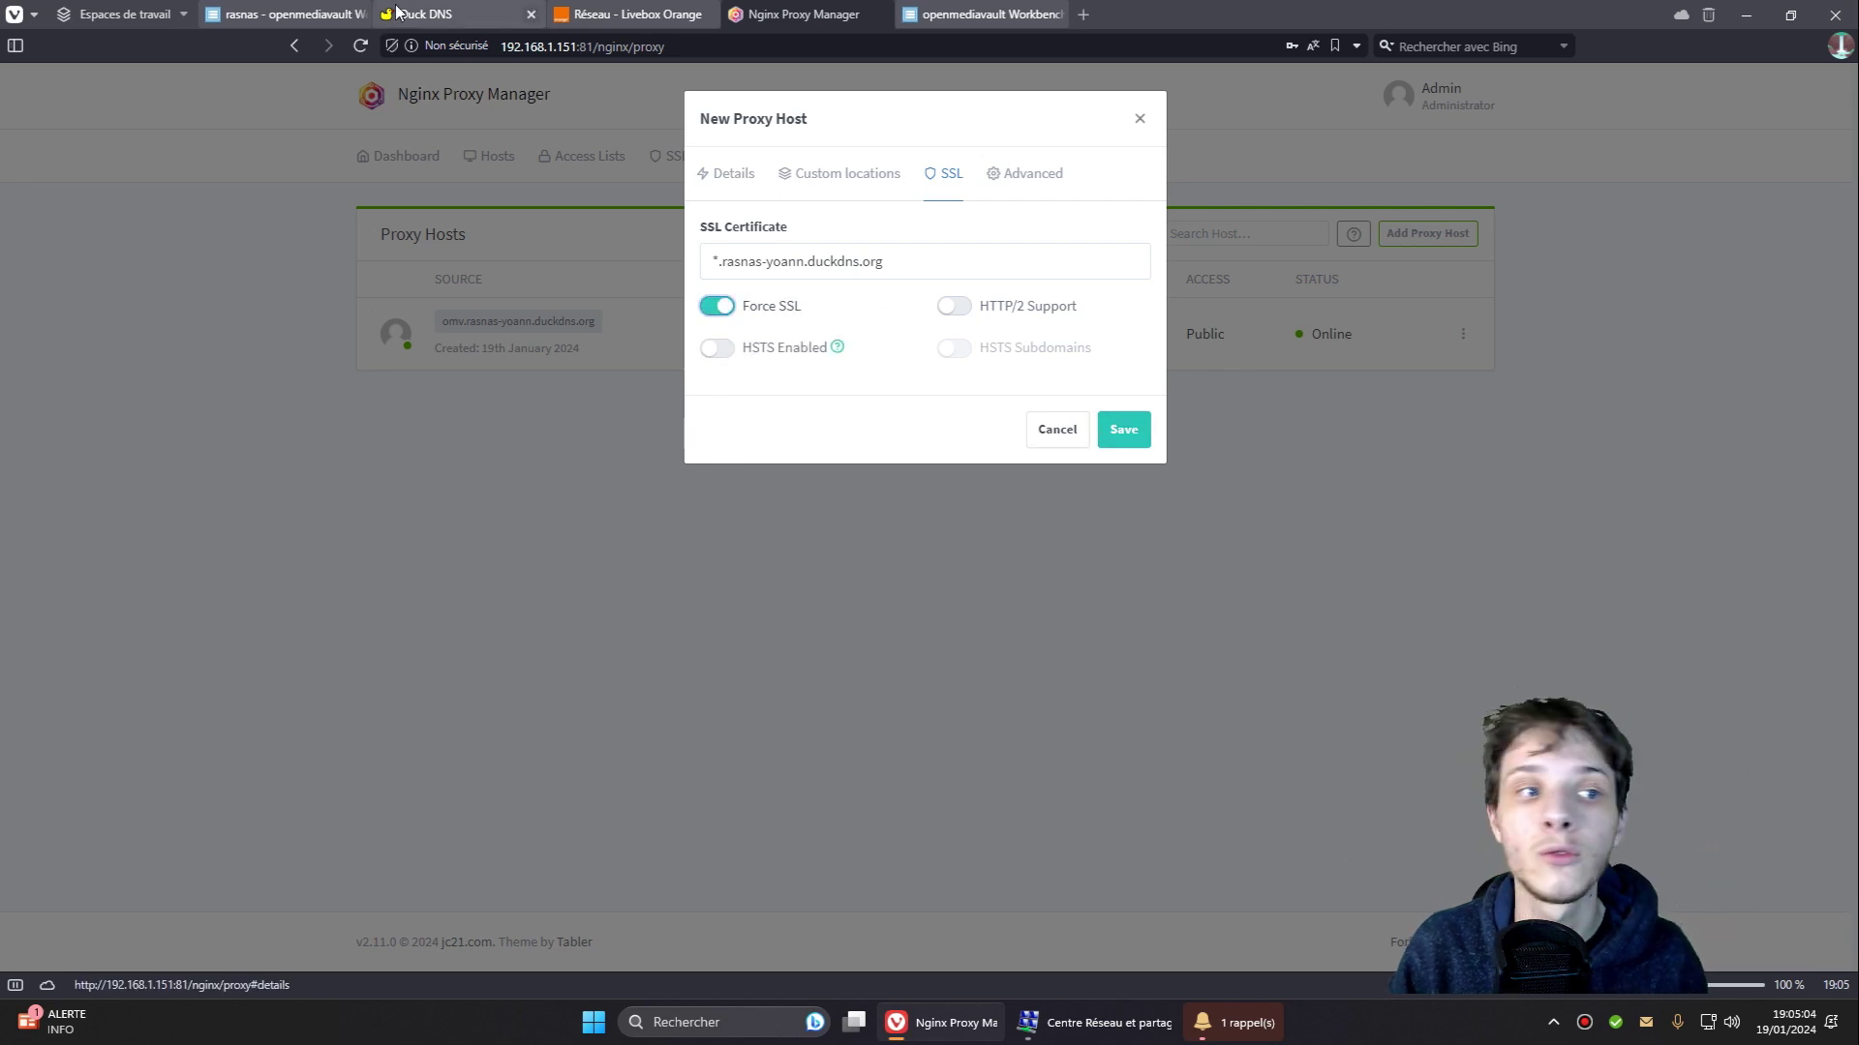
# Step: Check the openmediavault site's certificate, then save the new librespeed proxy host
pyautogui.click(982, 14)
pyautogui.click(410, 47)
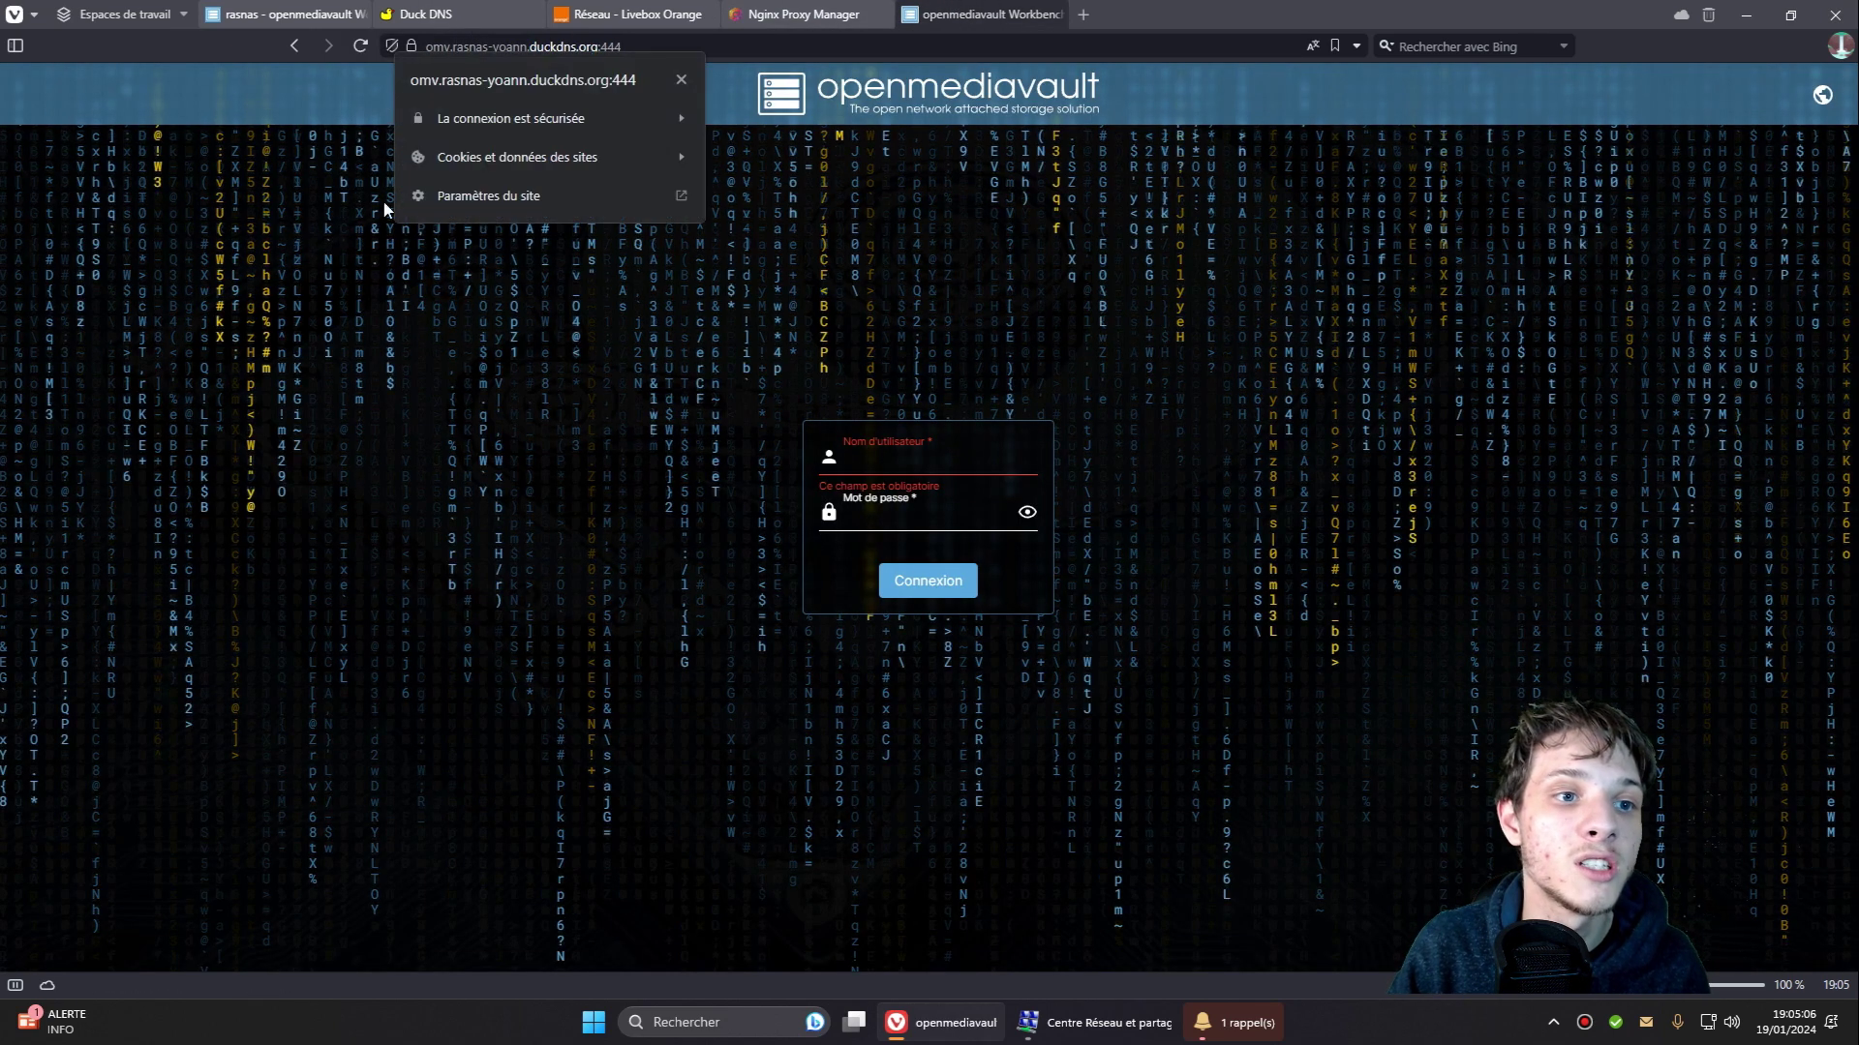
pyautogui.click(484, 116)
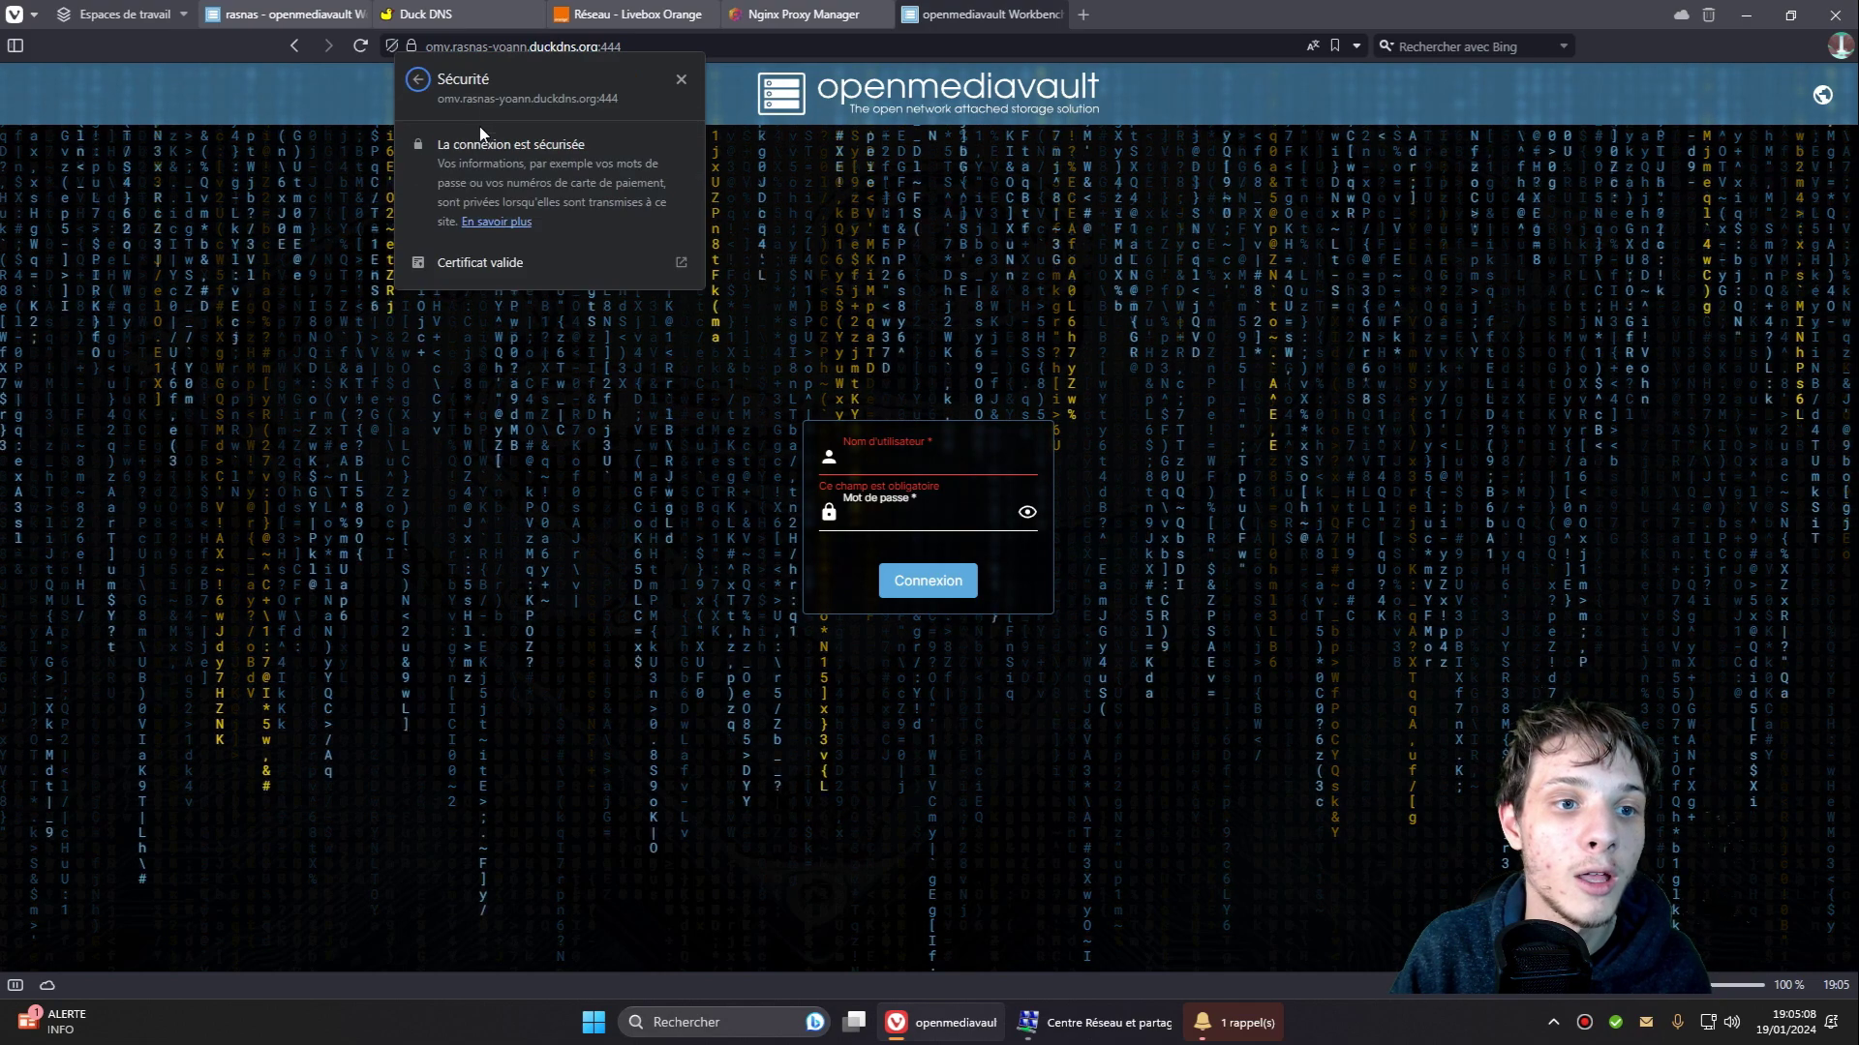
pyautogui.click(514, 263)
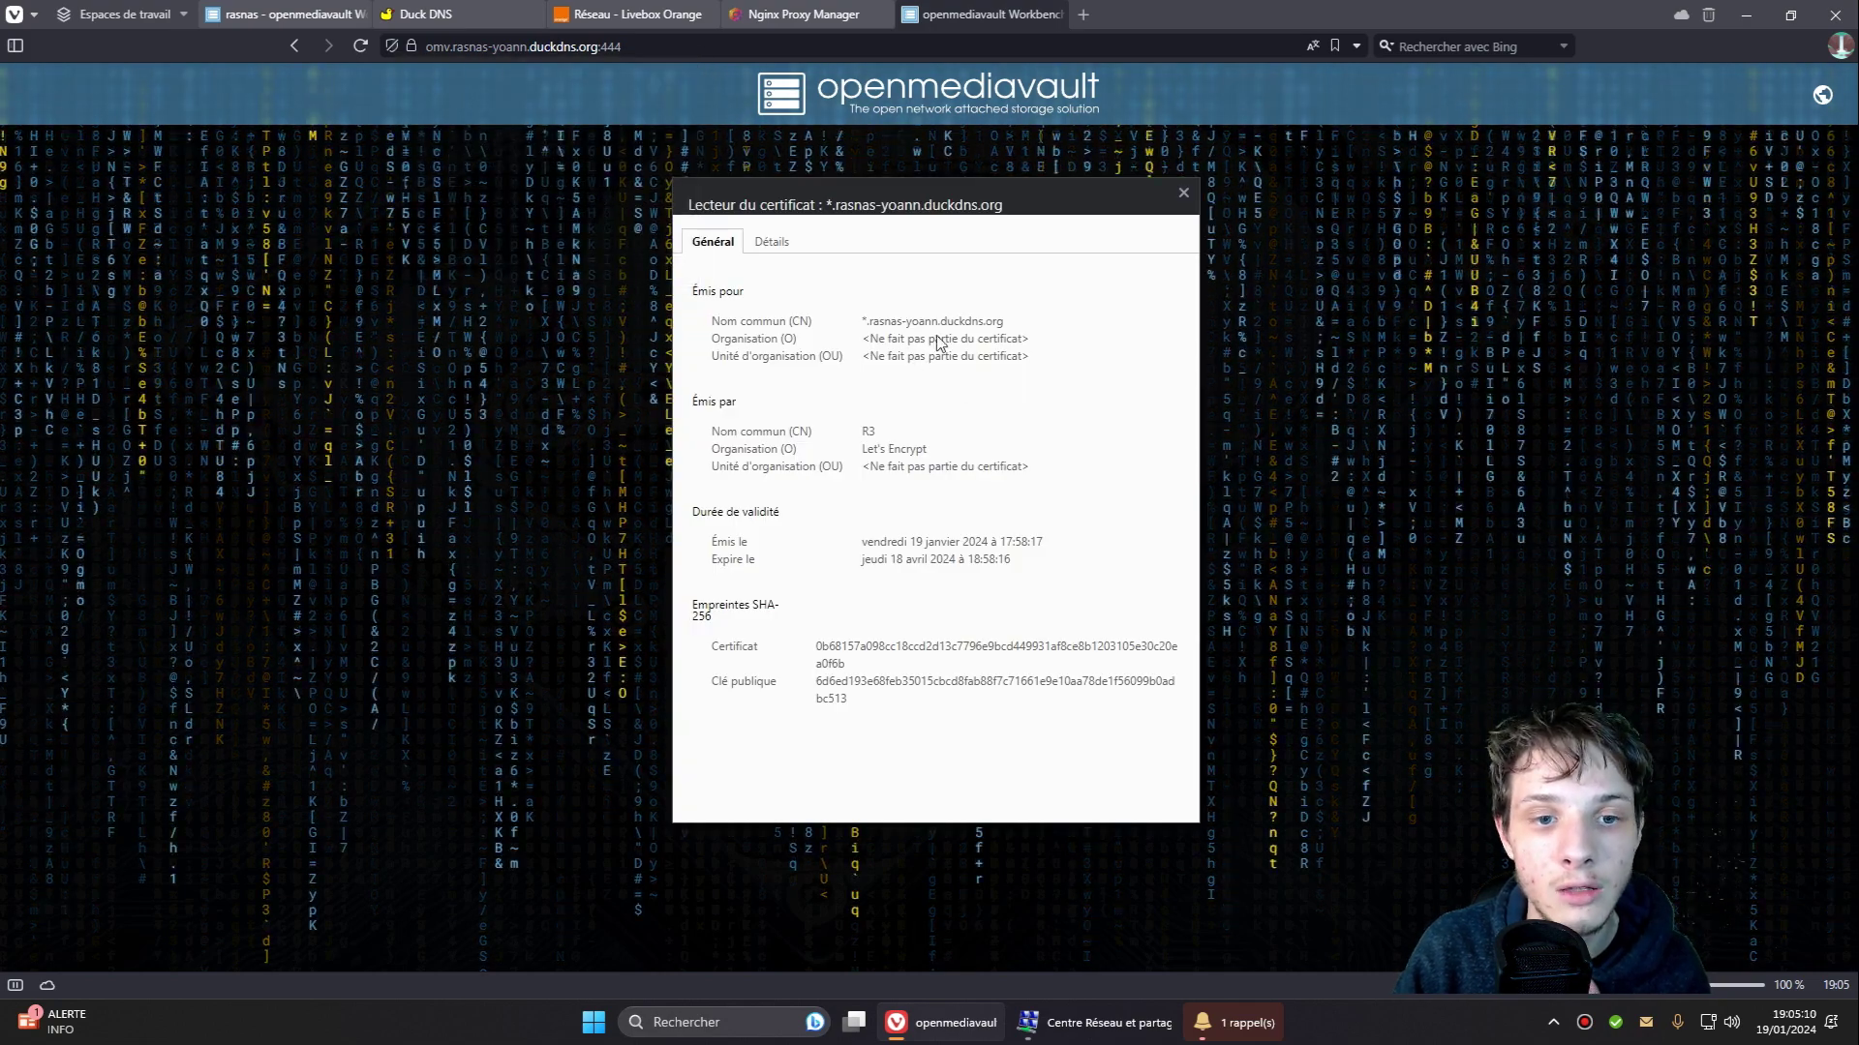
pyautogui.click(1183, 193)
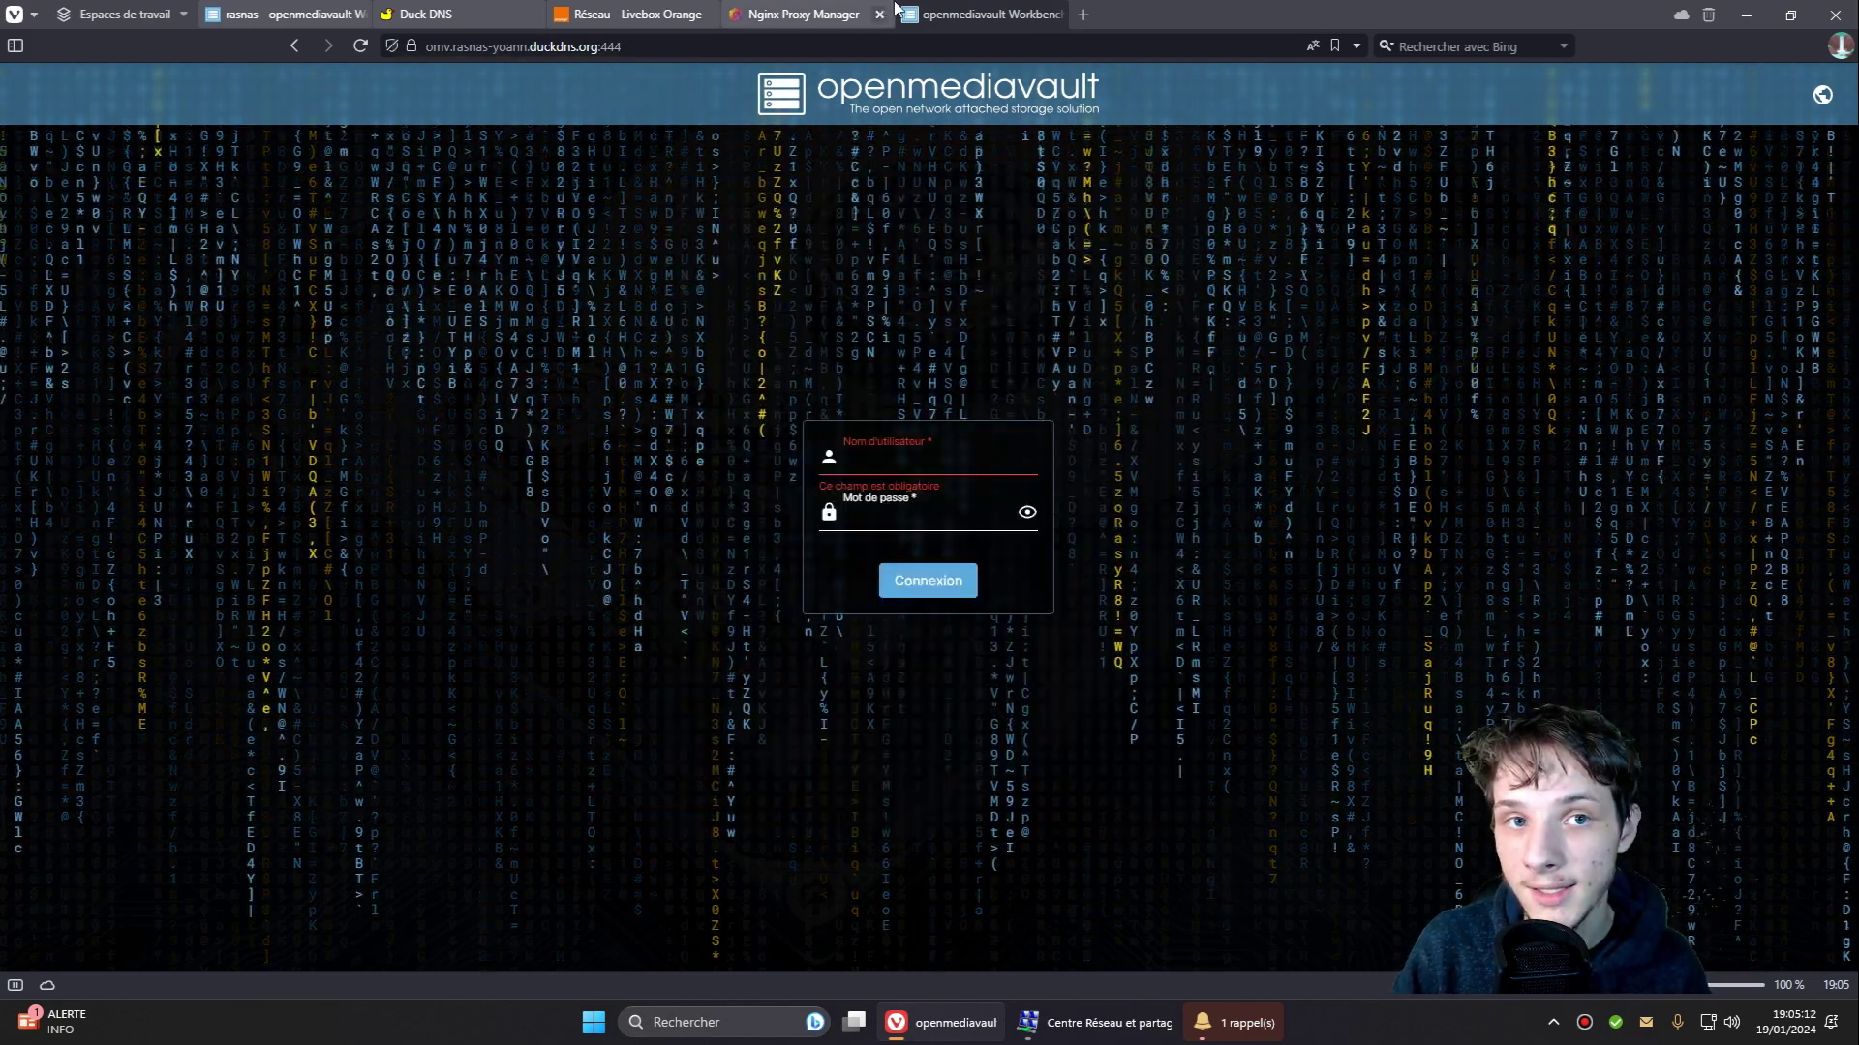
pyautogui.moveTo(675, 7)
pyautogui.click(794, 13)
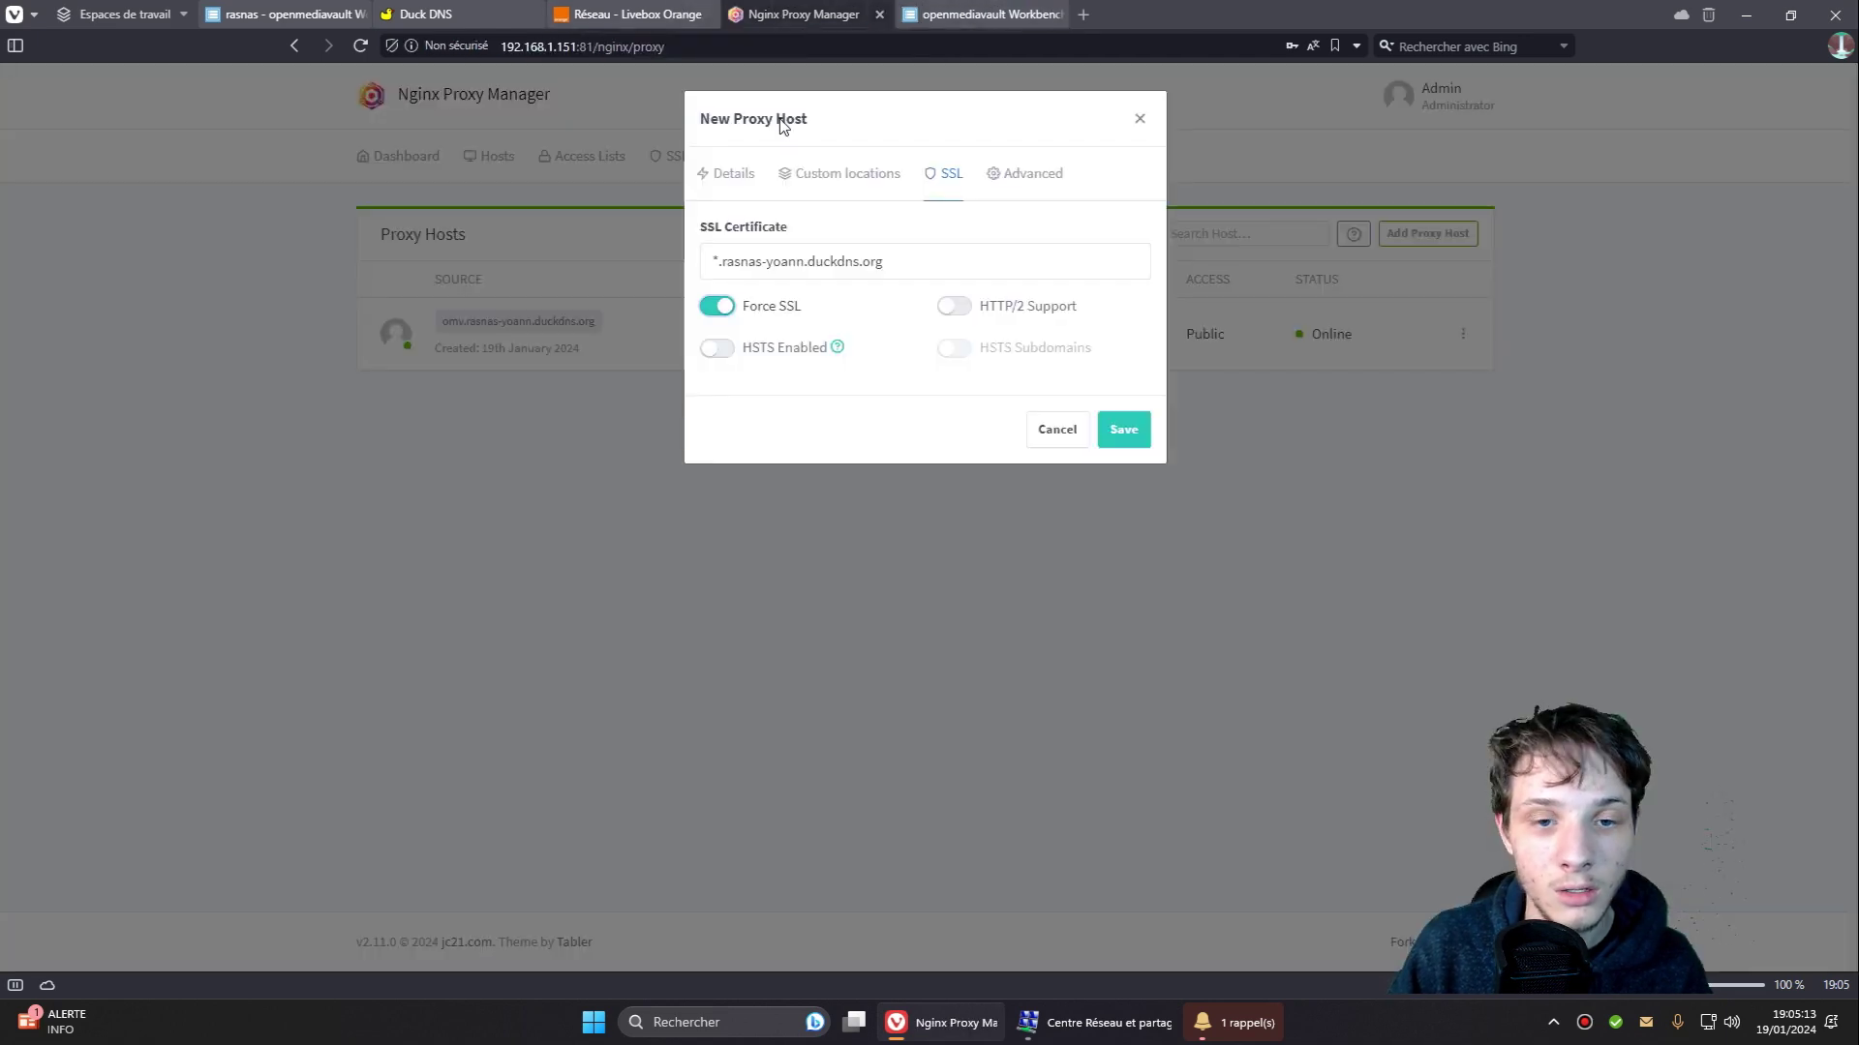
pyautogui.click(1120, 433)
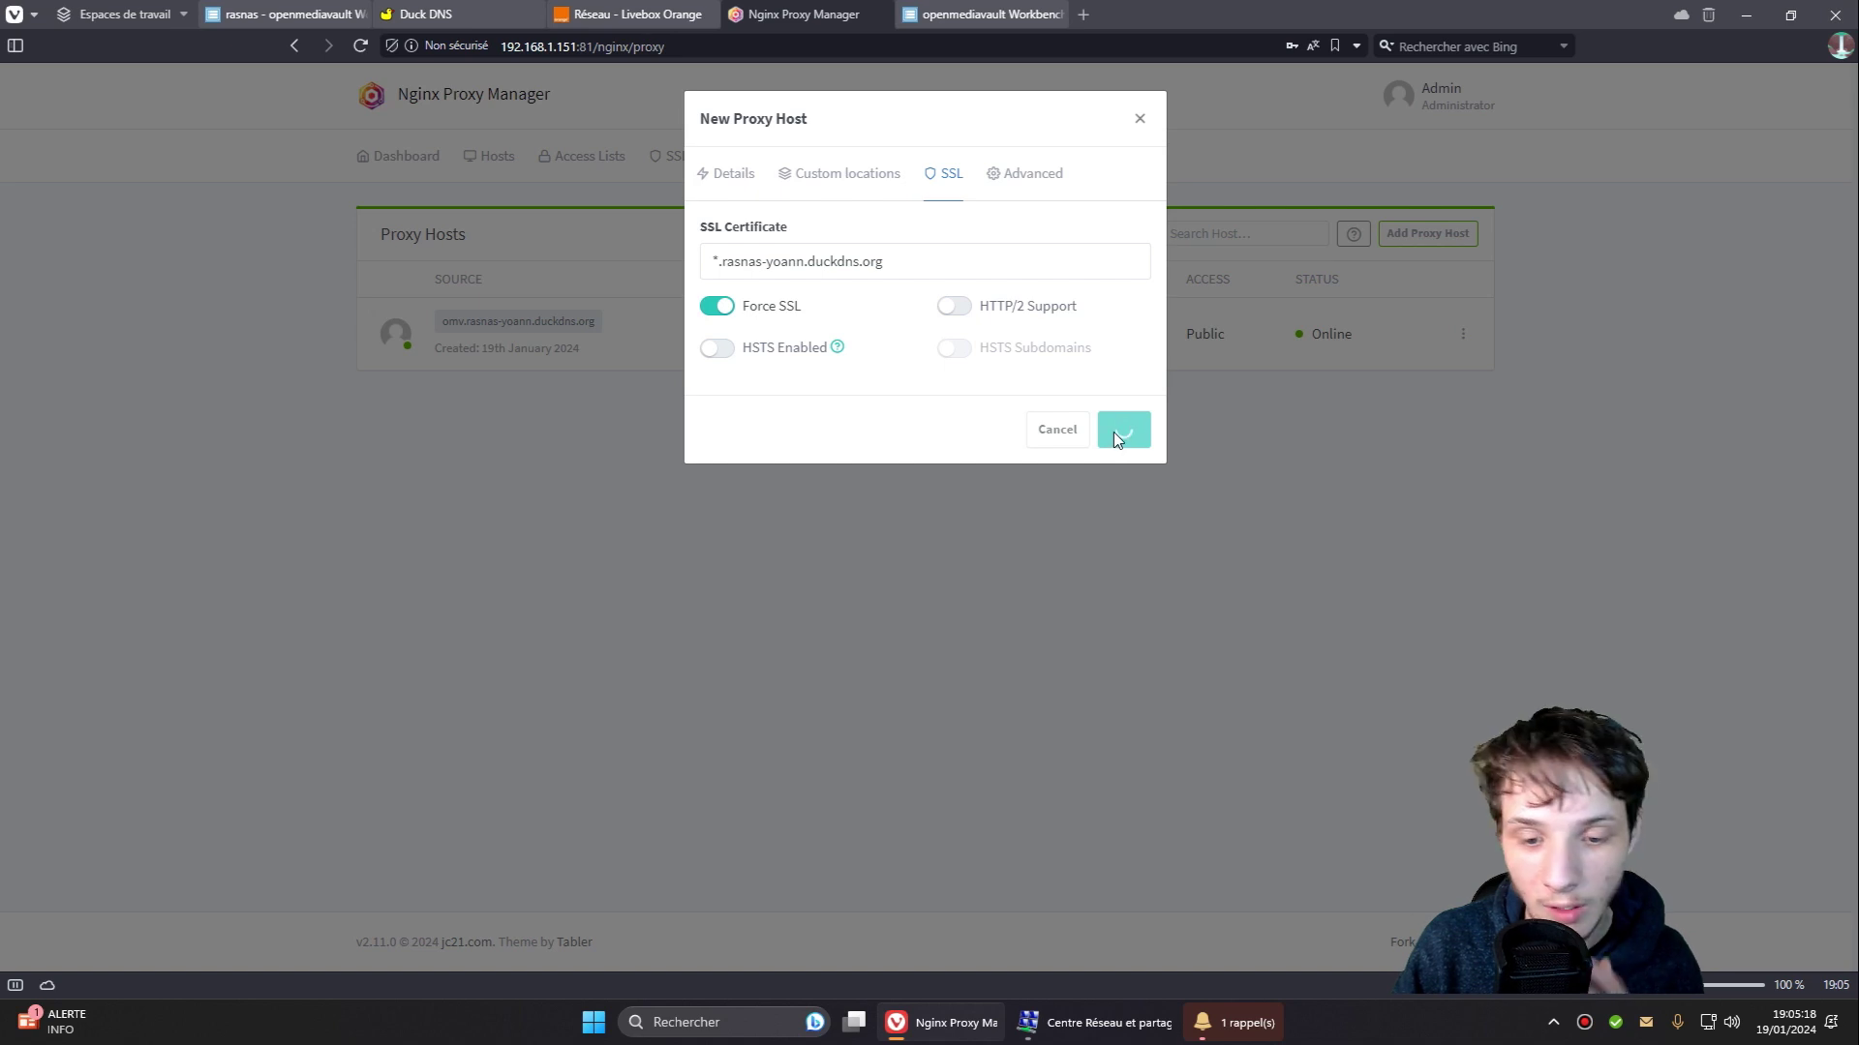
# Step: Close the pull output, bring the librespeed stack Up, and return to the proxy hosts list
pyautogui.click(288, 14)
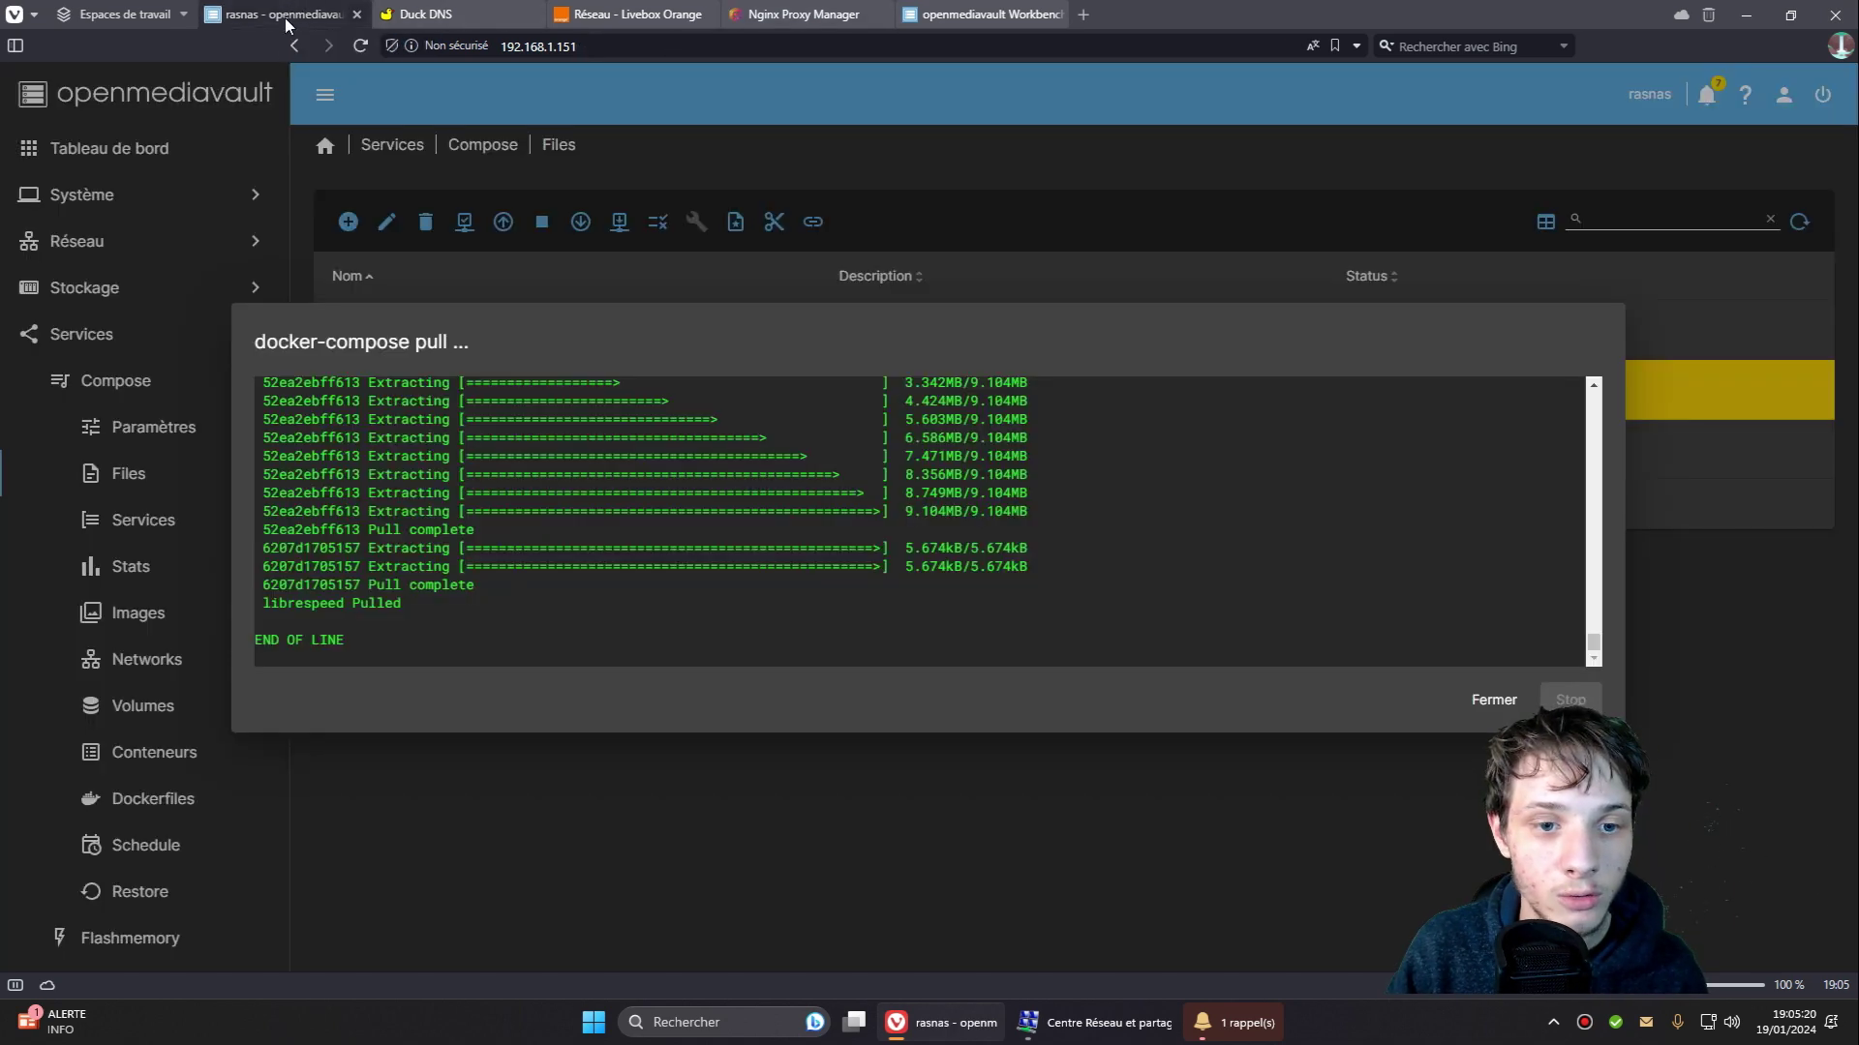
pyautogui.click(1491, 701)
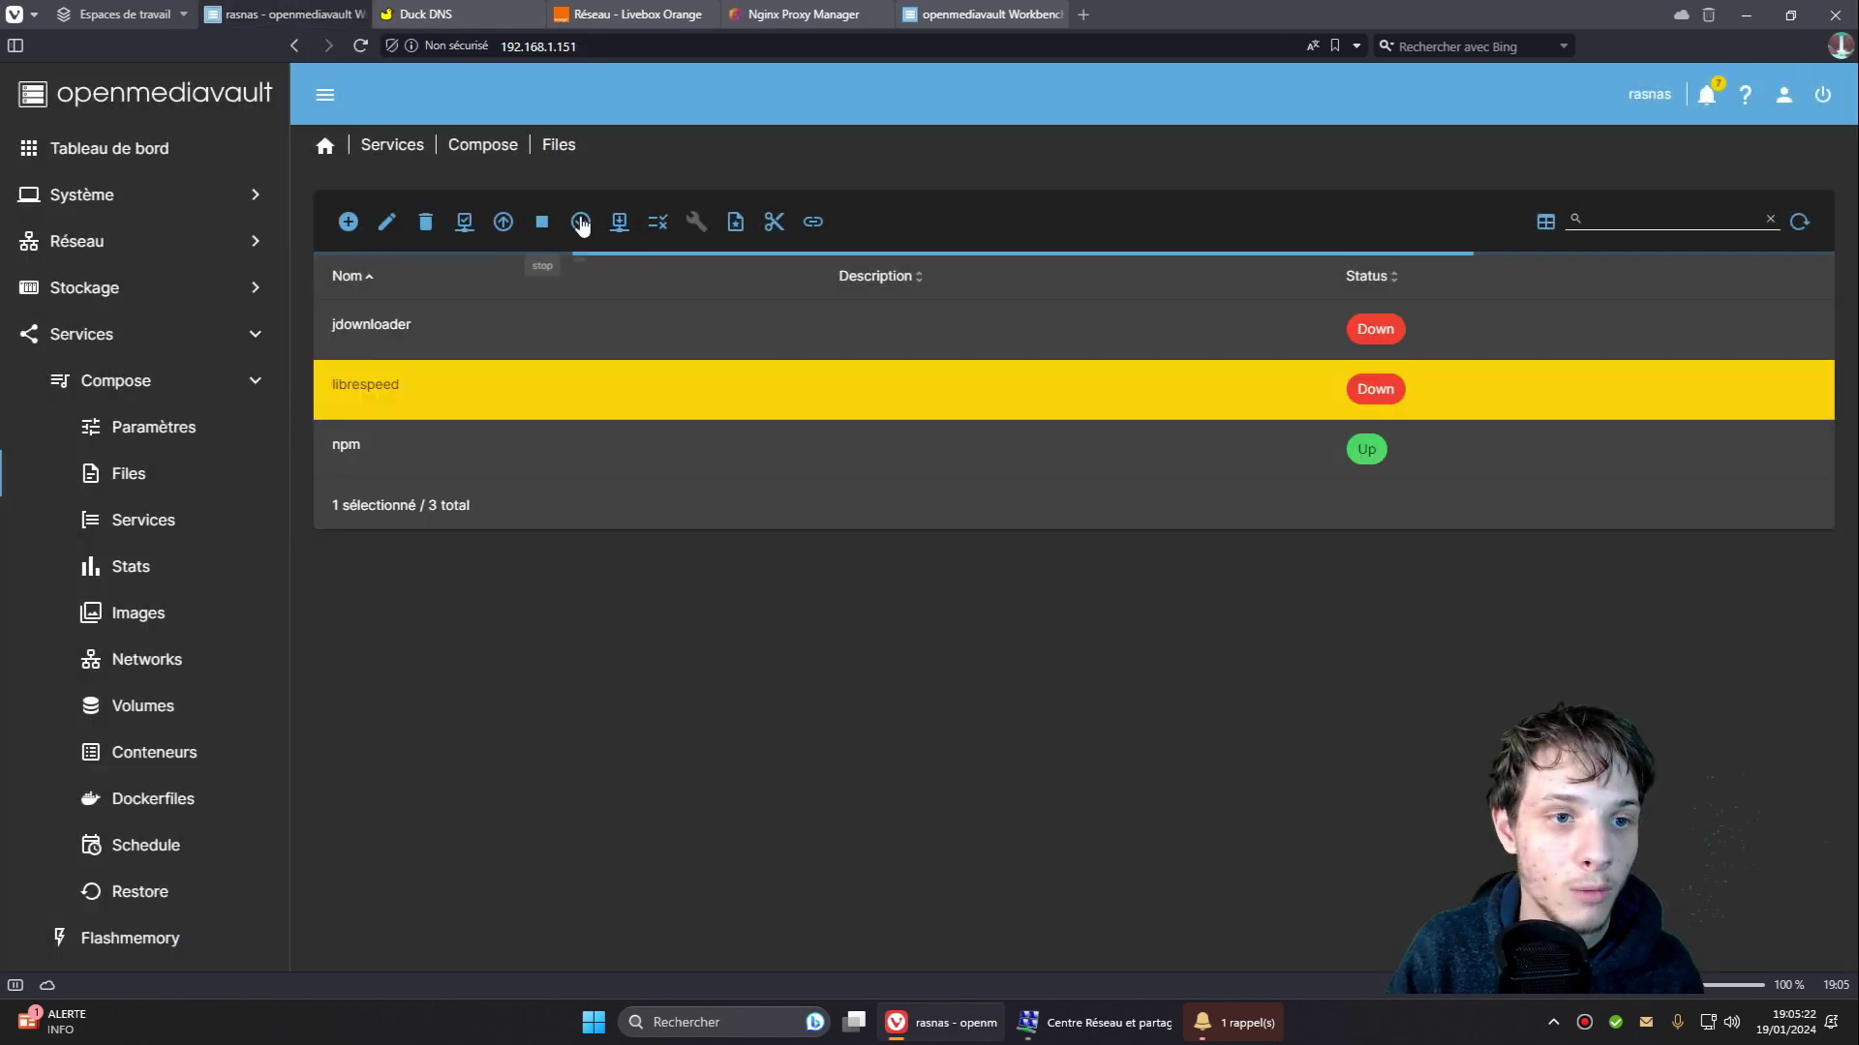
pyautogui.click(497, 236)
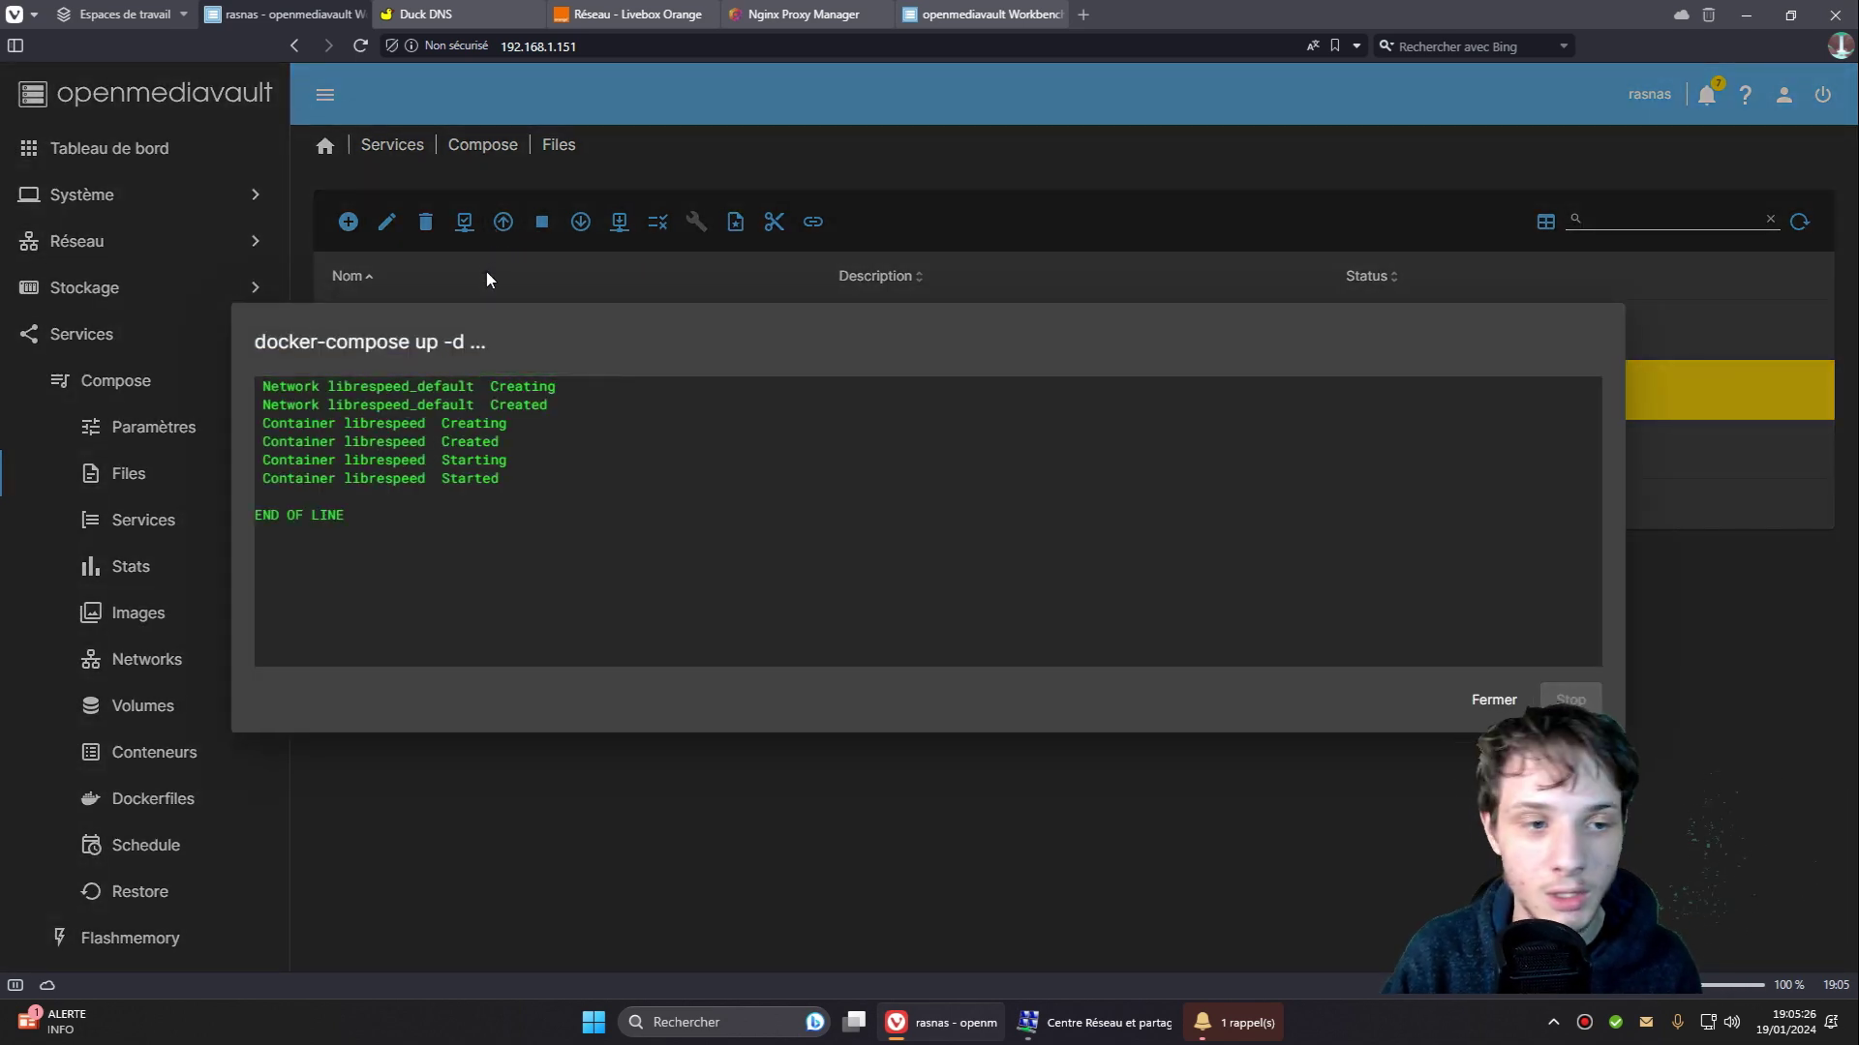
pyautogui.click(1492, 699)
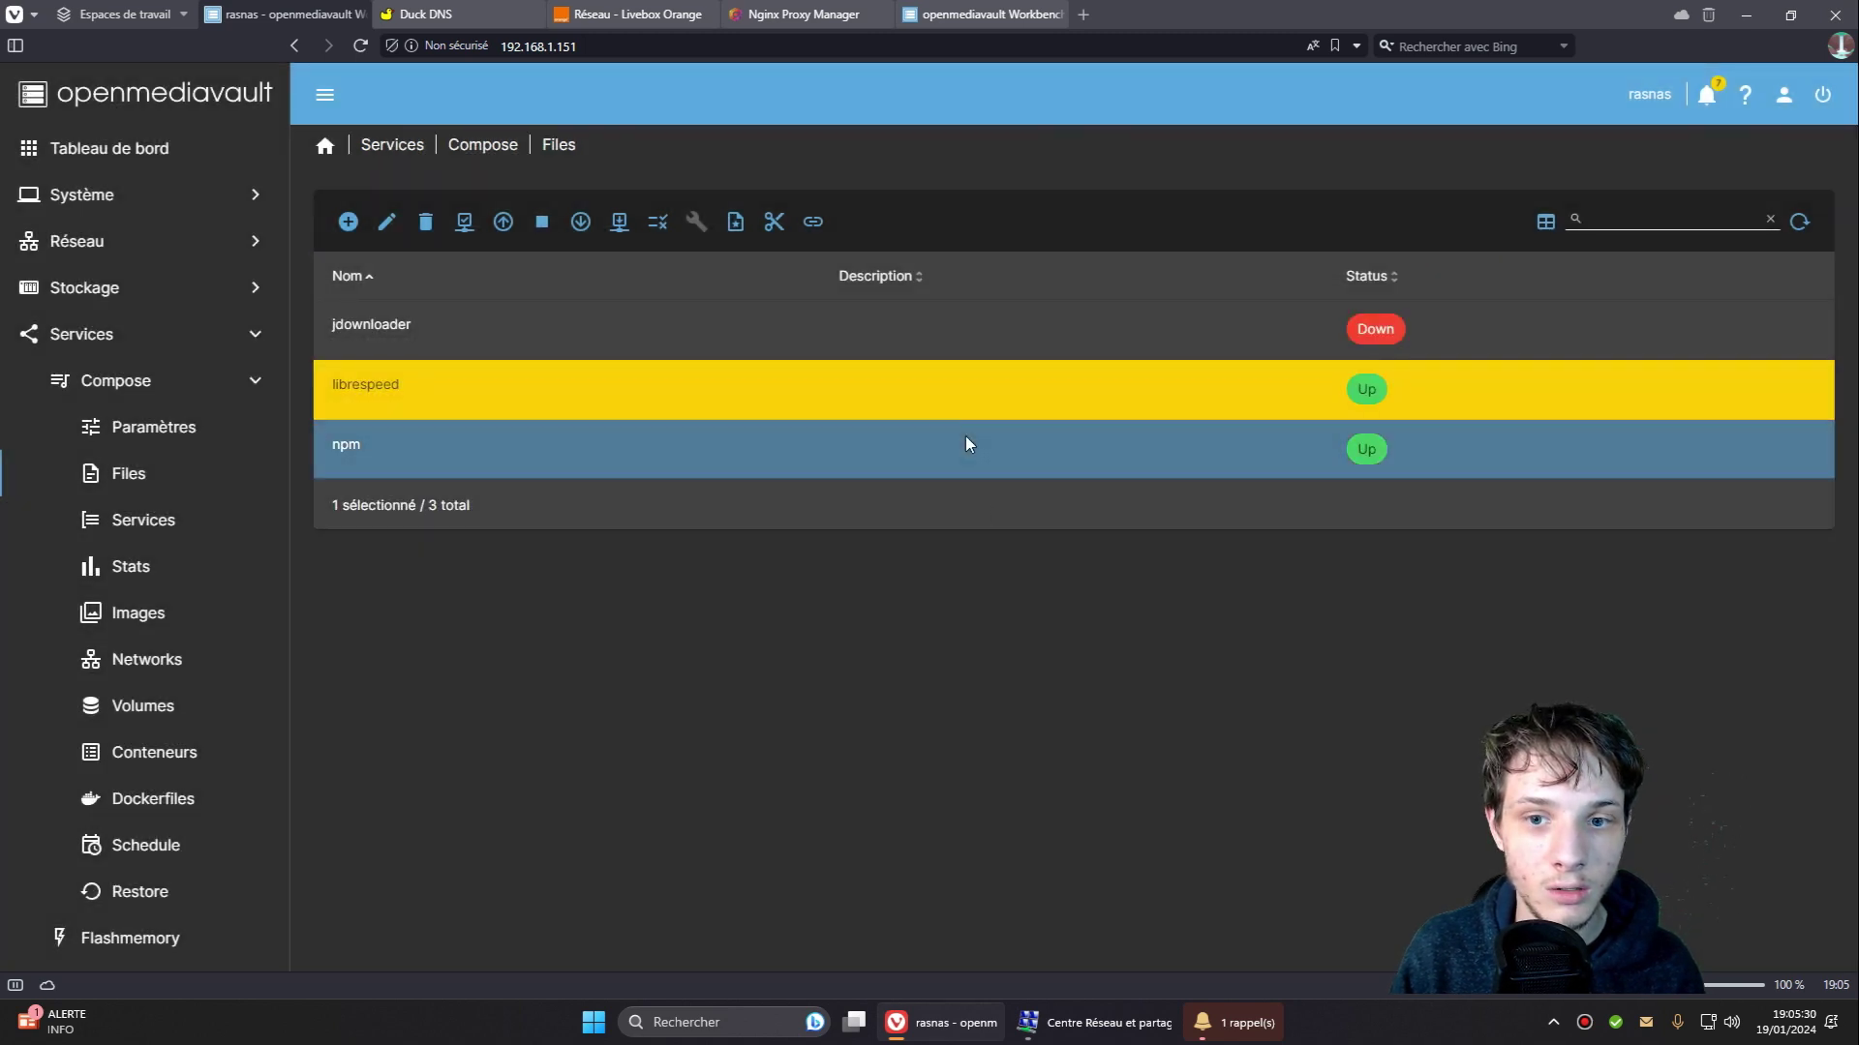
pyautogui.click(796, 15)
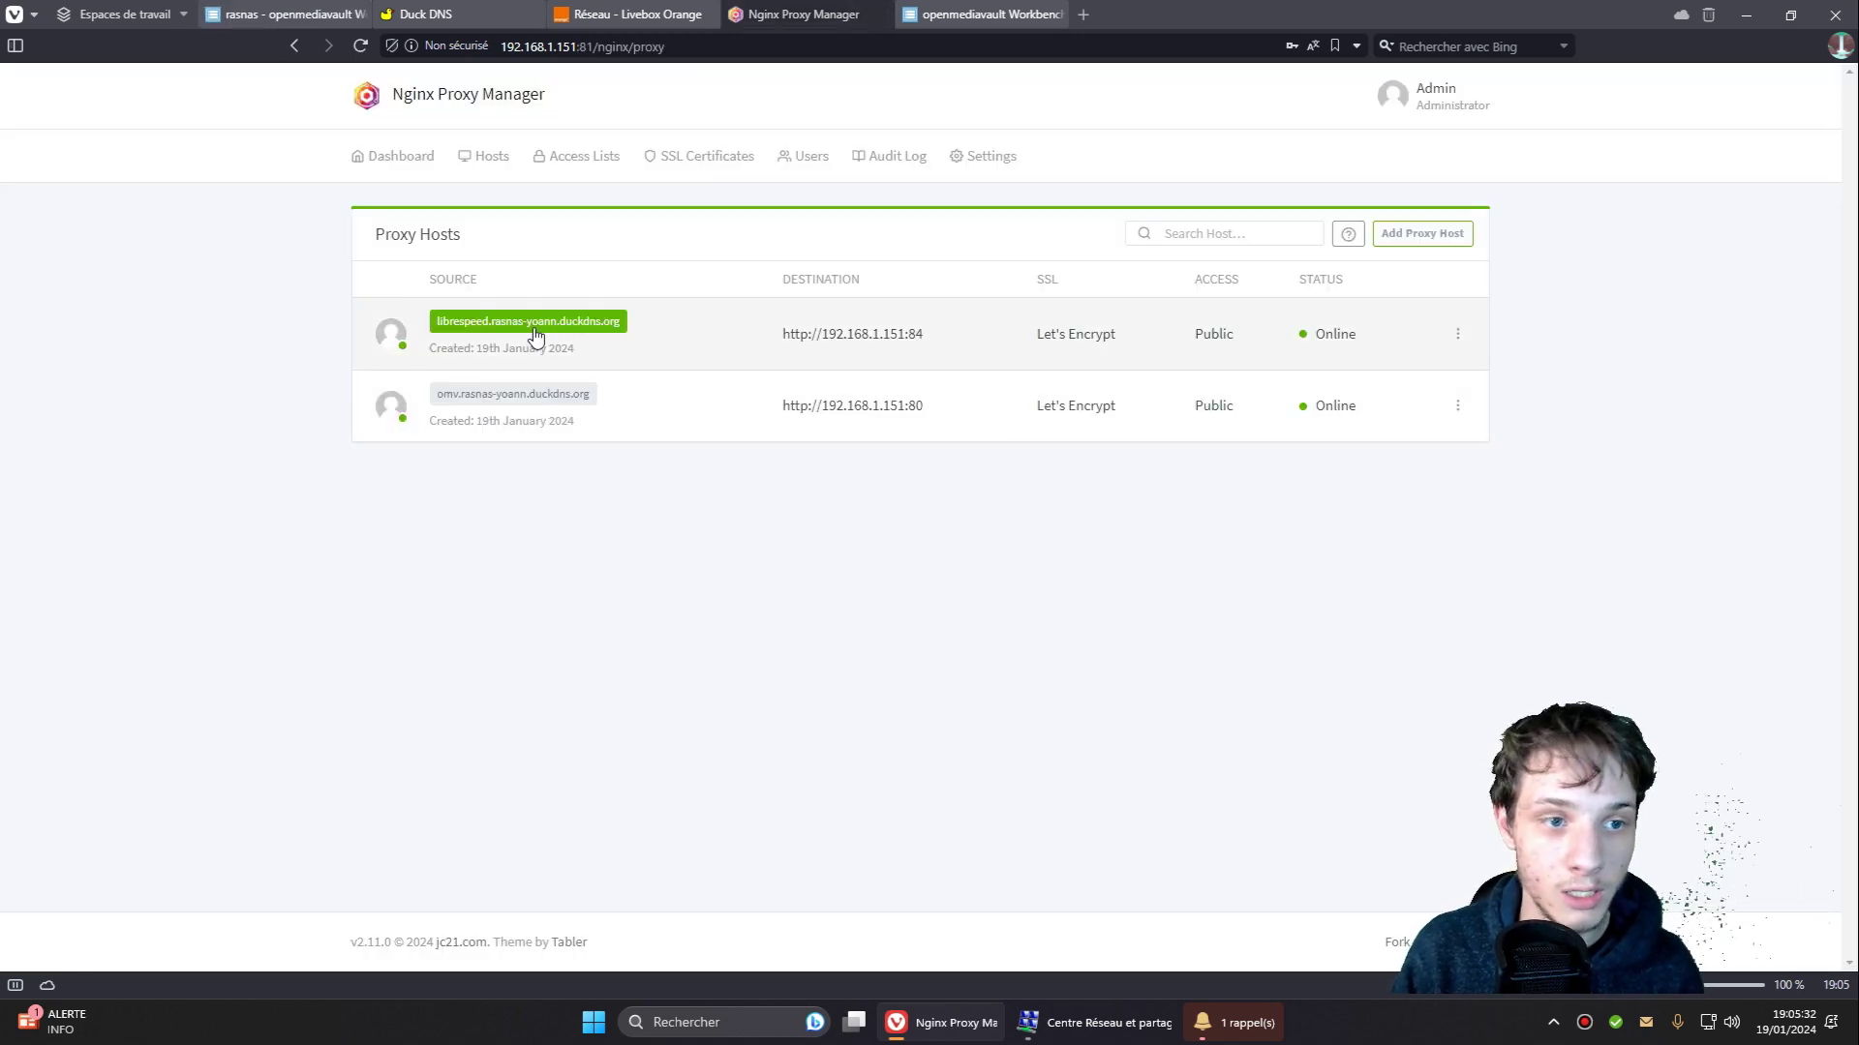
# Step: Load librespeed.rasnas-yoann.duckdns.org on port 444 and start a speed test
pyautogui.click(534, 328)
pyautogui.click(805, 55)
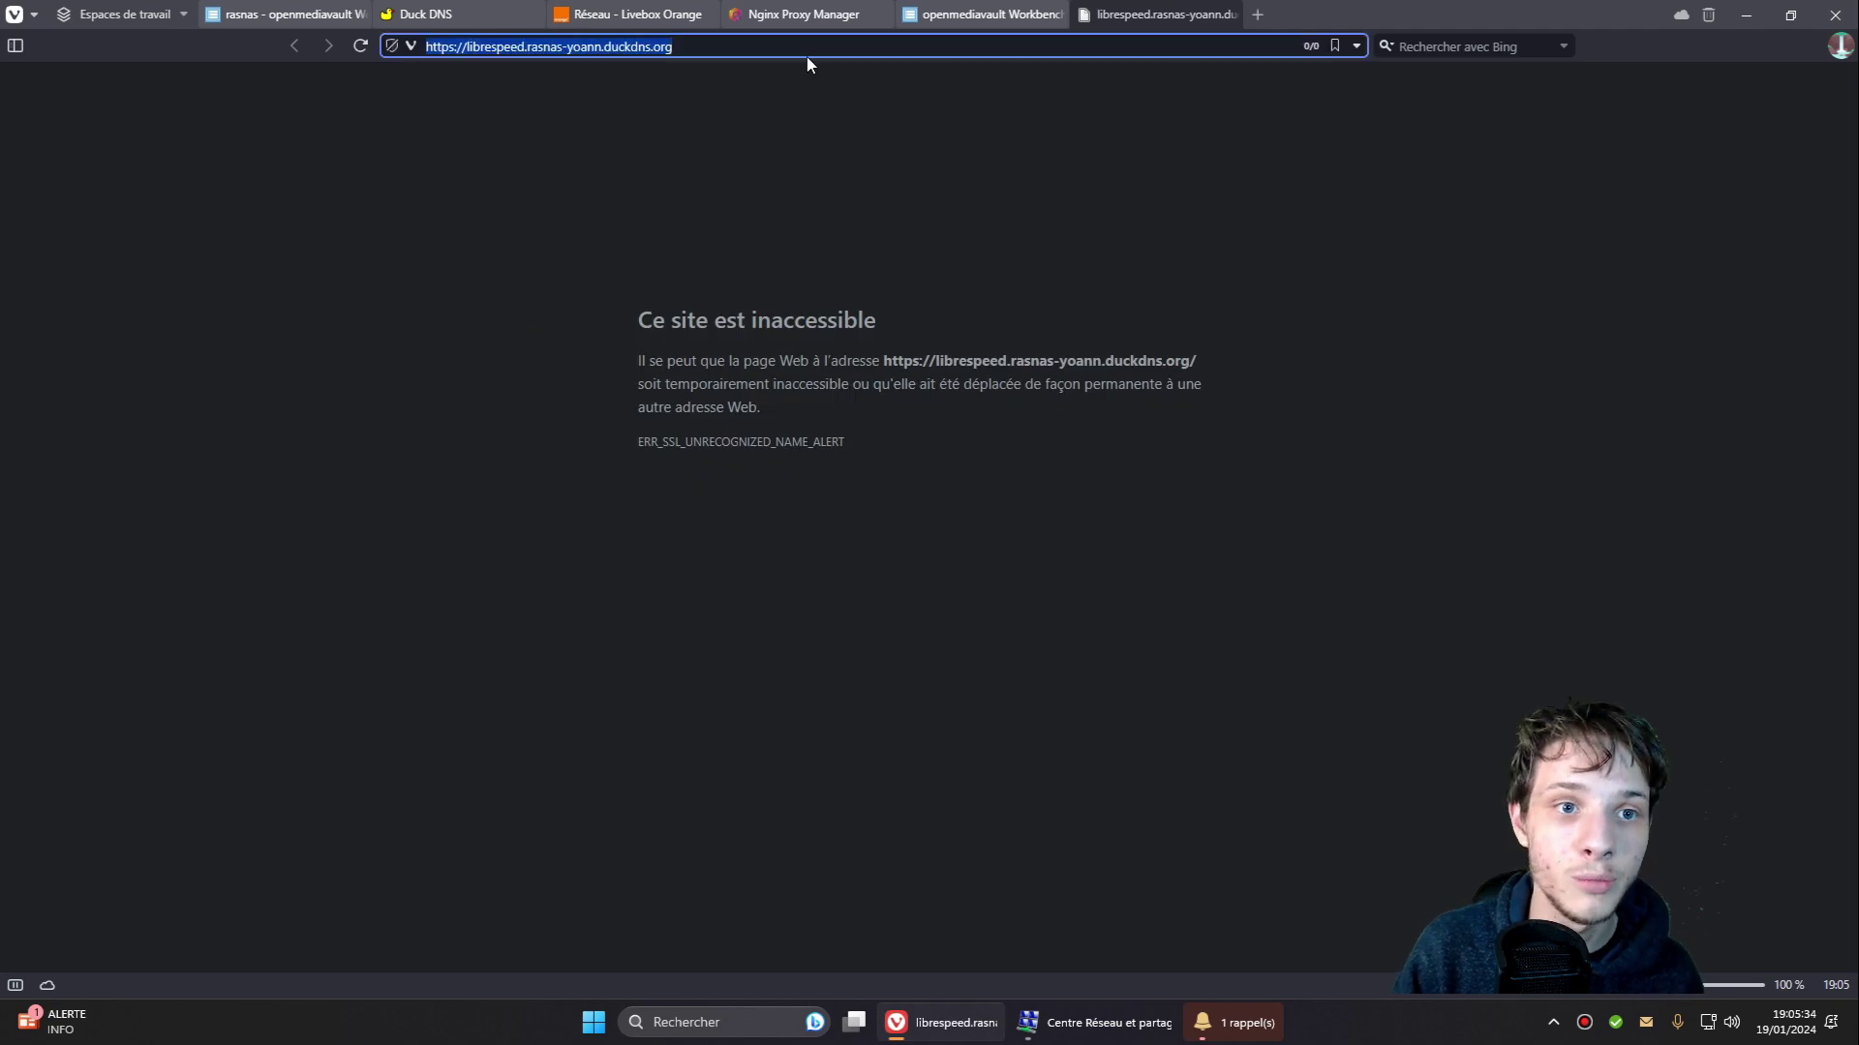
pyautogui.click(808, 53)
pyautogui.write(':444')
pyautogui.press('Return')
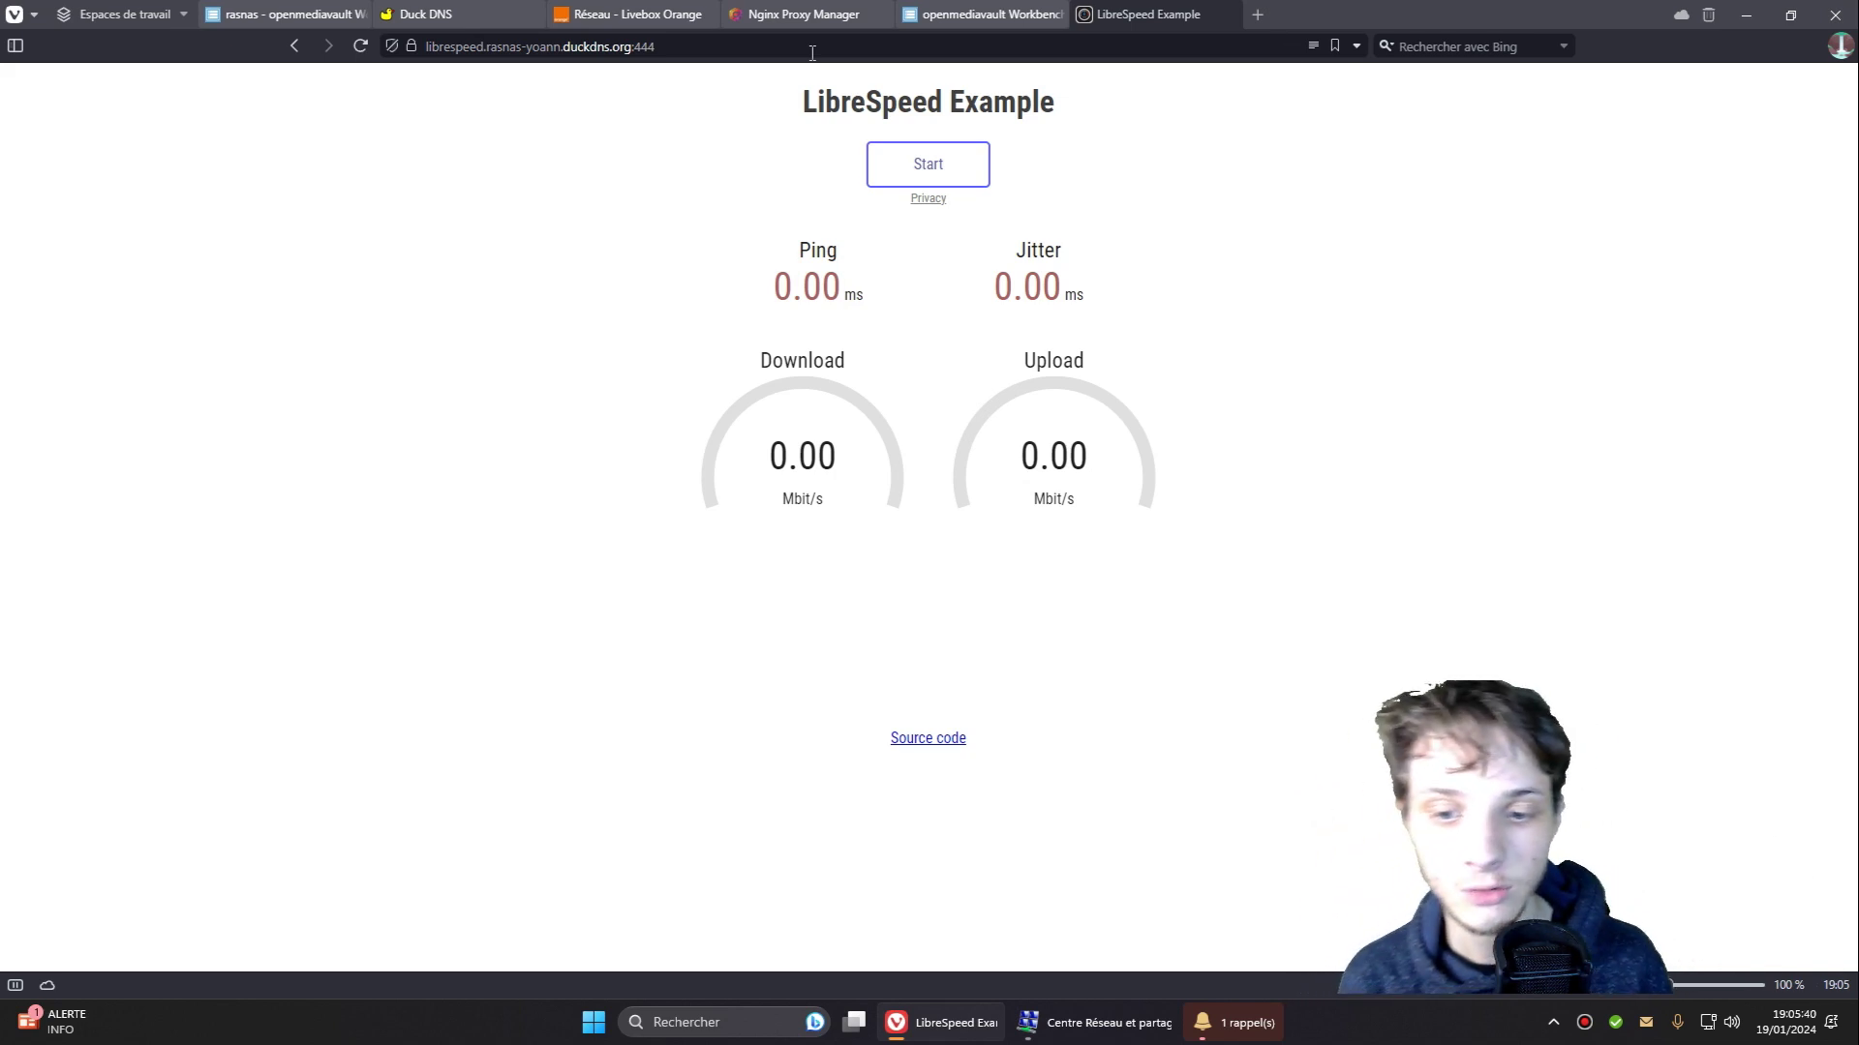
pyautogui.click(923, 172)
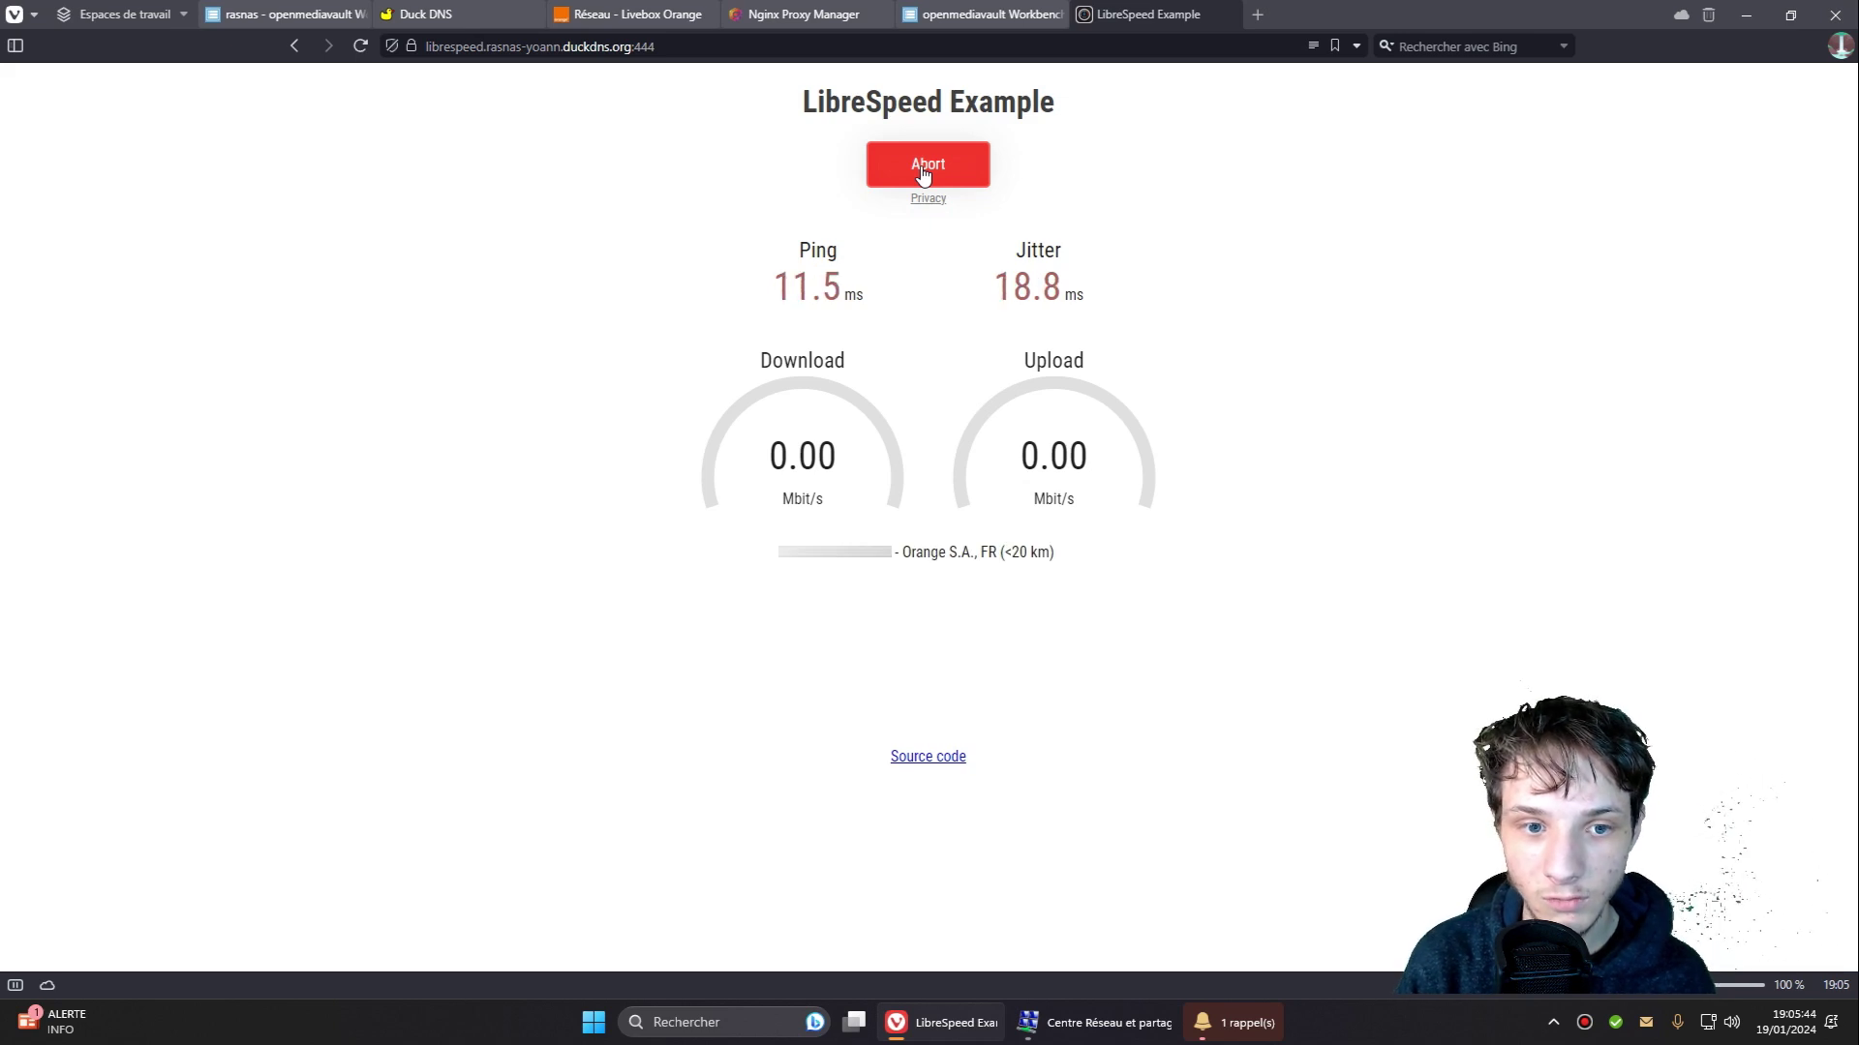